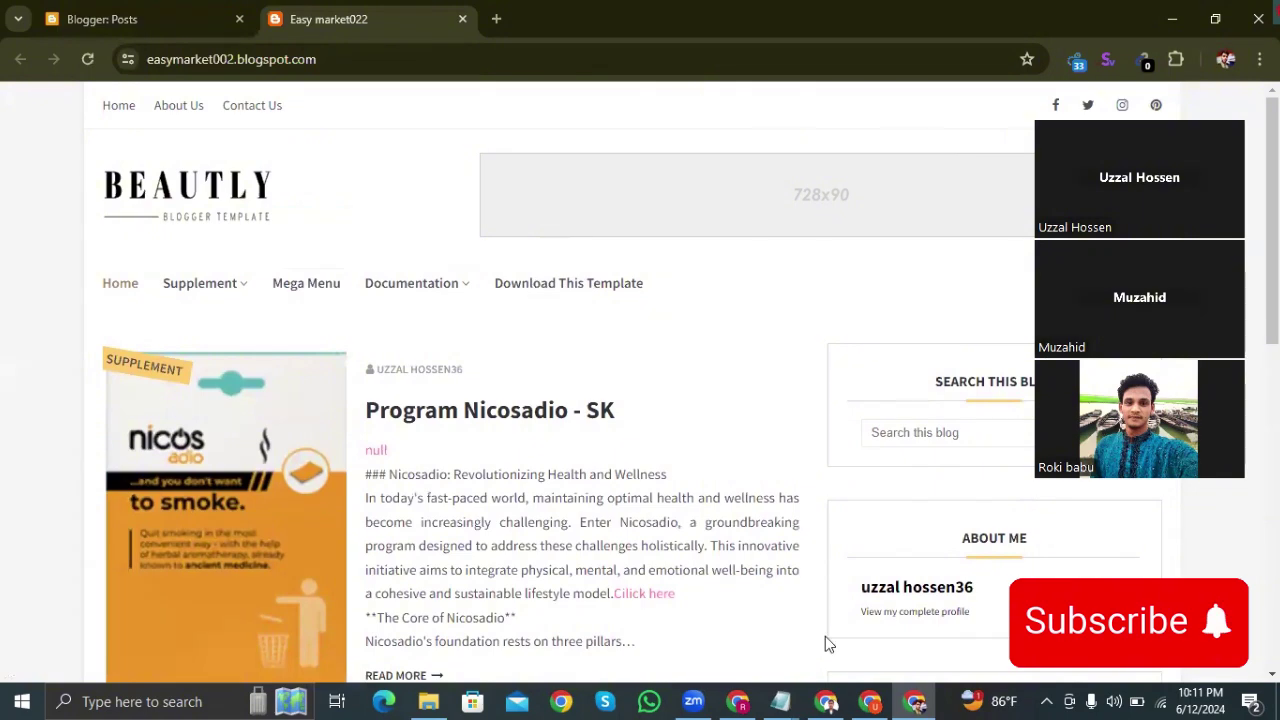
Switch to Adsterra and copy the Banner 728x90 ad code for makemoneyshop366.blogspot.com
left_click(870, 701)
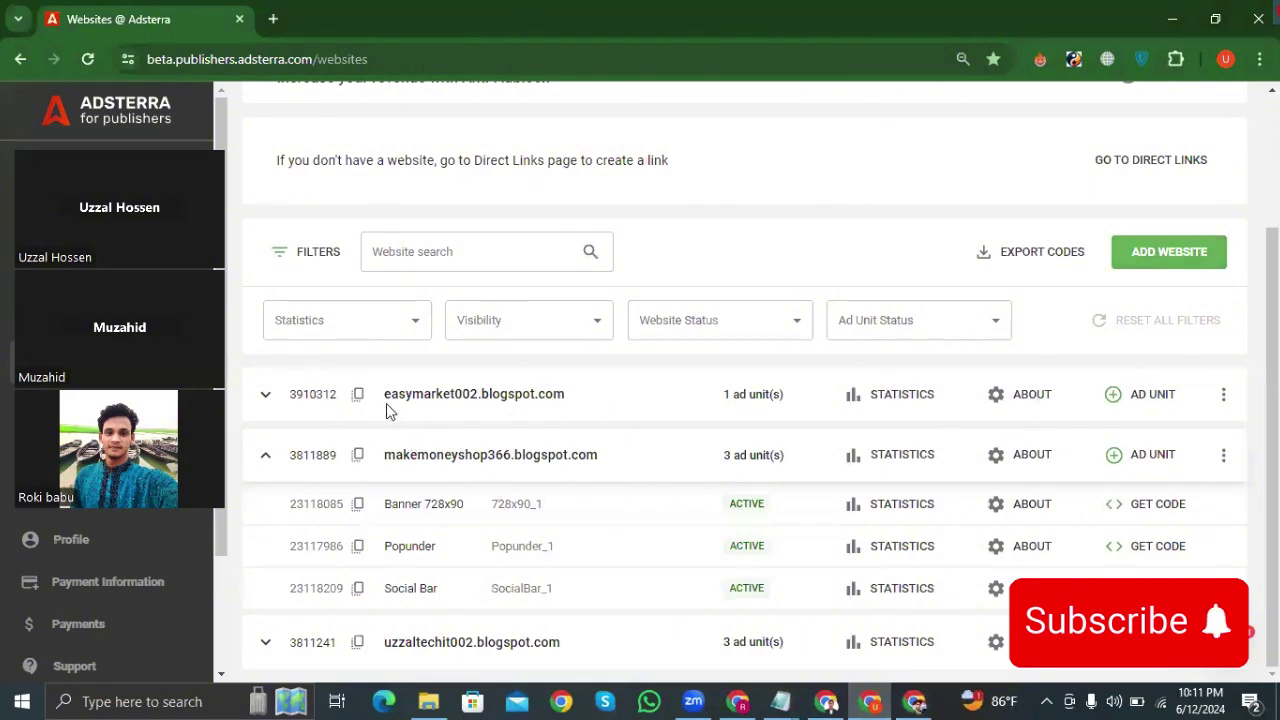
left_click(266, 395)
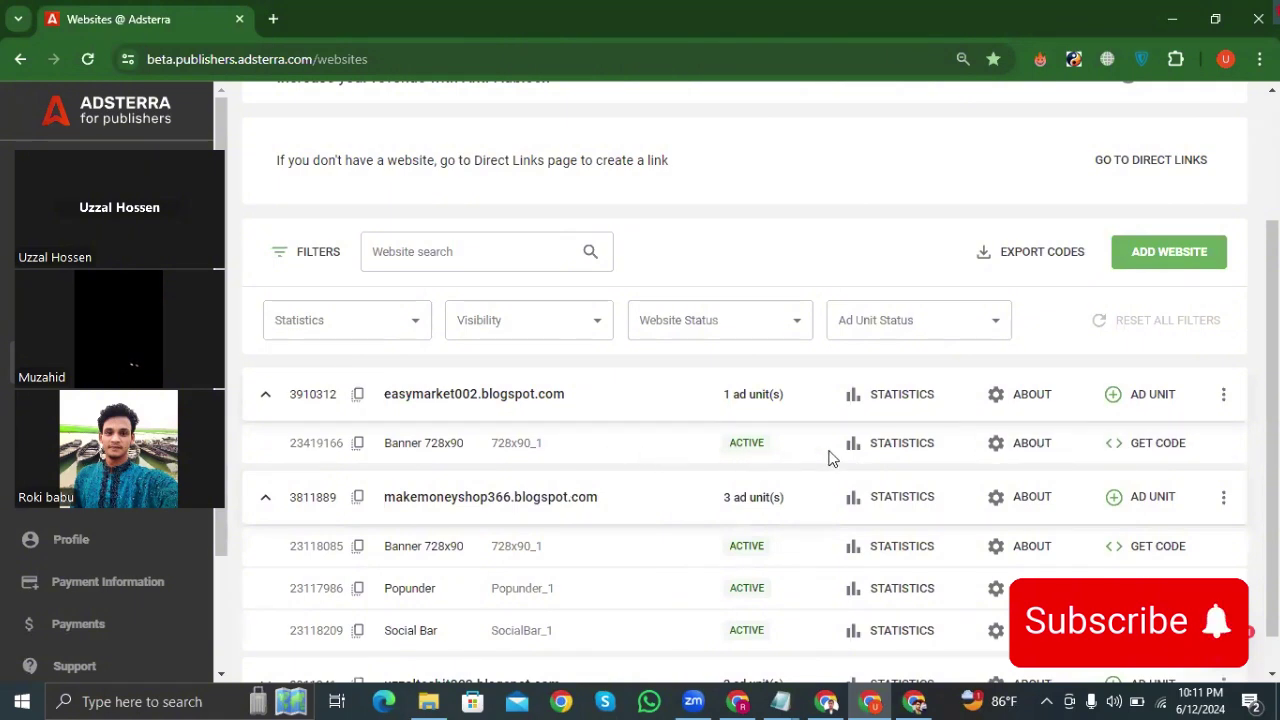
left_click(265, 395)
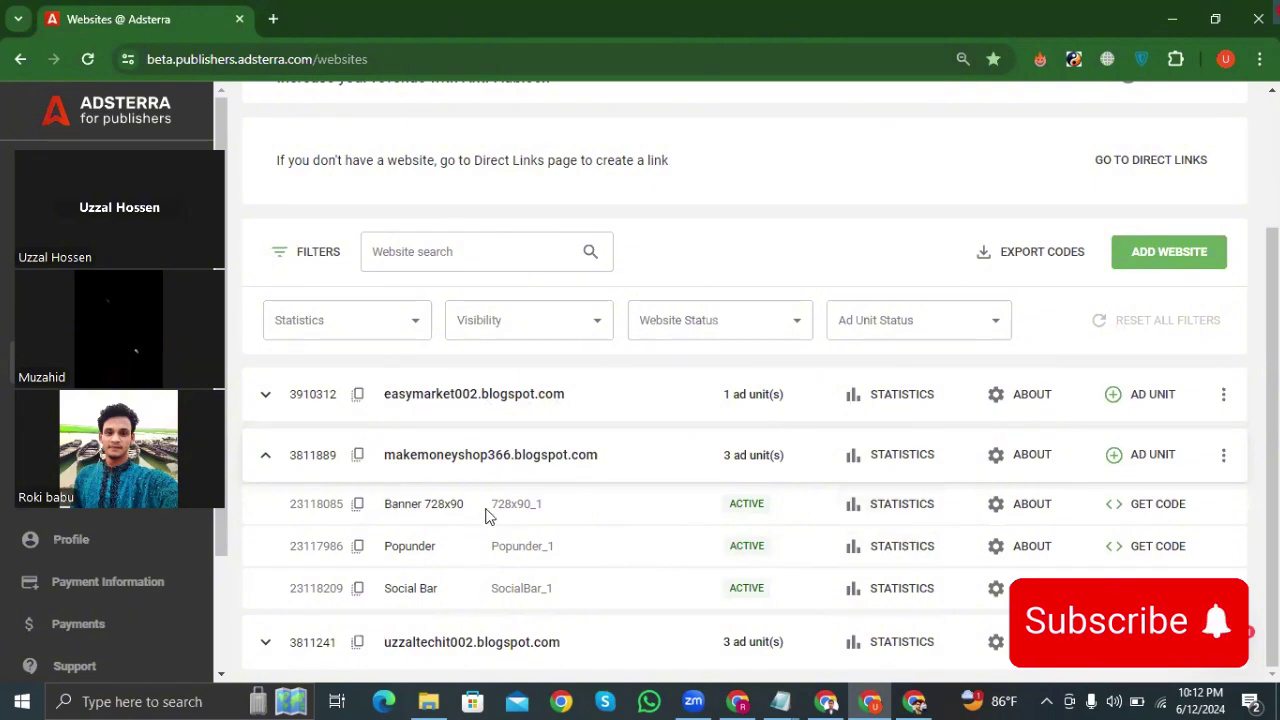
left_click(1152, 507)
left_click(920, 549)
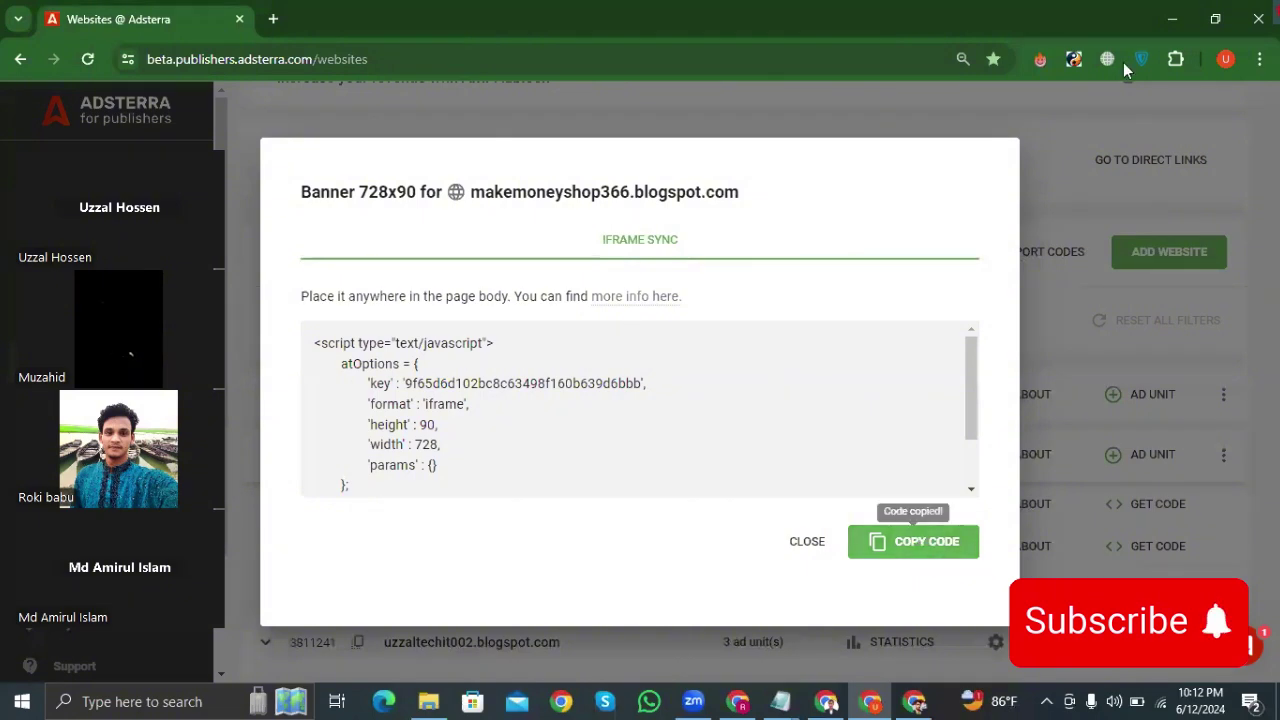
Switch back to Blogger and open the layout editor of the Easy market022 blog
key("alt+Tab")
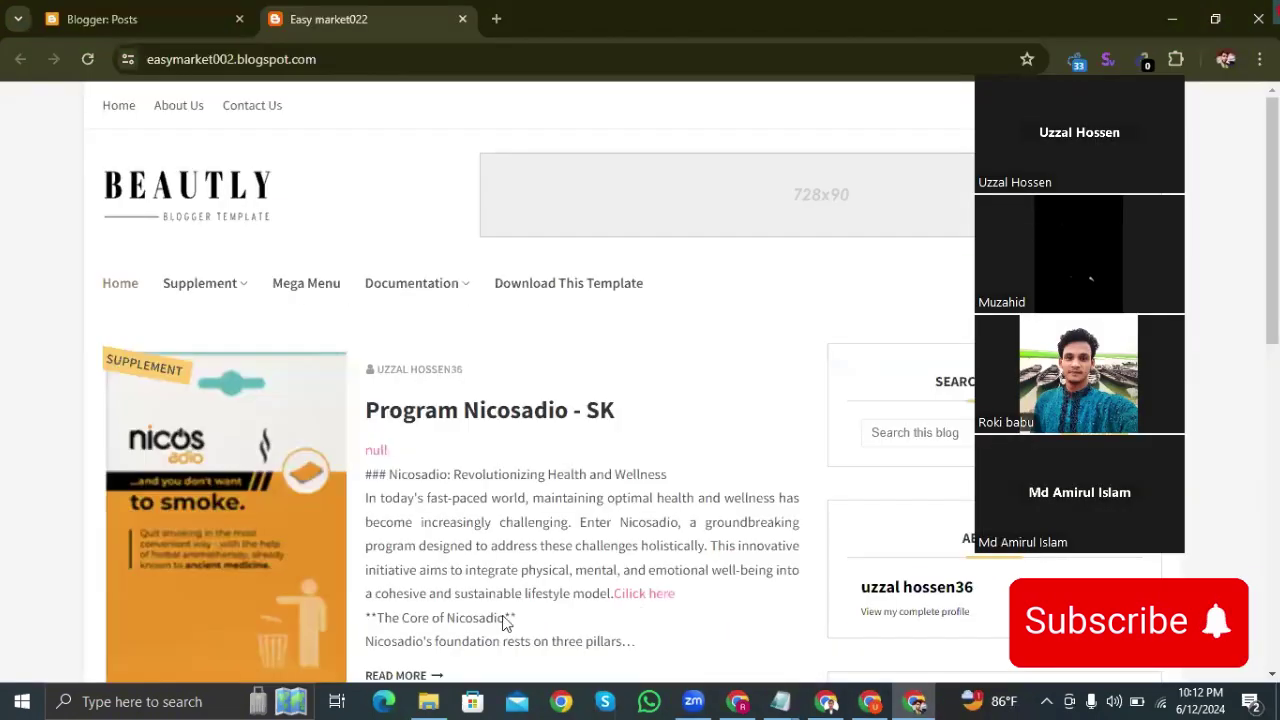
left_click(168, 19)
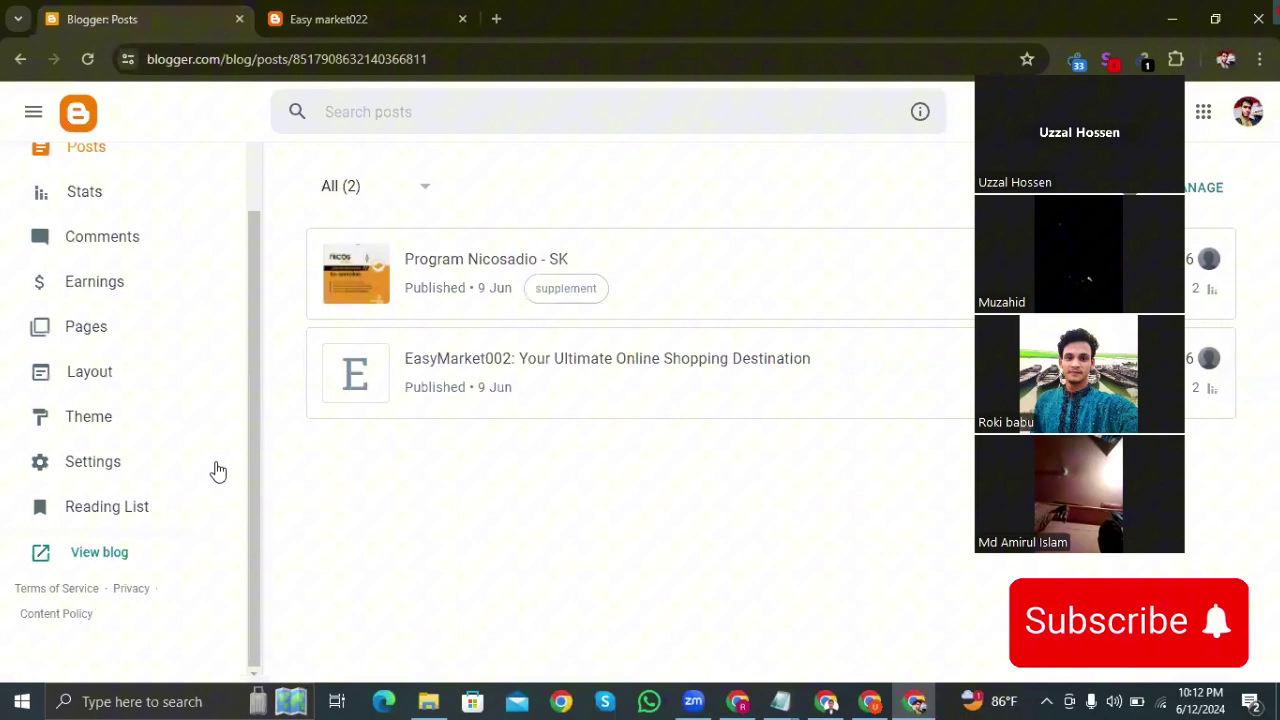
left_click(120, 383)
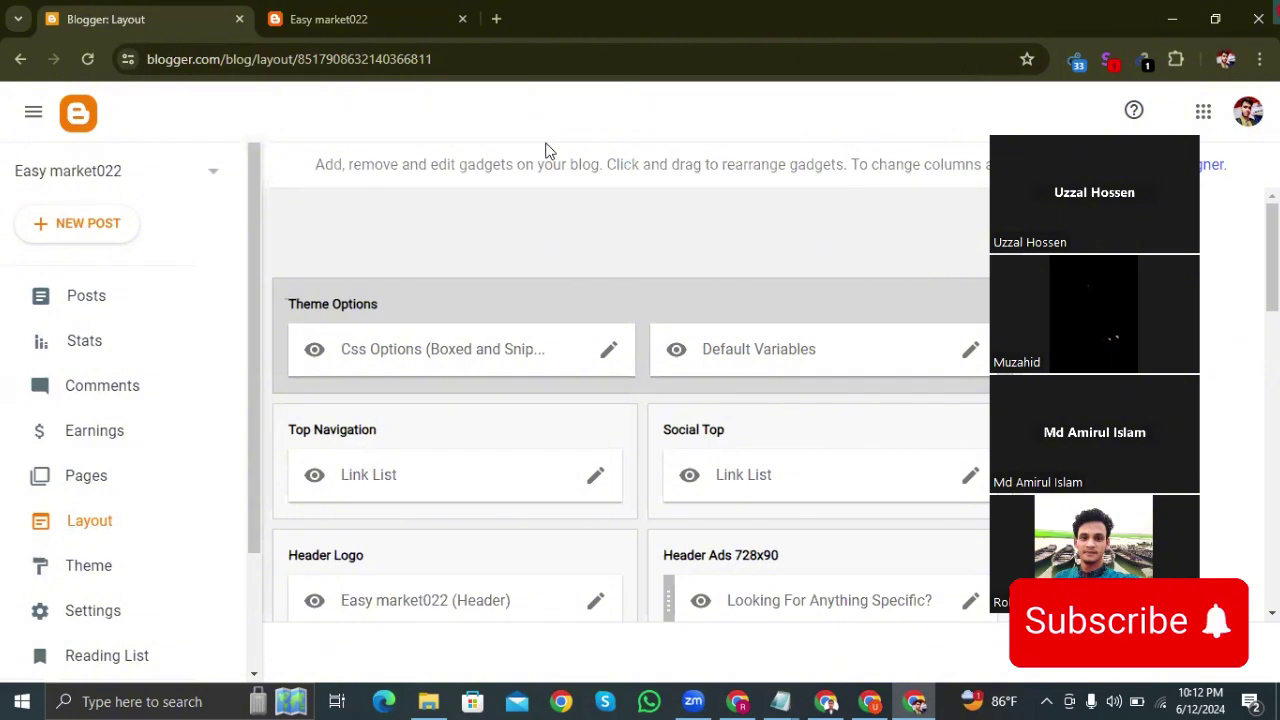
Replace the content of the Header Ads 728x90 gadget with the copied banner code and save it
scroll(973, 358, "down", 3)
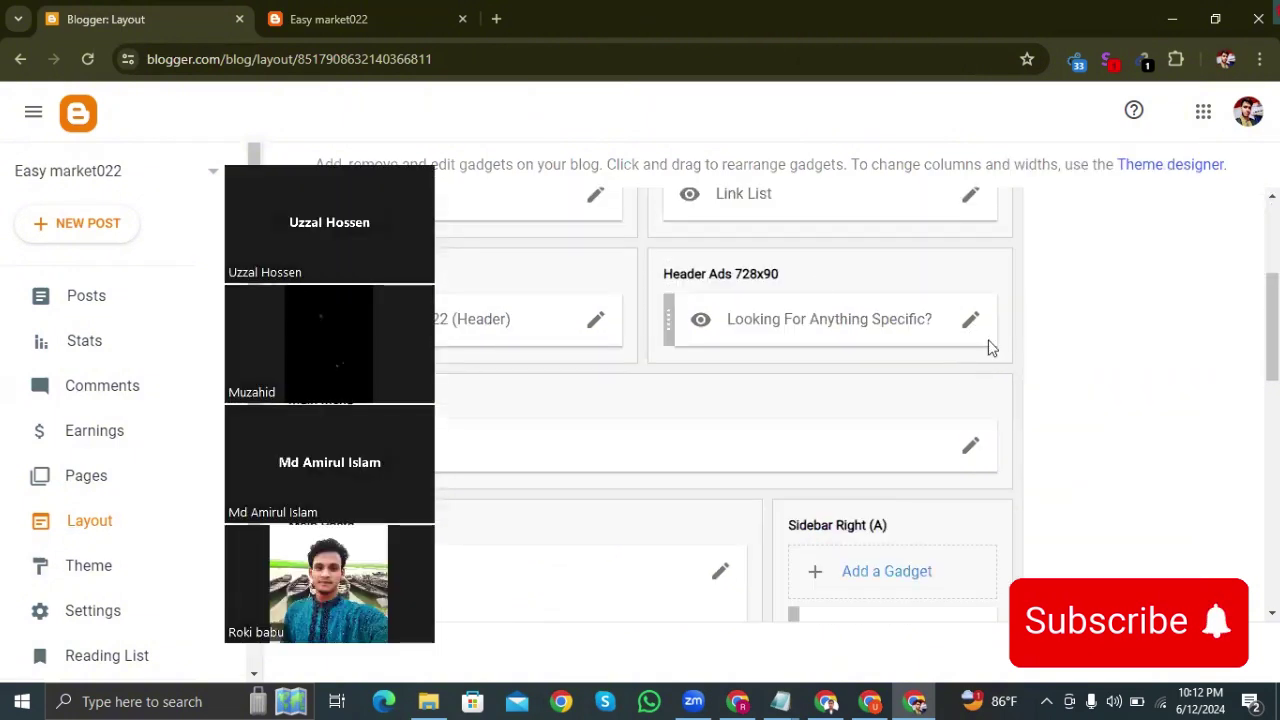
left_click(970, 322)
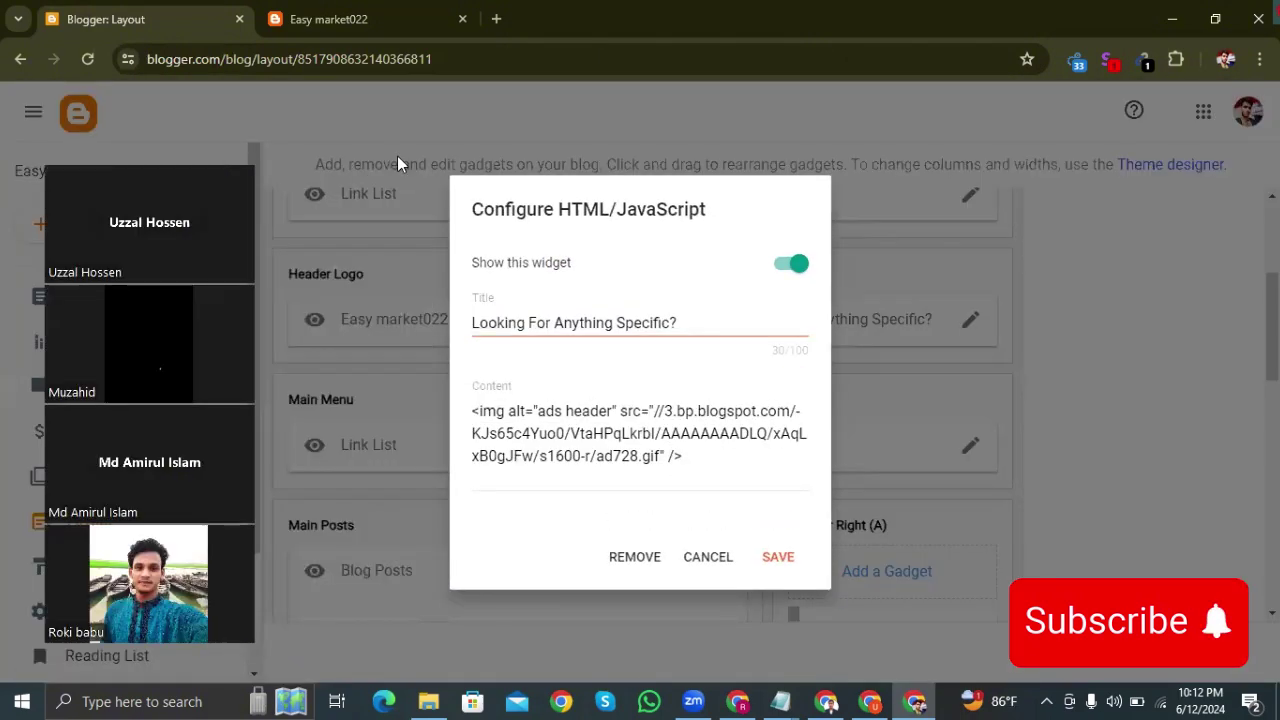
left_click_drag(820, 460, 418, 400)
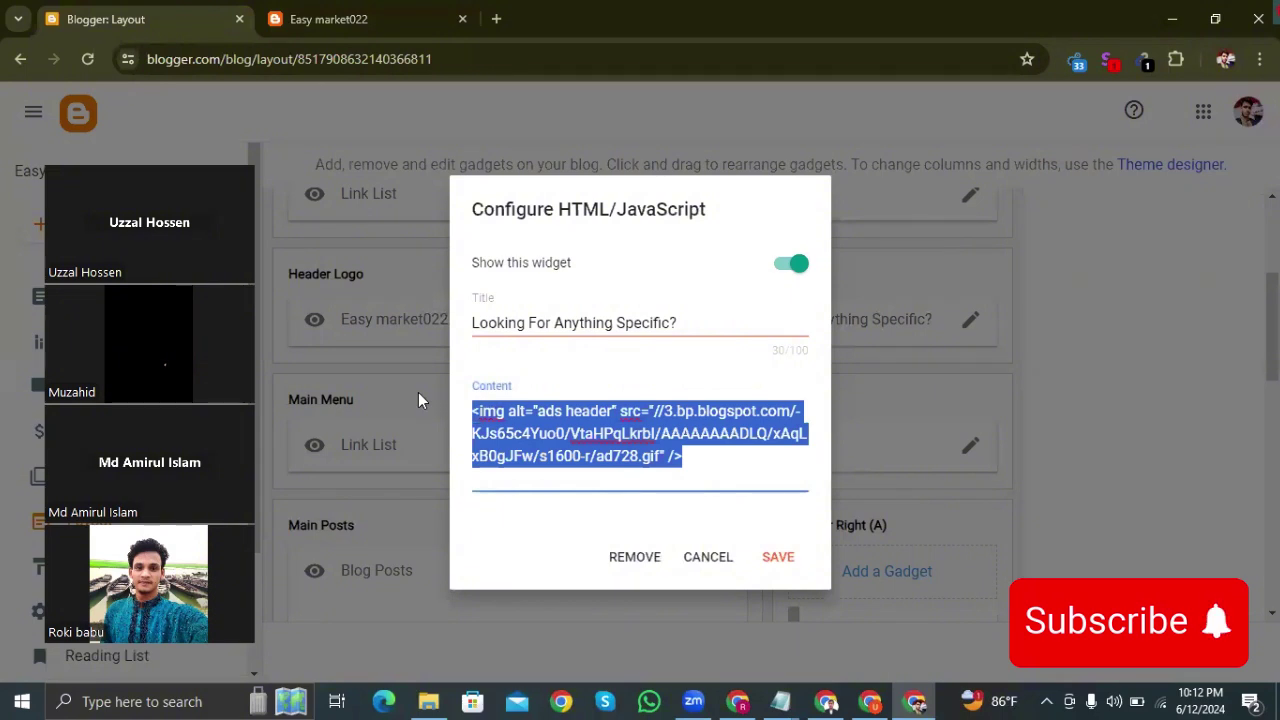
key("BackSpace")
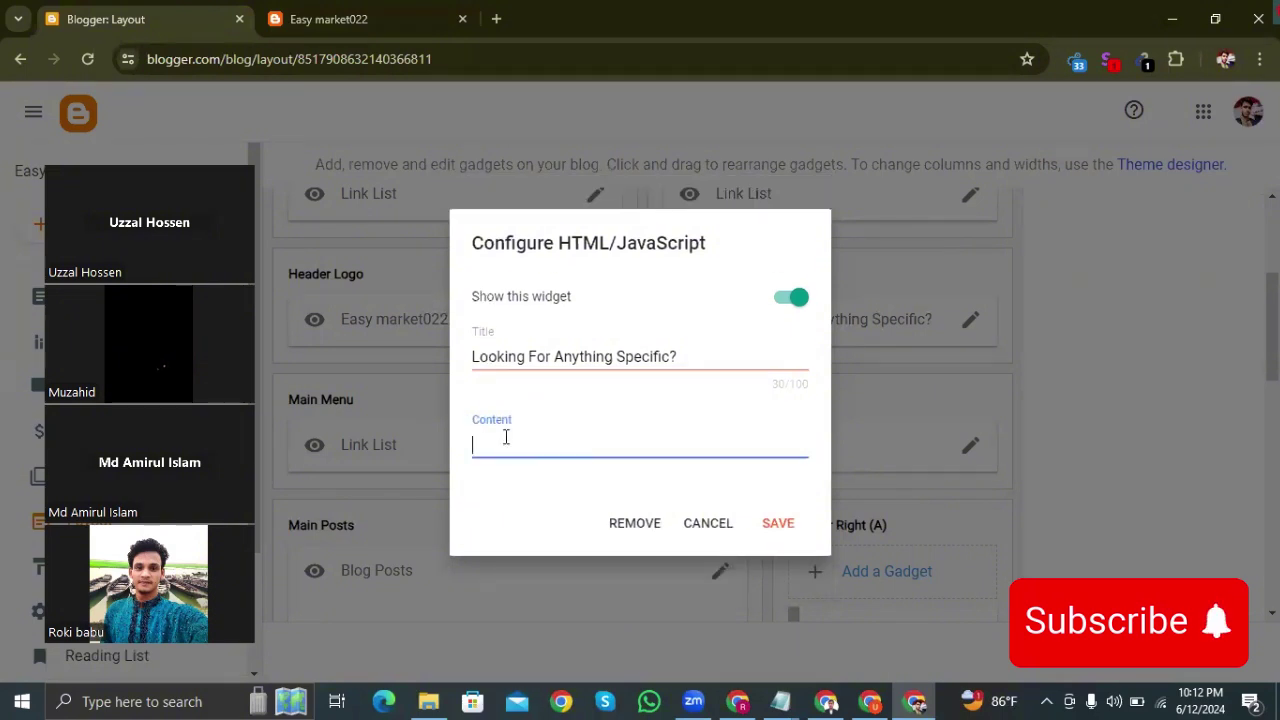
key("ctrl+v")
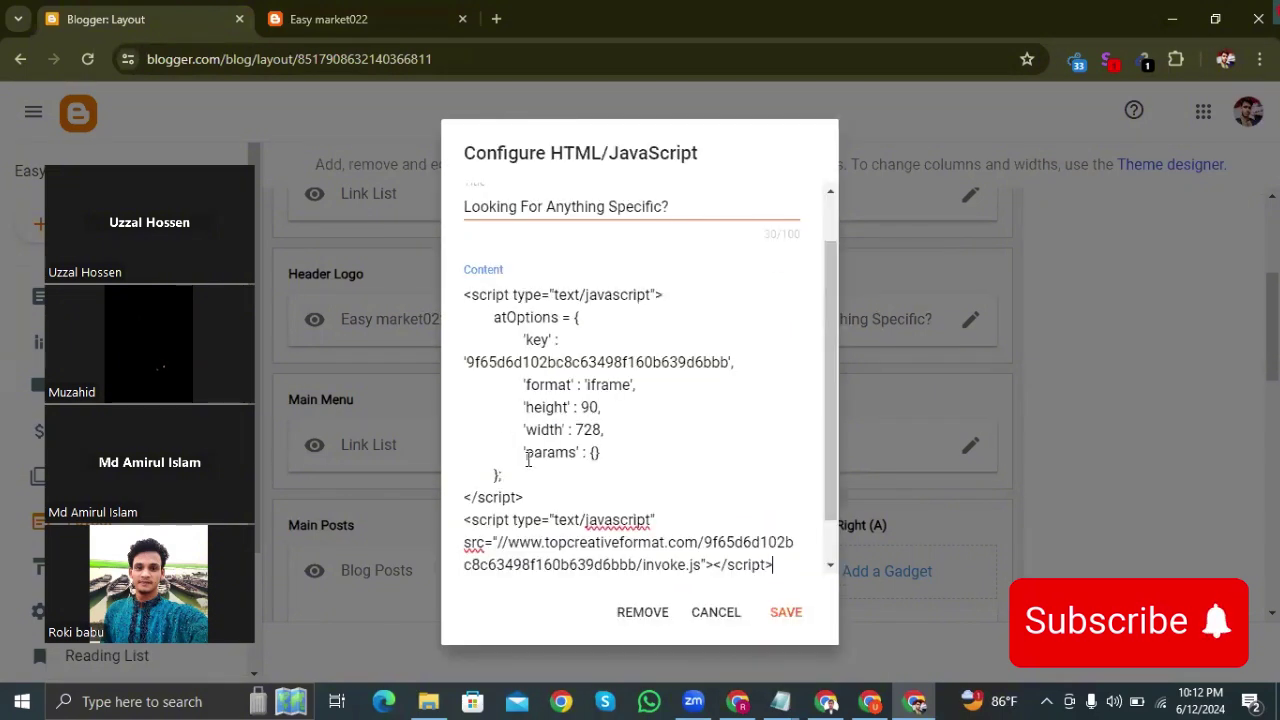
left_click(785, 613)
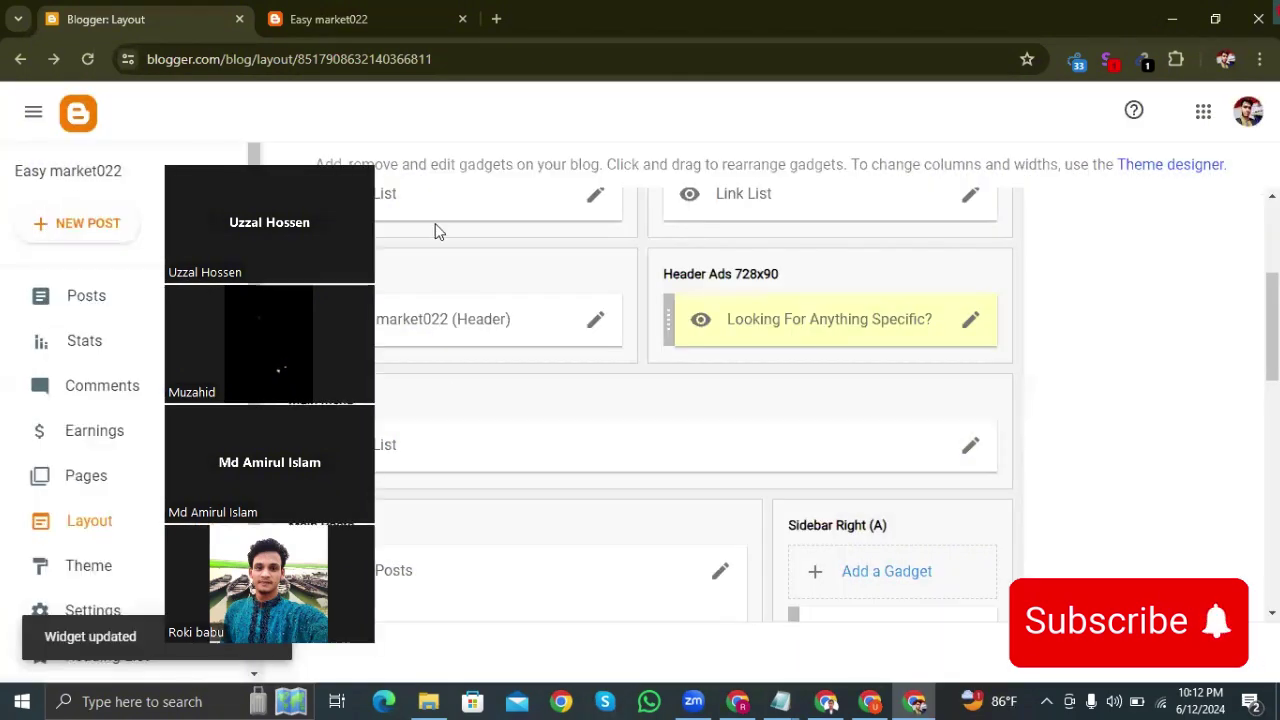
Add an HTML/JavaScript gadget titled "Supplement" containing the copied banner code to Sidebar Right (A) and save it
scroll(906, 391, "down", 2)
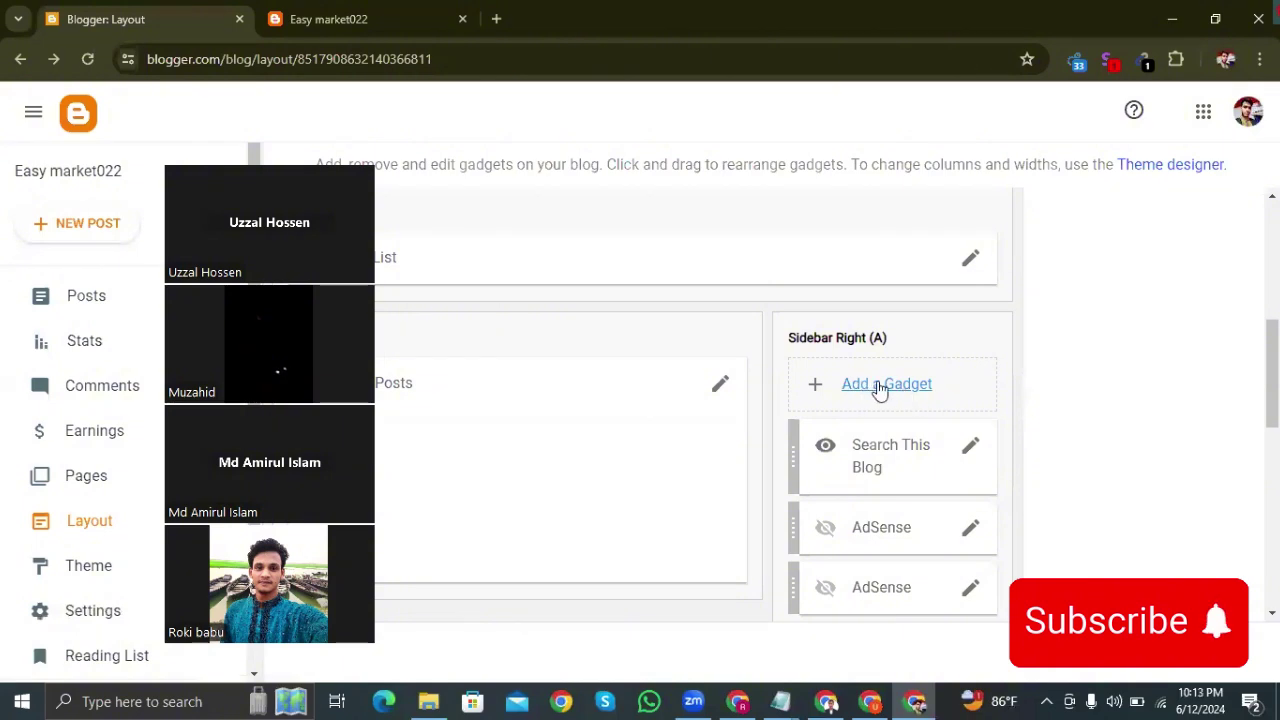
left_click(894, 391)
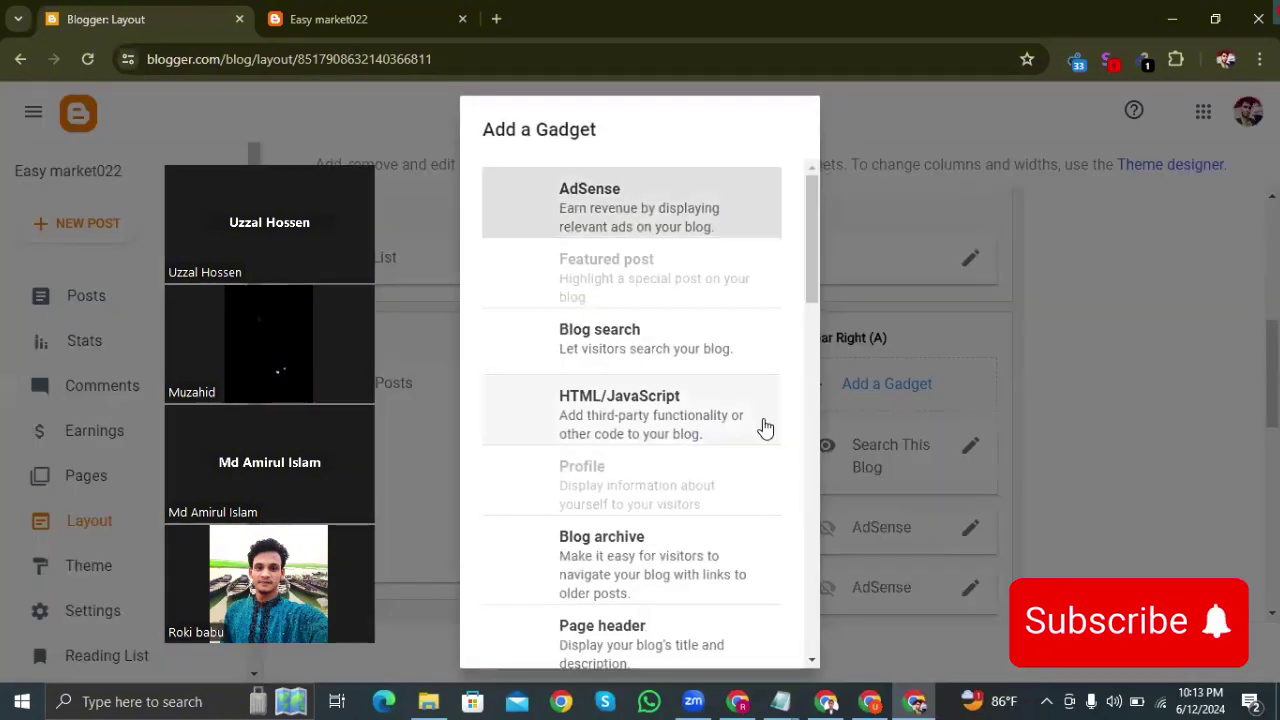
scroll(650, 420, "down", 1)
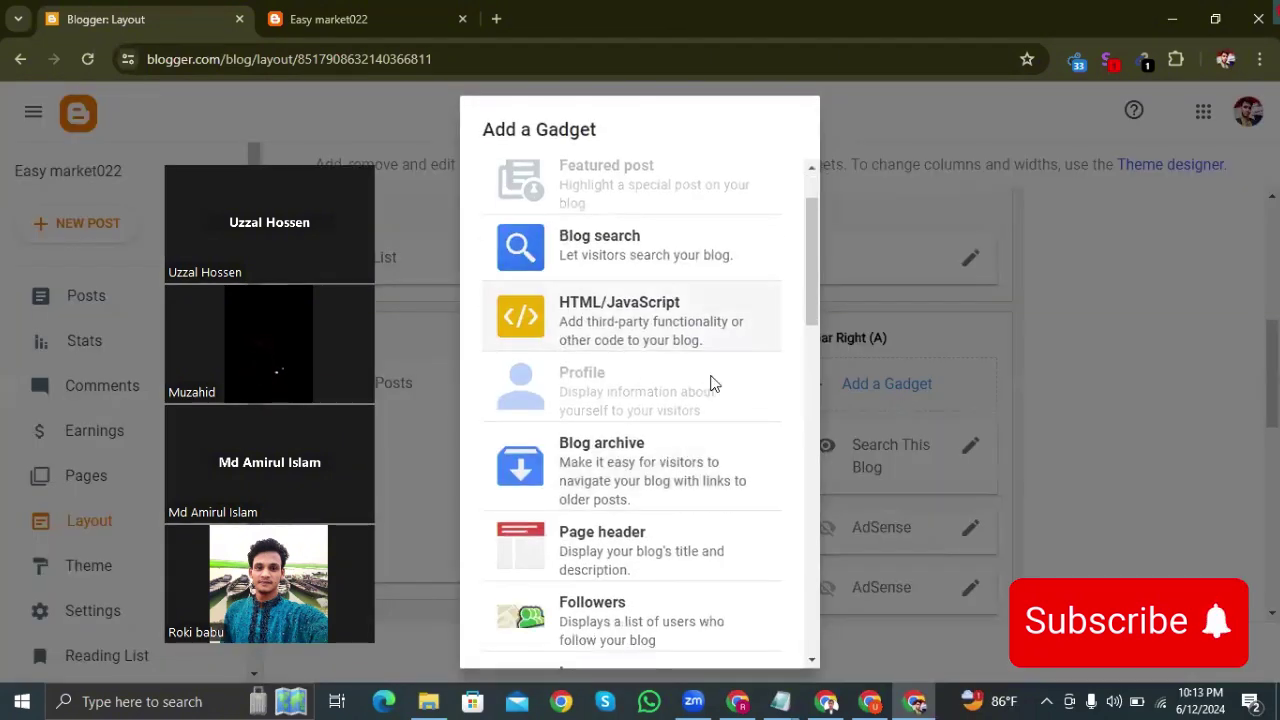
left_click(712, 344)
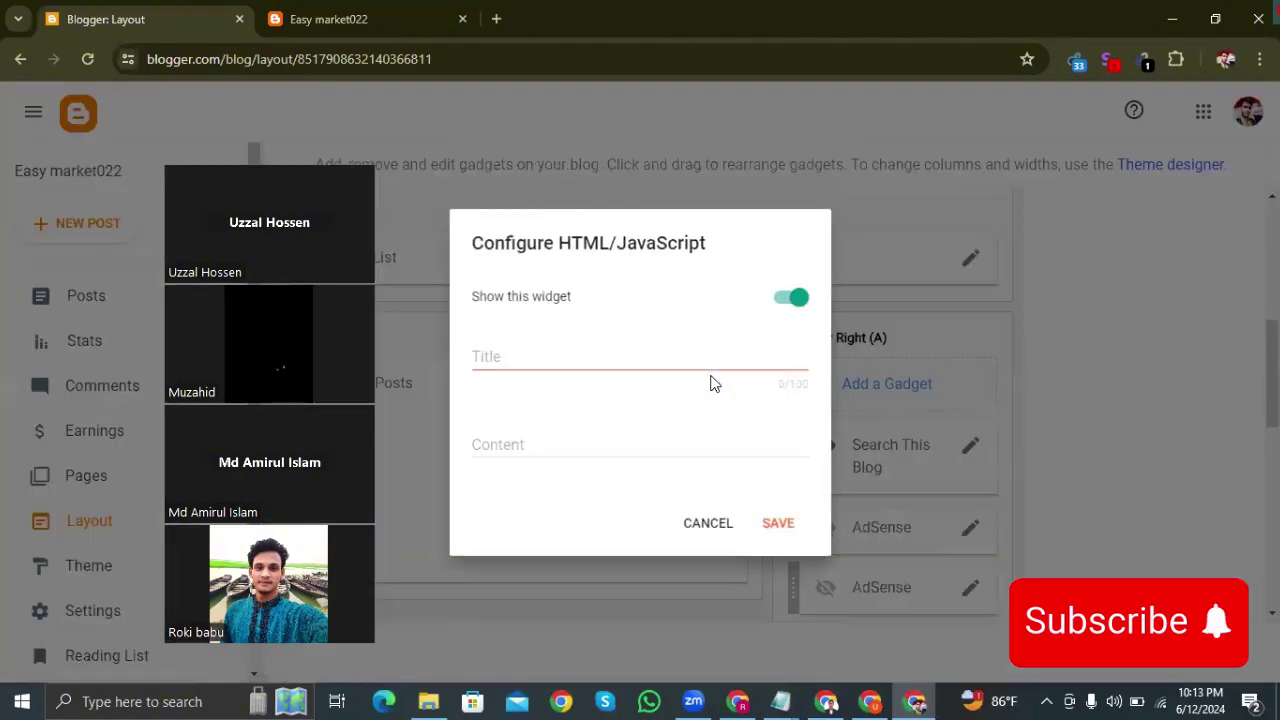
left_click(518, 350)
type("Supplement")
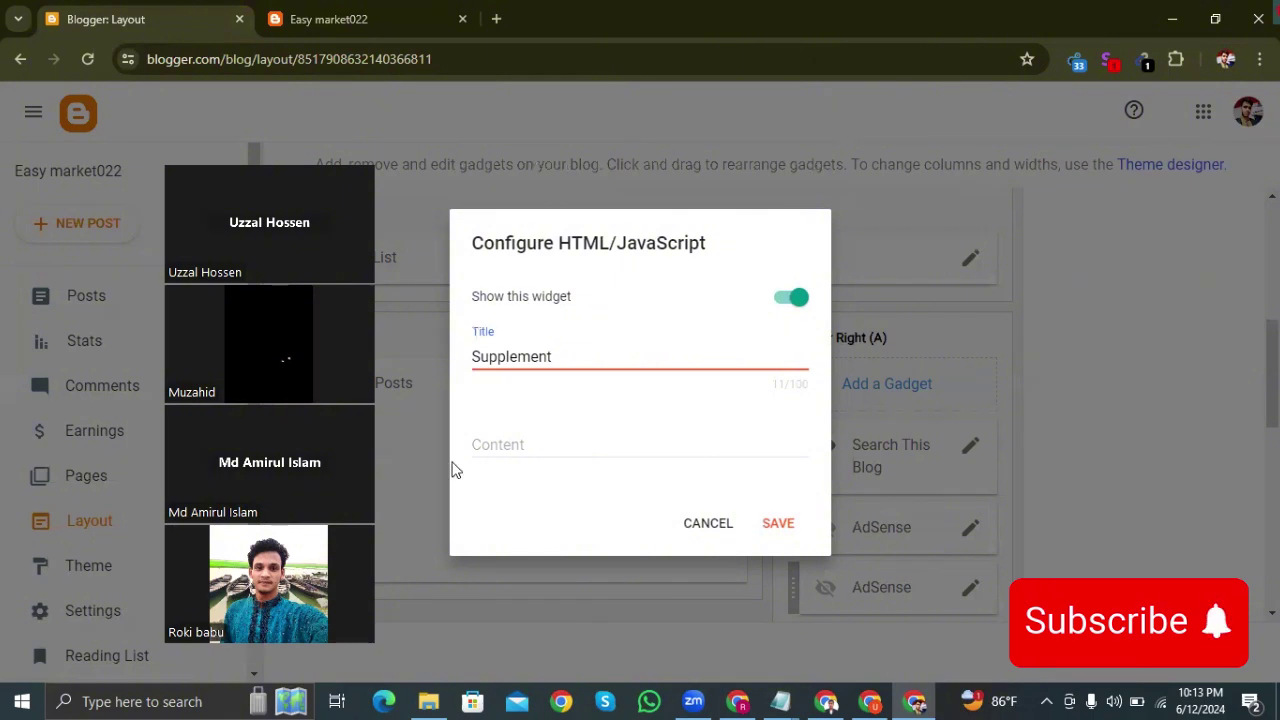
left_click(521, 441)
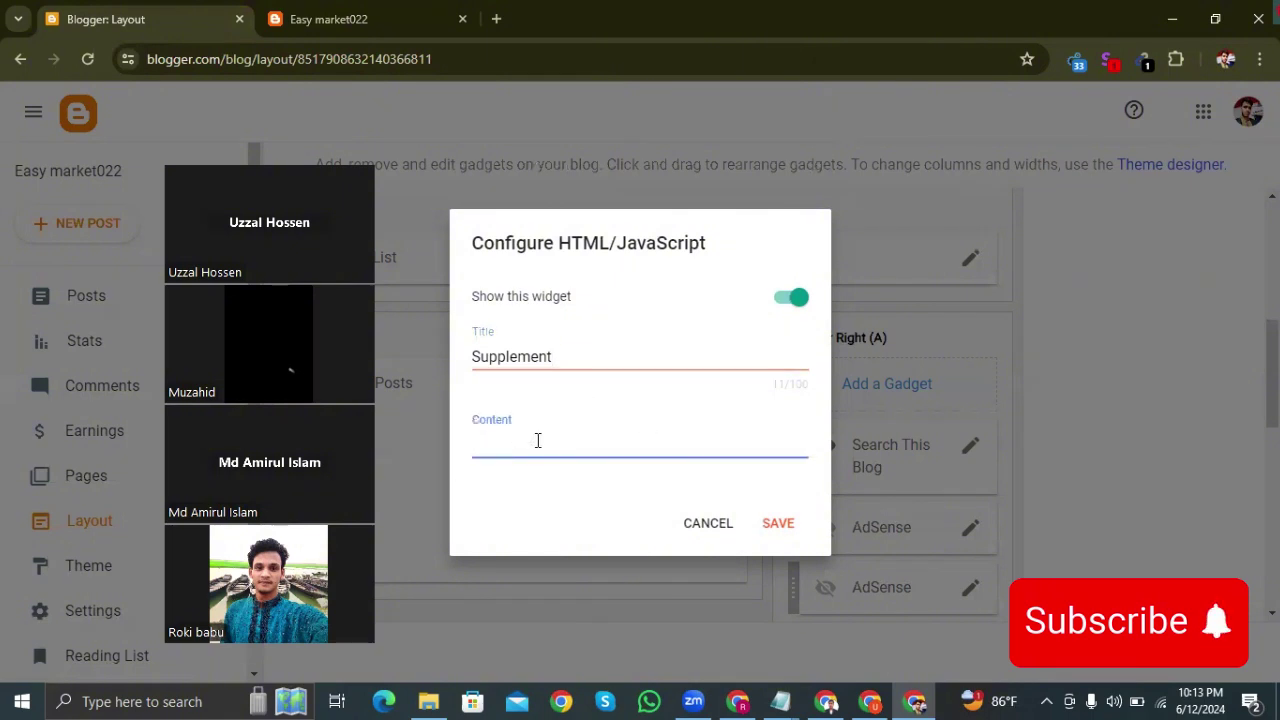
type("<script type=\"text/javascript\"> \tatOptions = { \t\t'key' : '9f65d6d102bc8c63498f160b639d6bbb', \t\t'format' : 'iframe', \t\t'height' : 90, \t\t'width' : 728, \t\t'params' : {} \t}; </script> <script type=\"text/javascript\" src=\"//www.topcreativeformat.com/9f65d6d102bc8c63498f160b639d6bbb/invoke.js\"></script>")
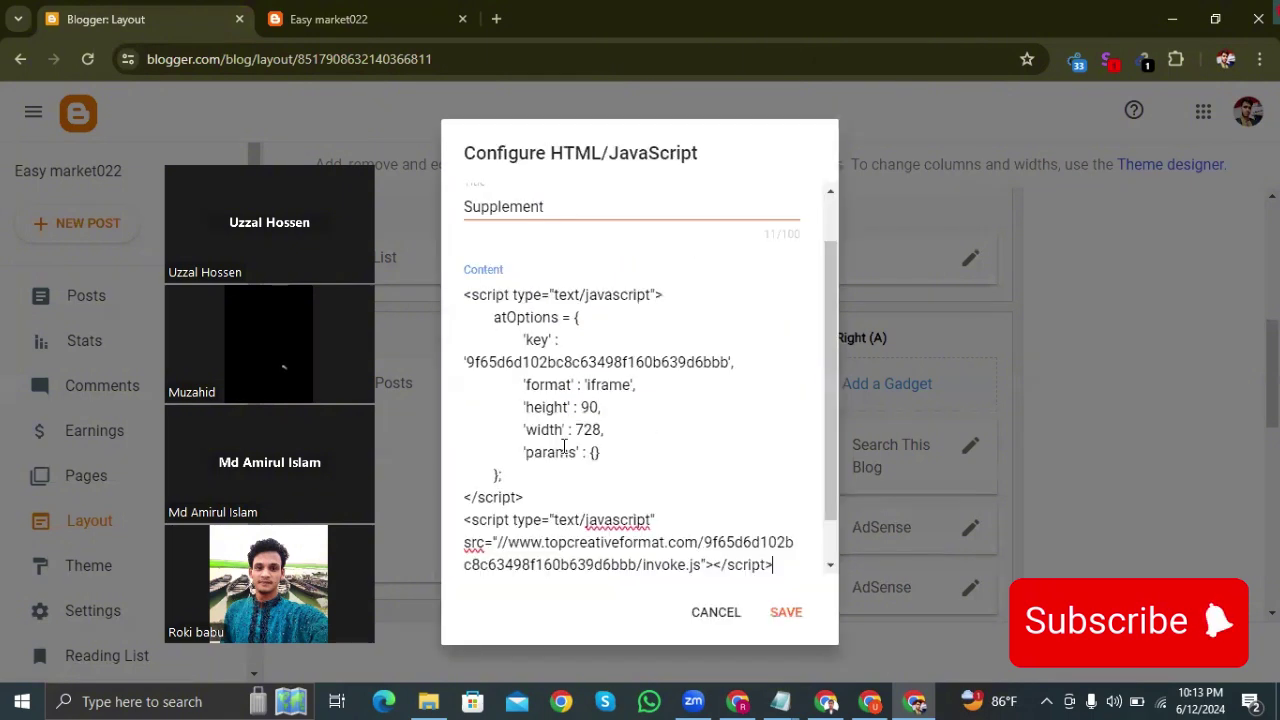
left_click(789, 613)
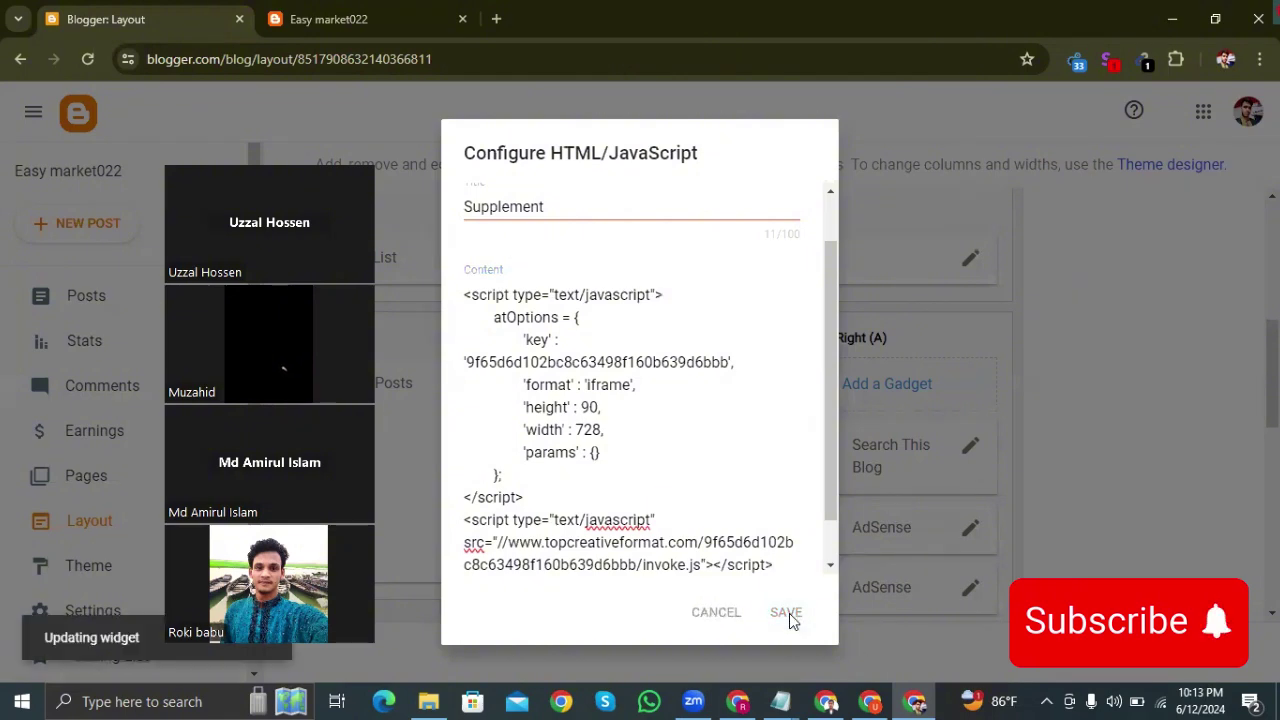
Add another HTML/JavaScript gadget to Sidebar Right (A), titled "cashapp", with the copied banner code, and save it
scroll(914, 491, "down", 3)
scroll(920, 497, "up", 2)
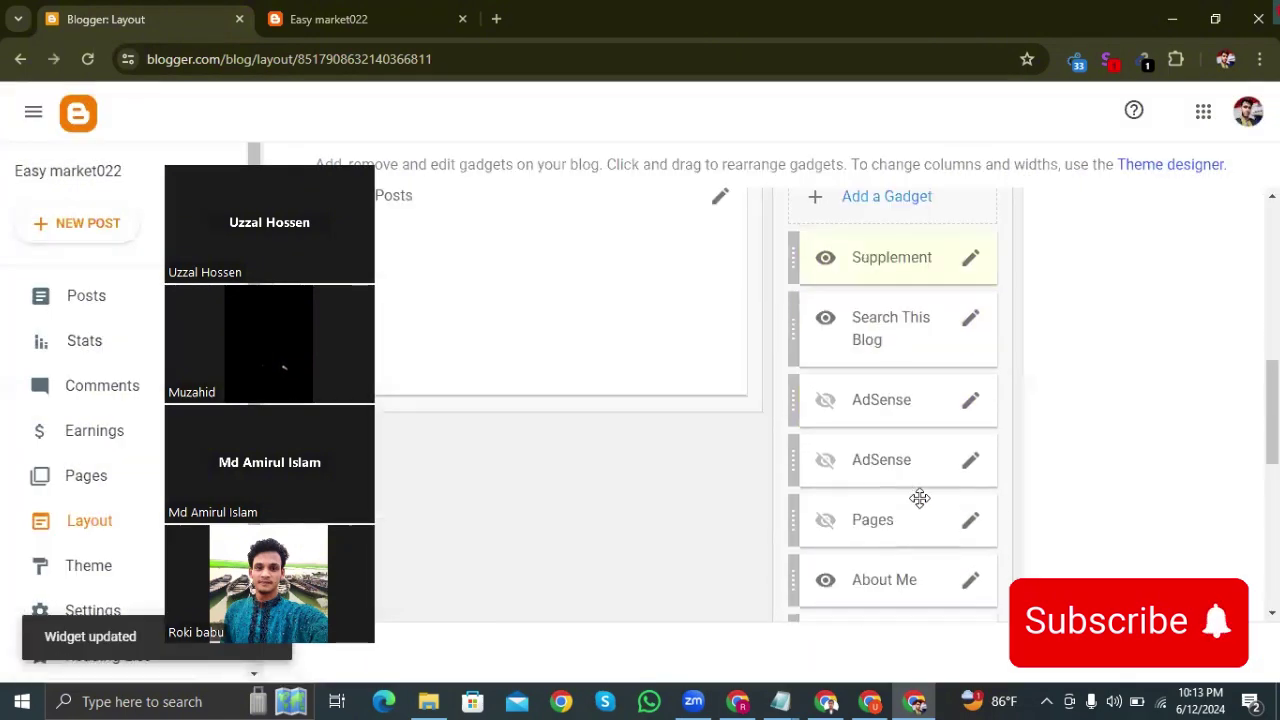
left_click(889, 294)
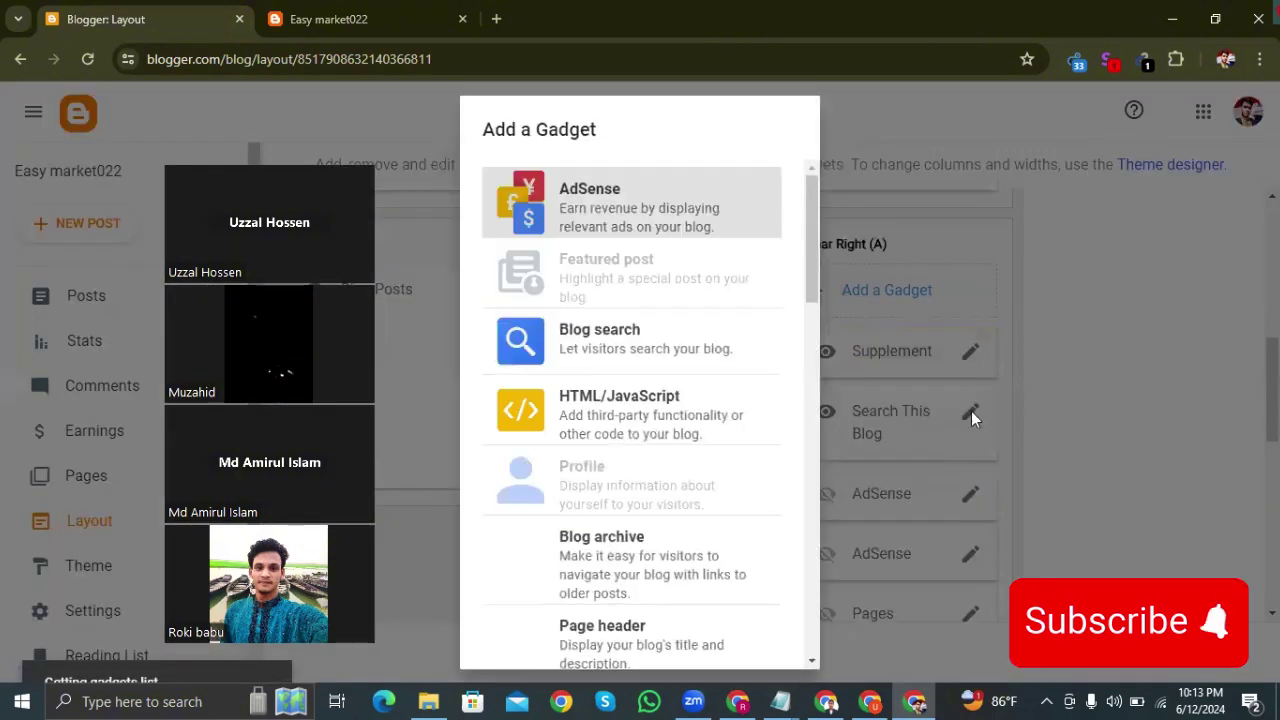
left_click(648, 396)
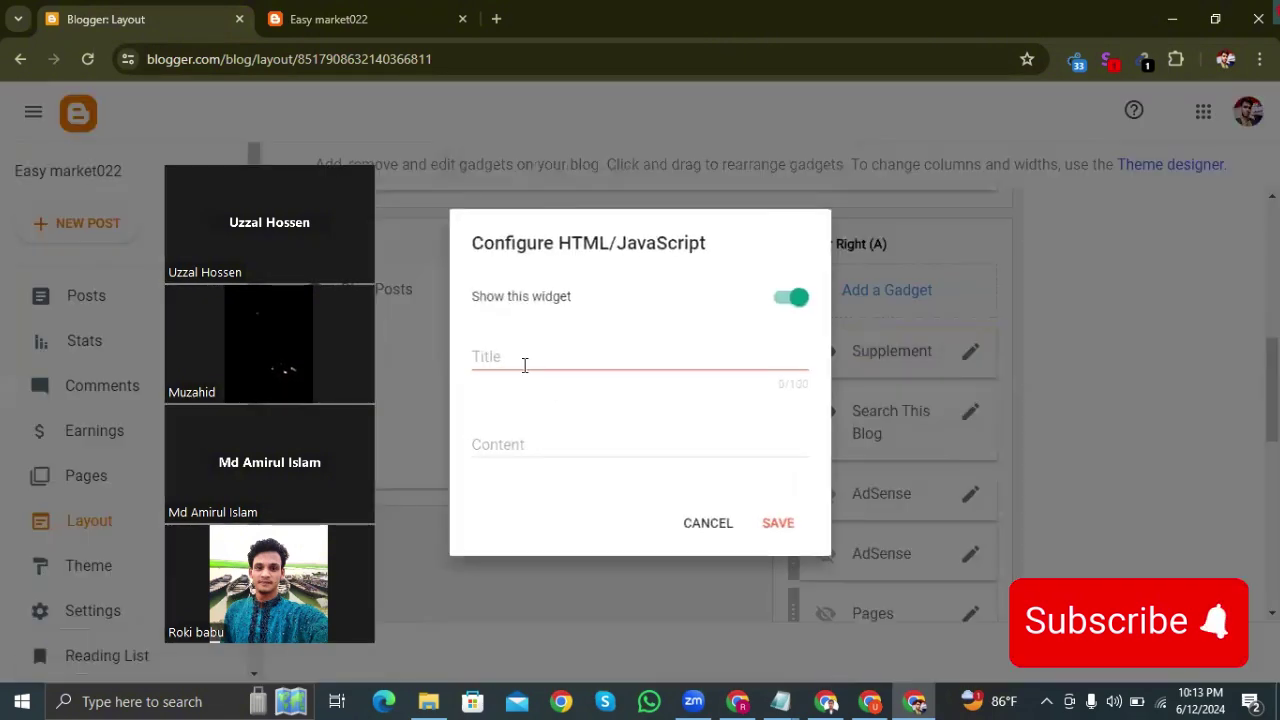
left_click(513, 352)
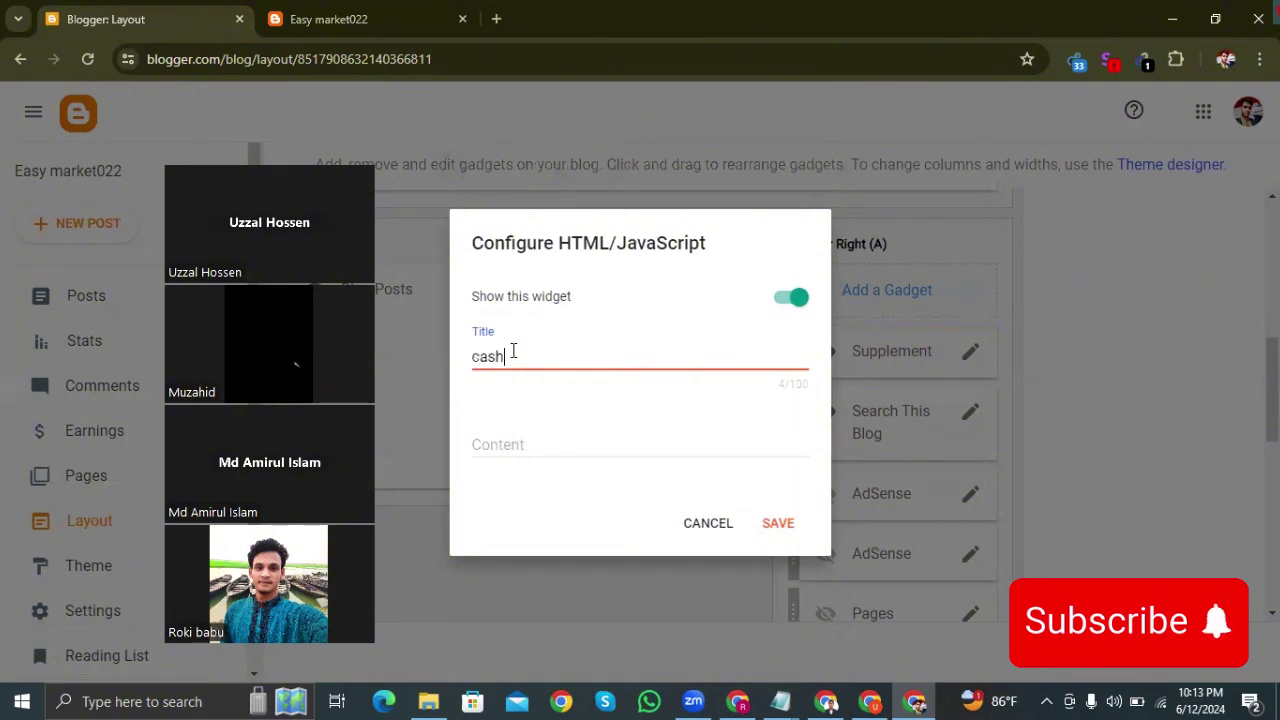
left_click(526, 443)
type("<script type=\"text/javascript\"> \tatOptions = { \t\t'key' : '9f65d6d102bc8c63498f160b639d6bbb', \t\t'format' : 'iframe', \t\t'height' : 90, \t\t'width' : 728, \t\t'params' : {} \t}; </script> <script type=\"text/javascript\" src=\"//www.topcreativeformat.com/9f65d6d102bc8c63498f160b639d6bbb/invoke.js\"></script>")
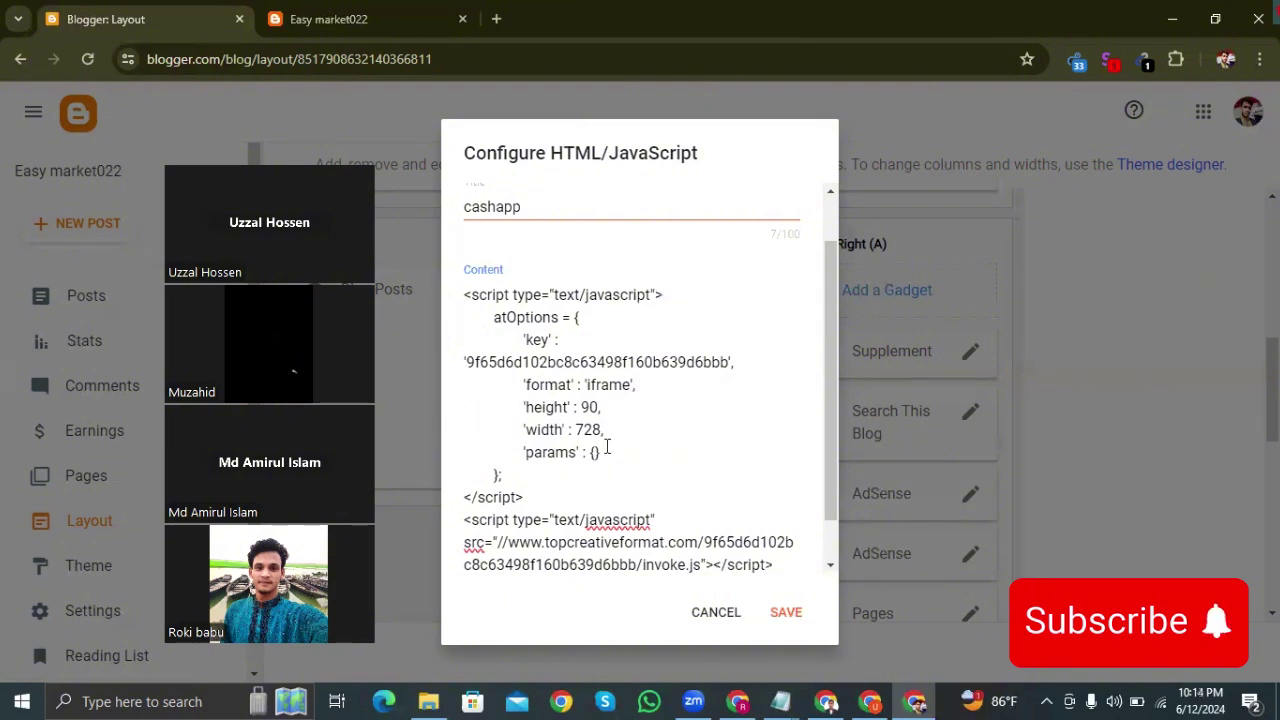
left_click(786, 613)
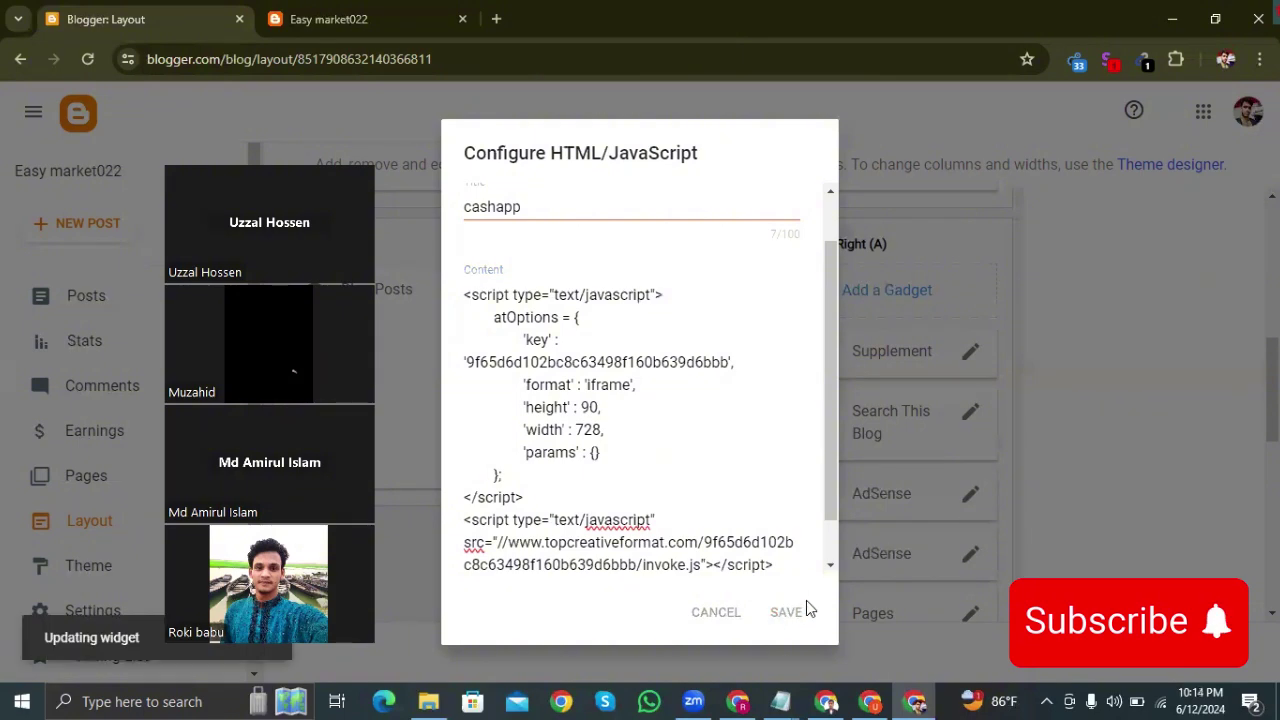
Add an HTML/JavaScript gadget titled "paypal" with the copied banner code to Sidebar Right (B) and save it
scroll(894, 466, "down", 6)
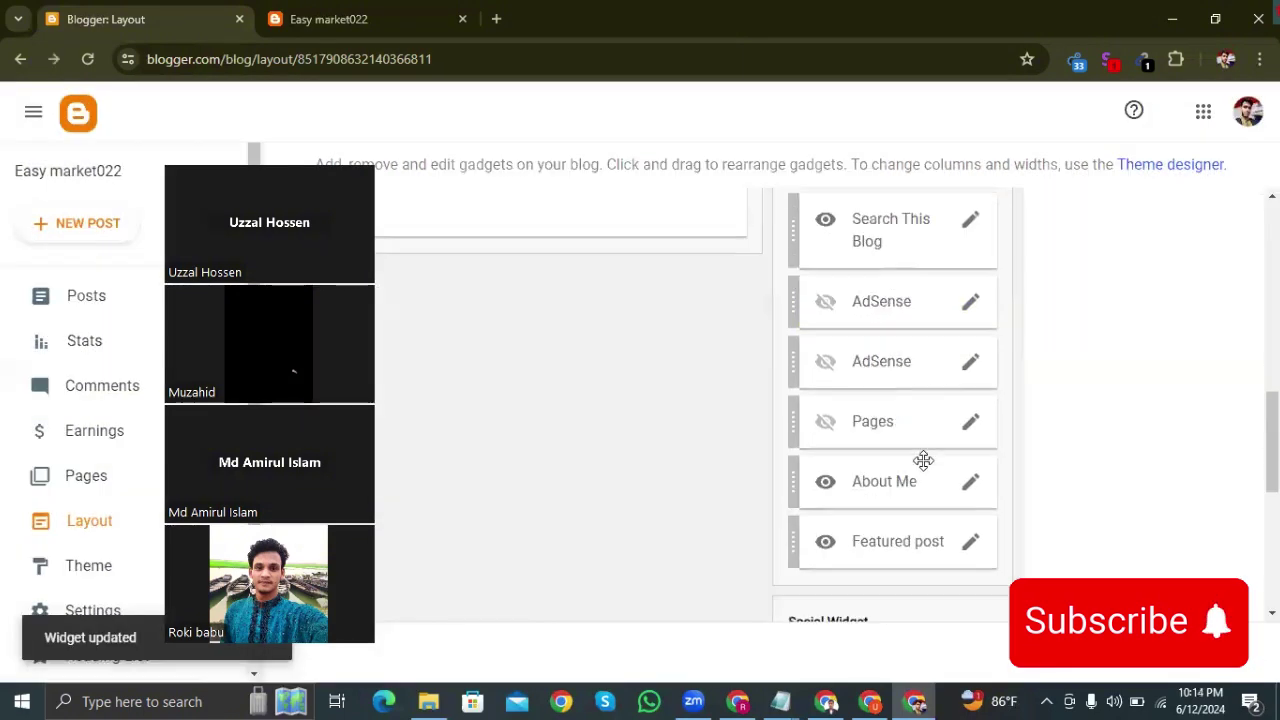
scroll(922, 463, "down", 1)
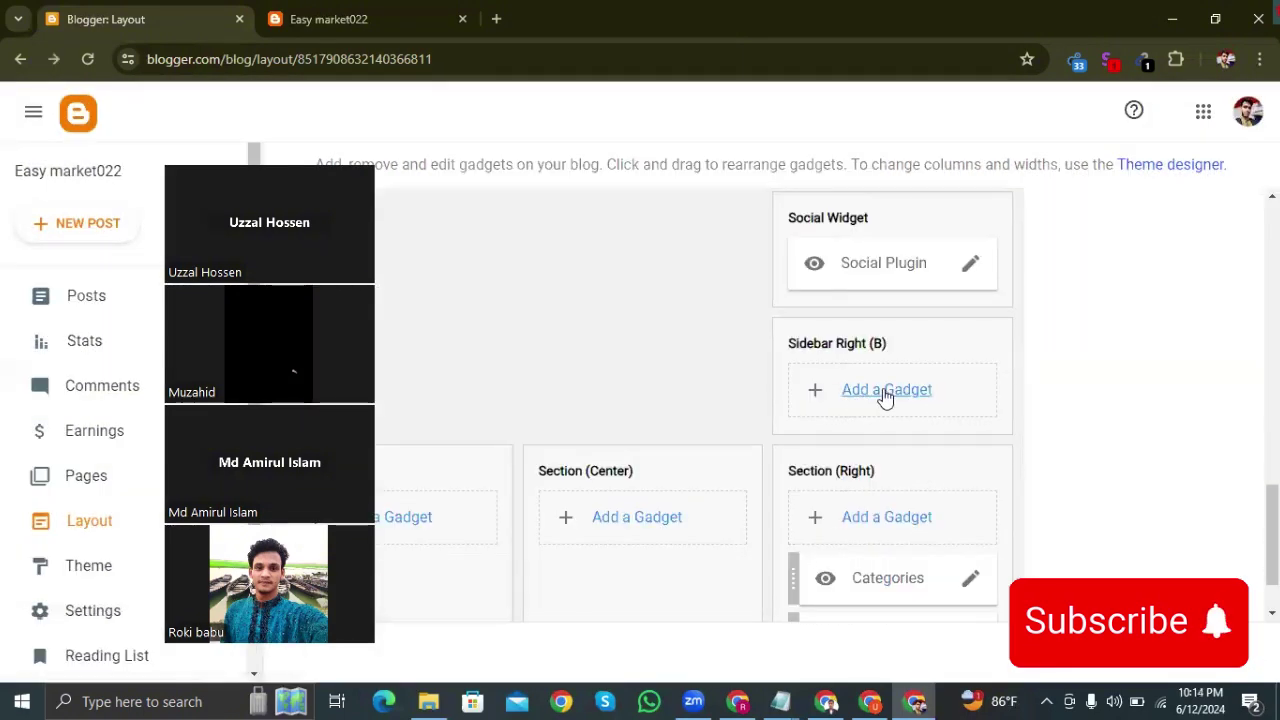
left_click(885, 396)
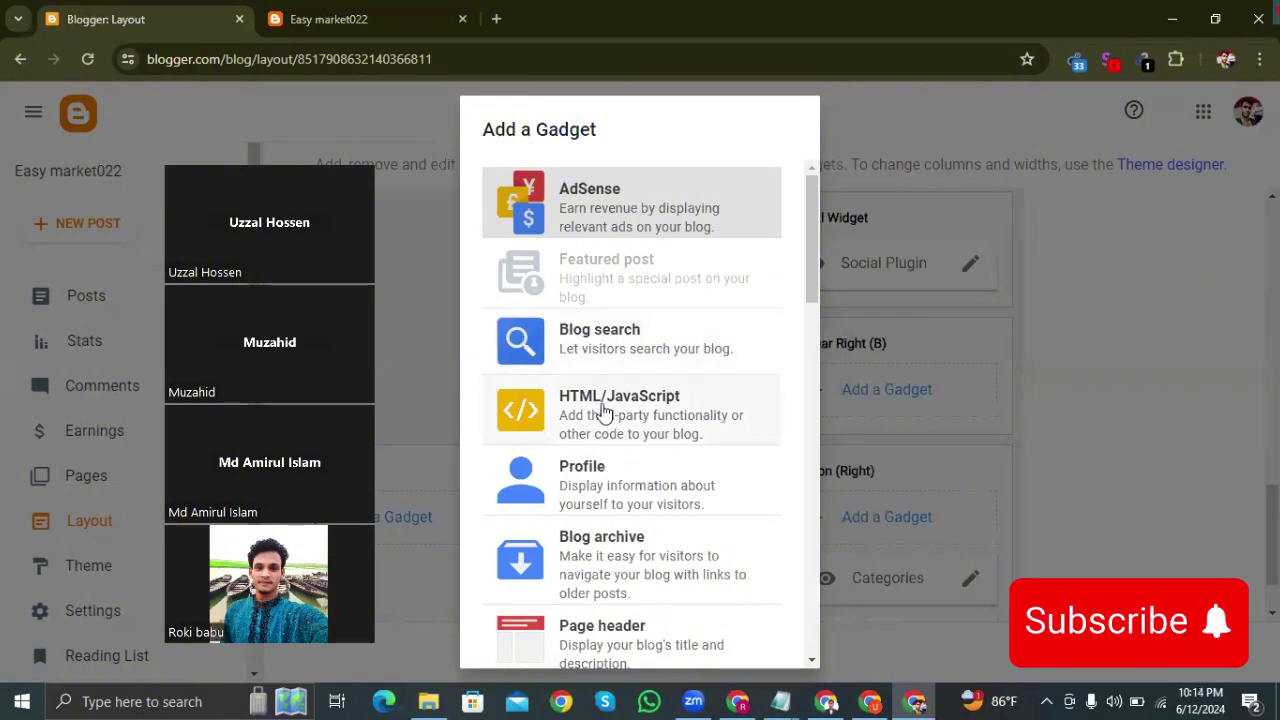
left_click(604, 412)
left_click(504, 358)
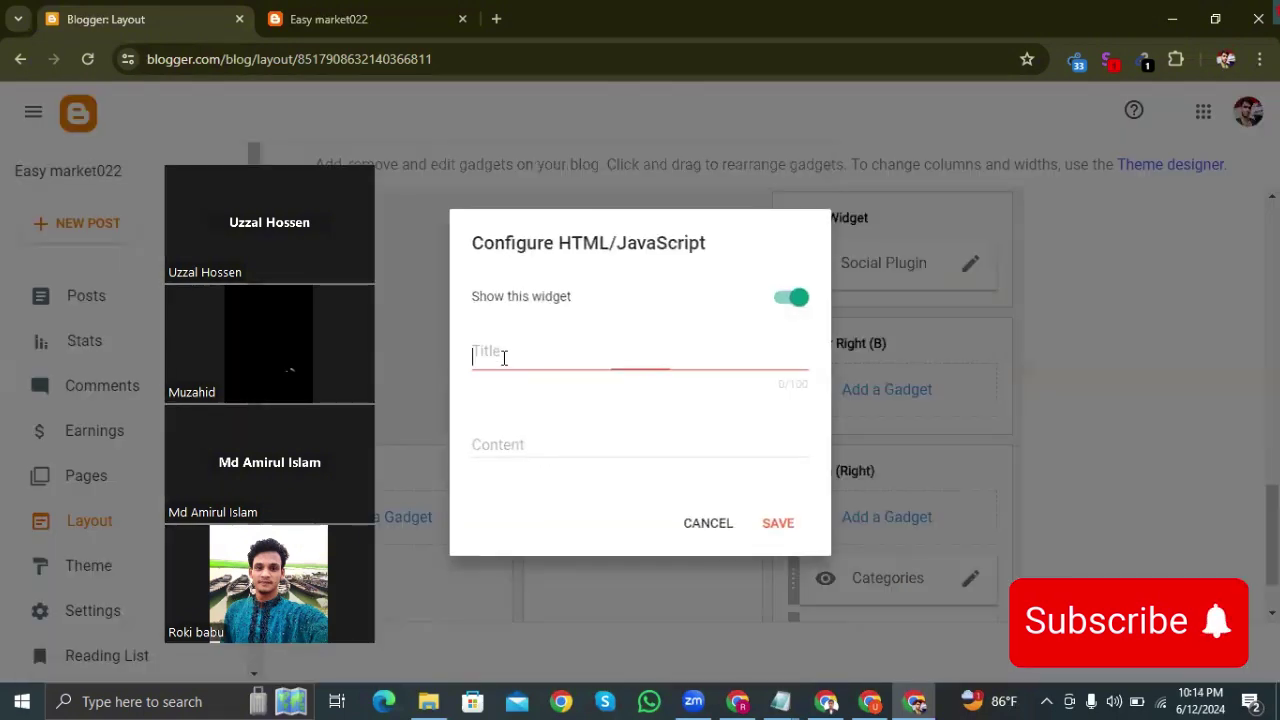
type("paypal")
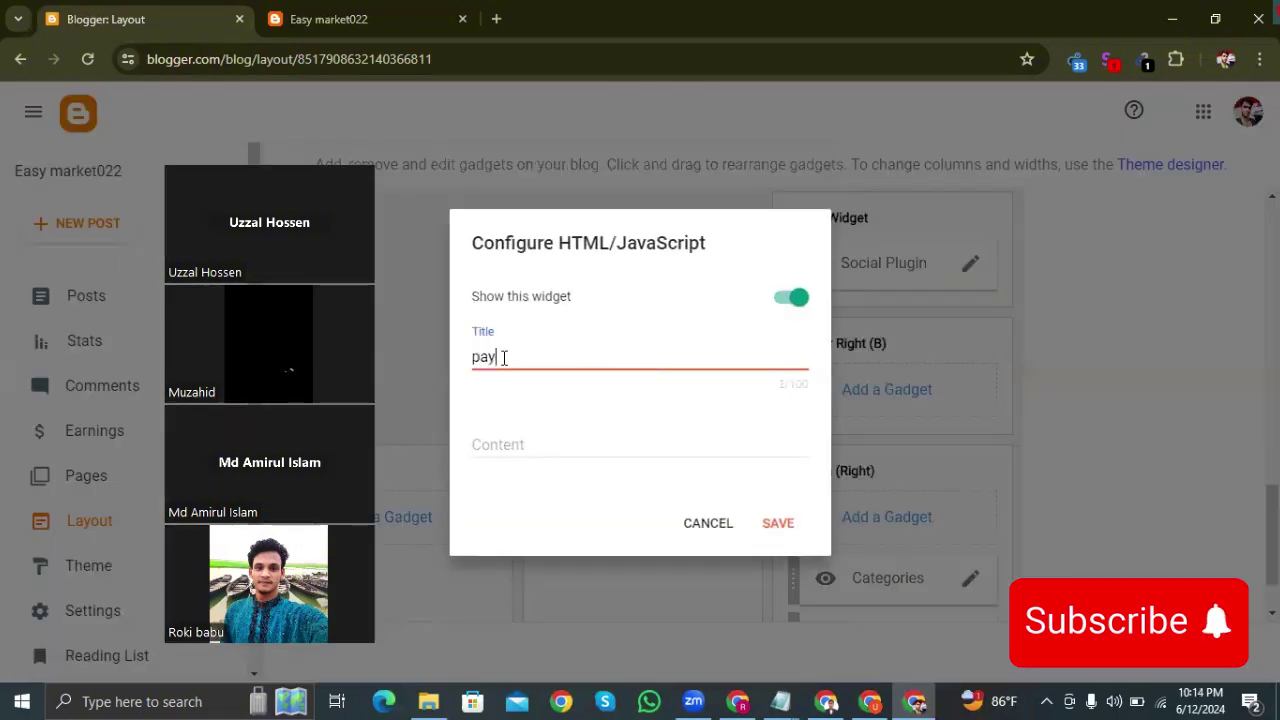
left_click(494, 443)
type("<script type=\"text/javascript\"> \tatOptions = { \t\t'key' : '9f65d6d102bc8c63498f160b639d6bbb', \t\t'format' : 'iframe', \t\t'height' : 90, \t\t'width' : 728, \t\t'params' : {} \t}; </script> <script type=\"text/javascript\" src=\"//www.topcreativeformat.com/9f65d6d102bc8c63498f160b639d6bbb/invoke.js\"></script>")
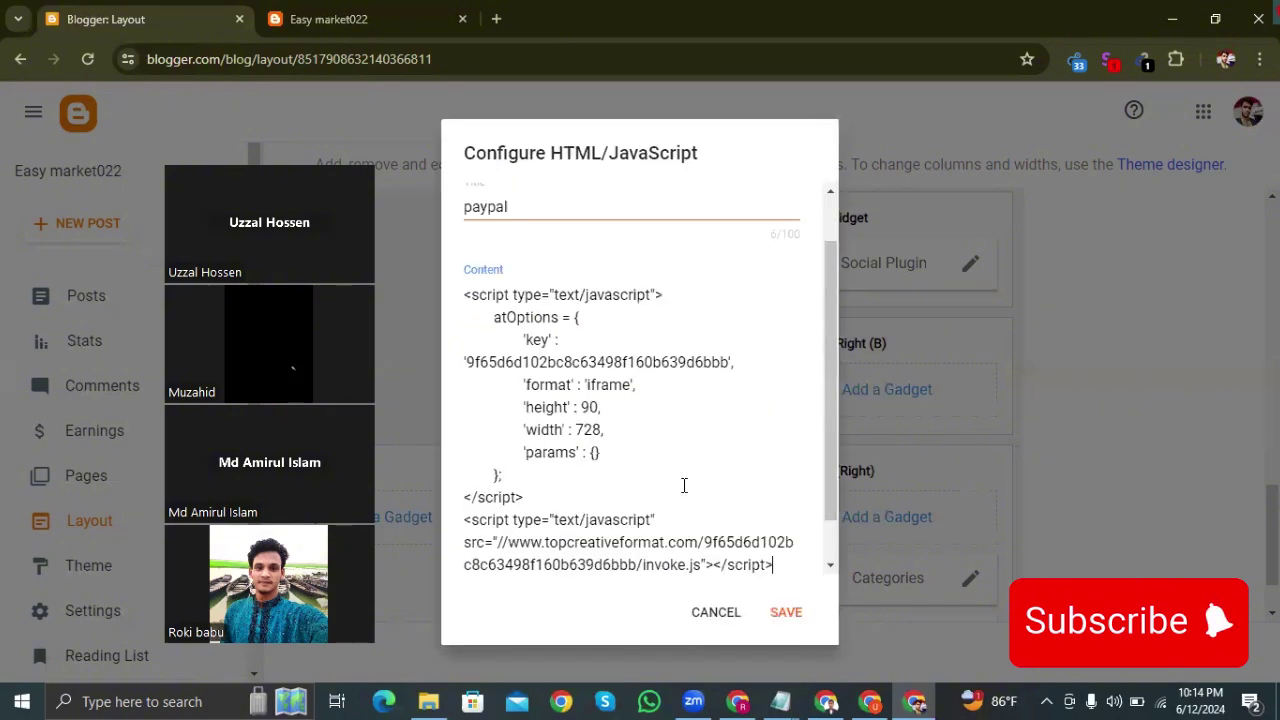
left_click(777, 608)
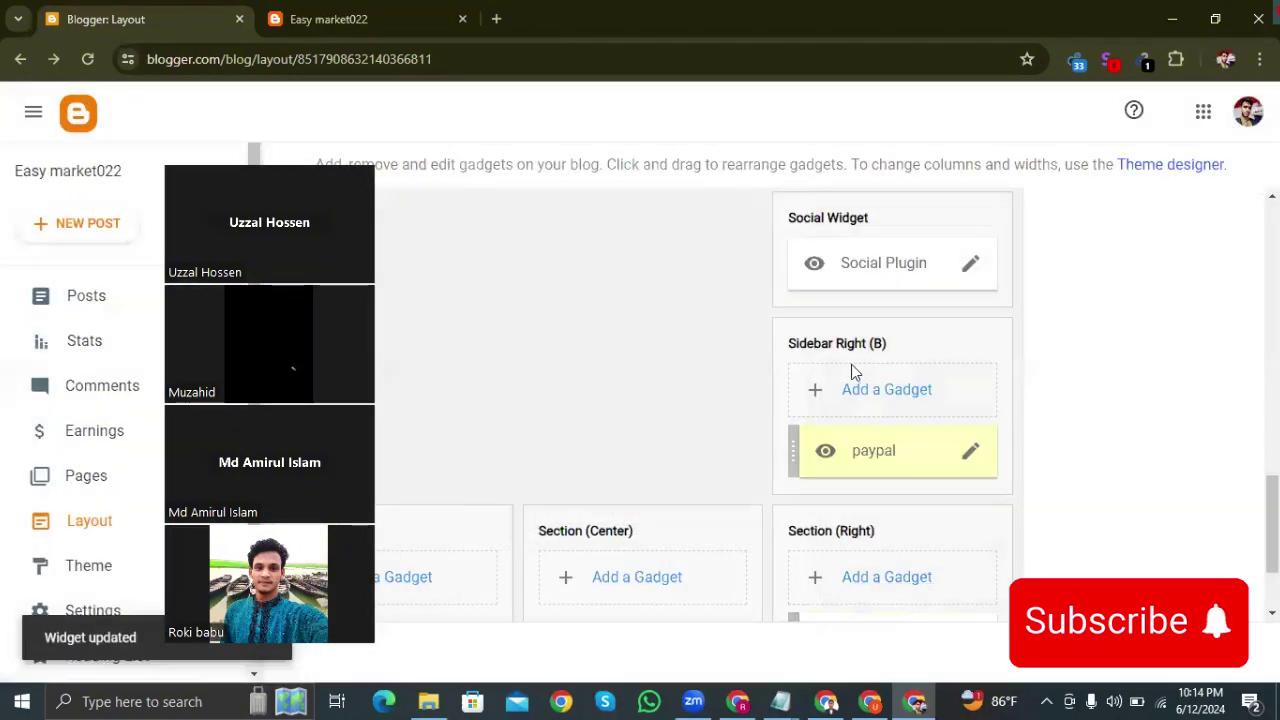
scroll(883, 400, "down", 1)
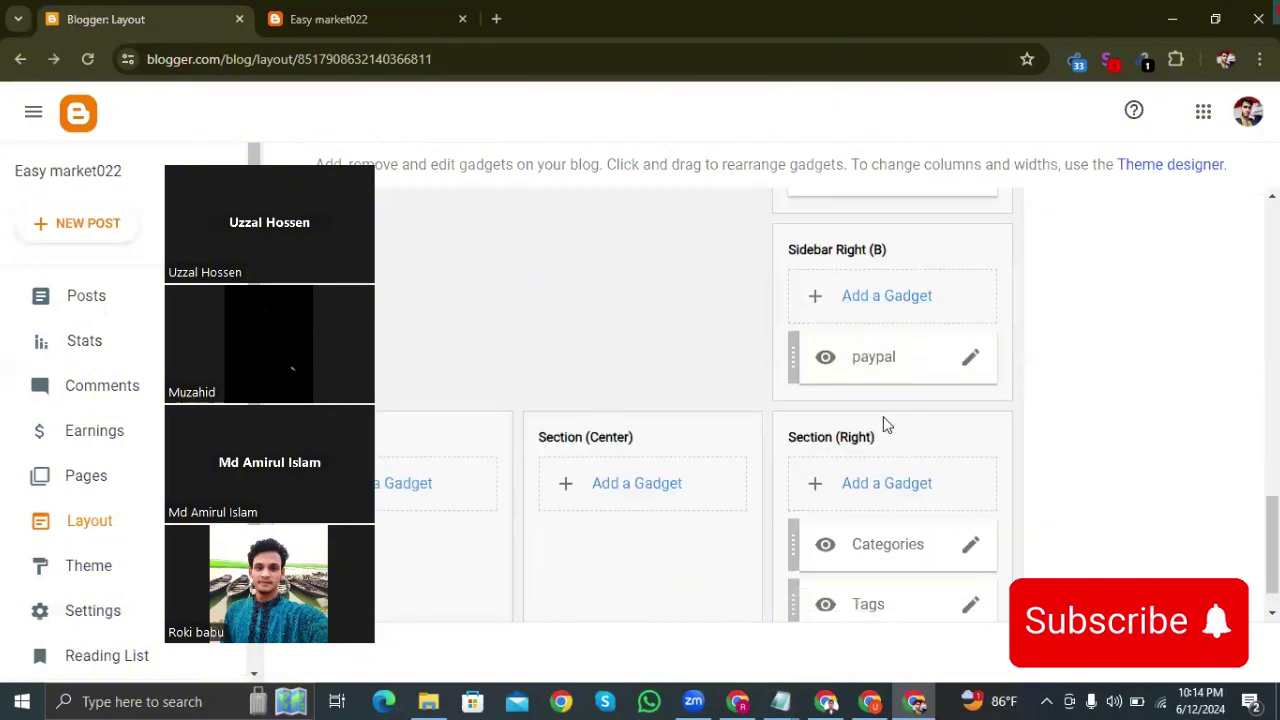
Add an HTML/JavaScript gadget titled "cashapp" with the copied banner code to Section (Right) and save it
left_click(876, 433)
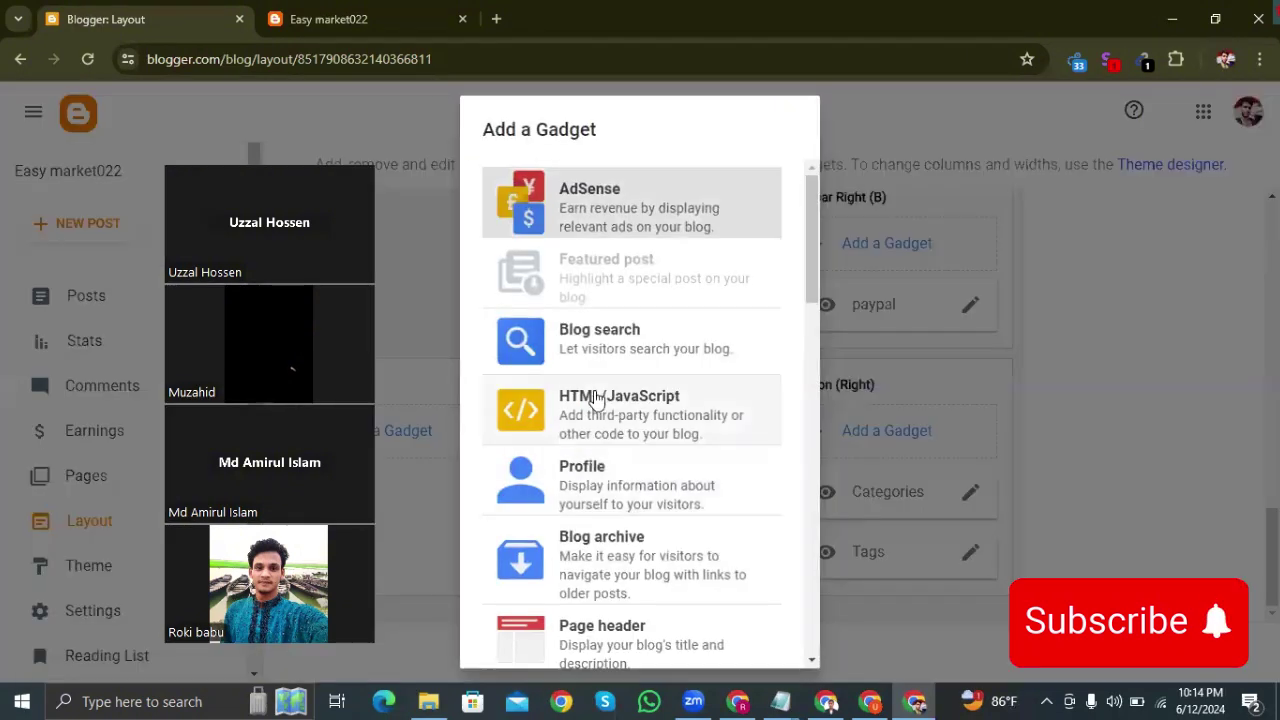
left_click(593, 401)
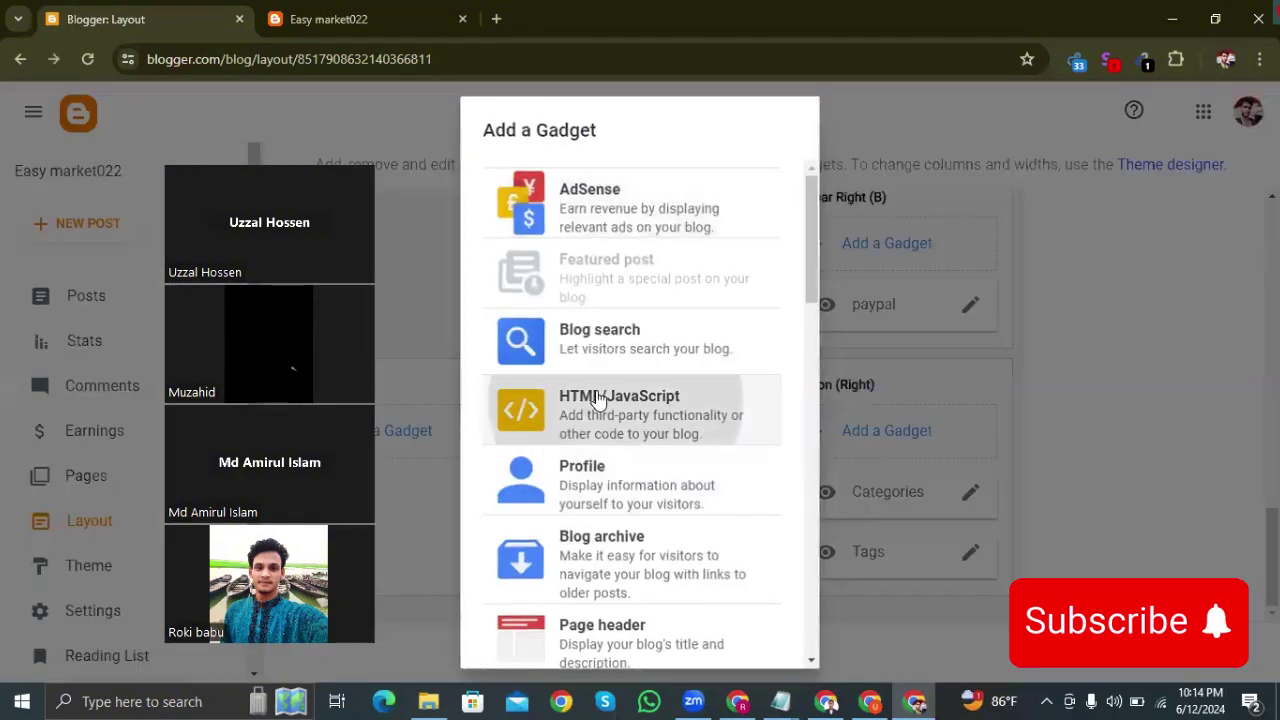
left_click(528, 446)
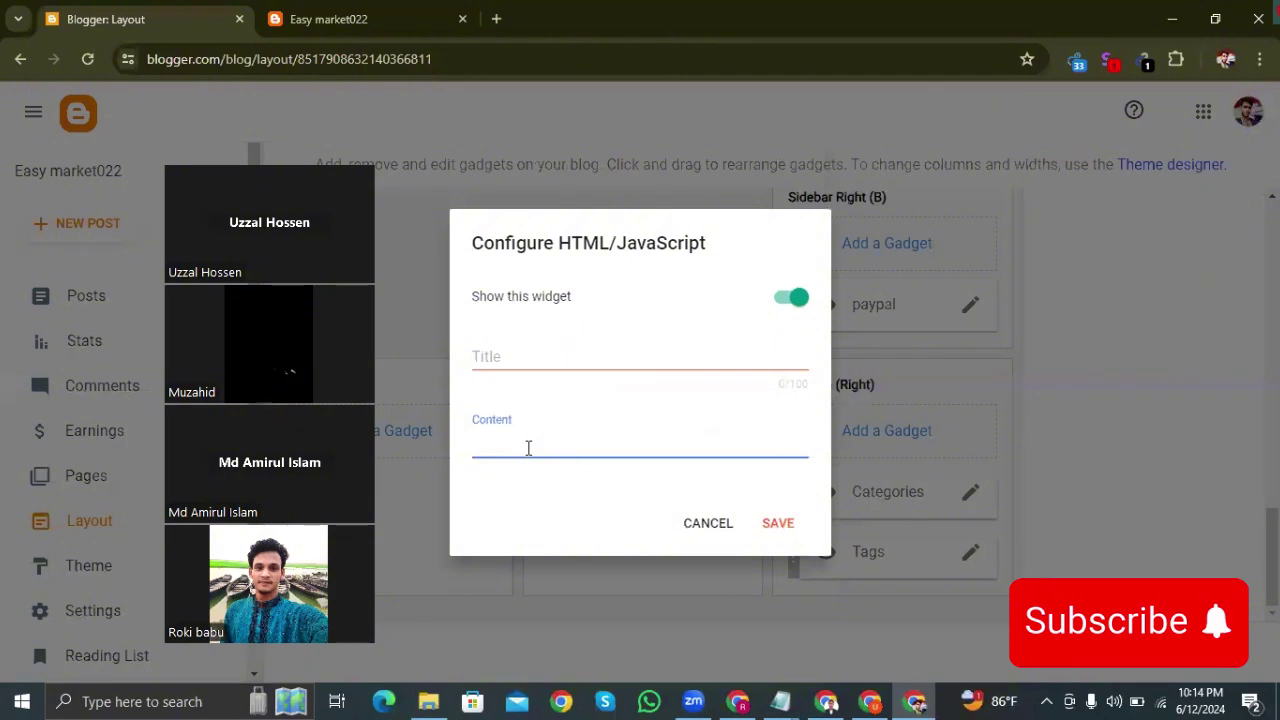
type("<script type=\"text/javascript\"> \tatOptions = { \t\t'key' : '9f65d6d102bc8c63498f160b639d6bbb', \t\t'format' : 'iframe', \t\t'height' : 90, \t\t'width' : 728, \t\t'params' : {} \t}; </script> <script type=\"text/javascript\" src=\"//www.topcreativeformat.com/9f65d6d102bc8c63498f160b639d6bbb/invoke.js\"></script>")
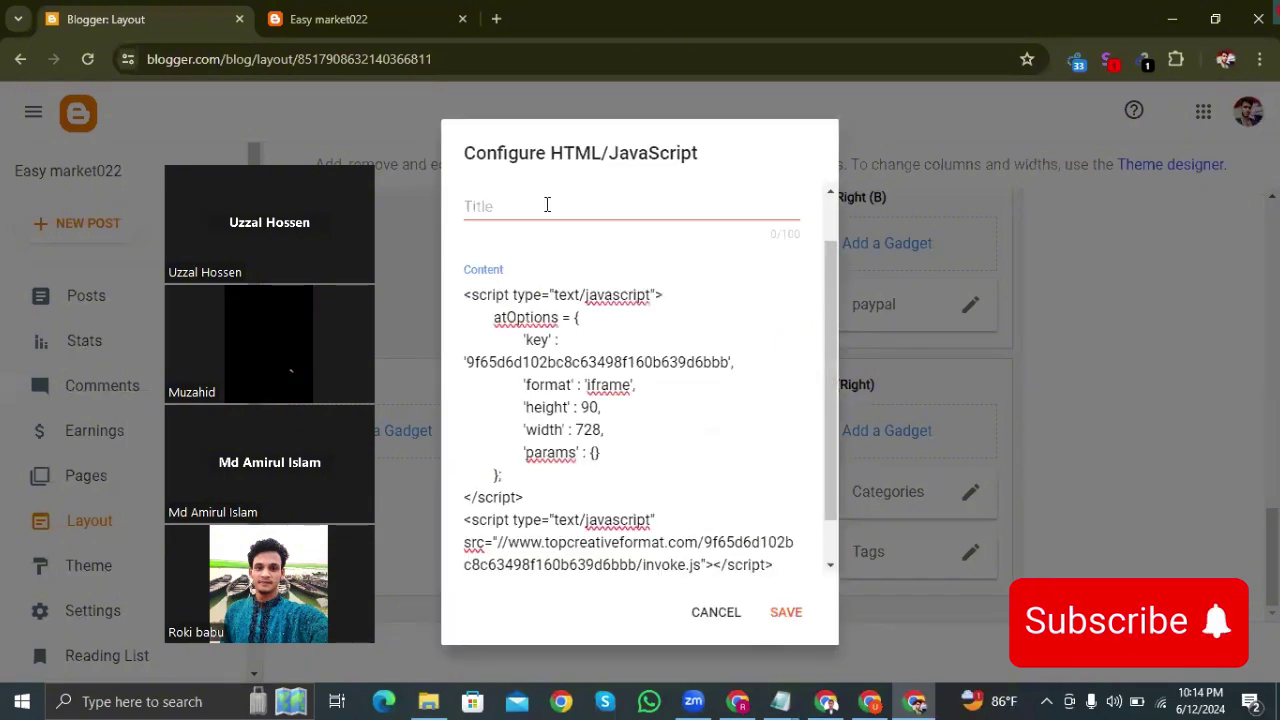
left_click(547, 205)
type("ca")
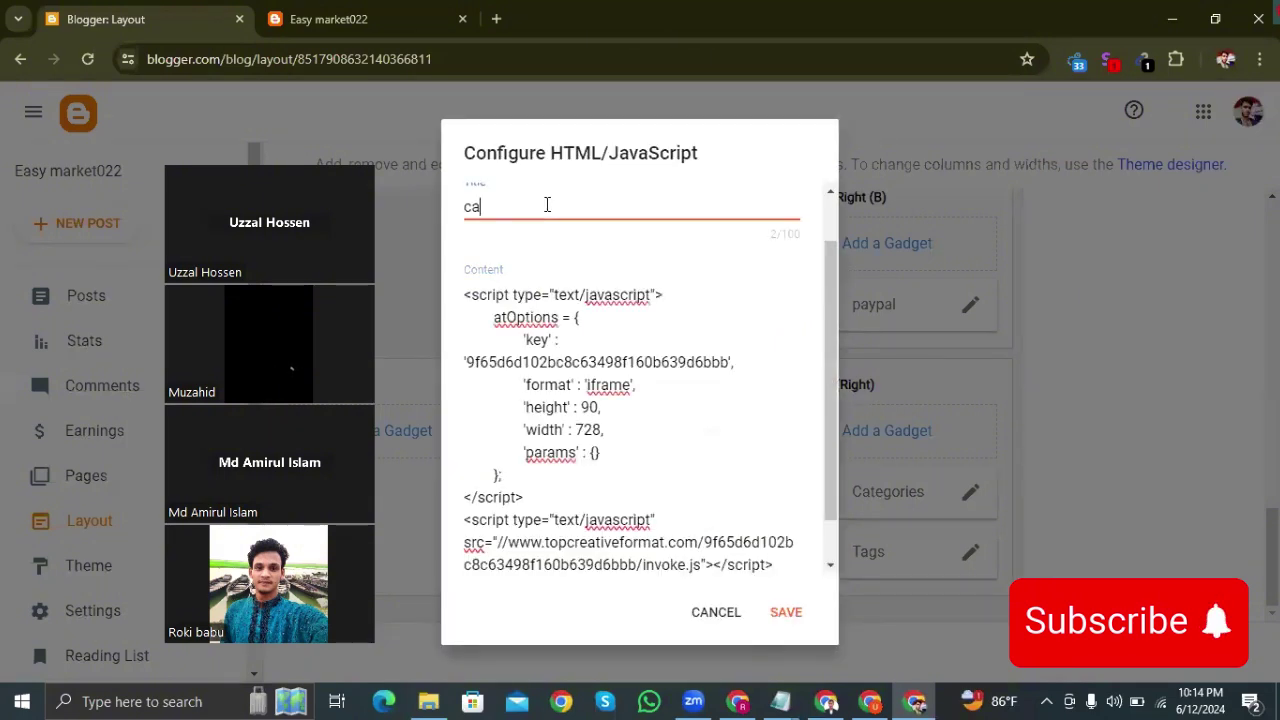
type("shapp")
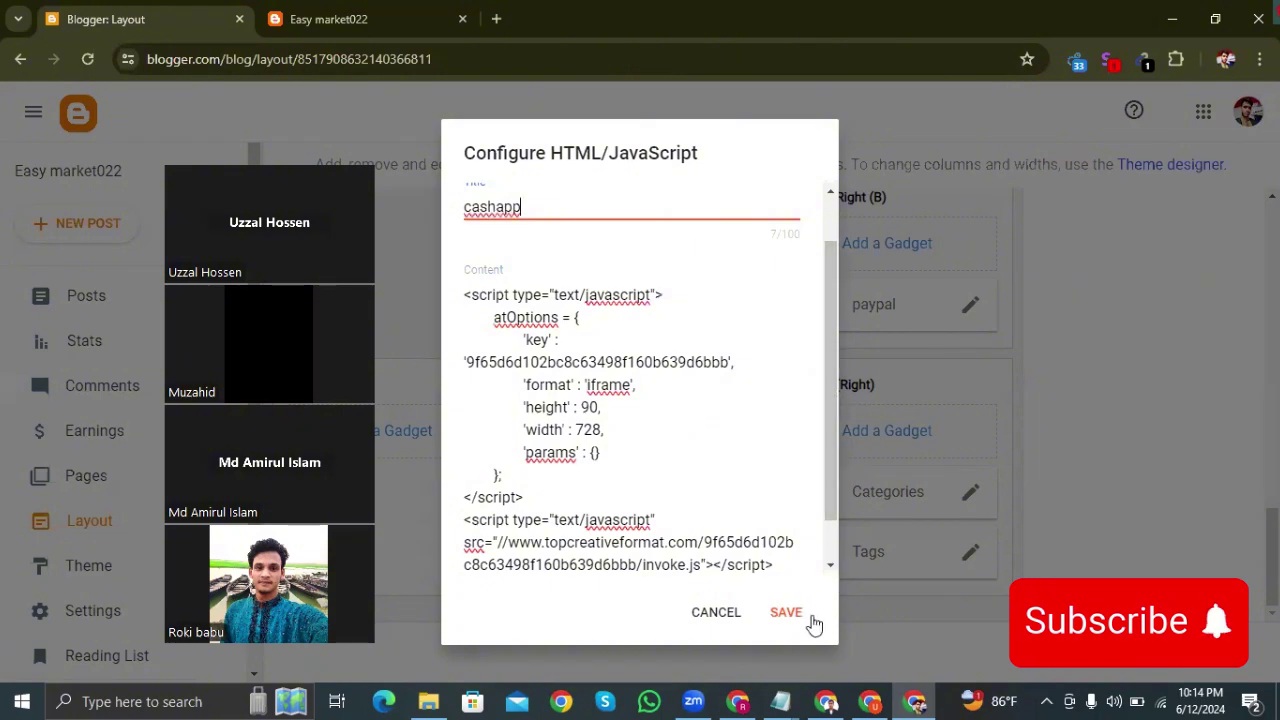
left_click(812, 620)
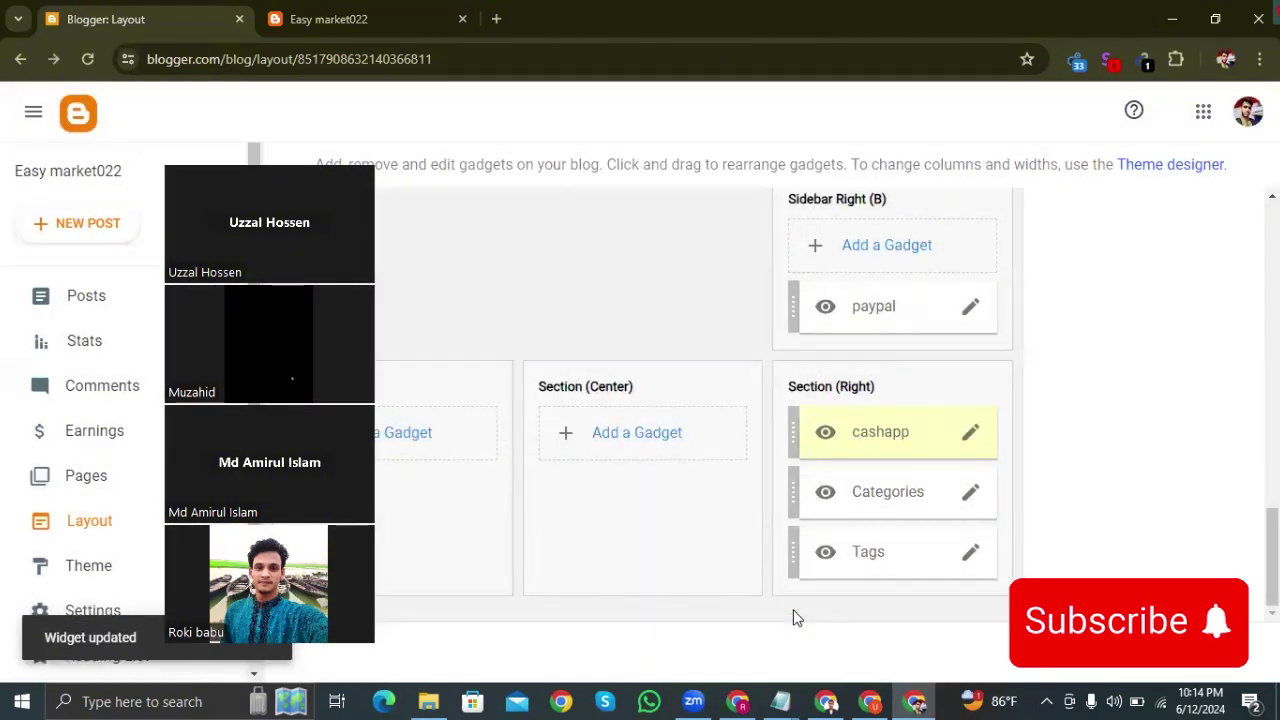
Add an HTML/JavaScript gadget titled "cashapp" with the copied banner code to Section (Center) and save it
left_click(612, 434)
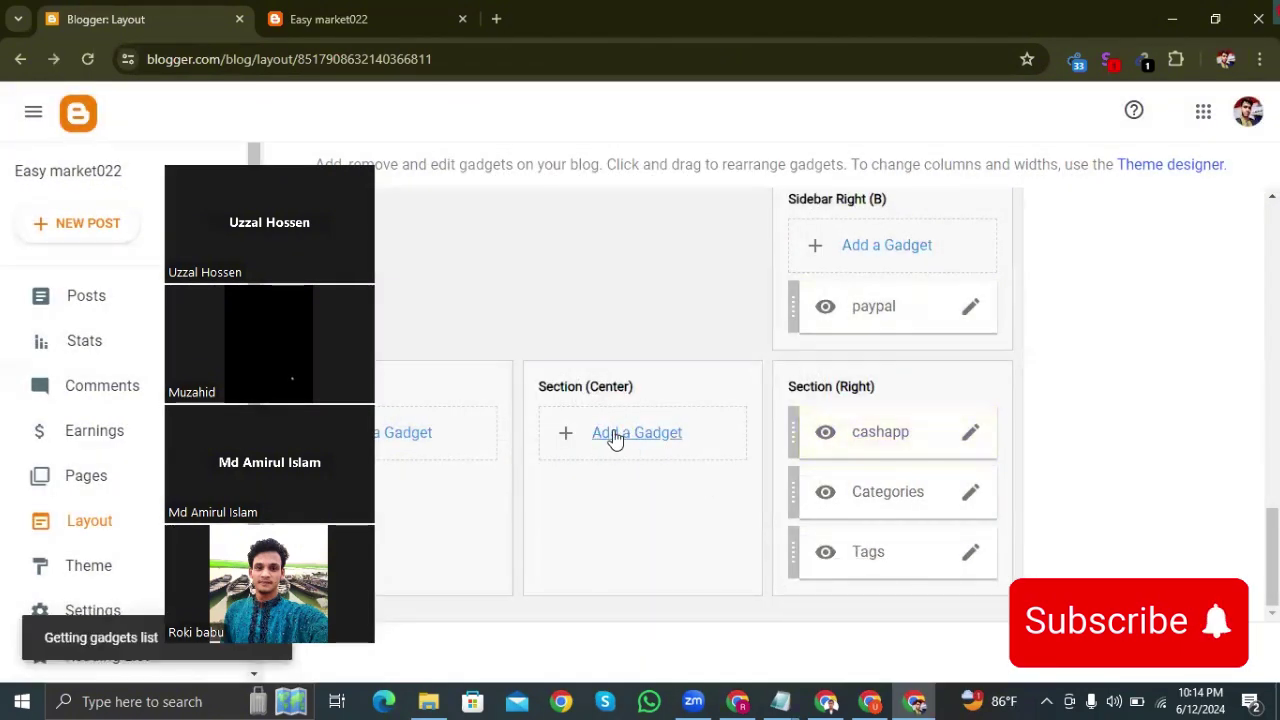
left_click(570, 435)
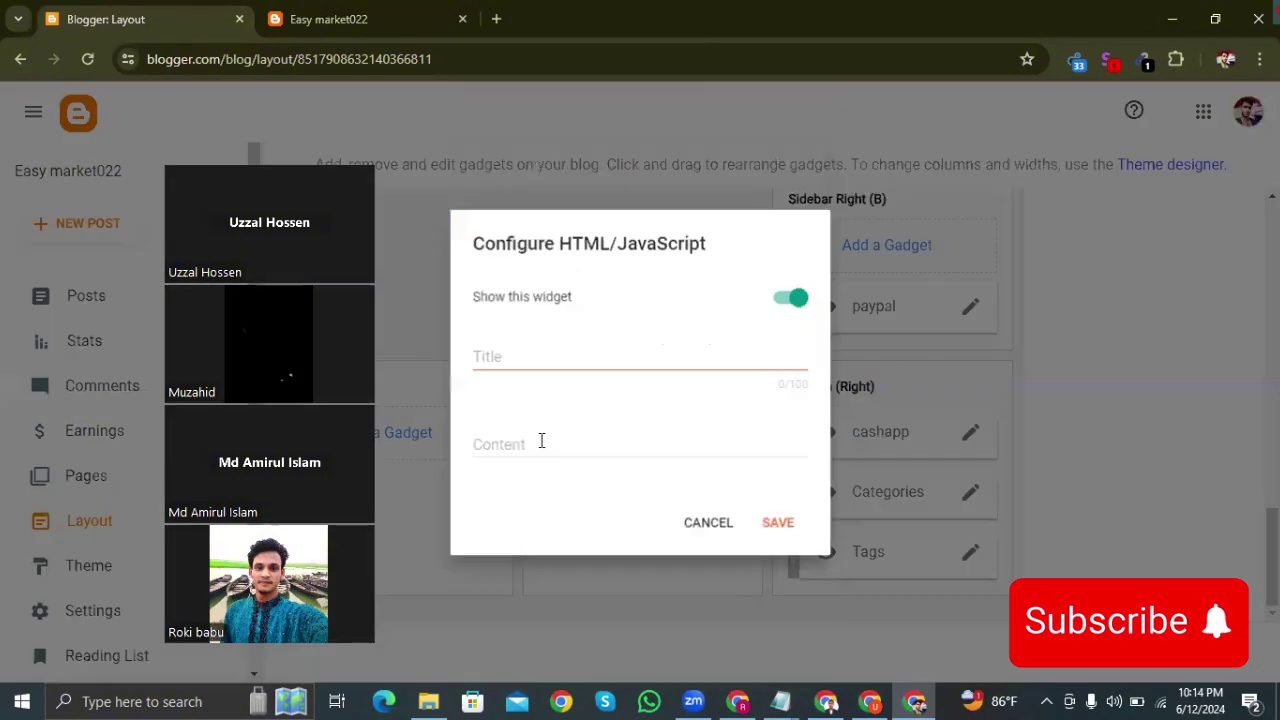
left_click(506, 436)
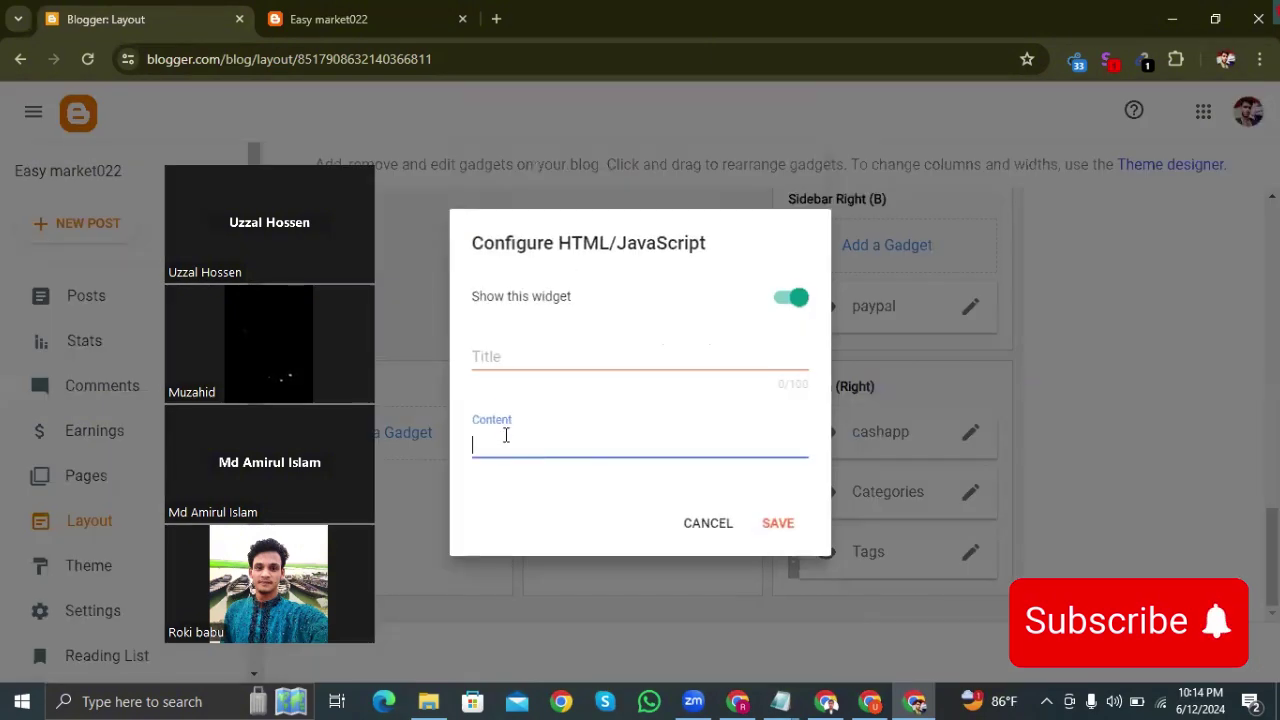
type("<script type=\"text/javascript\"> \tatOptions = { \t\t'key' : '9f65d6d102bc8c63498f160b639d6bbb', \t\t'format' : 'iframe', \t\t'height' : 90, \t\t'width' : 728, \t\t'params' : {} \t}; </script> <script type=\"text/javascript\" src=\"//www.topcreativeformat.com/9f65d6d102bc8c63498f160b639d6bbb/invoke.js\"></script>")
left_click(524, 206)
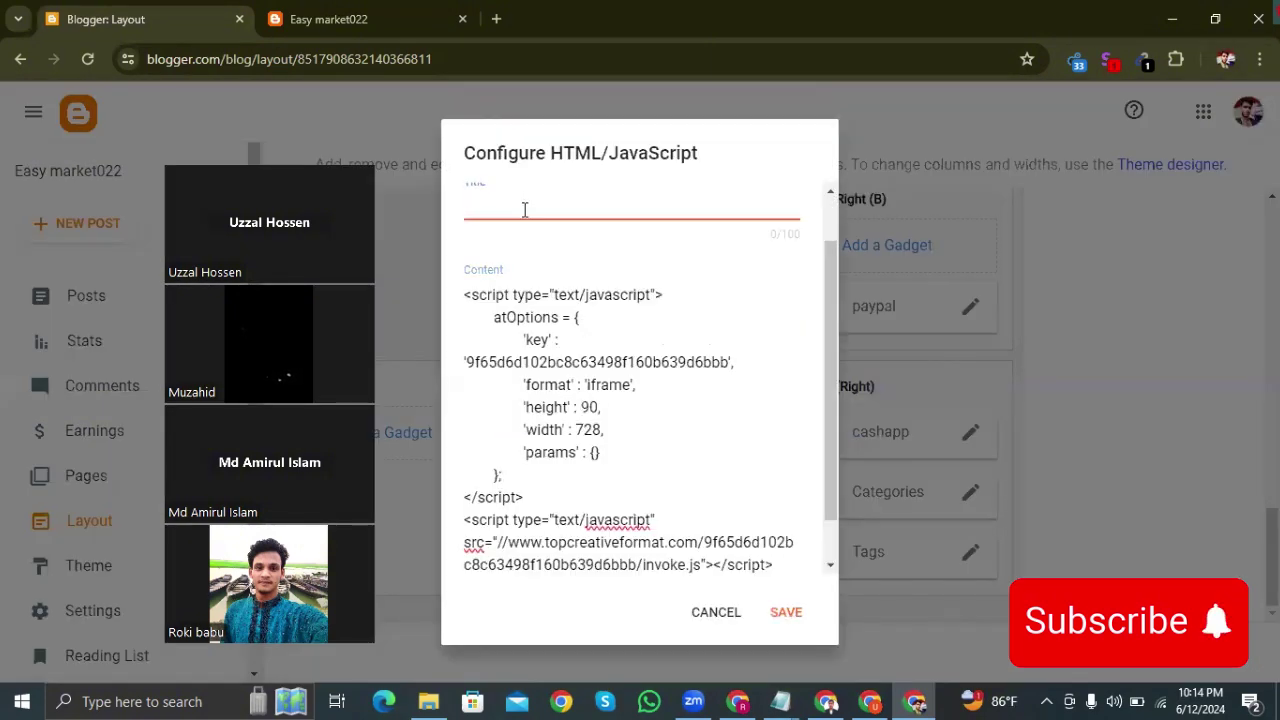
type("cashapp")
key("BackSpace")
left_click(797, 612)
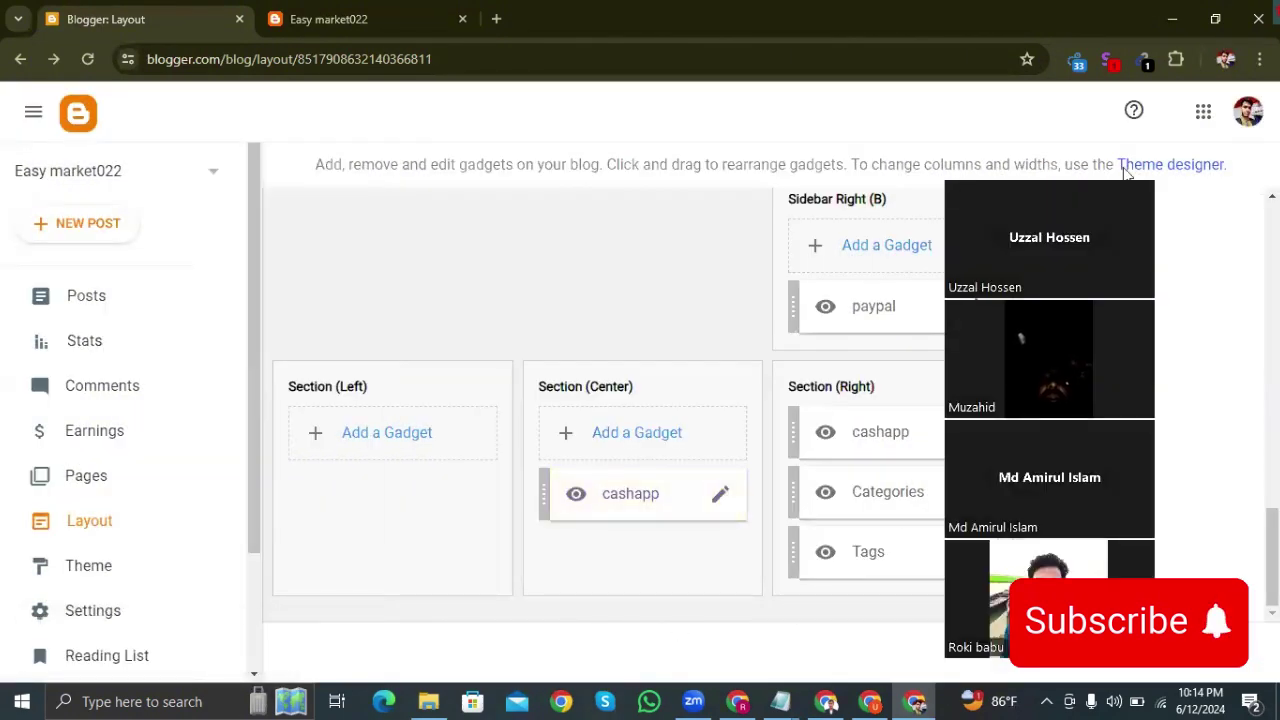
Add an HTML/JavaScript gadget titled "amazon" with the copied banner code to Section (Left) and save it
left_click(418, 447)
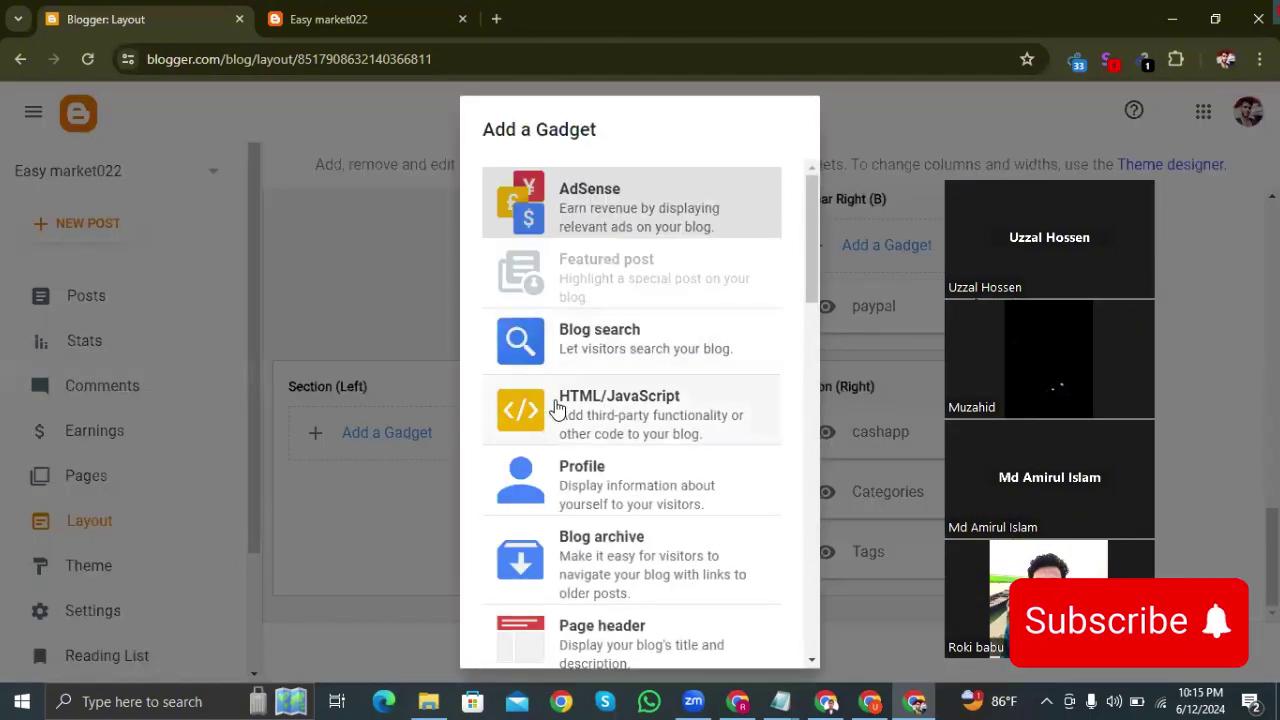
left_click(557, 408)
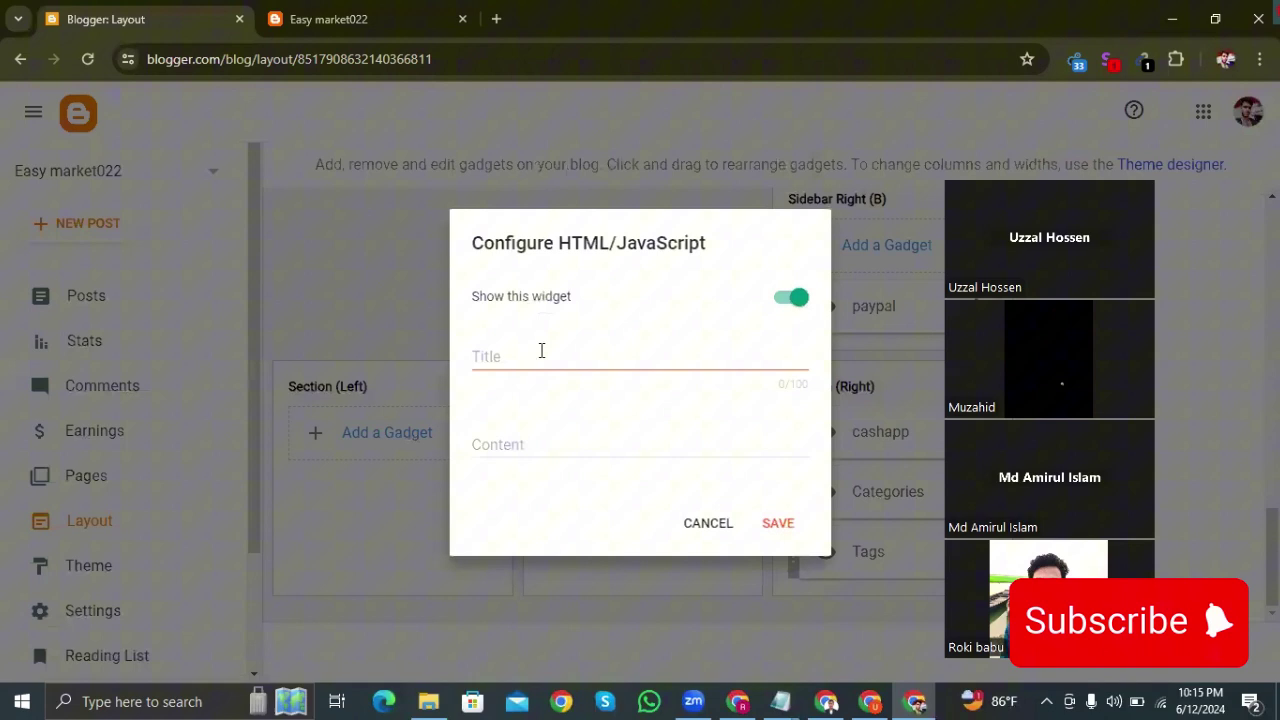
left_click(532, 356)
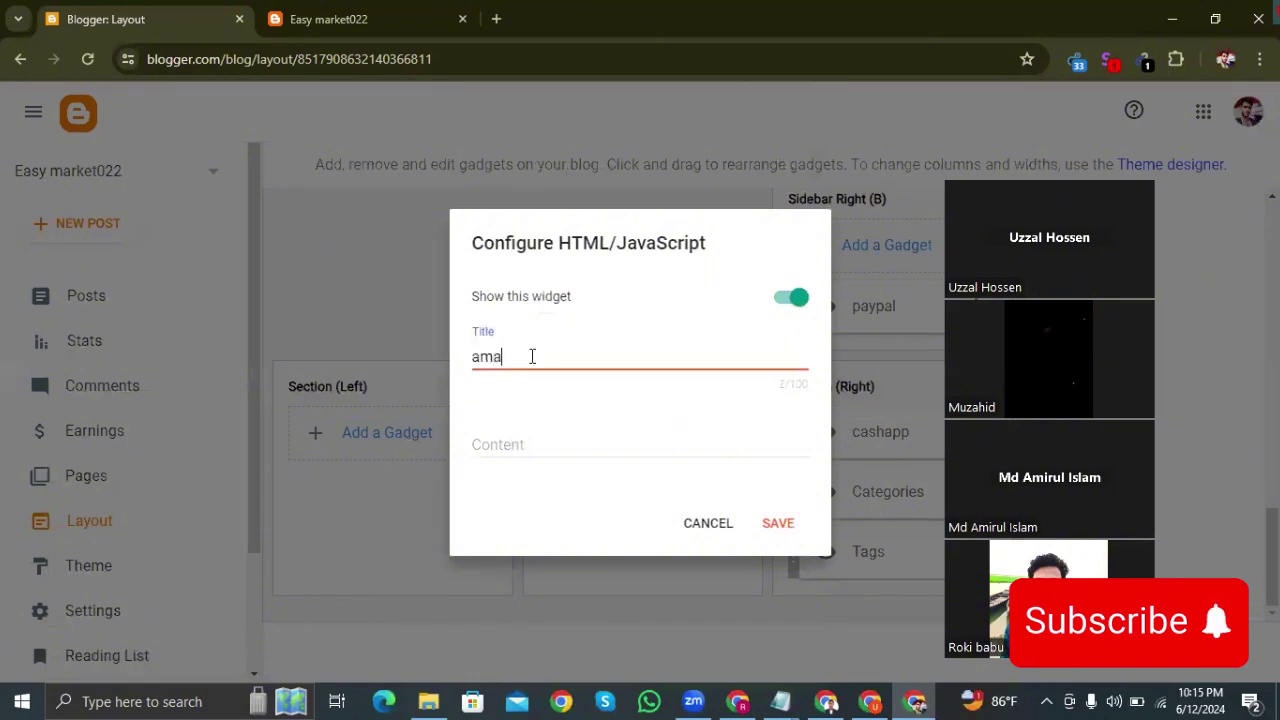
type("amazon")
left_click(524, 443)
type("<script type=\"text/javascript\"> \tatOptions = { \t\t'key' : '9f65d6d102bc8c63498f160b639d6bbb', \t\t'format' : 'iframe', \t\t'height' : 90, \t\t'width' : 728, \t\t'params' : {} \t}; </script> <script type=\"text/javascript\" src=\"//www.topcreativeformat.com/9f65d6d102bc8c63498f160b639d6bbb/invoke.js\"></script>")
left_click(787, 612)
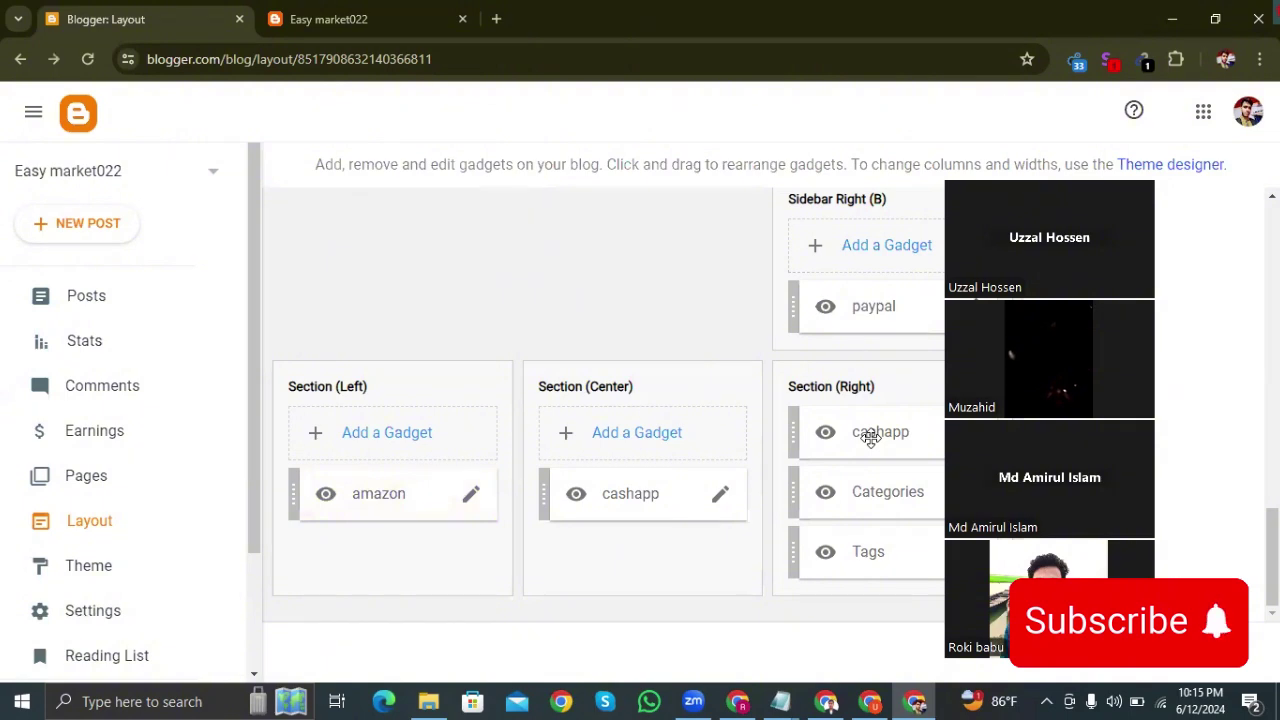
Review the gadgets in the sidebar and header sections and save the layout changes
scroll(874, 408, "up", 10)
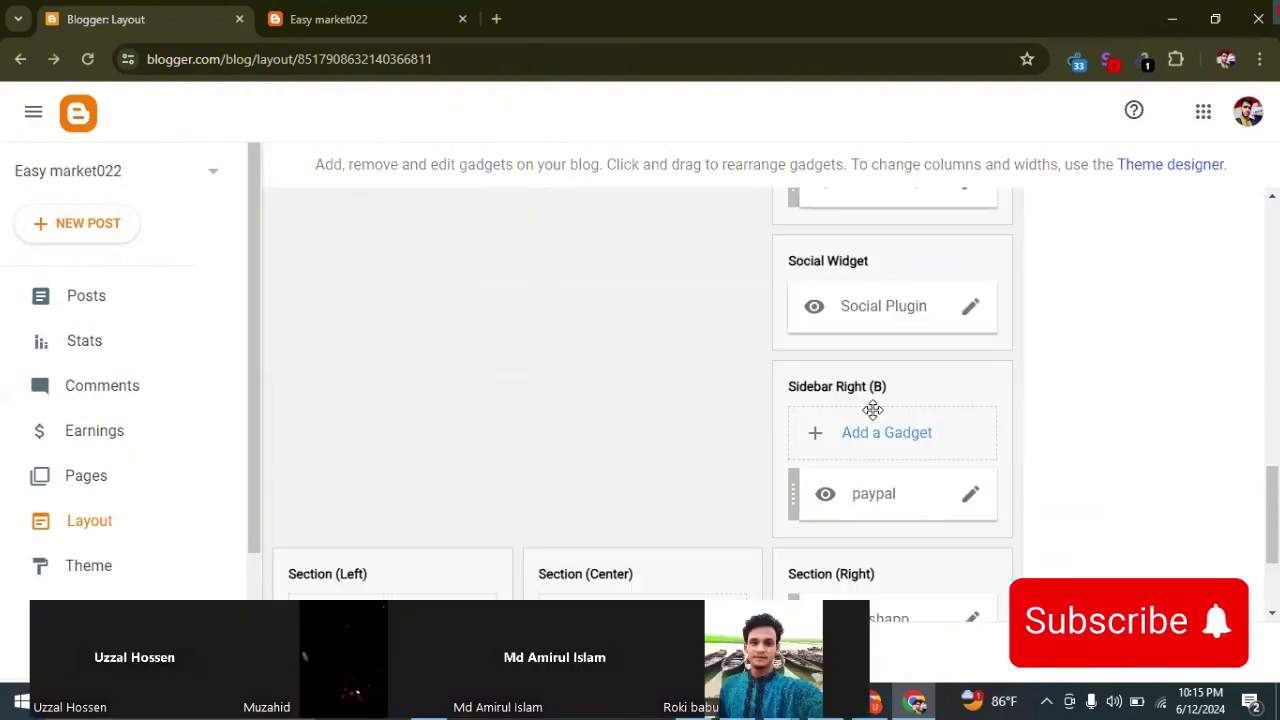
scroll(871, 420, "up", 3)
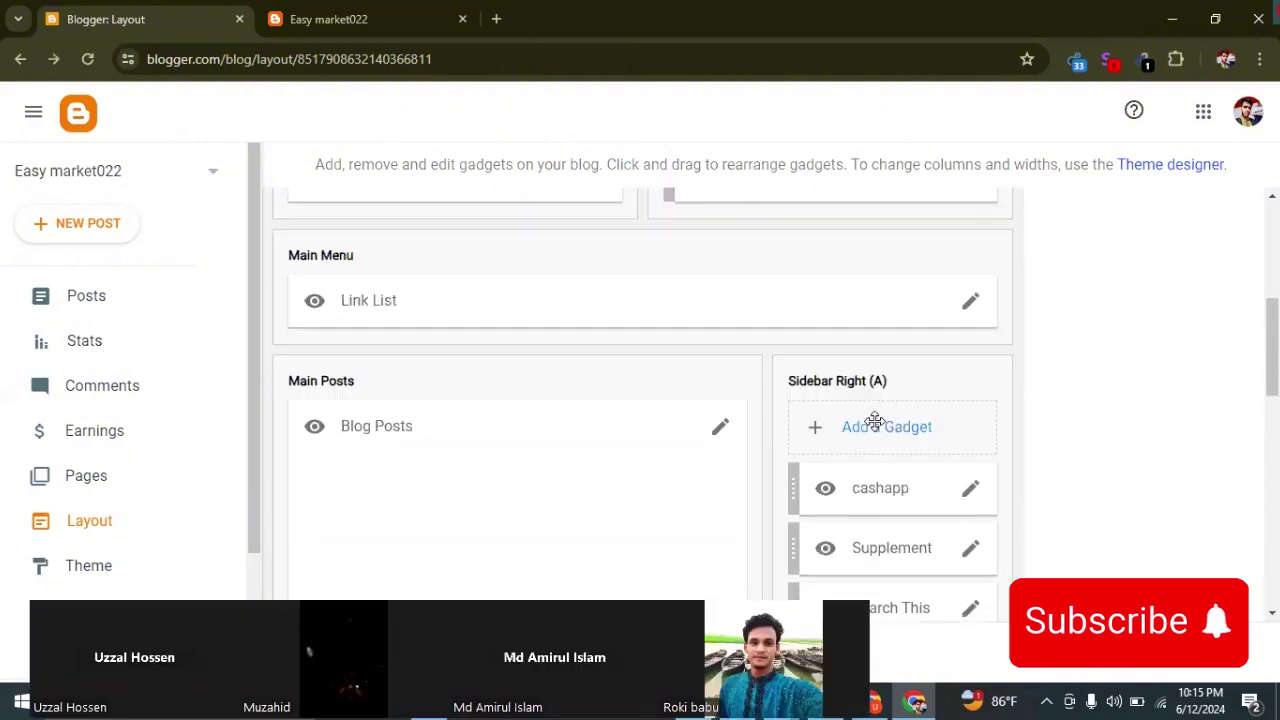
scroll(871, 420, "down", 5)
scroll(940, 435, "up", 1)
scroll(1009, 449, "down", 3)
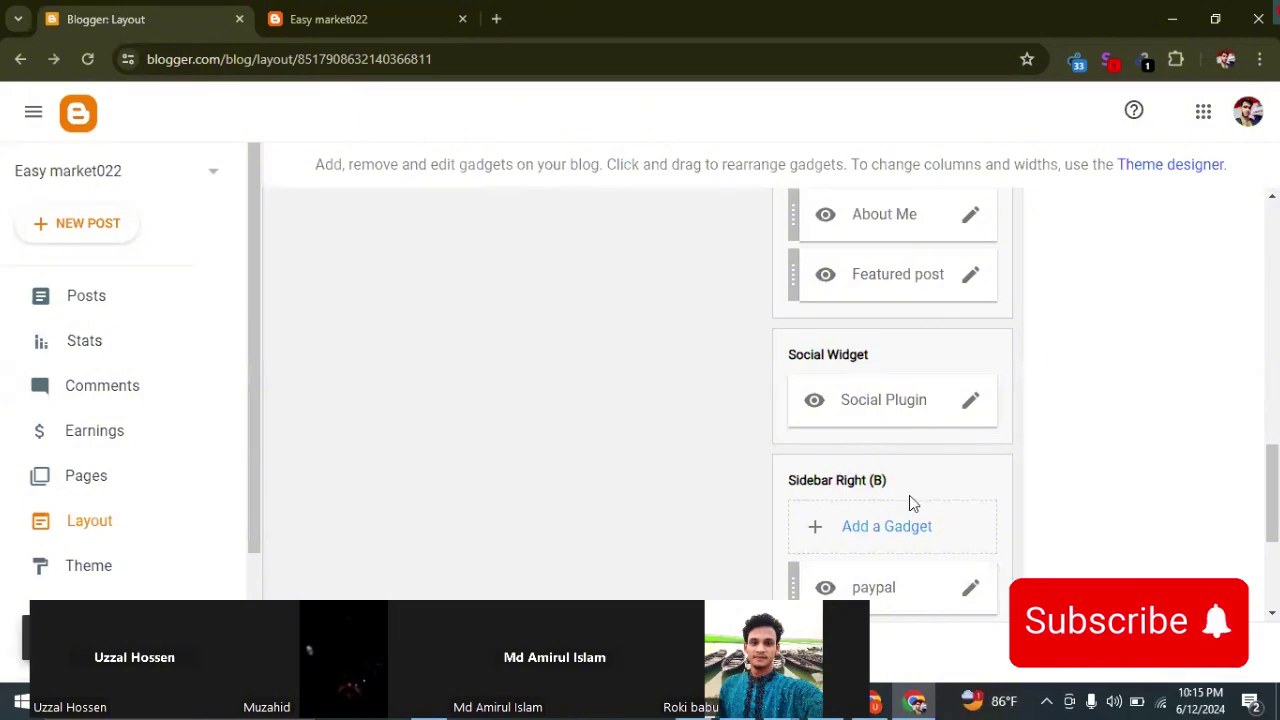
scroll(761, 463, "up", 6)
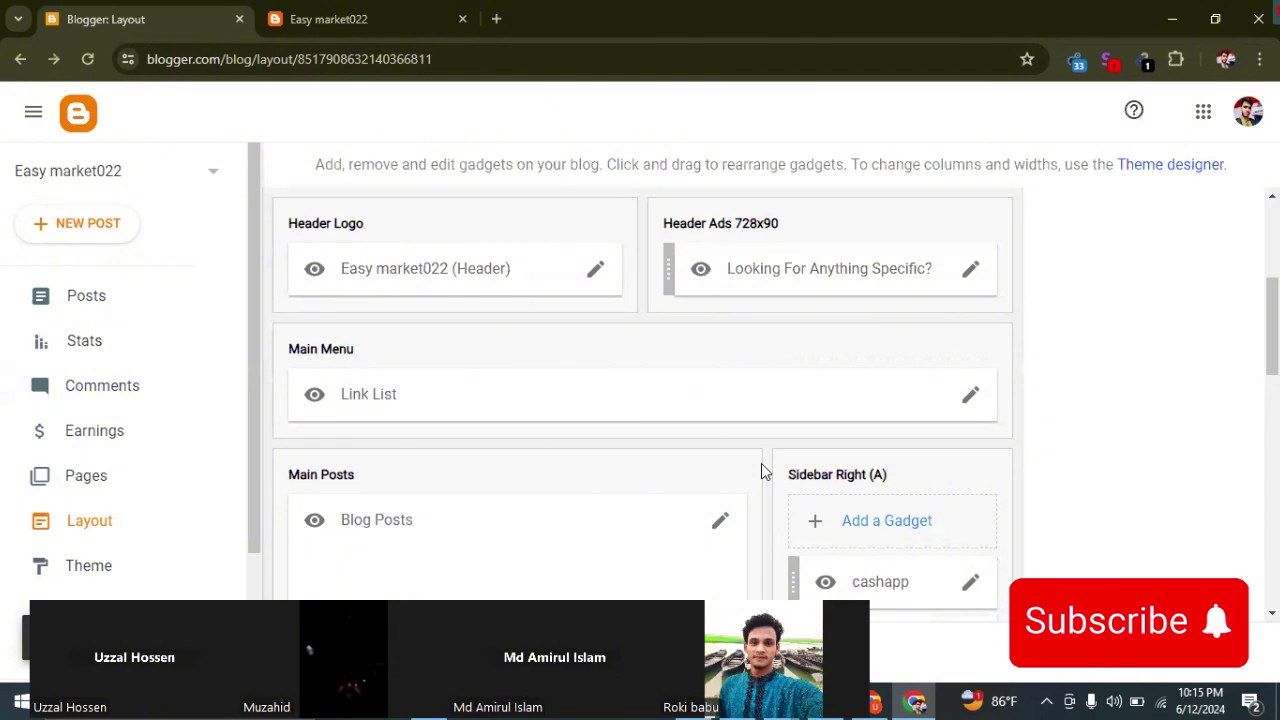
scroll(761, 463, "up", 3)
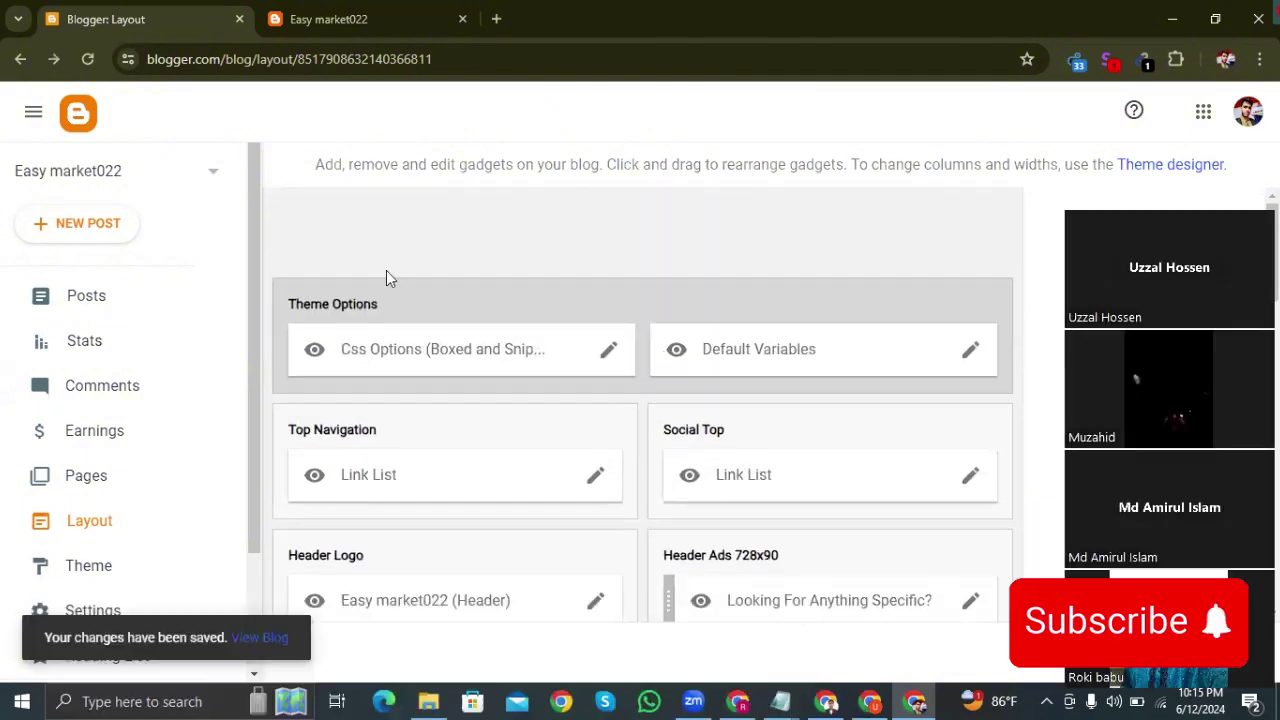
Switch to Adsterra, close the Banner 728x90 code and copy the Popunder code for makemoneyshop366.blogspot.com
left_click(877, 700)
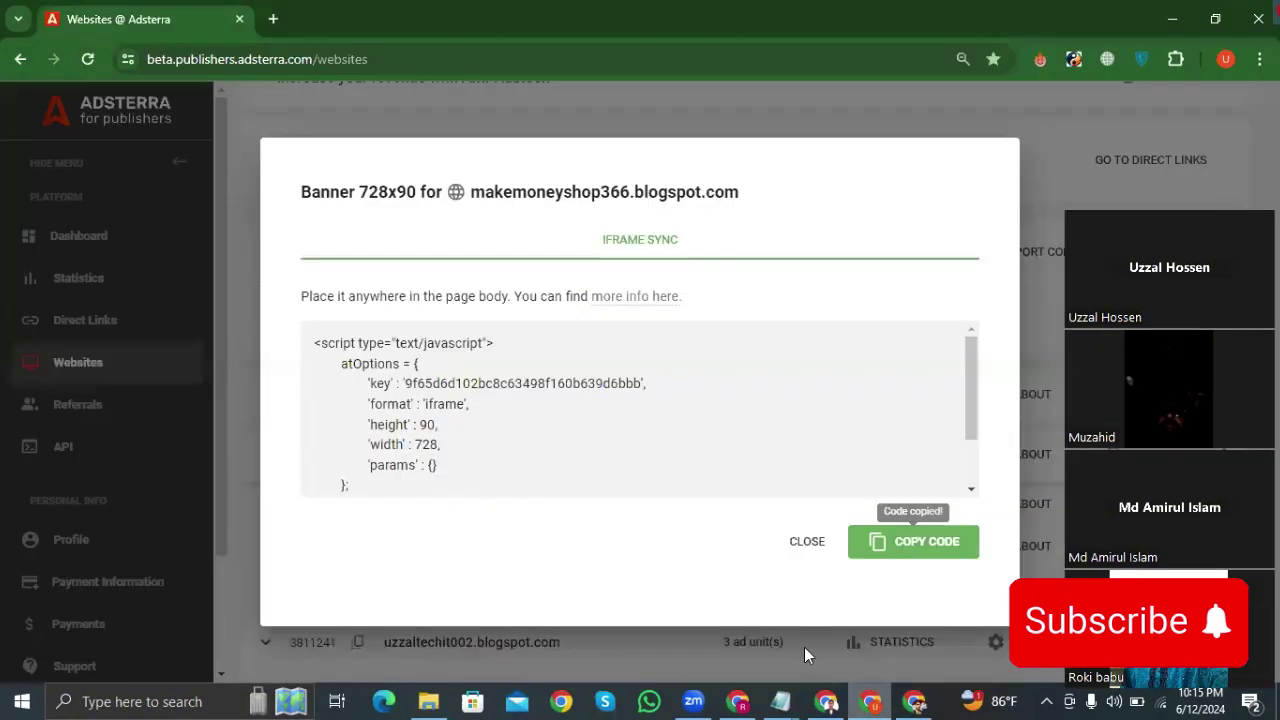
left_click(806, 540)
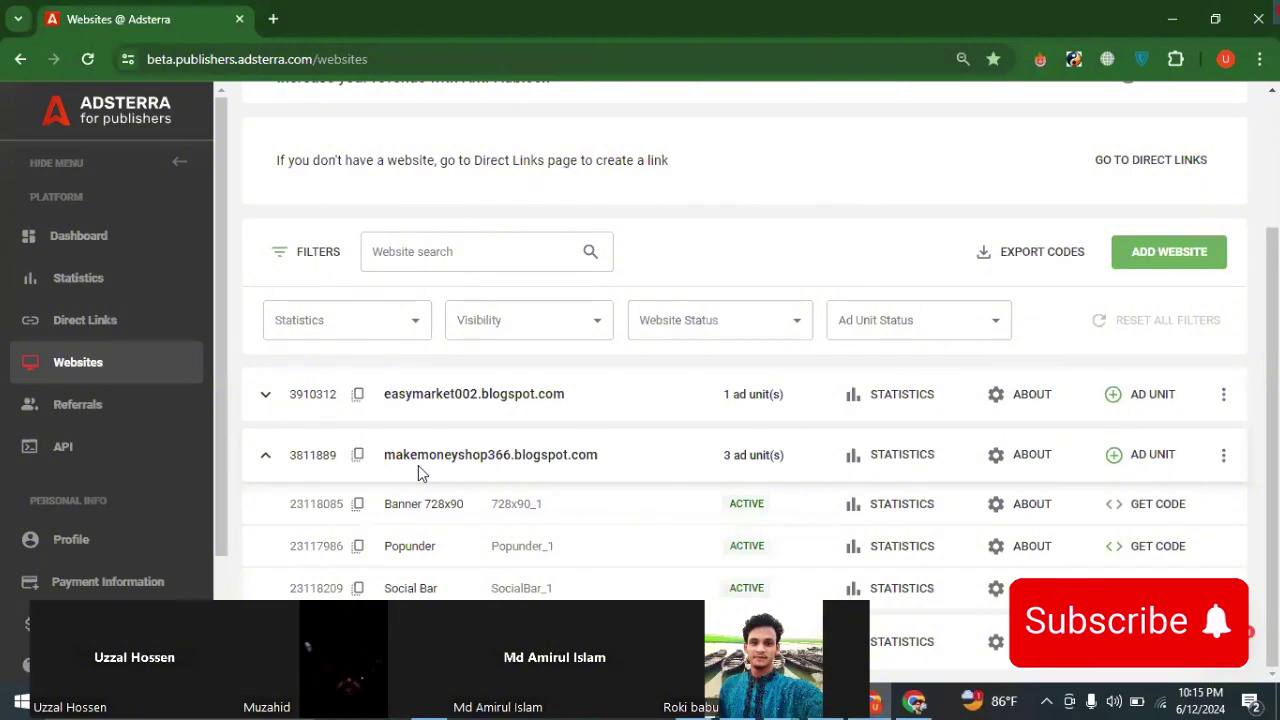
left_click(1135, 548)
left_click(895, 530)
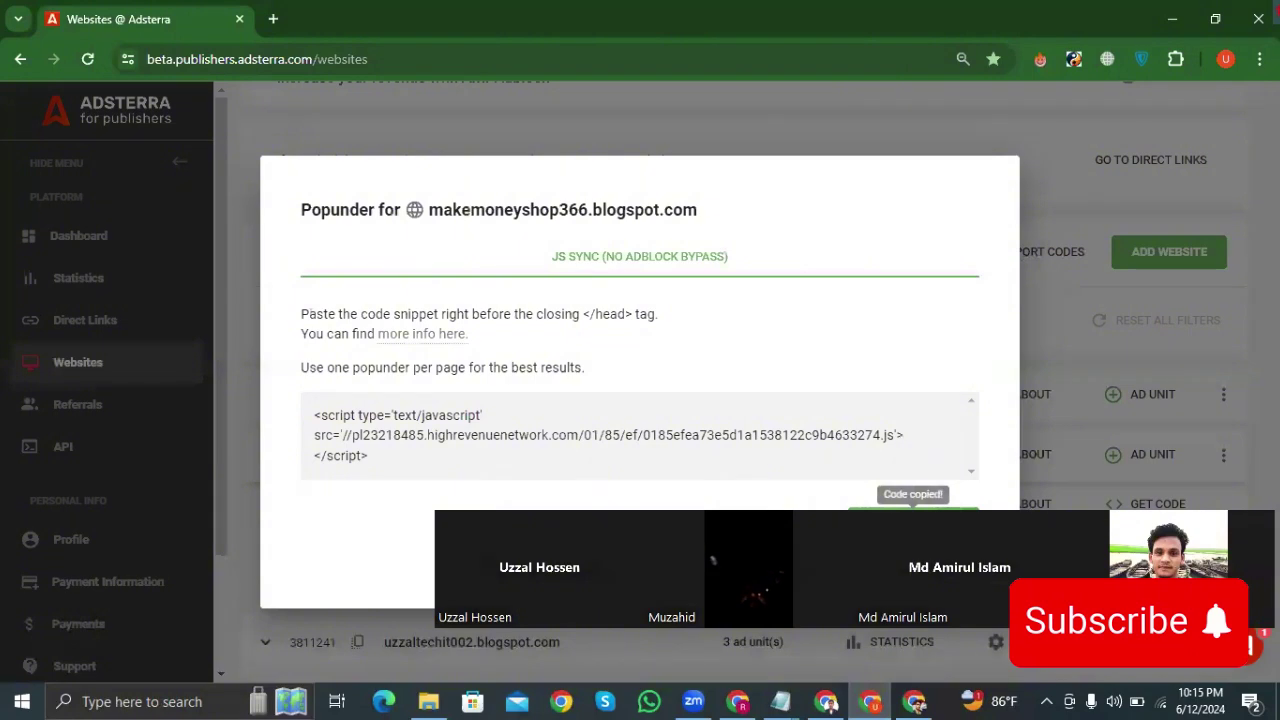
Switch back to Blogger and open the HTML of the Easy market022 theme for editing
left_click(914, 702)
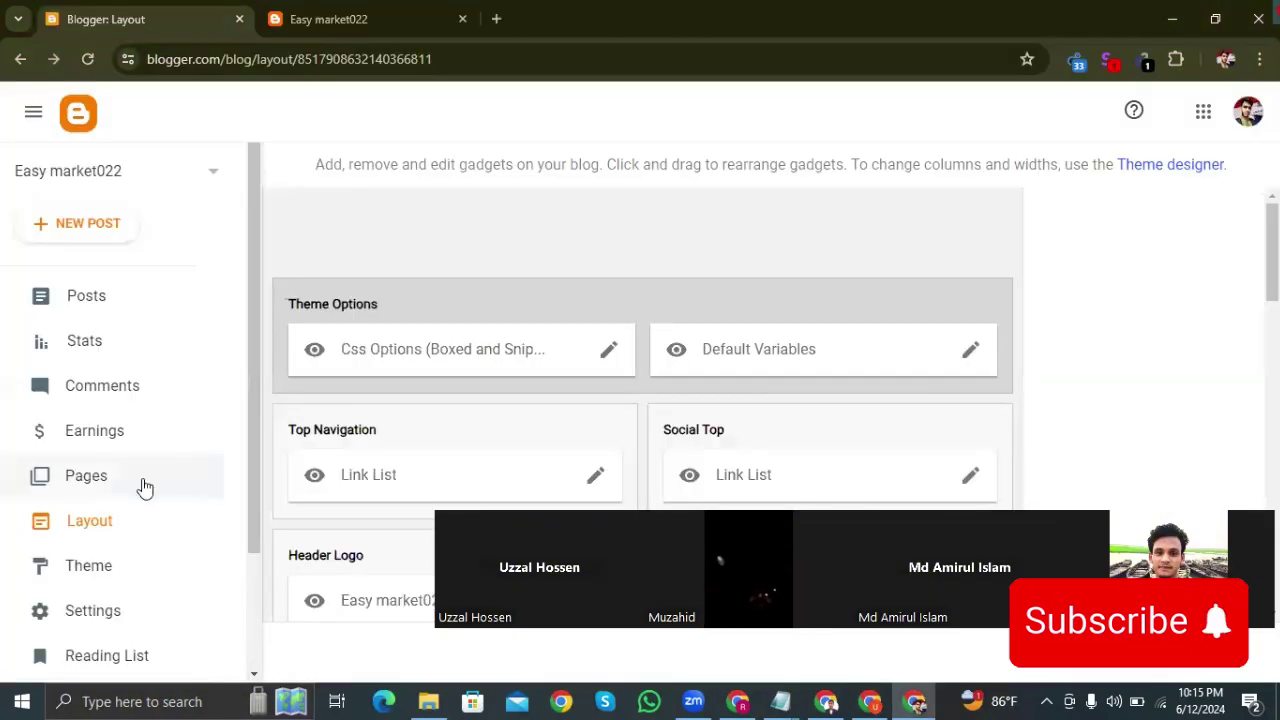
scroll(145, 487, "down", 2)
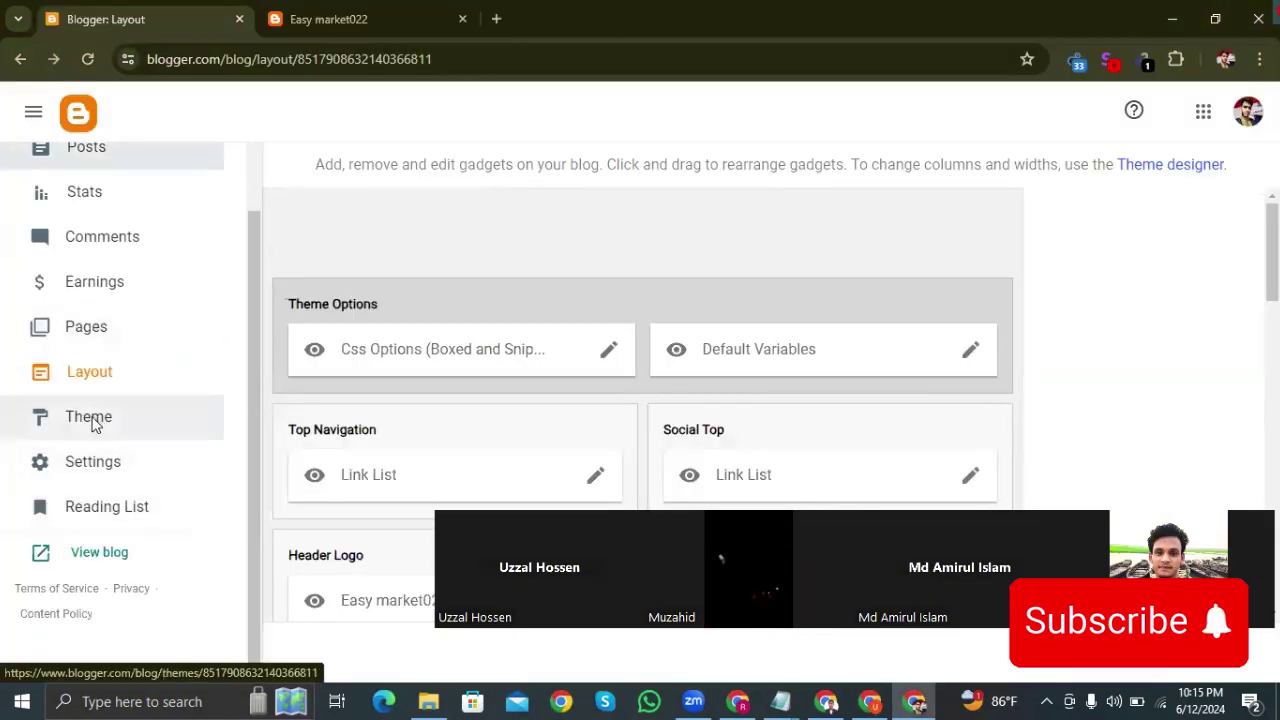
right_click(92, 422)
left_click(157, 423)
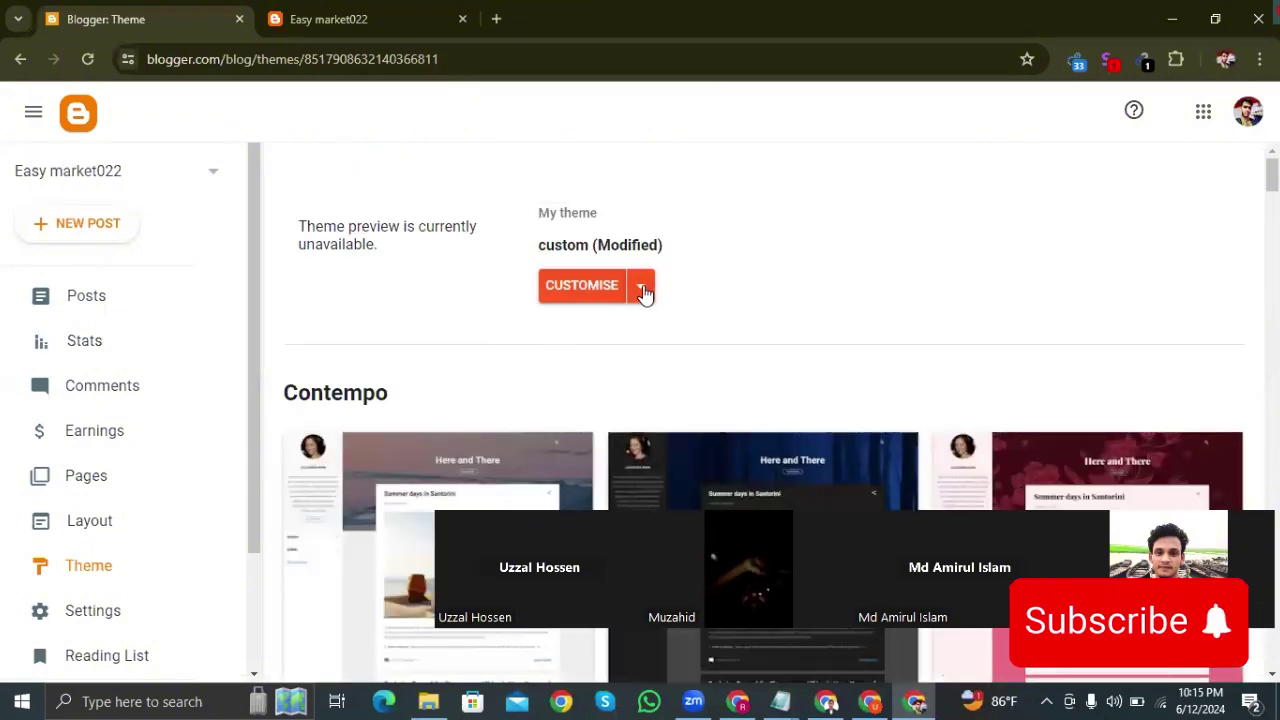
left_click(642, 288)
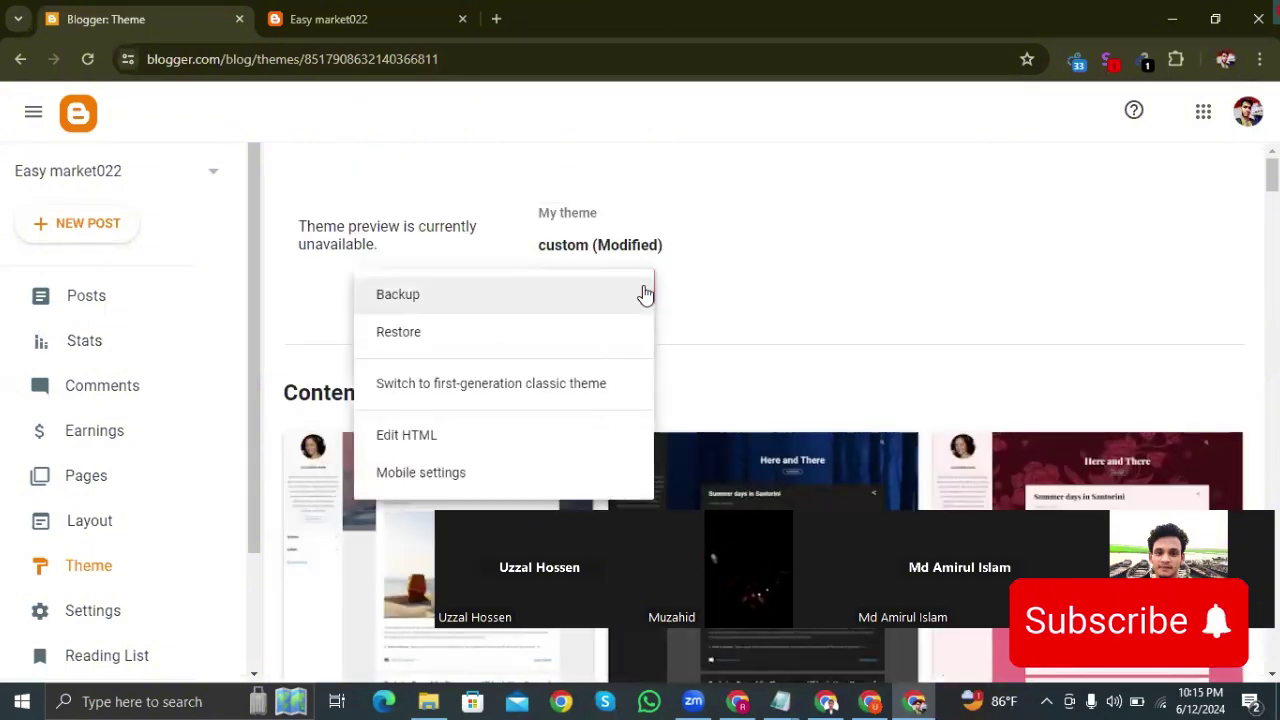
left_click(447, 437)
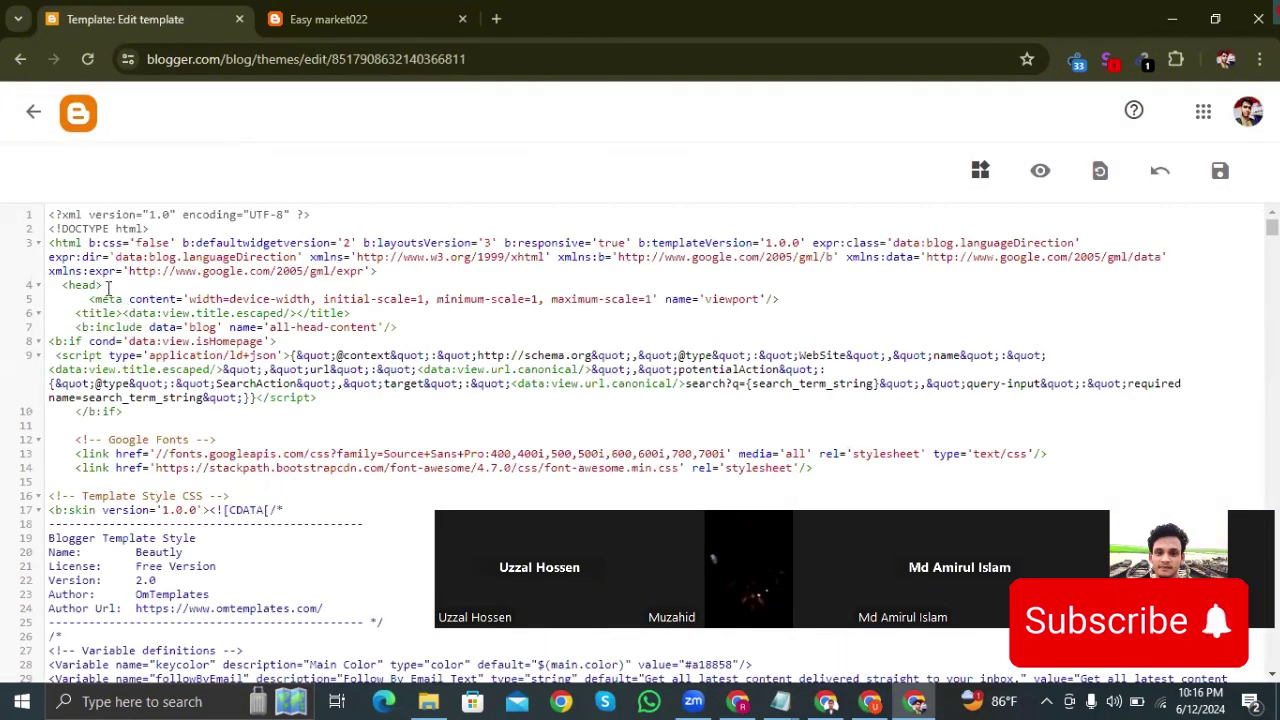
Insert blank lines after the opening <head> tag and paste the copied popunder script directly below the tag
left_click_drag(107, 287, 66, 286)
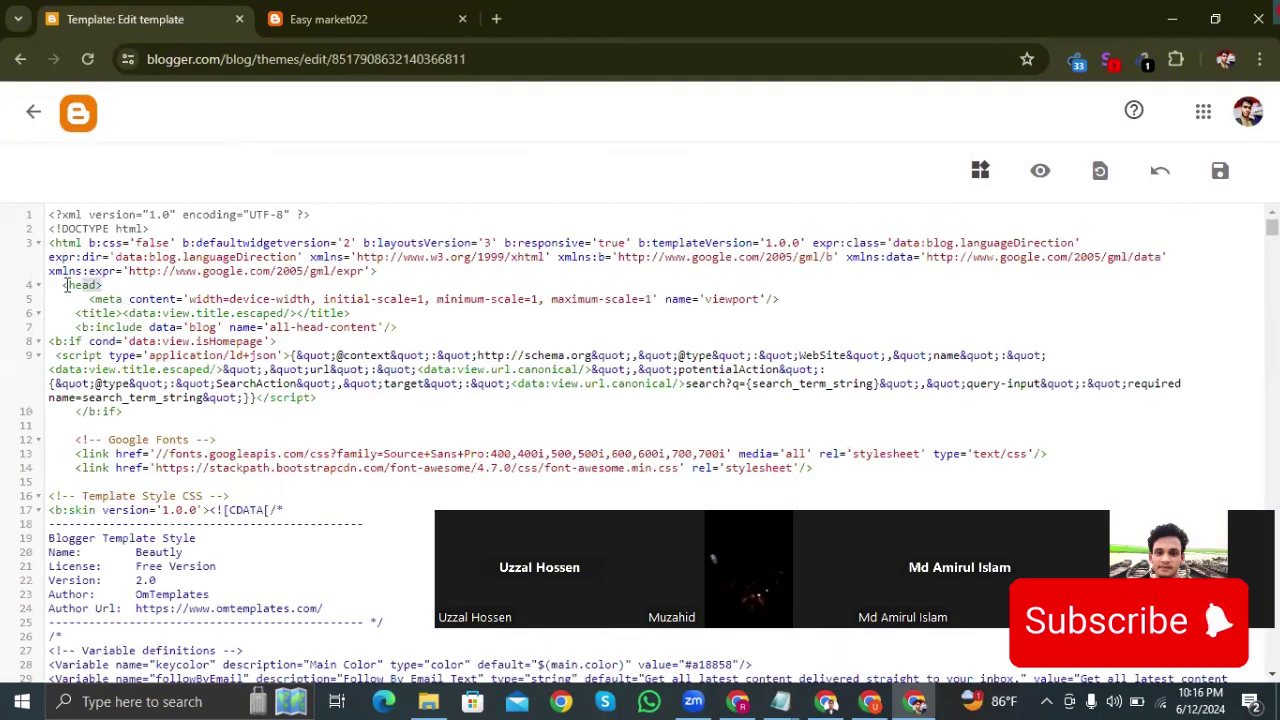
left_click(123, 282)
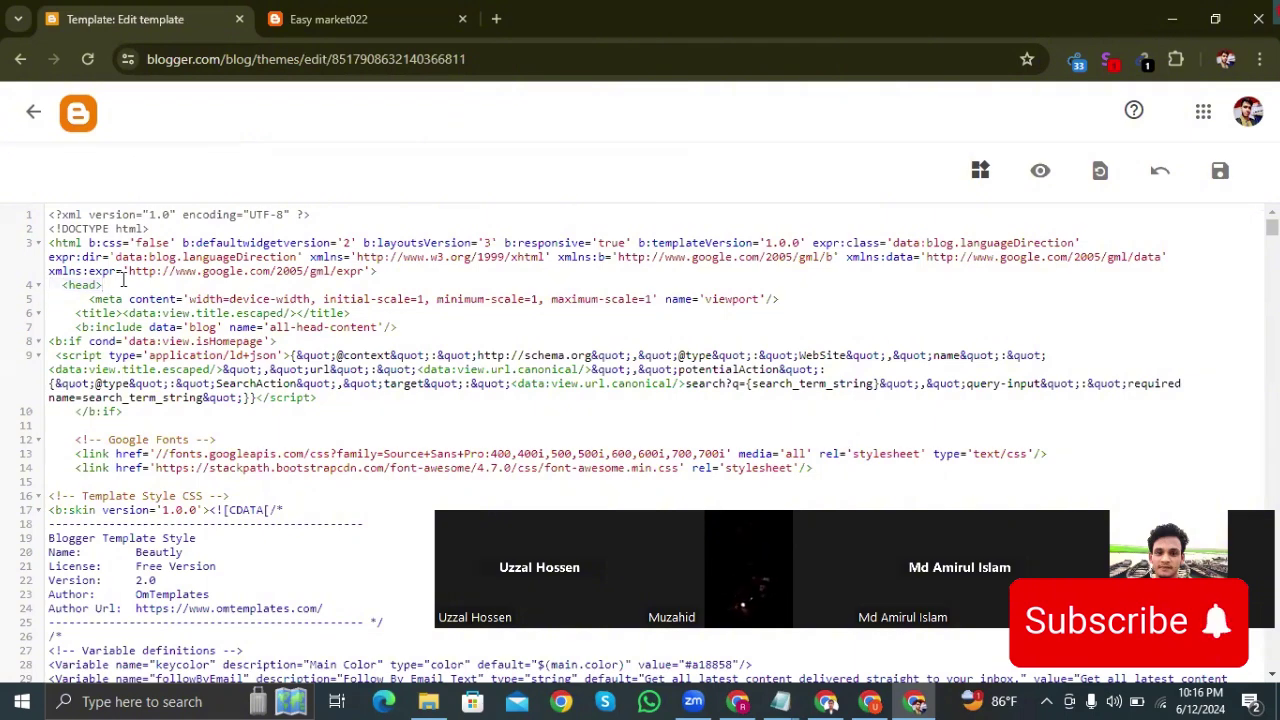
key("Return")
key("Return")
key("Return")
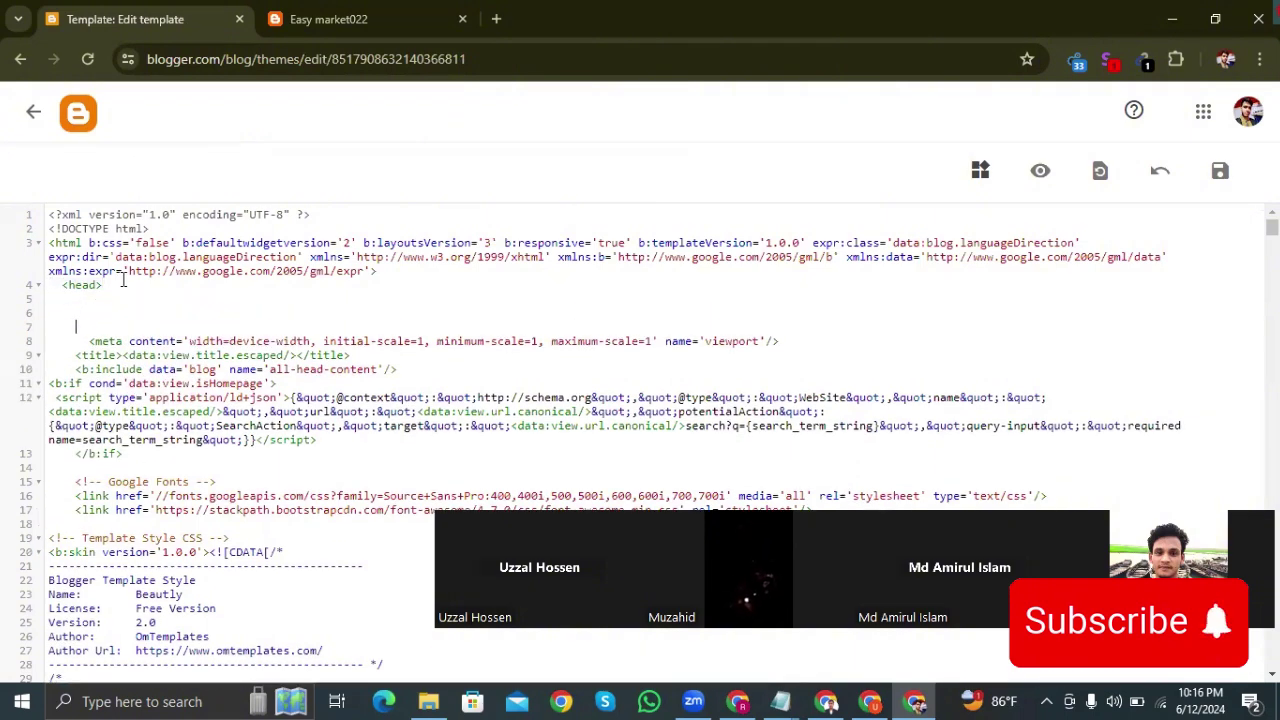
left_click(114, 291)
key("ctrl+v")
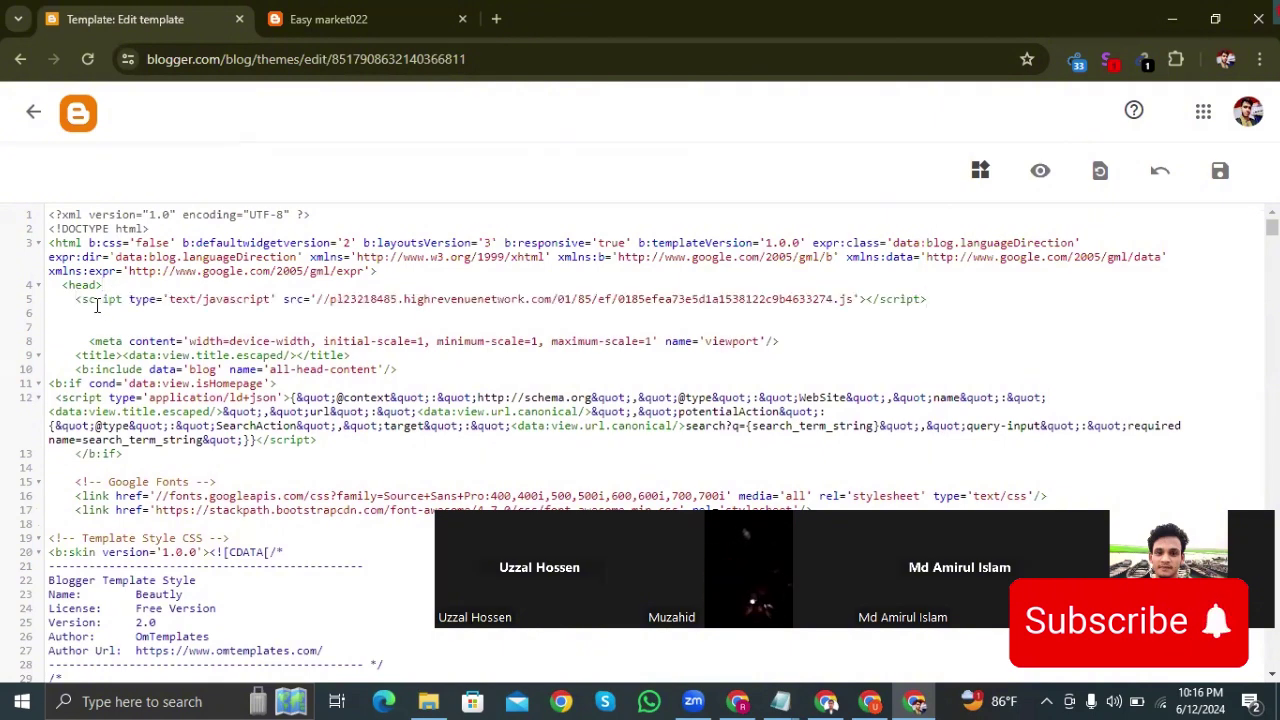
key("Return")
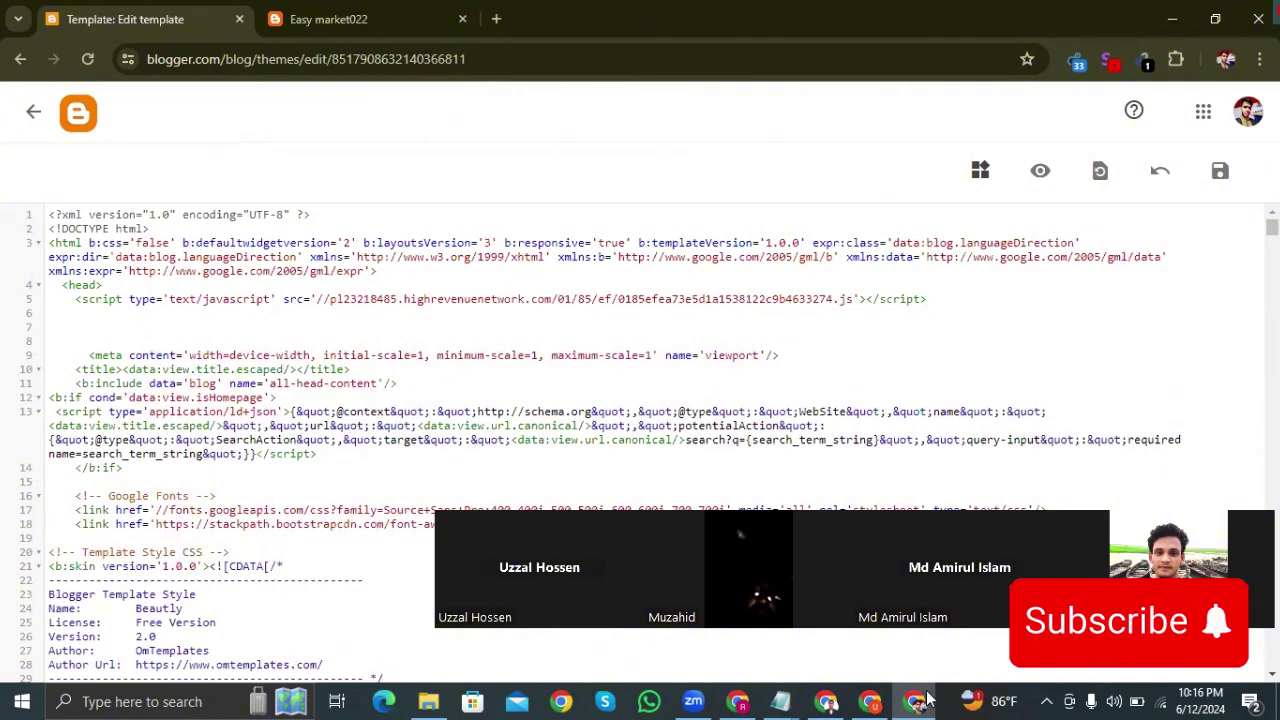
Switch to Adsterra, close the Popunder code and copy the Social Bar code for makemoneyshop366.blogspot.com
left_click(872, 700)
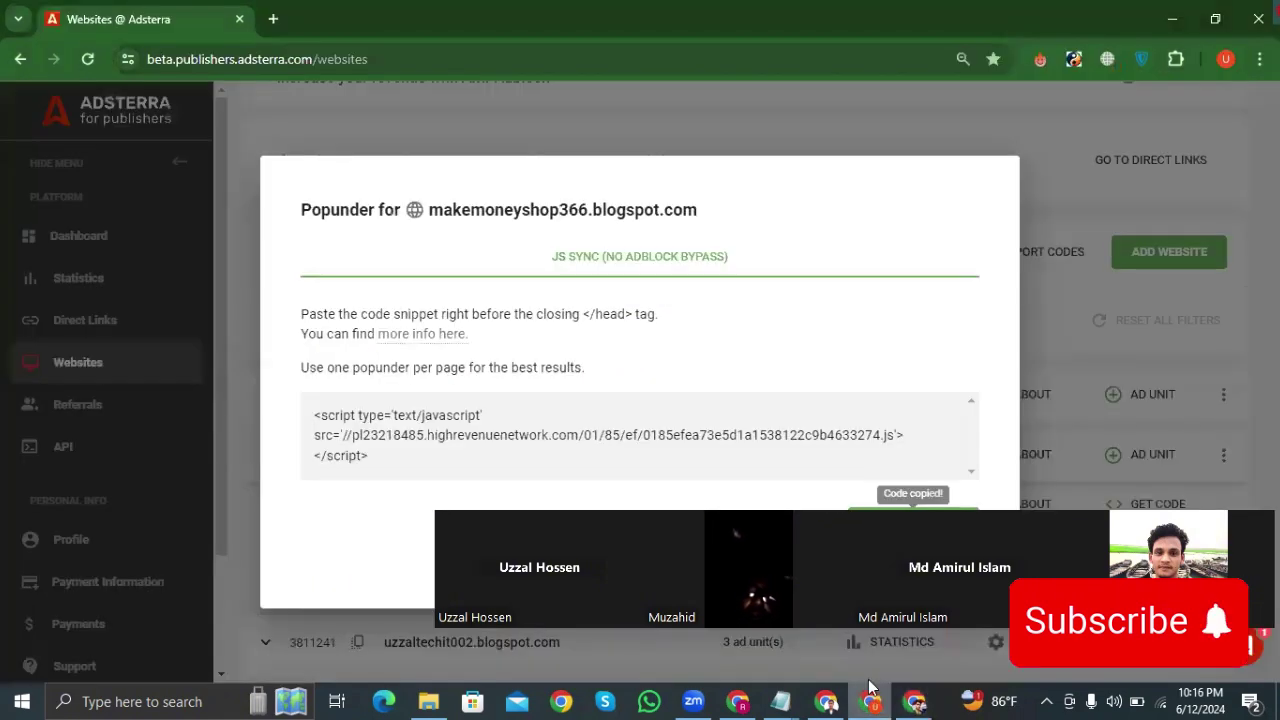
left_click(893, 632)
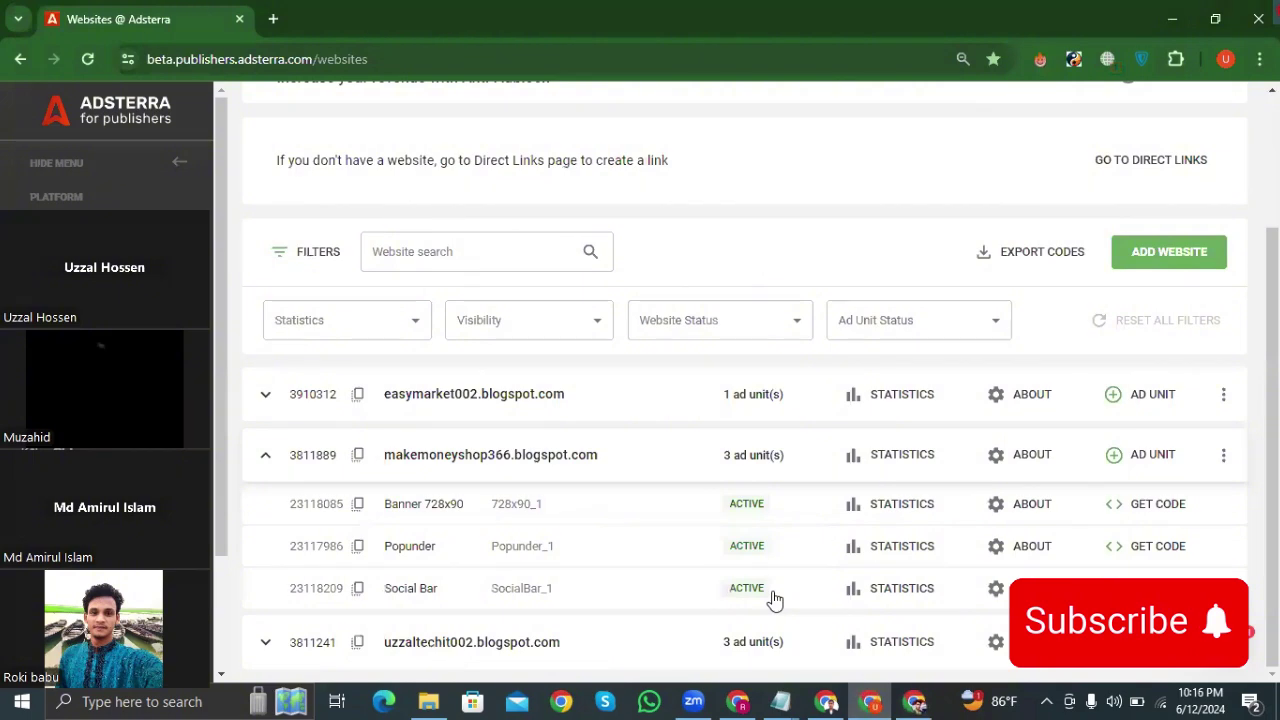
left_click(1146, 588)
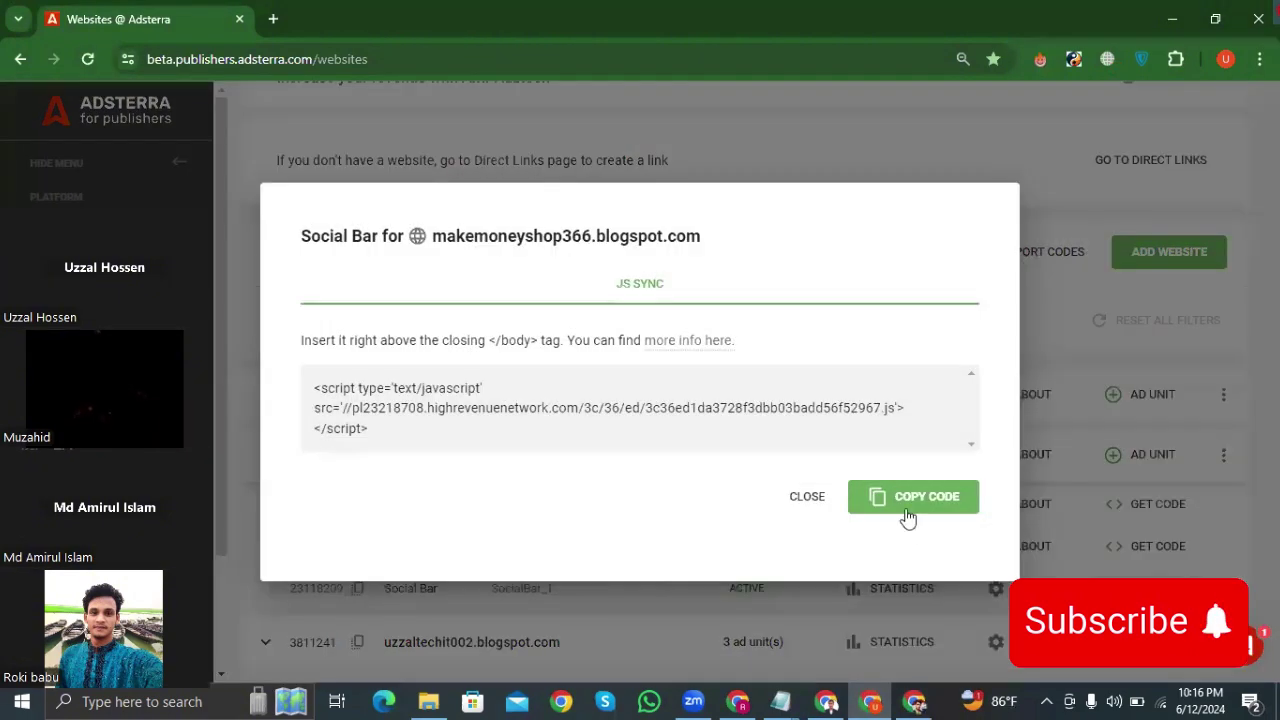
left_click(881, 484)
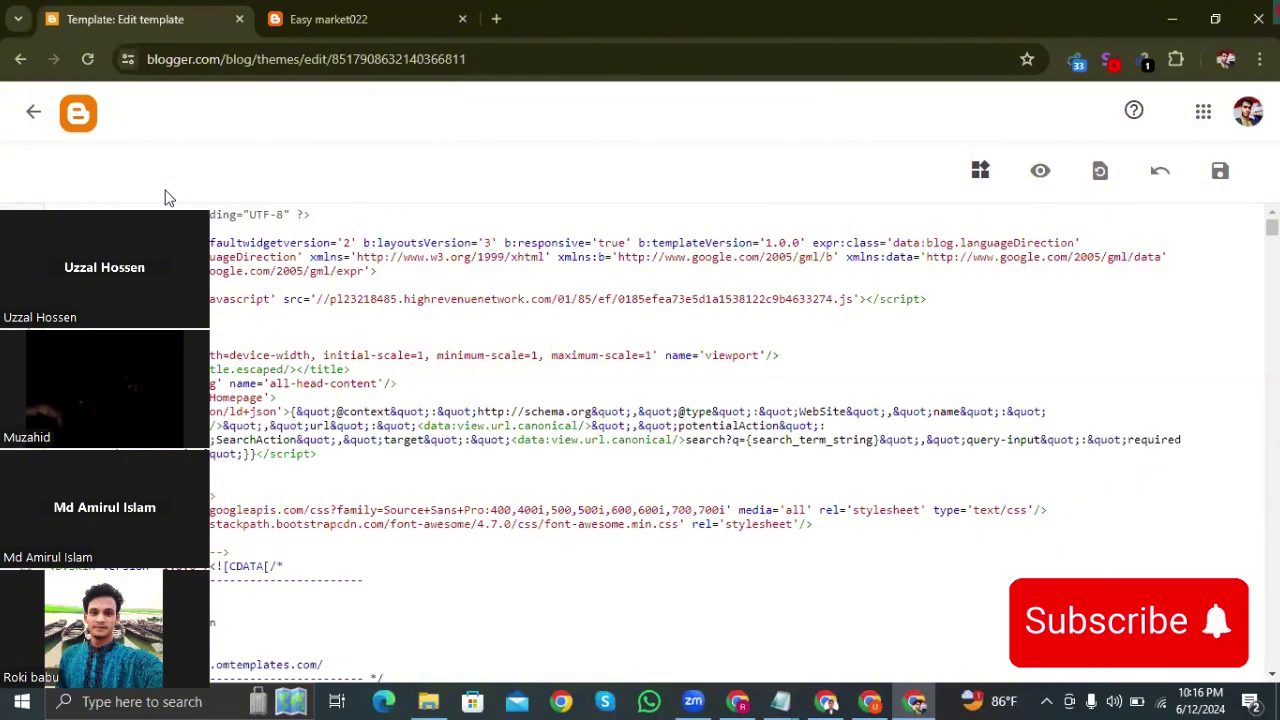
Back in Blogger's theme HTML, paste the Social Bar script below the popunder script in the head and save the theme
left_click(113, 328)
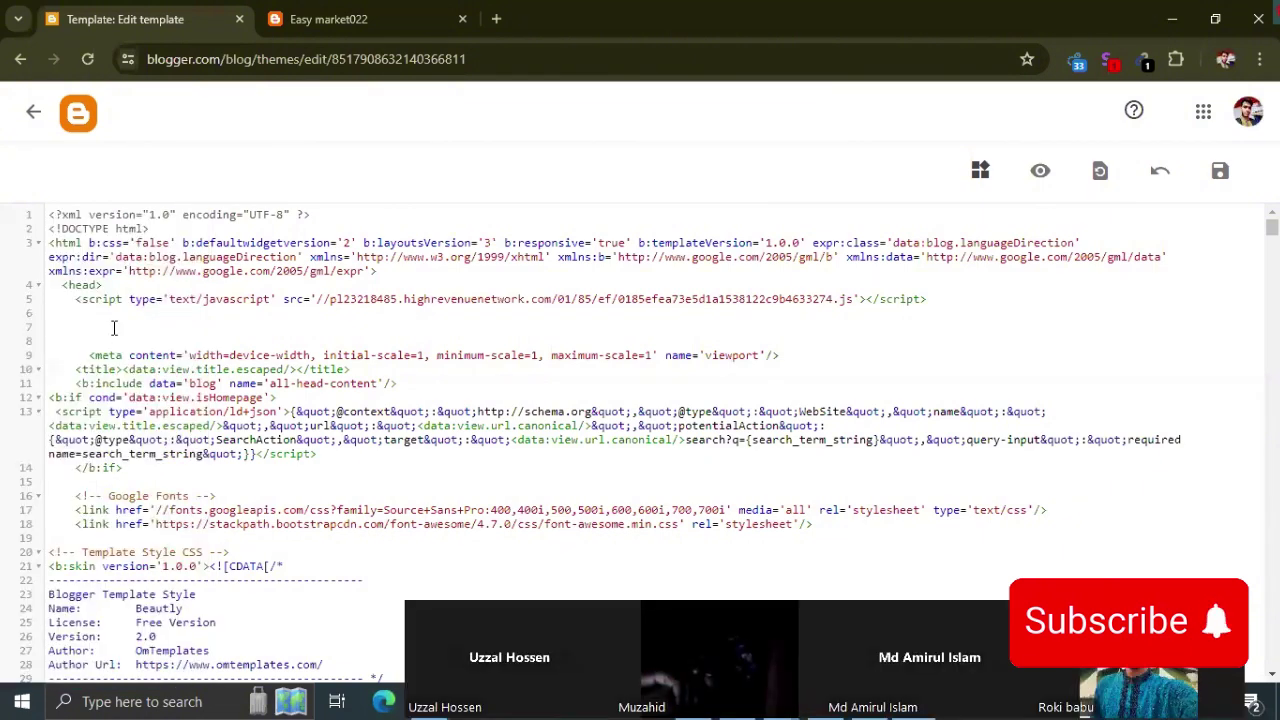
key("ctrl+v")
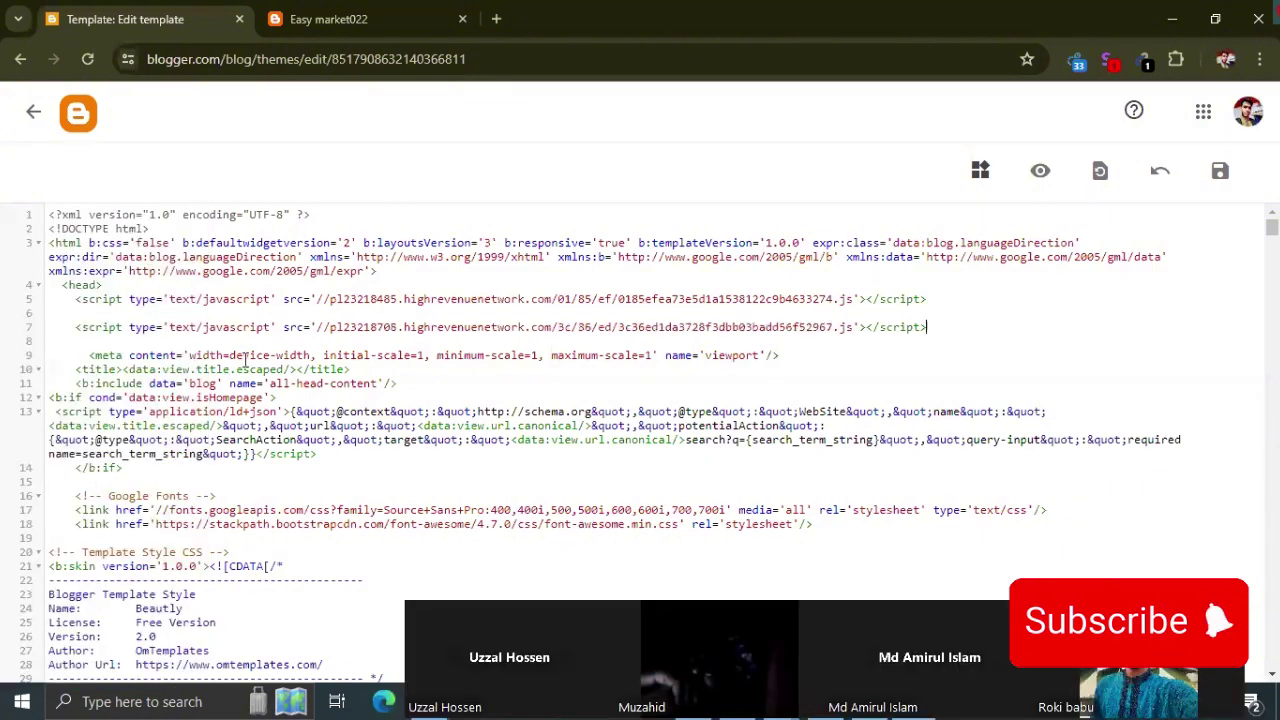
left_click(1221, 172)
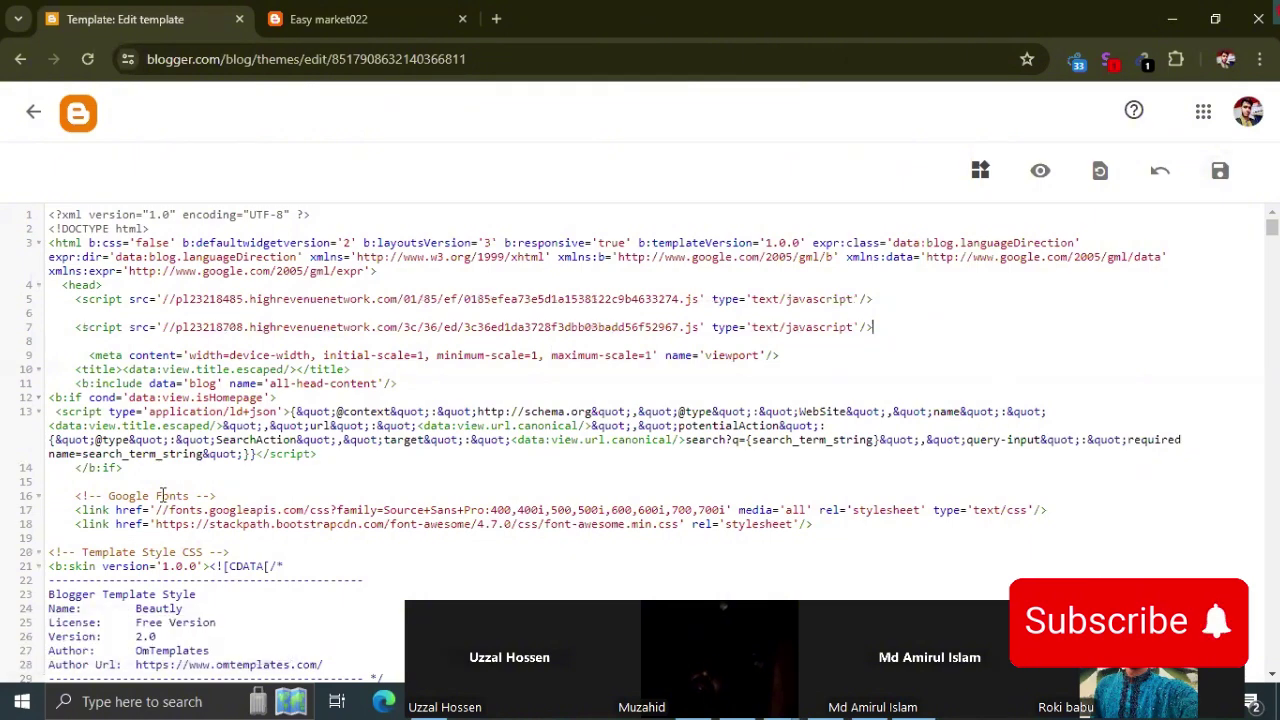
scroll(243, 474, "down", 5)
scroll(228, 470, "up", 5)
Reload the live easymarket002.blogspot.com home page and check the ads in its header, sidebar and footer
left_click(307, 26)
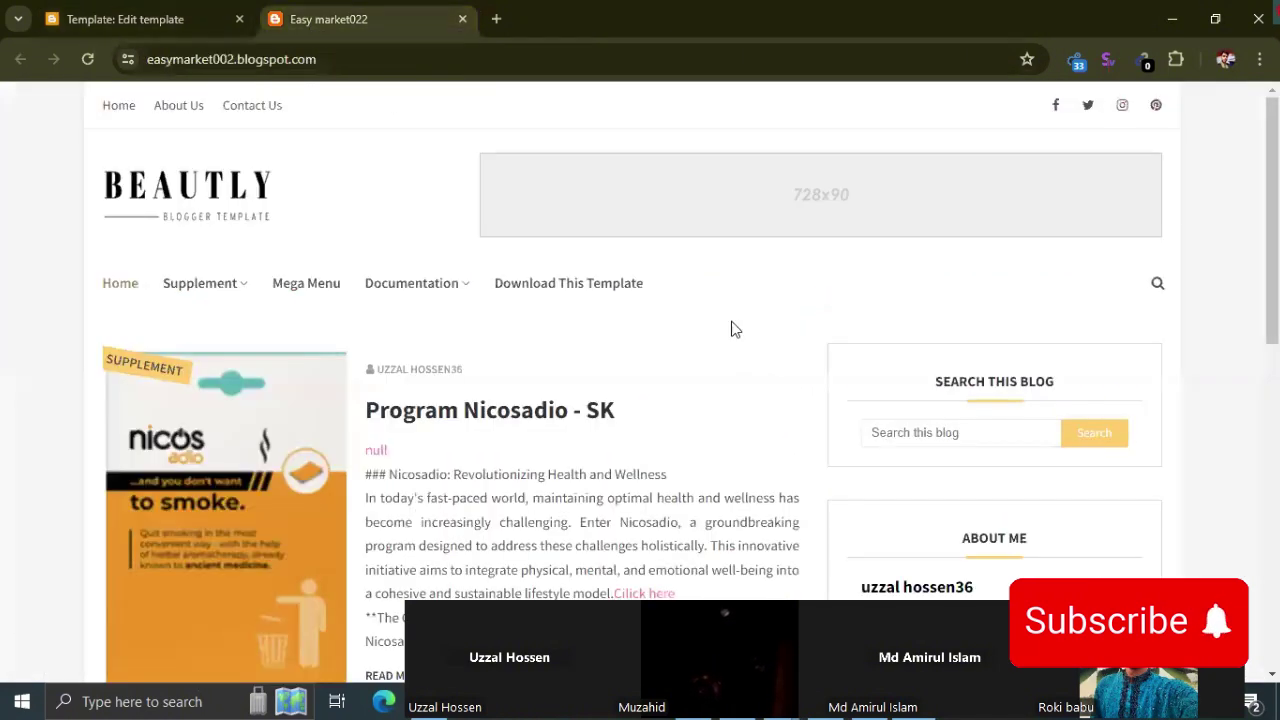
scroll(900, 395, "down", 2)
scroll(123, 246, "up", 2)
left_click(90, 58)
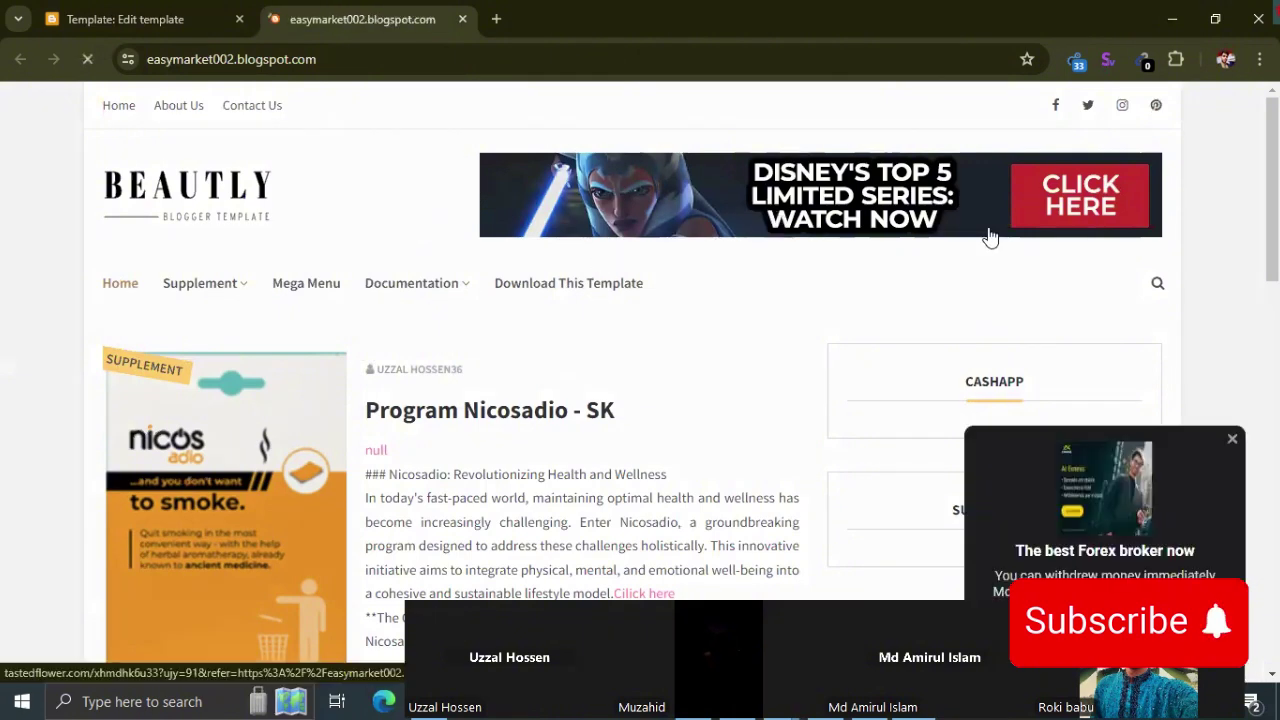
scroll(988, 237, "down", 4)
scroll(680, 434, "down", 6)
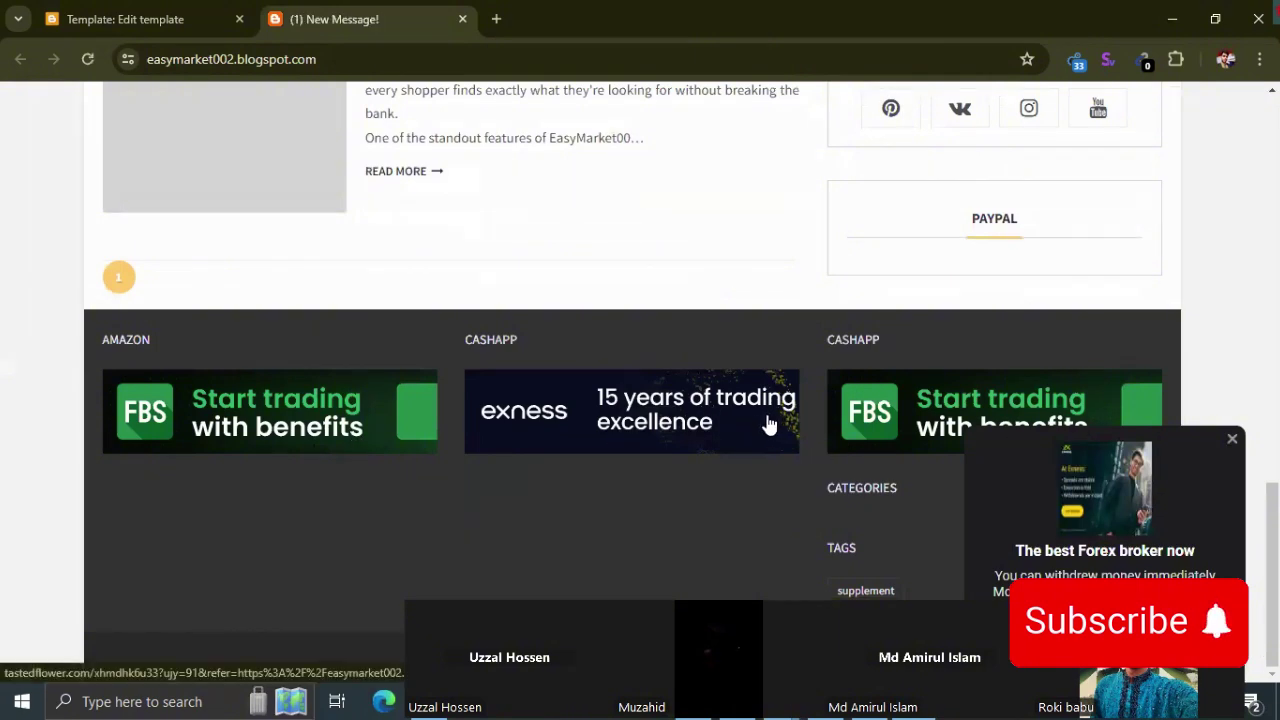
scroll(700, 430, "up", 15)
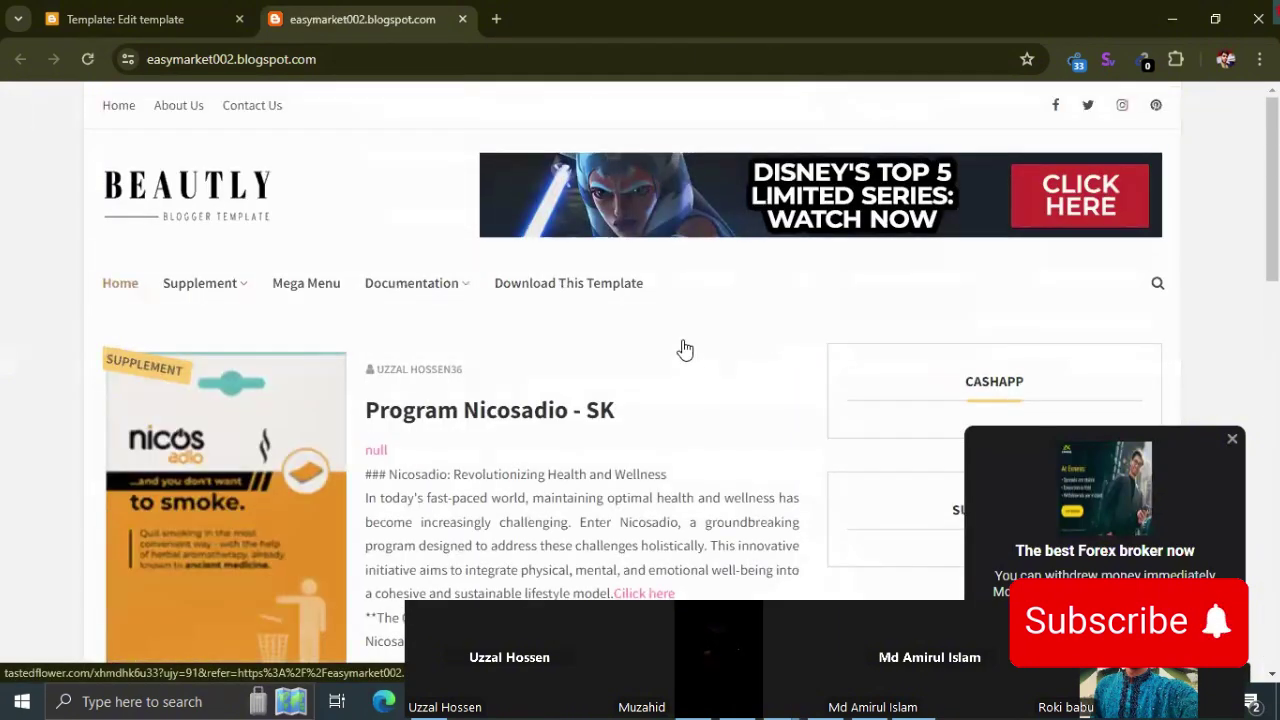
Test the popunder by following links on the live home page, closing the first ad tab and returning to the blog
left_click(206, 285)
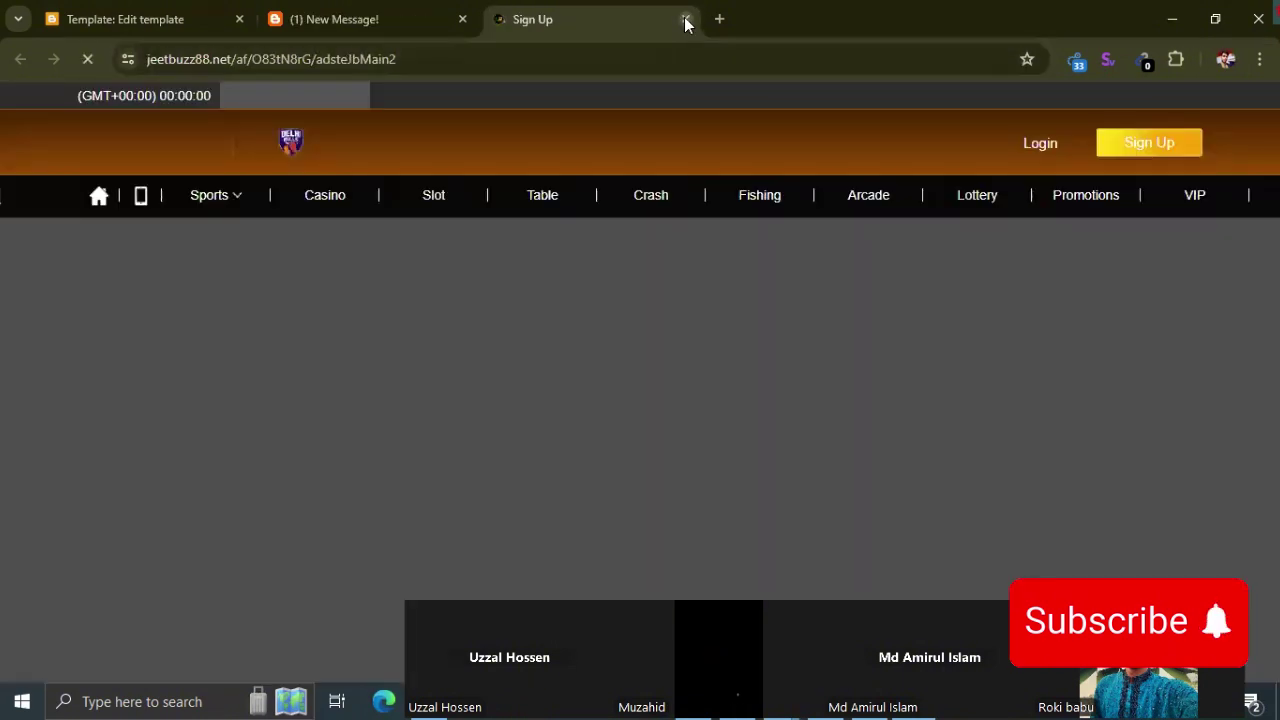
left_click(686, 20)
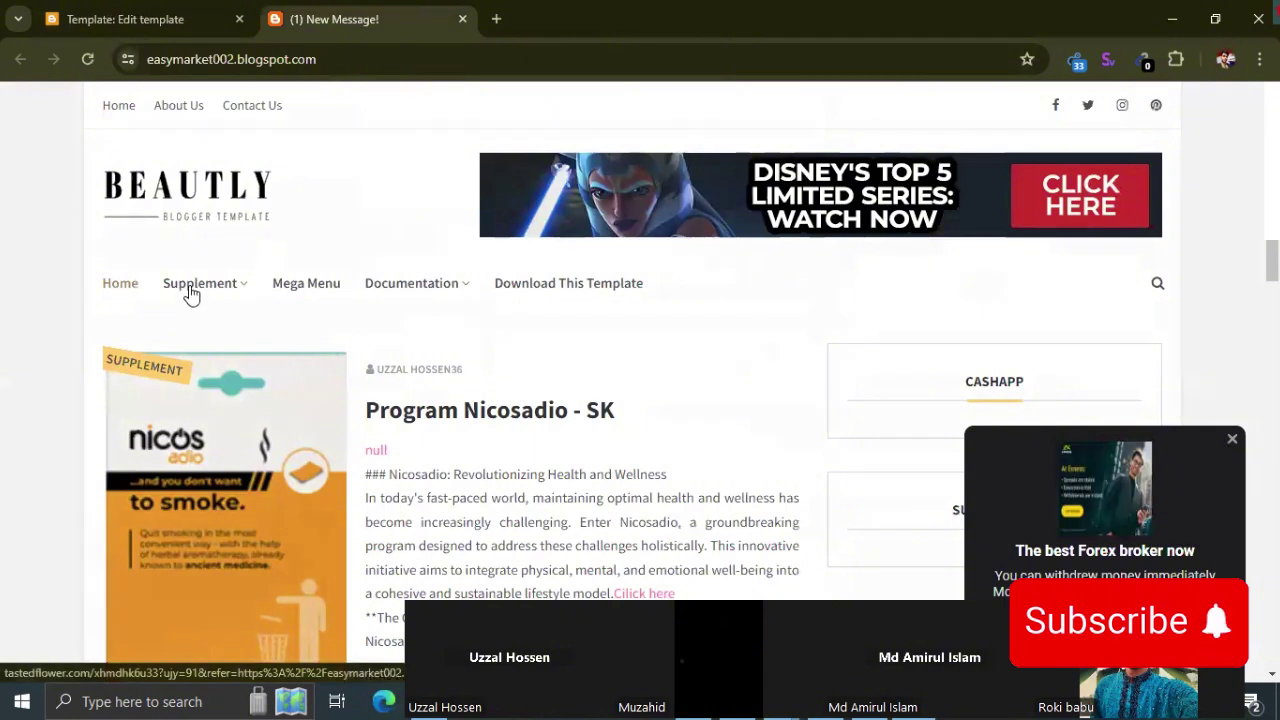
left_click(236, 291)
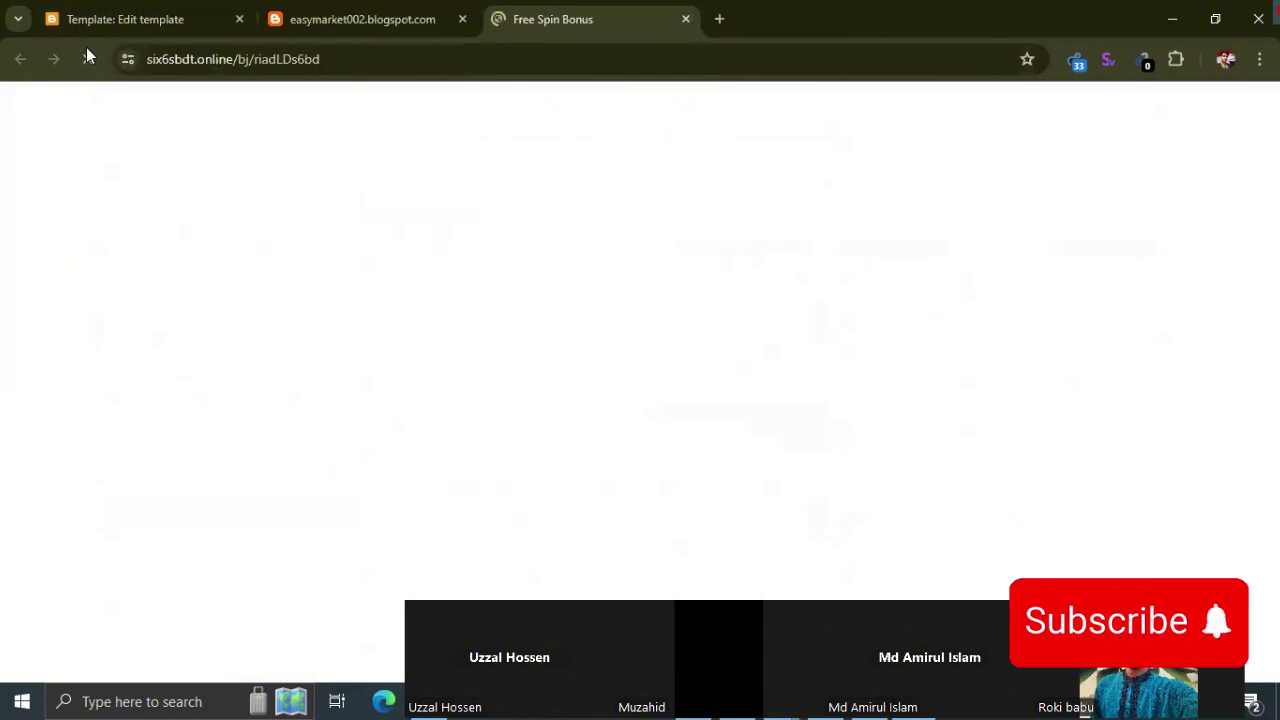
left_click(295, 19)
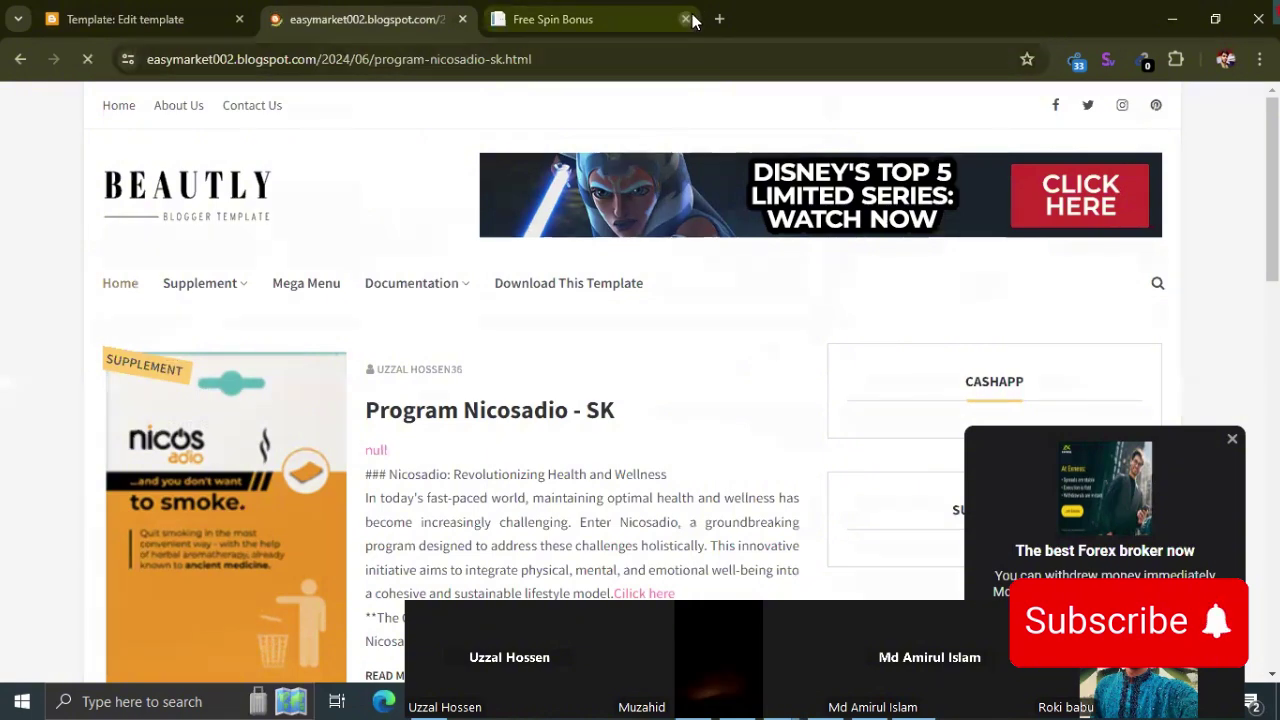
Examine the Program Nicosadio - SK post page from header to footer for the banner and social bar ads
scroll(432, 371, "down", 6)
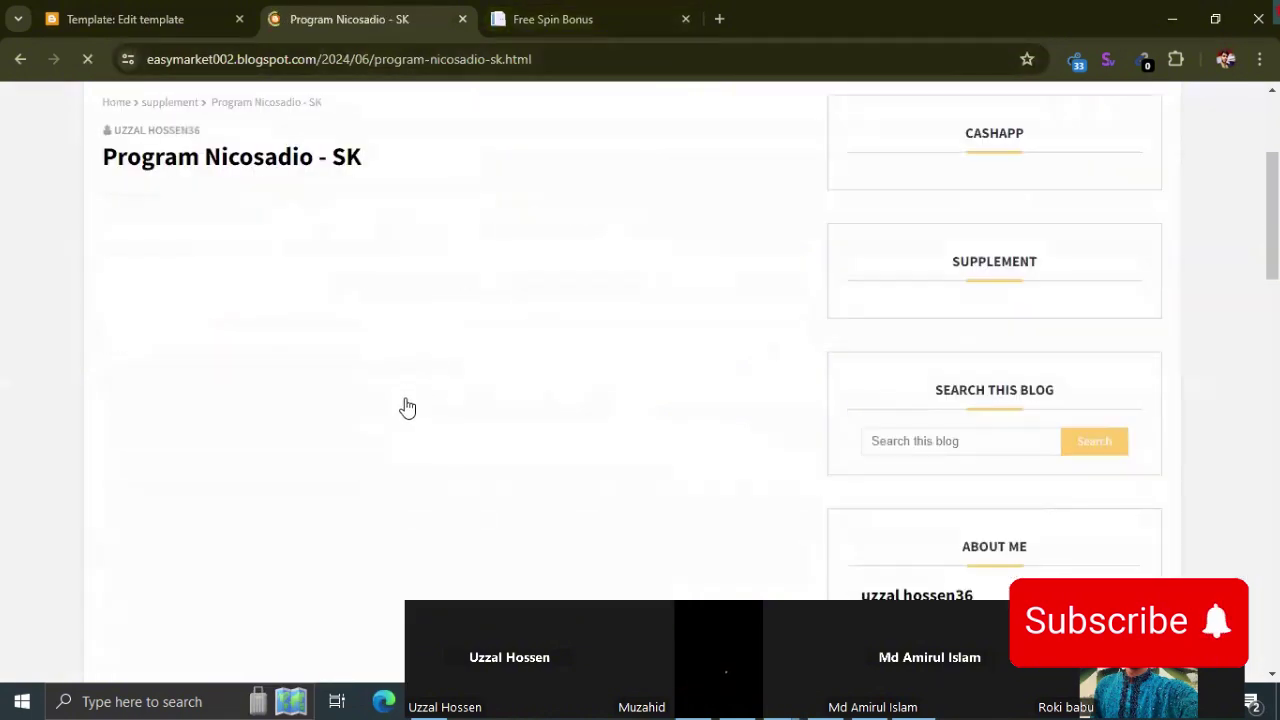
scroll(406, 412, "up", 3)
scroll(406, 412, "down", 3)
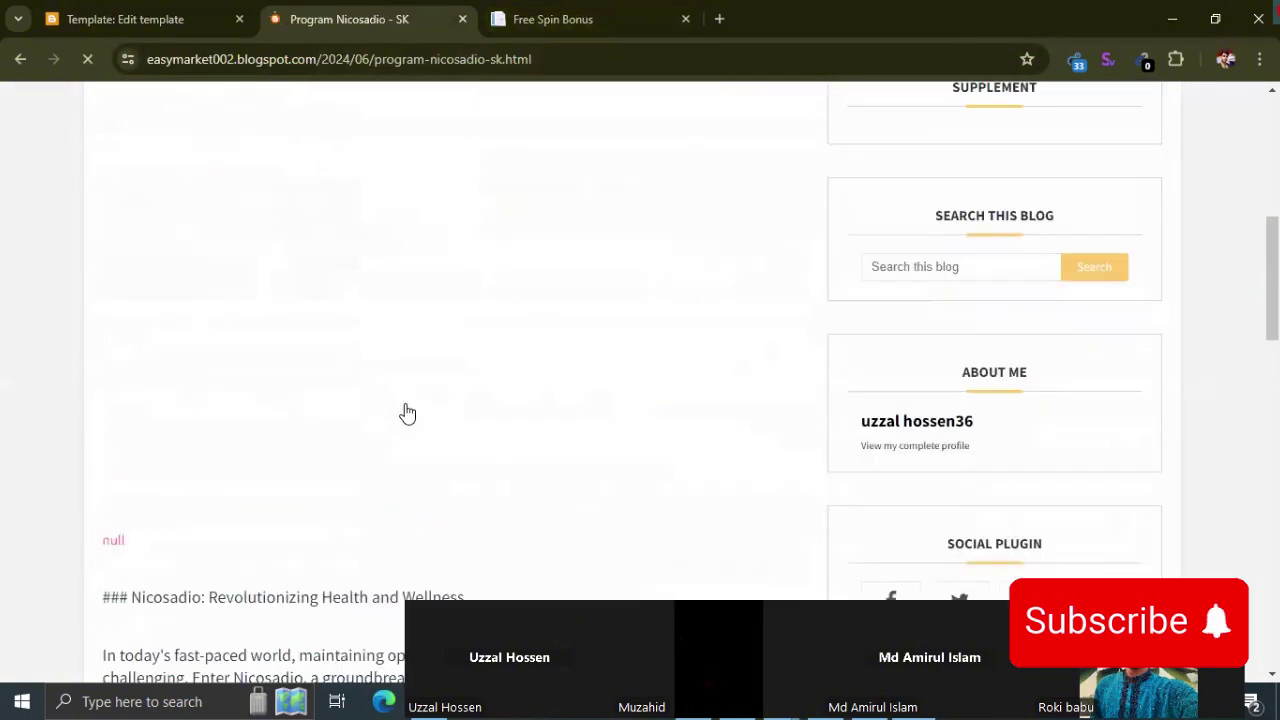
scroll(406, 412, "up", 6)
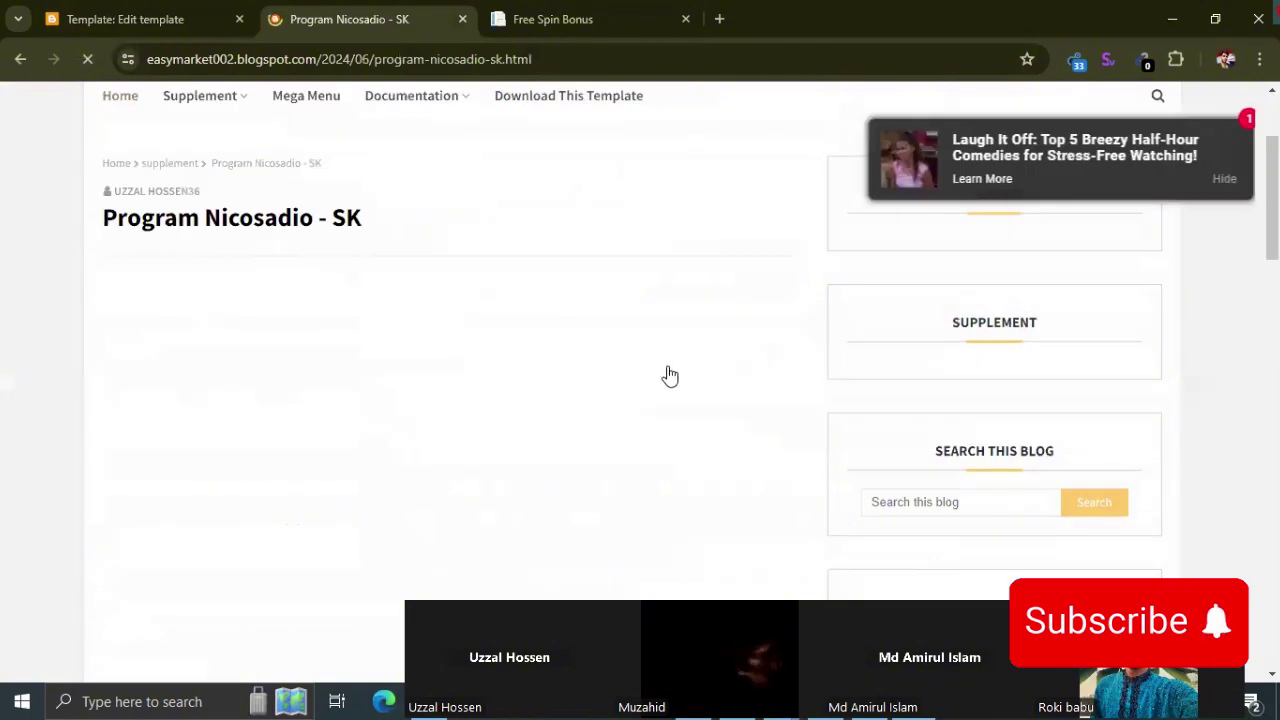
scroll(300, 450, "down", 6)
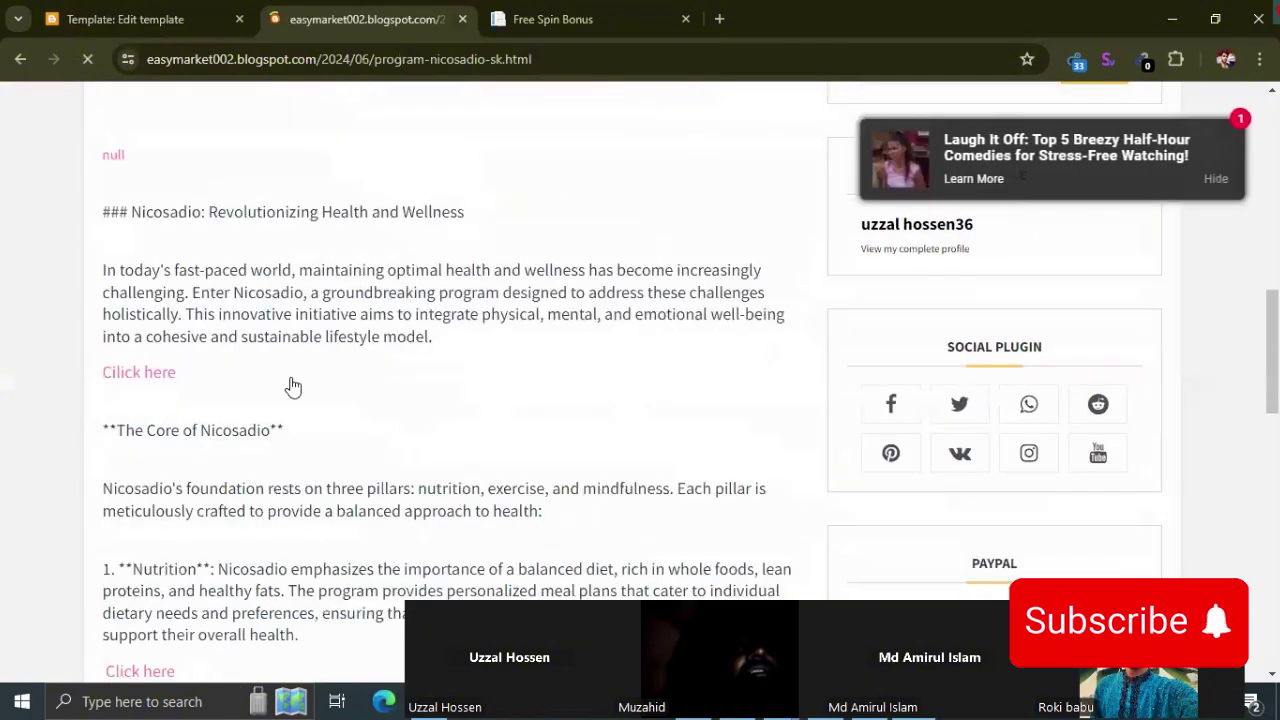
scroll(340, 440, "down", 2)
scroll(335, 435, "down", 2)
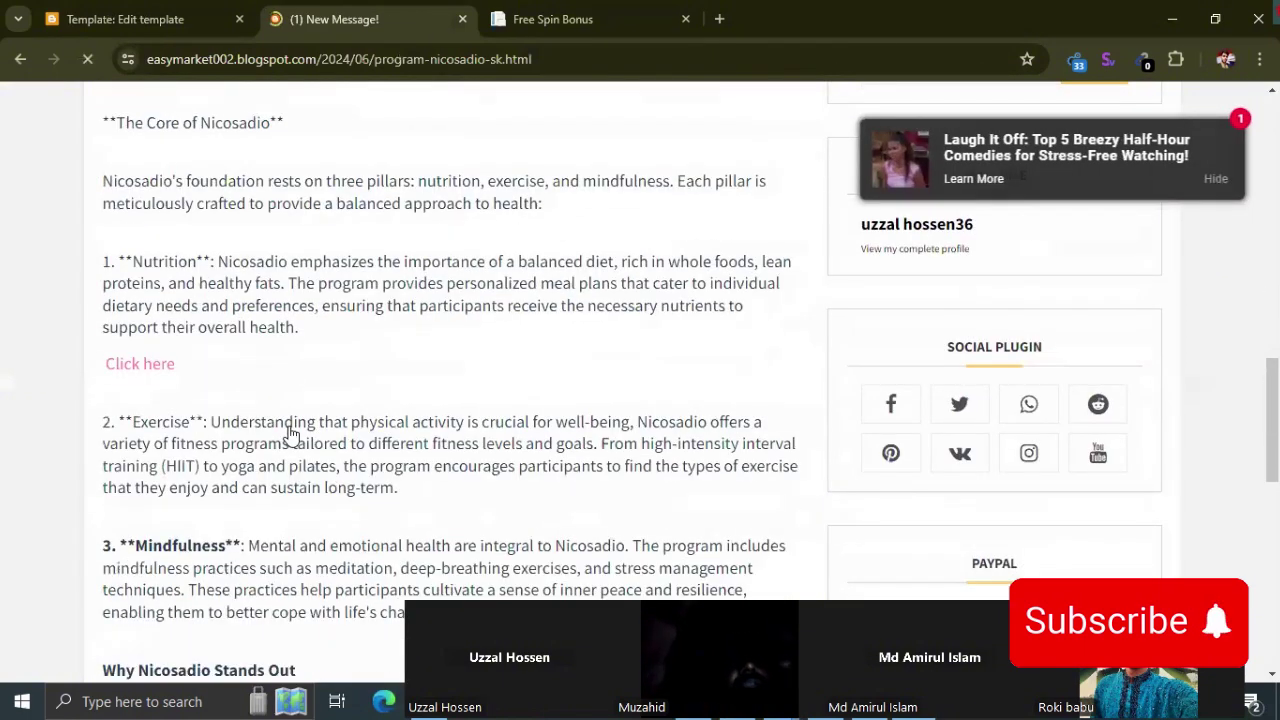
scroll(360, 437, "up", 3)
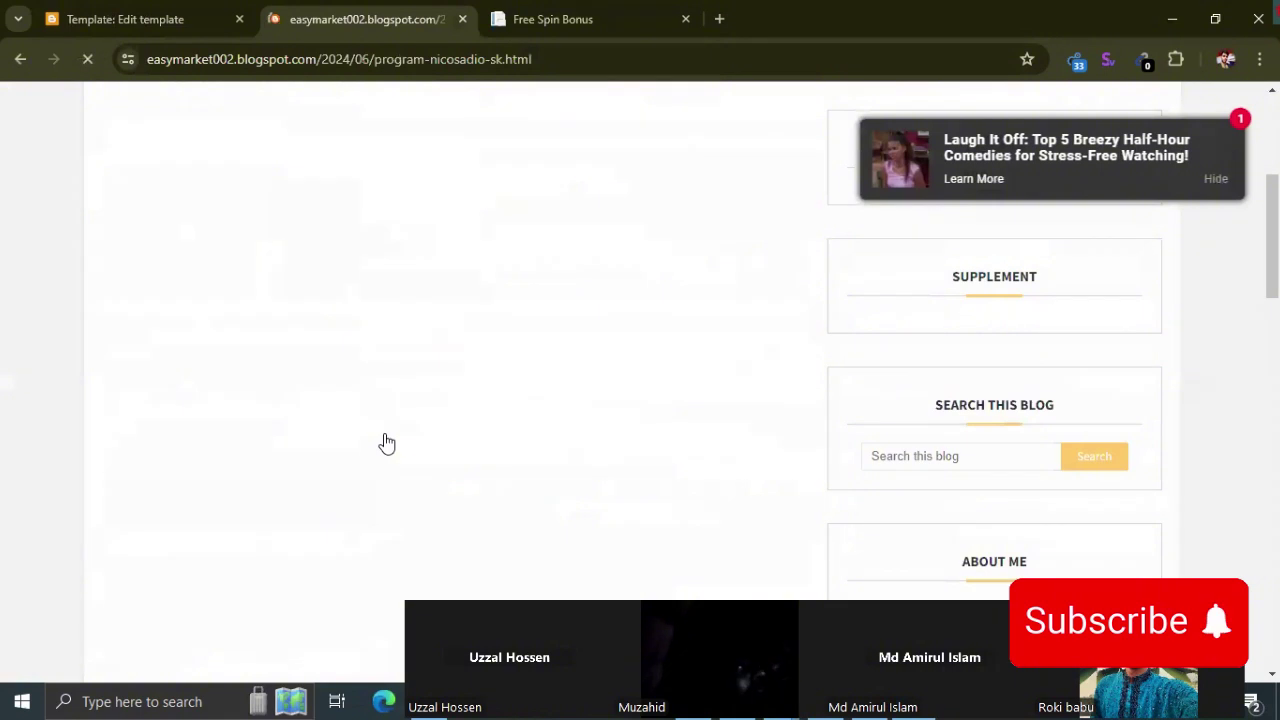
scroll(387, 443, "up", 3)
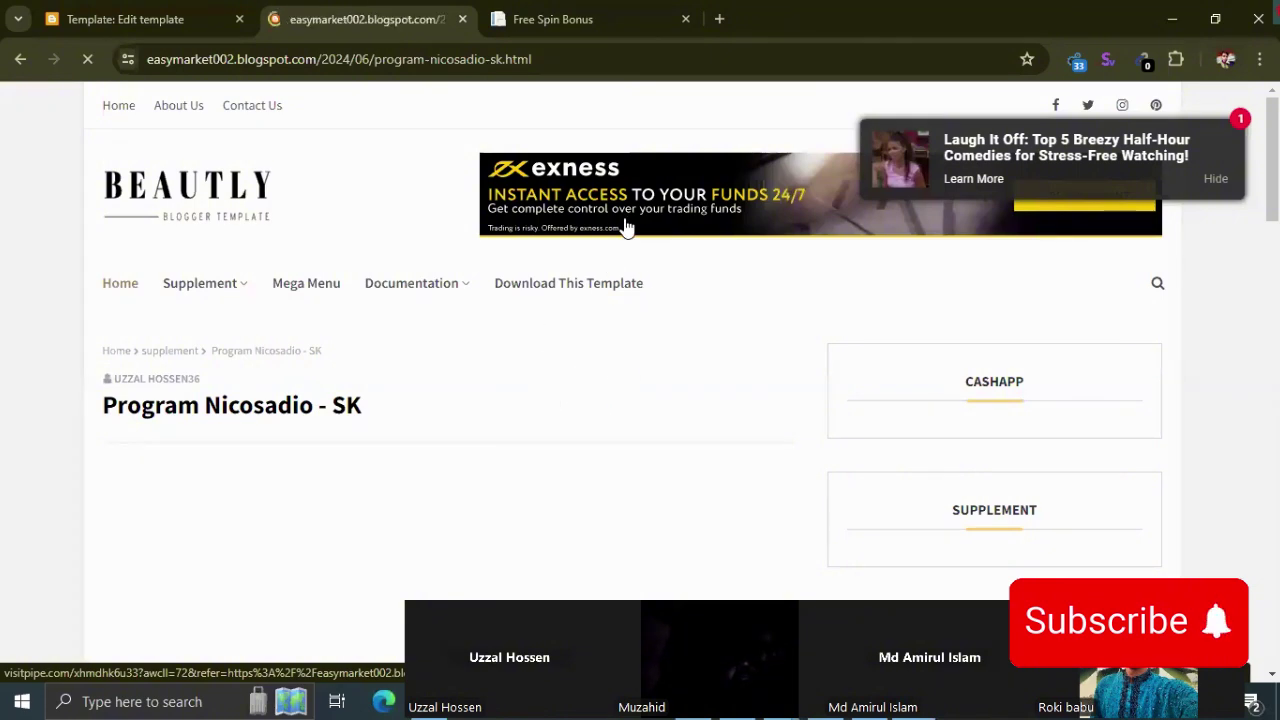
scroll(743, 220, "down", 6)
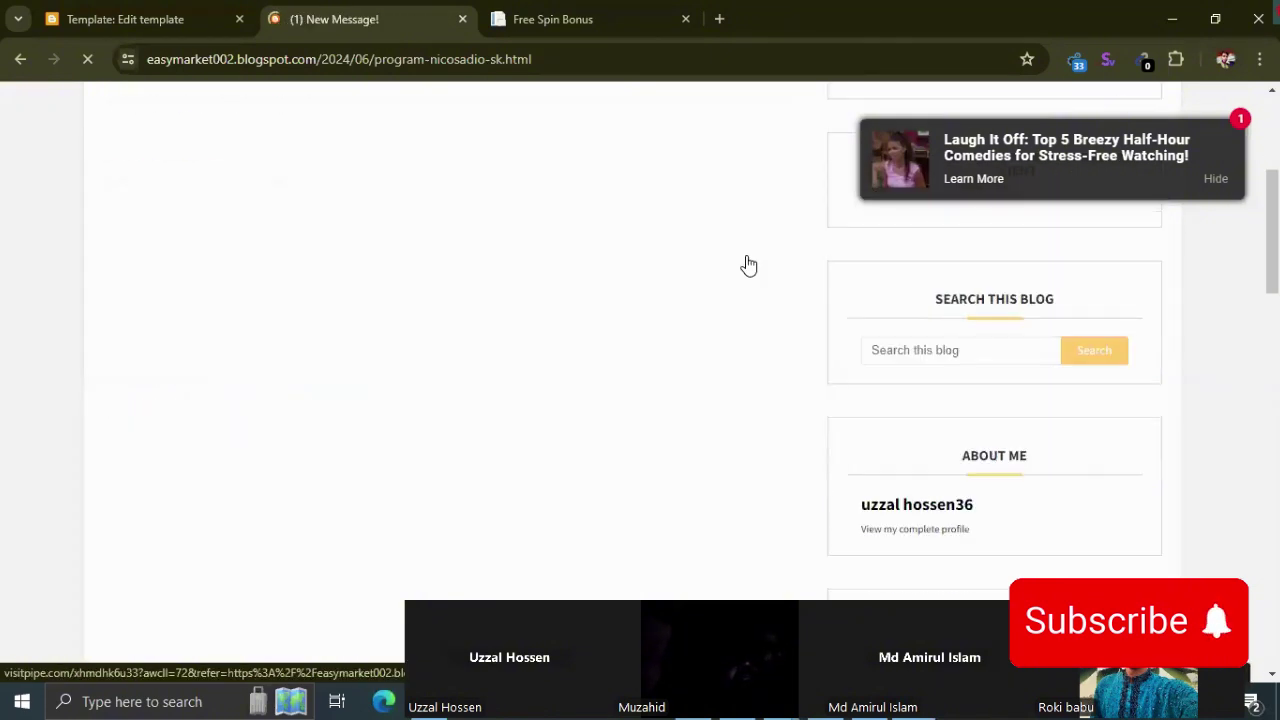
scroll(748, 265, "down", 16)
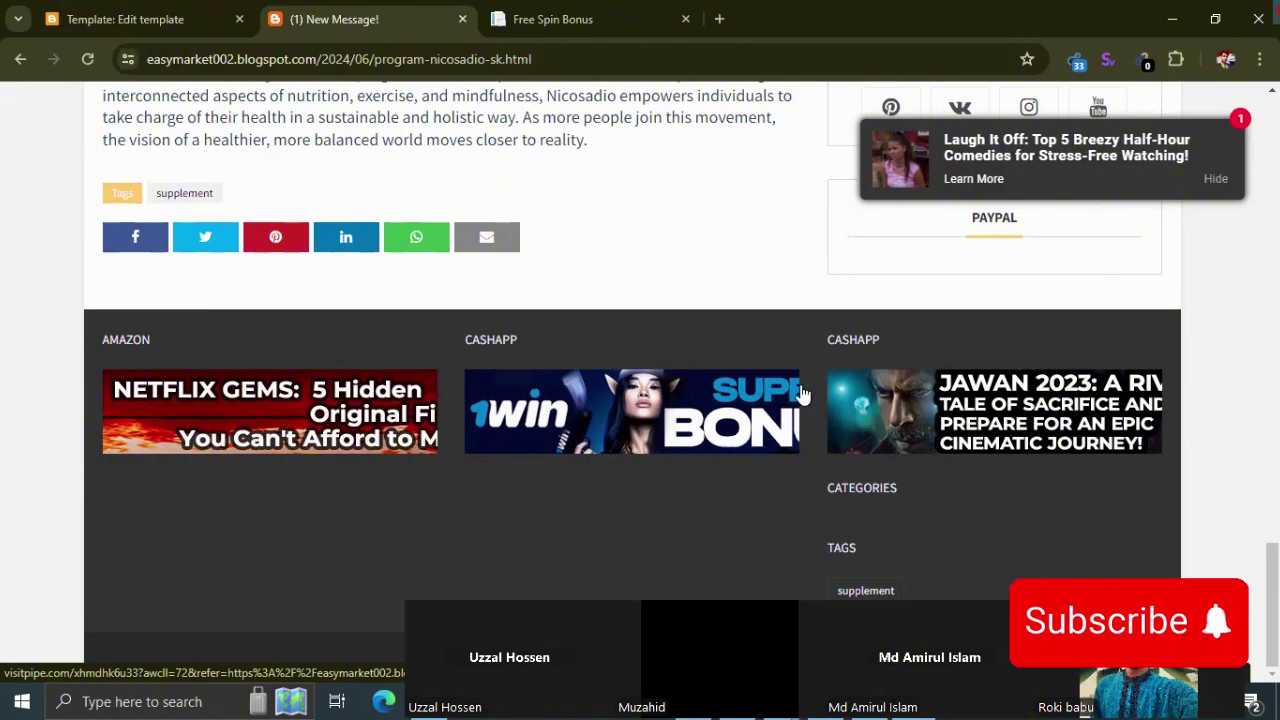
scroll(800, 394, "up", 5)
scroll(931, 357, "up", 12)
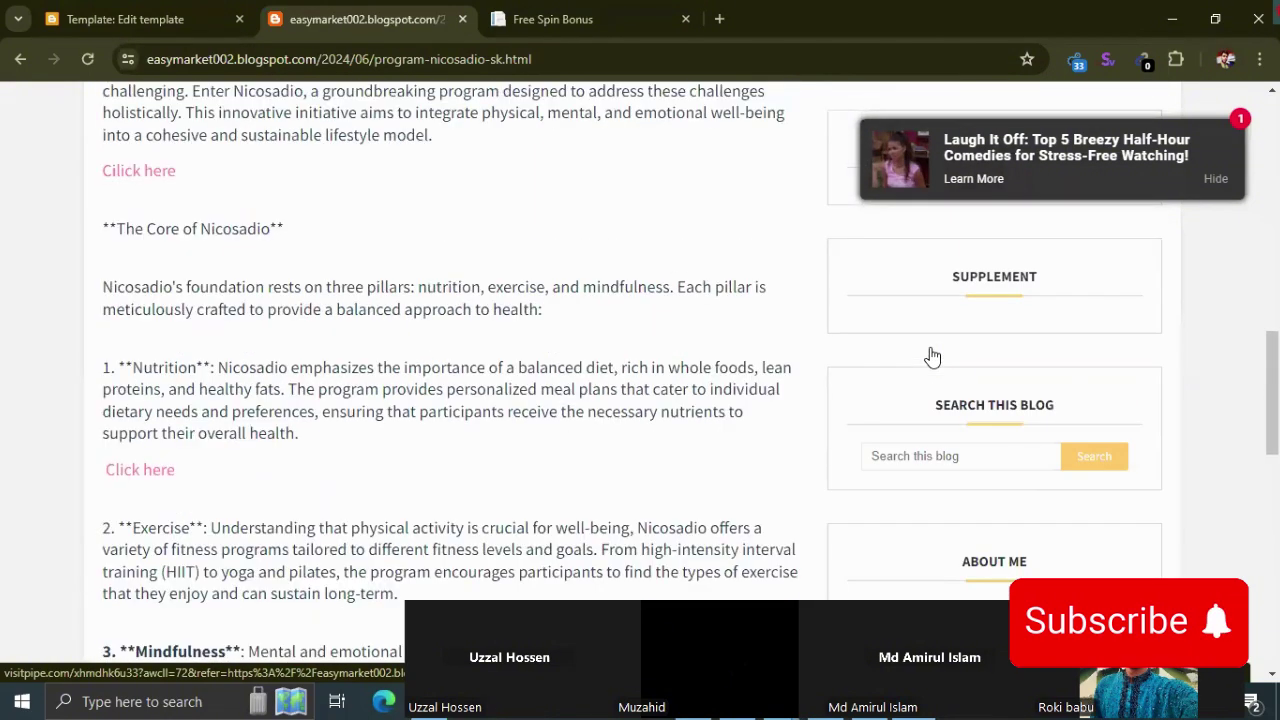
scroll(931, 357, "up", 2)
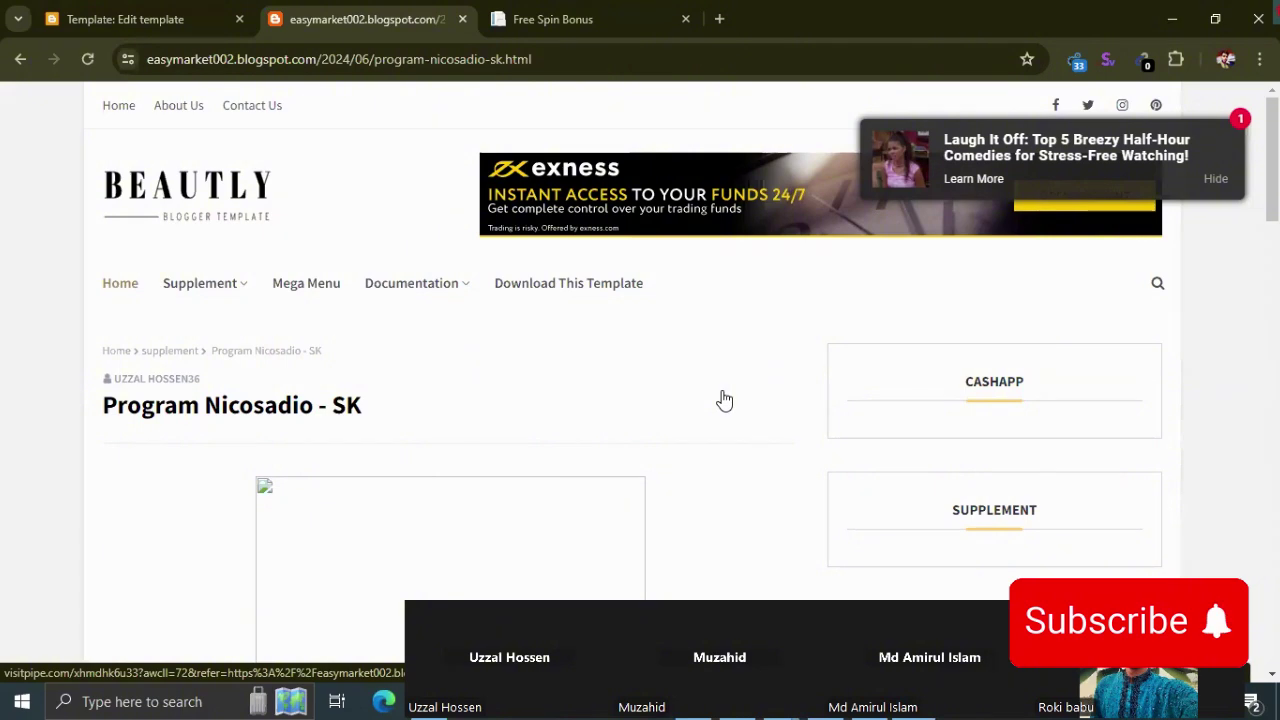
scroll(740, 395, "down", 20)
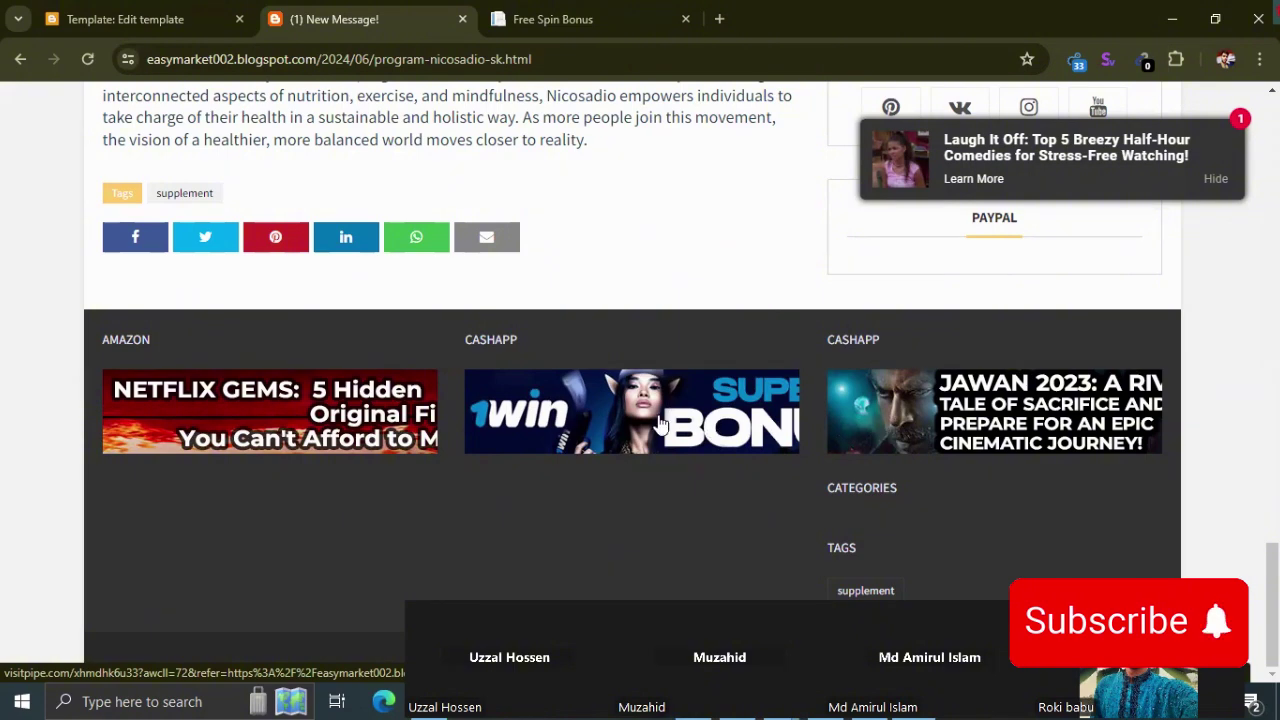
Return to Blogger, leave the theme's HTML editor and open the layout of the Easy market022 blog
left_click(150, 30)
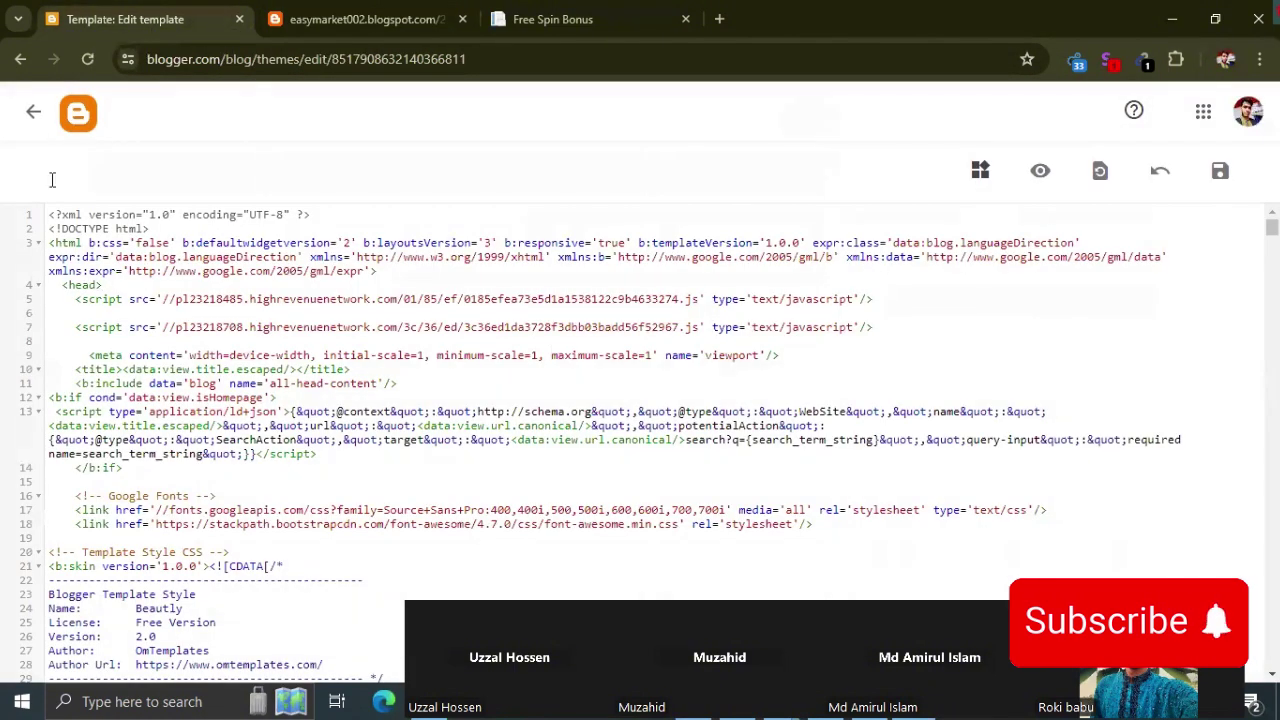
left_click(345, 25)
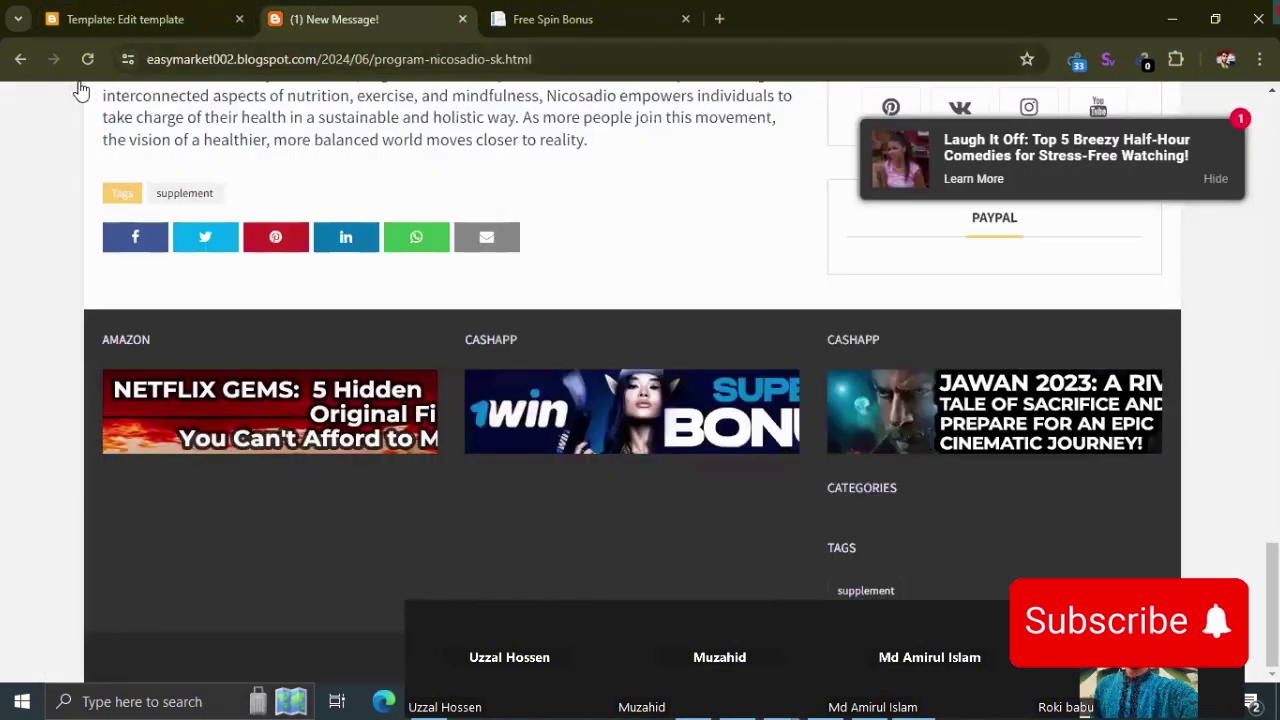
left_click(108, 20)
left_click(20, 60)
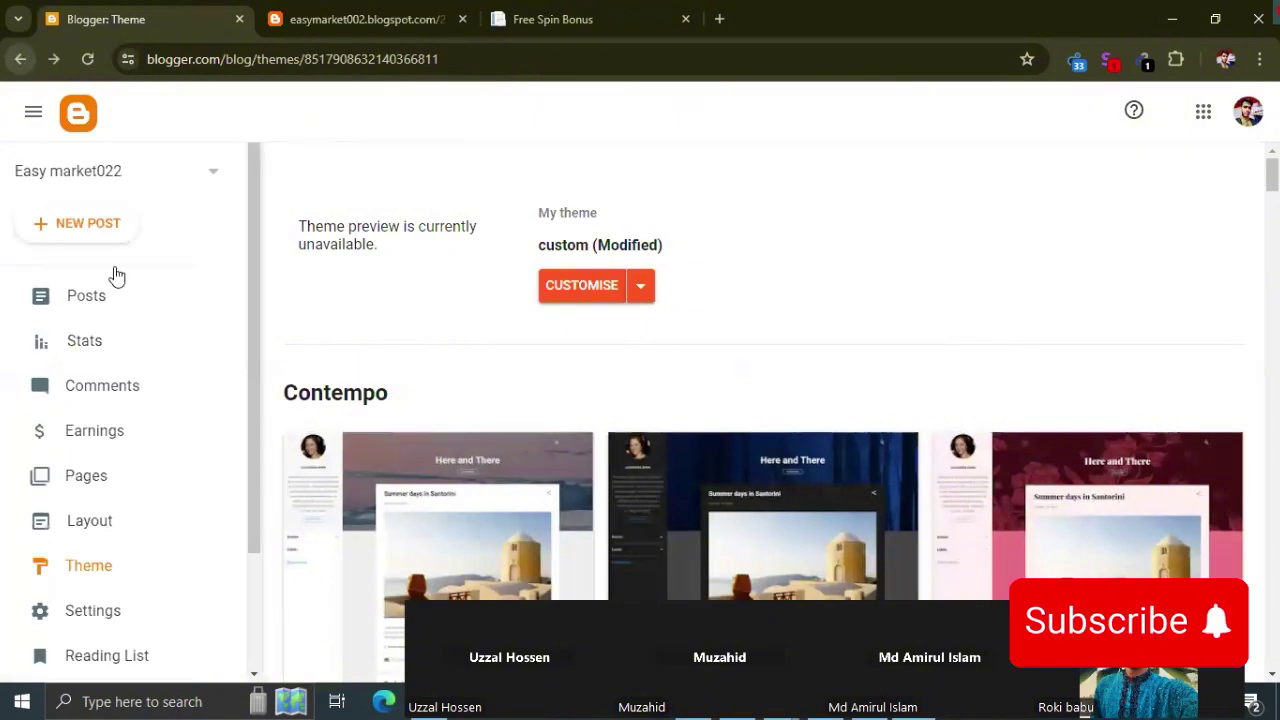
scroll(150, 470, "down", 2)
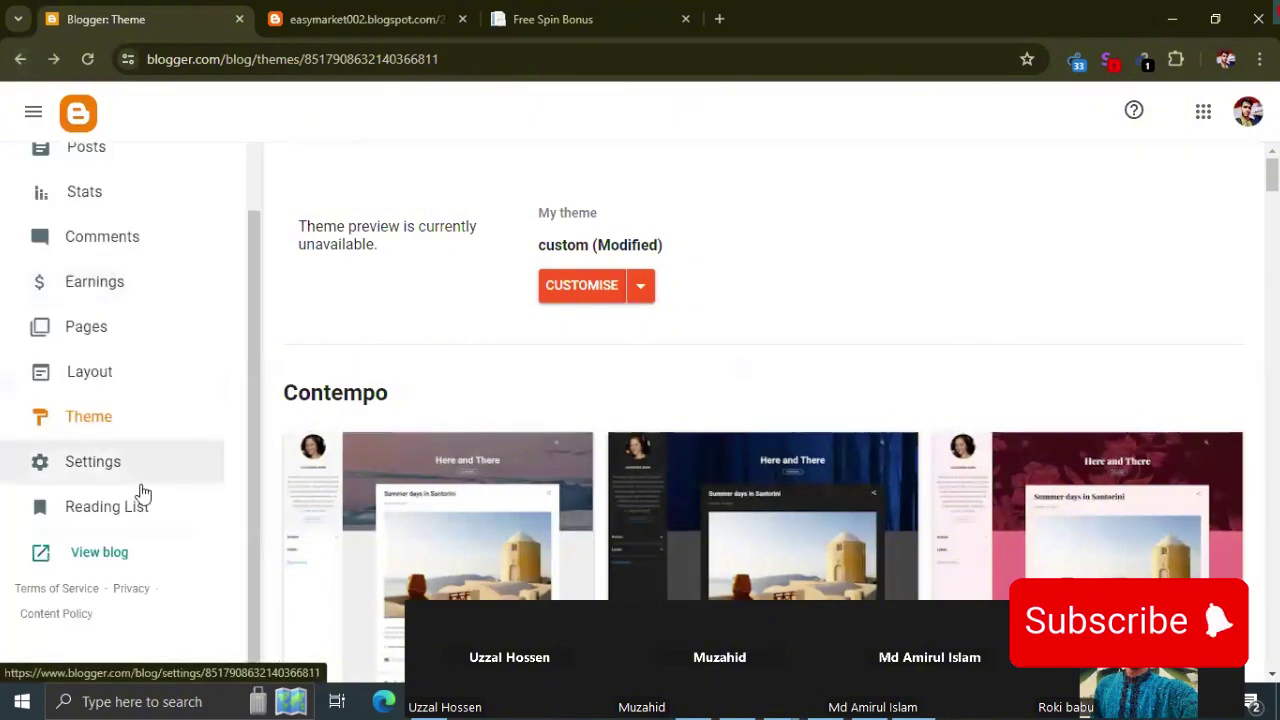
left_click(145, 380)
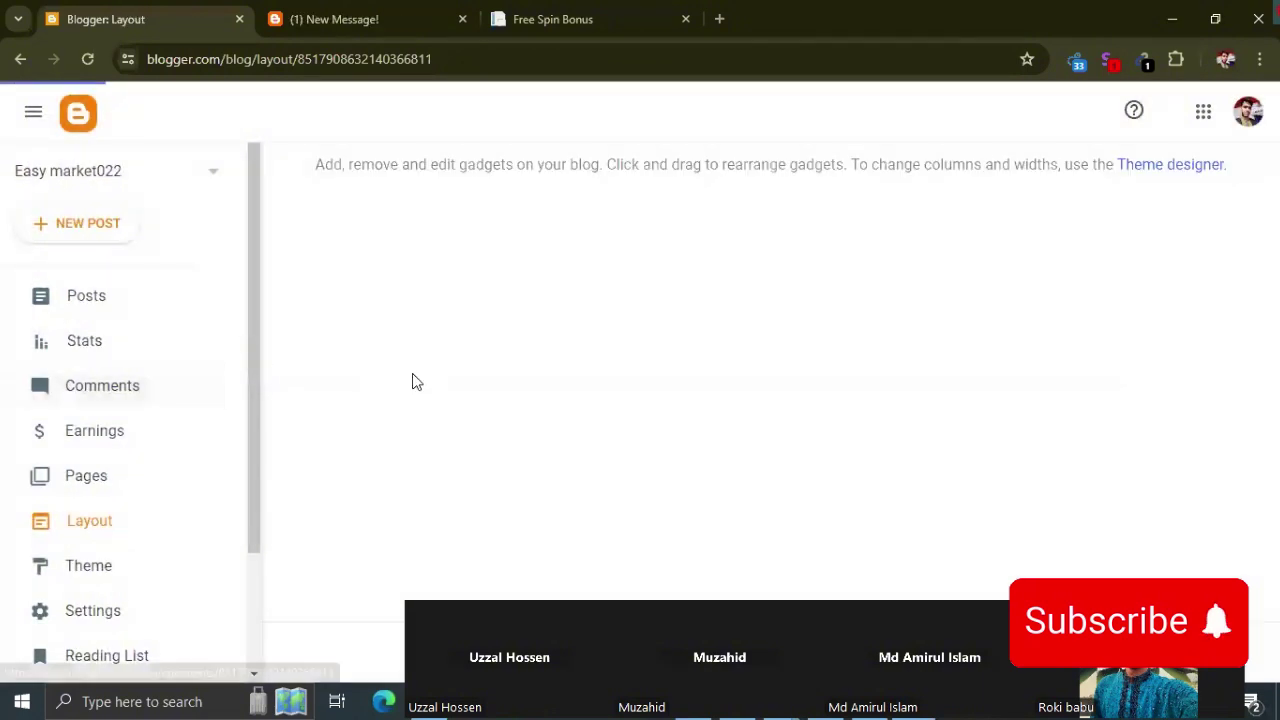
Review the ad gadgets in the layout's header, sidebar and footer sections
scroll(717, 366, "down", 7)
scroll(720, 366, "up", 4)
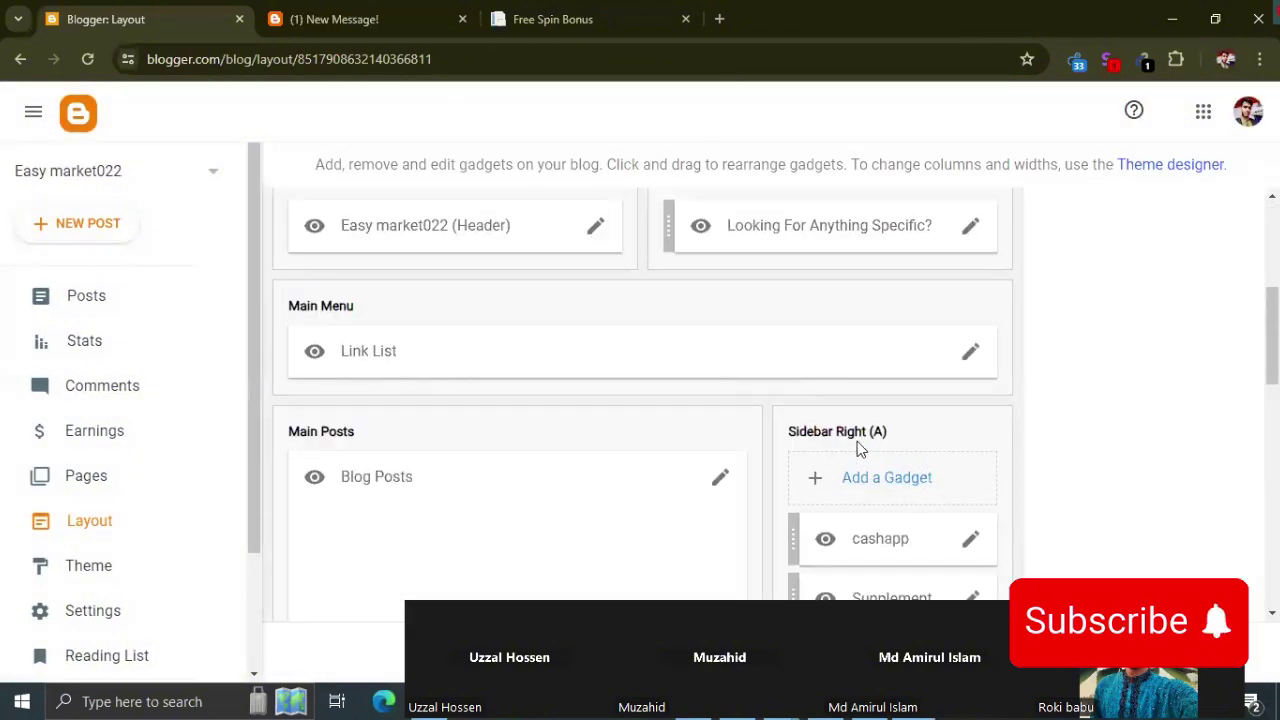
scroll(850, 430, "down", 5)
scroll(845, 418, "down", 3)
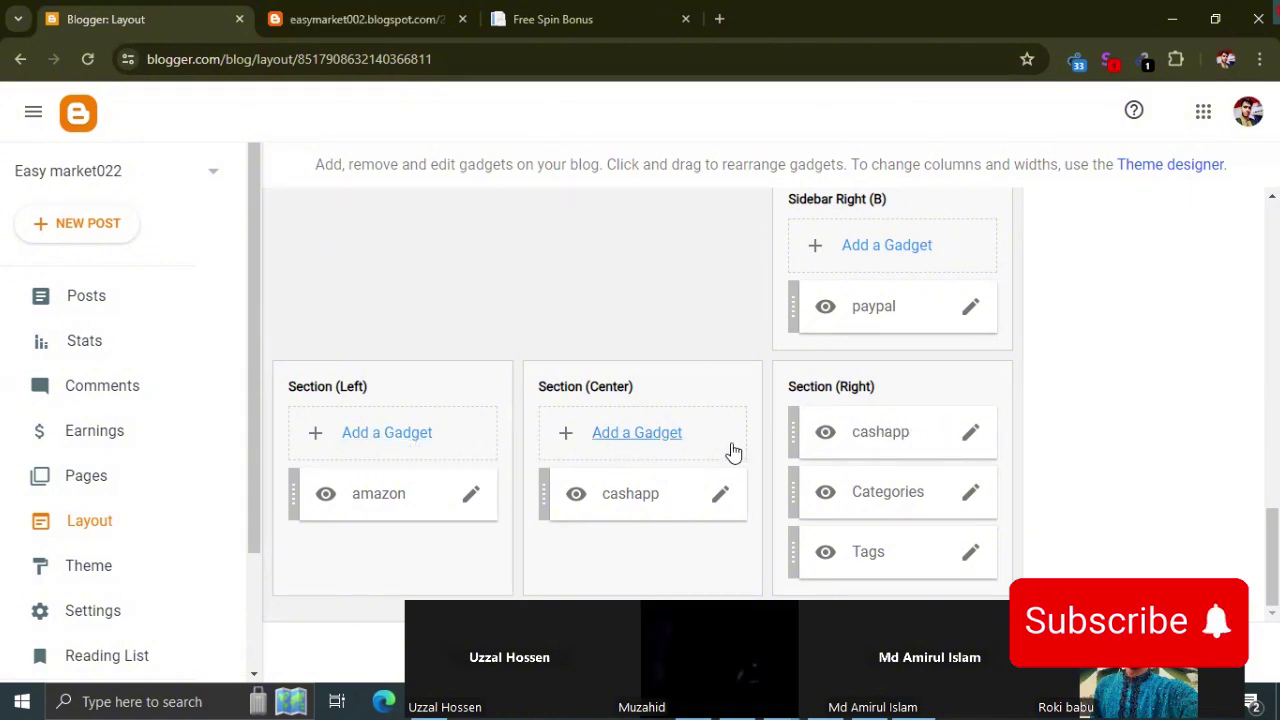
scroll(634, 429, "up", 10)
scroll(421, 364, "up", 2)
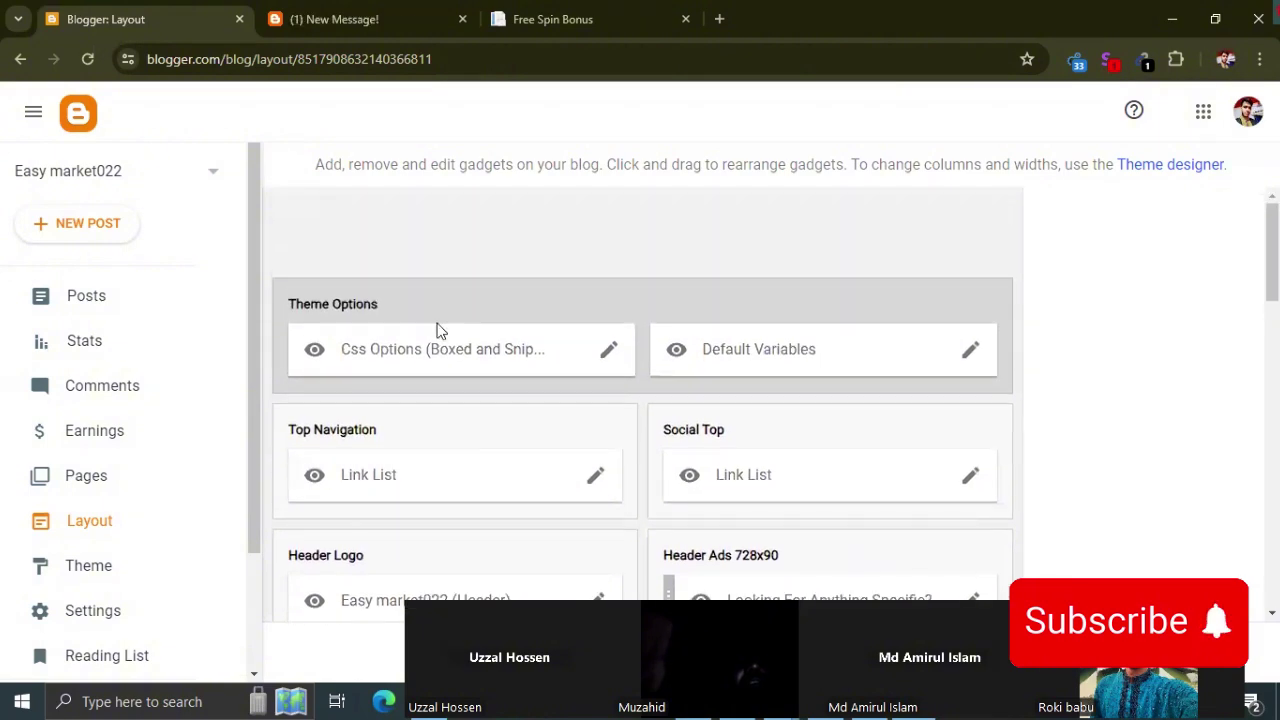
Examine the layout's Header Ads 728x90, Main Menu, Main Posts and Sidebar Right (A) sections
scroll(454, 340, "down", 12)
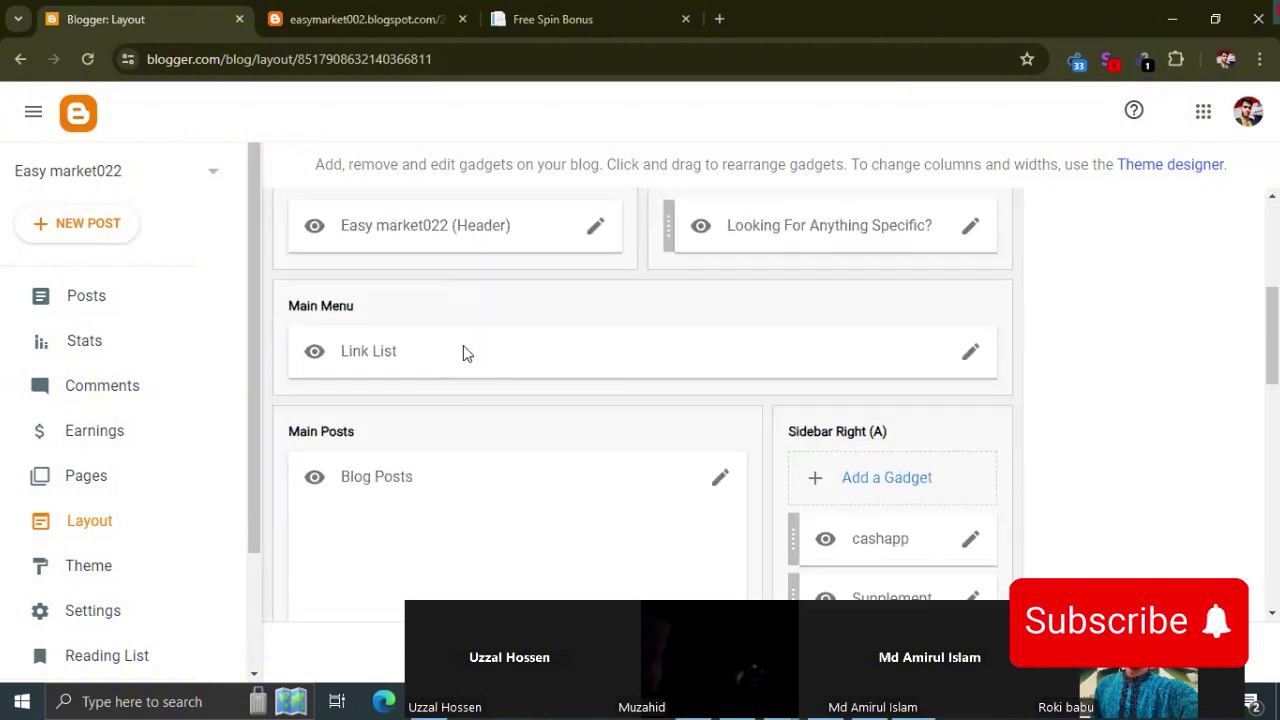
scroll(580, 277, "up", 10)
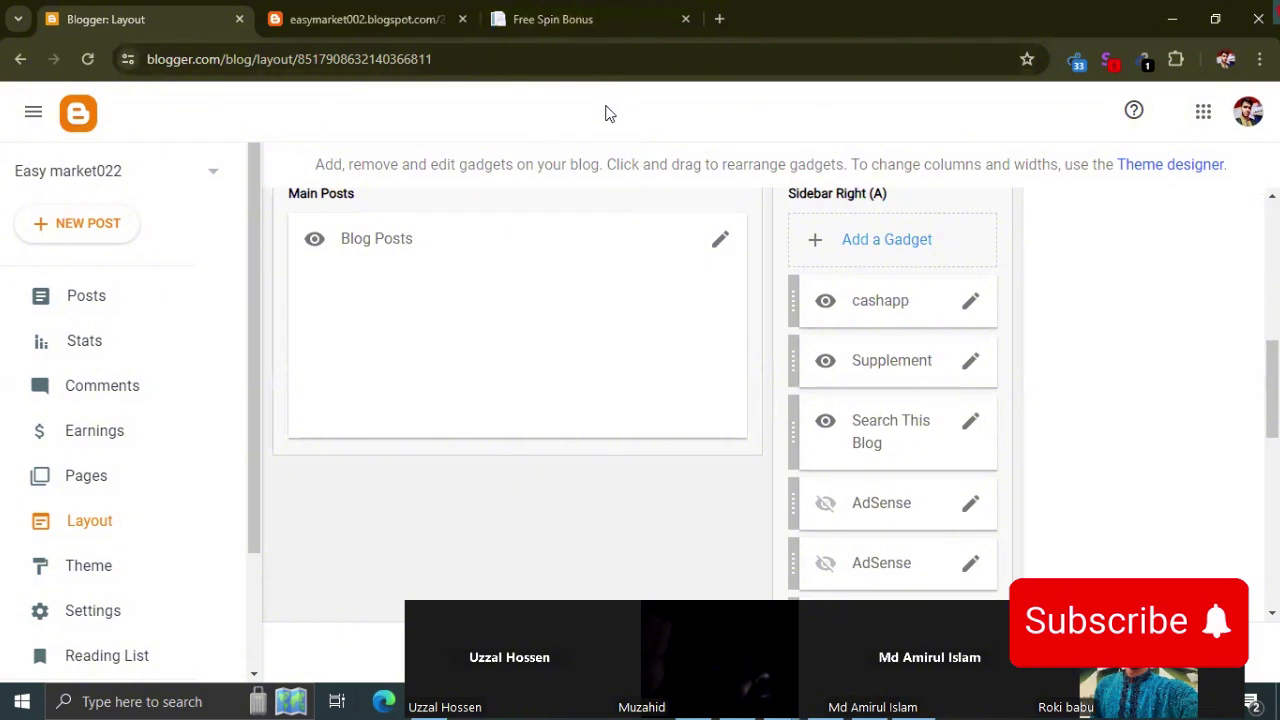
scroll(594, 238, "down", 1)
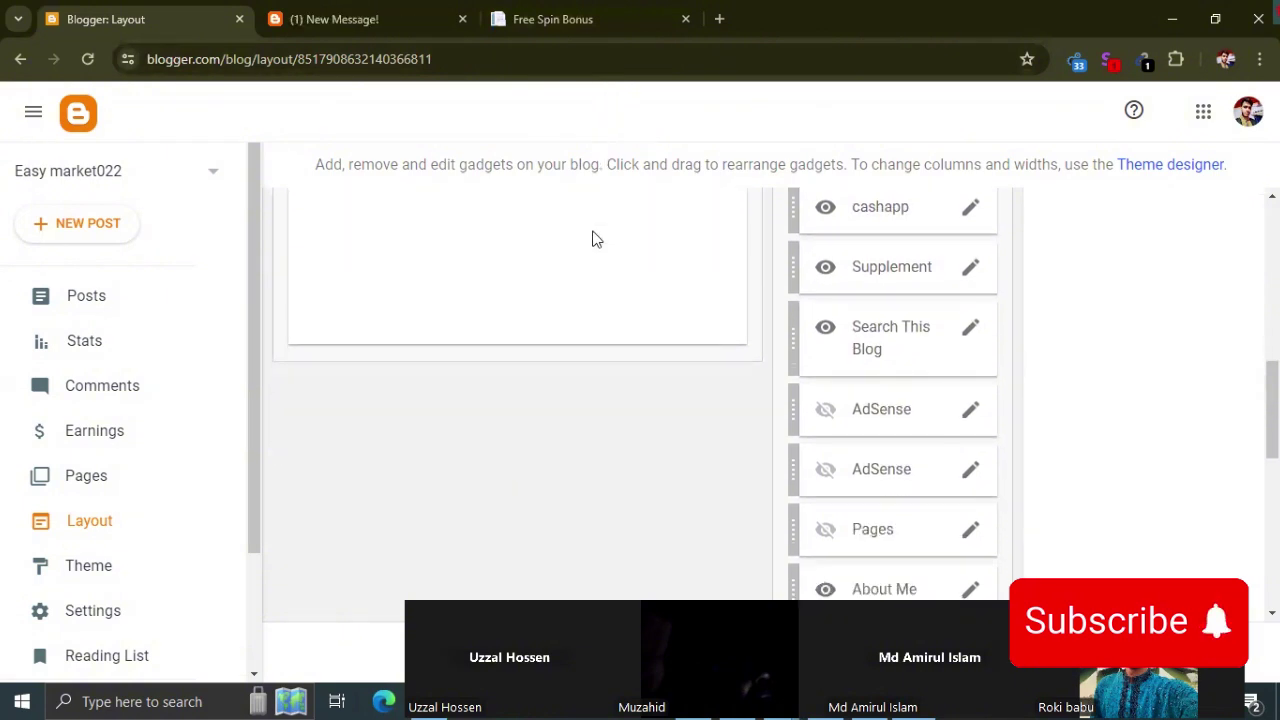
scroll(594, 238, "up", 4)
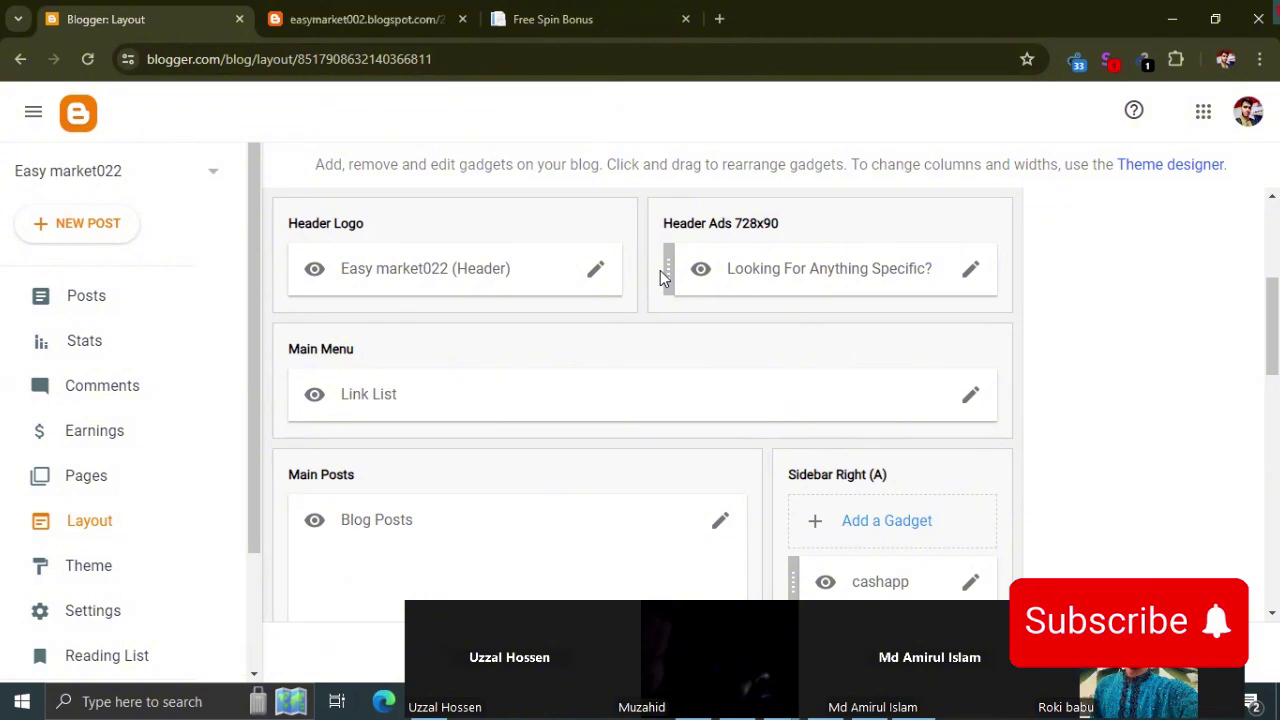
scroll(660, 270, "down", 1)
scroll(660, 270, "up", 3)
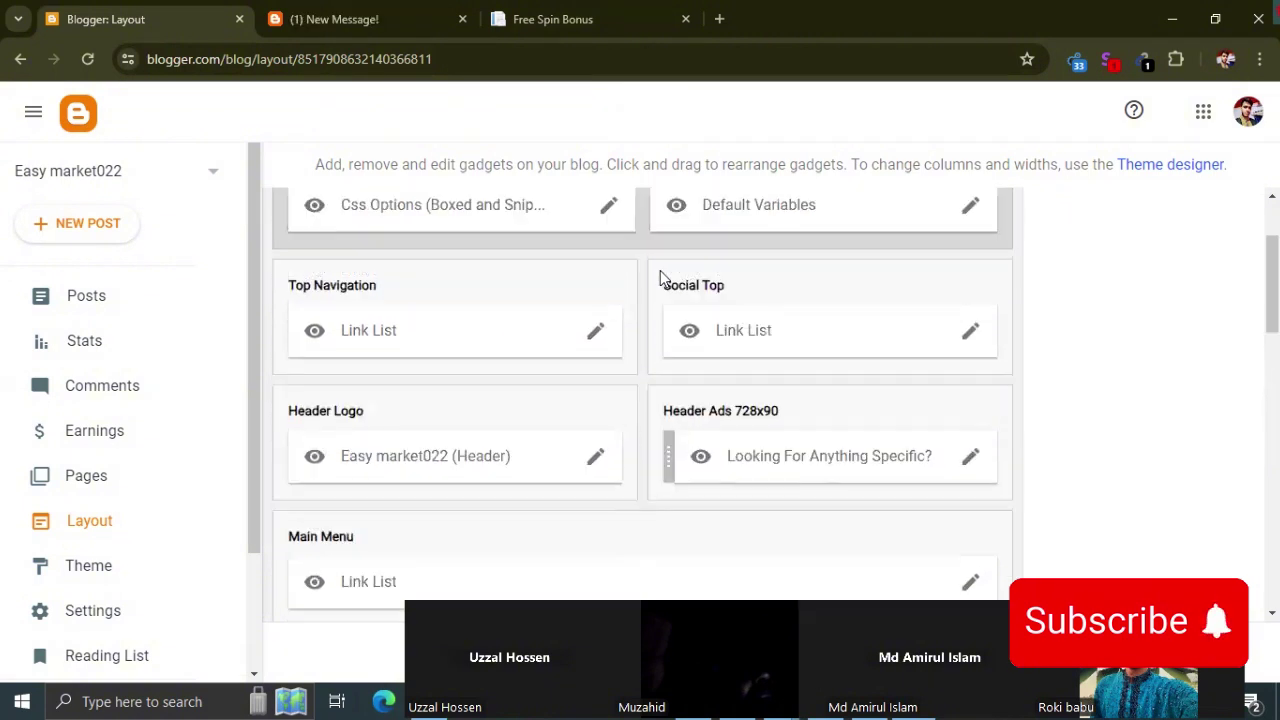
scroll(660, 277, "down", 2)
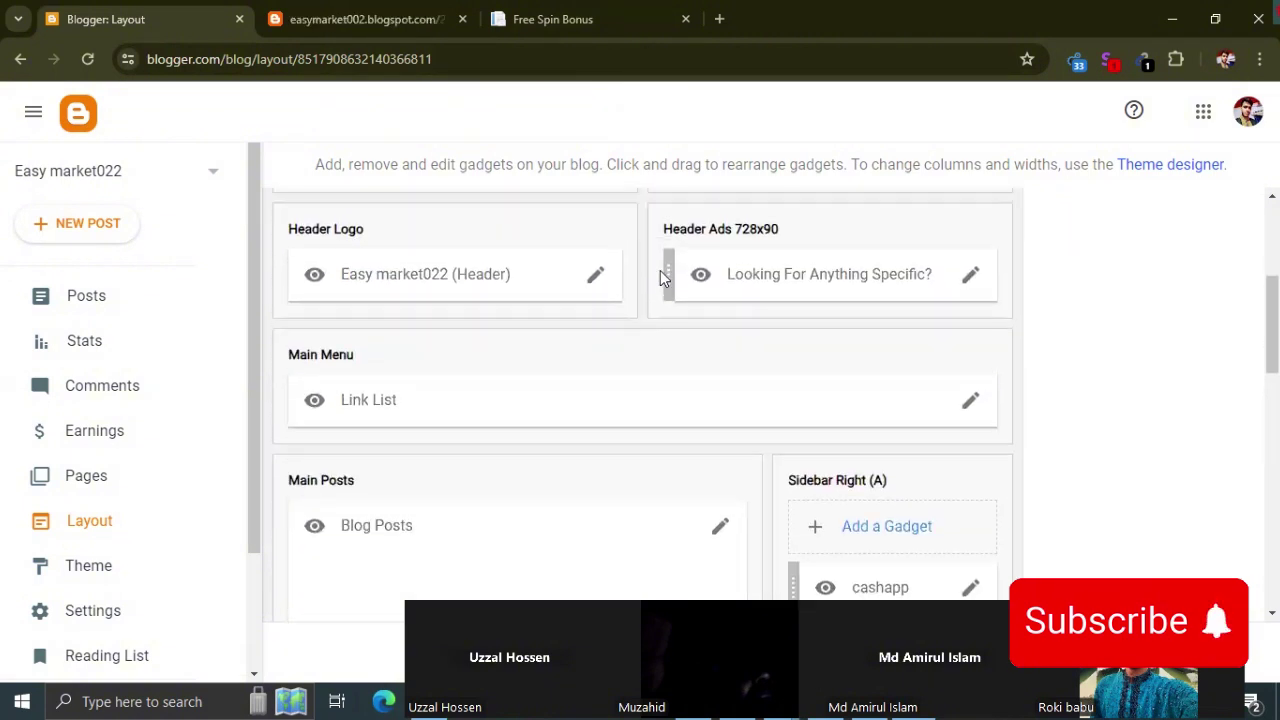
scroll(660, 277, "up", 3)
scroll(660, 276, "up", 1)
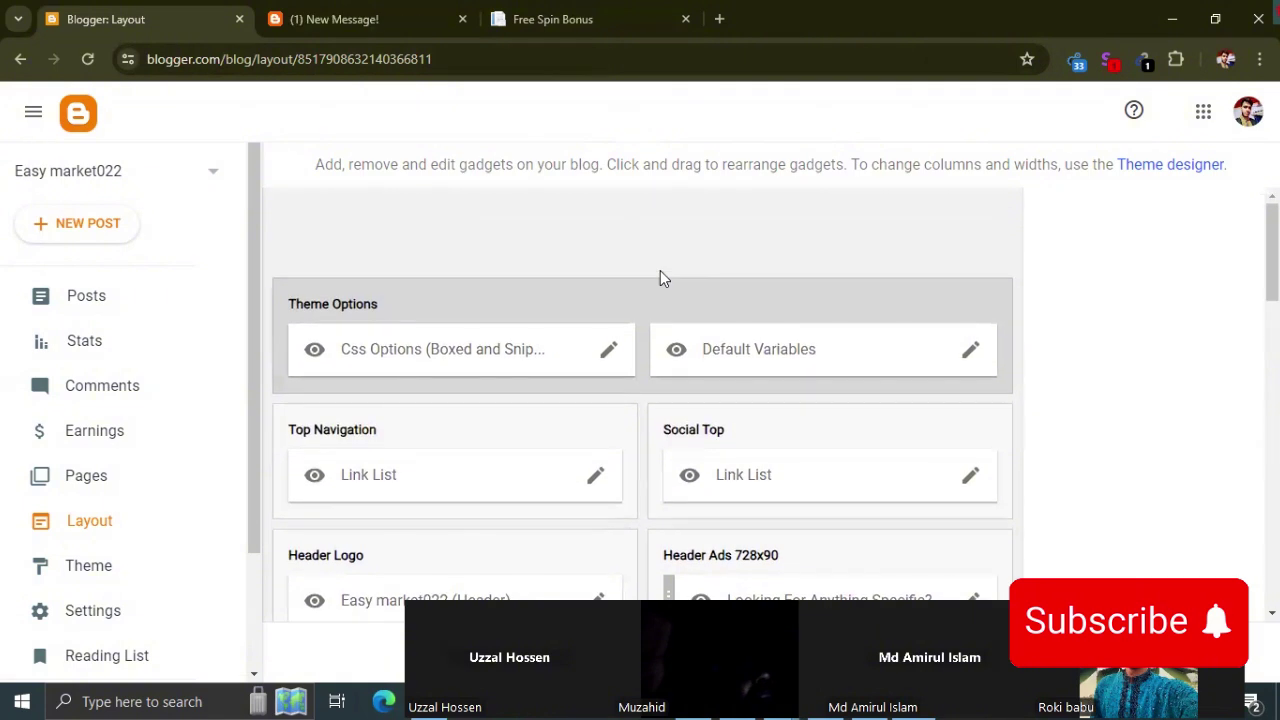
scroll(660, 277, "down", 2)
scroll(660, 277, "up", 2)
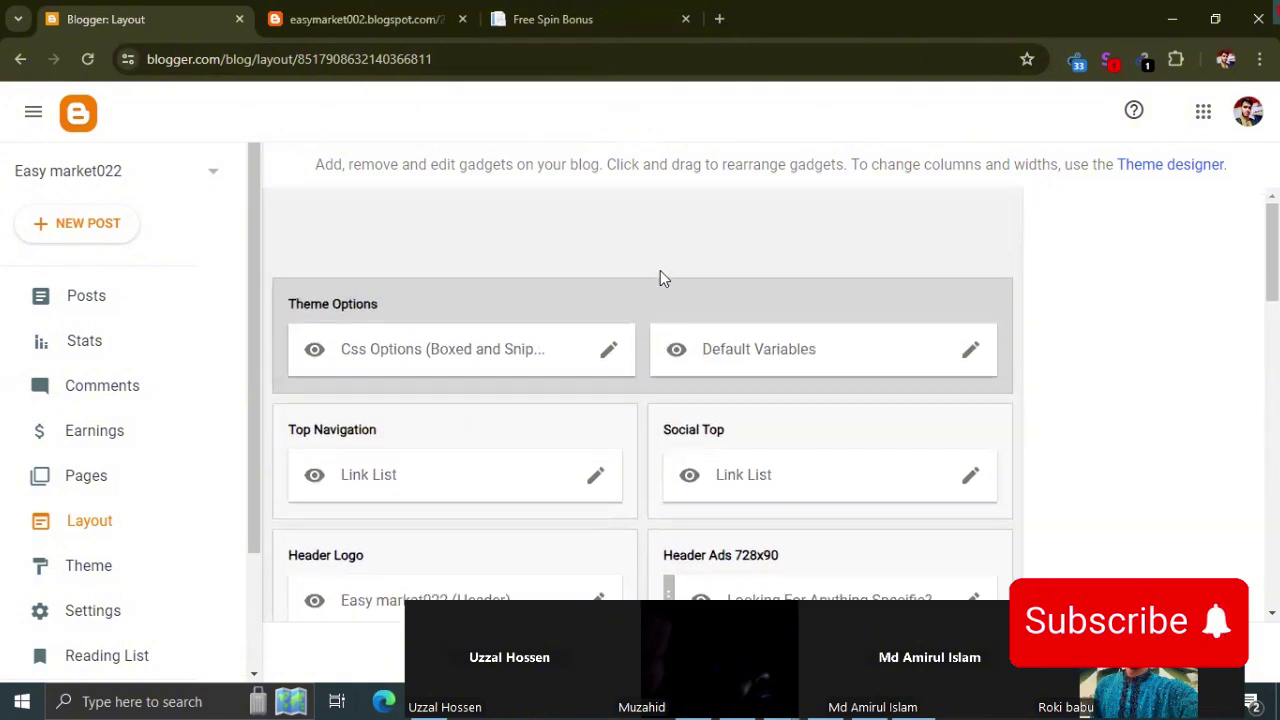
scroll(660, 277, "down", 2)
scroll(660, 277, "up", 2)
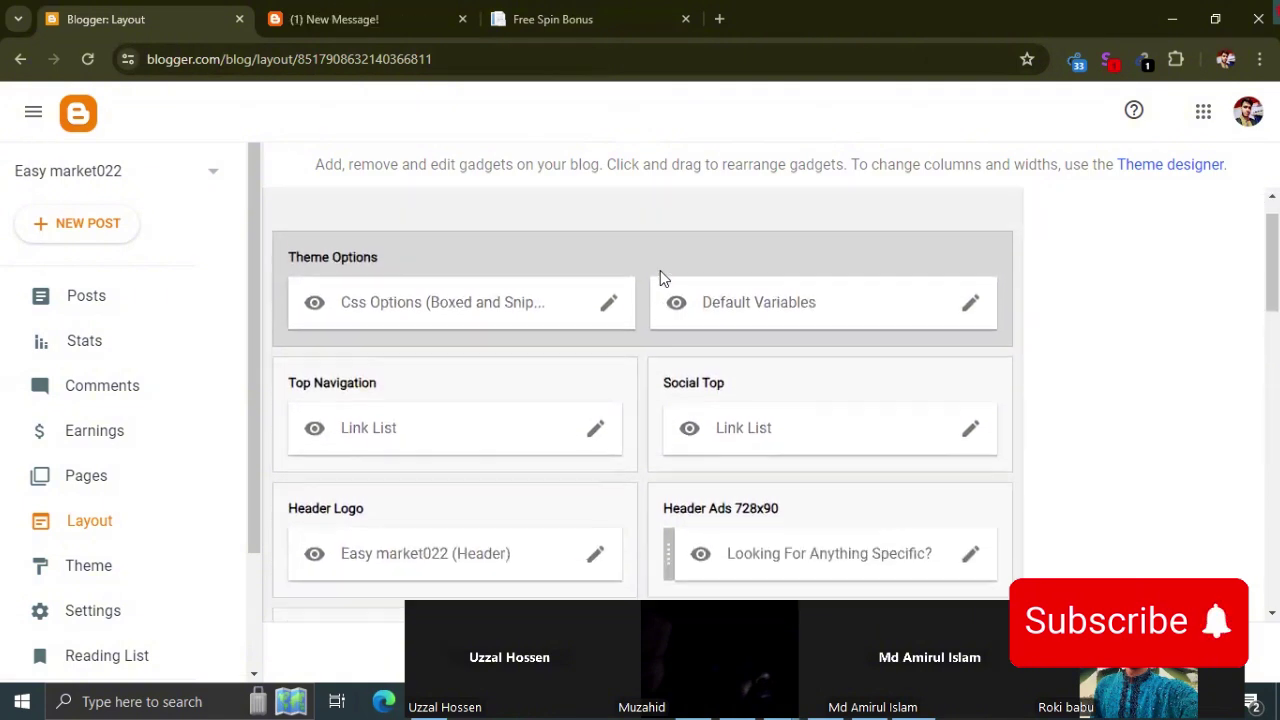
scroll(660, 277, "down", 2)
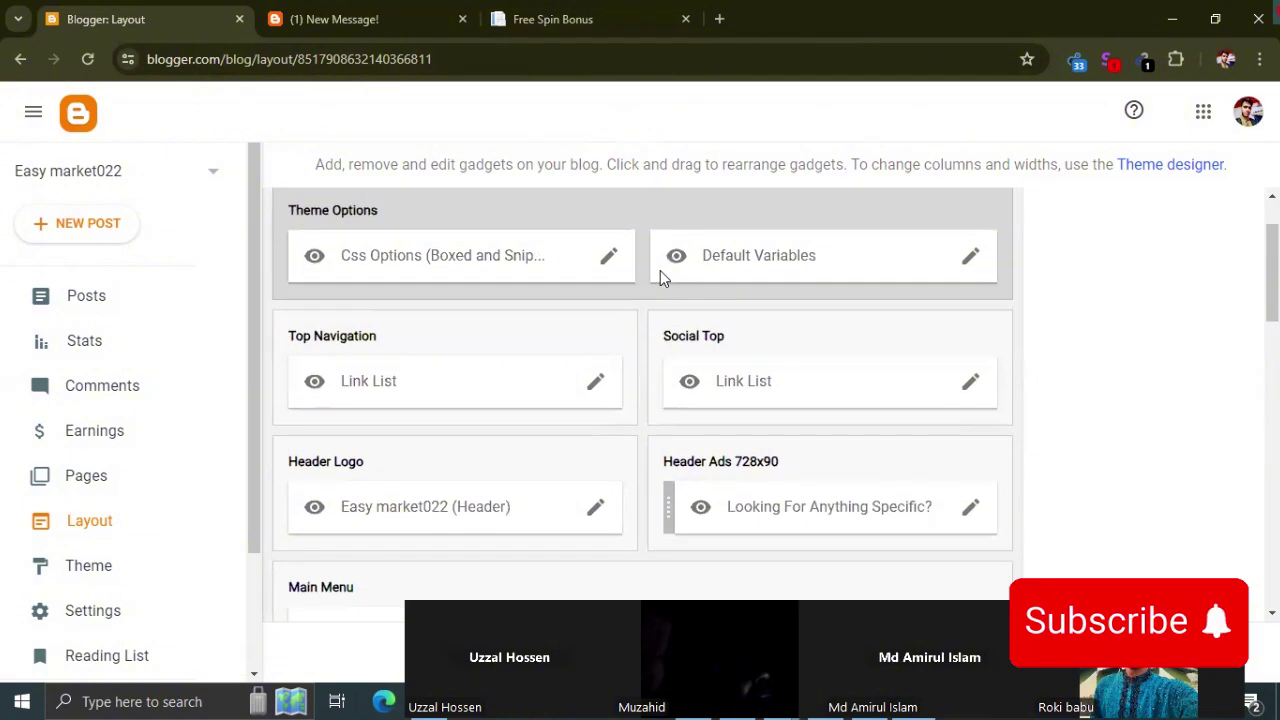
scroll(660, 277, "up", 2)
scroll(660, 277, "down", 2)
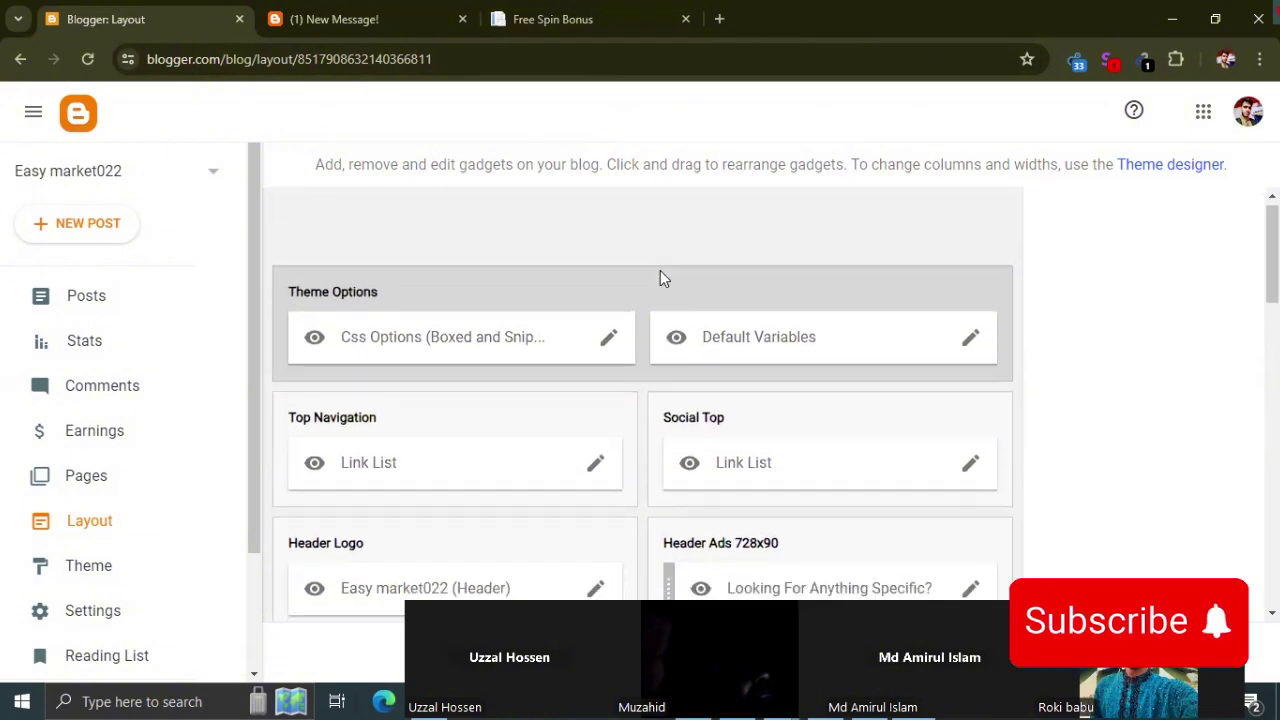
scroll(605, 358, "up", 2)
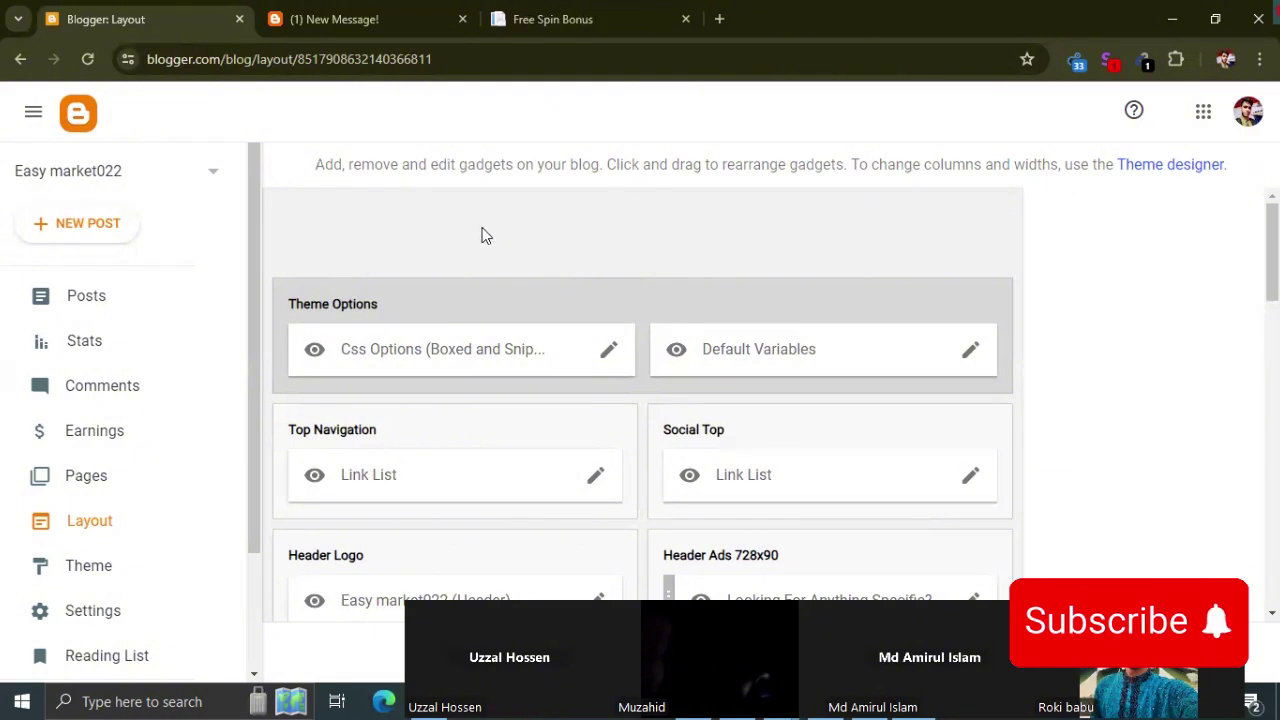
scroll(510, 238, "down", 1)
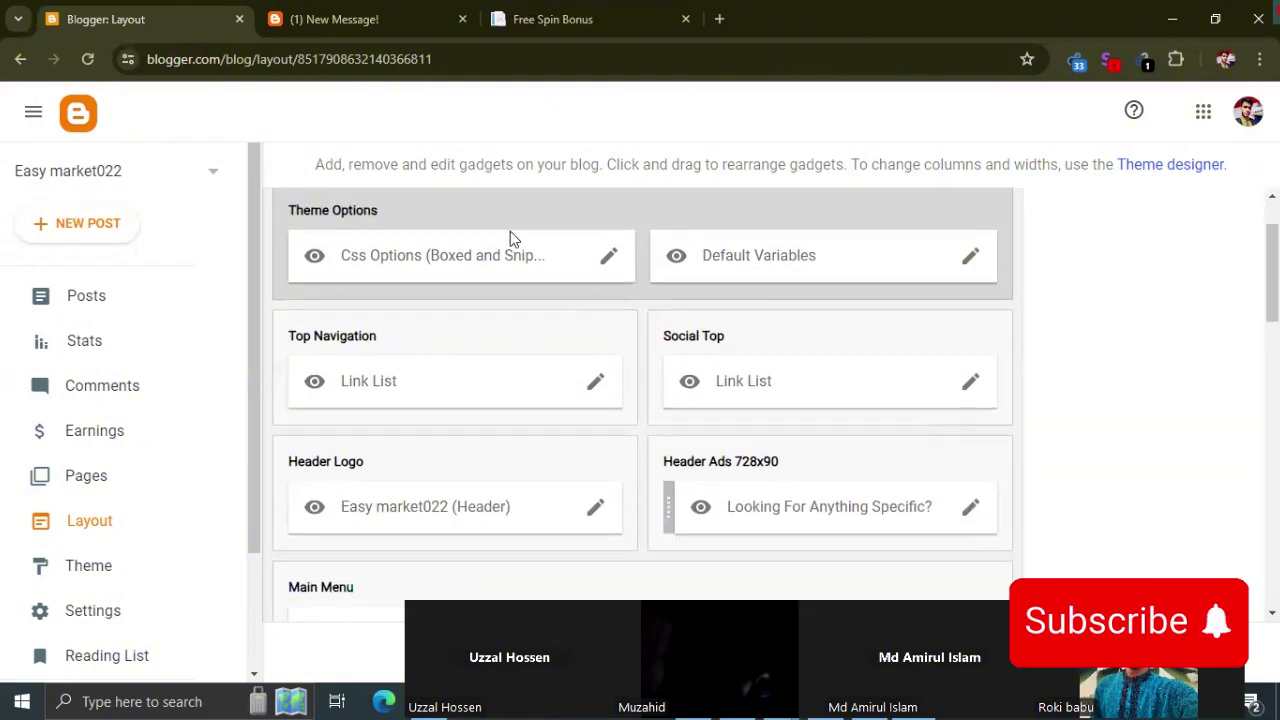
scroll(510, 238, "up", 1)
scroll(510, 233, "down", 8)
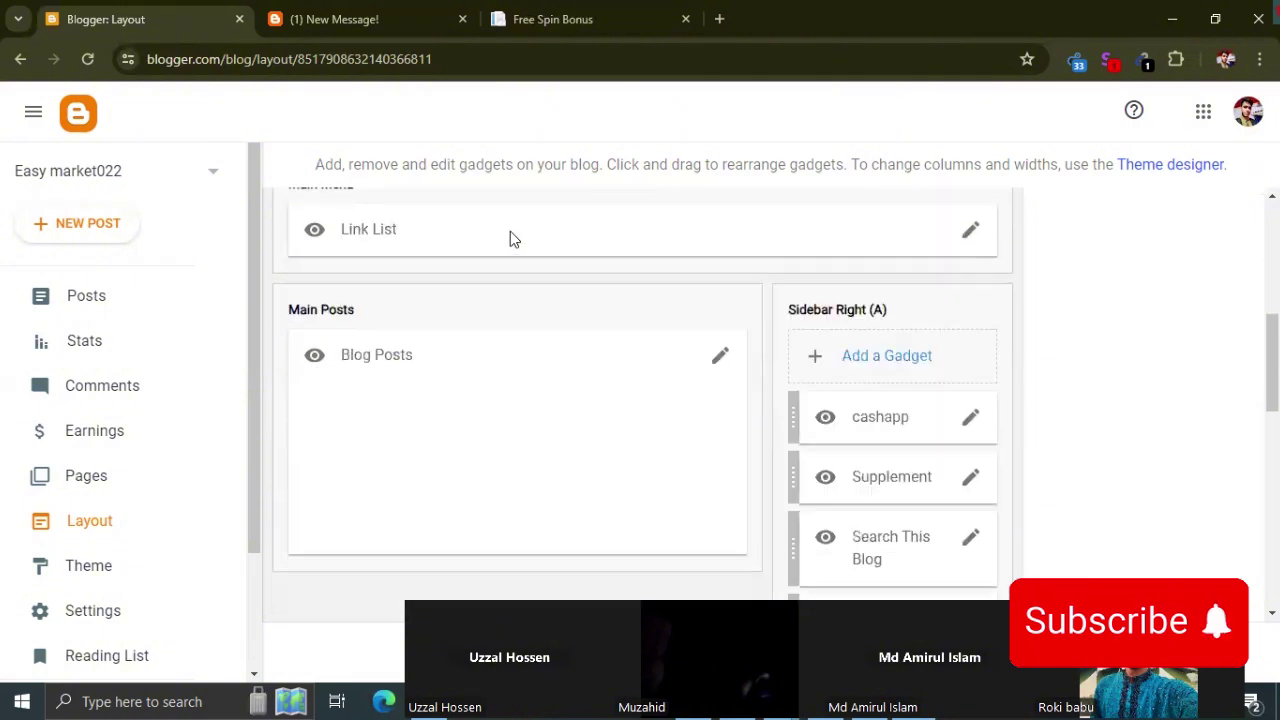
scroll(522, 265, "down", 3)
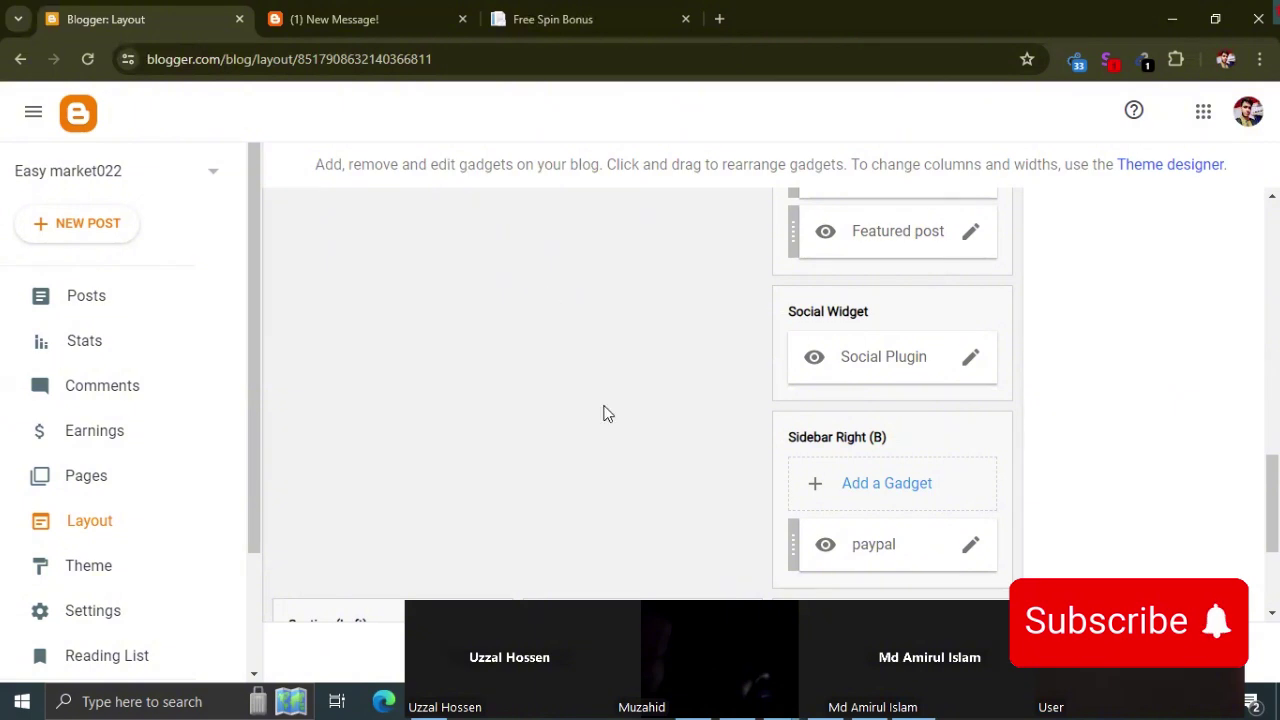
scroll(617, 402, "up", 3)
scroll(632, 396, "up", 10)
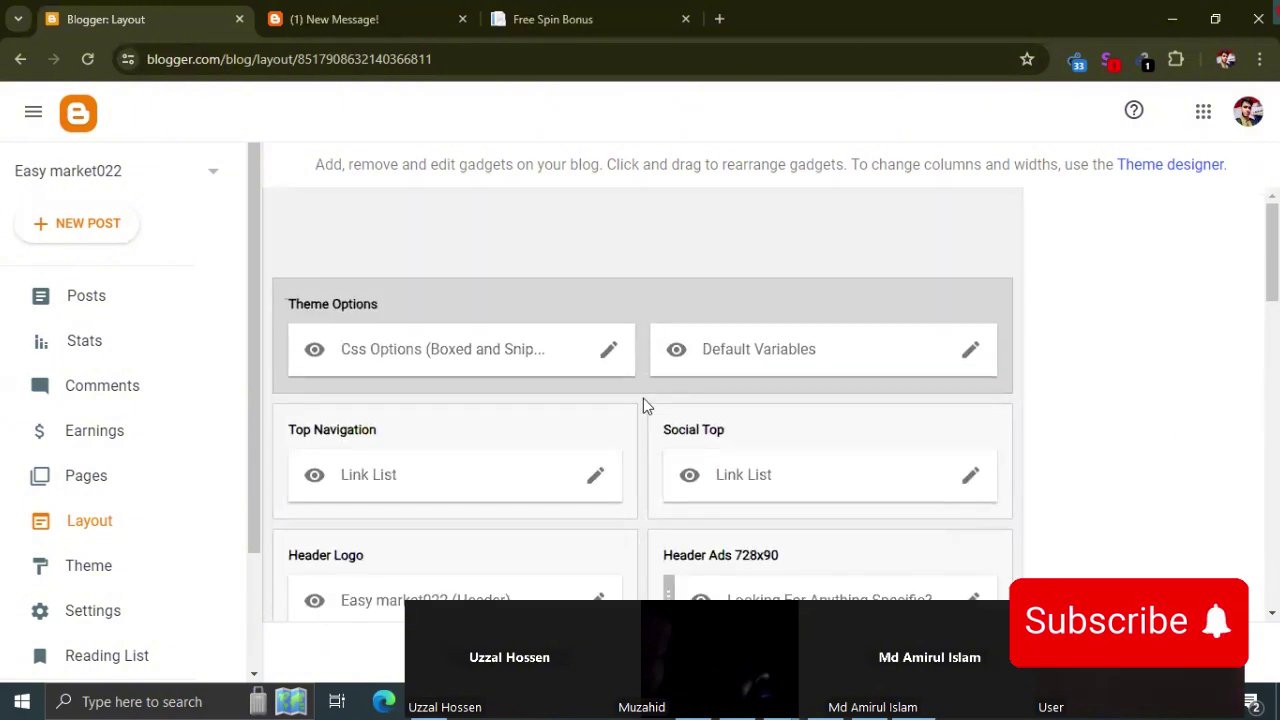
scroll(645, 400, "down", 1)
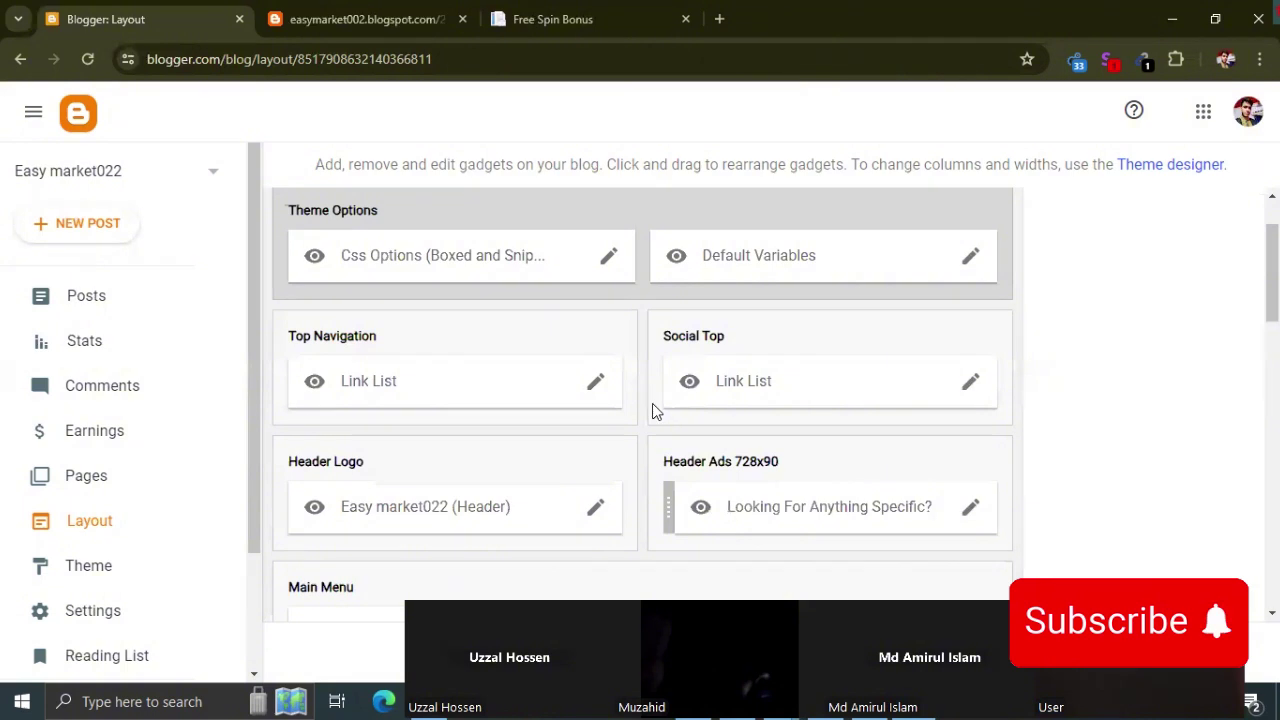
scroll(652, 403, "down", 2)
scroll(654, 403, "up", 3)
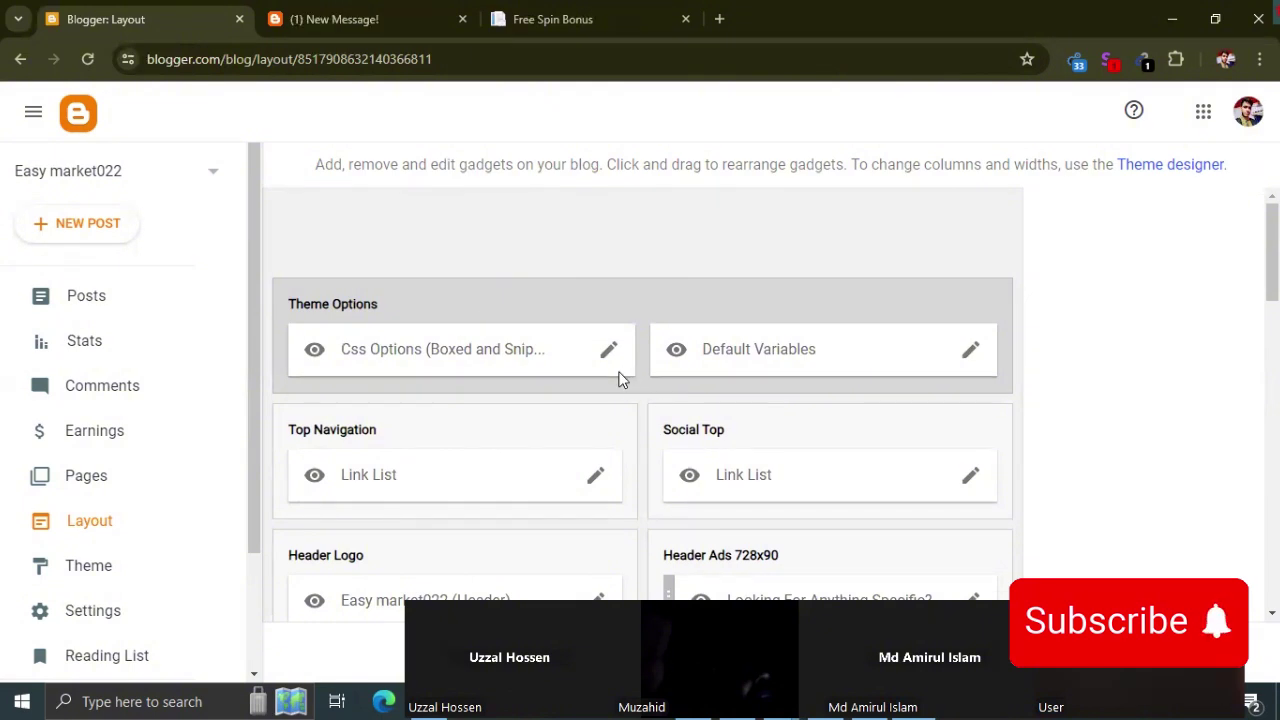
scroll(603, 377, "down", 2)
scroll(604, 378, "up", 2)
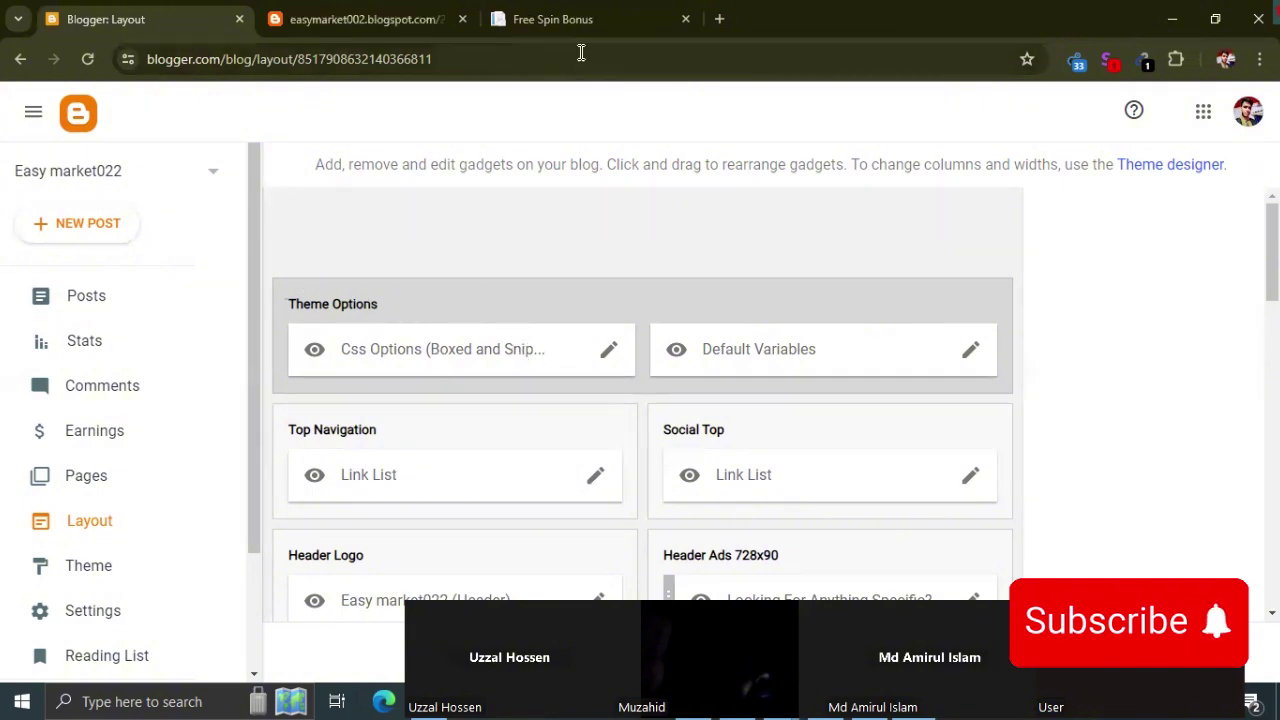
Search the web for google trends in a new browser tab and open the Google Trends site
left_click(719, 18)
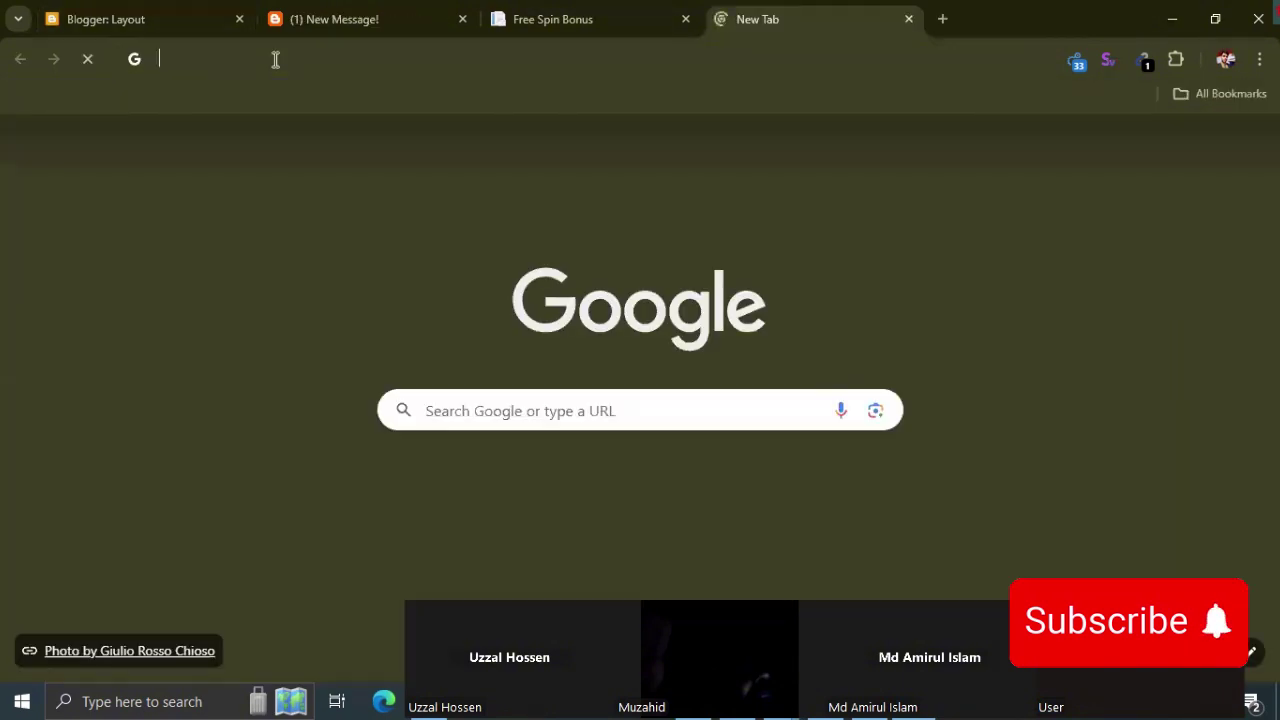
left_click(275, 60)
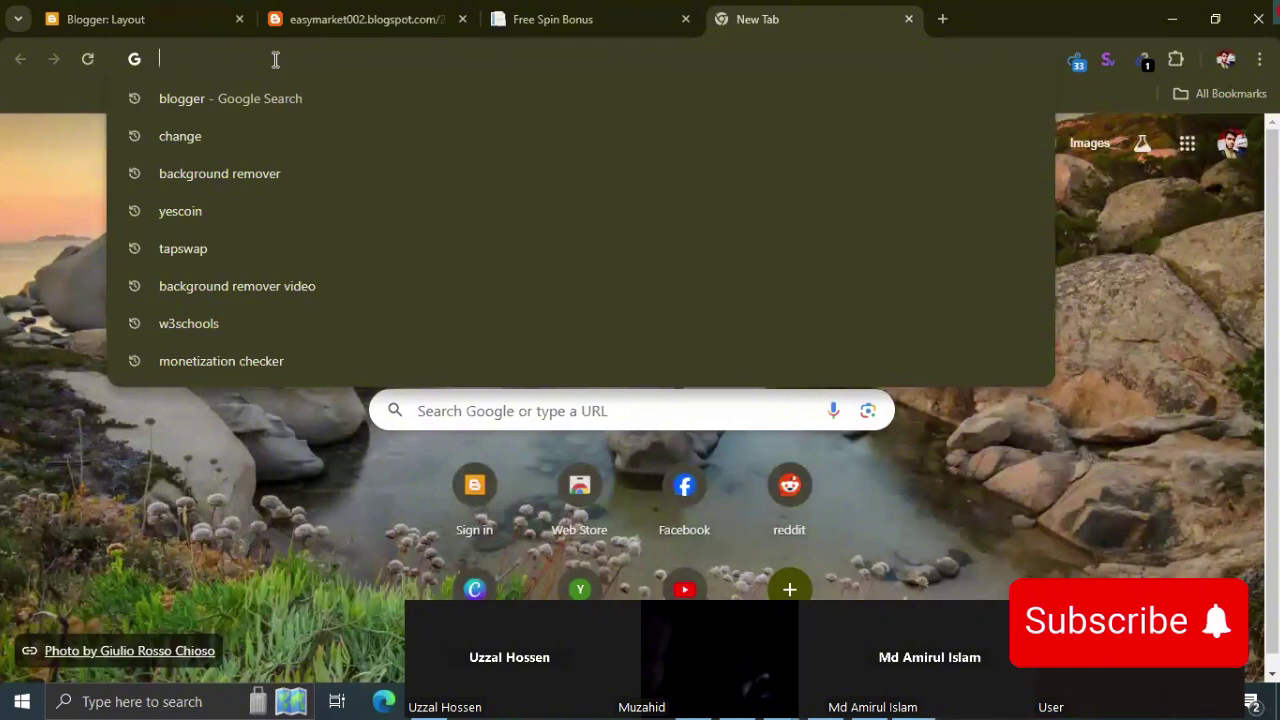
type("goo")
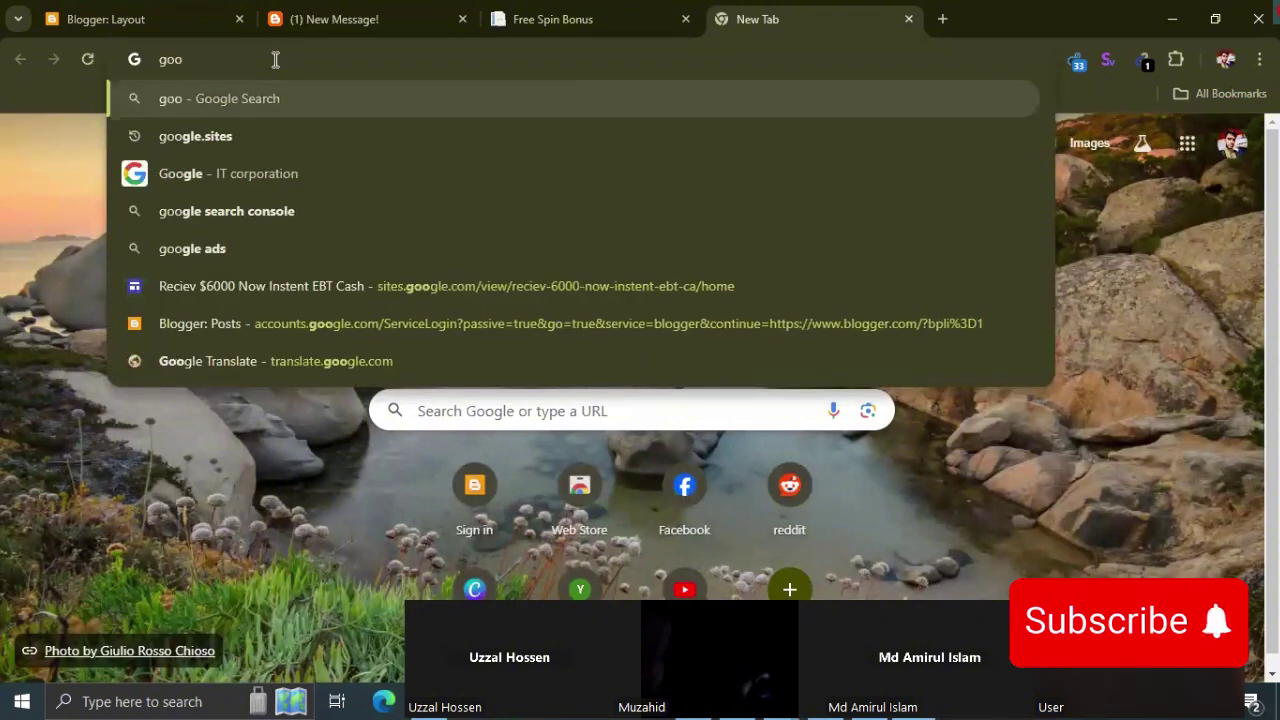
type("gle")
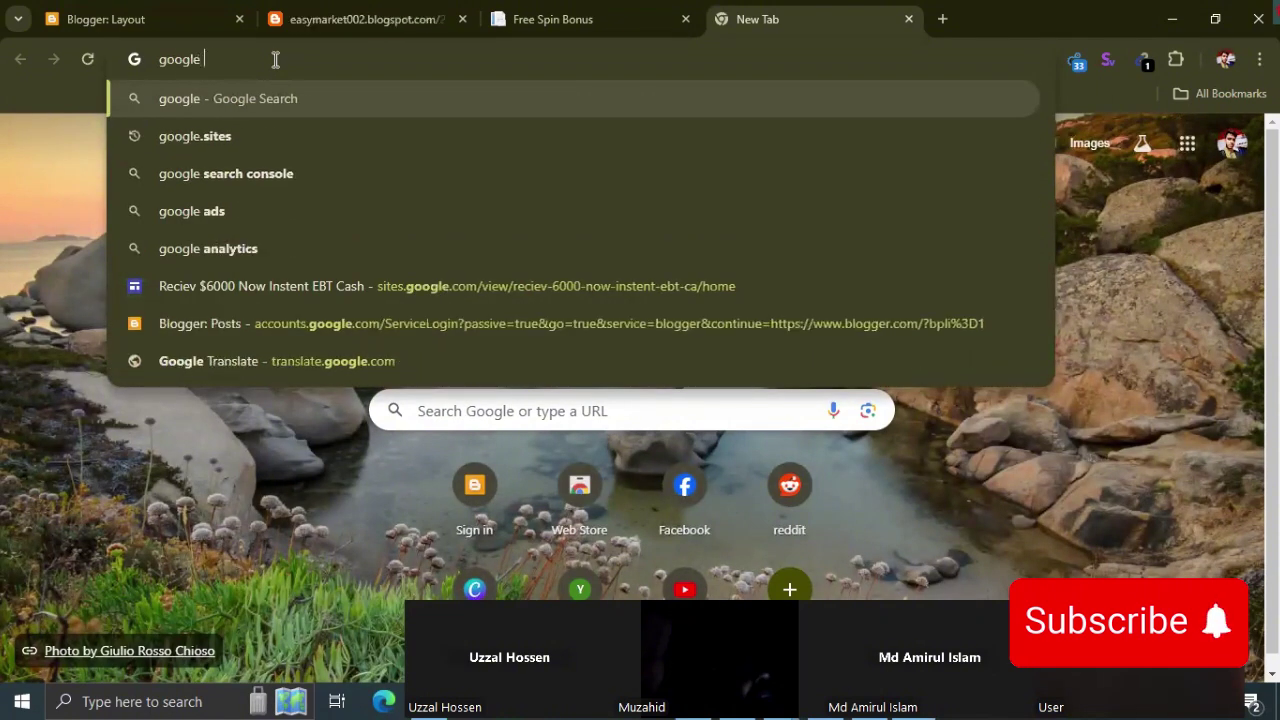
type(" t")
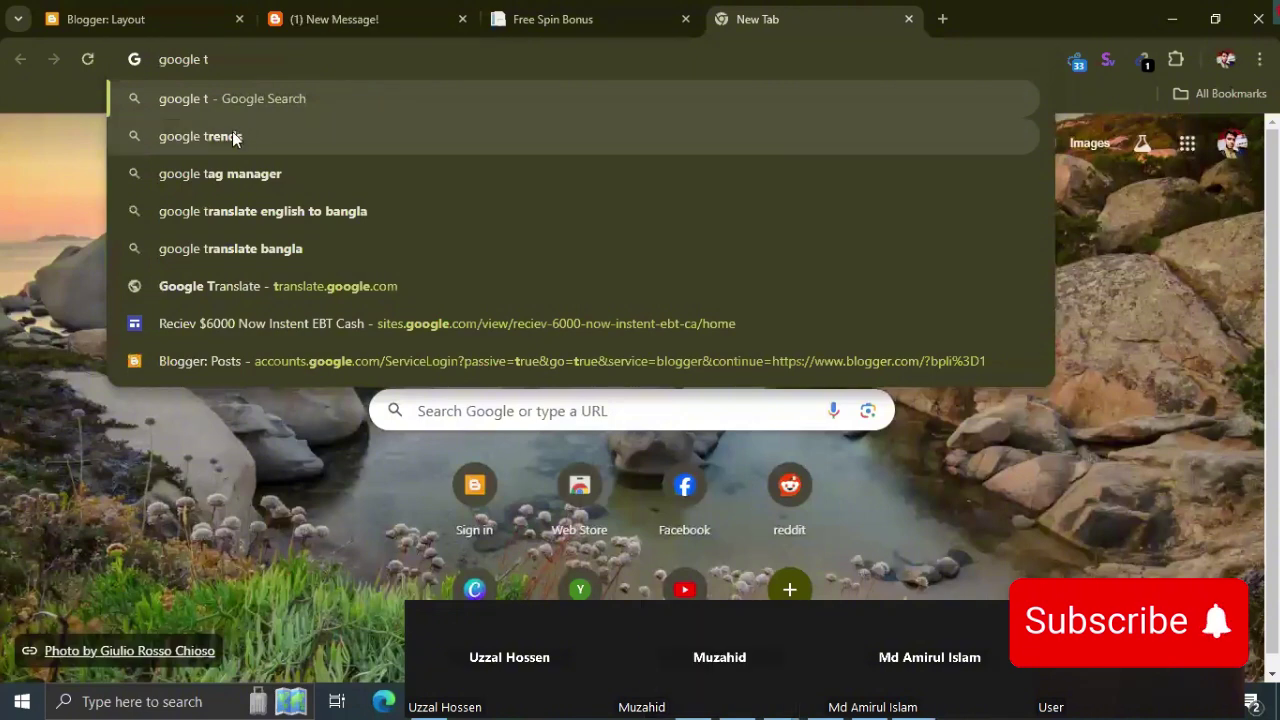
left_click(231, 136)
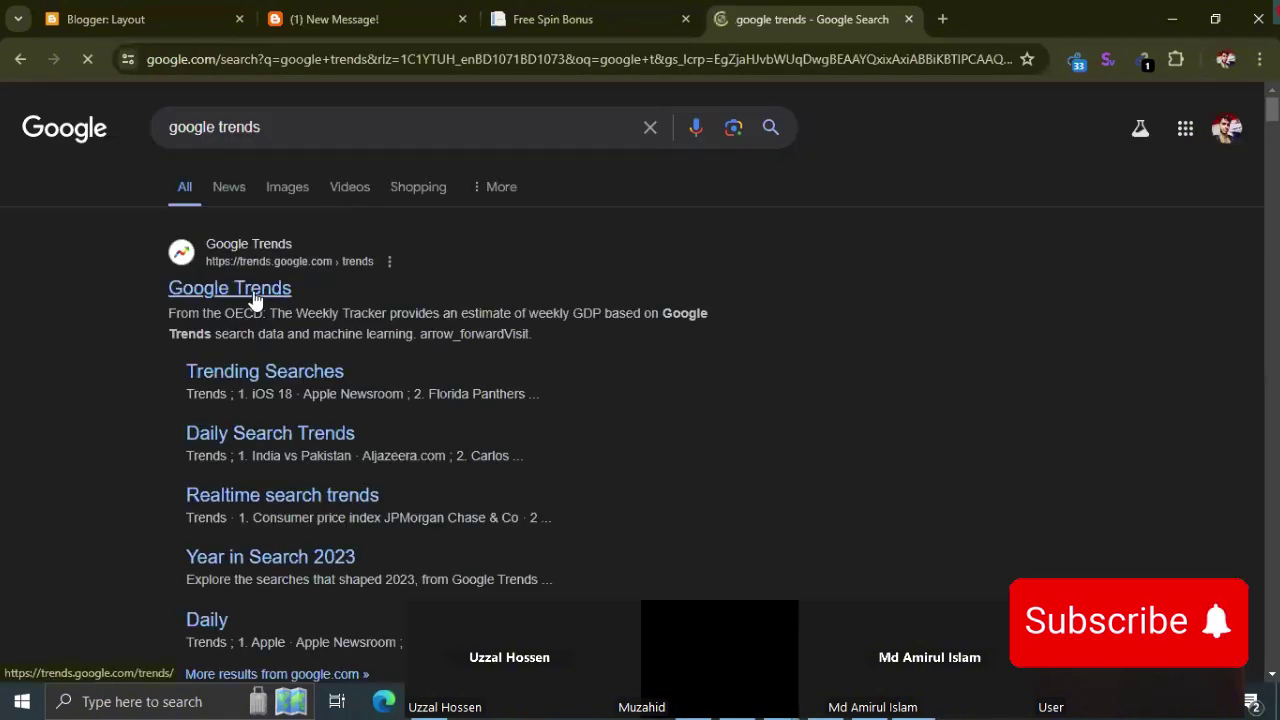
left_click(255, 292)
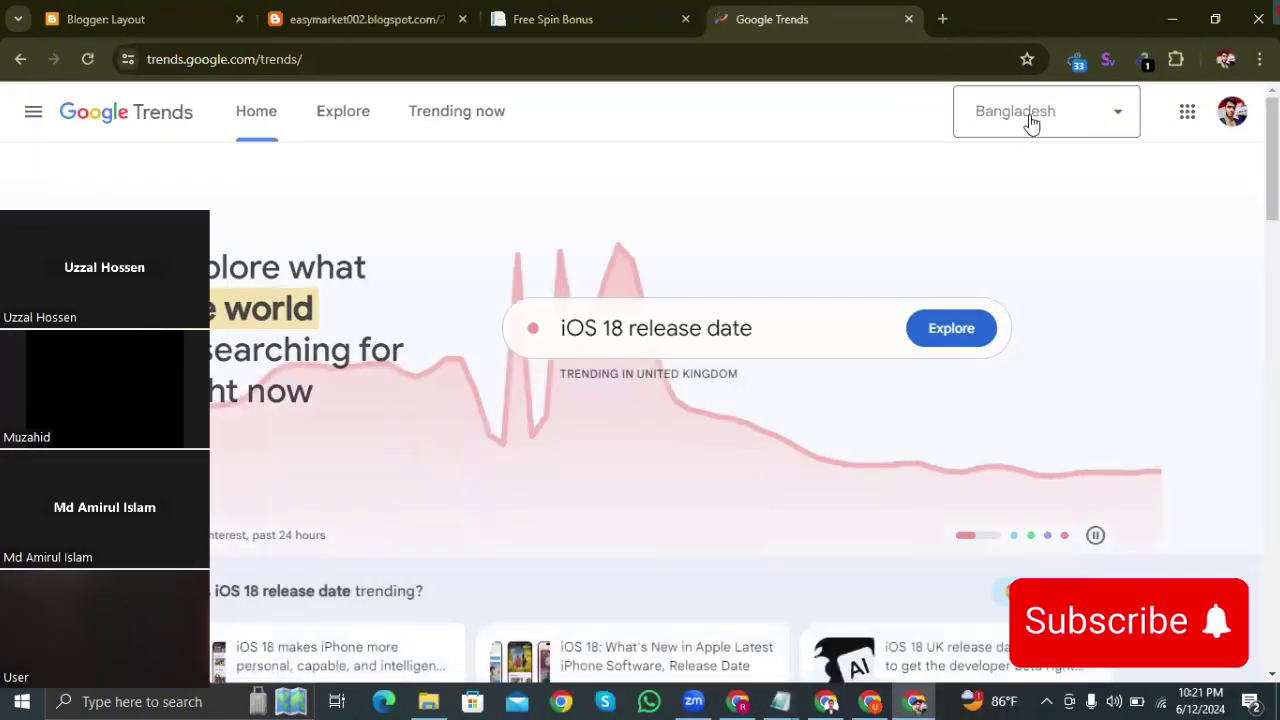
Set the Google Trends home page country to Germany
left_click(1120, 118)
scroll(1020, 488, "down", 2)
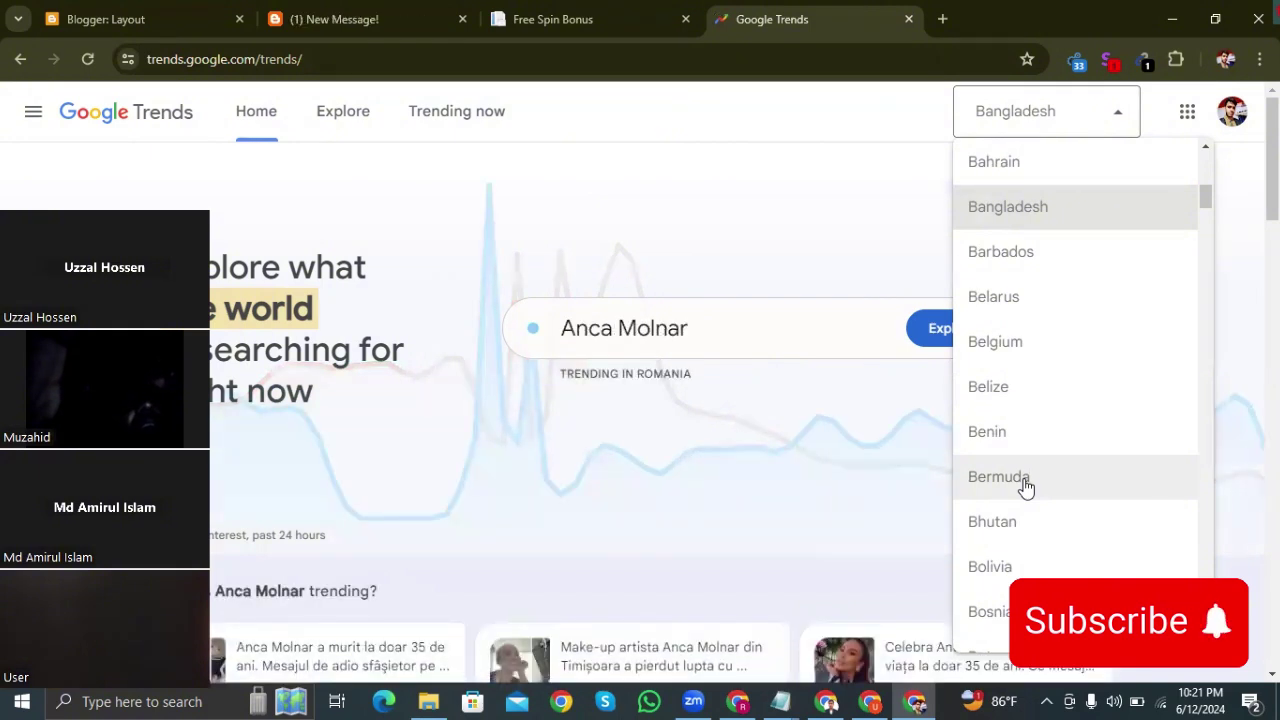
key("g")
scroll(1034, 349, "down", 1)
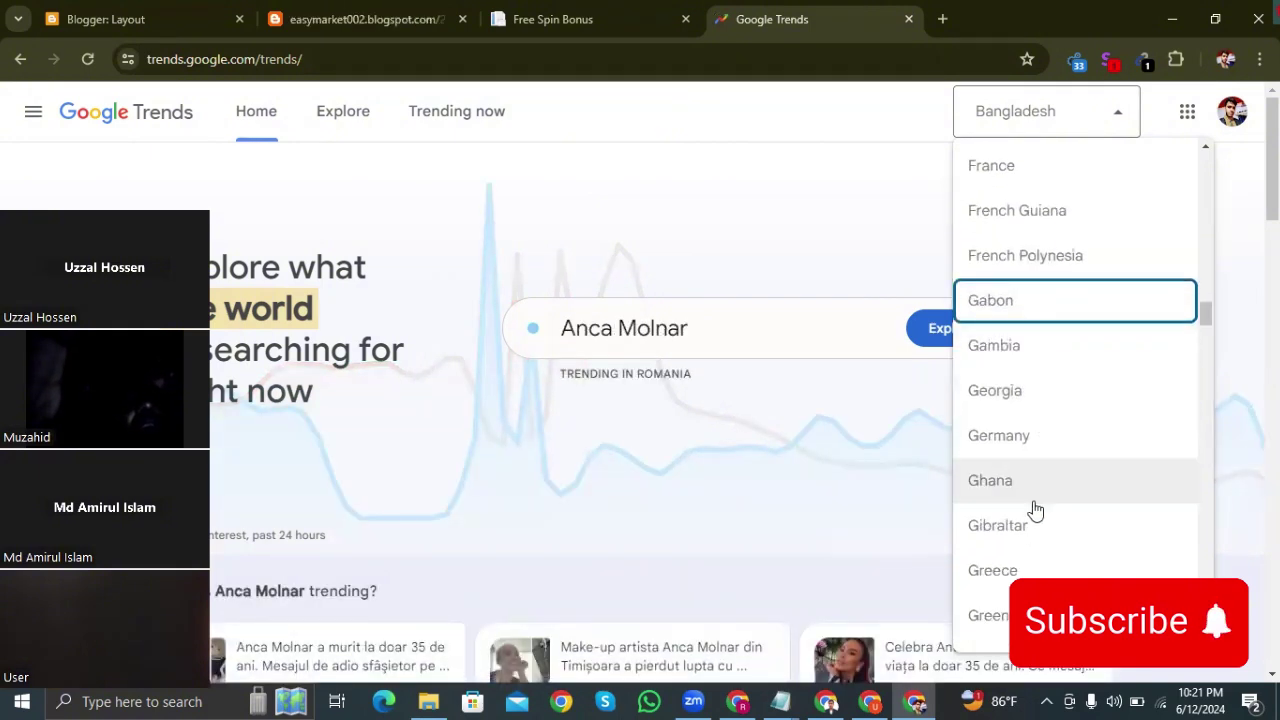
left_click(1018, 434)
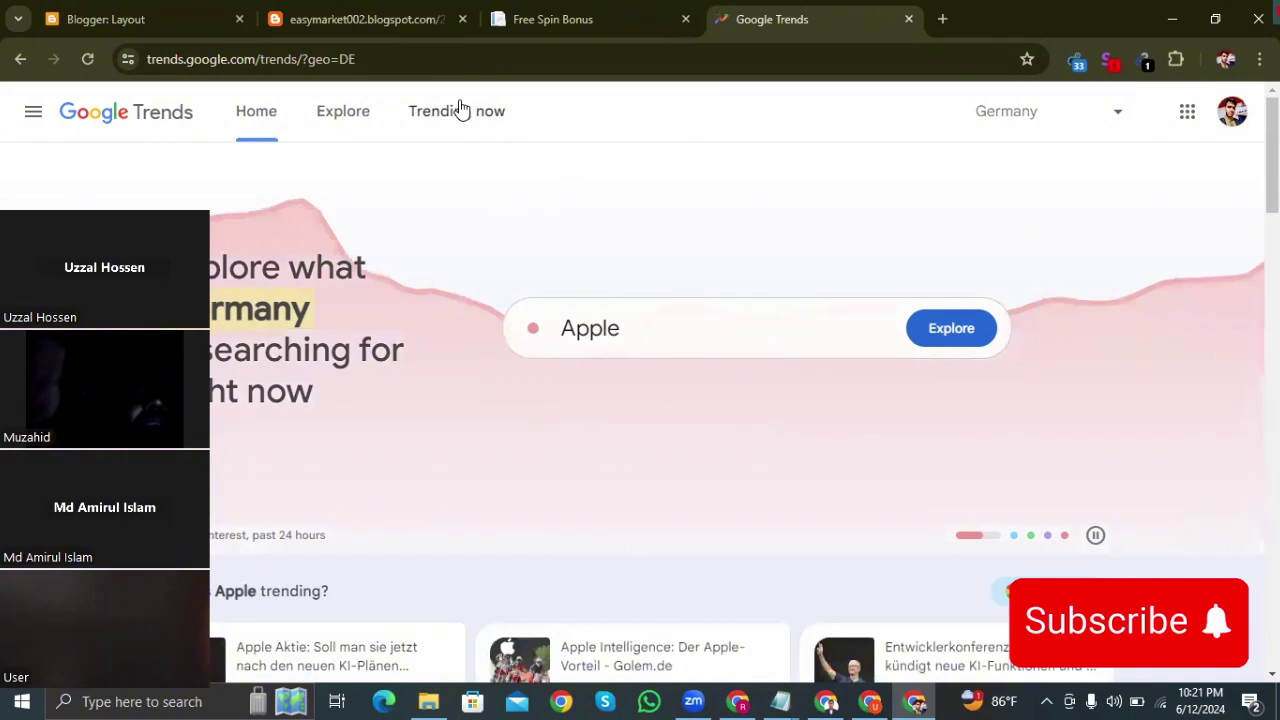
Open the Trending now page for Germany and look through the daily search trends and their search volumes
left_click(461, 110)
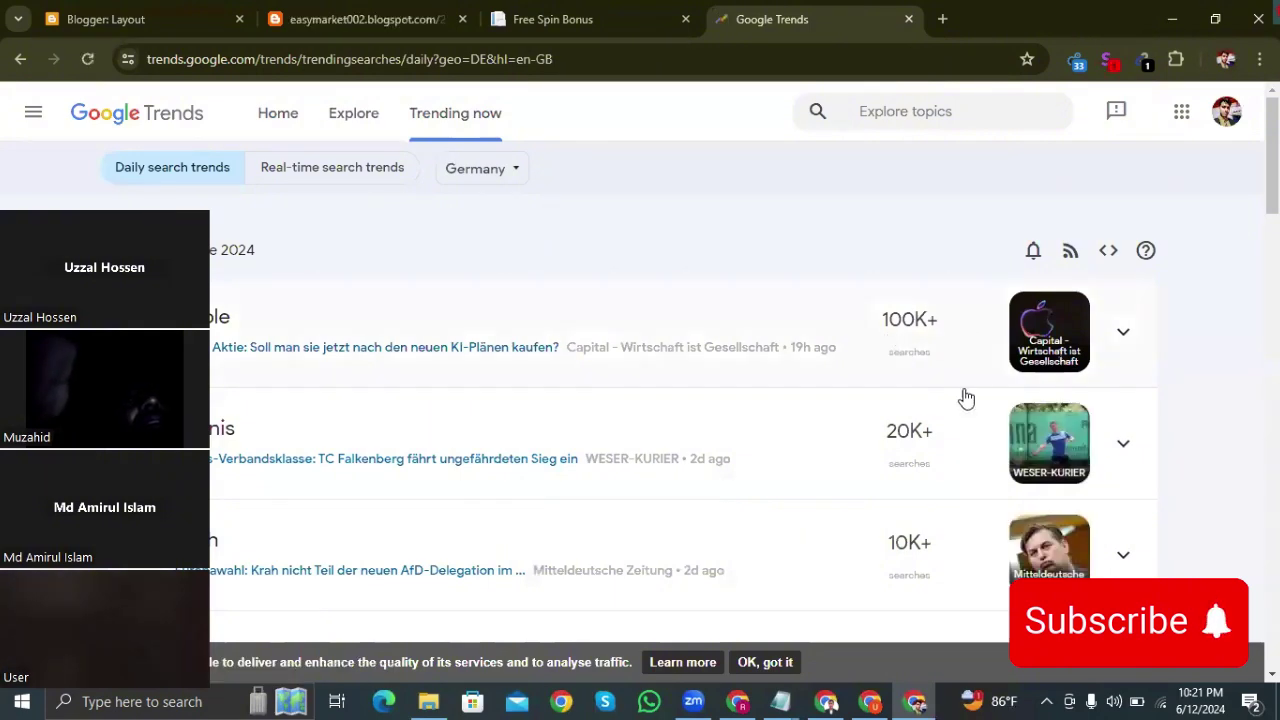
scroll(906, 420, "down", 2)
scroll(903, 397, "up", 2)
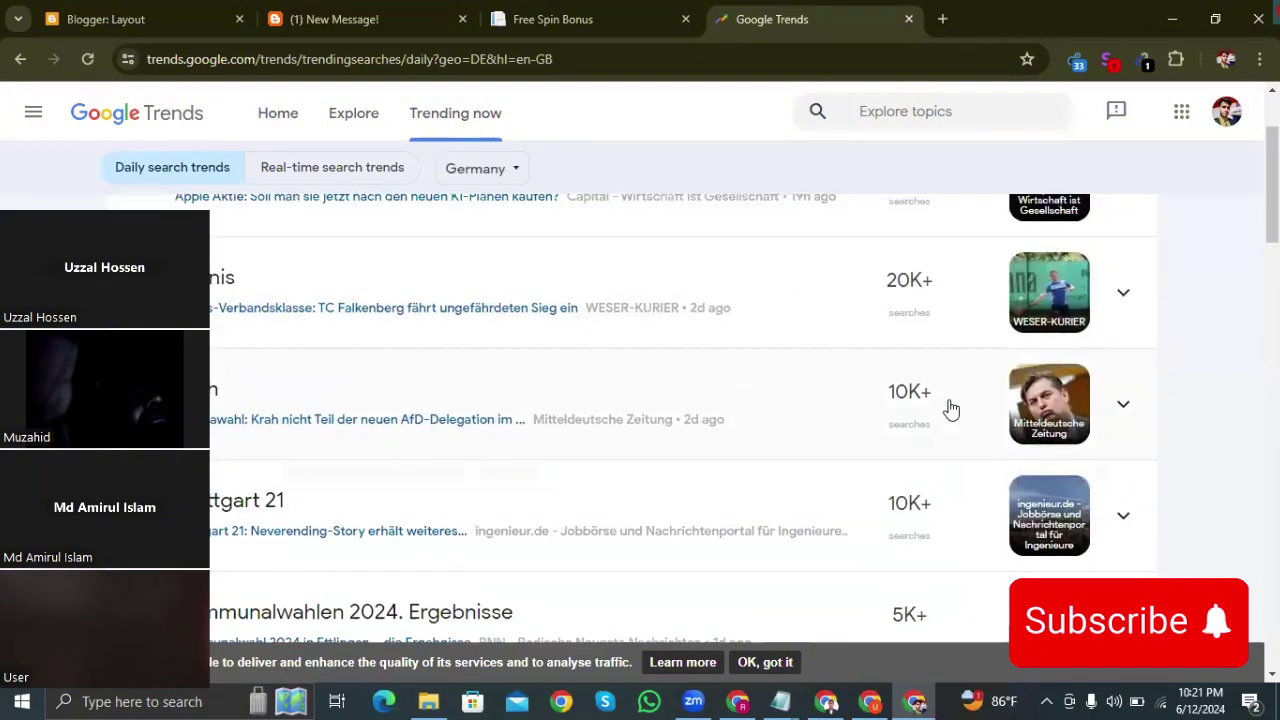
scroll(793, 418, "up", 1)
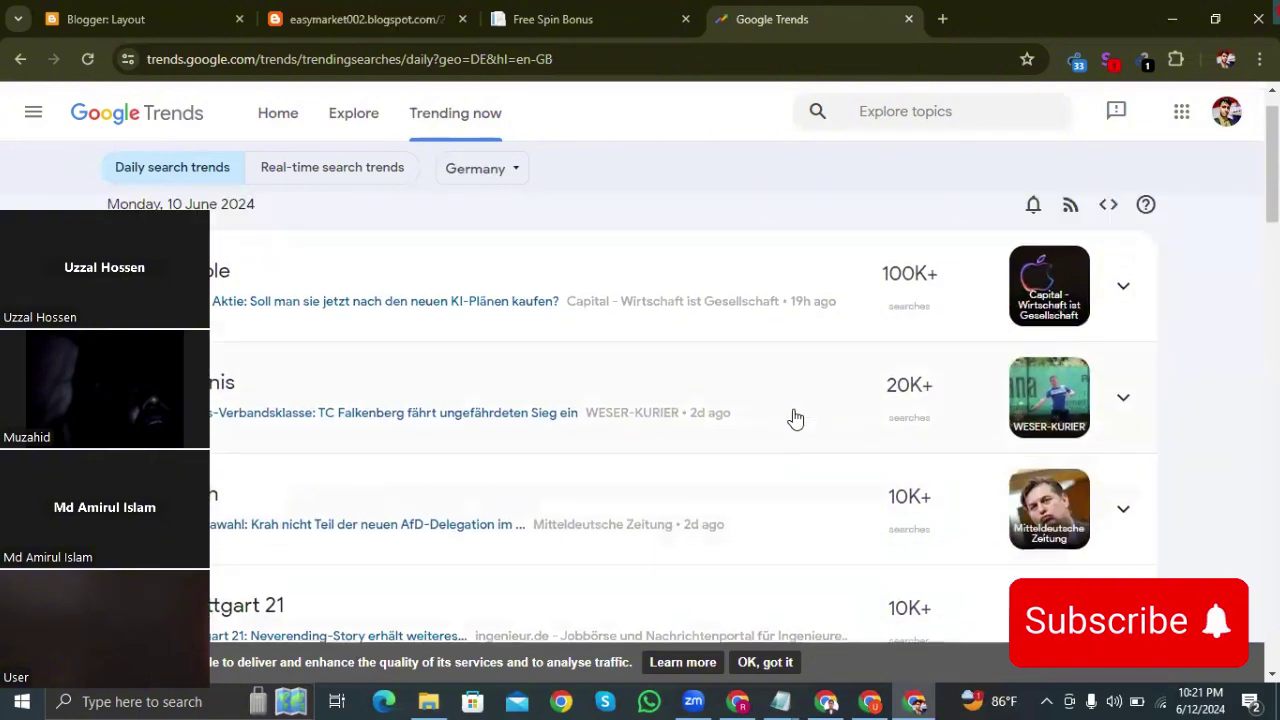
scroll(829, 383, "down", 2)
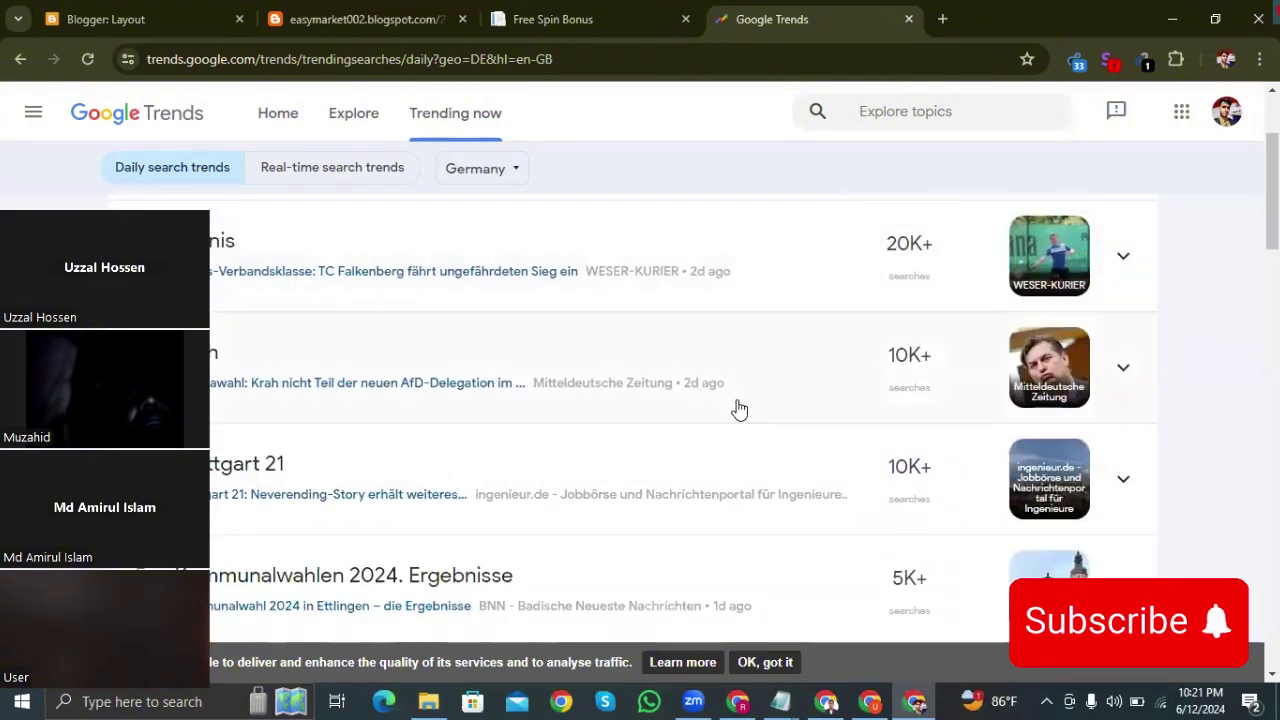
scroll(740, 405, "up", 2)
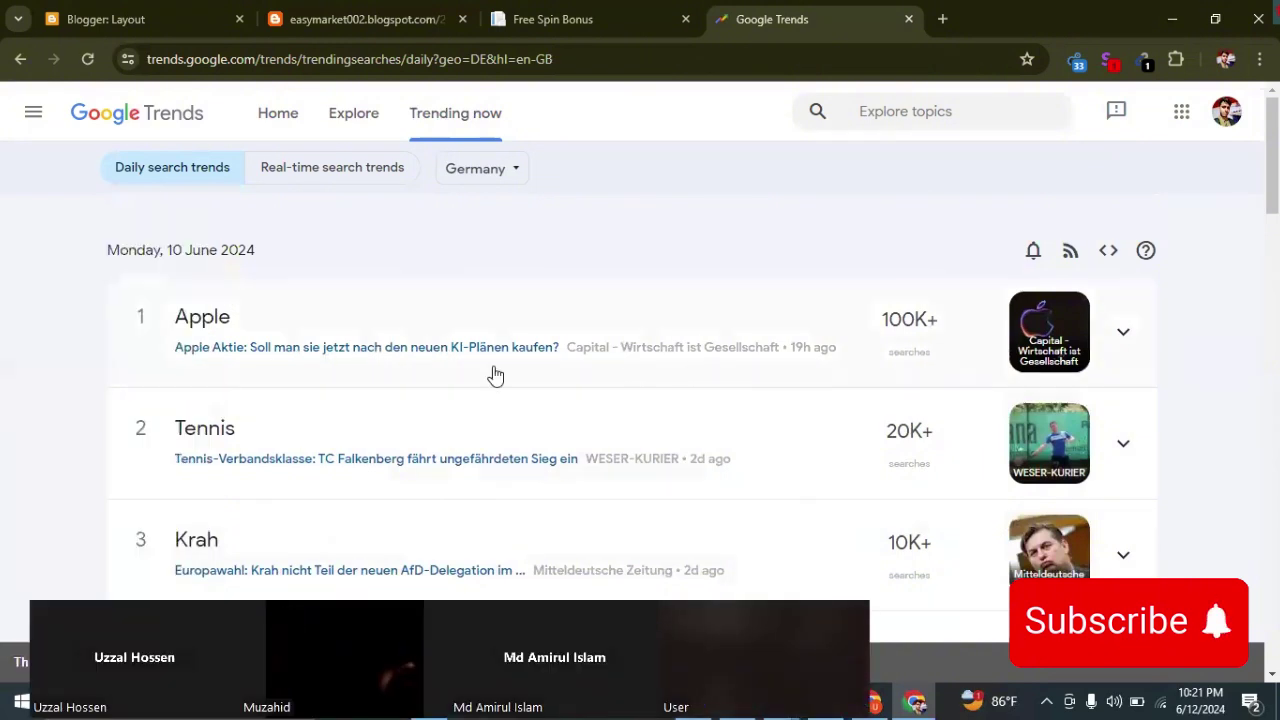
Open the Capital article under the Apple trend in a new tab, translate it to English and choose the subscription option in its consent notice
right_click(375, 348)
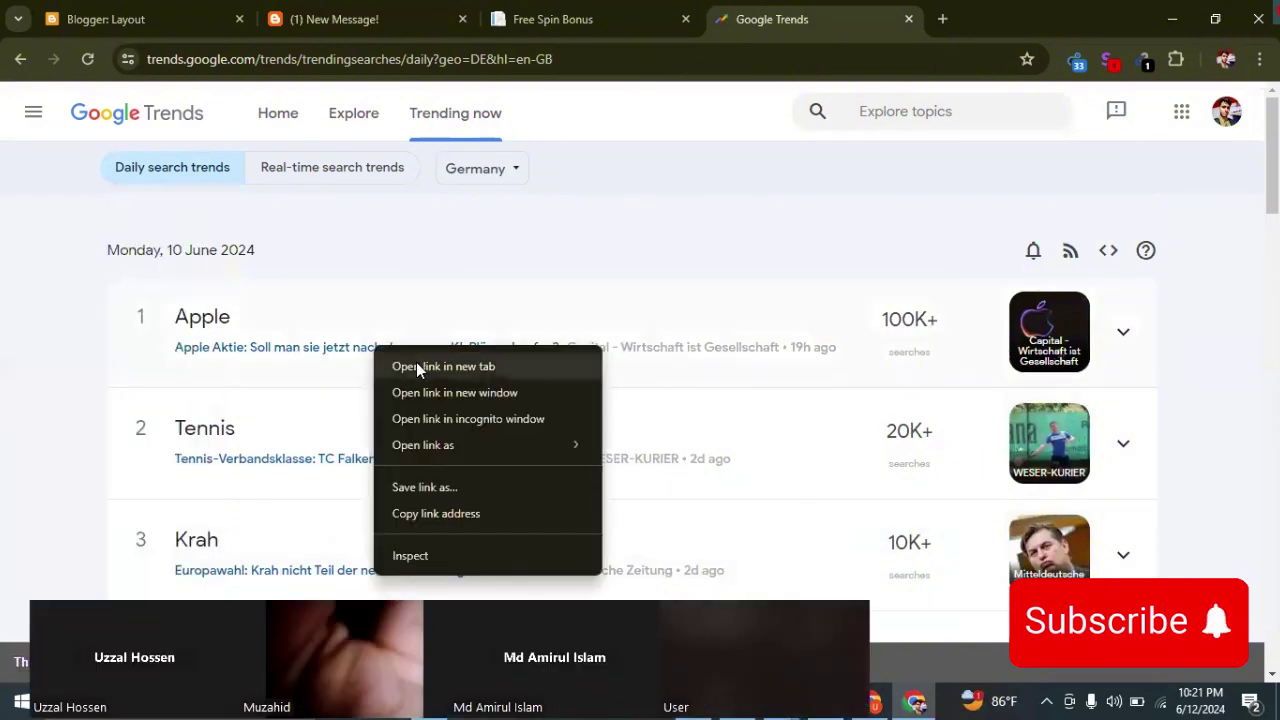
left_click(416, 364)
left_click(910, 24)
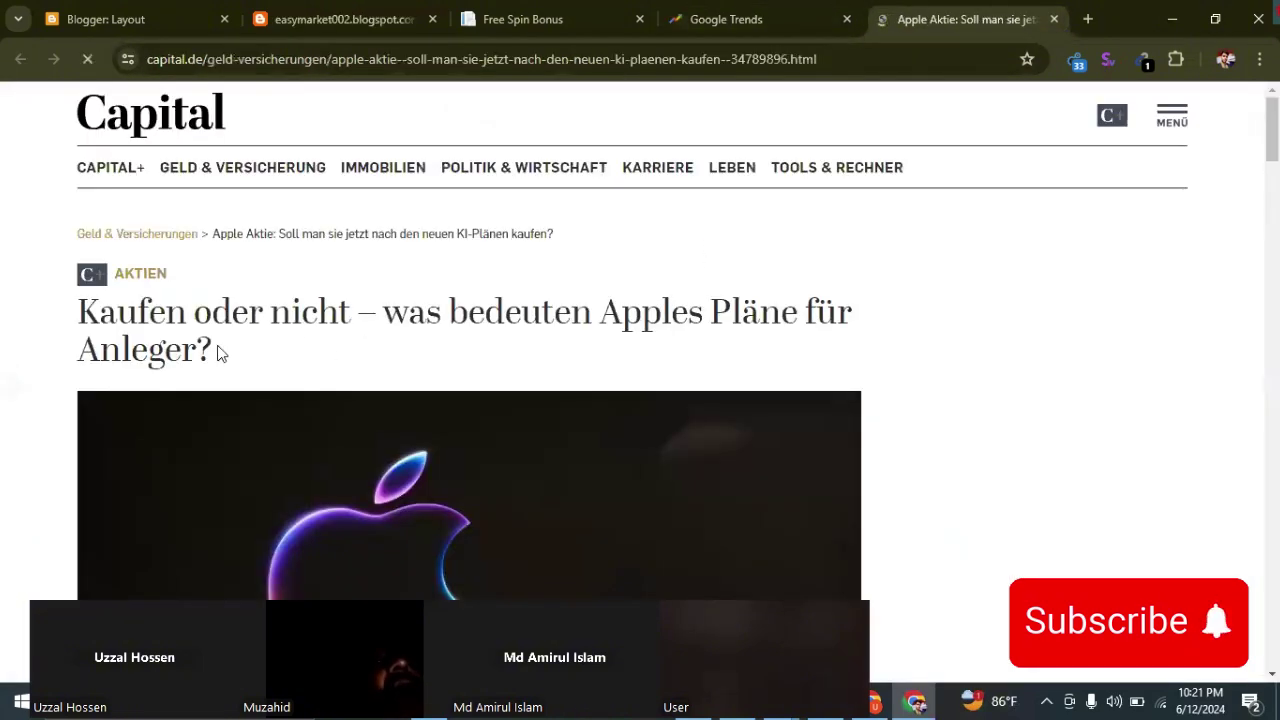
left_click(899, 97)
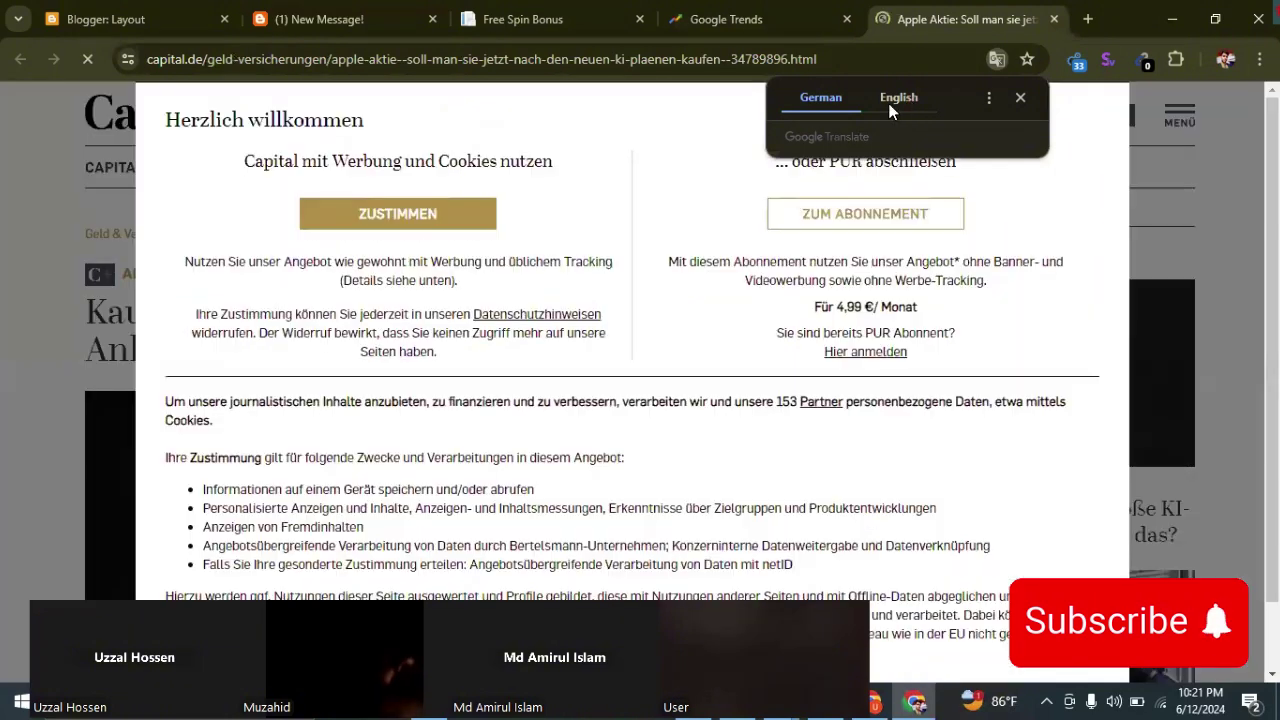
left_click(1021, 98)
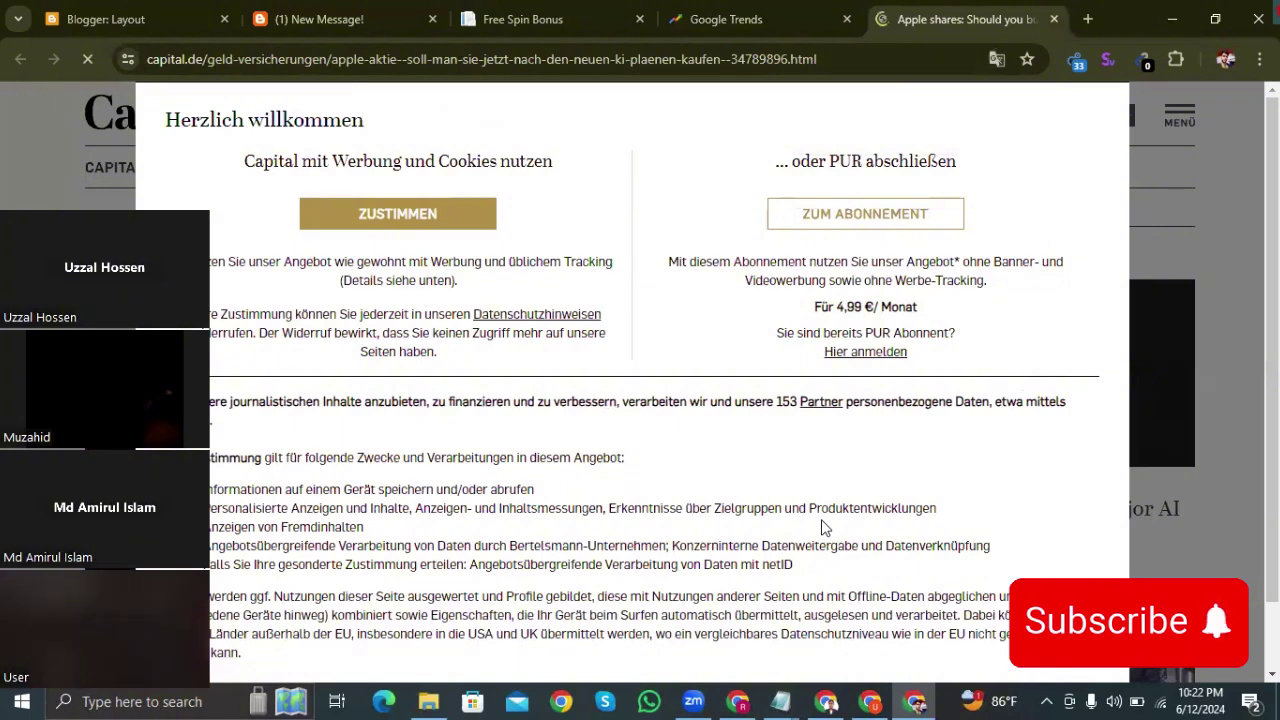
left_click(884, 222)
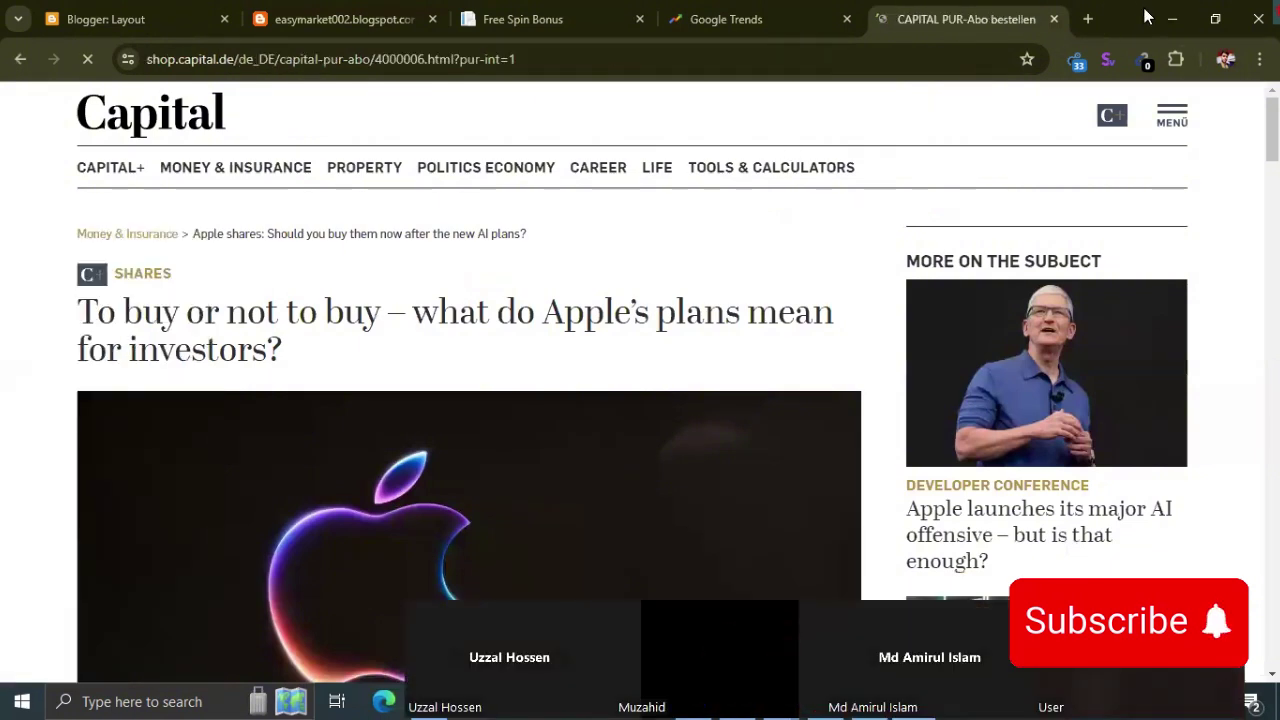
Start a new post on the Easy market022 blog and place the cursor in its title
left_click(182, 19)
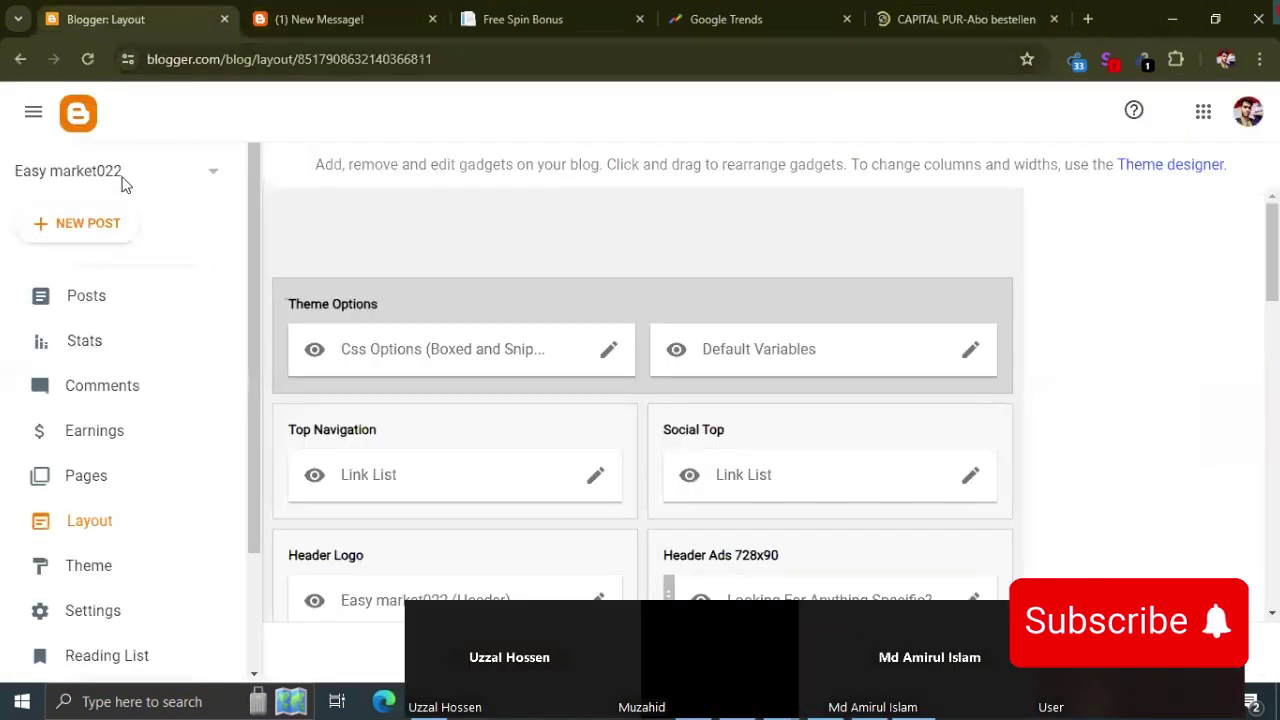
left_click(110, 238)
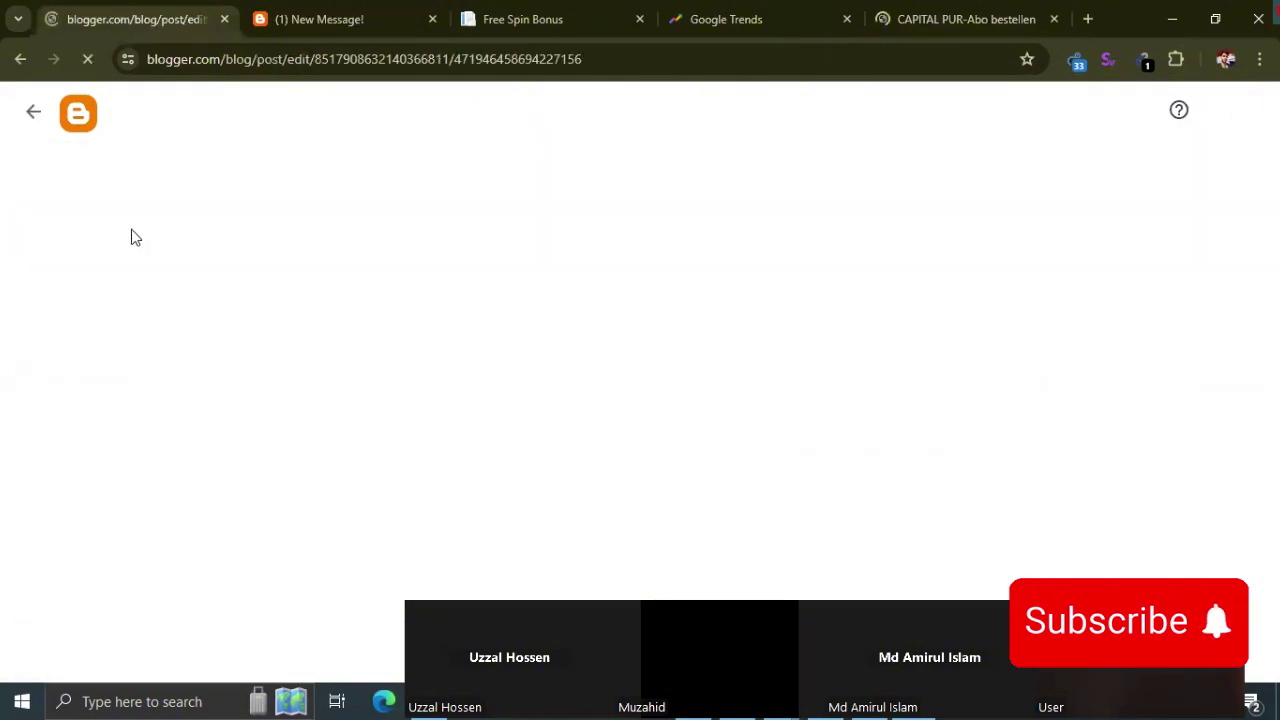
left_click(69, 196)
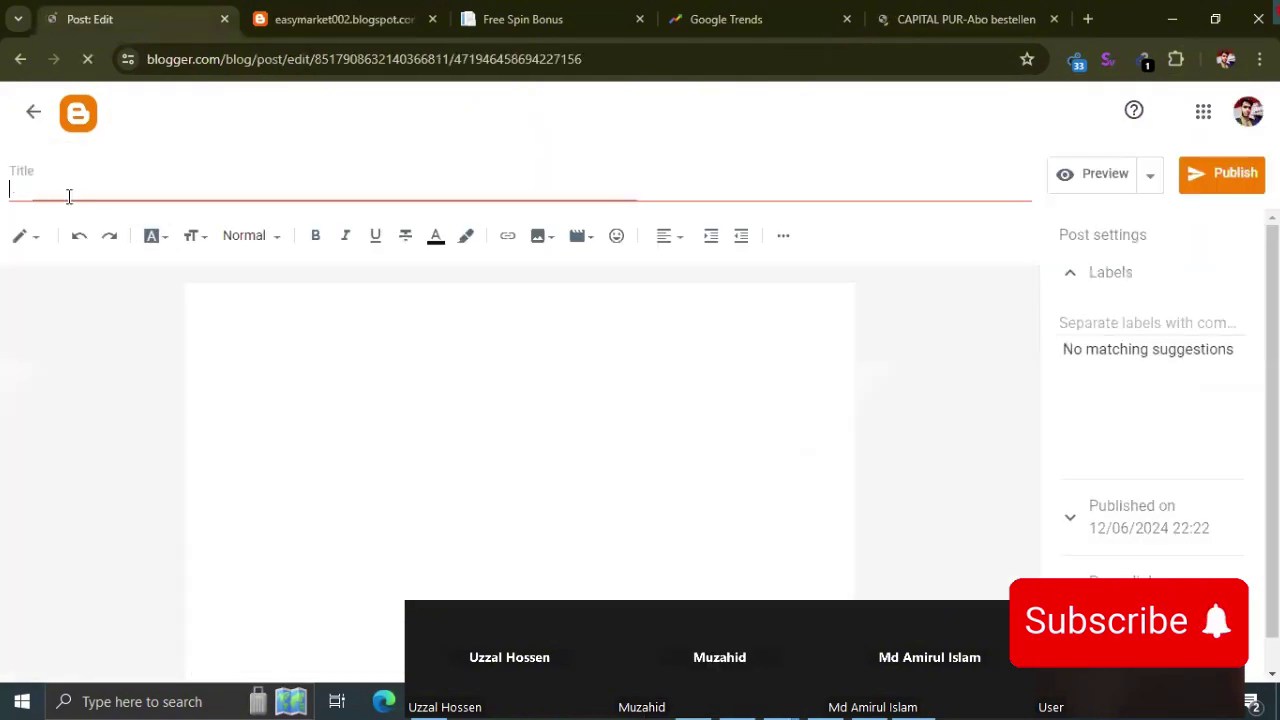
type("<script type='text/javascript' src='//pl23218708.highrevenuenetwork.com/3c/36/ed/3c36ed1da3728f3dbb03badd56f52967.js'></script>")
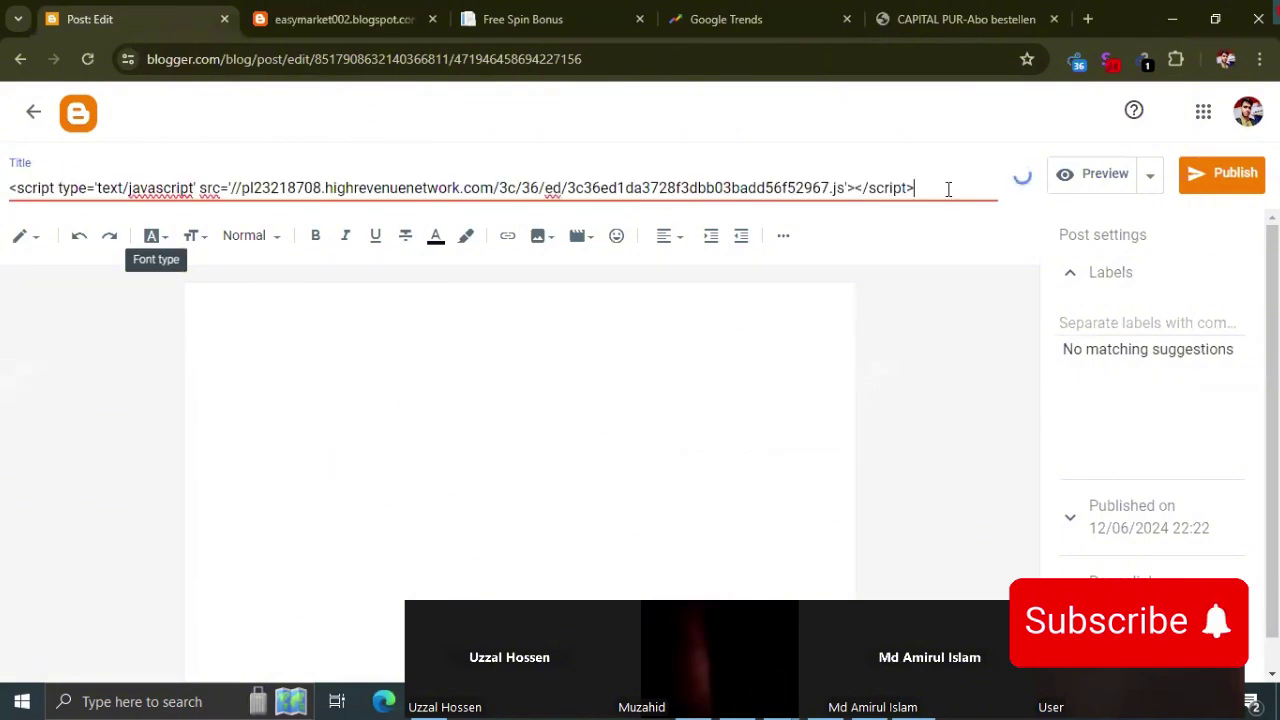
left_click_drag(949, 187, 2, 205)
key("BackSpace")
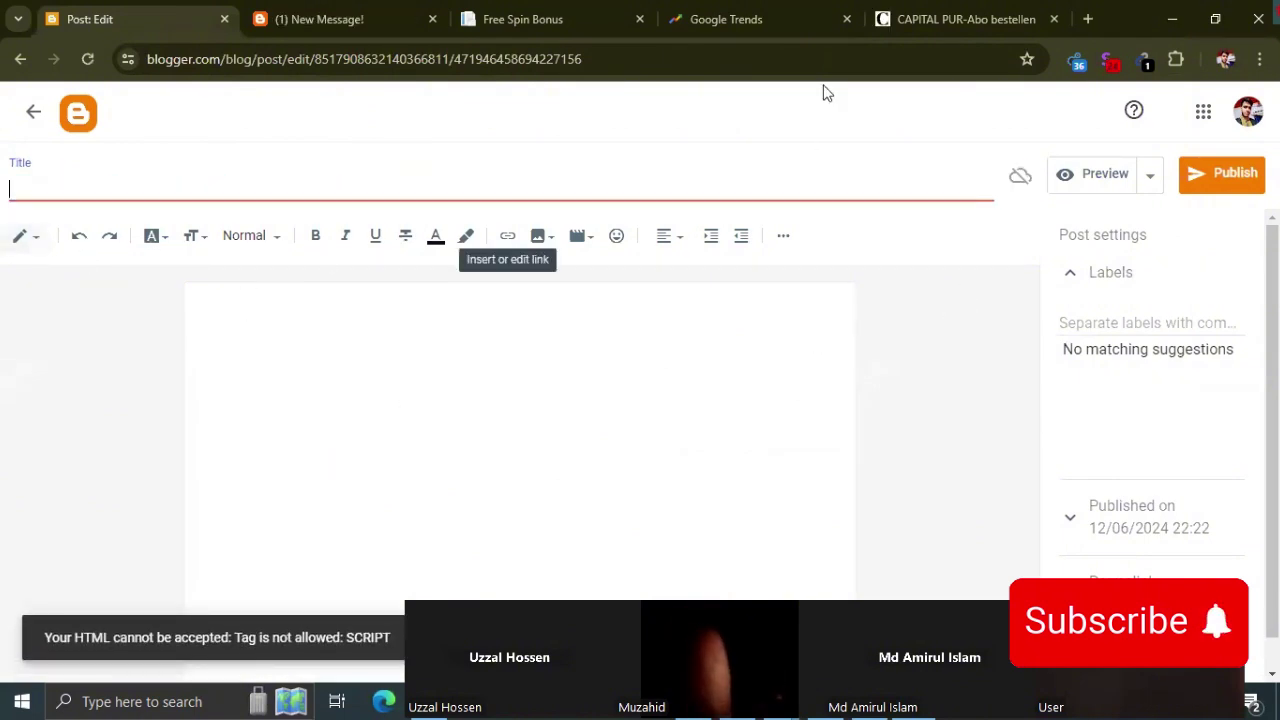
Switch to the Capital site, look over the CAPITAL PUR subscription page and go back to the Apple article
left_click(726, 21)
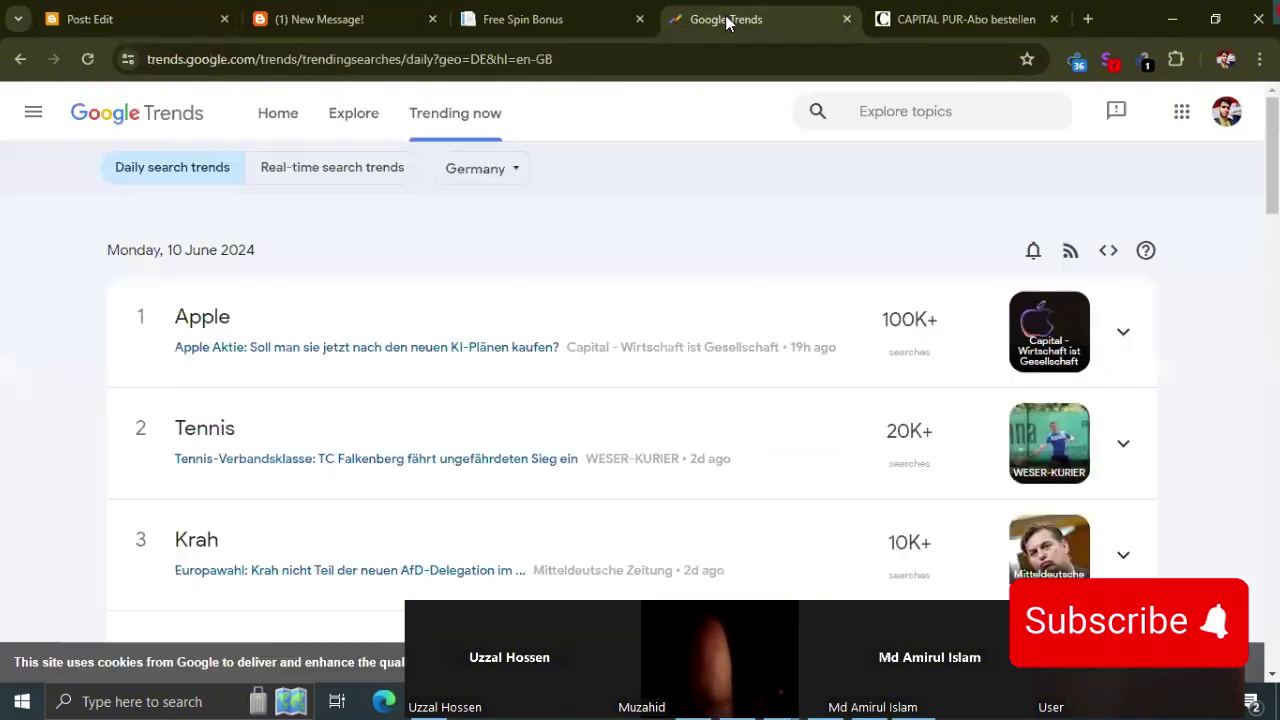
left_click(955, 20)
left_click(959, 158)
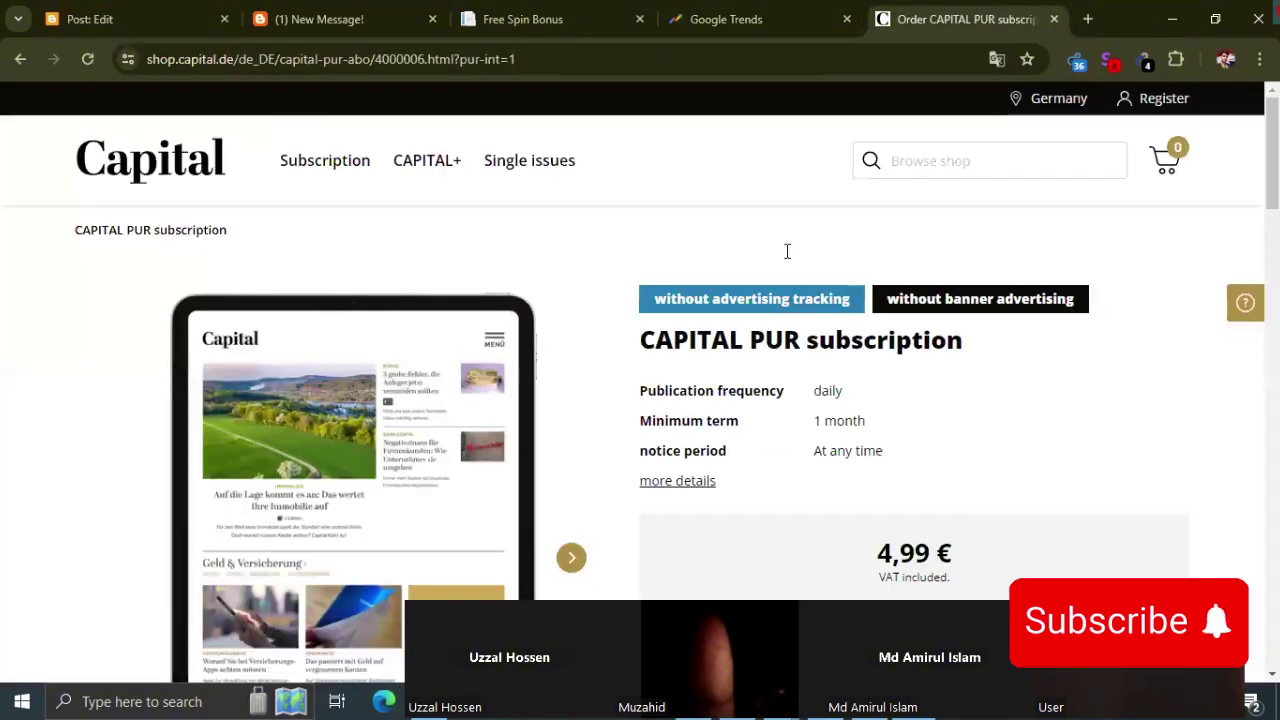
scroll(588, 290, "down", 6)
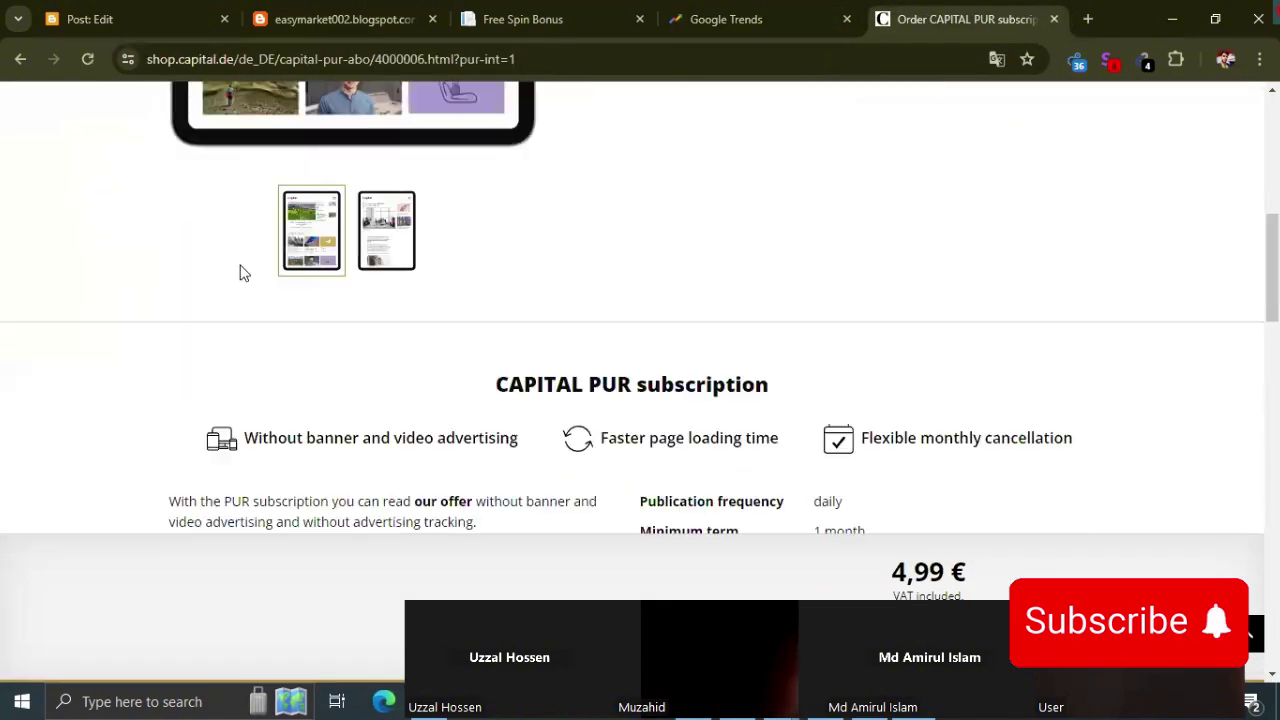
scroll(243, 271, "up", 2)
left_click(19, 61)
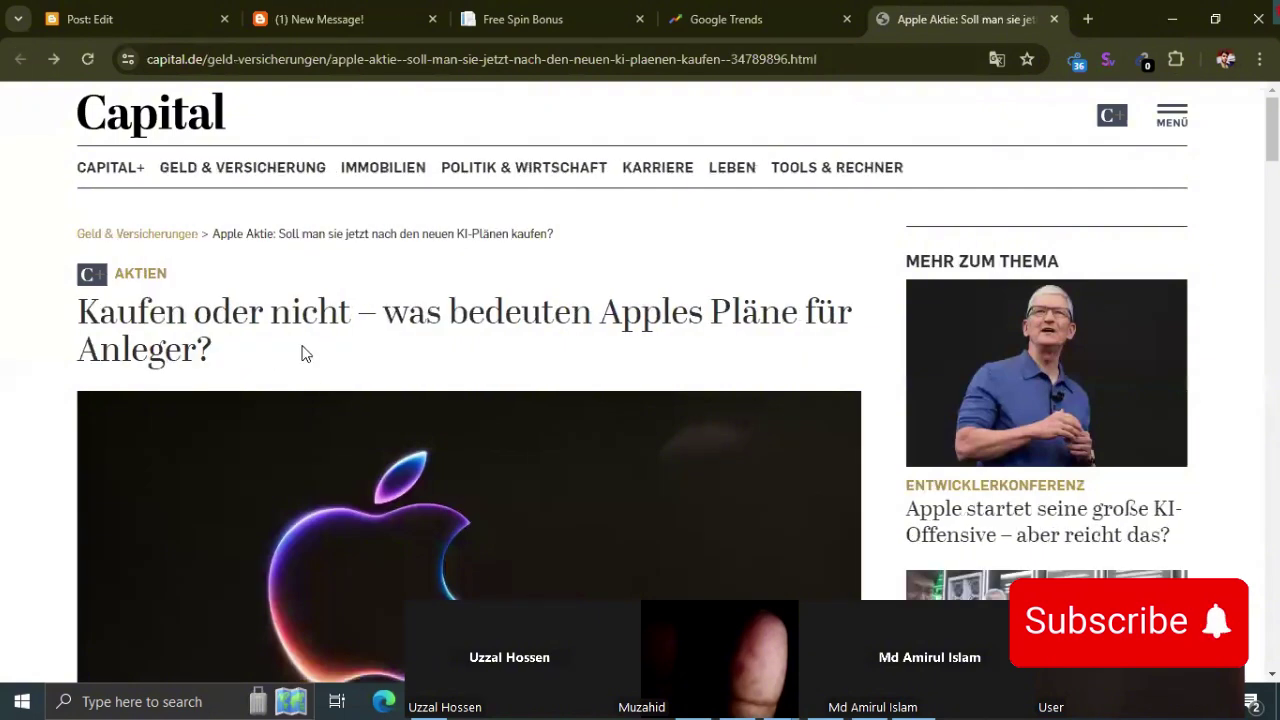
Try to copy the article's German headline, and go back from the CAPITAL PUR subscription page to the article
left_click_drag(292, 350, 77, 320)
key("ctrl+c")
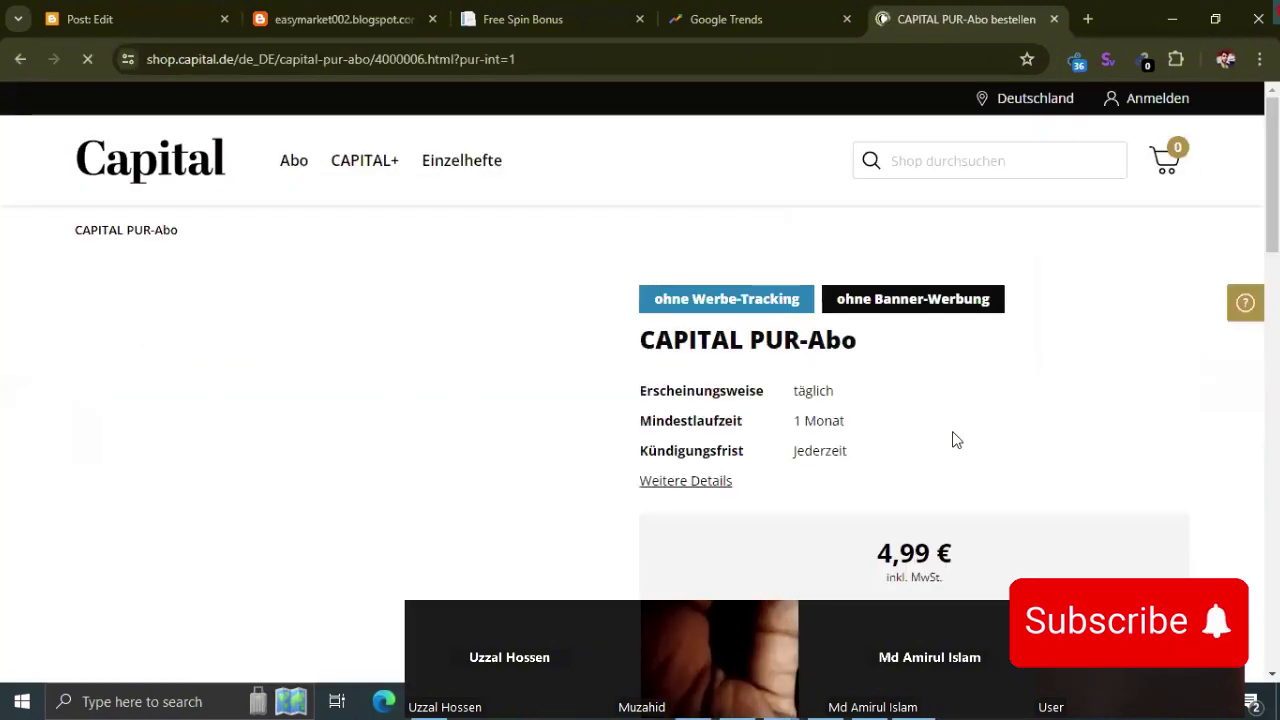
scroll(940, 329, "down", 4)
scroll(954, 329, "up", 4)
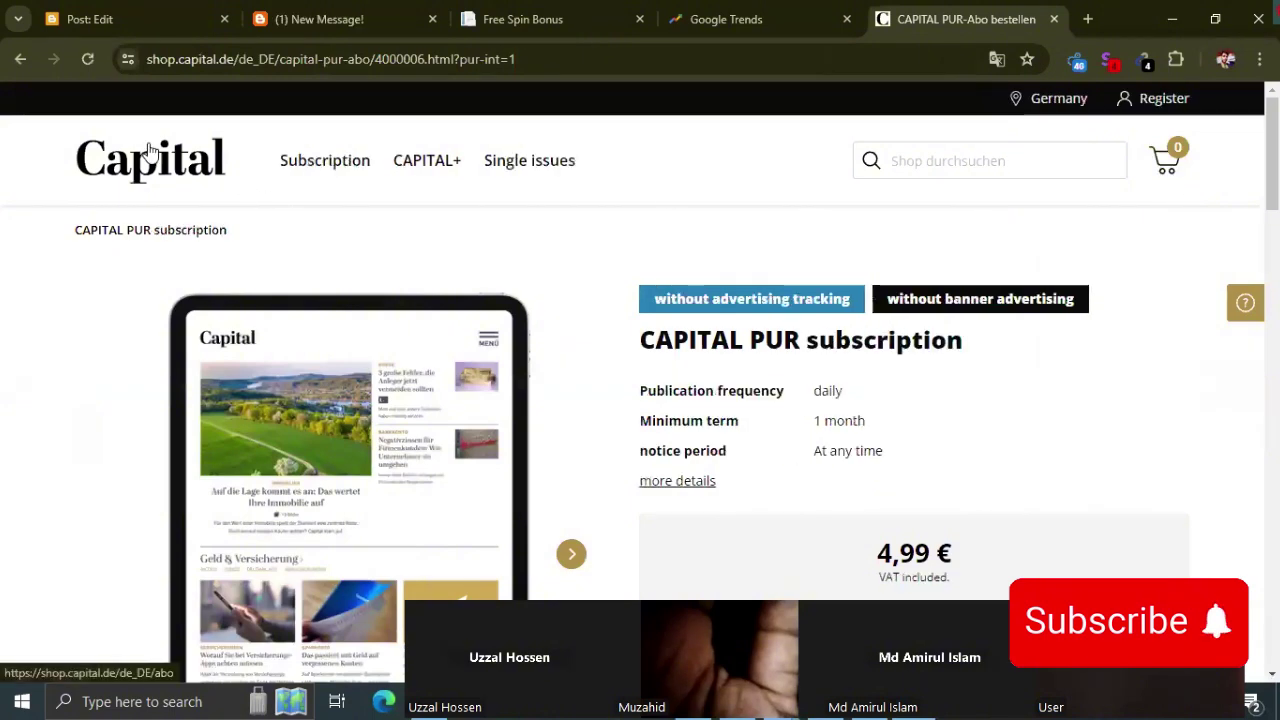
left_click(24, 62)
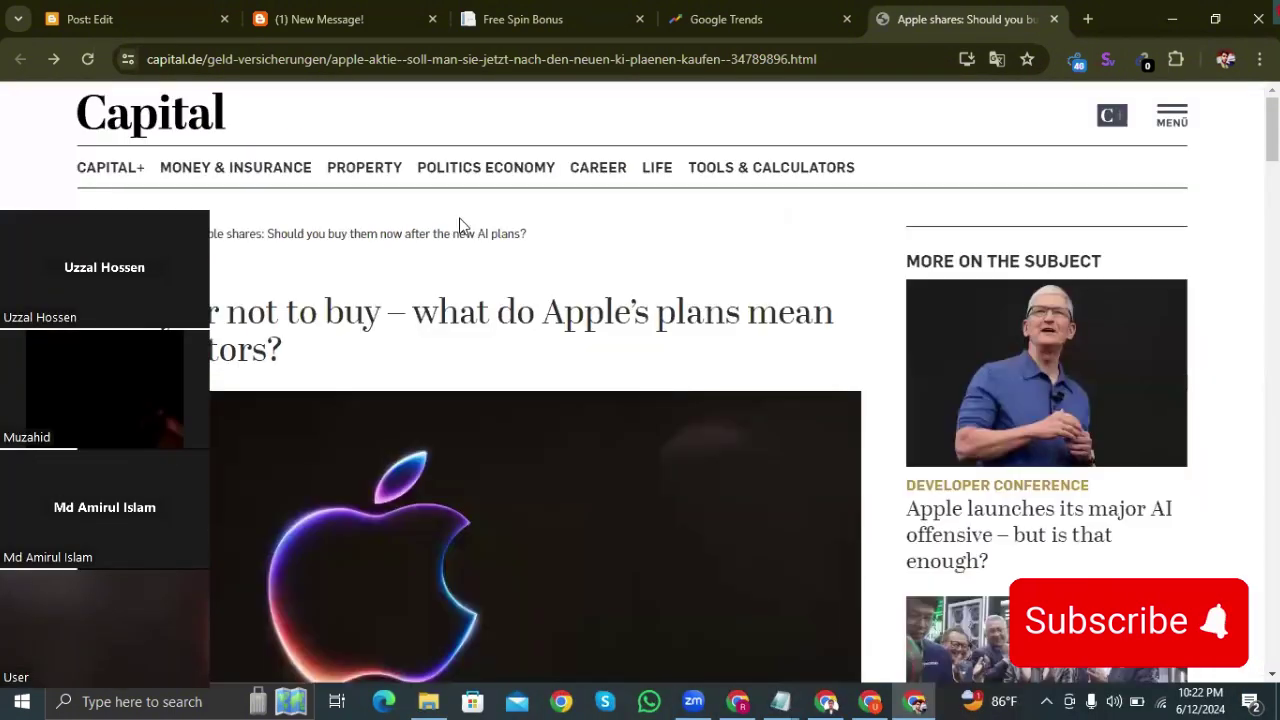
Copy the article's English headline "To buy or not to buy – what do Apple's plans mean for investors?" into the new post's title
left_click(463, 224)
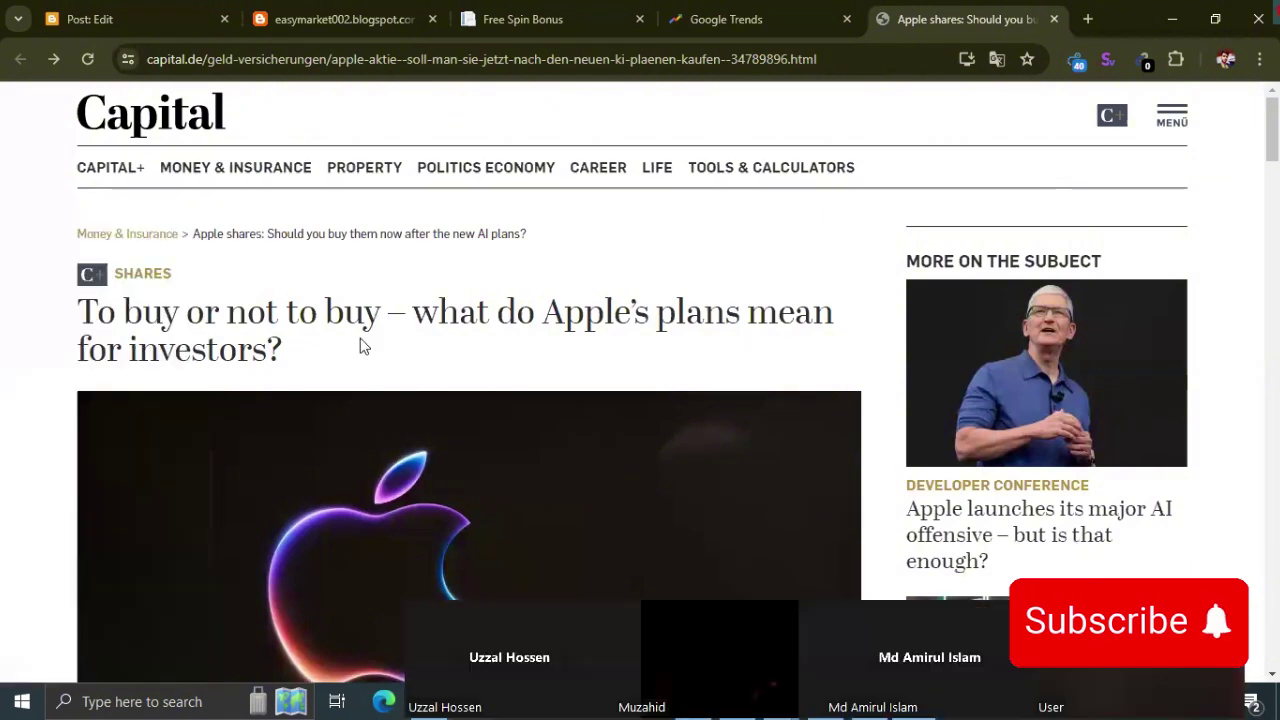
left_click_drag(363, 345, 120, 321)
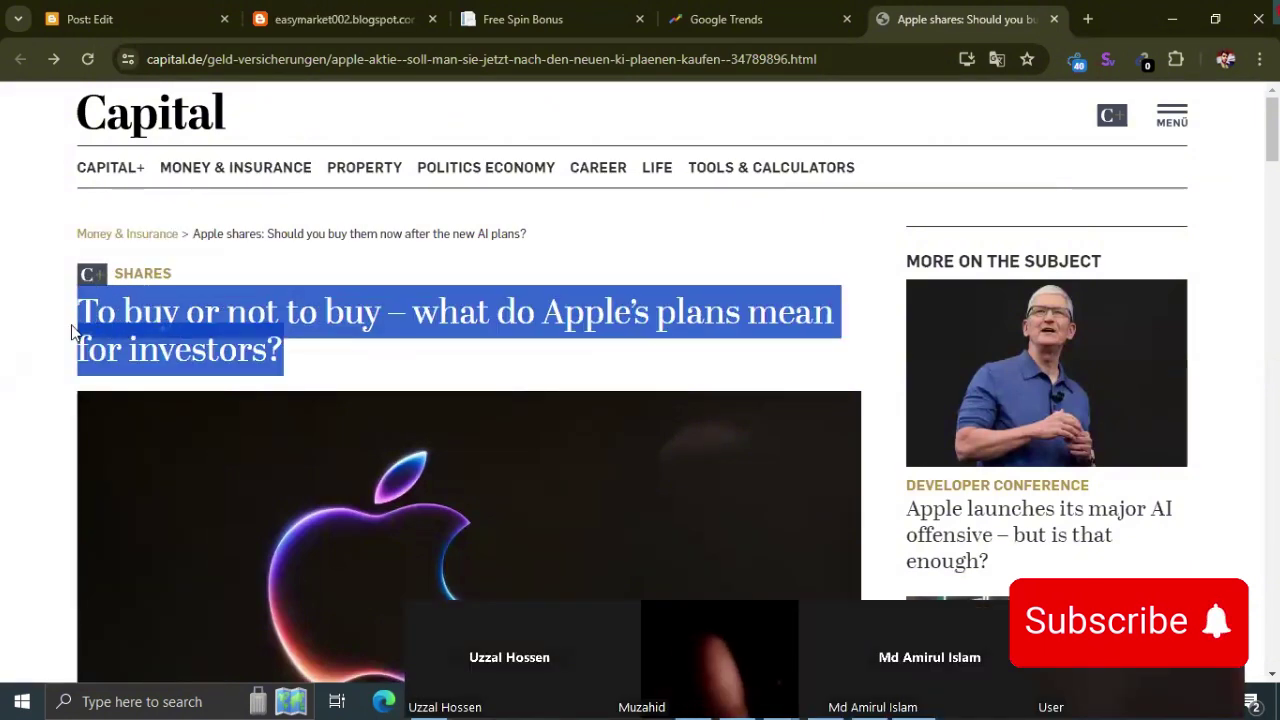
left_click(135, 19)
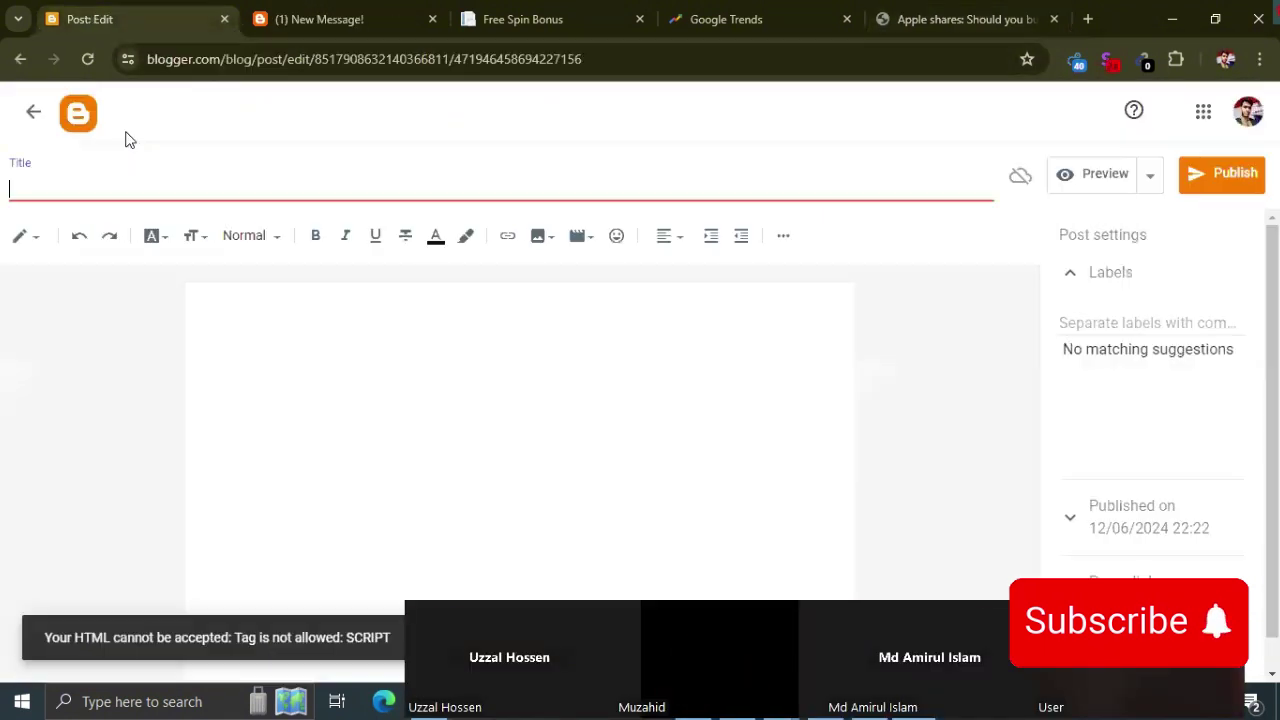
key("ctrl+v")
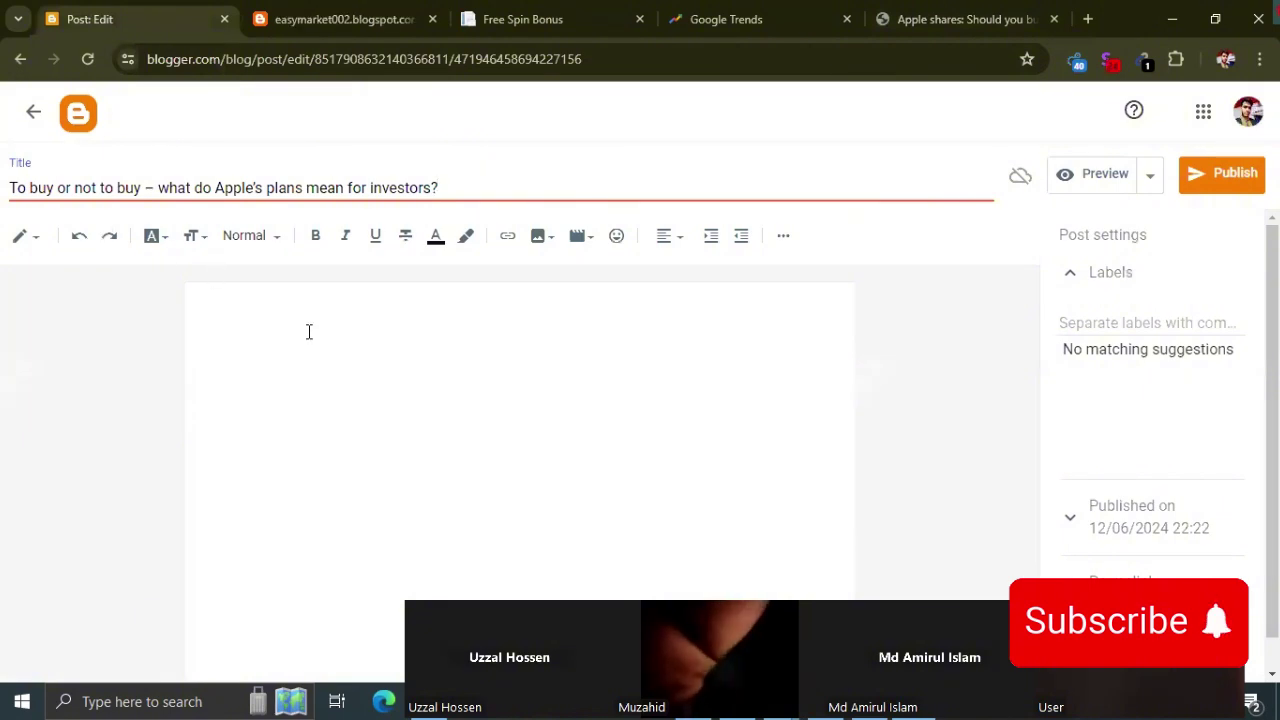
Save the Capital article's main Apple conference image to the Documents folder as apple
left_click(269, 334)
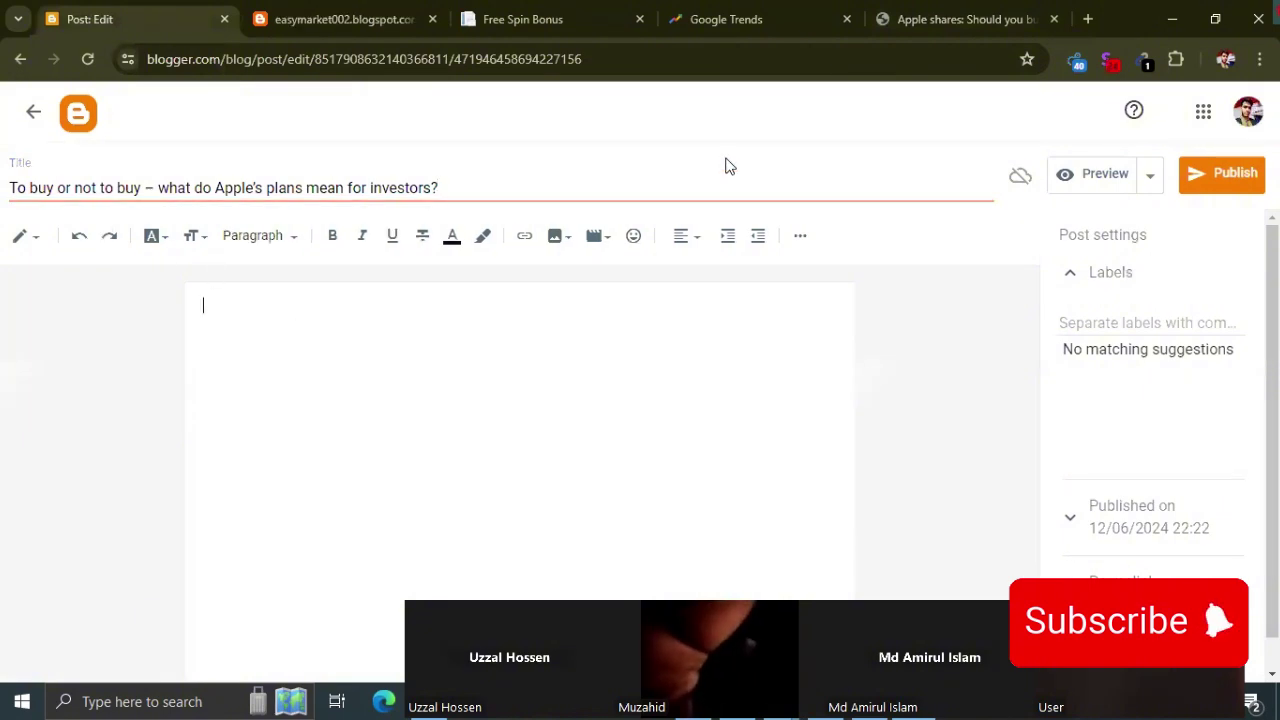
left_click(800, 14)
left_click(960, 19)
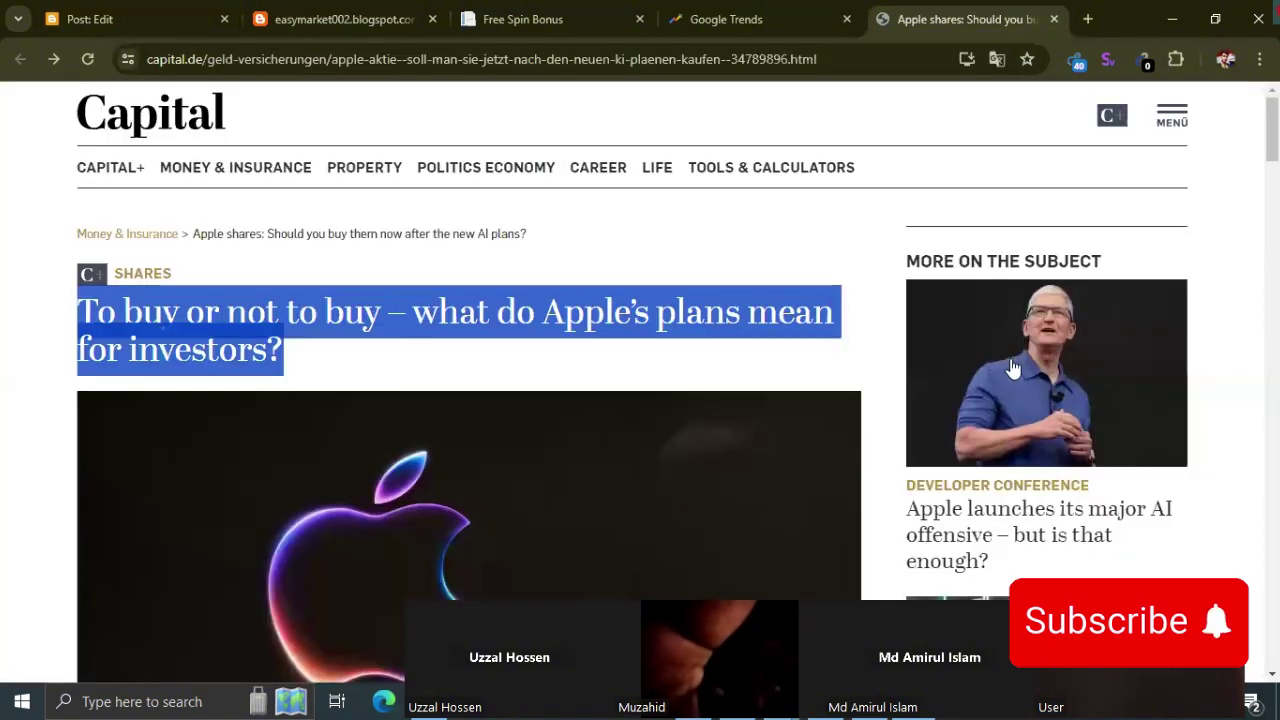
scroll(735, 342, "down", 2)
scroll(735, 342, "down", 2)
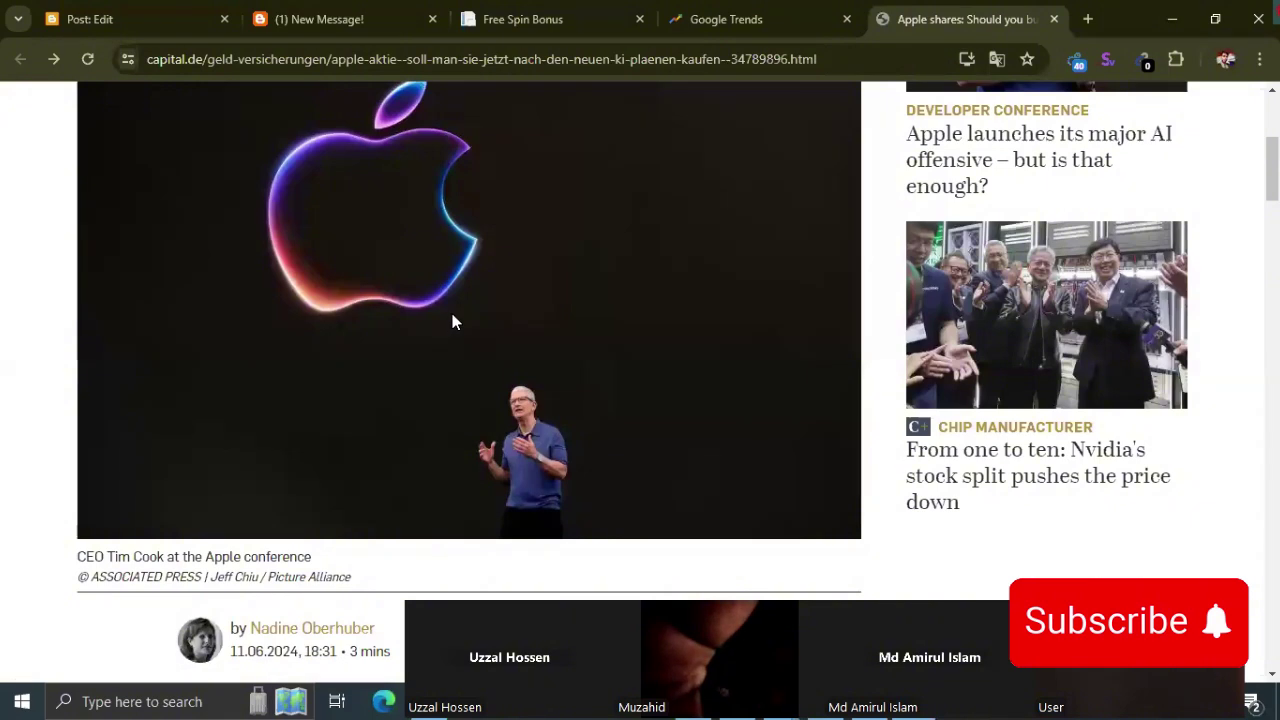
right_click(452, 323)
left_click(478, 360)
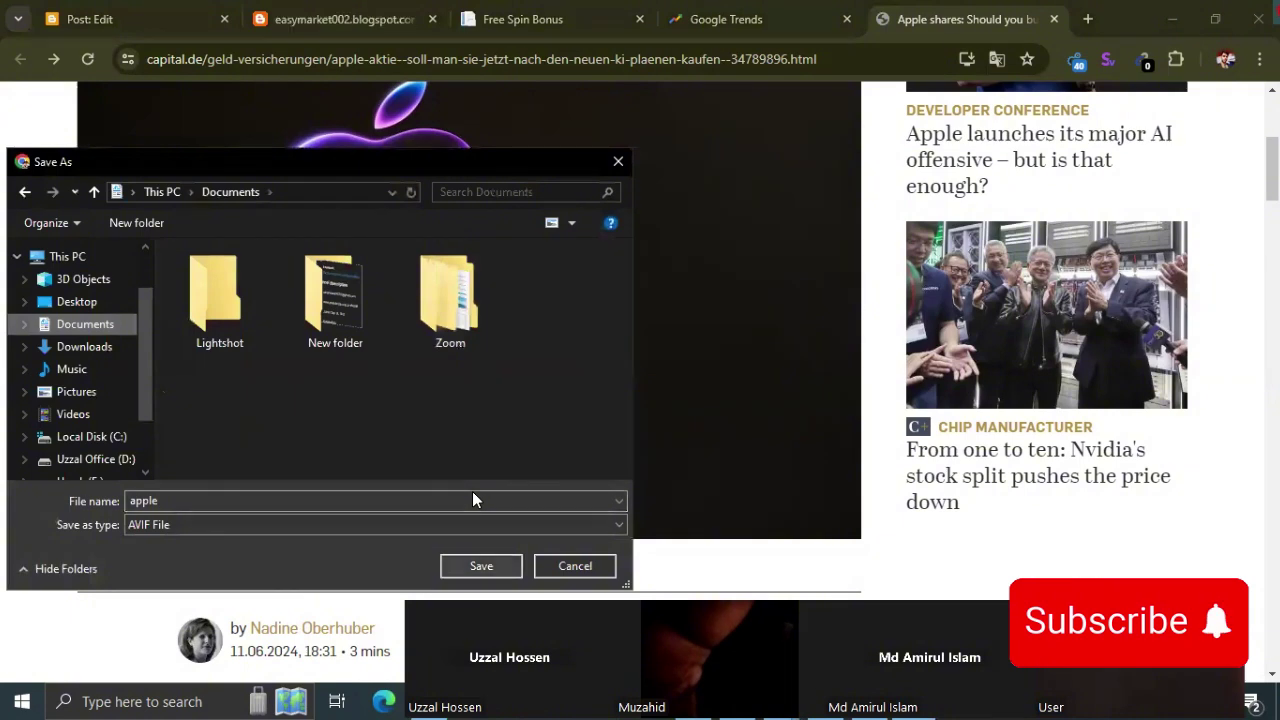
left_click(481, 566)
Save the Developer Conference image from the article's More on the subject section to the Documents folder as apple-tim-cook
scroll(586, 349, "down", 12)
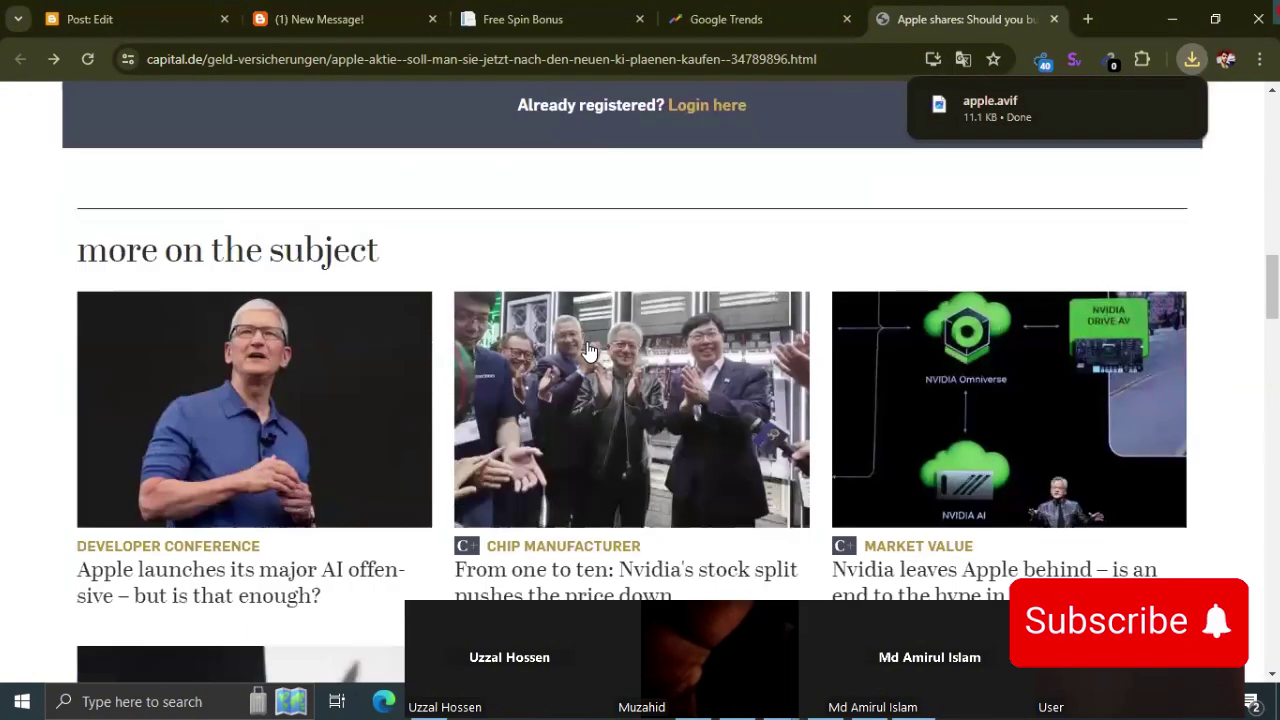
scroll(586, 351, "down", 1)
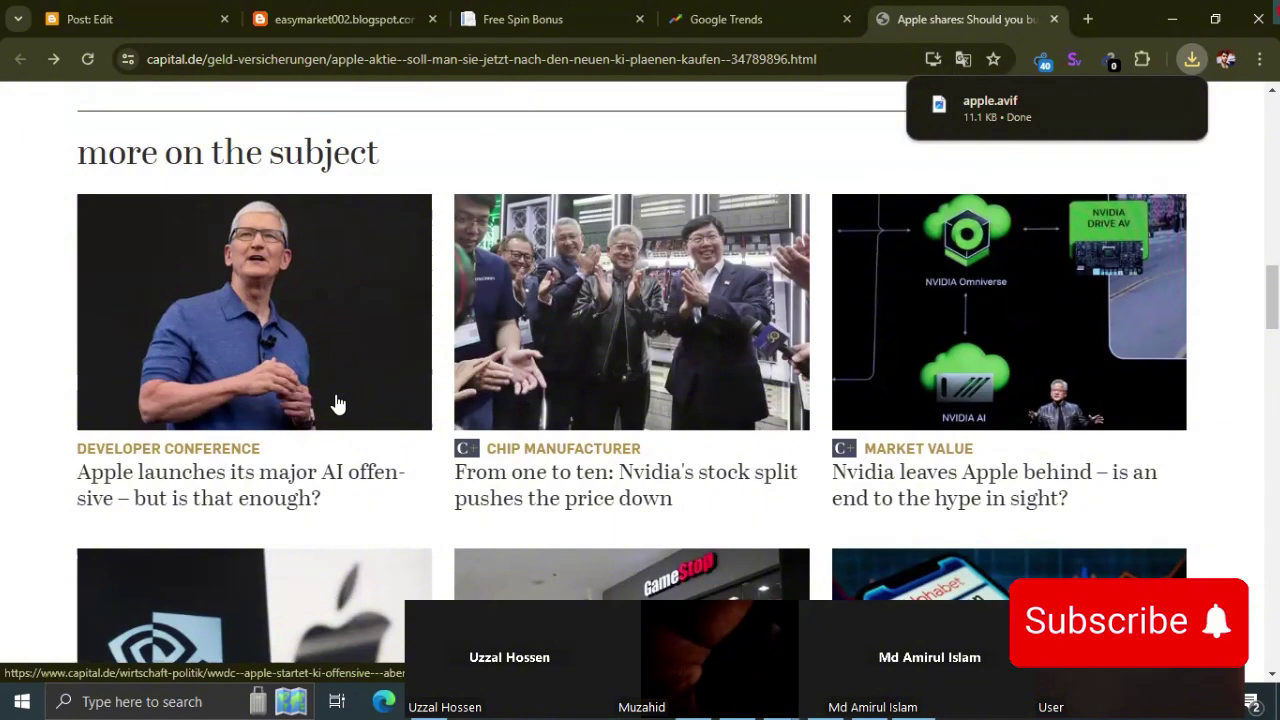
left_click_drag(1272, 305, 1272, 130)
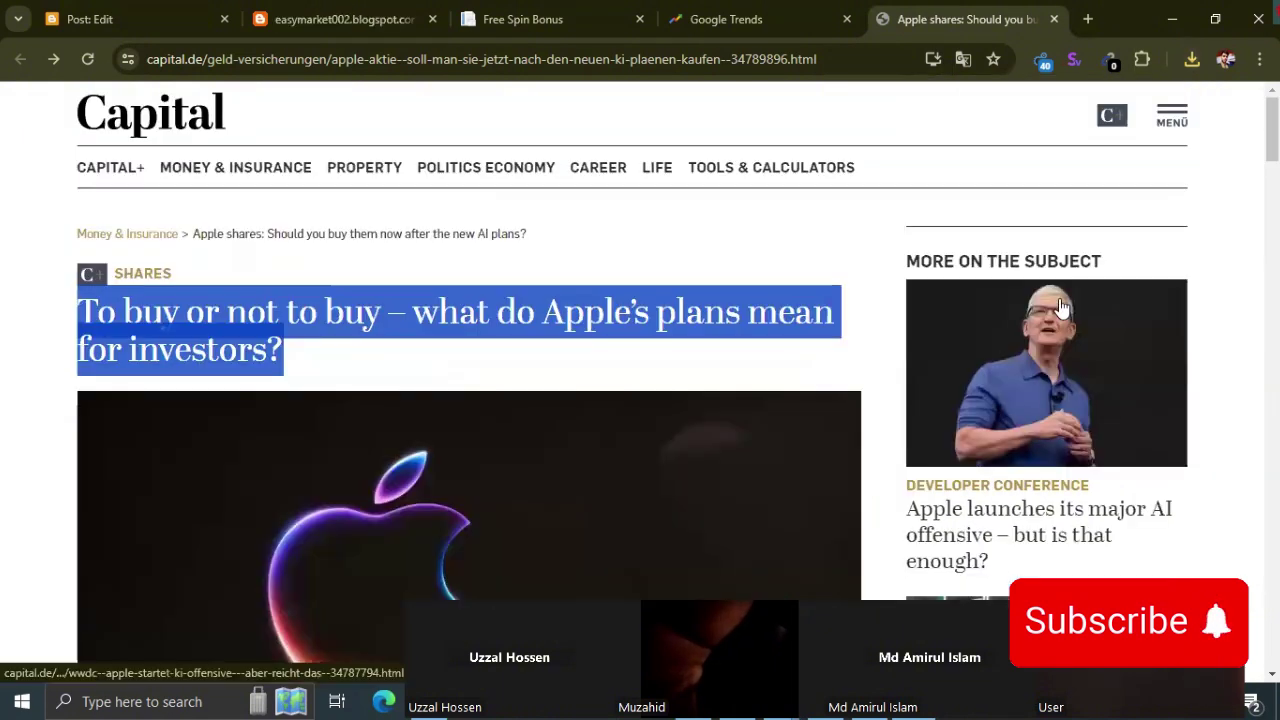
right_click(1020, 337)
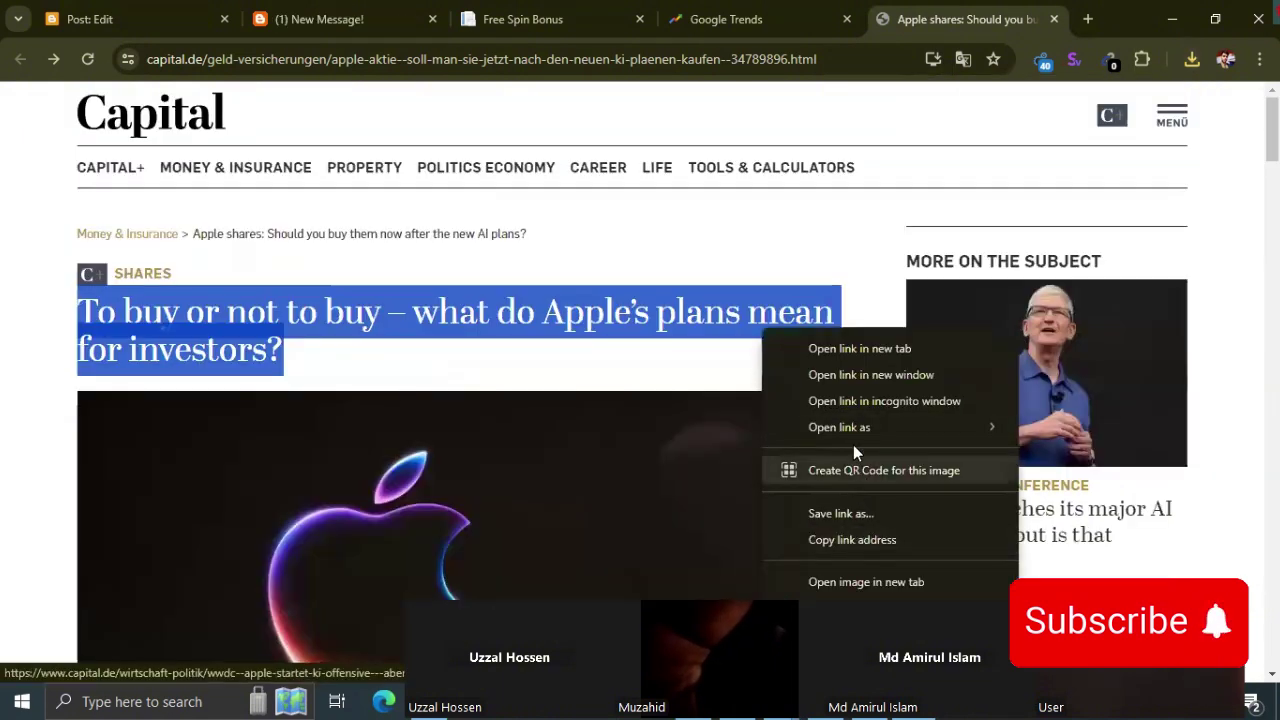
right_click(1061, 375)
scroll(900, 319, "down", 1)
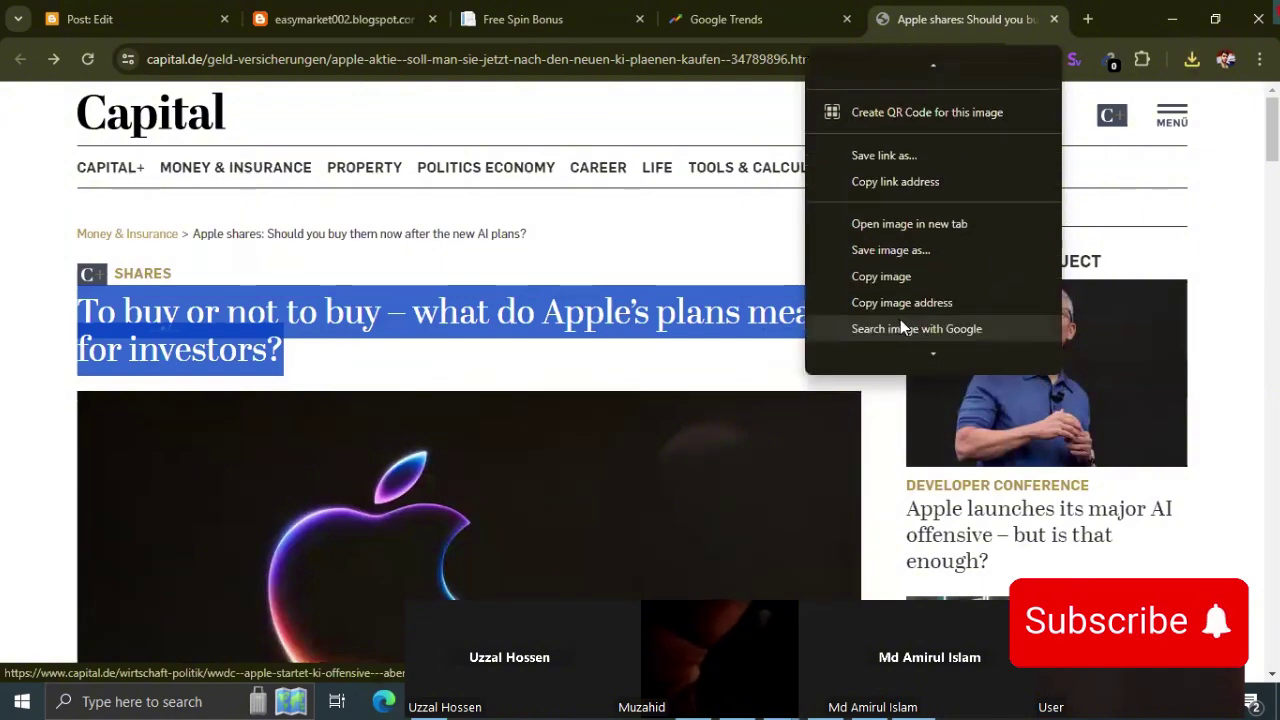
left_click(890, 250)
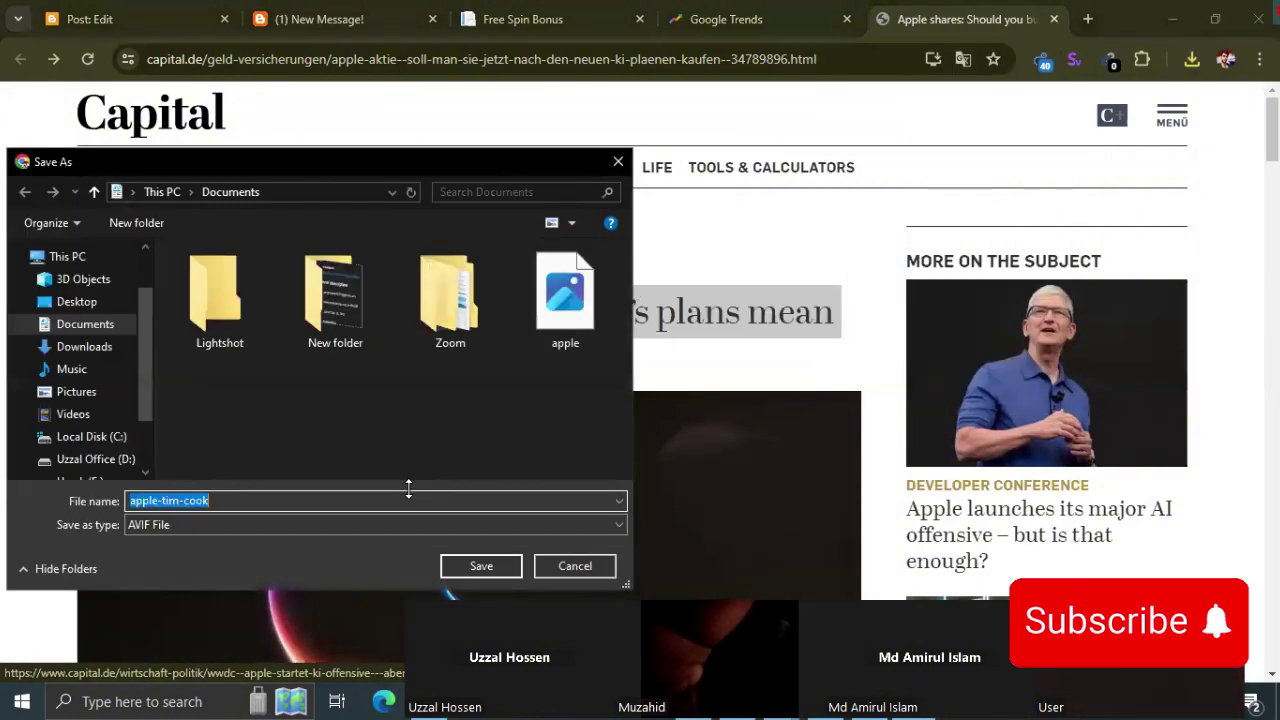
key("Return")
Try to upload the saved apple file from the Documents folder to the Blogger post, and leave the image upload dialog
left_click(177, 10)
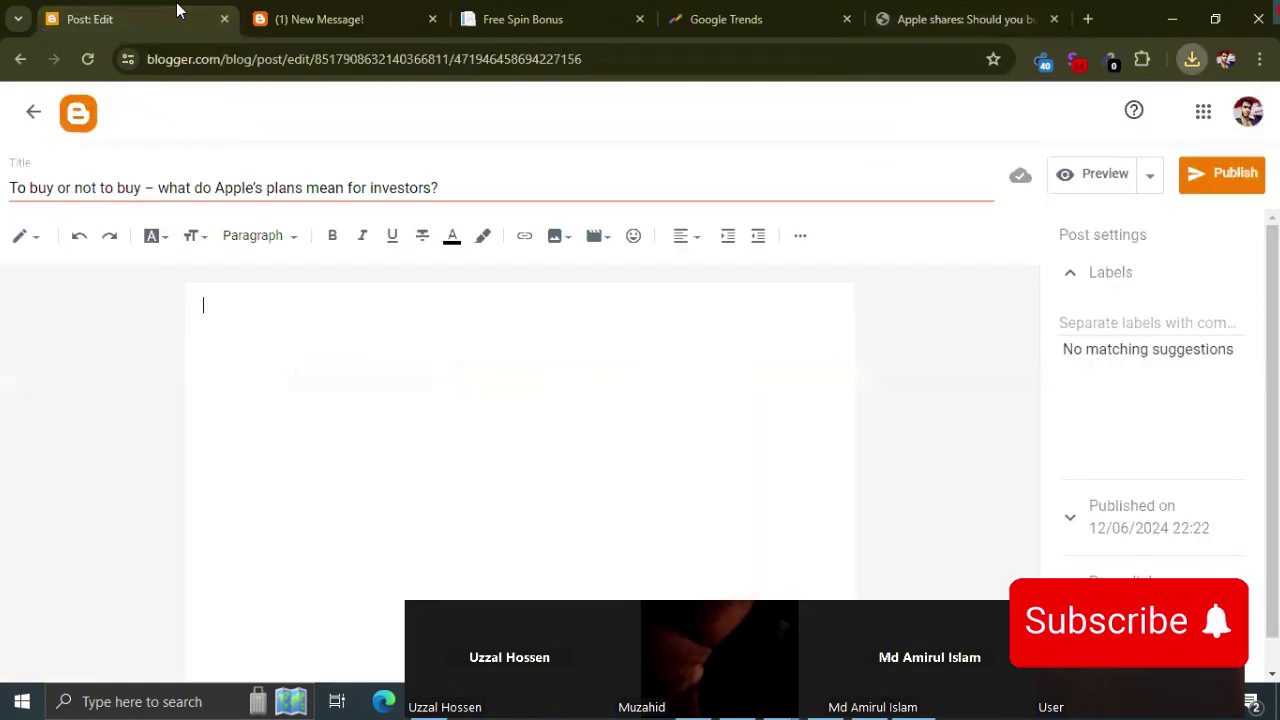
left_click(553, 240)
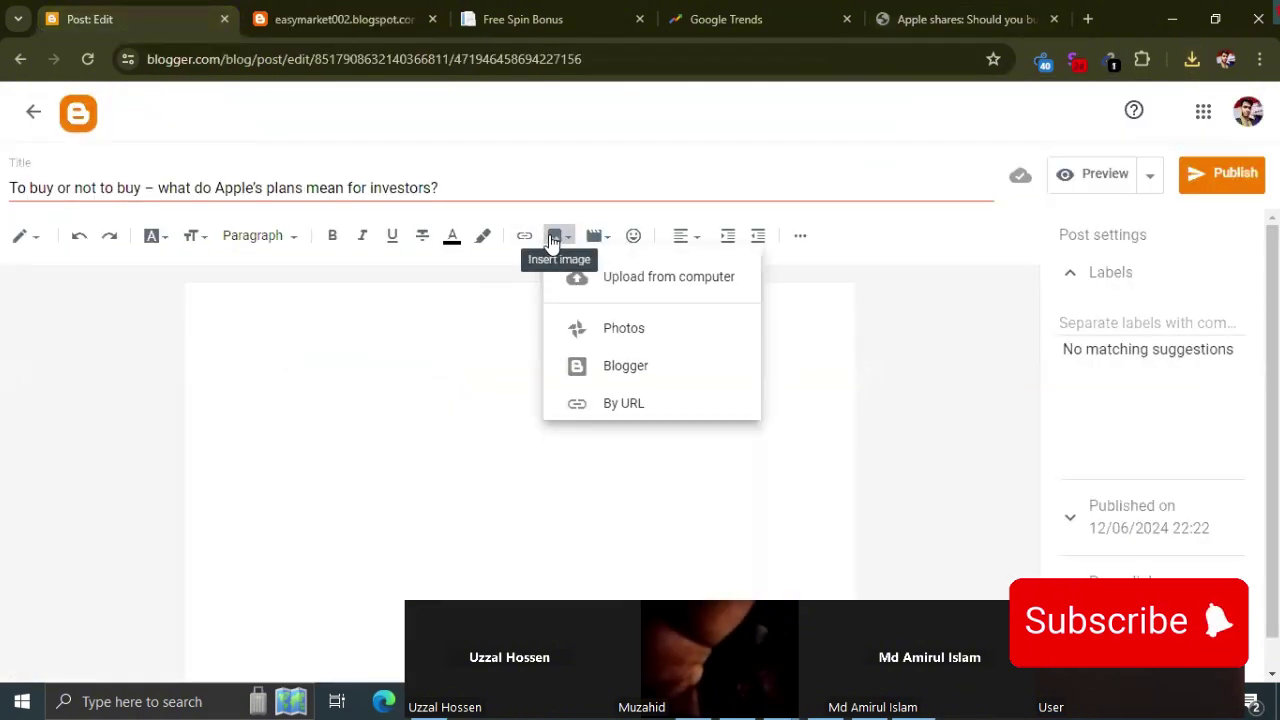
left_click(613, 288)
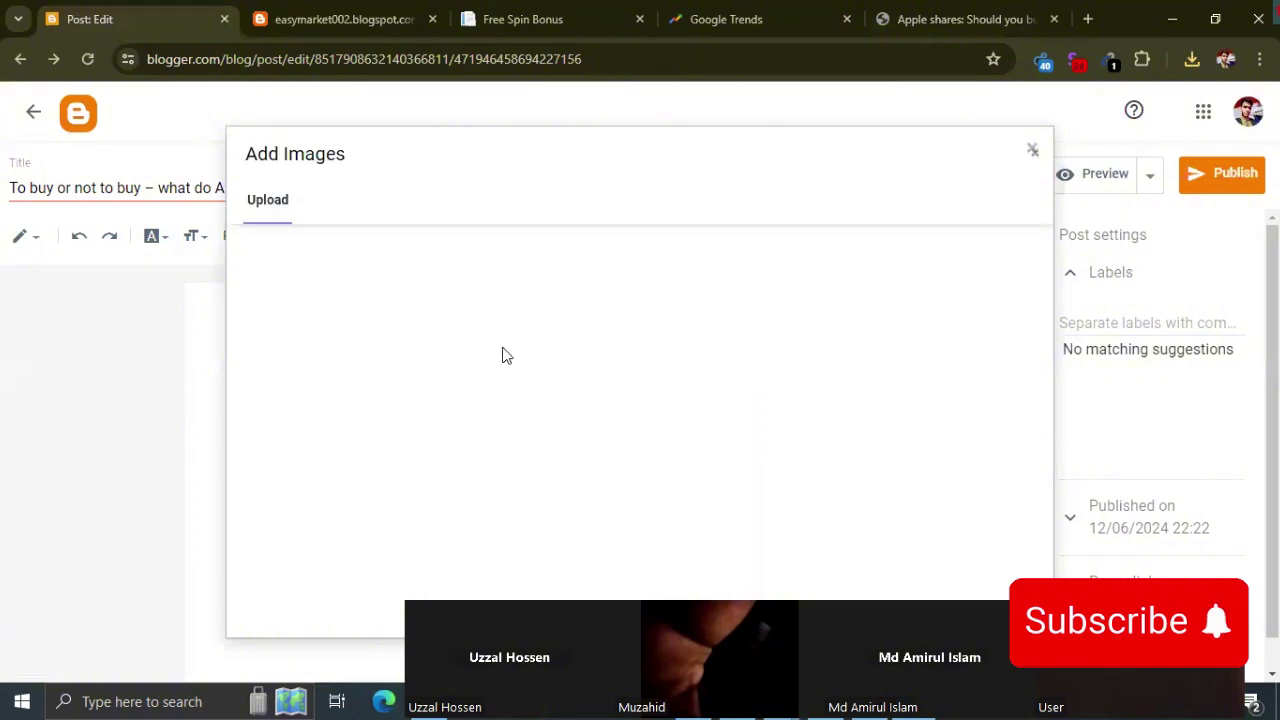
left_click(300, 253)
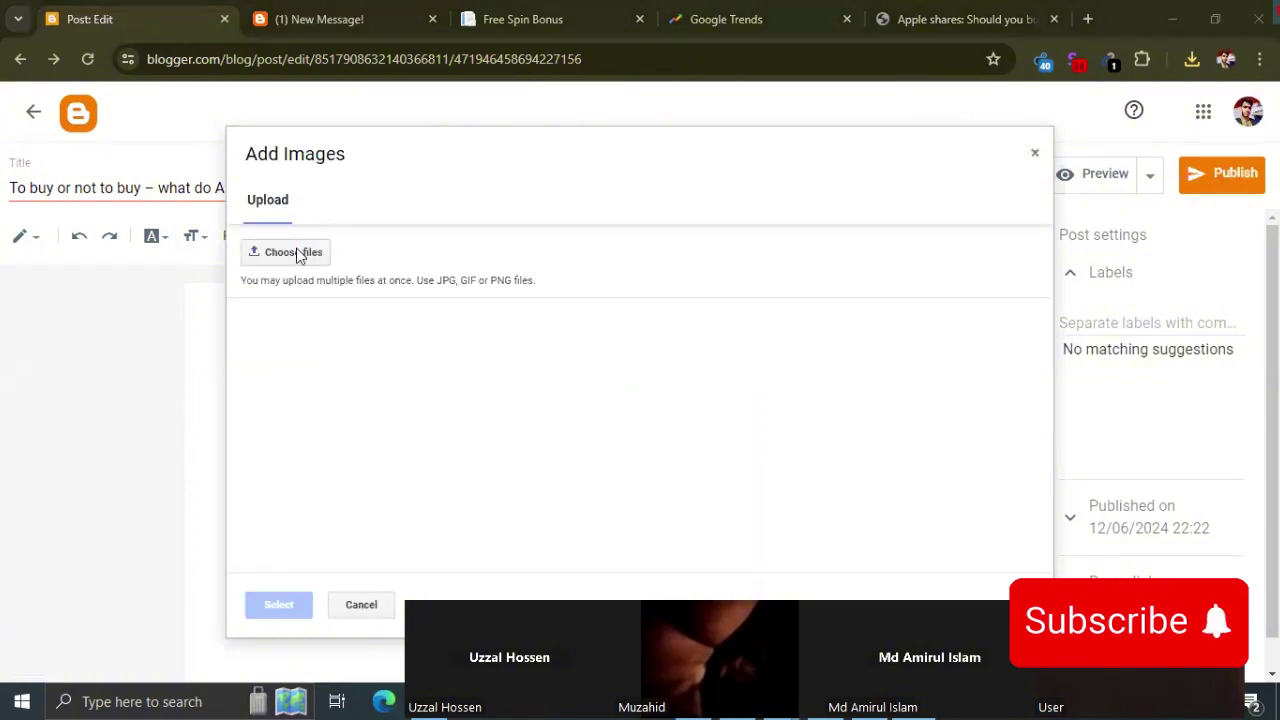
scroll(276, 410, "down", 2)
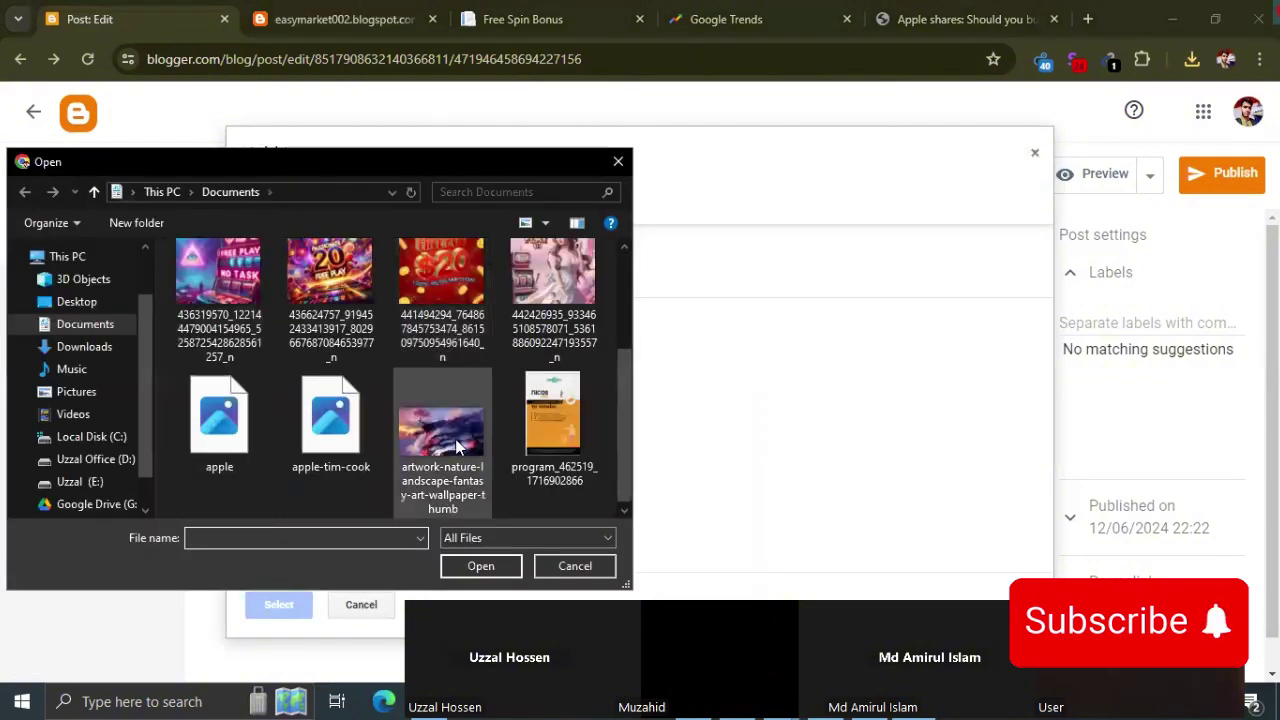
scroll(472, 452, "up", 2)
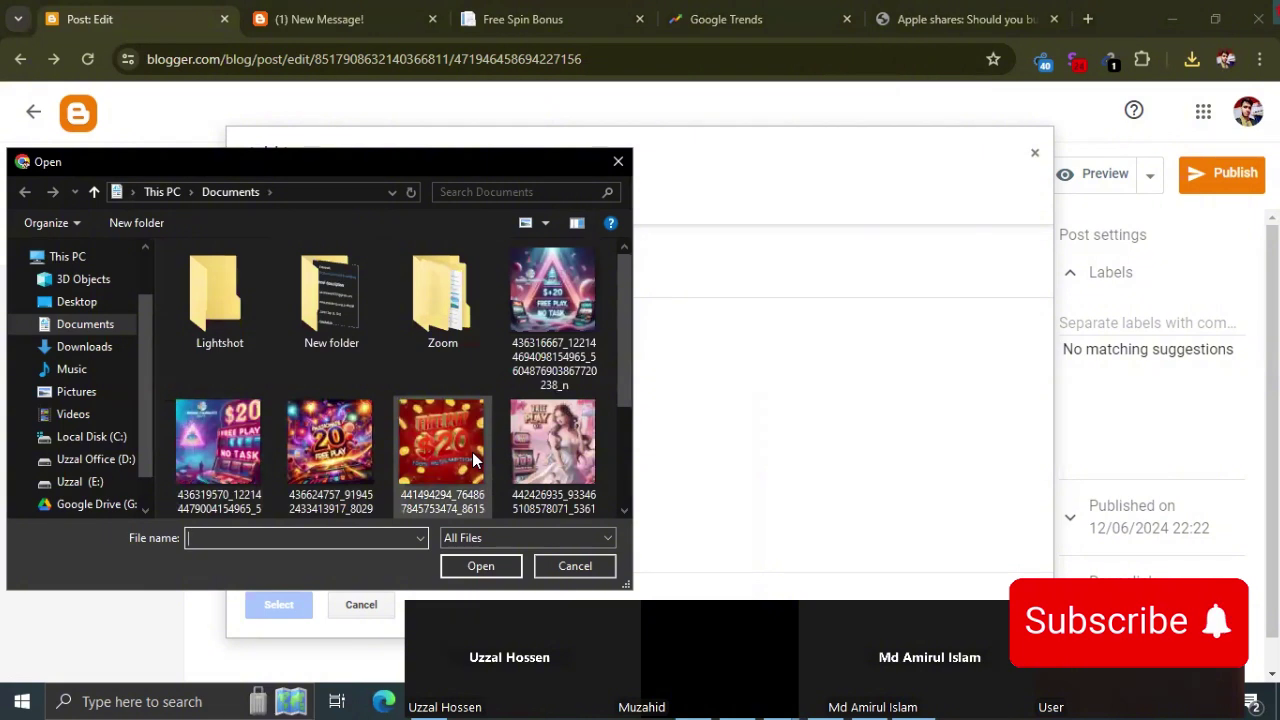
scroll(472, 452, "down", 2)
left_click(200, 461)
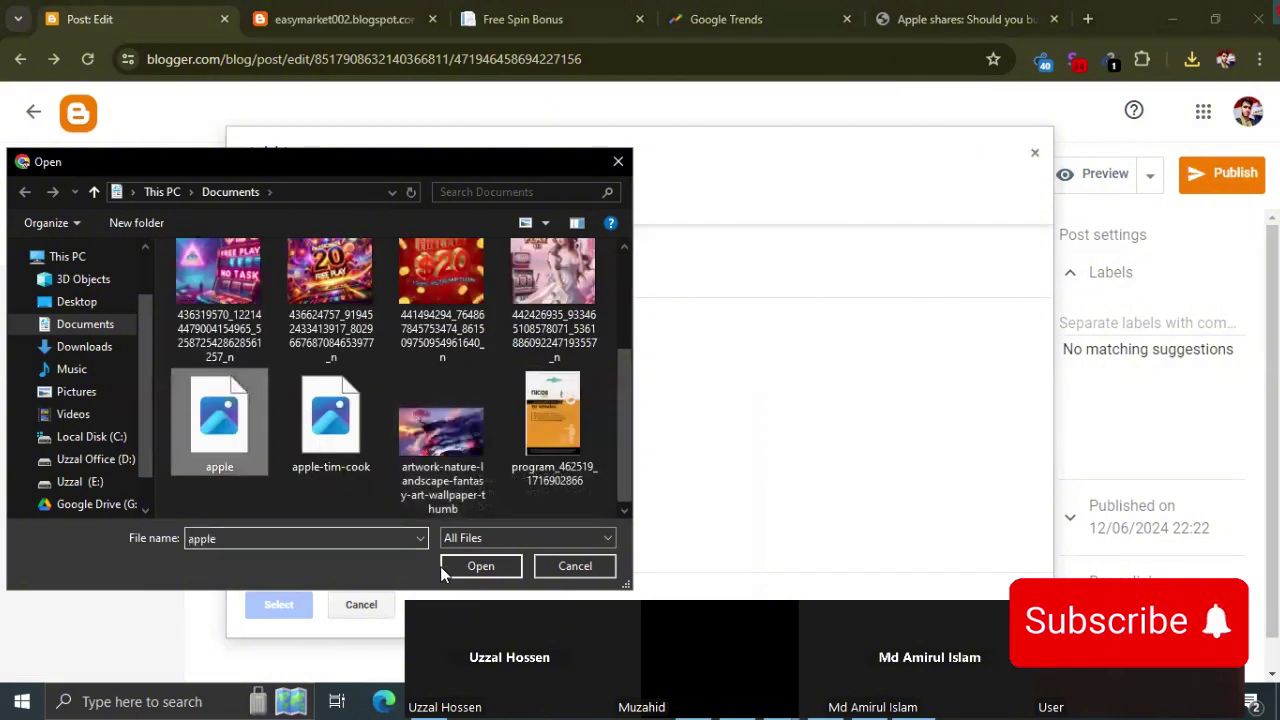
left_click(478, 566)
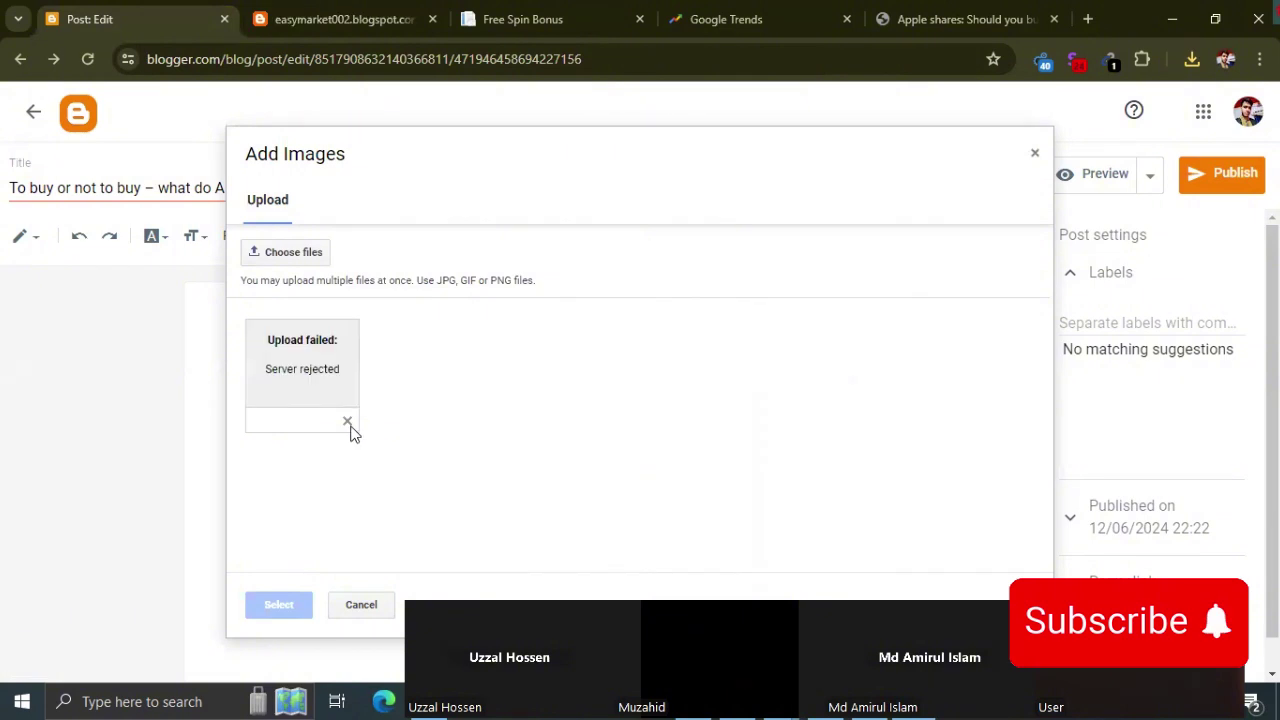
left_click(347, 423)
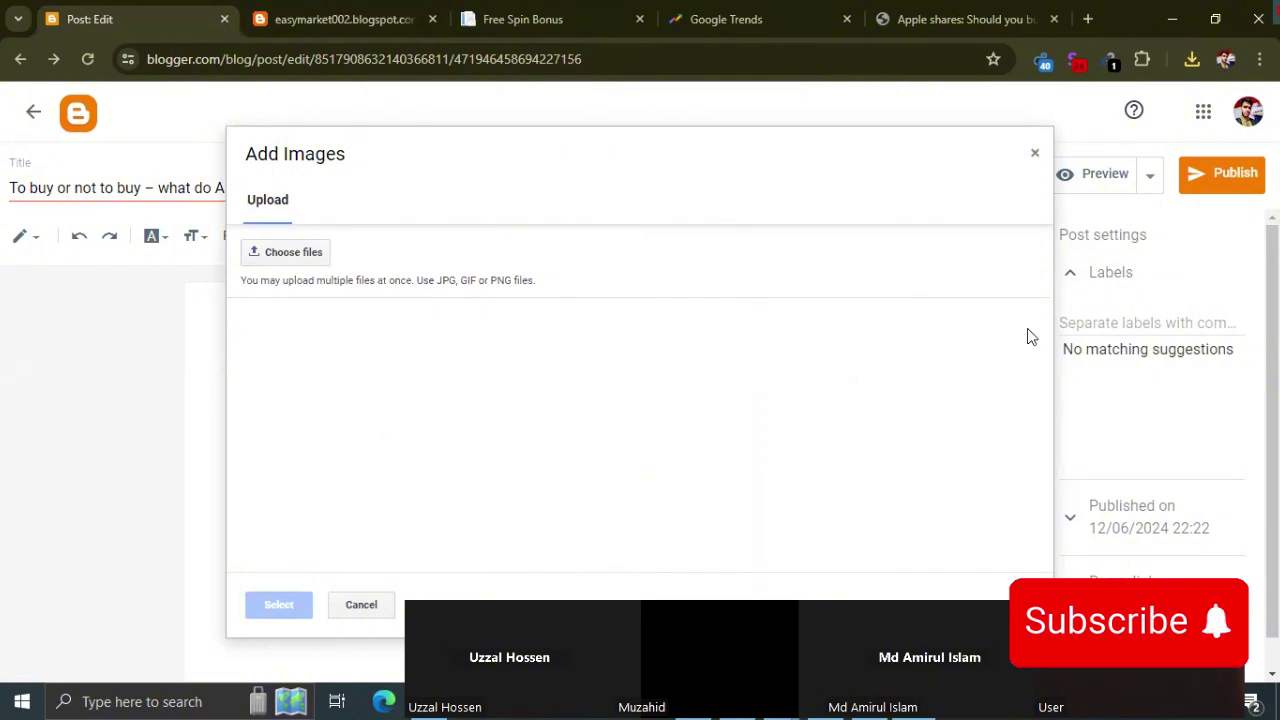
left_click(1035, 157)
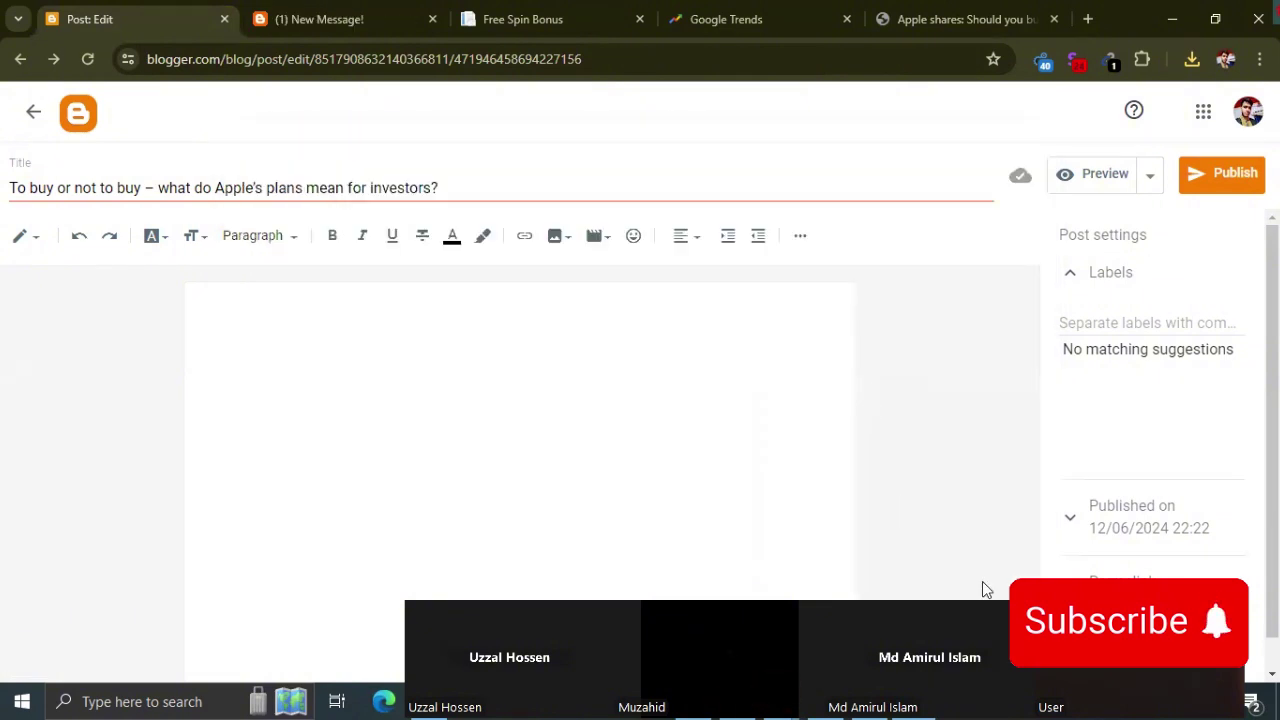
Switch to the Capital article with the main Apple conference image
left_click(945, 19)
scroll(767, 390, "down", 2)
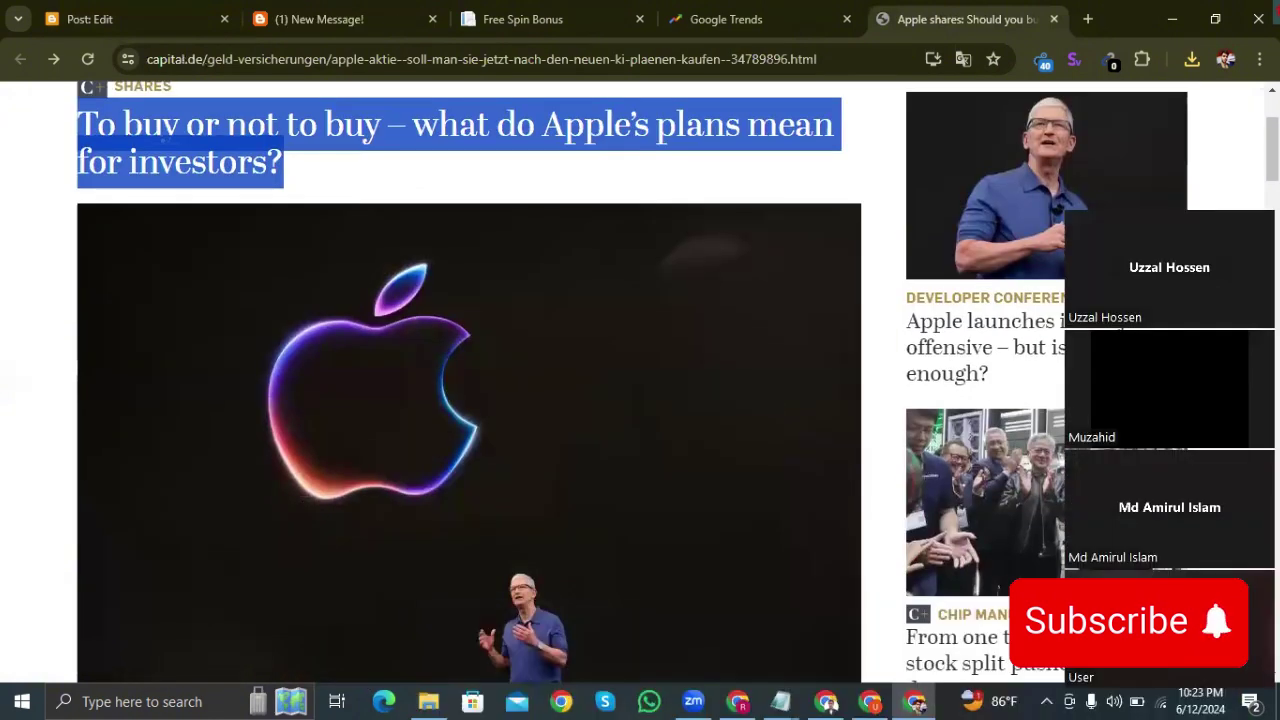
left_click(1046, 701)
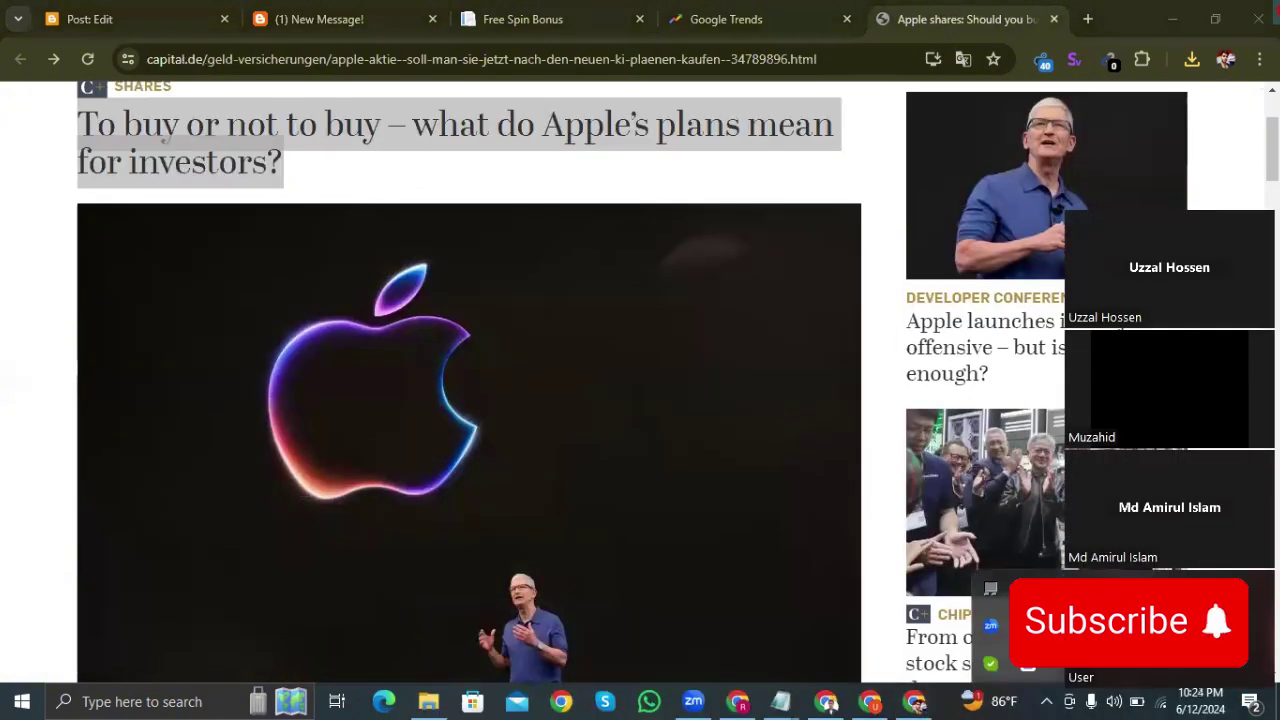
left_click(991, 628)
right_click(697, 412)
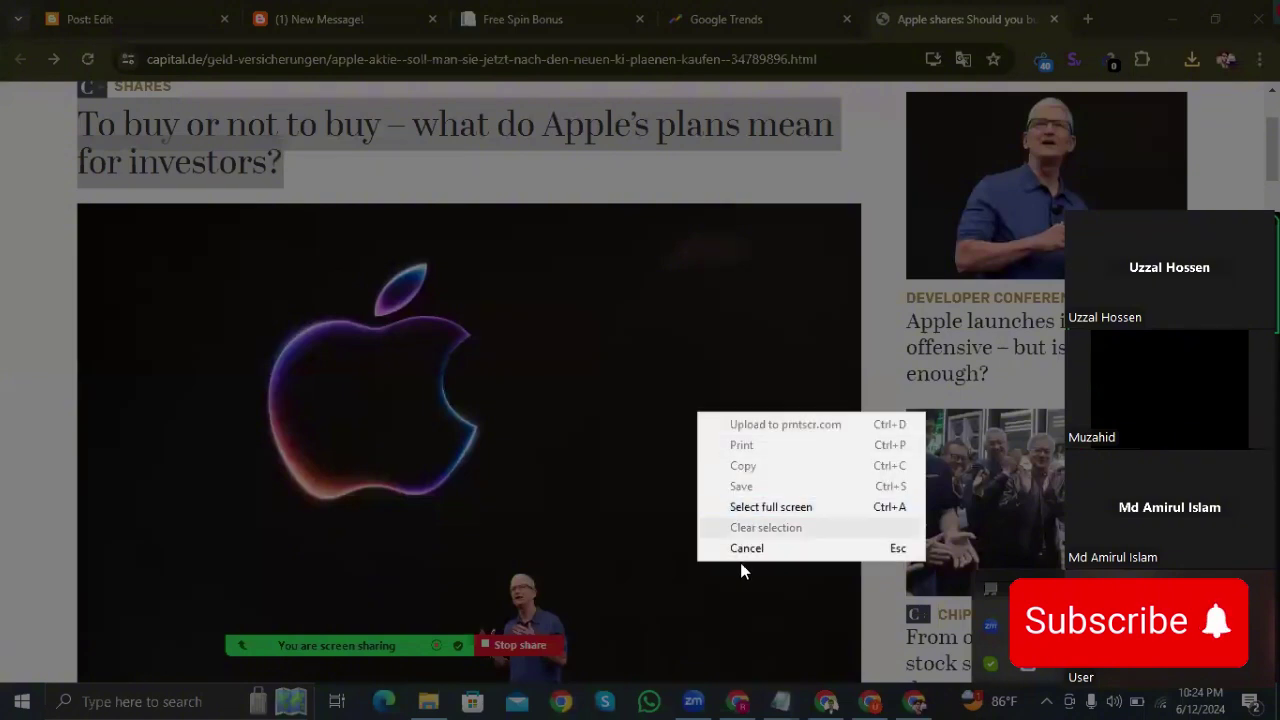
left_click(746, 549)
Start a Lightshot capture and select the area of the article's main Apple conference image, about 847x551 pixels
scroll(686, 475, "down", 1)
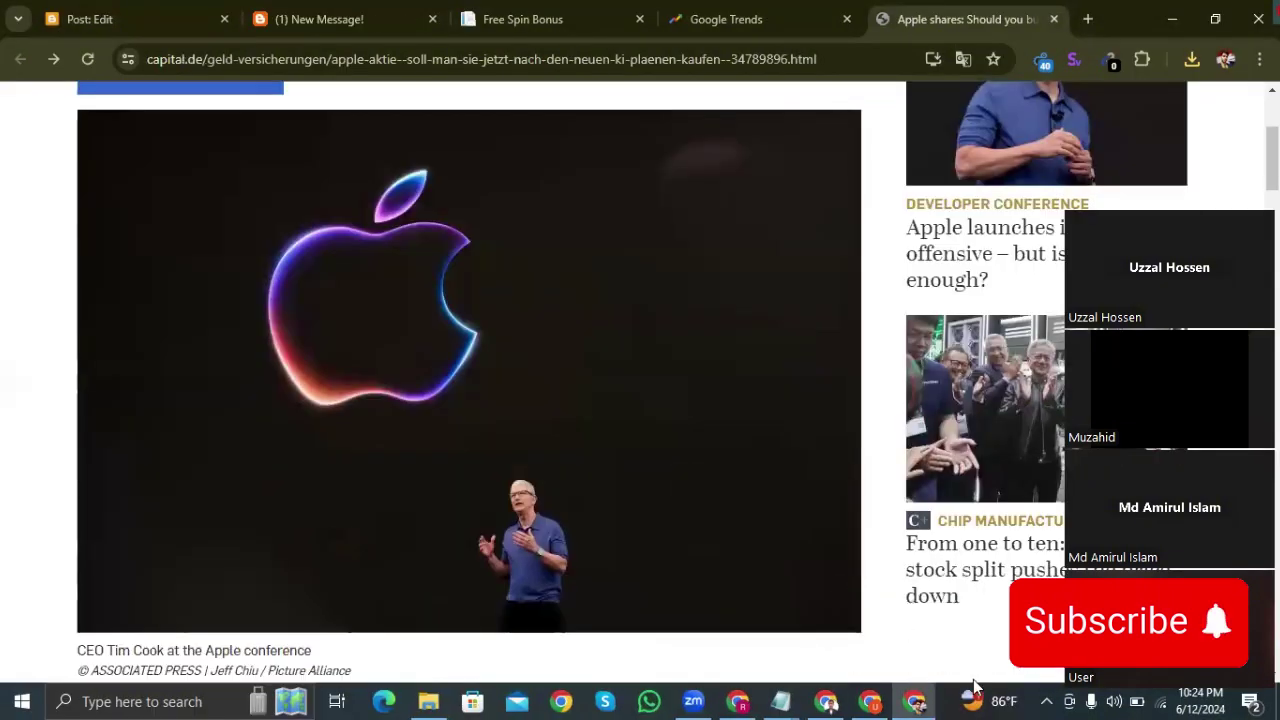
left_click(1048, 700)
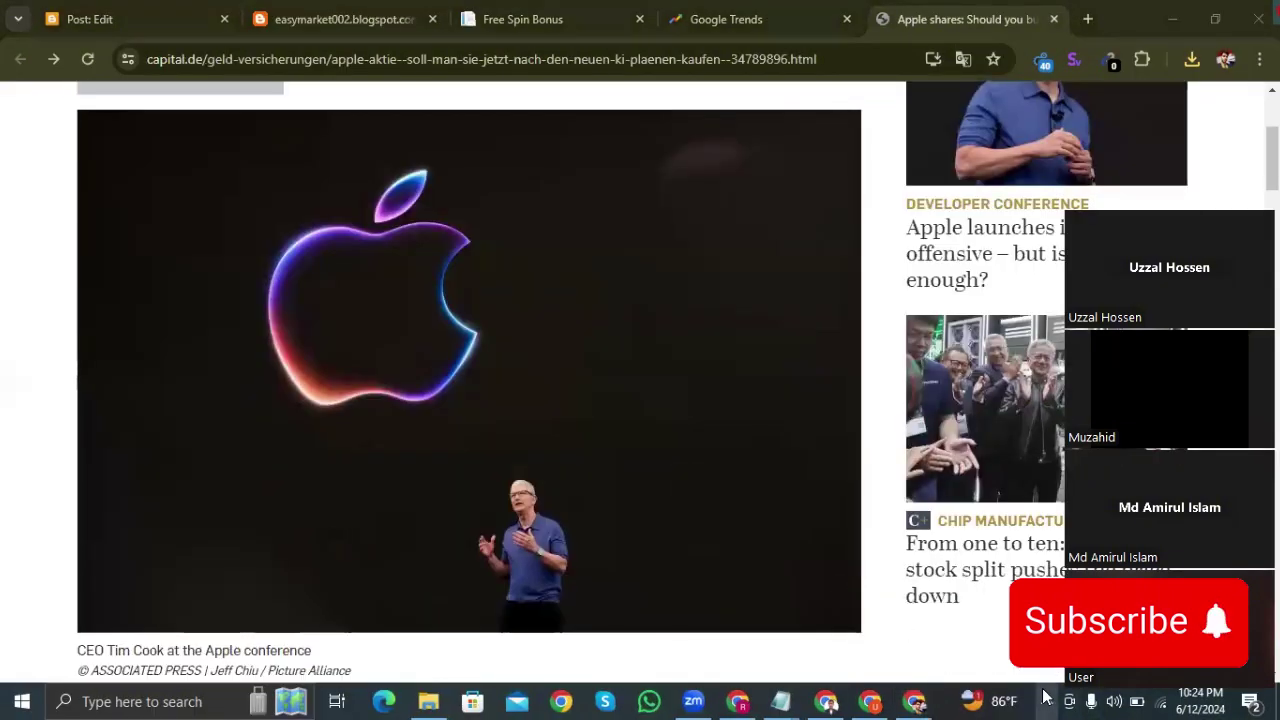
left_click(1047, 700)
left_click(991, 626)
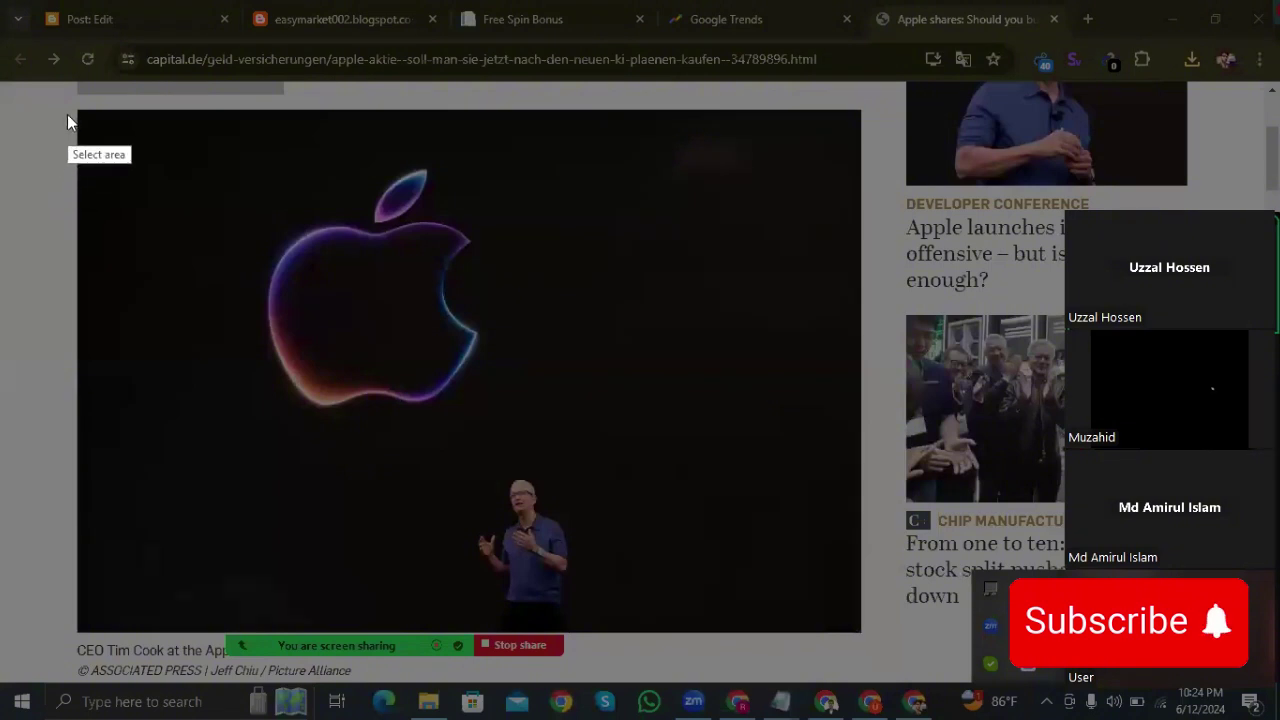
left_click_drag(67, 112, 864, 632)
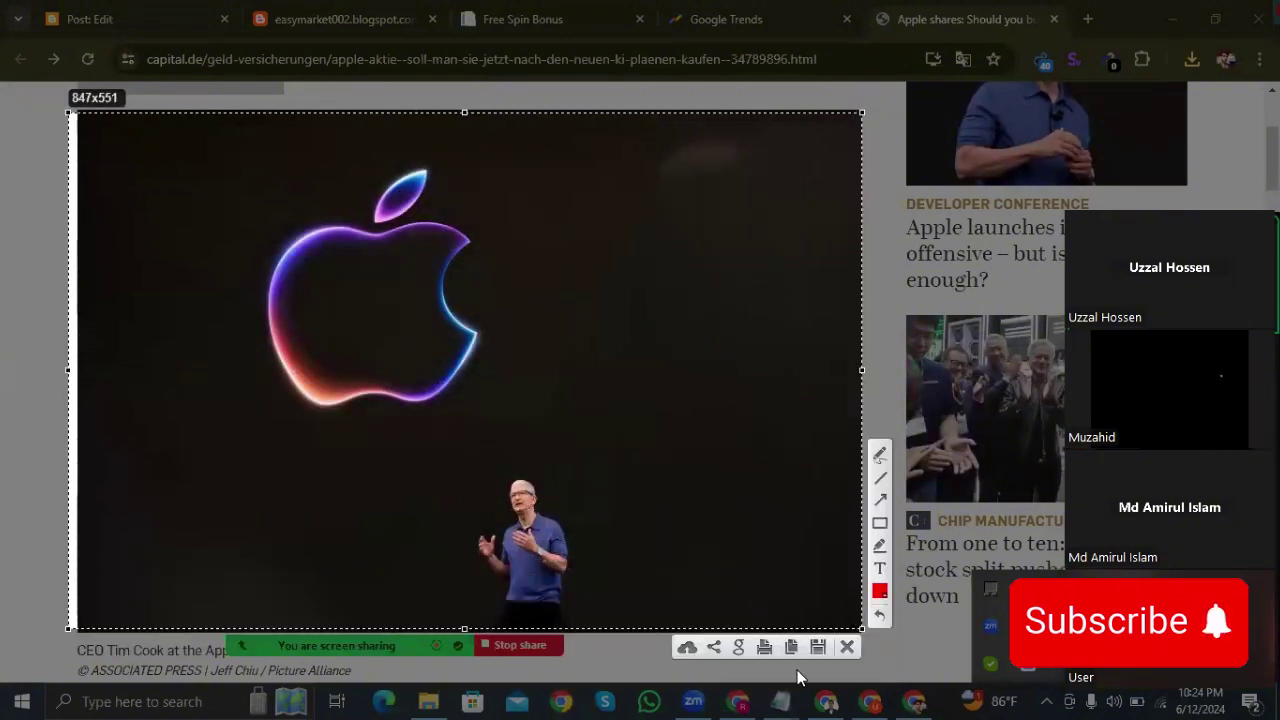
Save the captured Apple image as the PNG file Screenshot_1 in the Documents folder
left_click(816, 648)
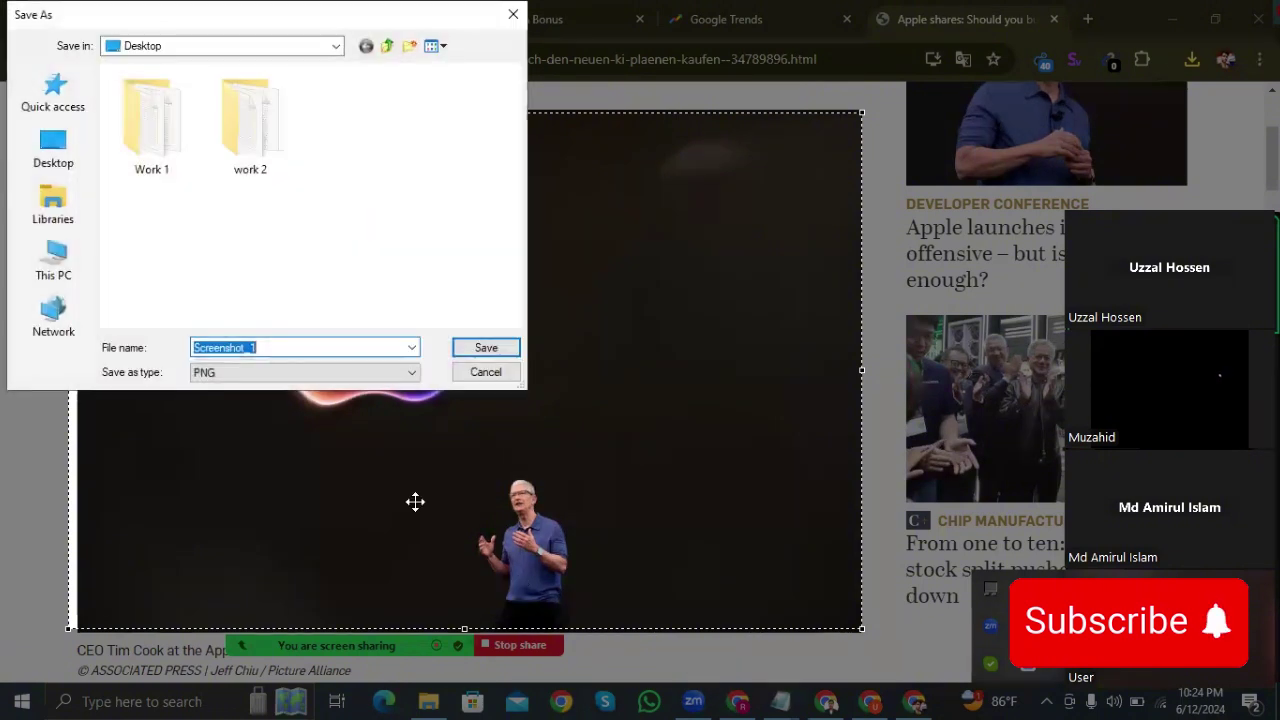
left_click(53, 260)
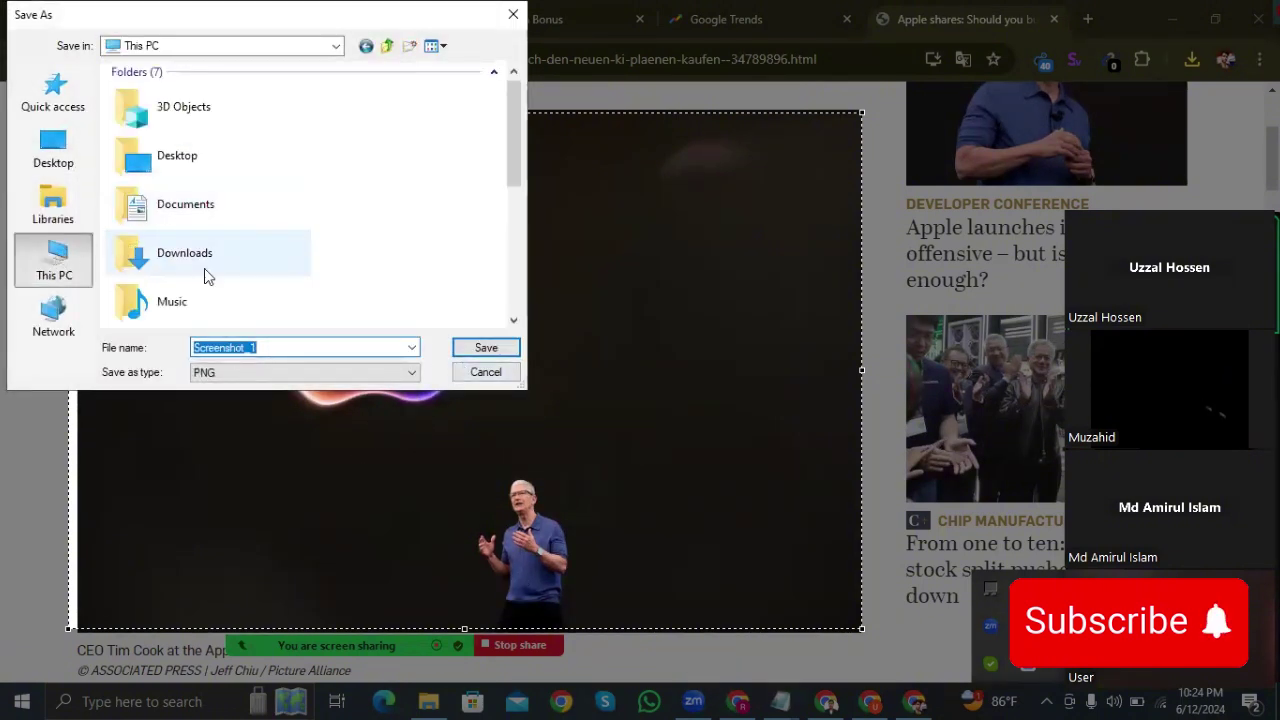
left_click(192, 206)
left_click(484, 347)
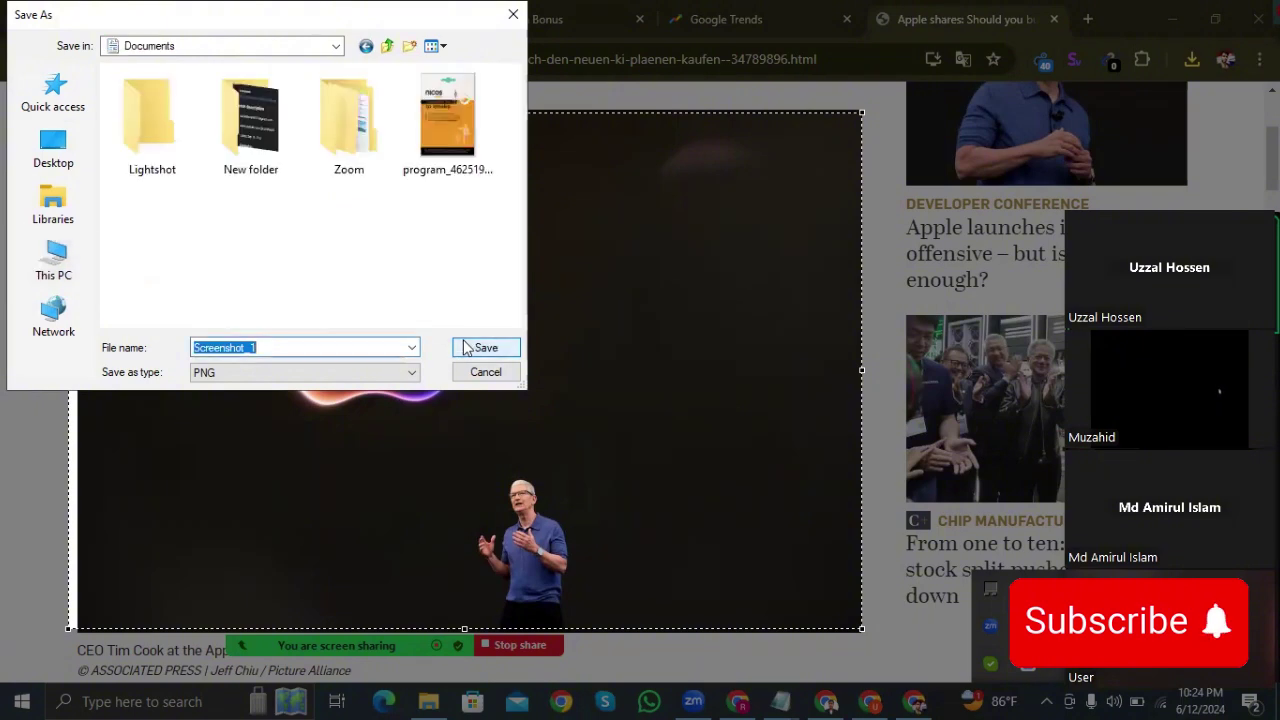
left_click(491, 359)
Upload Screenshot_1 from the Documents folder and insert it into the body of the Blogger post
key("ctrl+1")
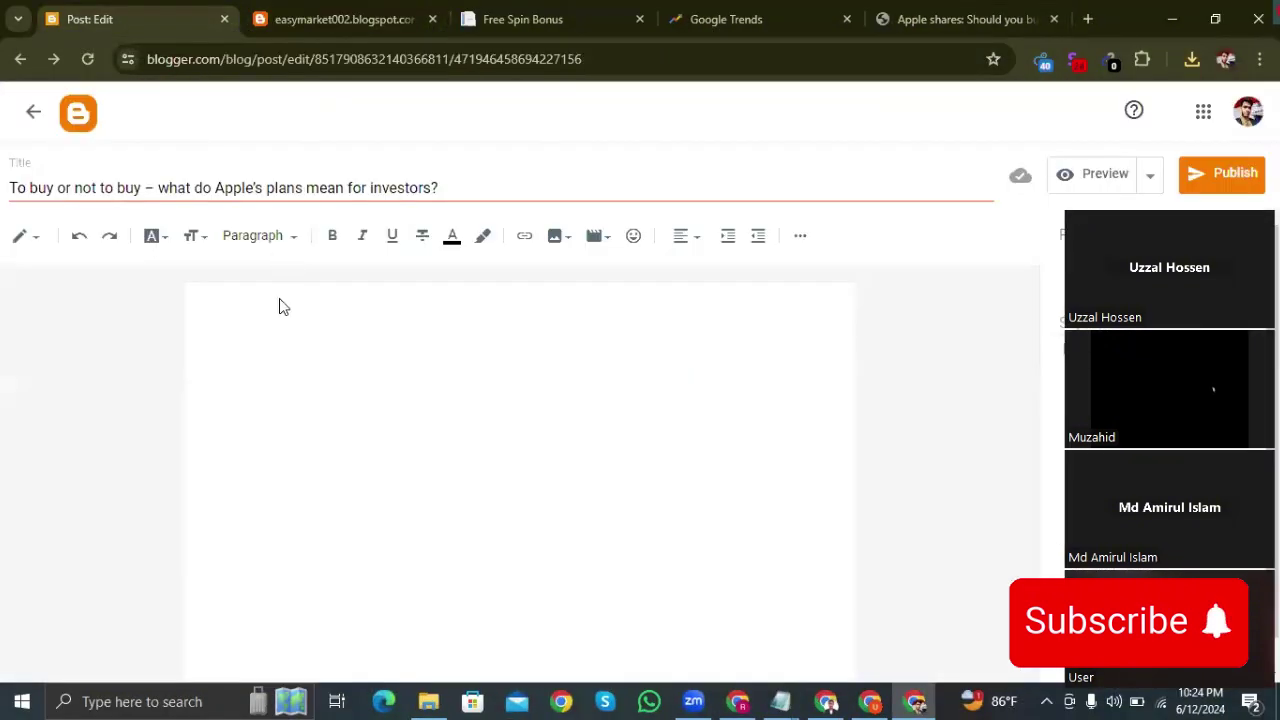
left_click(566, 238)
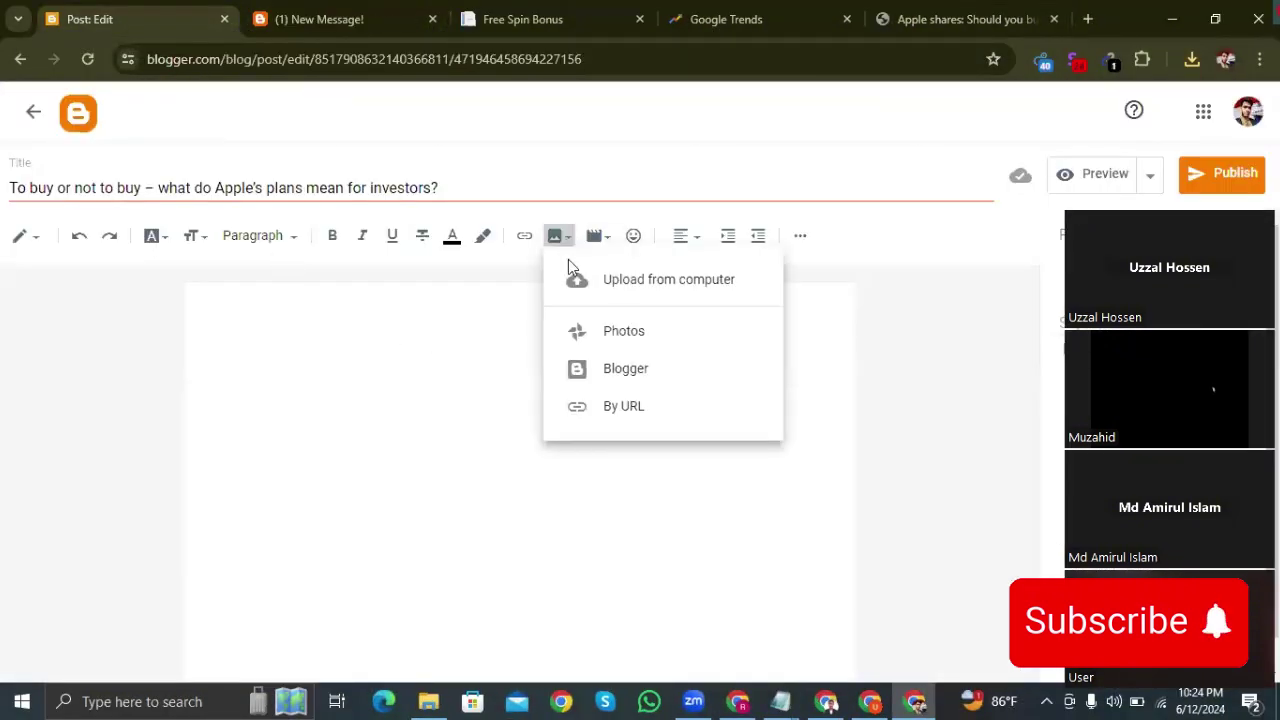
left_click(589, 282)
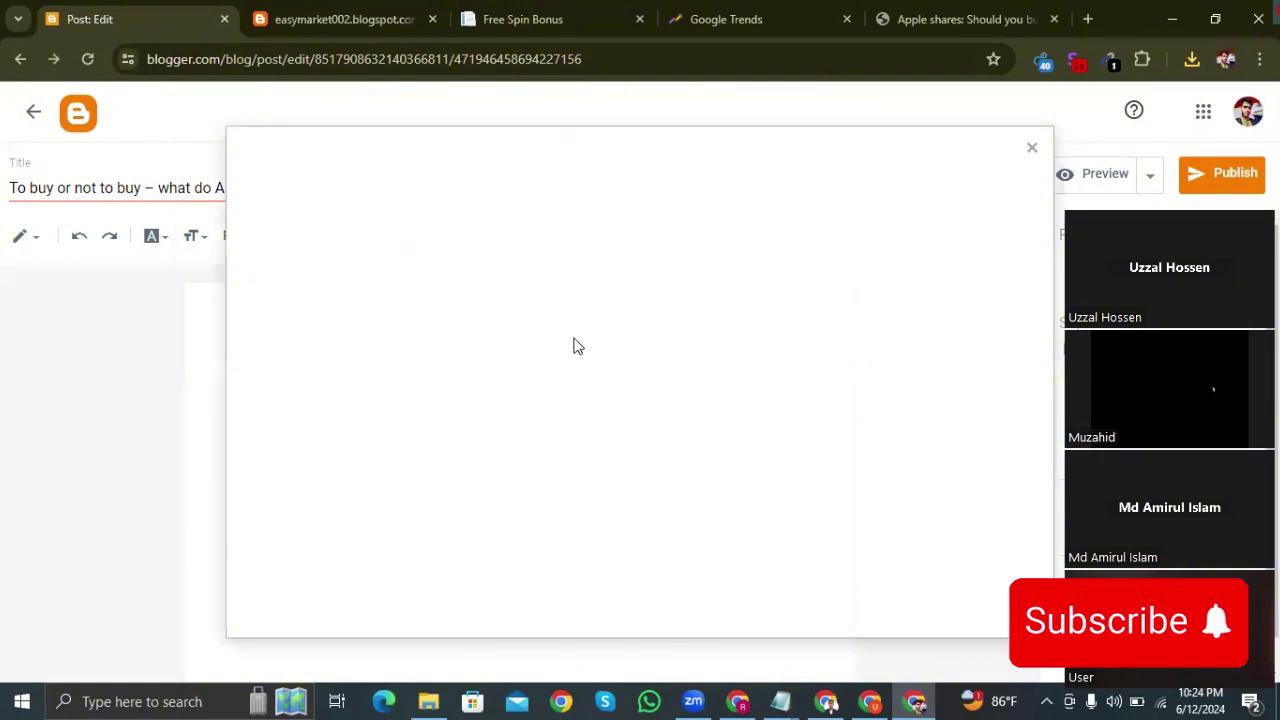
left_click(297, 266)
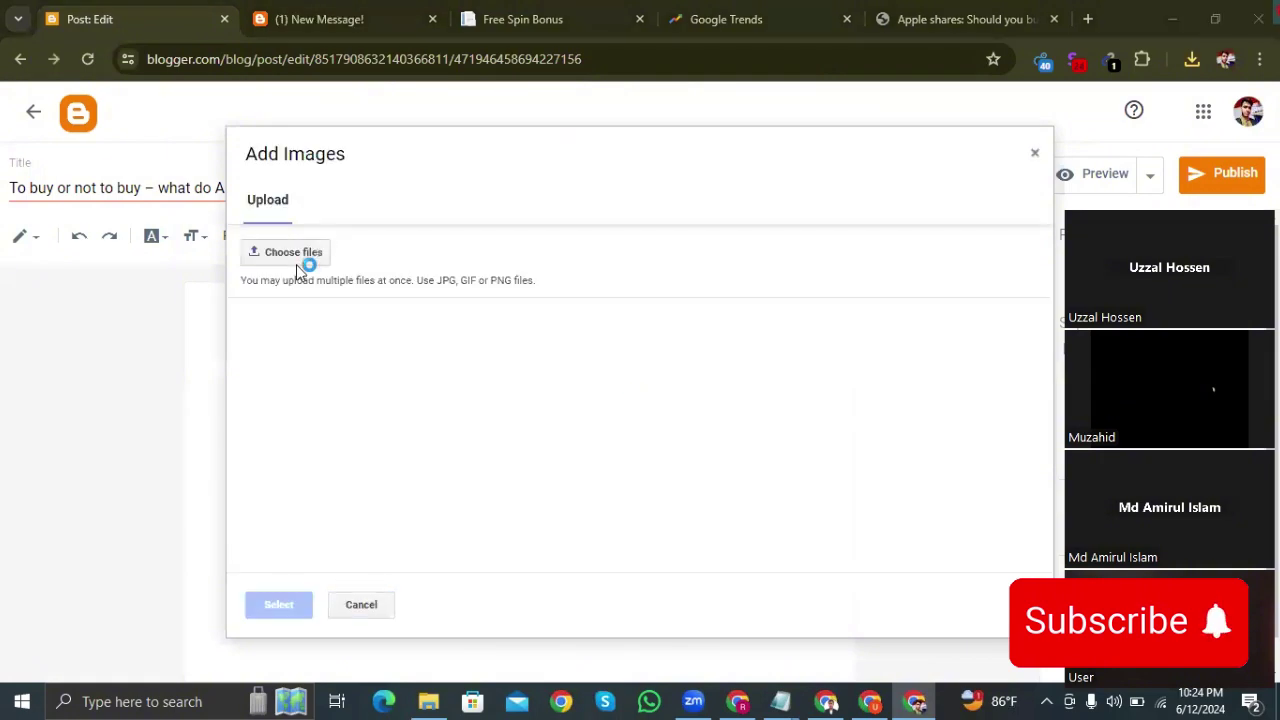
scroll(382, 382, "down", 5)
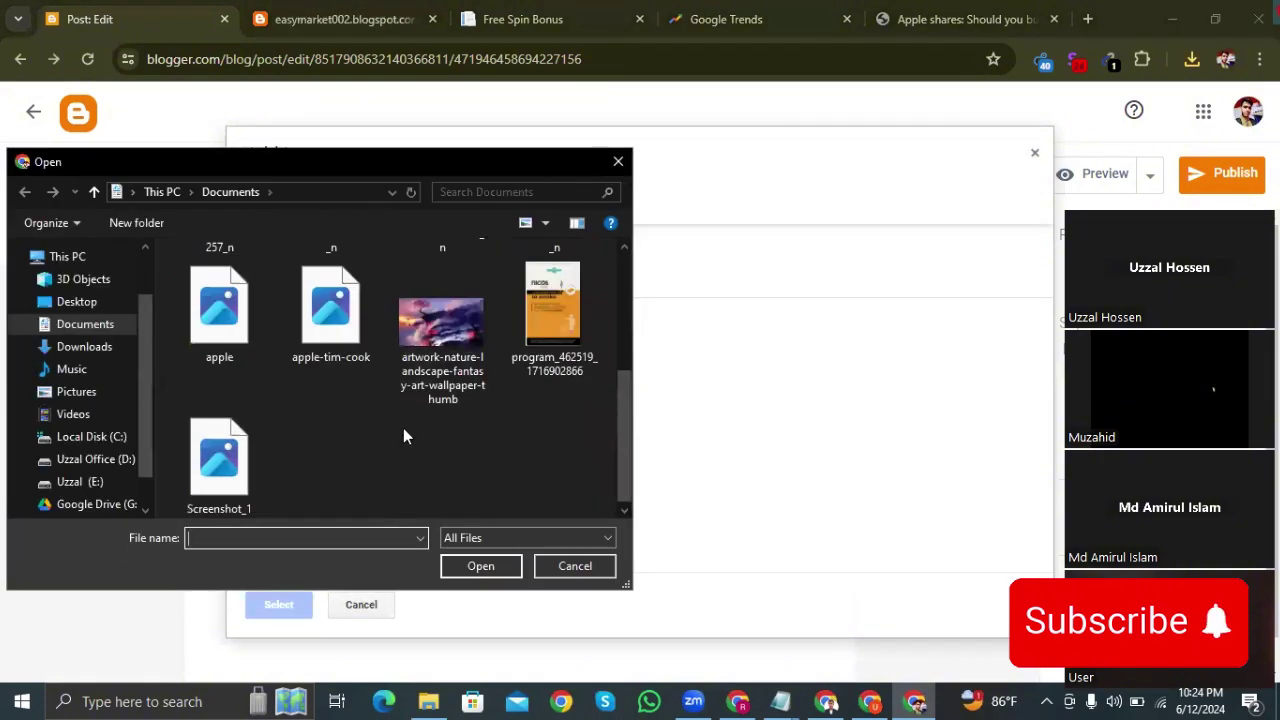
left_click(189, 465)
left_click(481, 566)
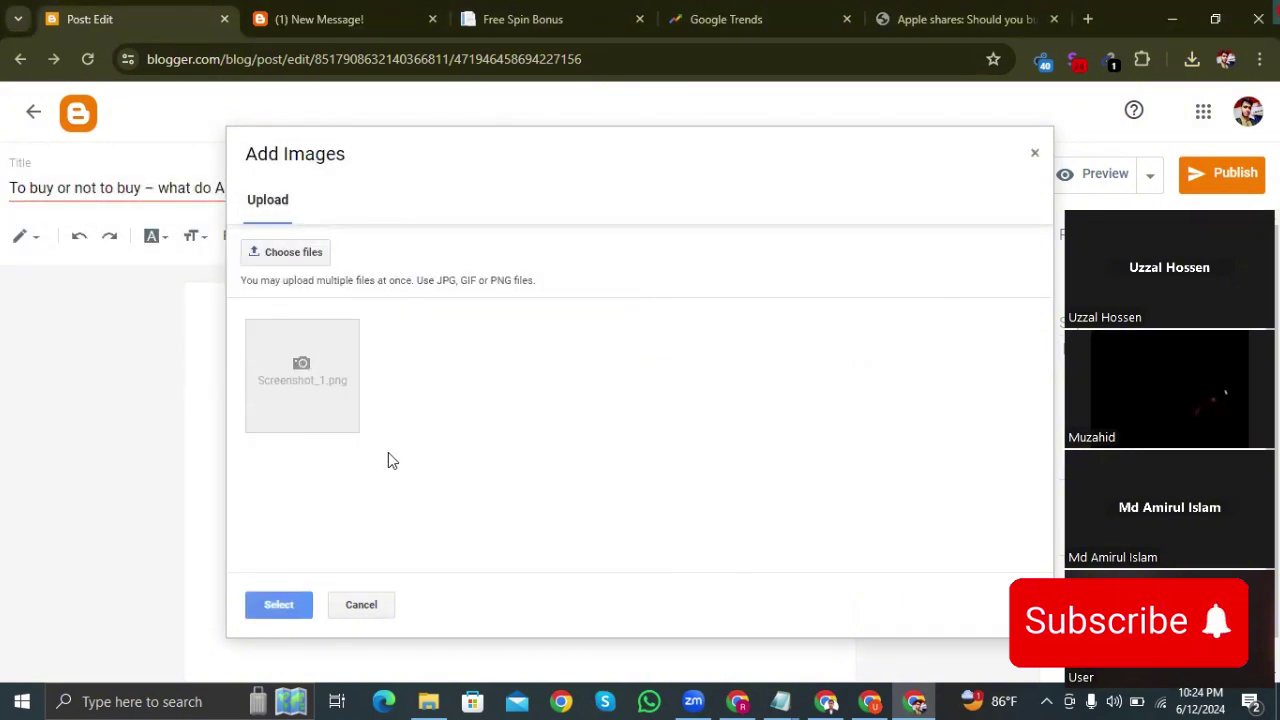
left_click(340, 400)
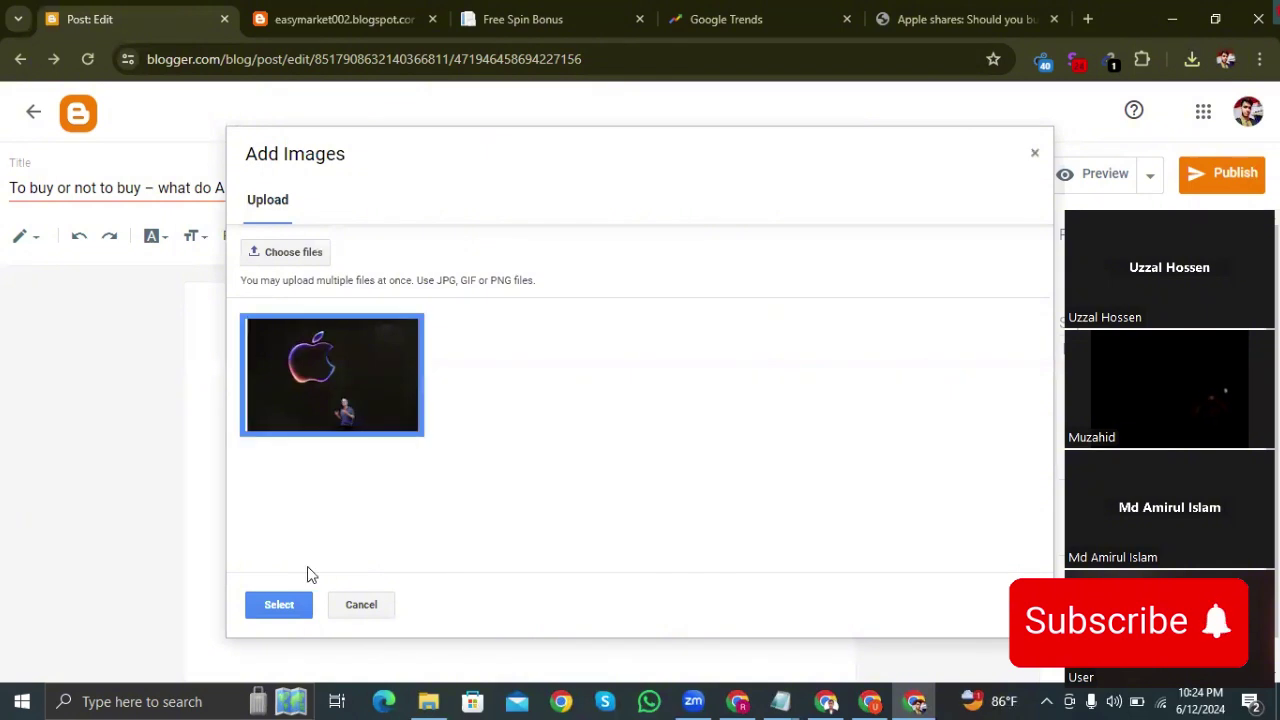
left_click(290, 603)
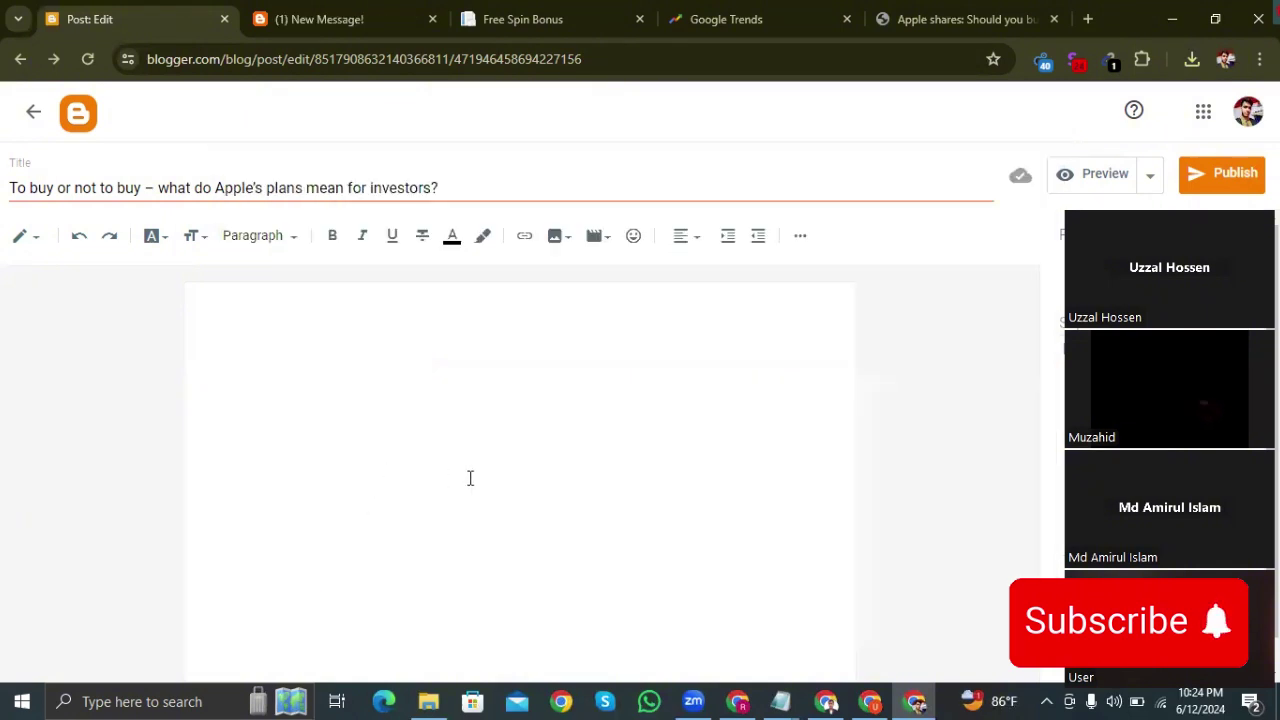
Set the size of the inserted Apple image in the post to Extra large
left_click(487, 550)
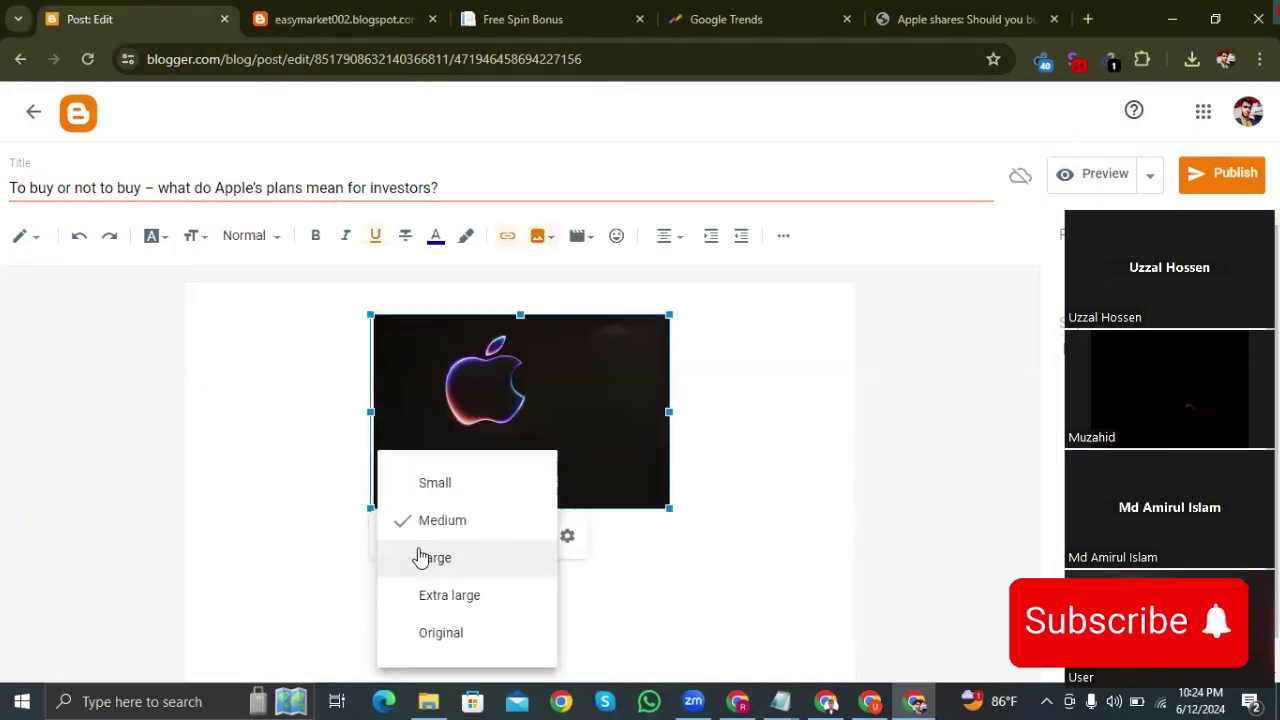
left_click(434, 560)
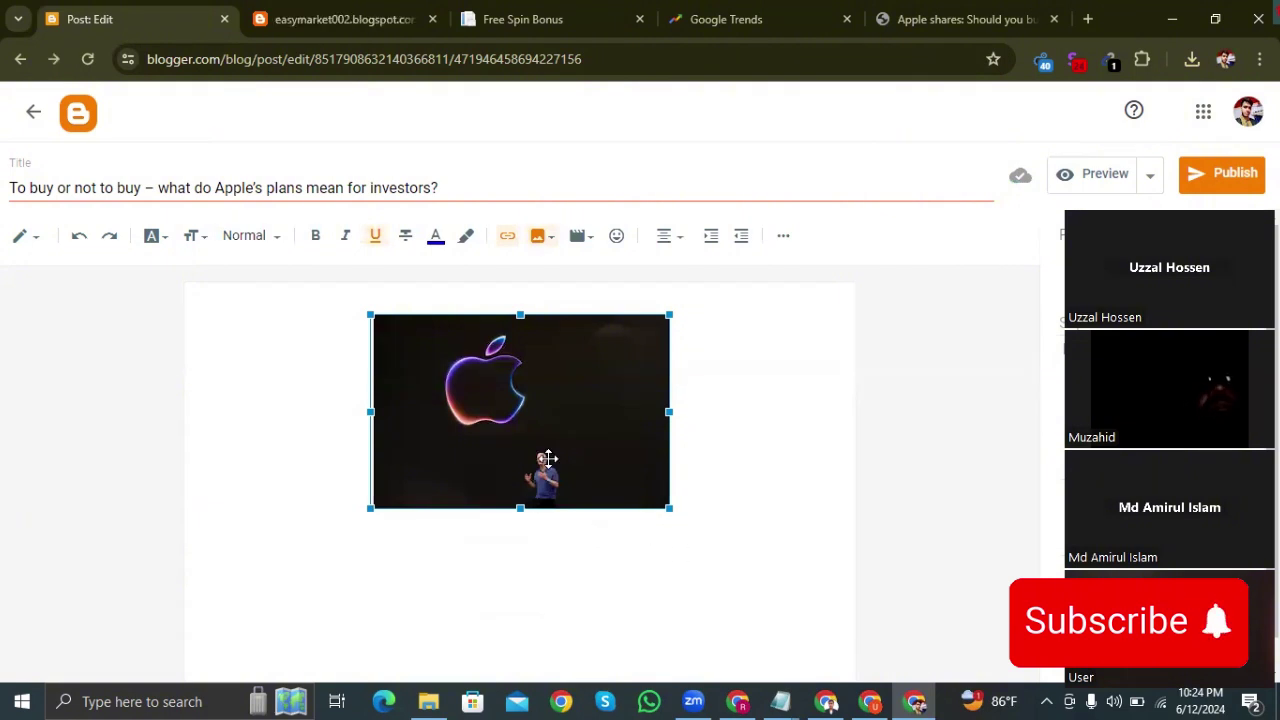
left_click(546, 419)
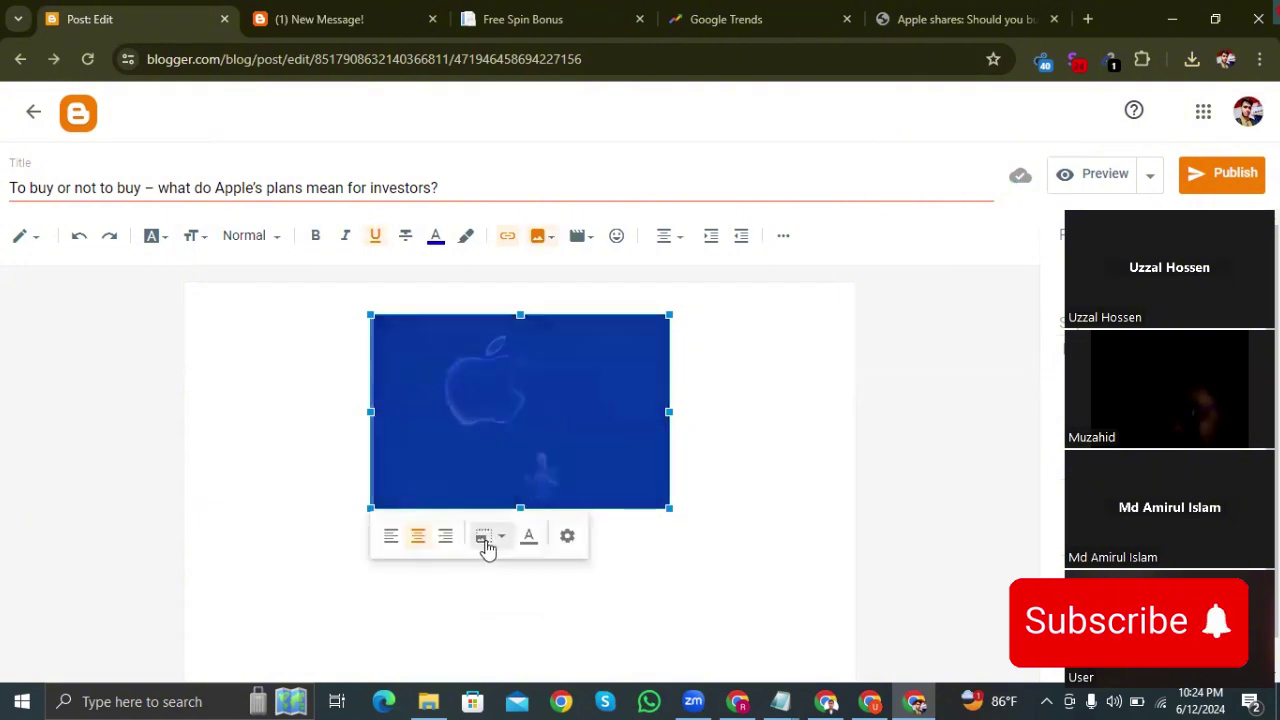
left_click(484, 537)
left_click(425, 565)
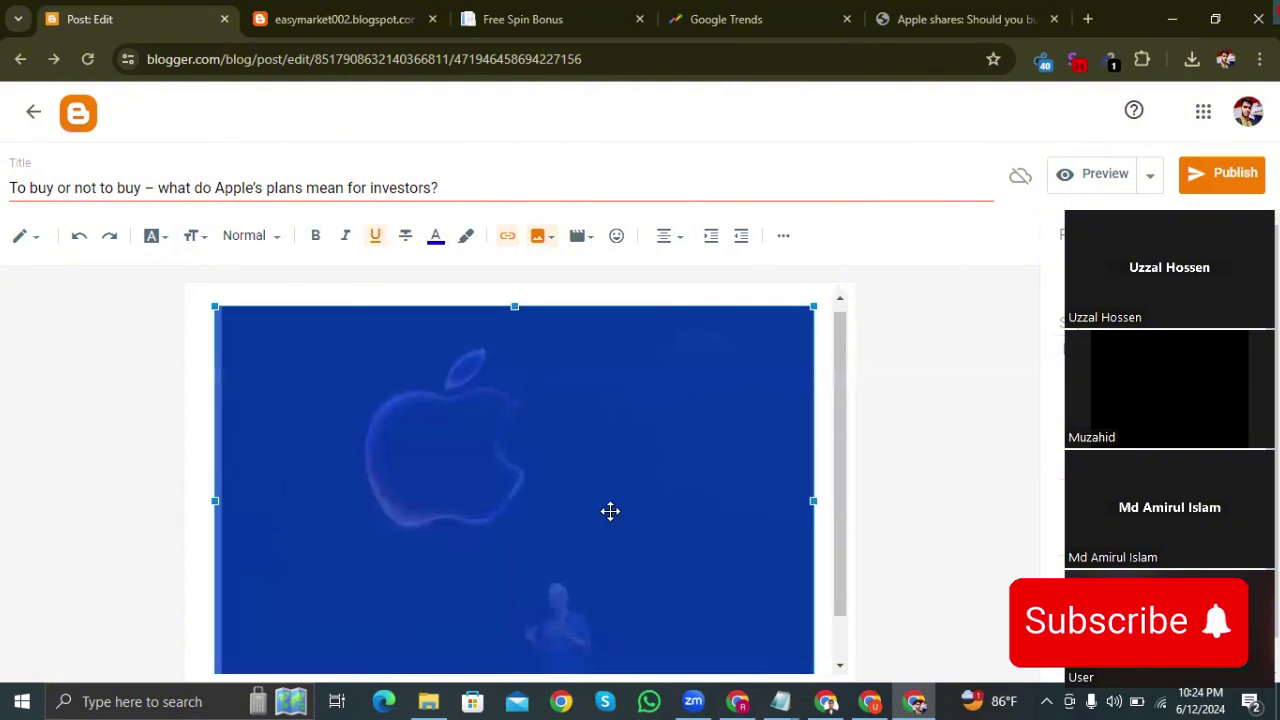
Copy the post's full title, "To buy or not to buy – what do Apple's plans mean for investors?"
scroll(620, 515, "down", 1)
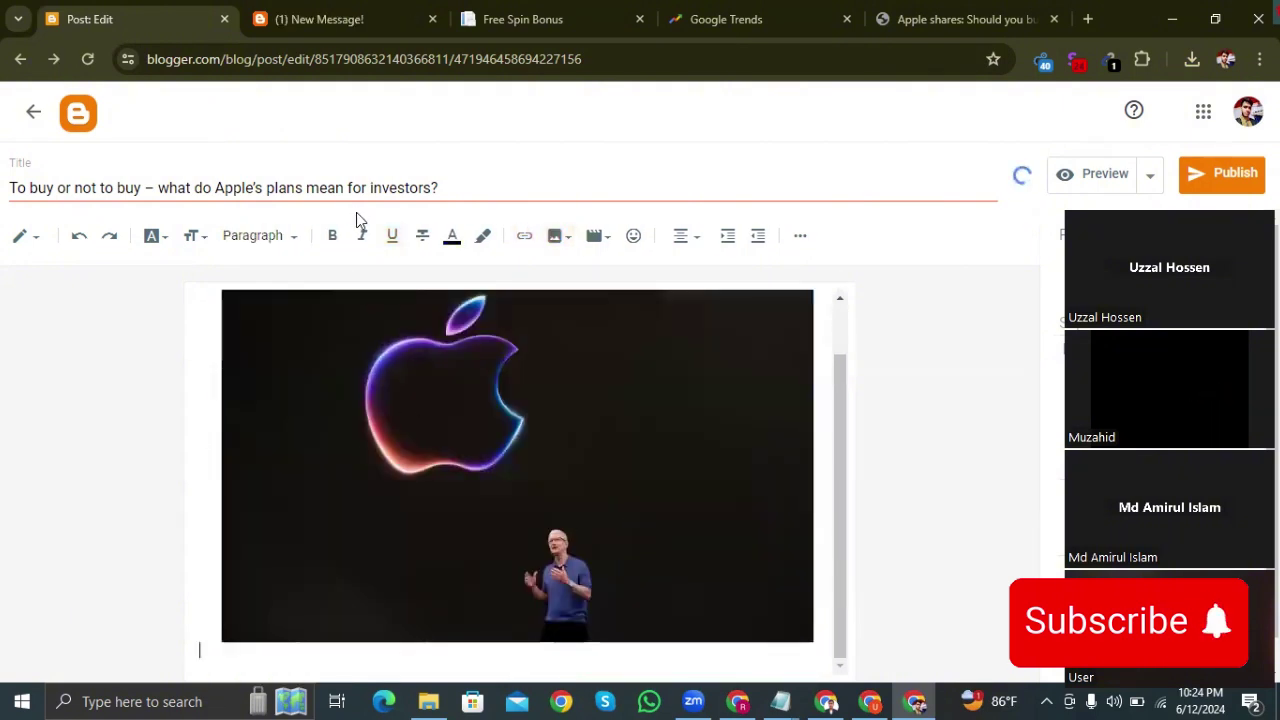
left_click_drag(491, 192, 9, 188)
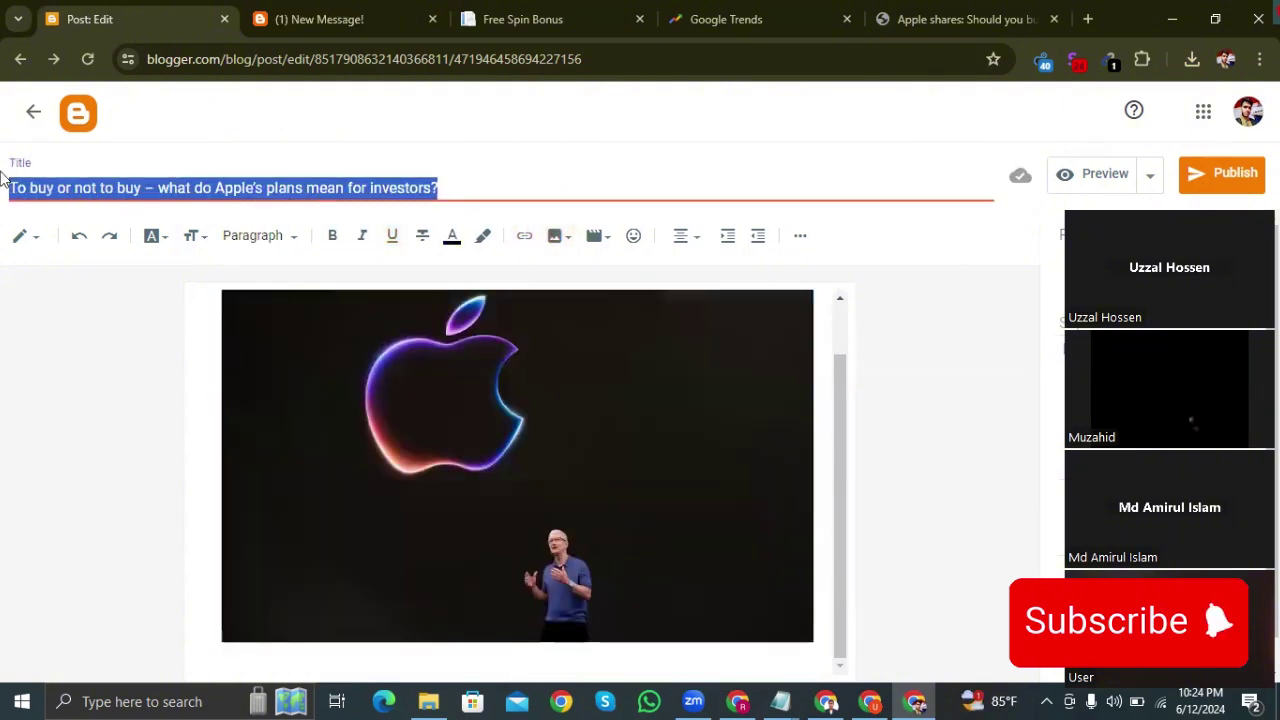
right_click(75, 188)
left_click(125, 279)
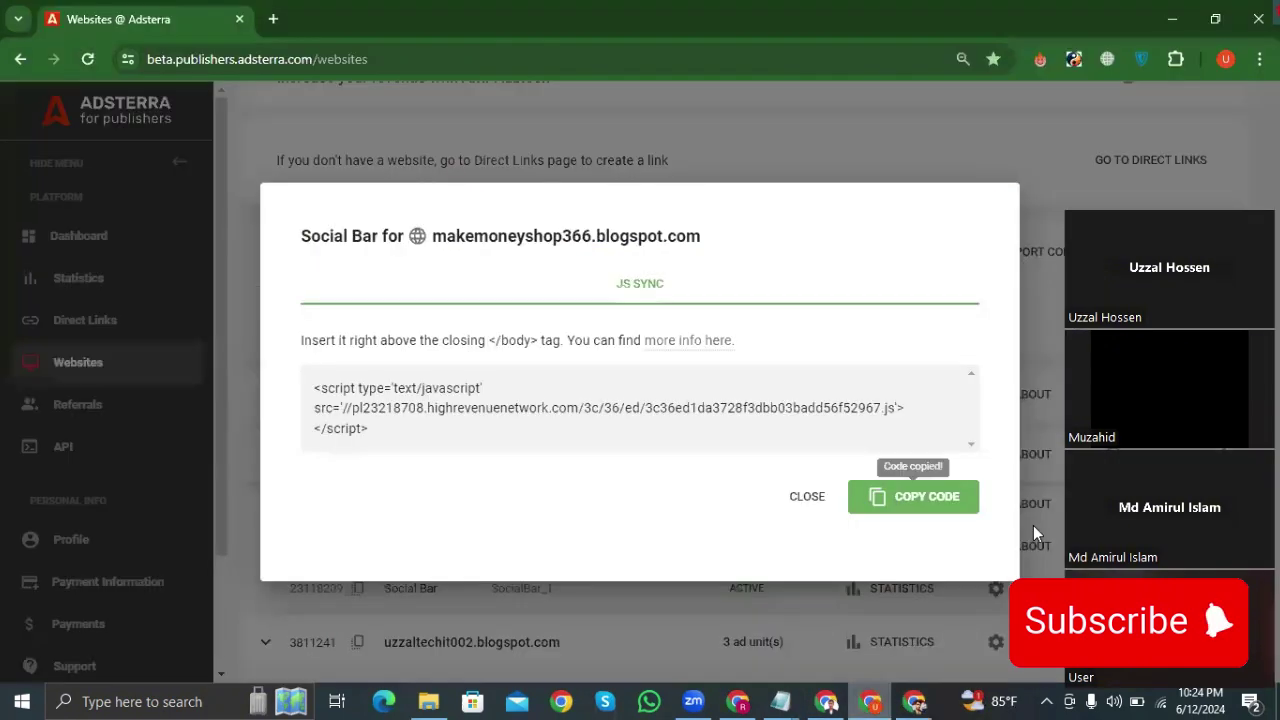
Close the Social Bar code dialog and open ChatGPT in a new browser tab
left_click(807, 496)
left_click(268, 19)
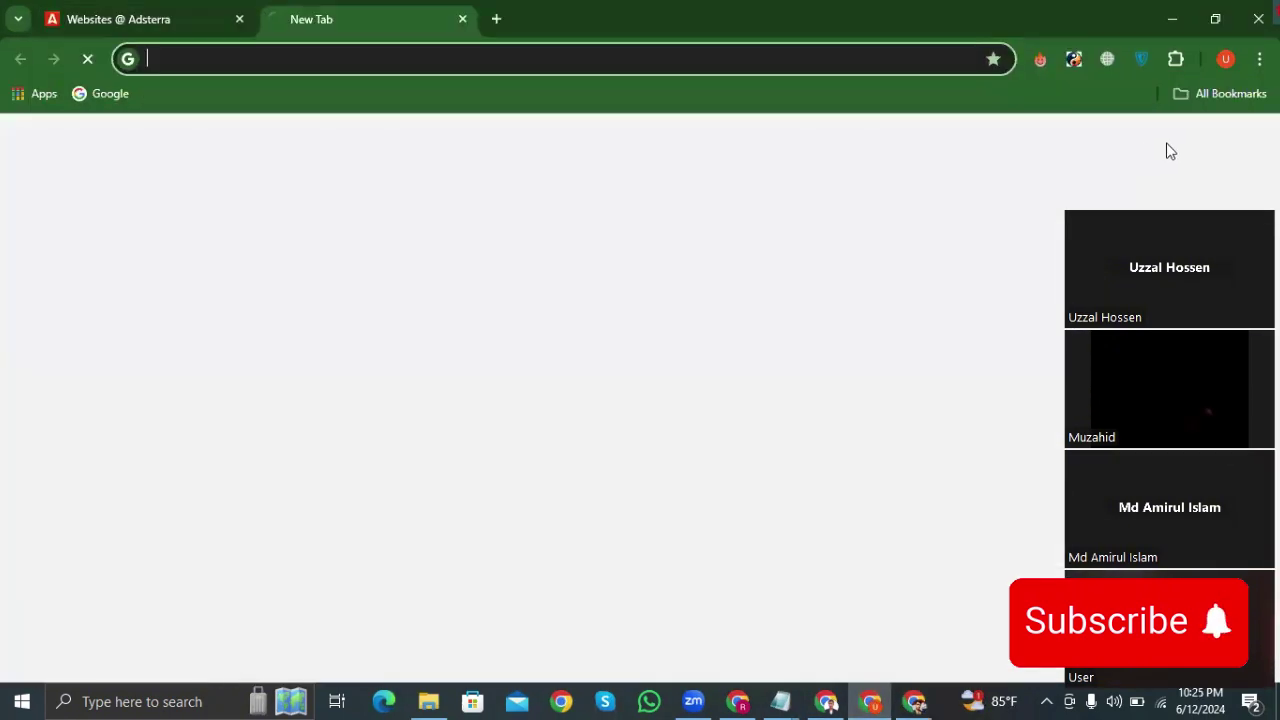
left_click(1196, 92)
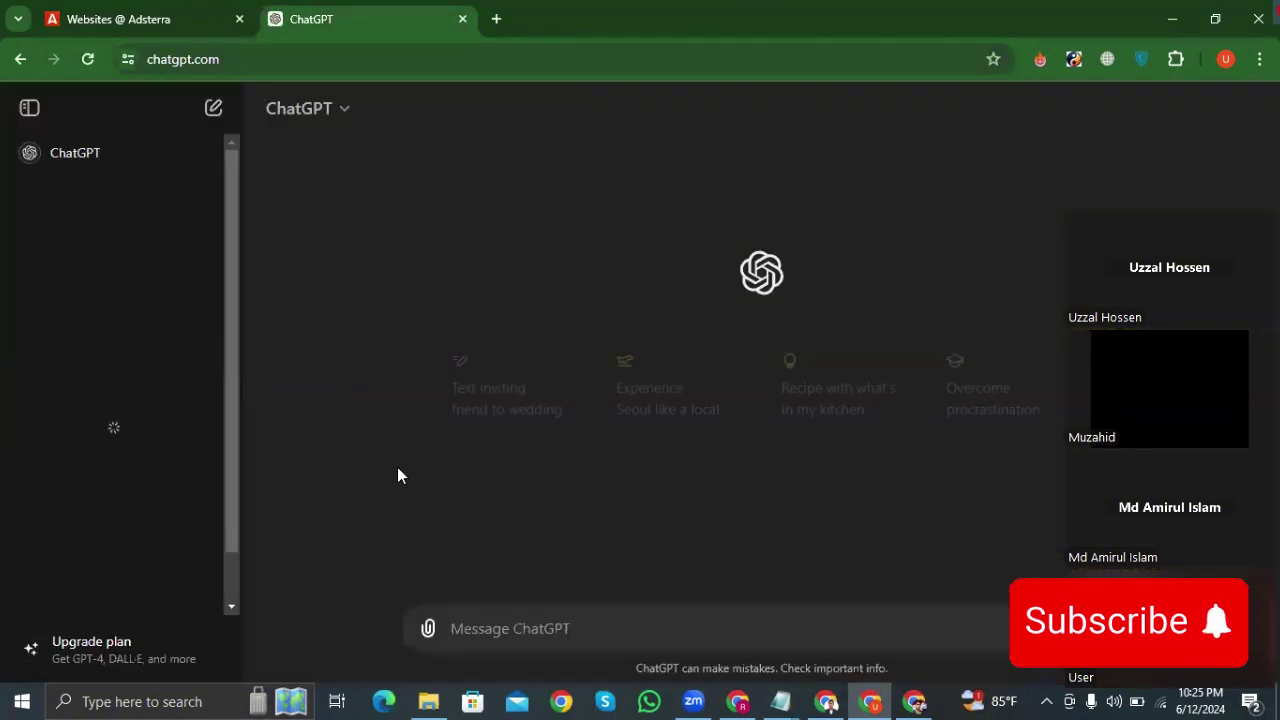
Ask ChatGPT for the article with the copied title as prompt, followed by "300 word article"
right_click(580, 626)
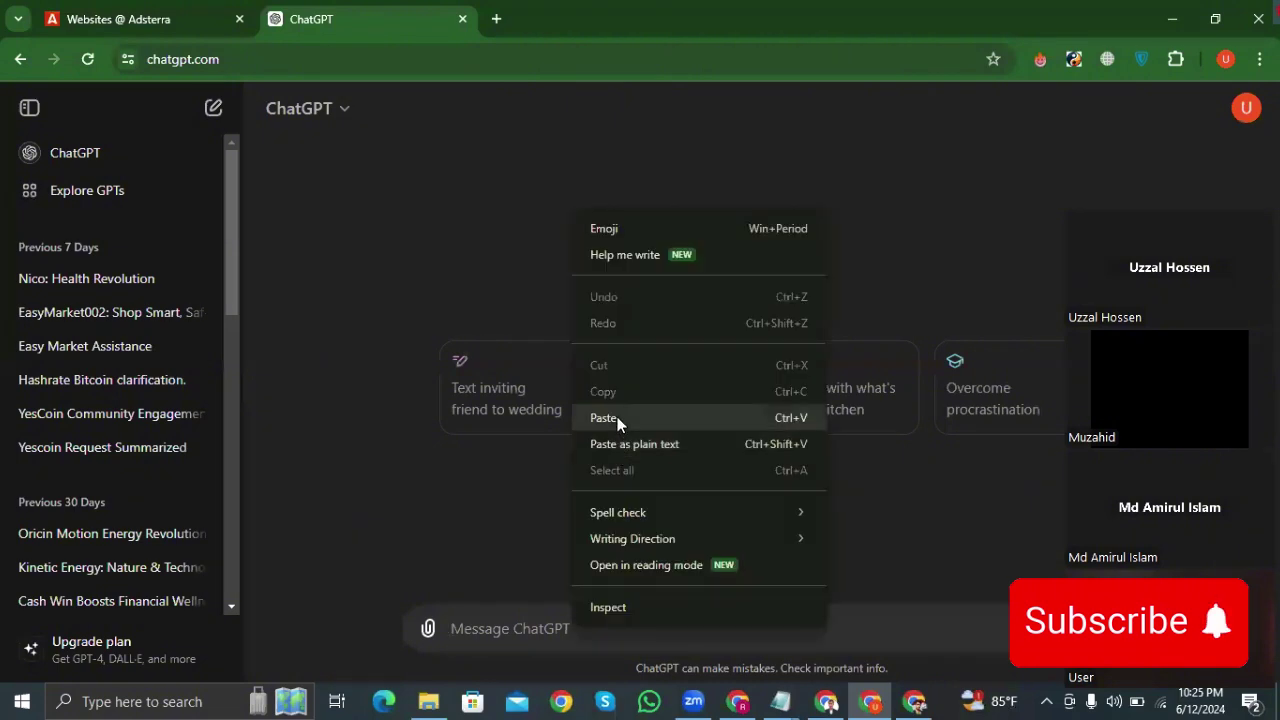
left_click(617, 418)
type("300")
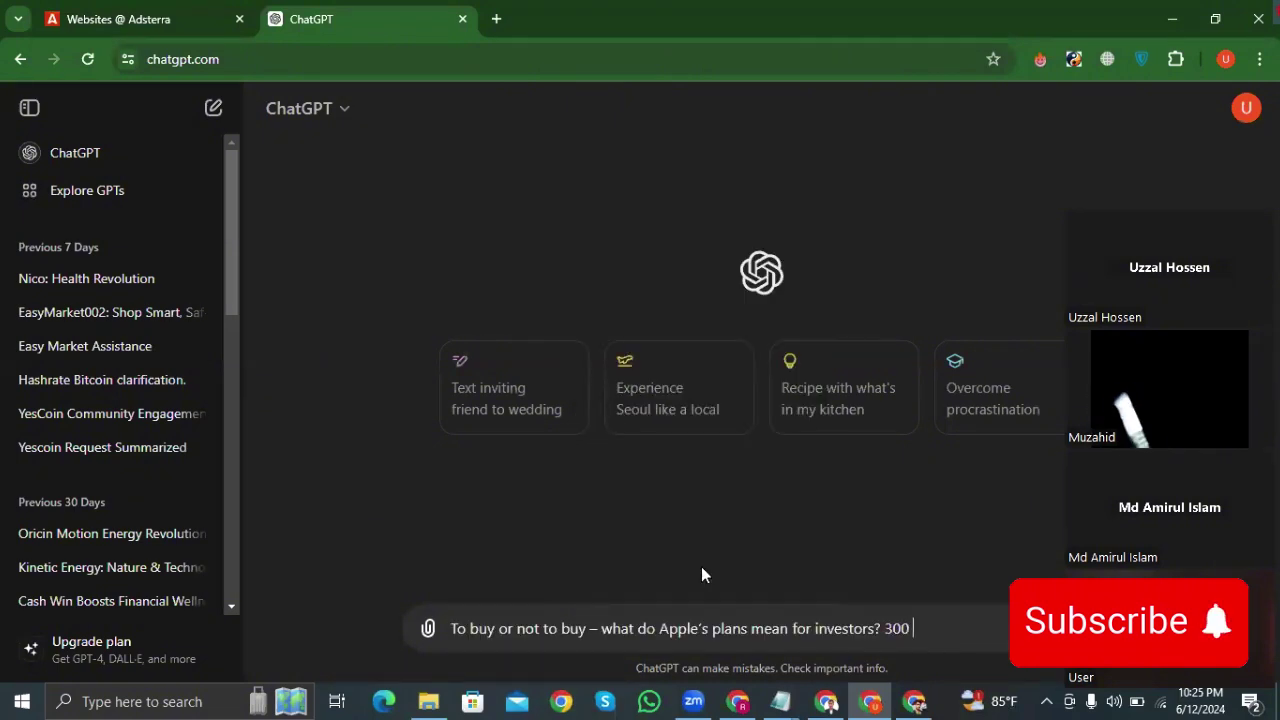
type(" w")
type("or")
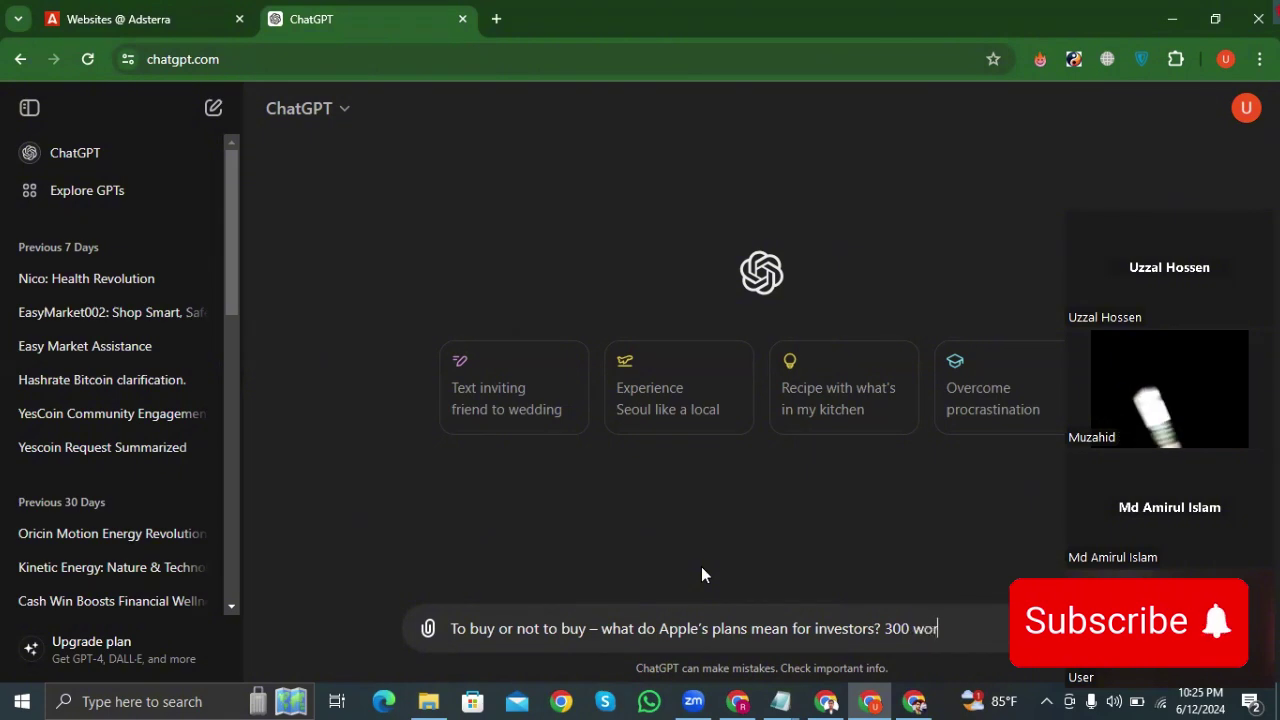
type("d arti")
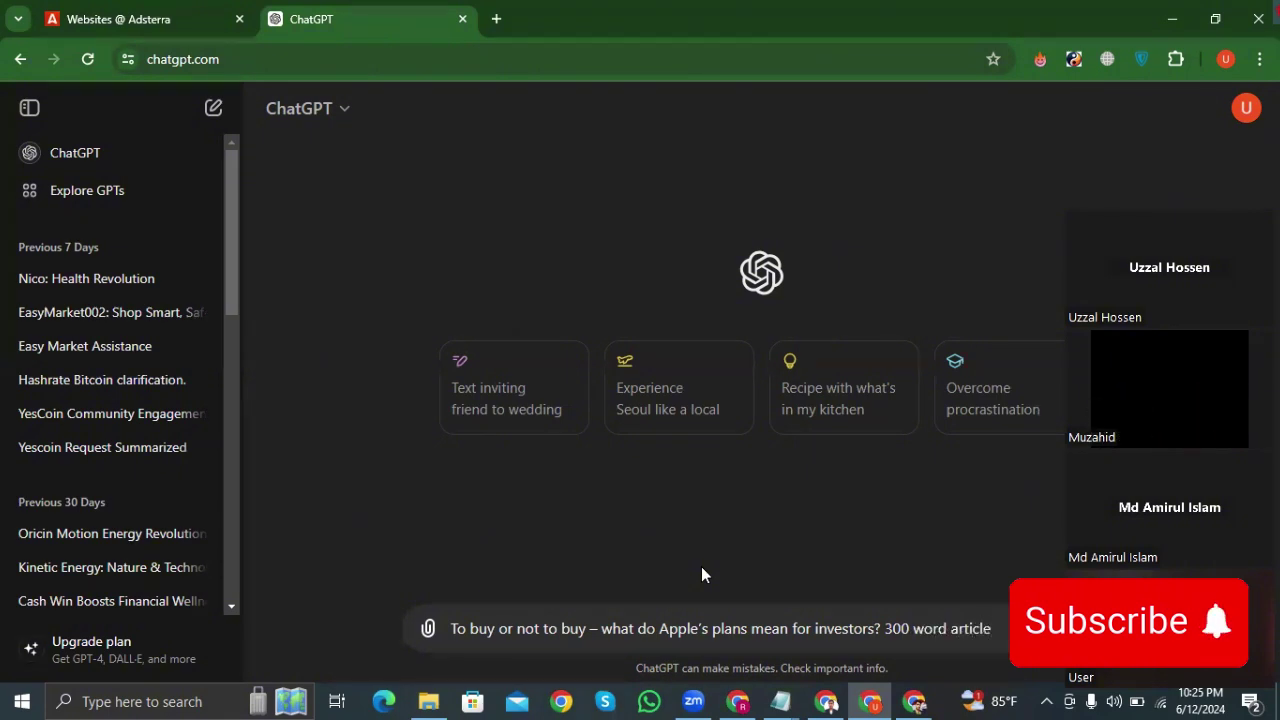
type("cle")
key("Return")
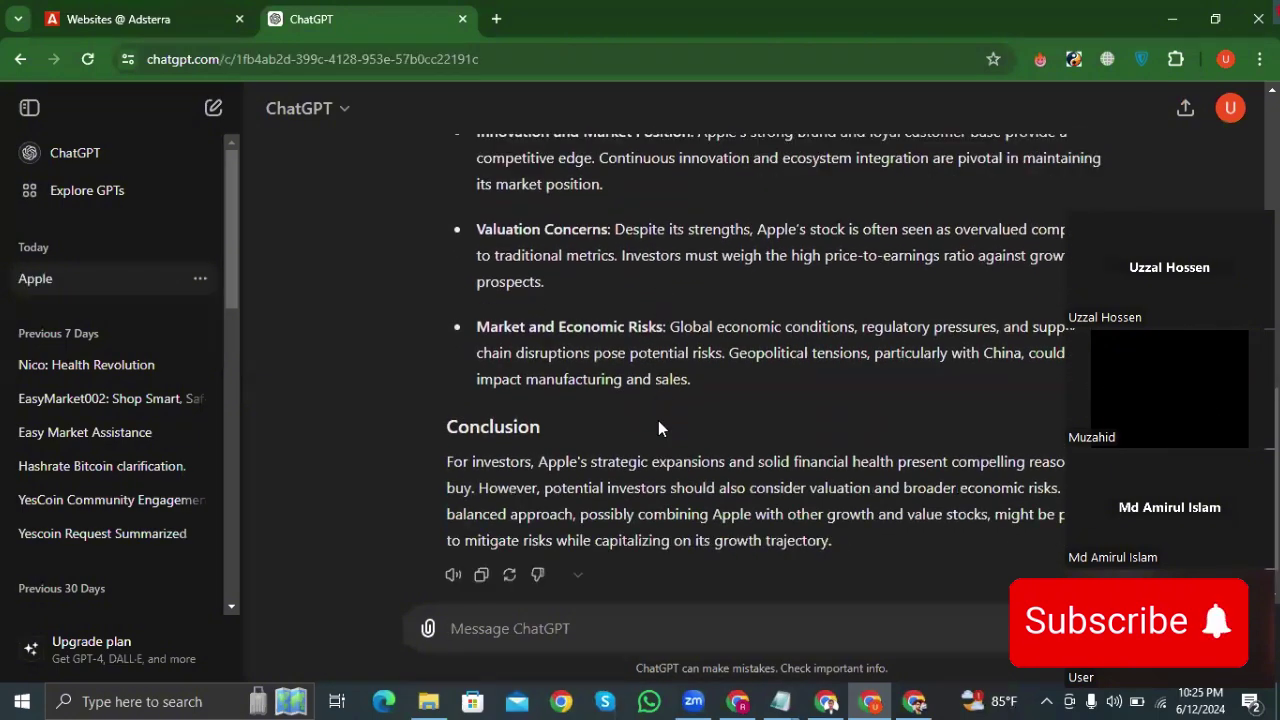
Copy ChatGPT's generated article and paste it below the Apple image in the Blogger post
left_click(481, 525)
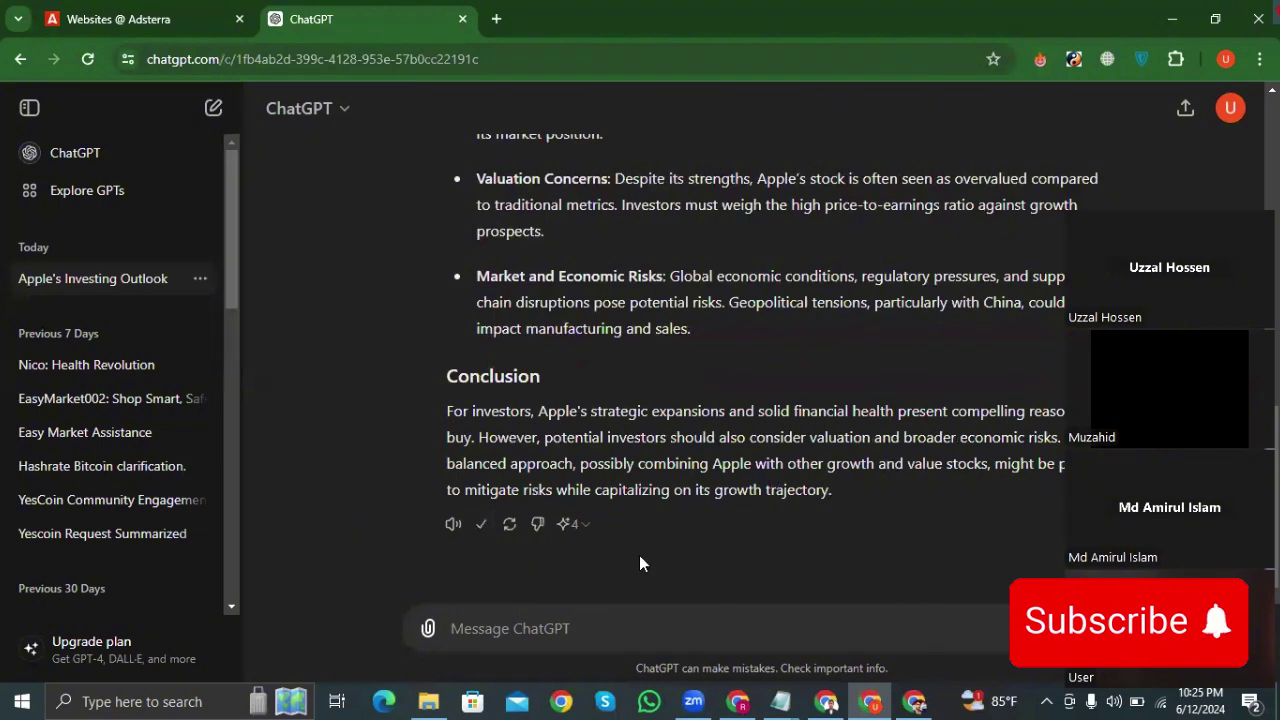
left_click(914, 701)
left_click(600, 672)
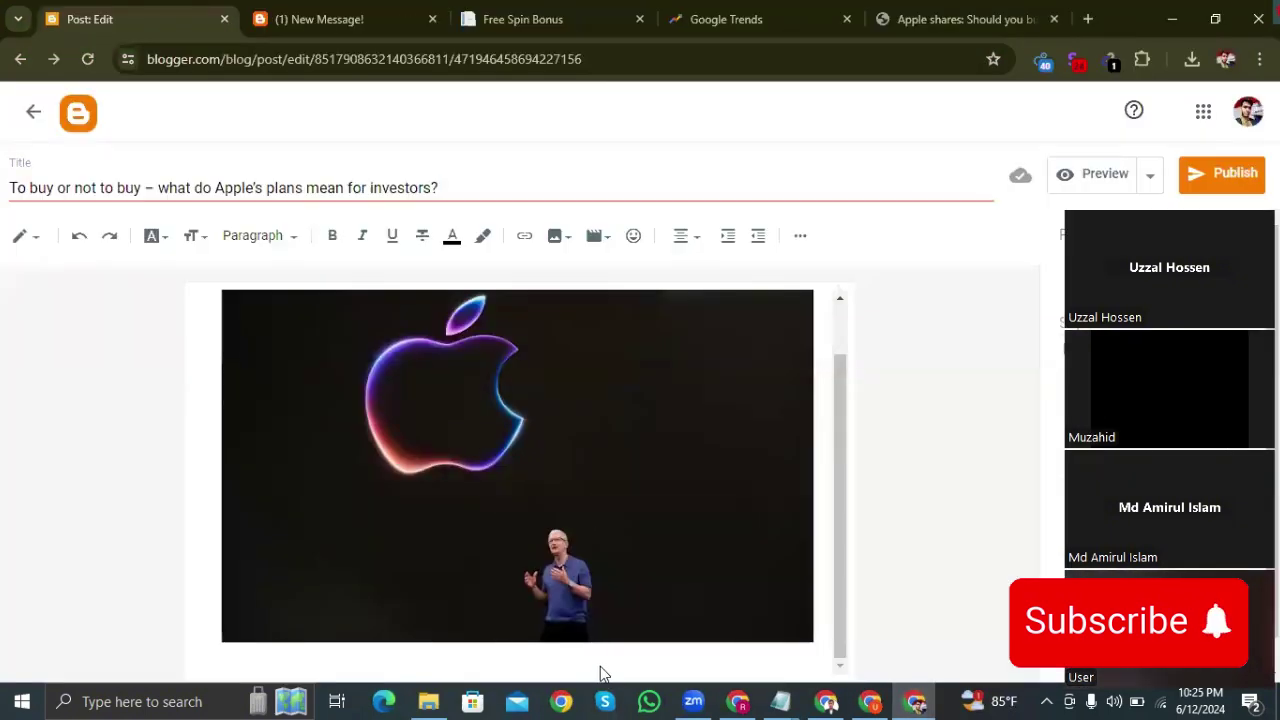
key("ctrl+a")
left_click(583, 662)
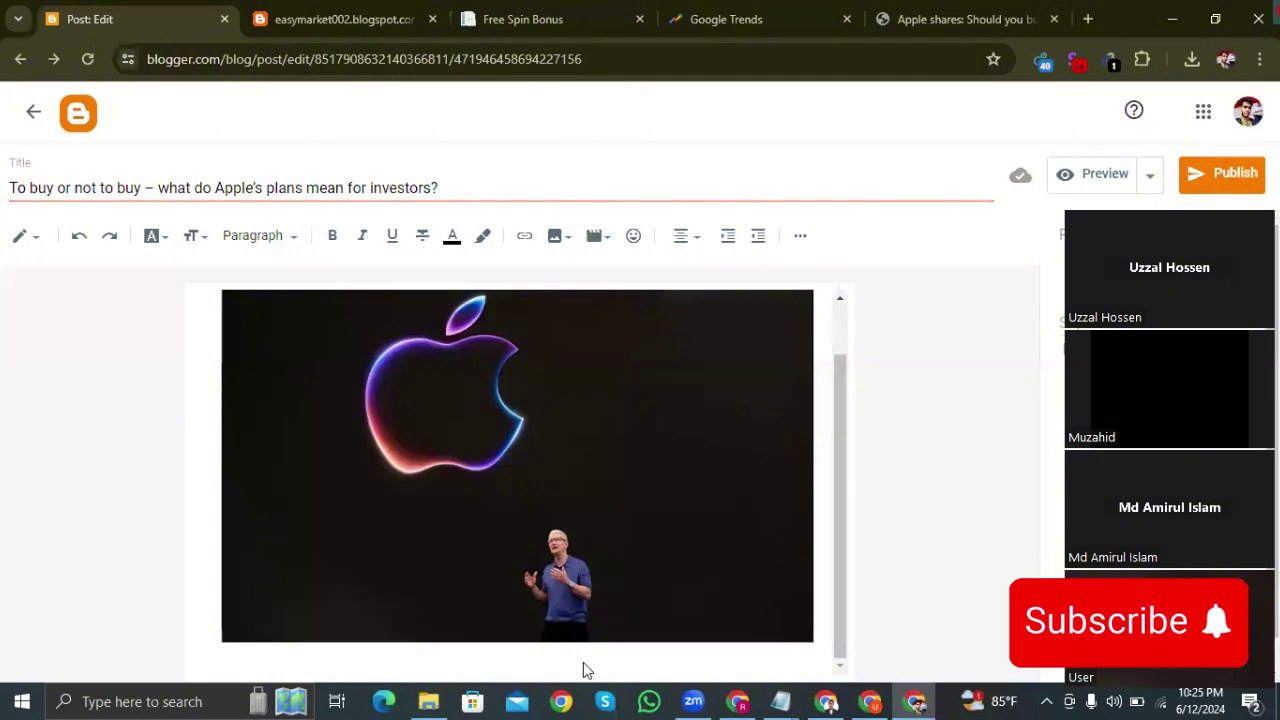
left_click(586, 472)
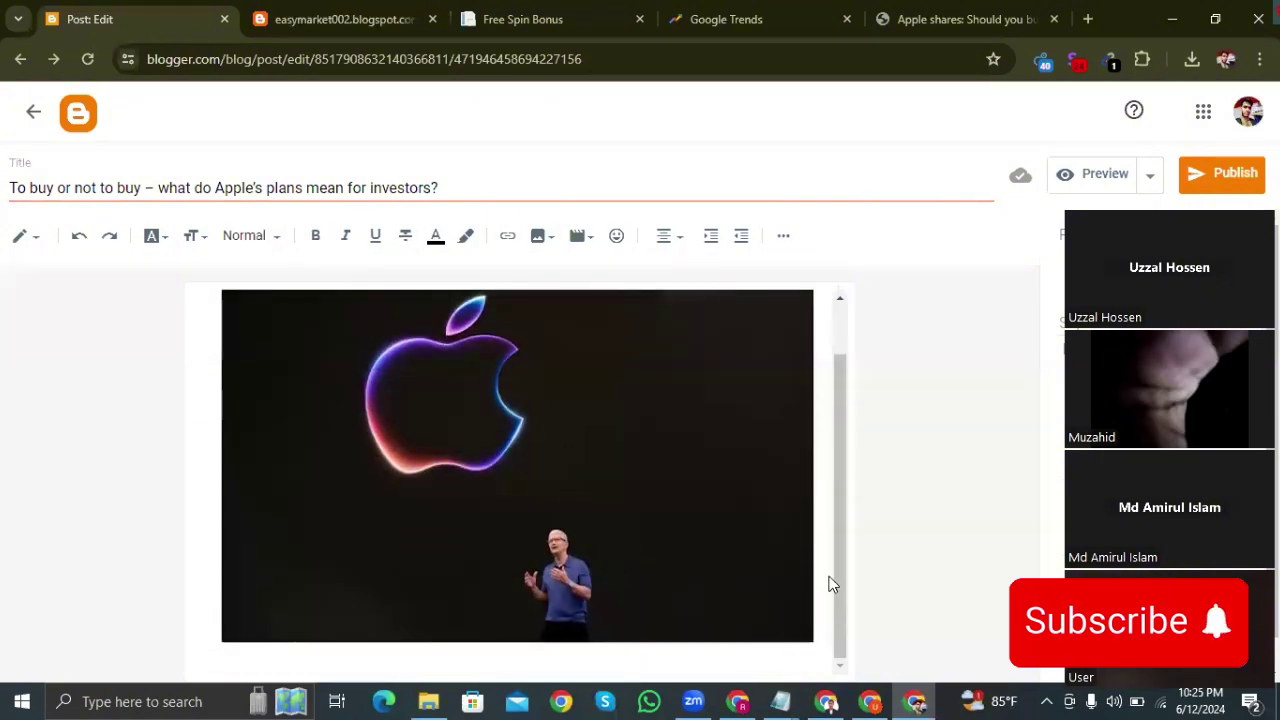
left_click(656, 662)
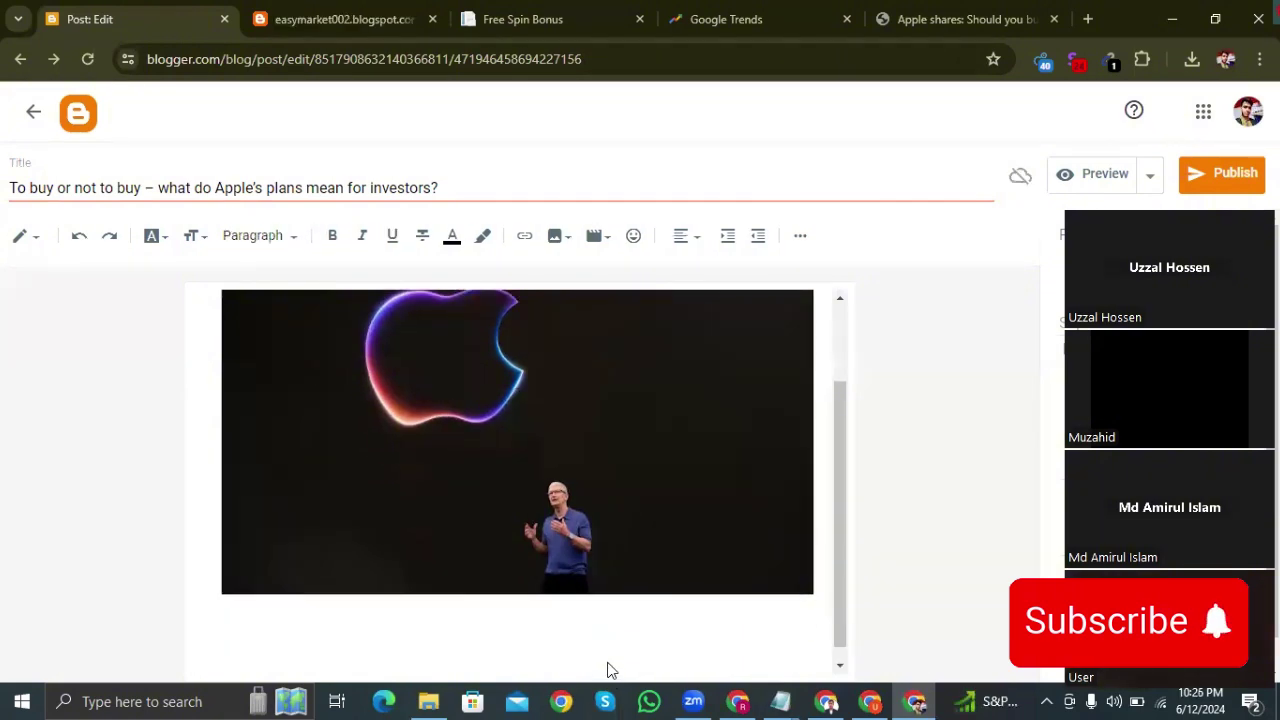
key("ctrl+v")
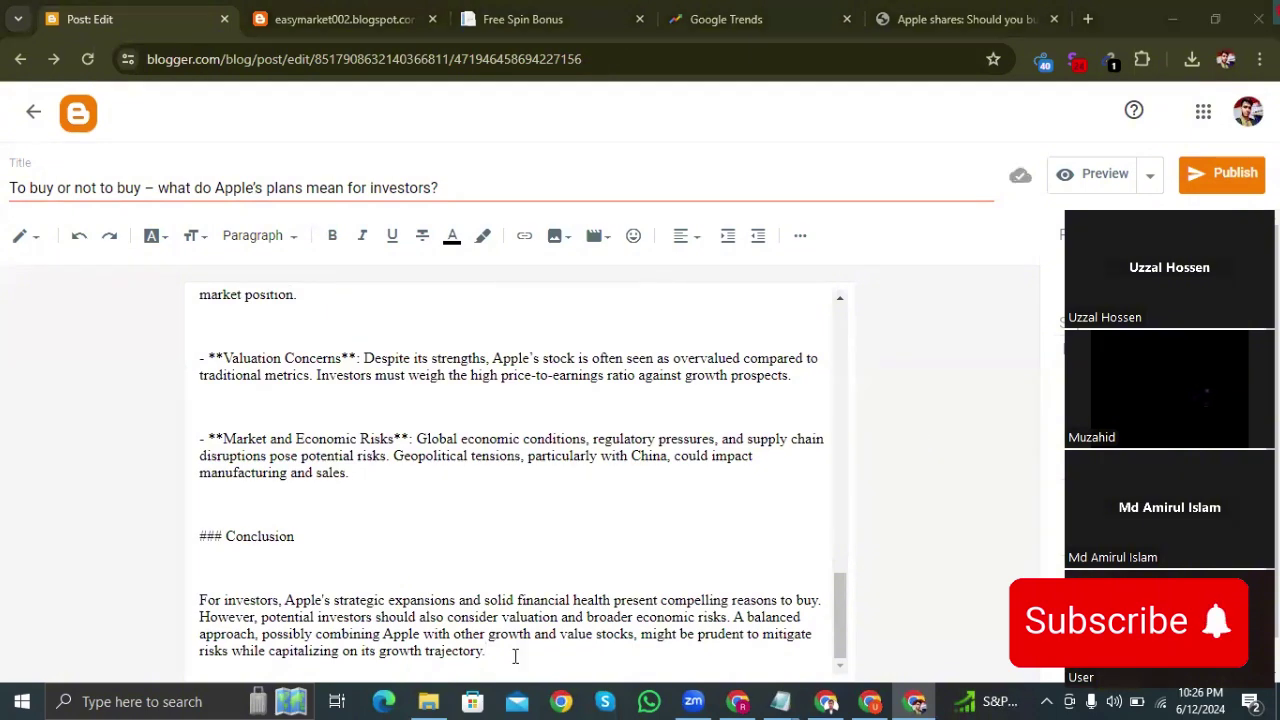
Apply the Heading style to the pasted article text and choose the Medium text size
left_click_drag(514, 654, 174, 446)
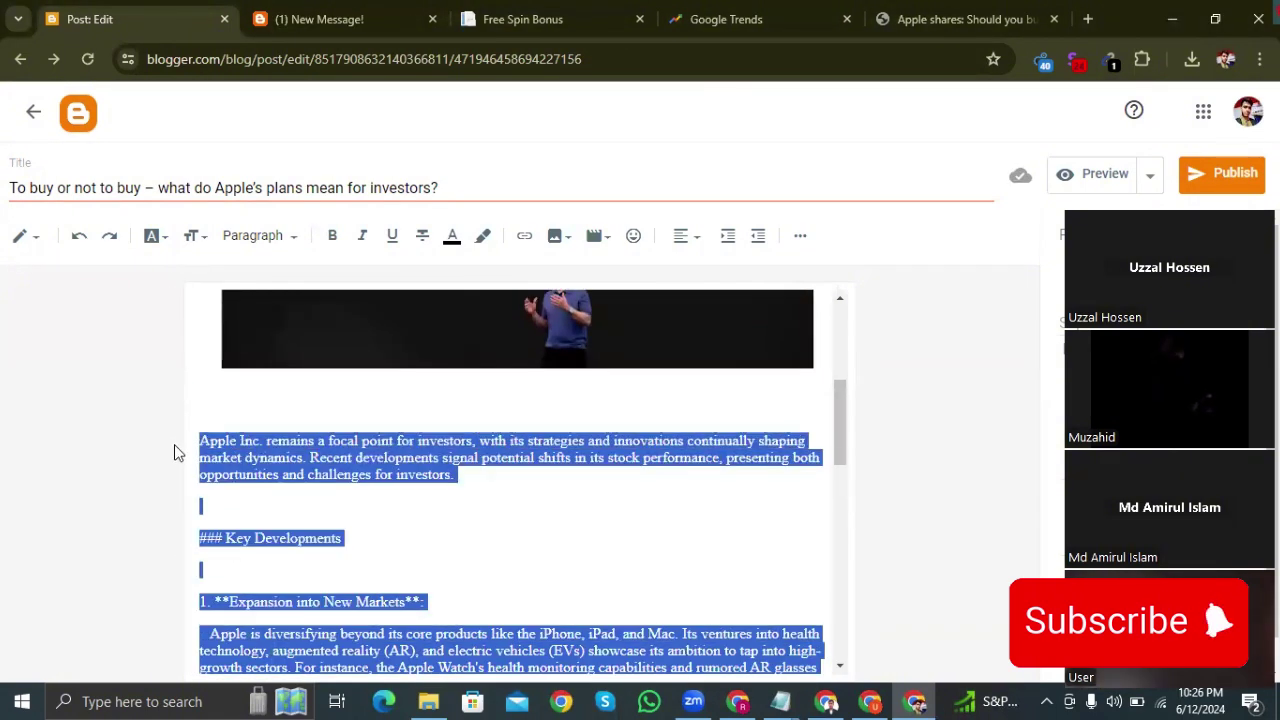
left_click(333, 237)
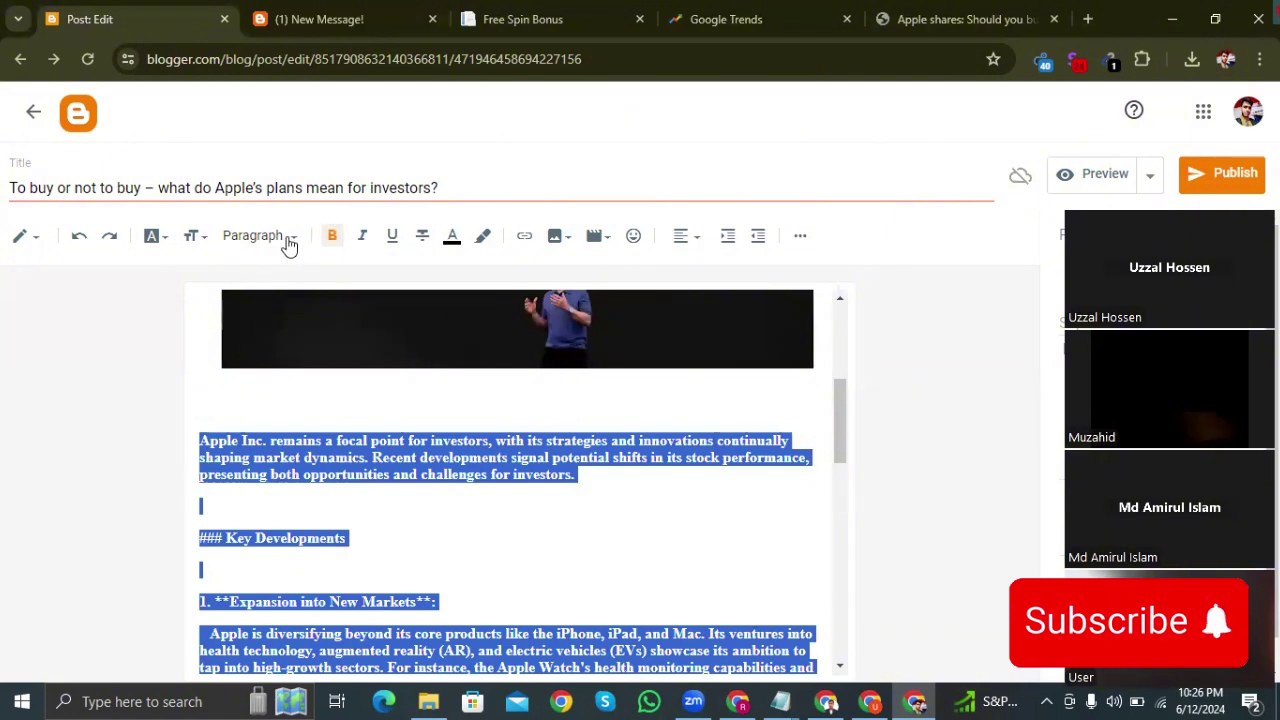
left_click(333, 237)
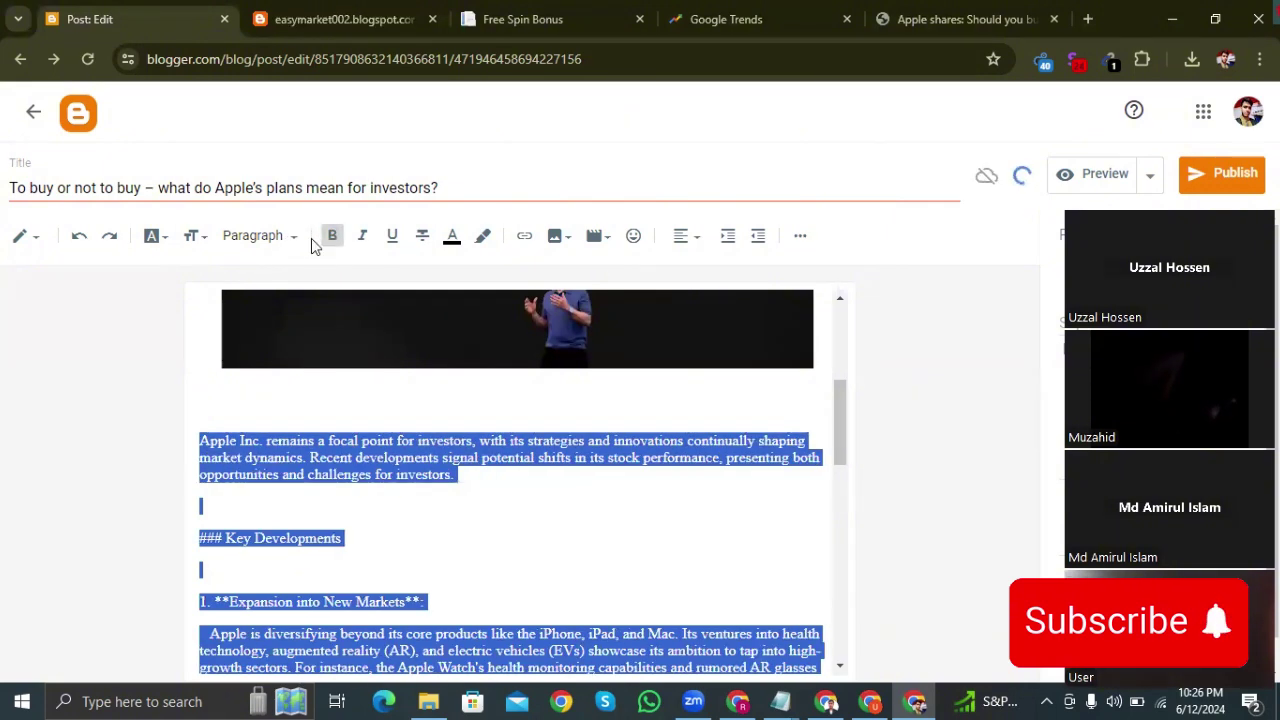
left_click(286, 240)
left_click(290, 316)
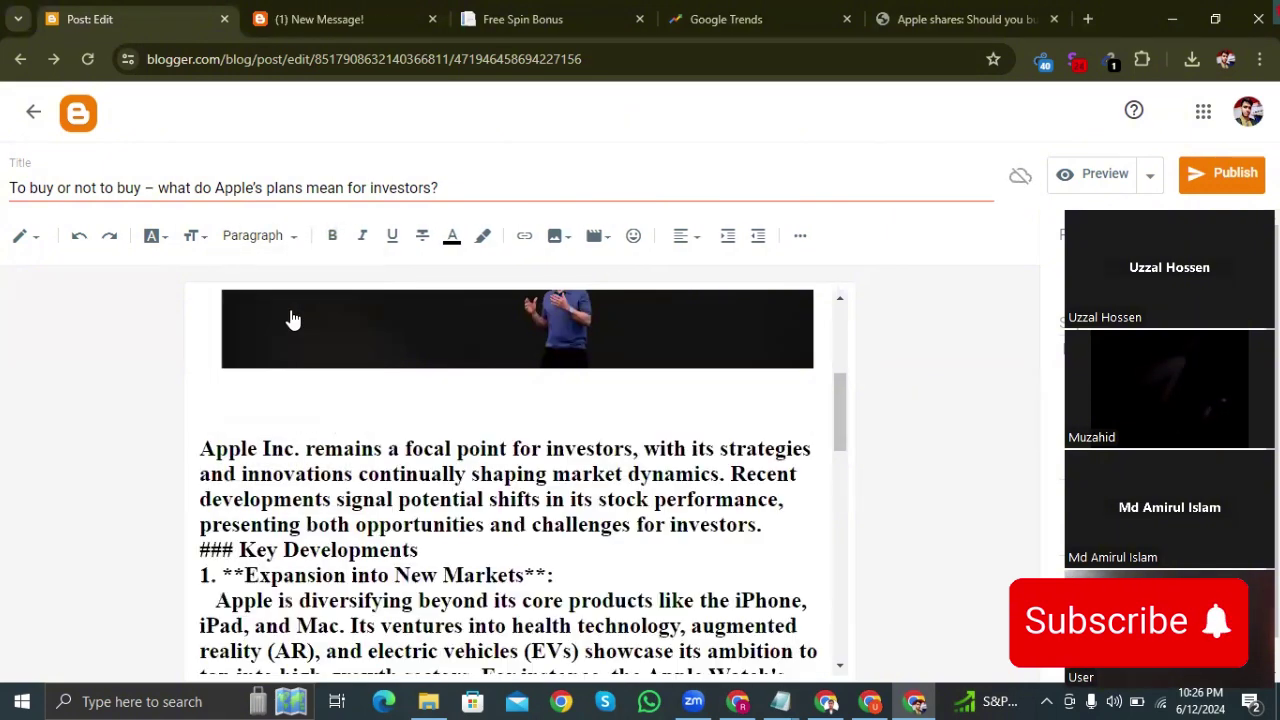
left_click(193, 238)
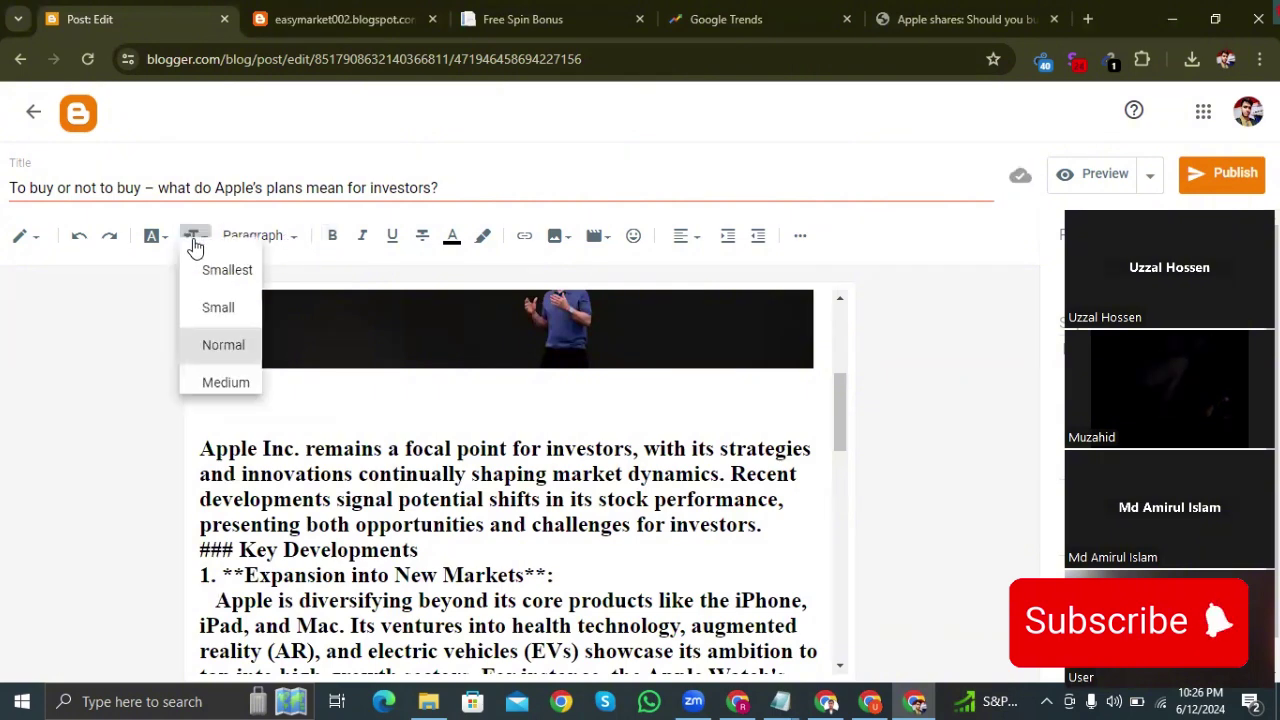
left_click(224, 380)
Select the article text below the Apple image, from its end up to the opening paragraph
scroll(322, 449, "down", 10)
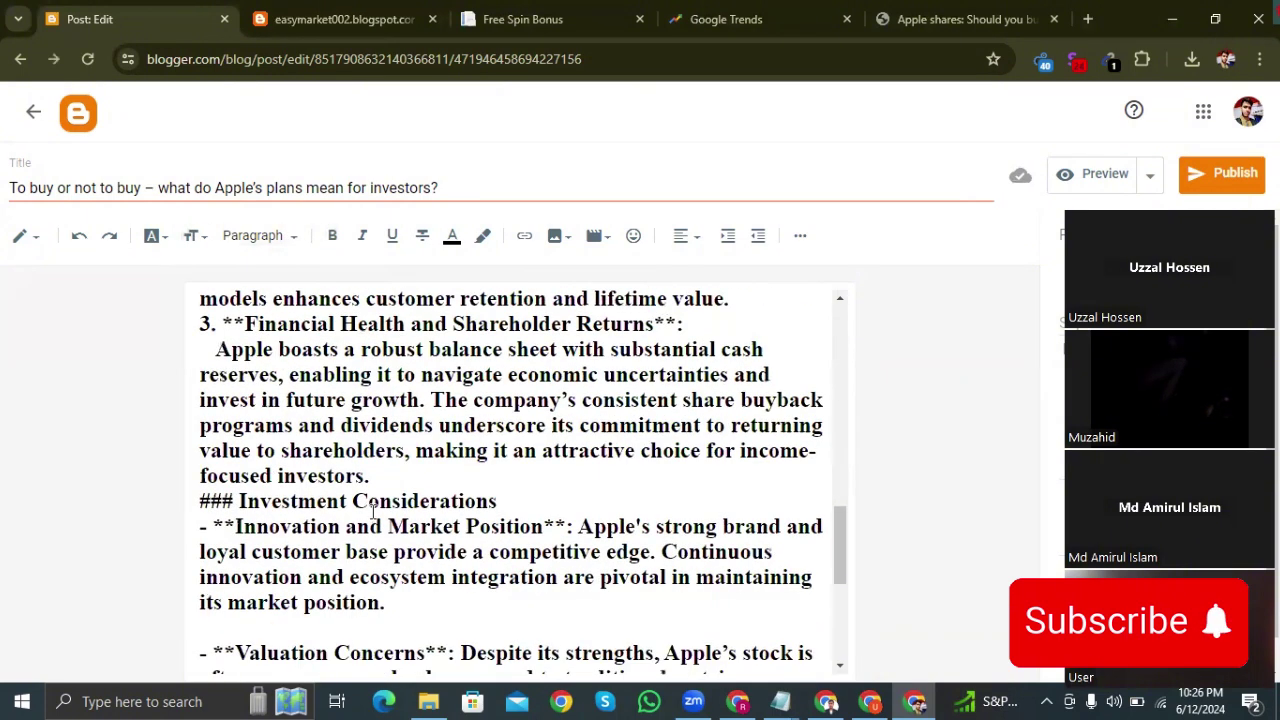
left_click_drag(615, 650, 202, 243)
left_click_drag(245, 646, 206, 612)
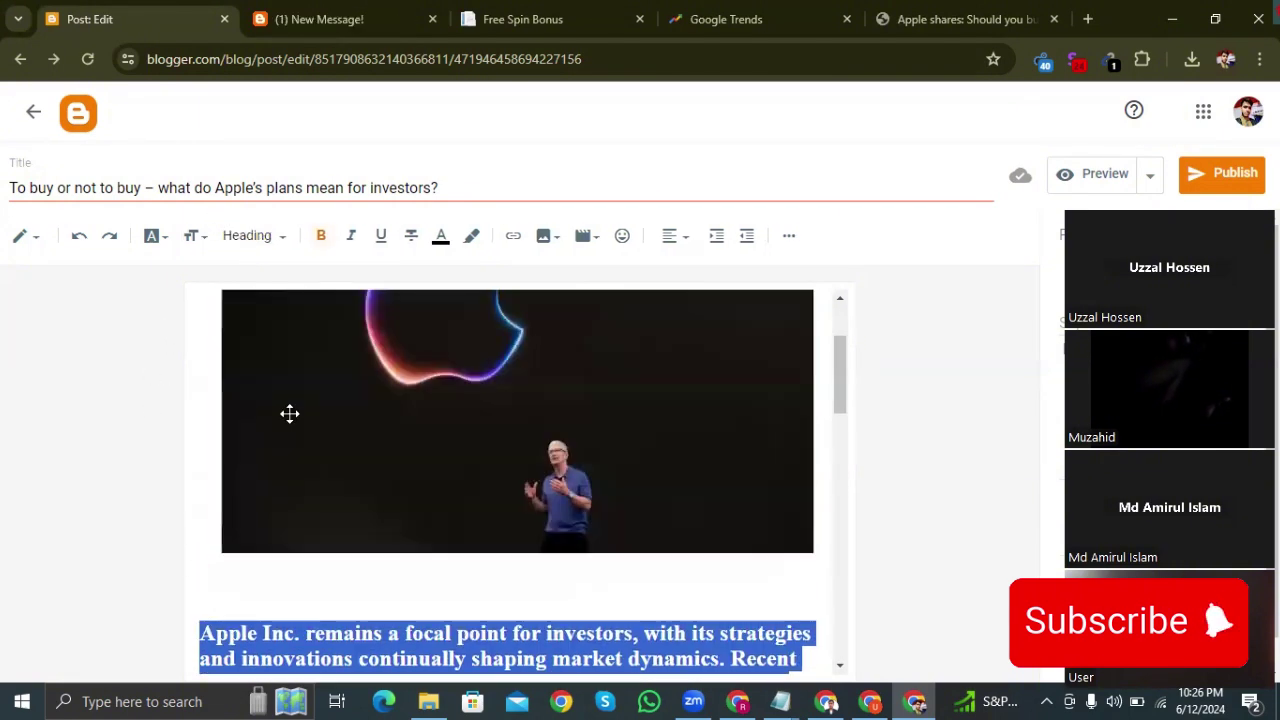
Remove bold from the selected article text, make it a Sub-heading and set its font size to Large
left_click(322, 236)
left_click(258, 235)
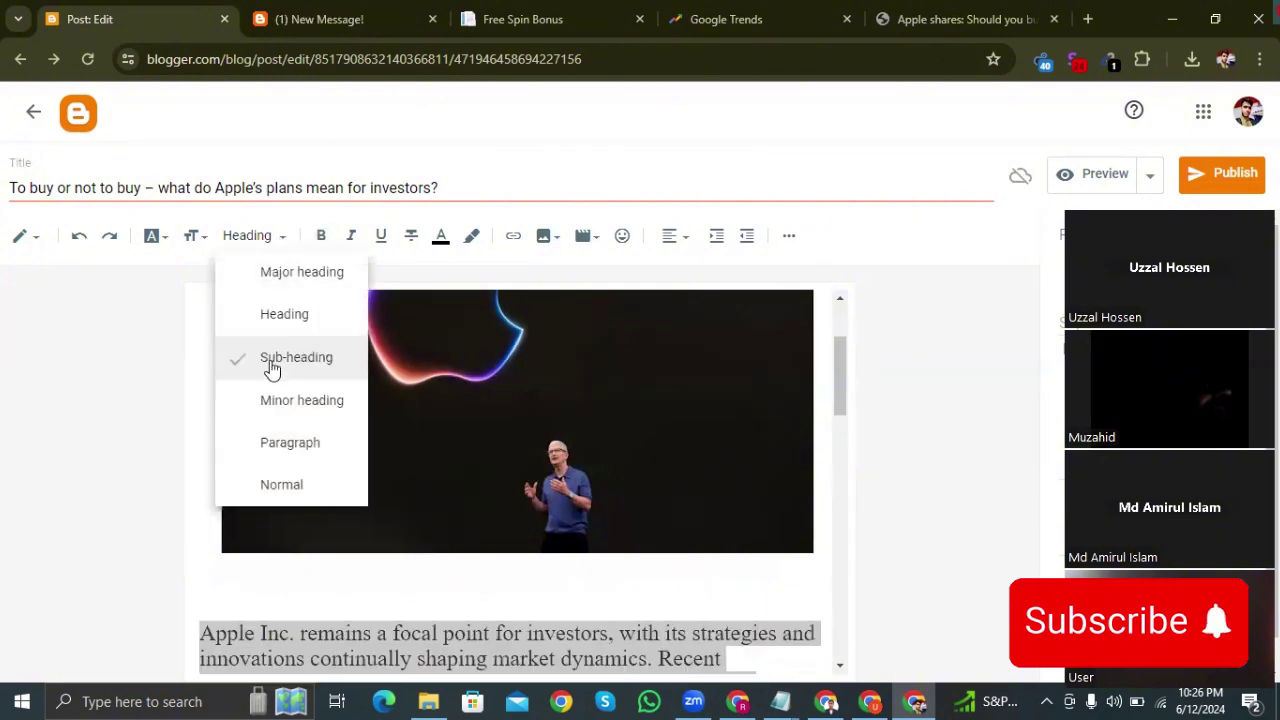
left_click(269, 358)
scroll(403, 399, "down", 3)
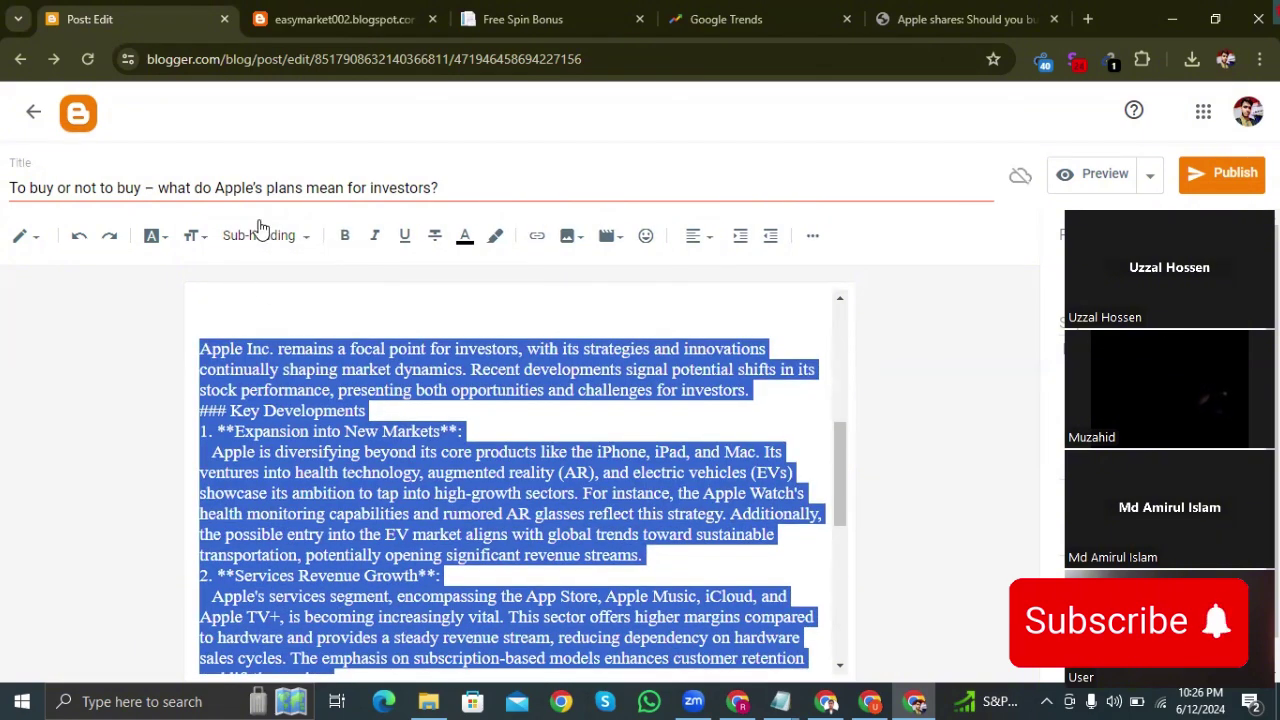
left_click(197, 240)
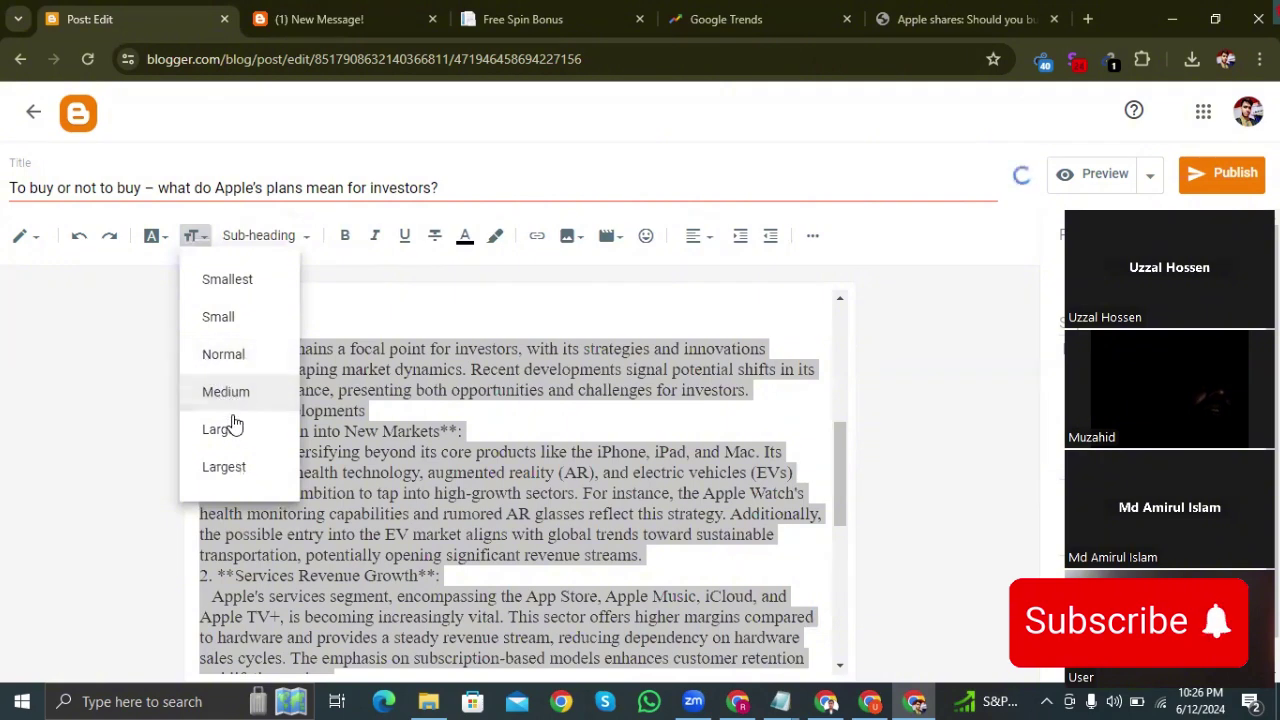
left_click(219, 431)
Delete the ### marks in front of "Key Developments" and add a blank line below that heading
left_click(468, 450)
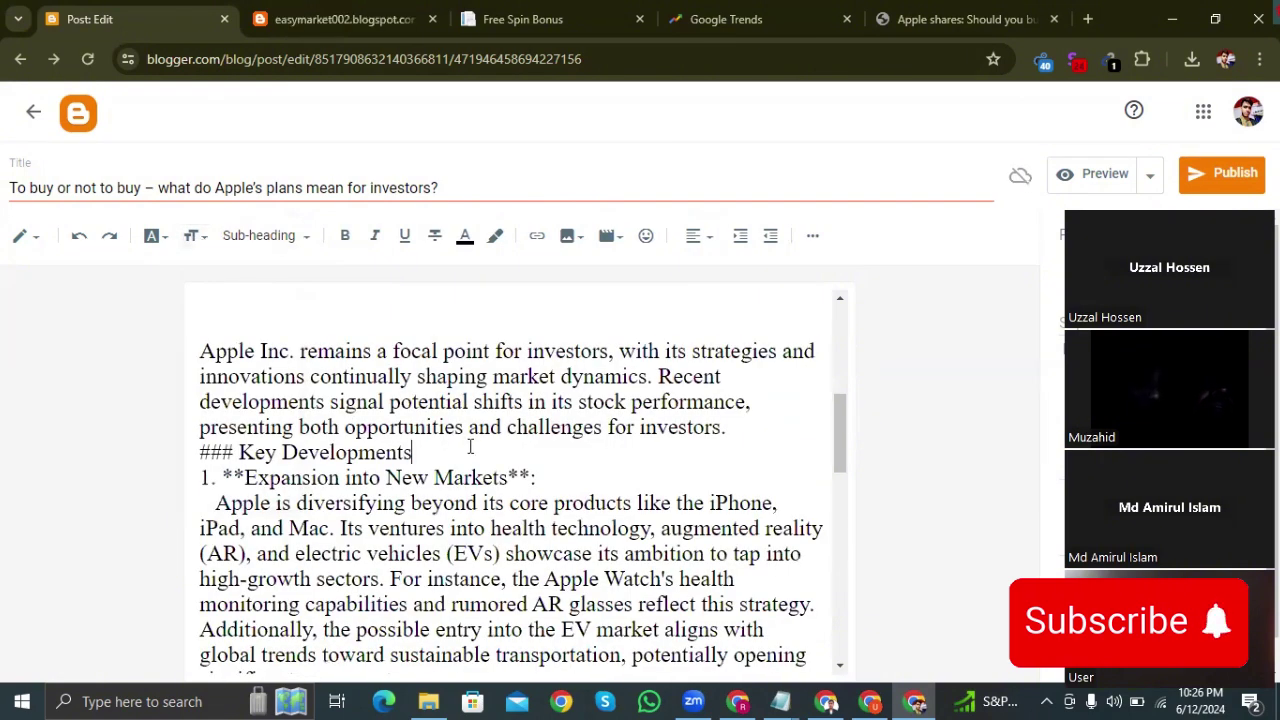
scroll(466, 448, "up", 1)
scroll(466, 448, "down", 1)
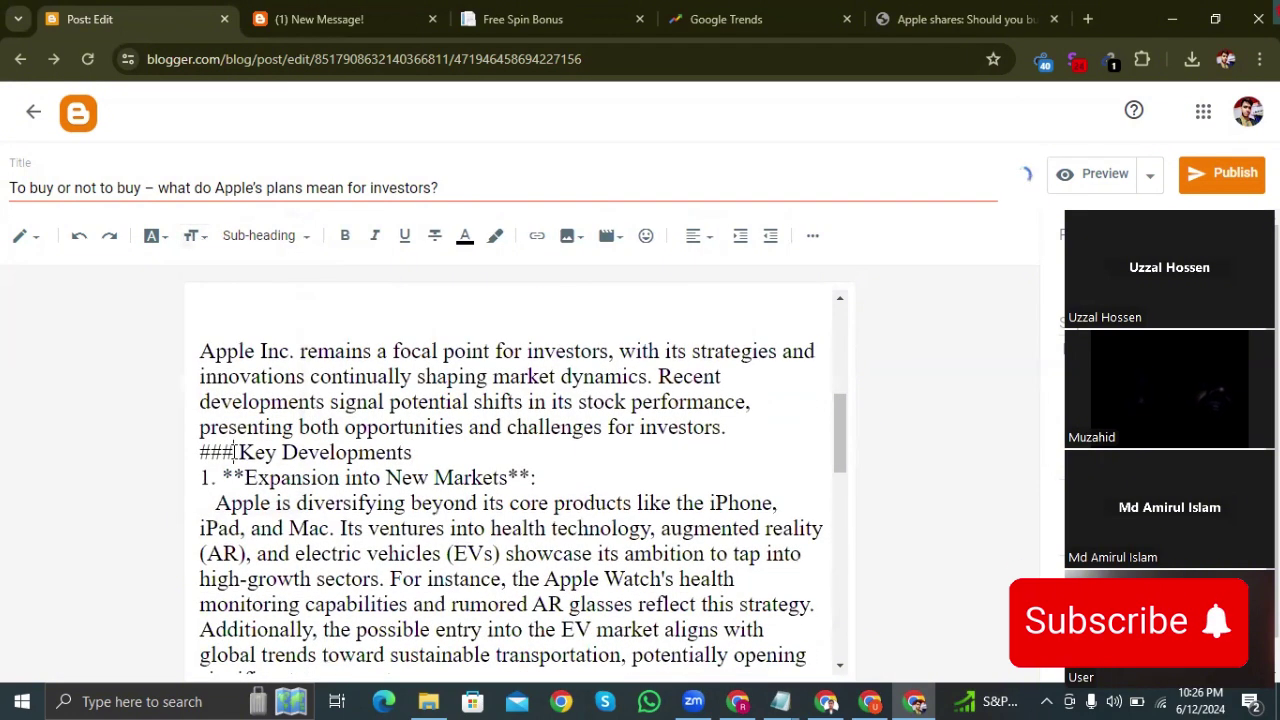
left_click(232, 452)
key("BackSpace")
key("BackSpace")
key("BackSpace")
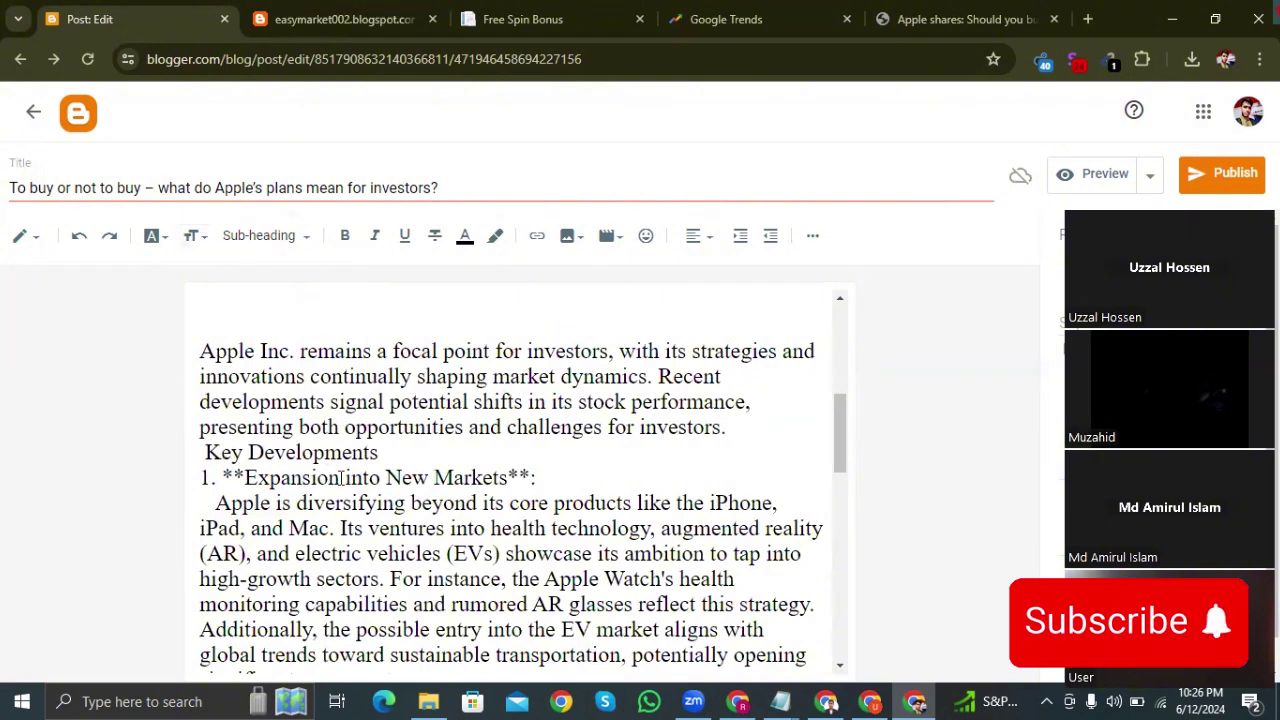
key("Return")
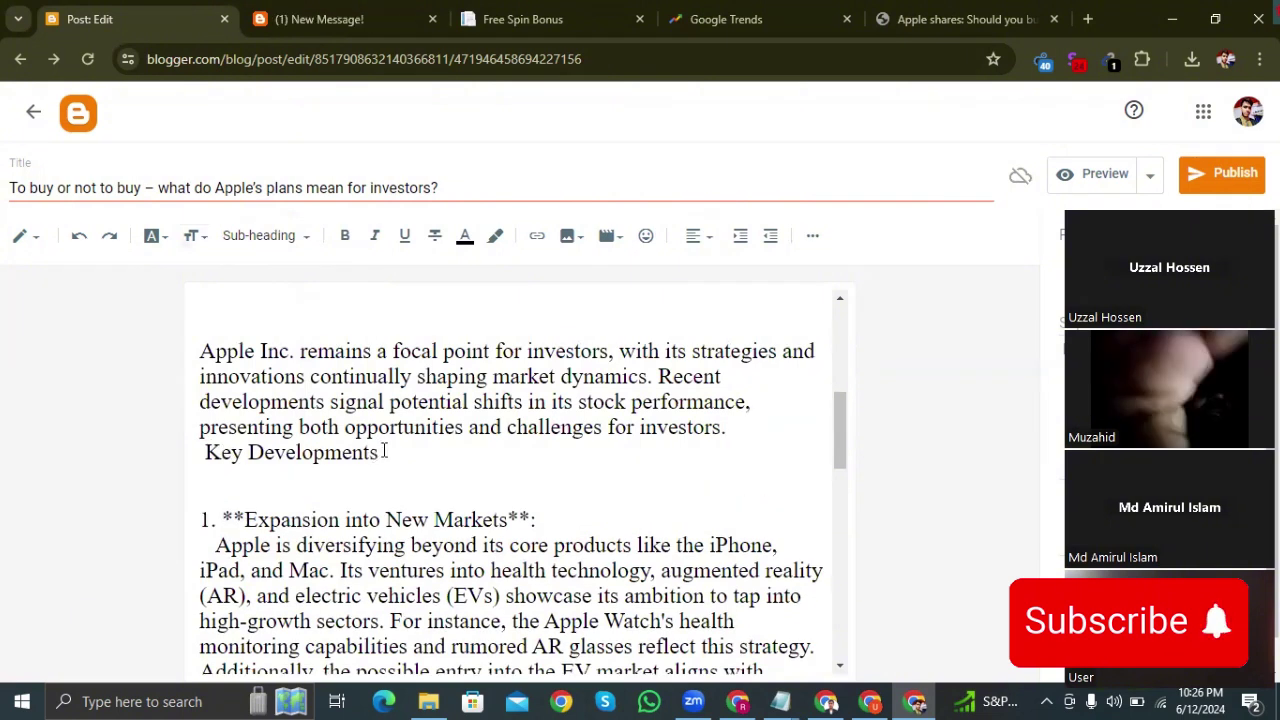
Remove the asterisks and the trailing colon from the "1. Expansion into New Markets" heading
left_click(244, 519)
key("BackSpace")
key("BackSpace")
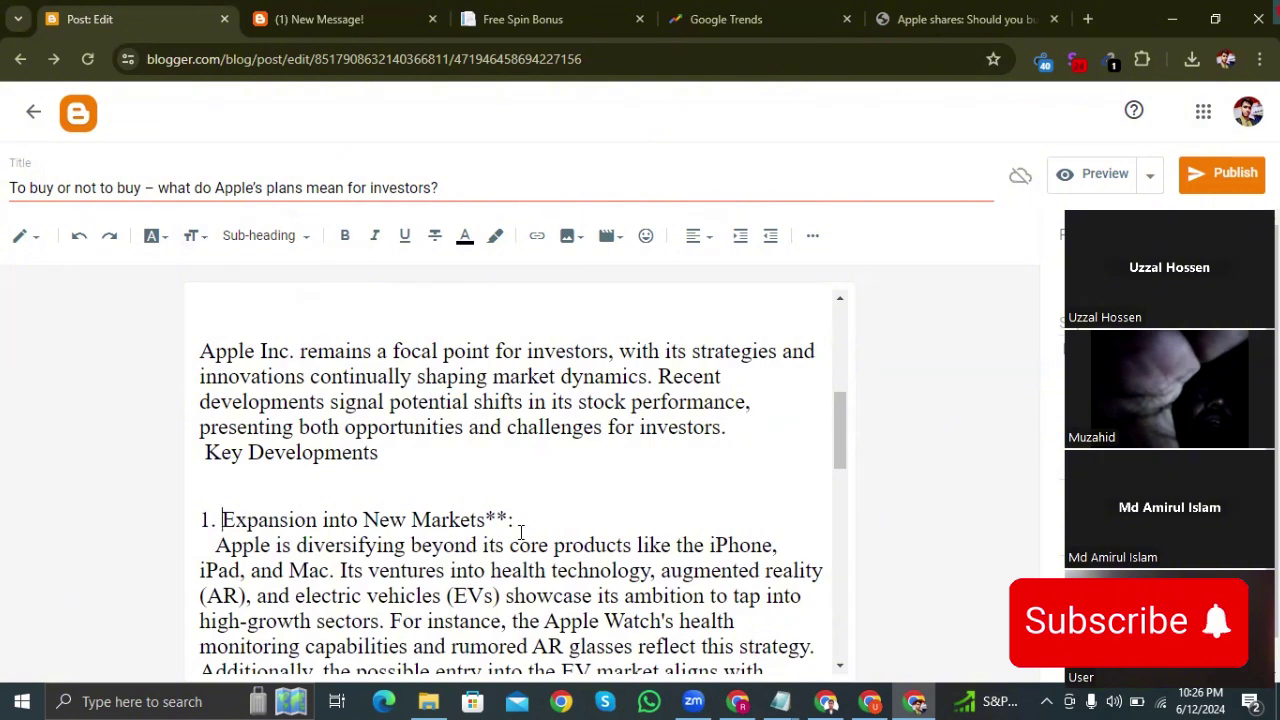
left_click(496, 520)
key("BackSpace")
Make the "1. Expansion into New Markets" heading bold and insert a blank line below it
left_click_drag(486, 519, 200, 520)
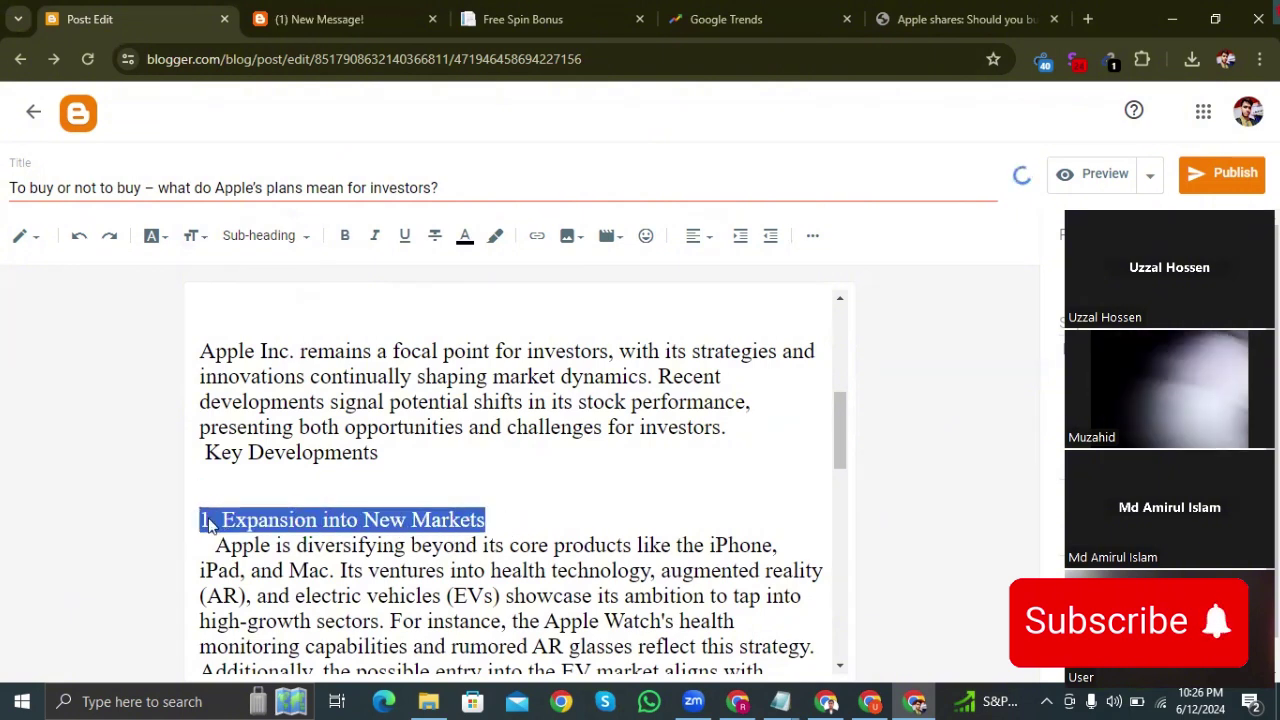
left_click(345, 238)
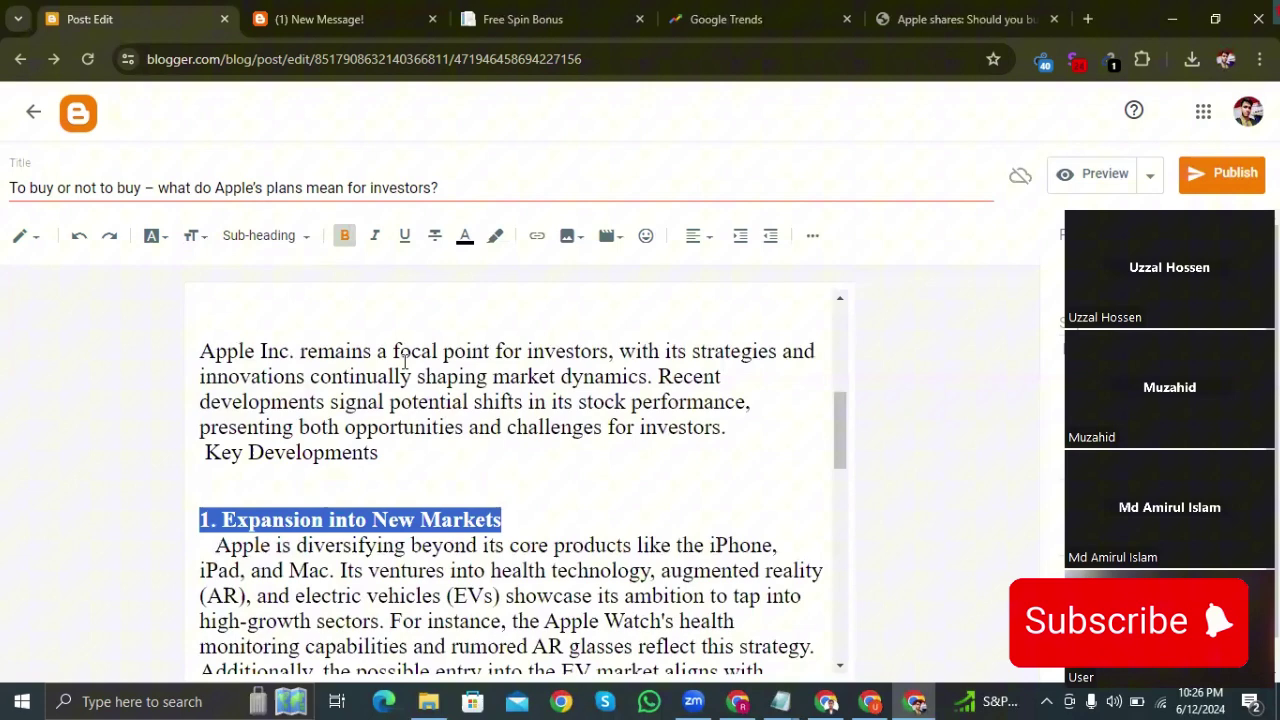
left_click(517, 516)
key("Return")
Make the "2. Services Revenue Growth" heading bold and set it off with blank lines above and below
scroll(255, 540, "down", 3)
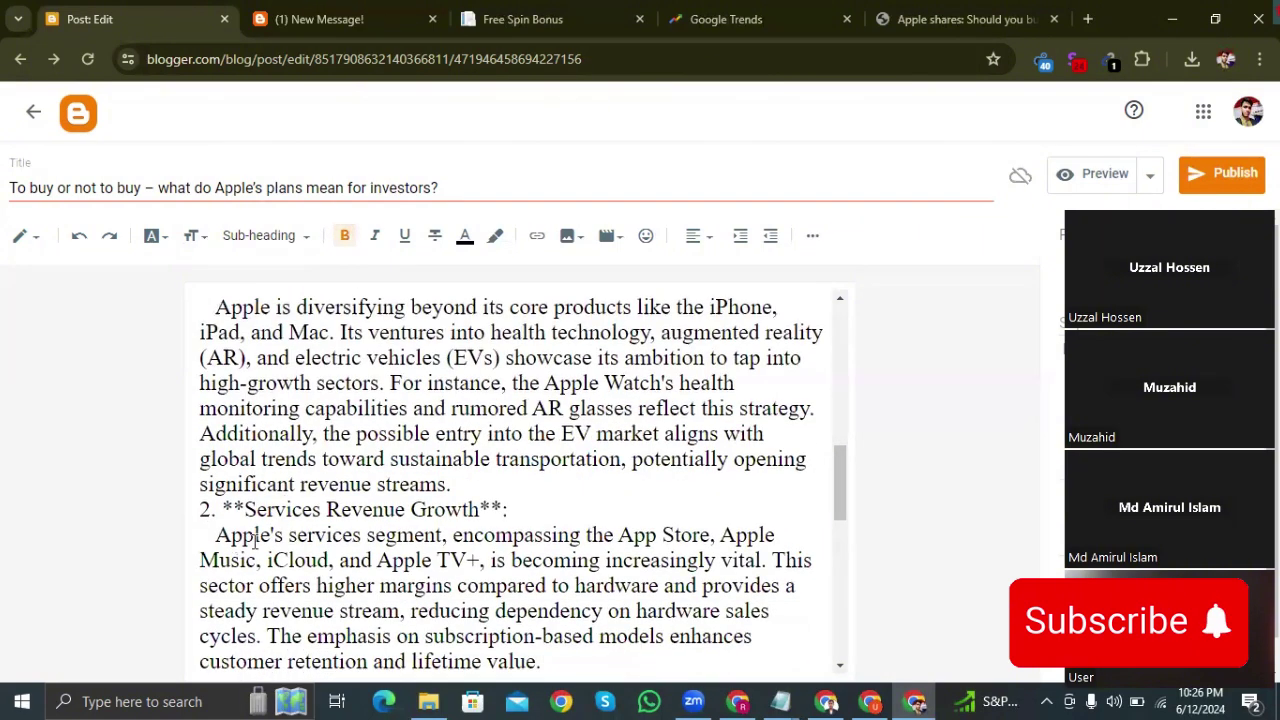
left_click(456, 478)
key("Return")
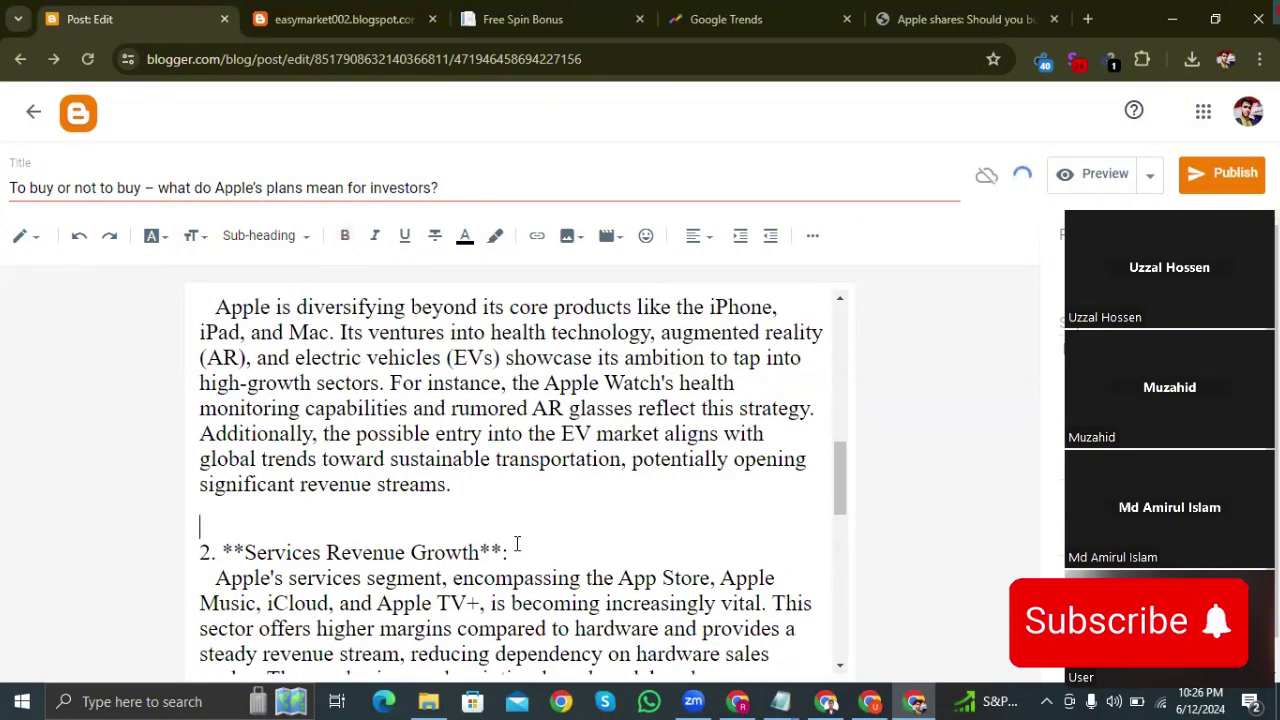
left_click_drag(510, 550, 281, 532)
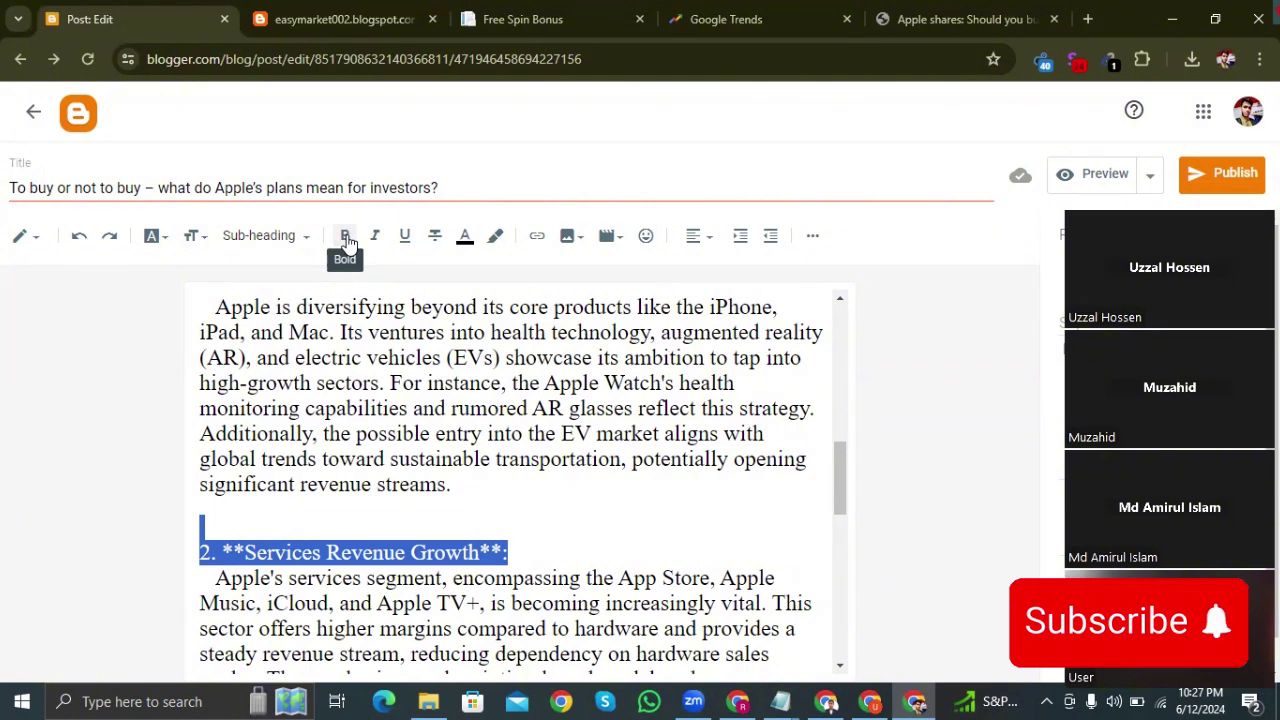
left_click(345, 240)
left_click(528, 550)
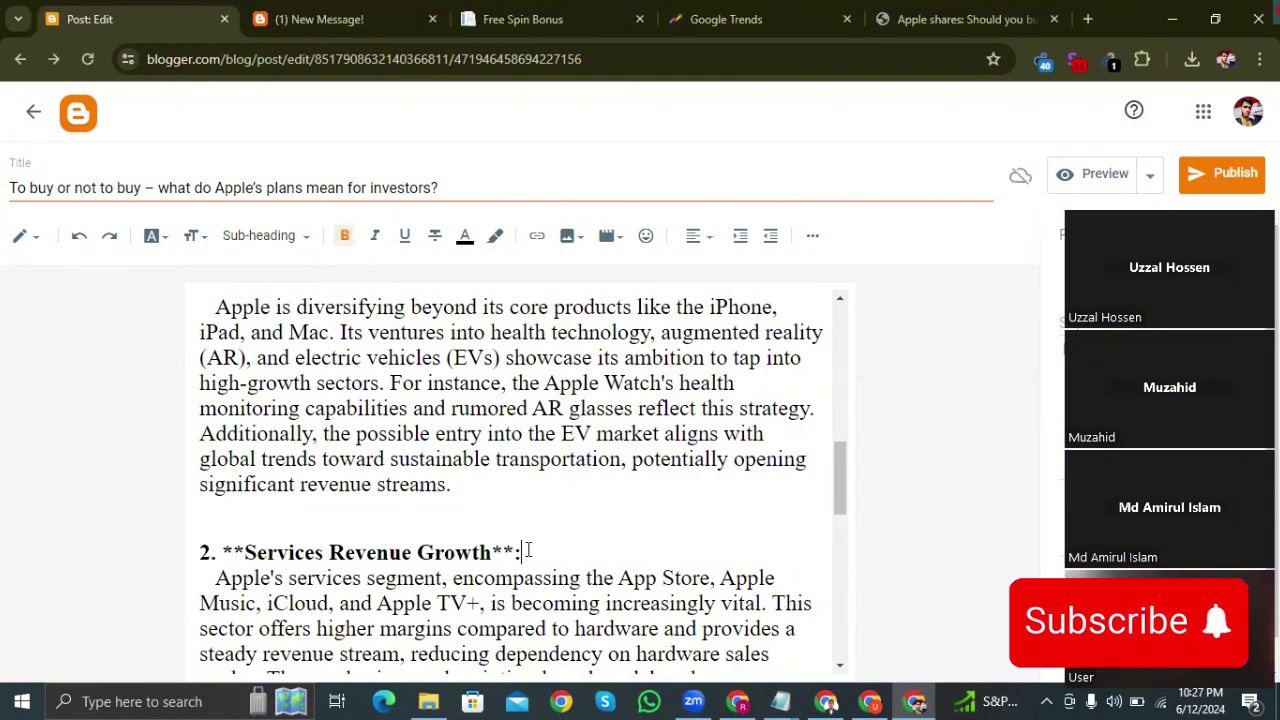
key("Return")
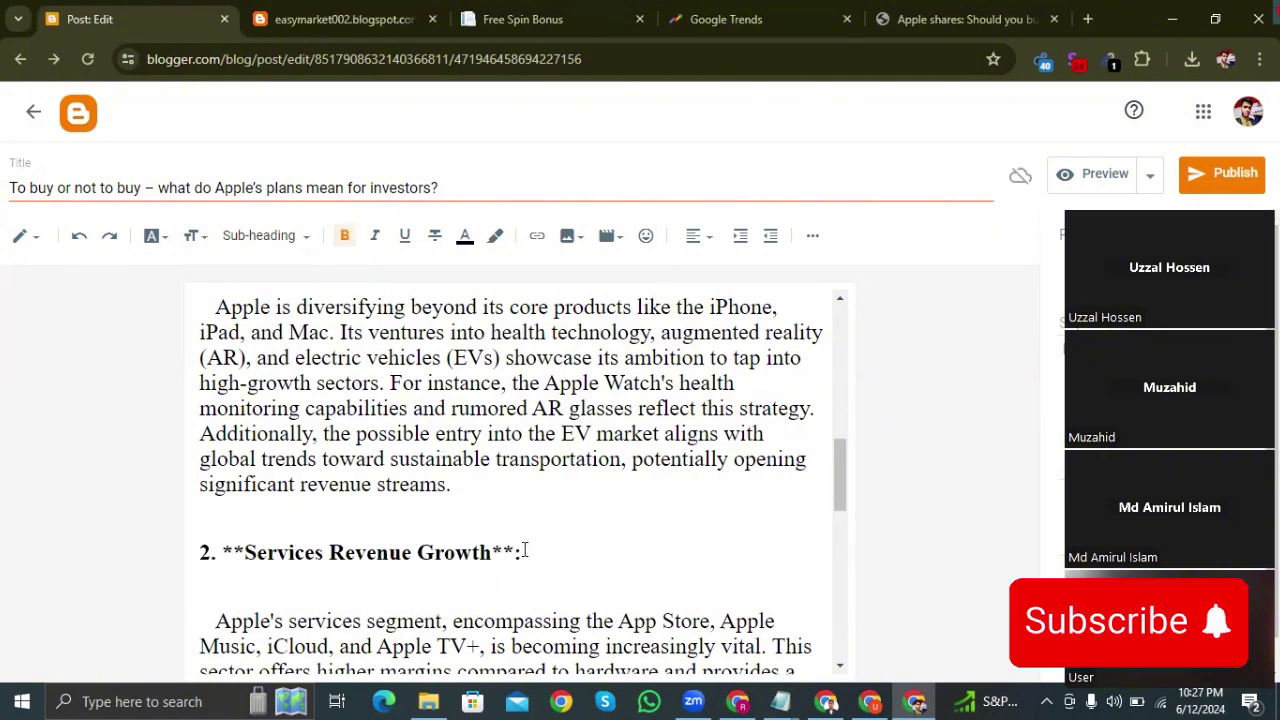
Remove the asterisks and the trailing colon from the "2. Services Revenue Growth" heading
left_click_drag(523, 550, 481, 550)
key("BackSpace")
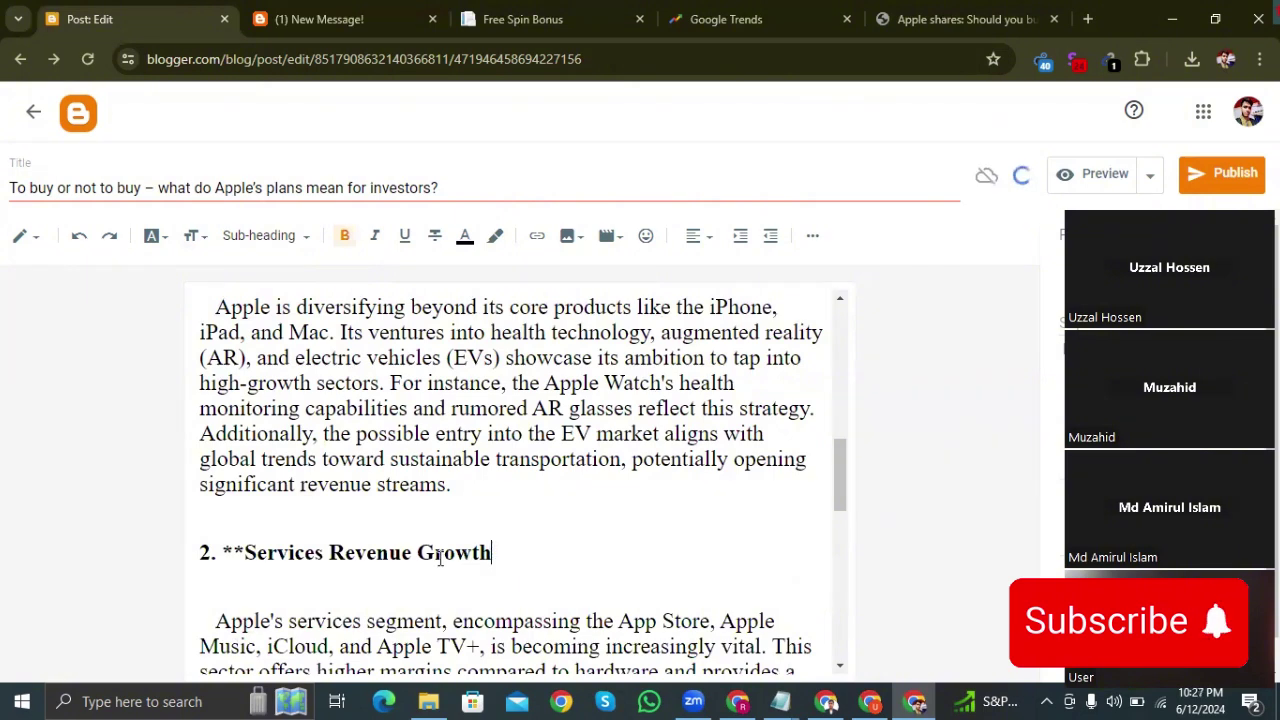
left_click(244, 552)
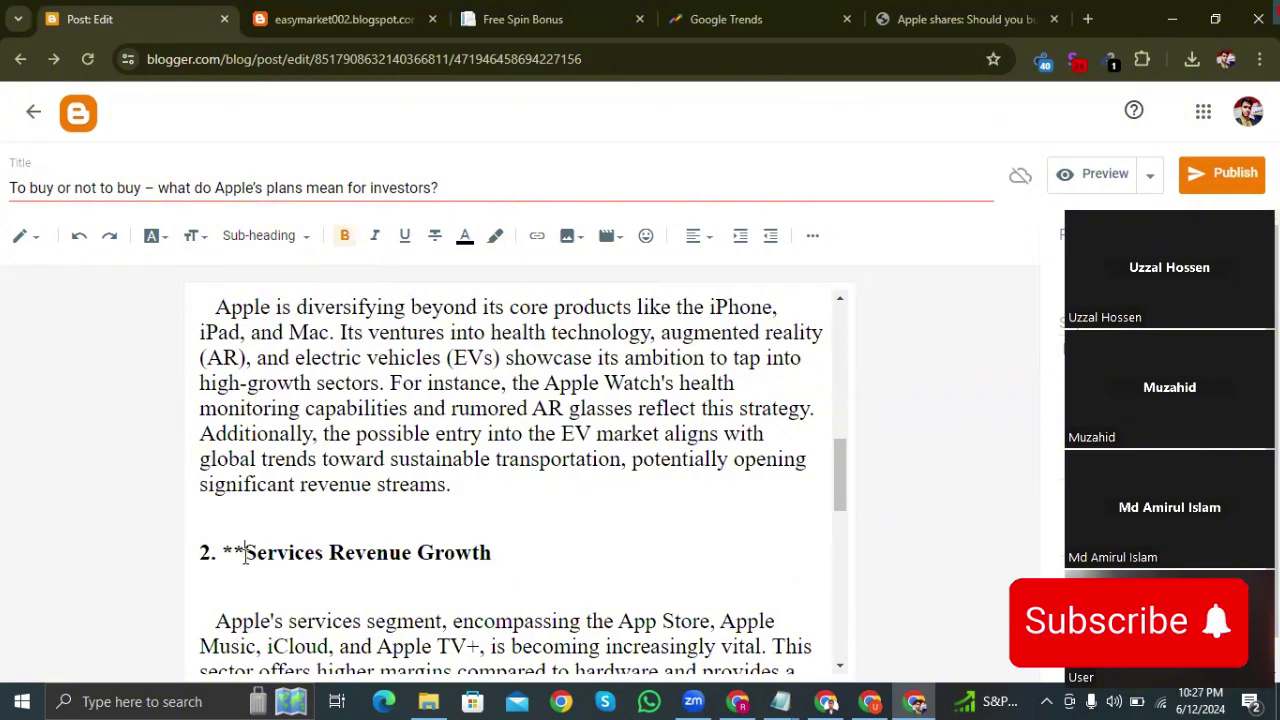
key("BackSpace")
key("BackSpace")
Insert a blank line above "3. Financial Health and Shareholder Returns" and remove the heading's asterisks and trailing colon
scroll(474, 558, "down", 1)
scroll(474, 558, "down", 3)
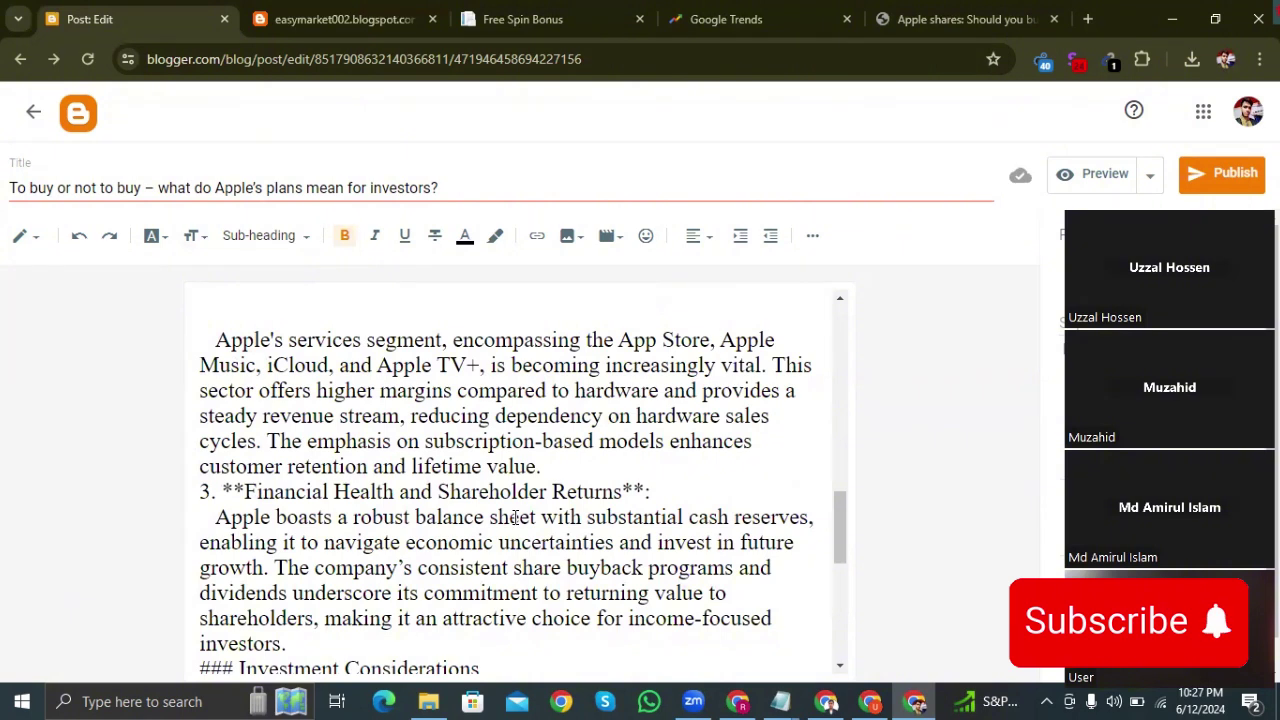
key("Return")
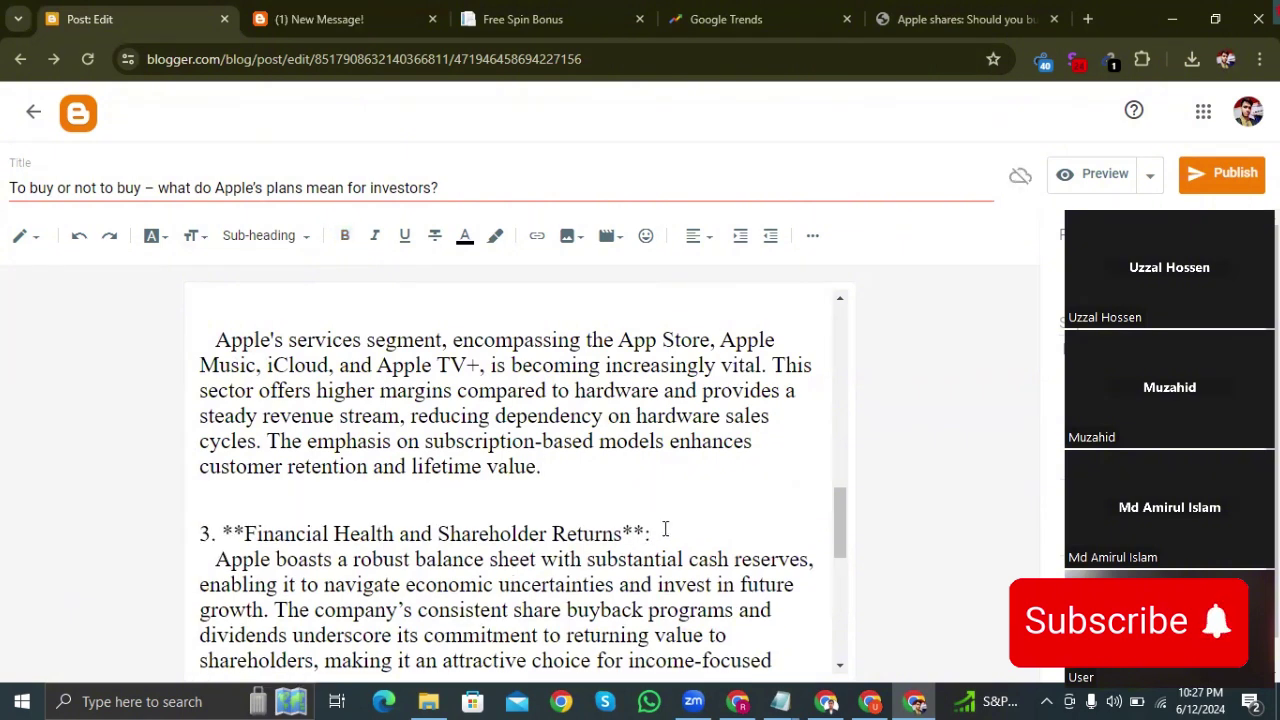
left_click(667, 527)
key("BackSpace")
key("BackSpace")
key("BackSpace")
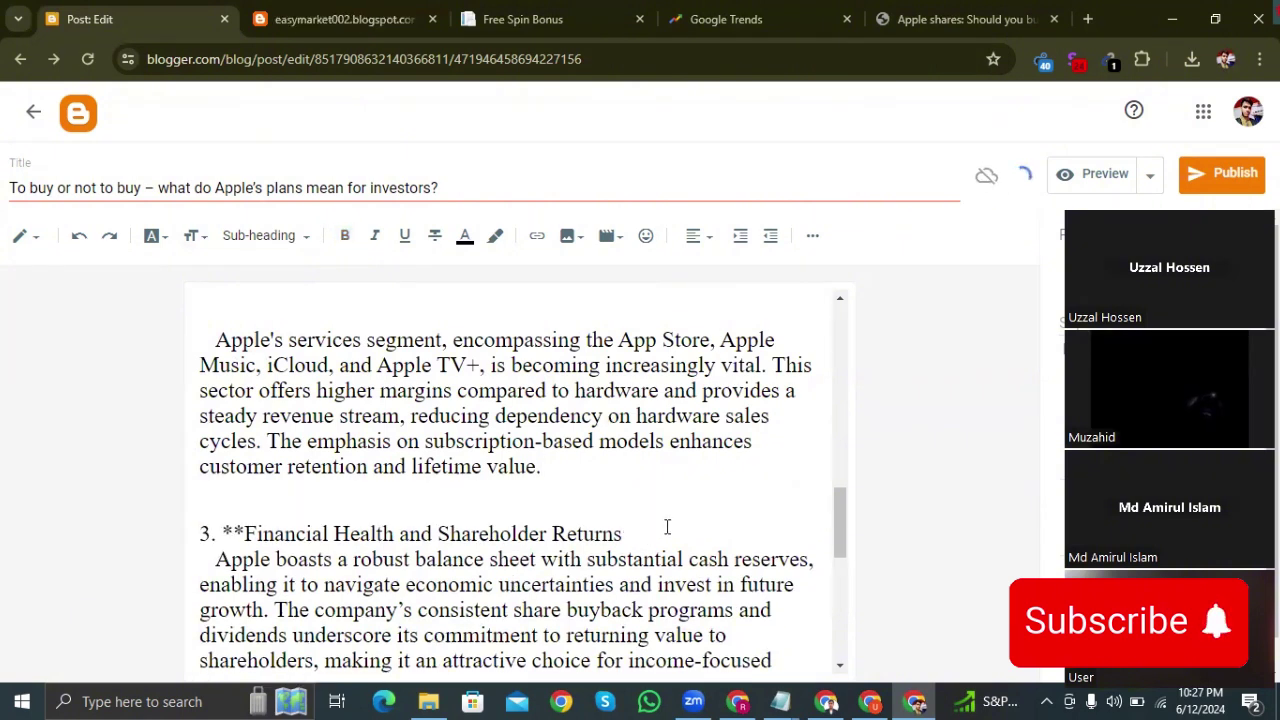
left_click(244, 533)
key("BackSpace")
key("BackSpace")
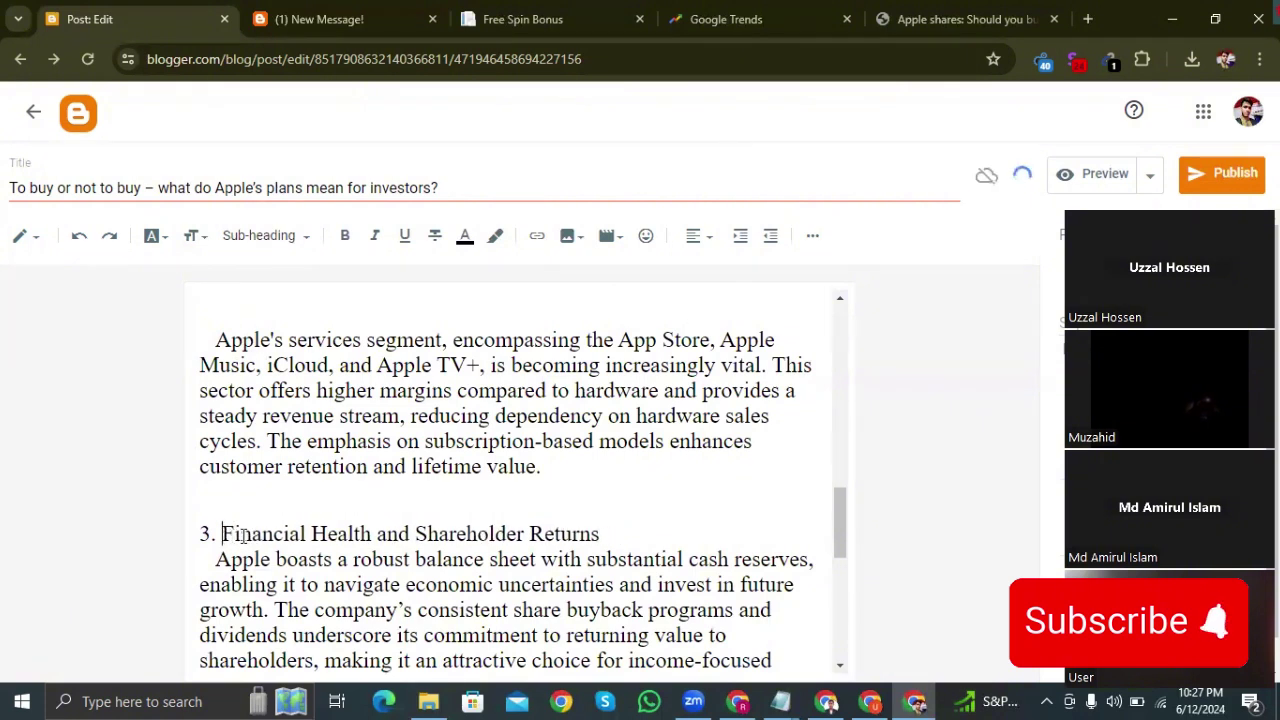
Add a blank line below "3. Financial Health and Shareholder Returns" and make that heading bold
left_click(606, 533)
key("Return")
left_click_drag(534, 528, 200, 506)
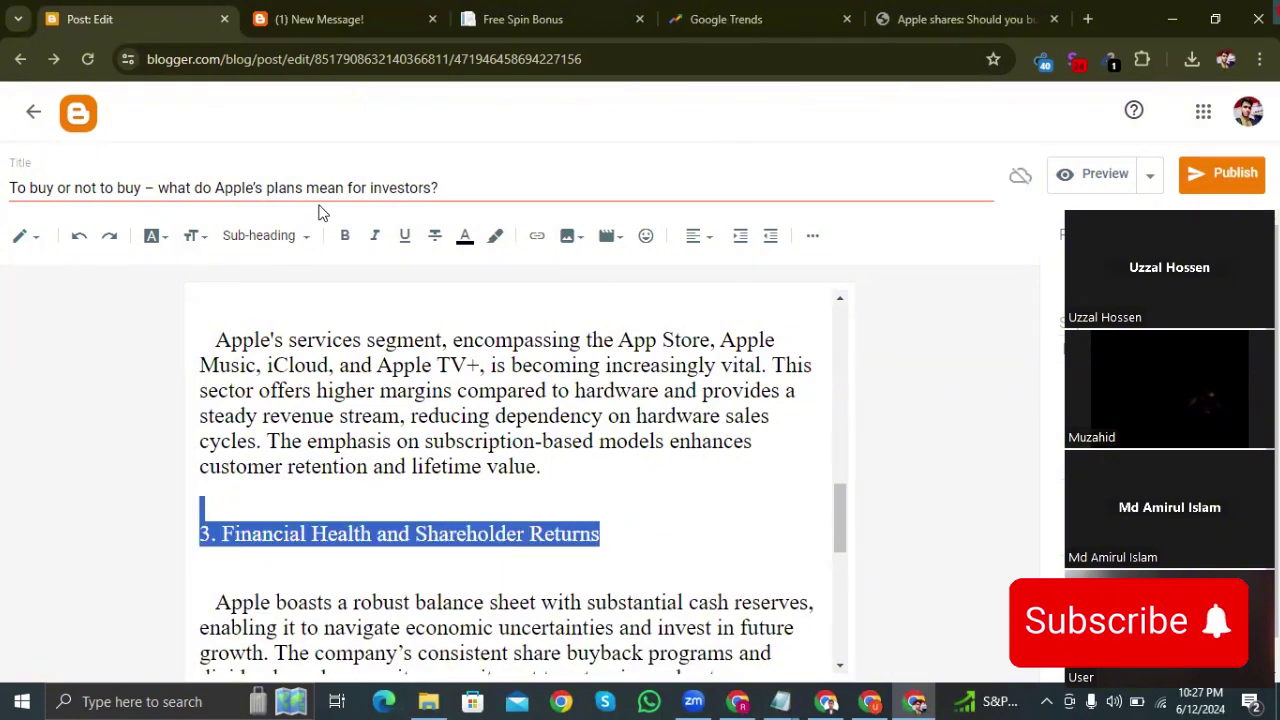
left_click(347, 237)
left_click(638, 525)
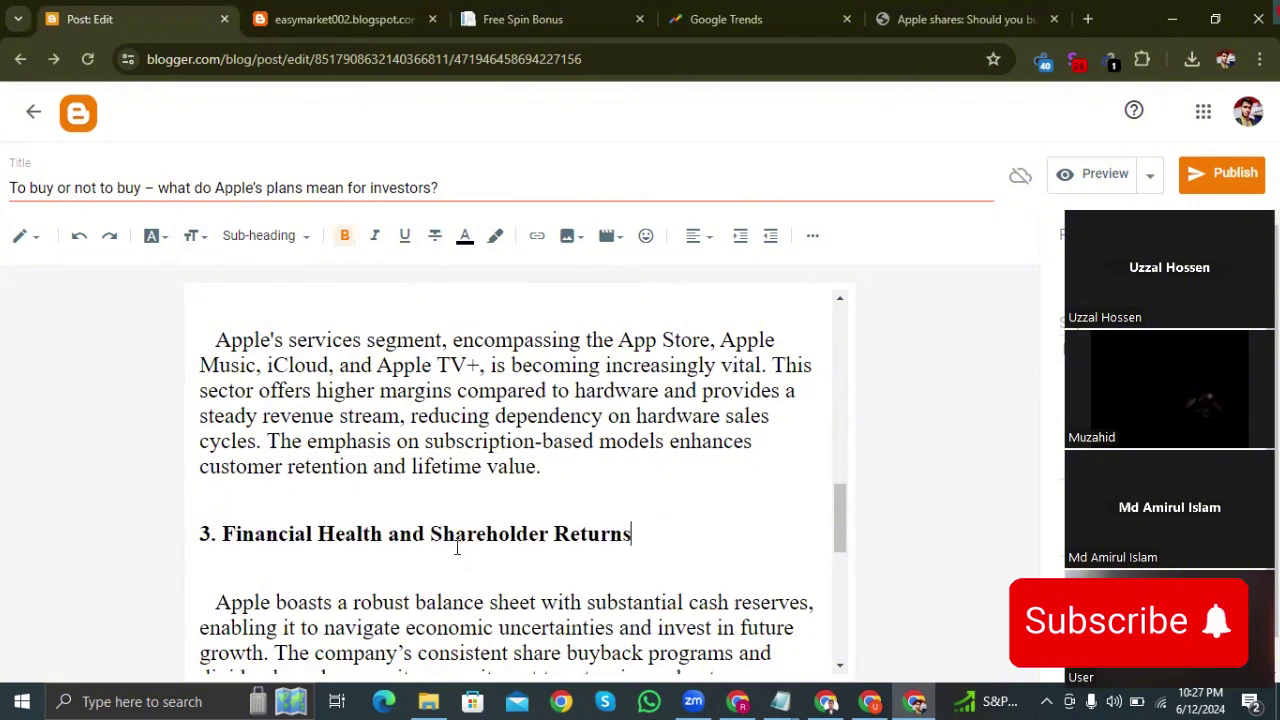
Check over the formatted article and publish the post about Apple's plans for investors
scroll(458, 546, "down", 4)
scroll(458, 546, "up", 6)
scroll(458, 546, "up", 4)
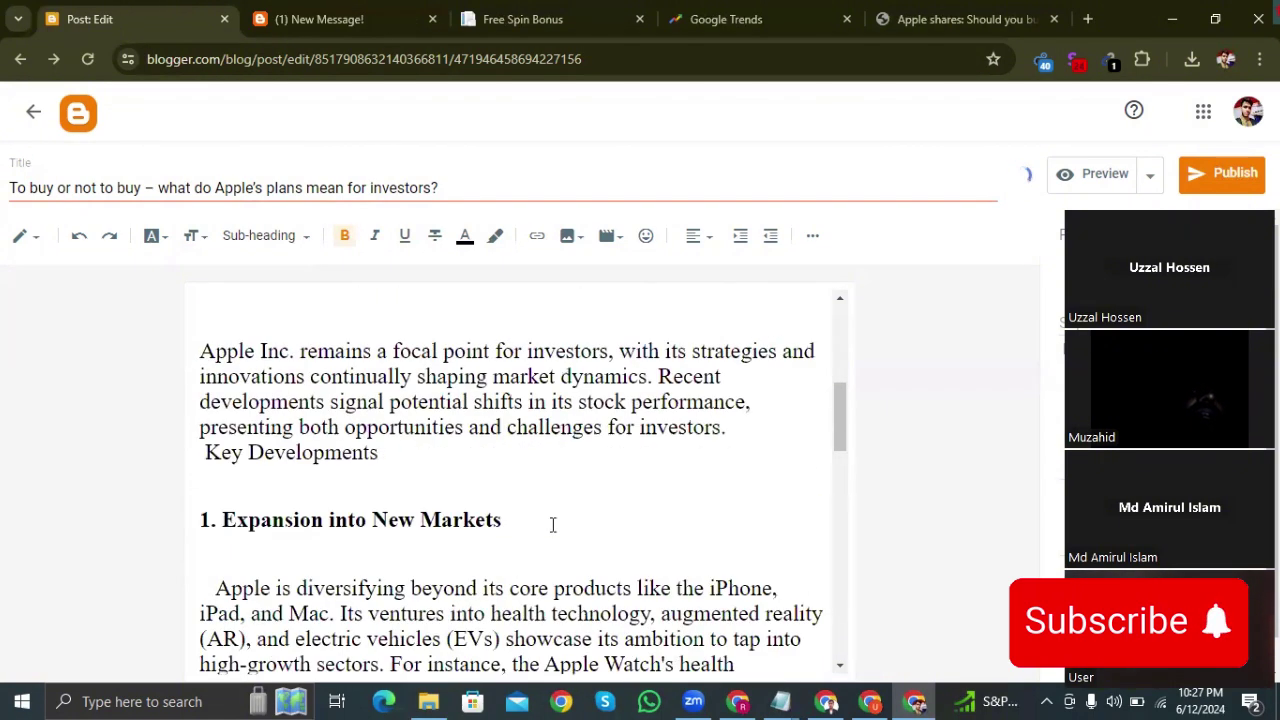
left_click(1234, 172)
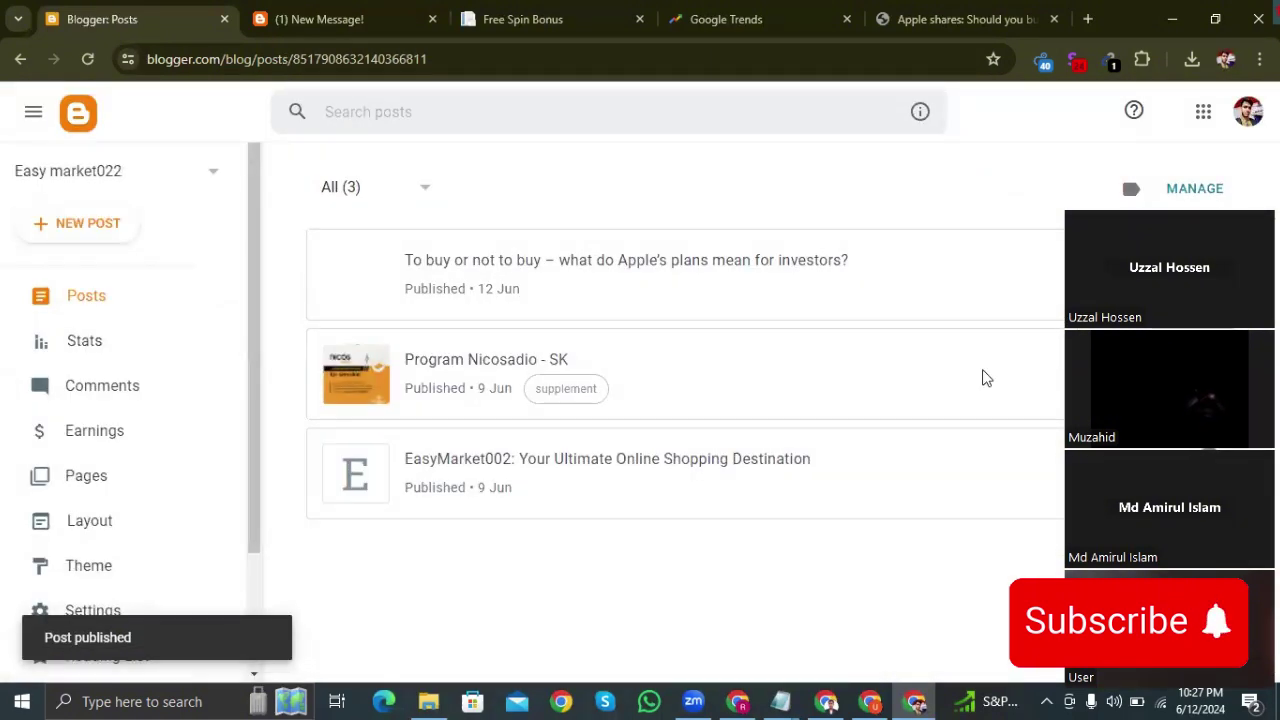
Reload the live blog's Program Nicosadio - SK page and look through its content and layout
left_click(313, 18)
left_click(87, 59)
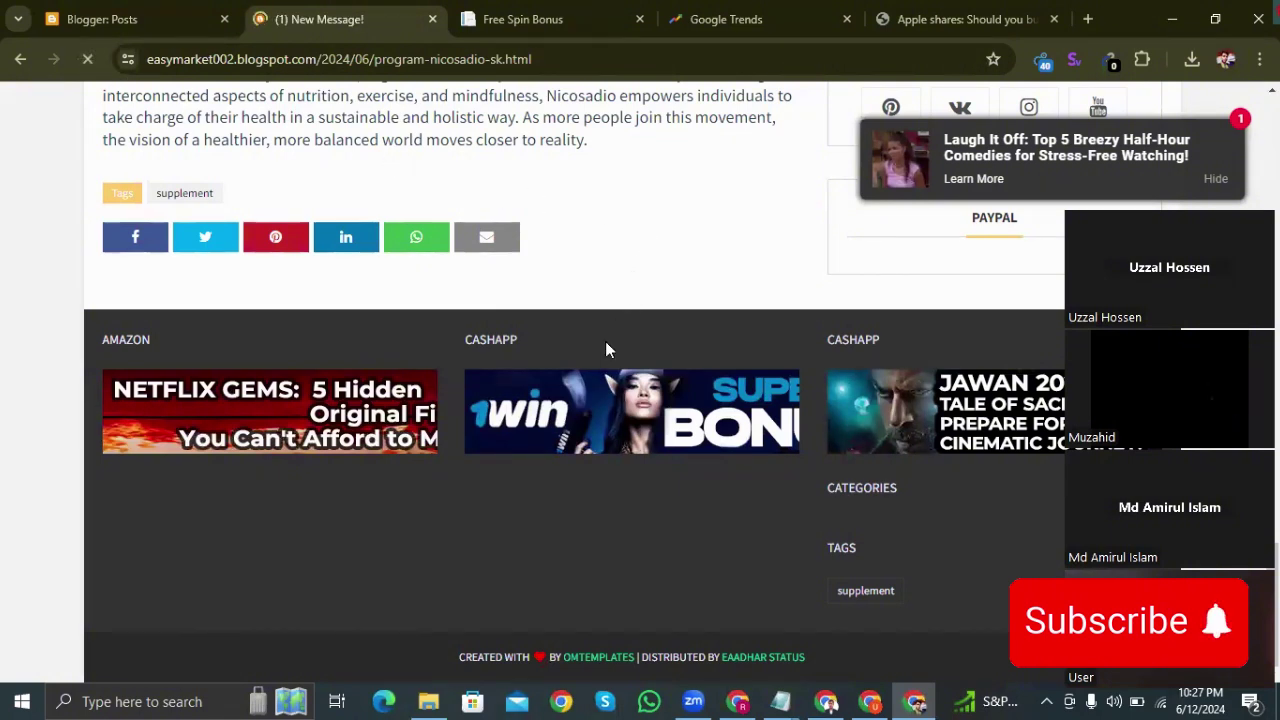
scroll(563, 377, "down", 2)
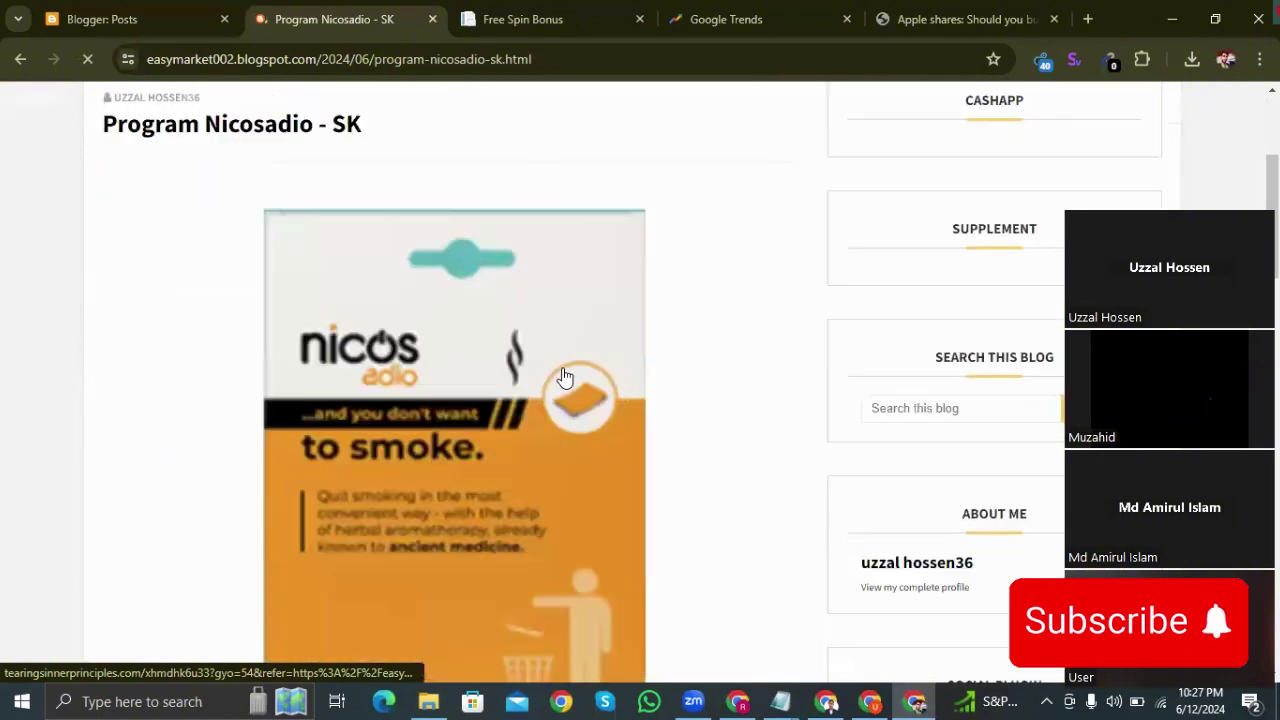
scroll(565, 377, "up", 3)
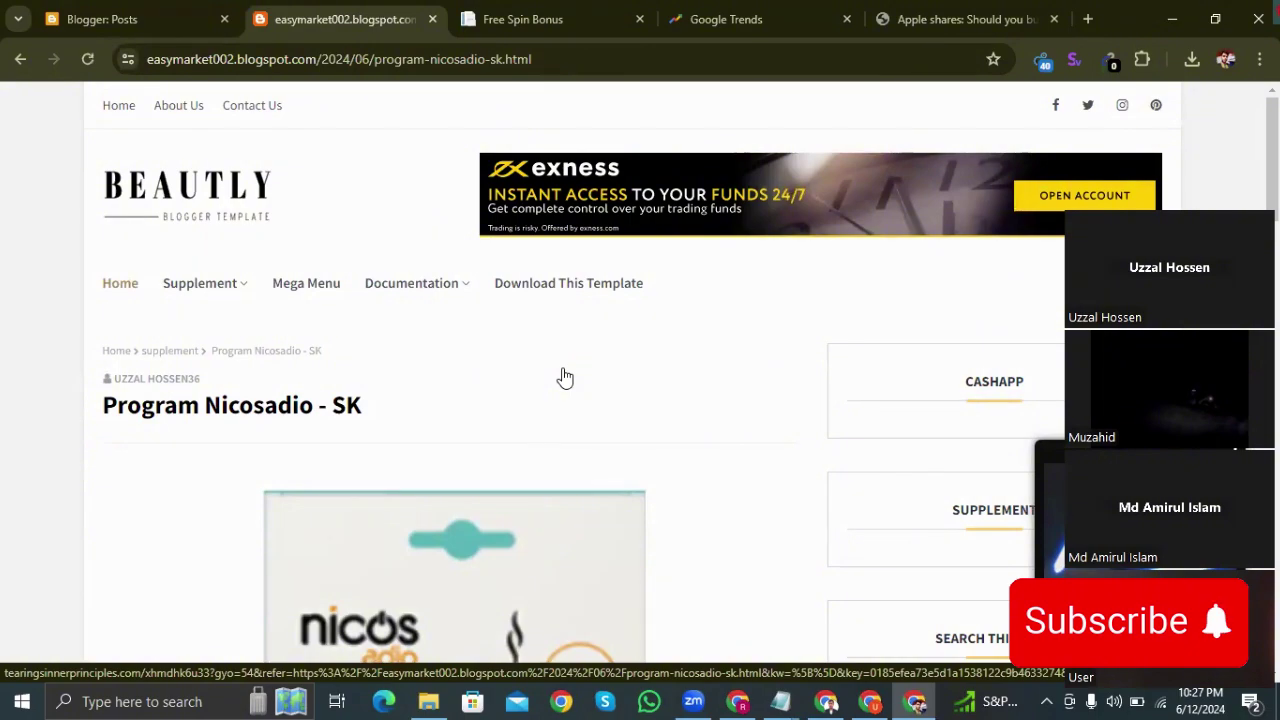
scroll(565, 377, "down", 12)
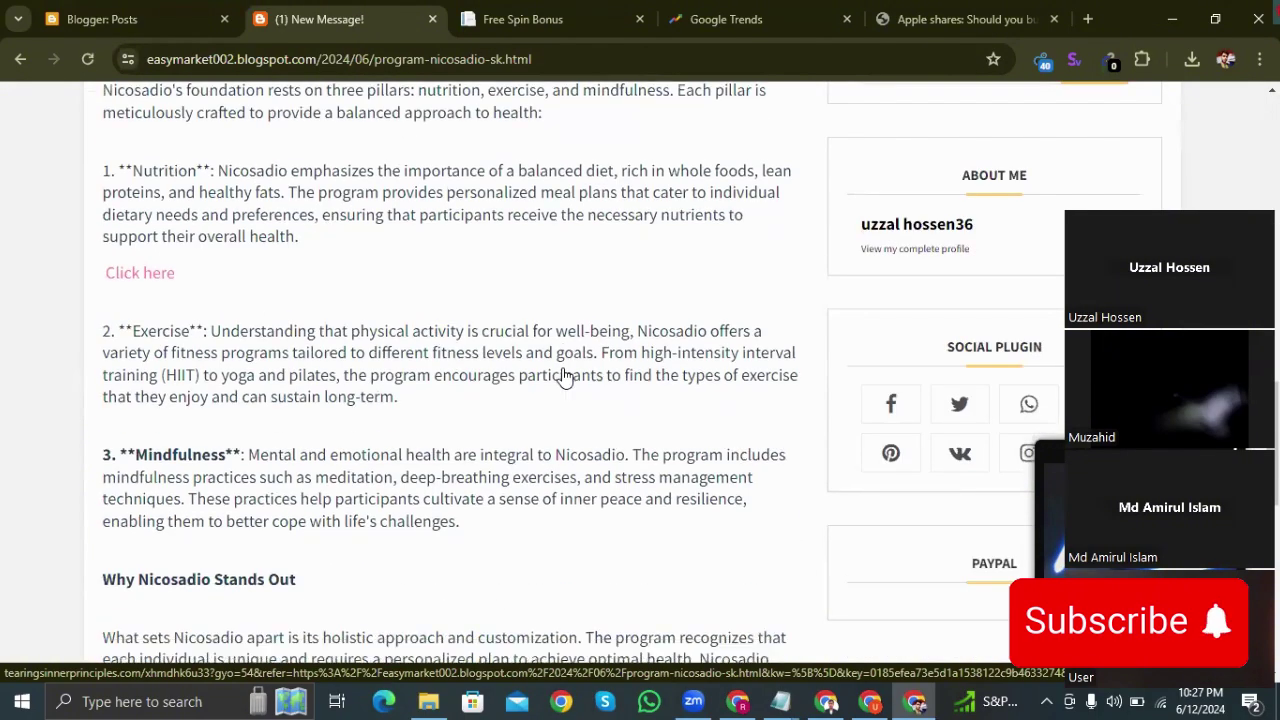
scroll(565, 377, "down", 10)
scroll(565, 377, "up", 15)
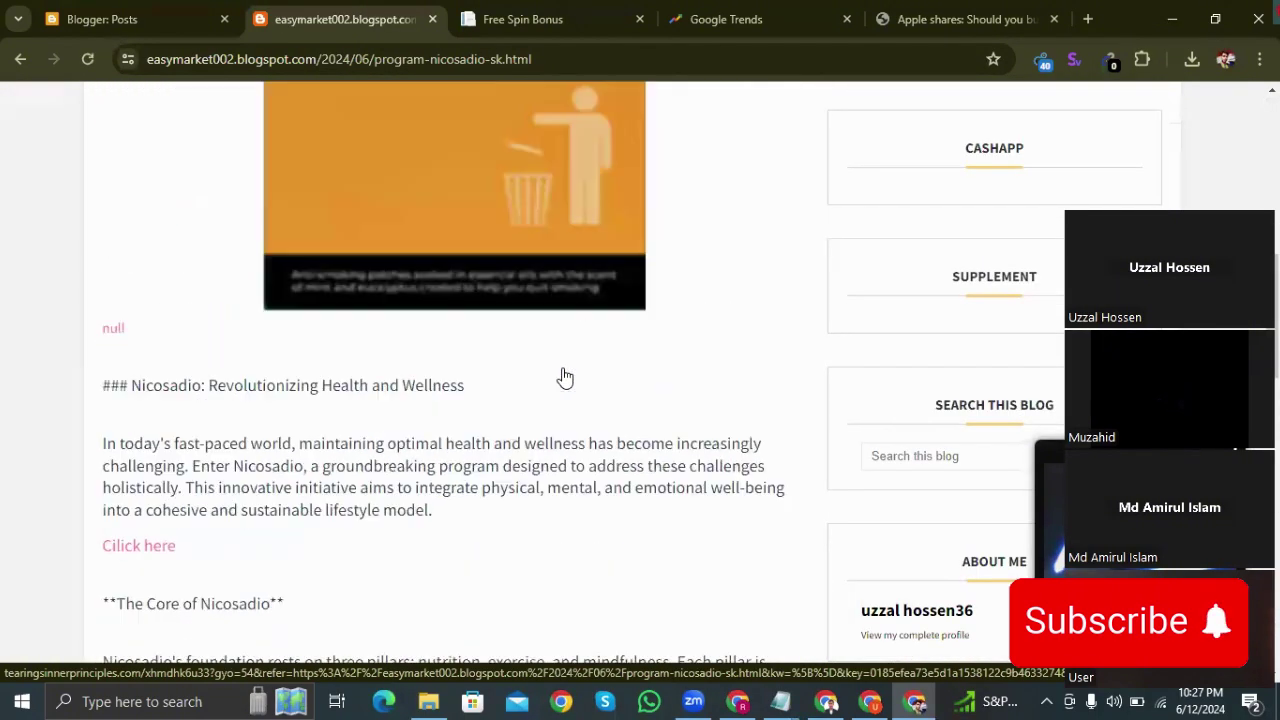
scroll(565, 377, "up", 8)
Reopen the published Apple investors post, add the label "supplement" and update the post
left_click(137, 15)
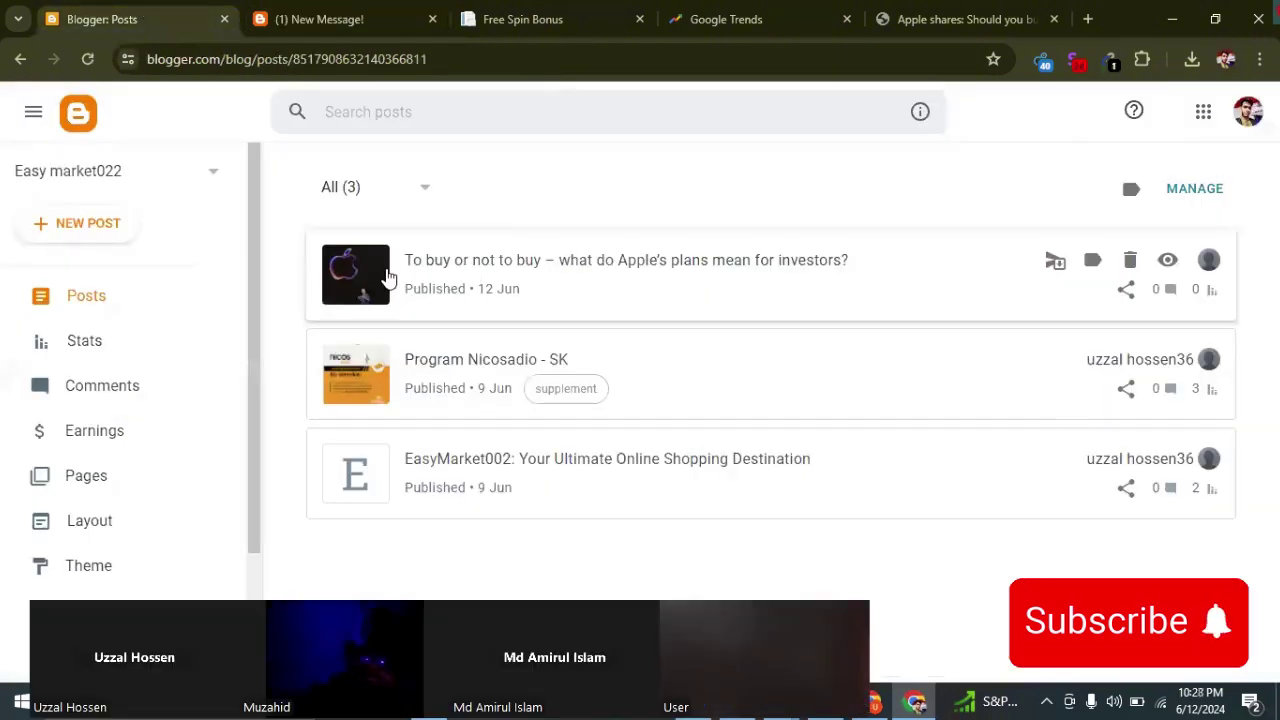
left_click(536, 285)
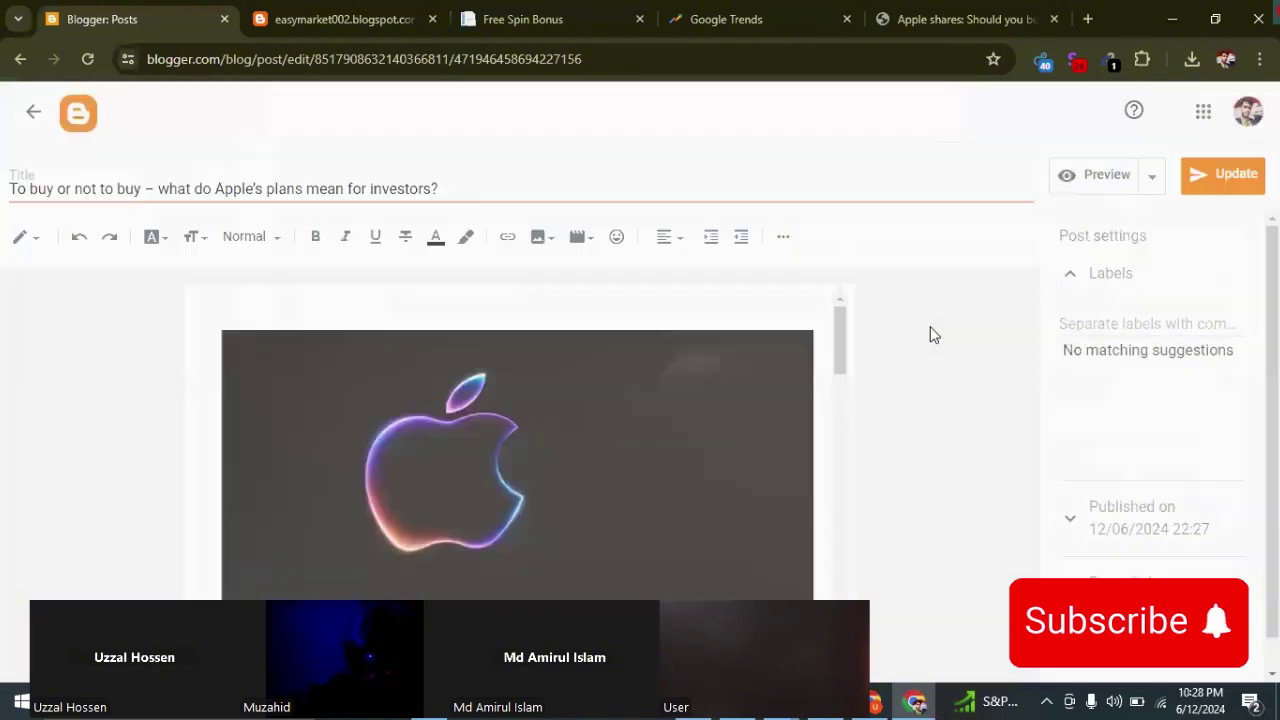
left_click(1108, 321)
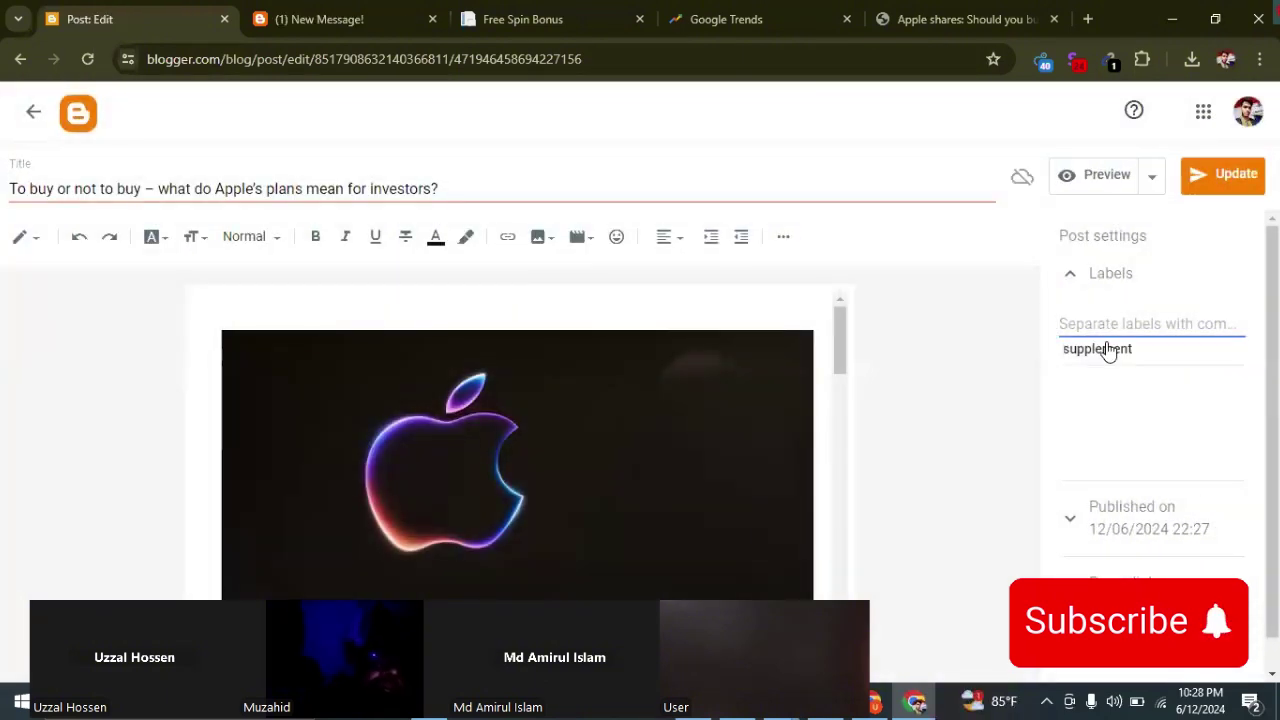
left_click(1108, 349)
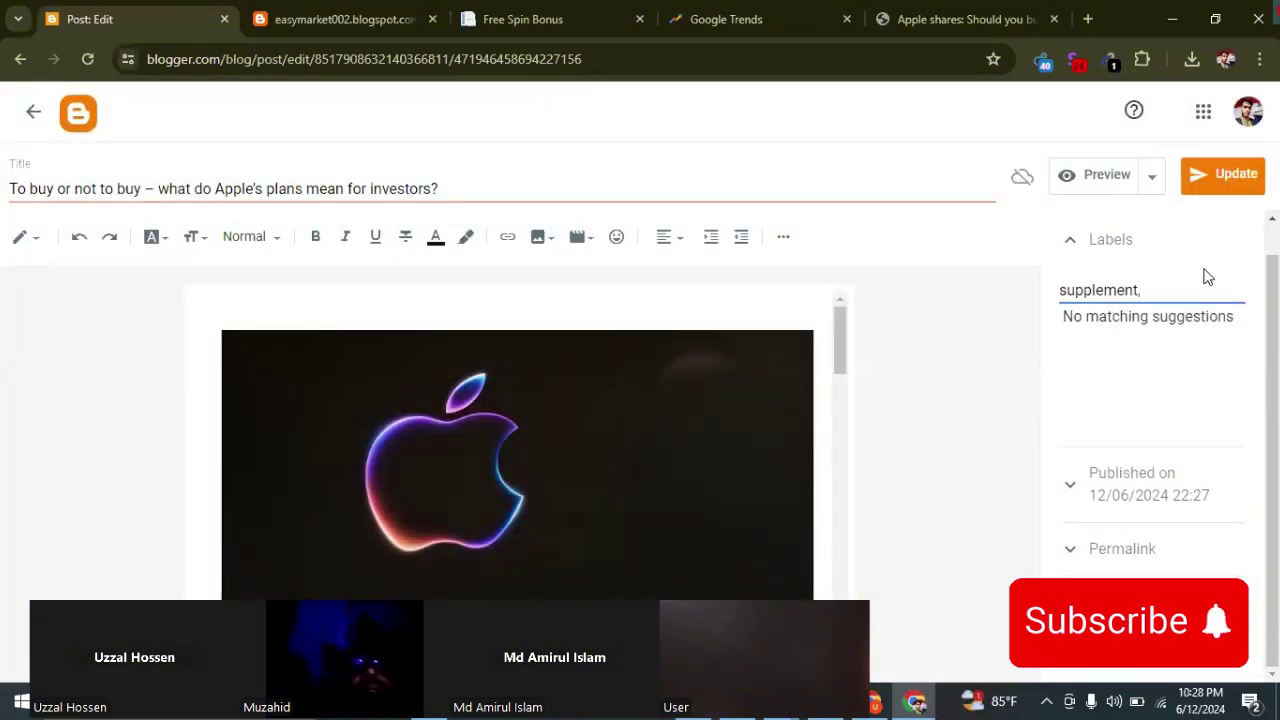
left_click(1234, 175)
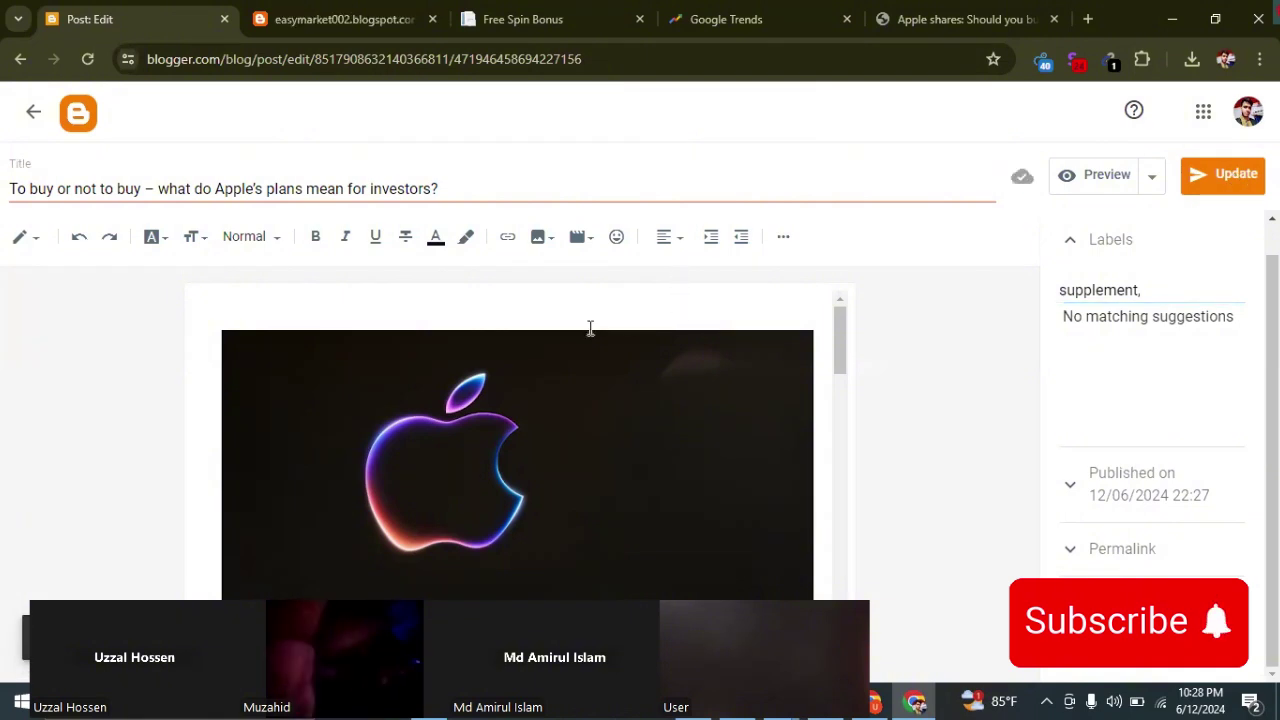
Reload the live blog's Program Nicosadio - SK page and close the advert page that opens from it
left_click(337, 20)
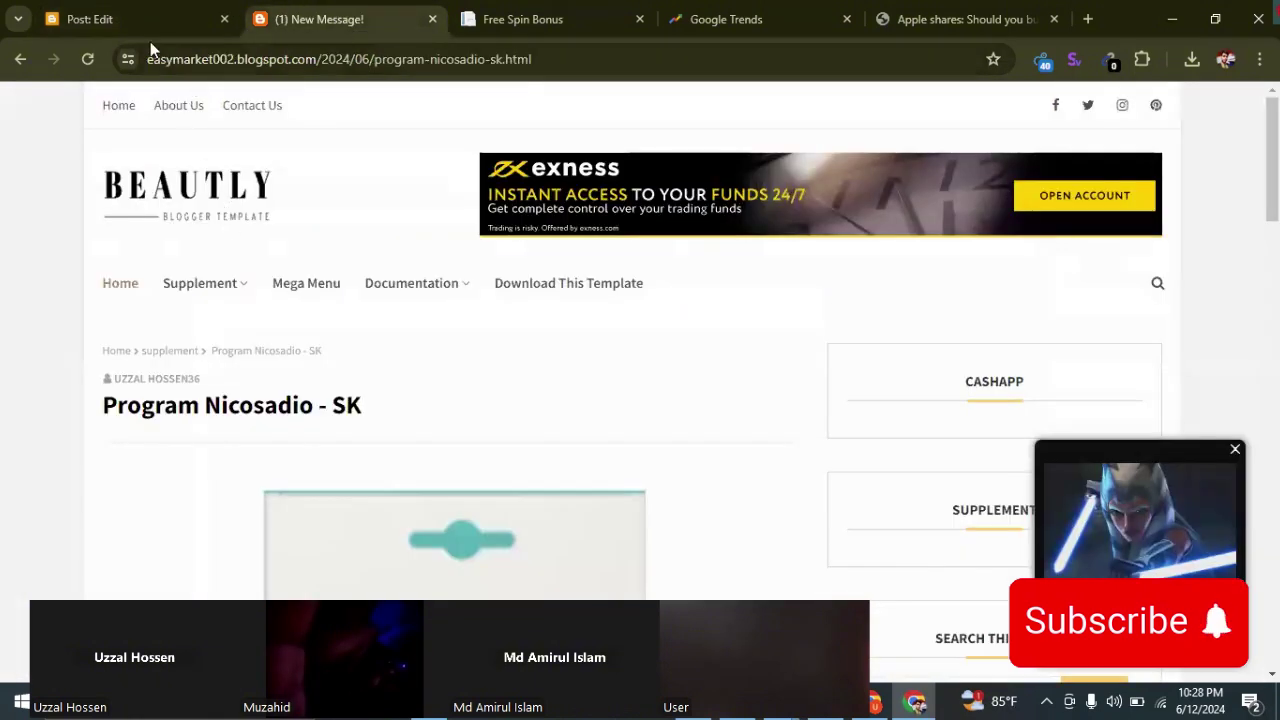
left_click(84, 61)
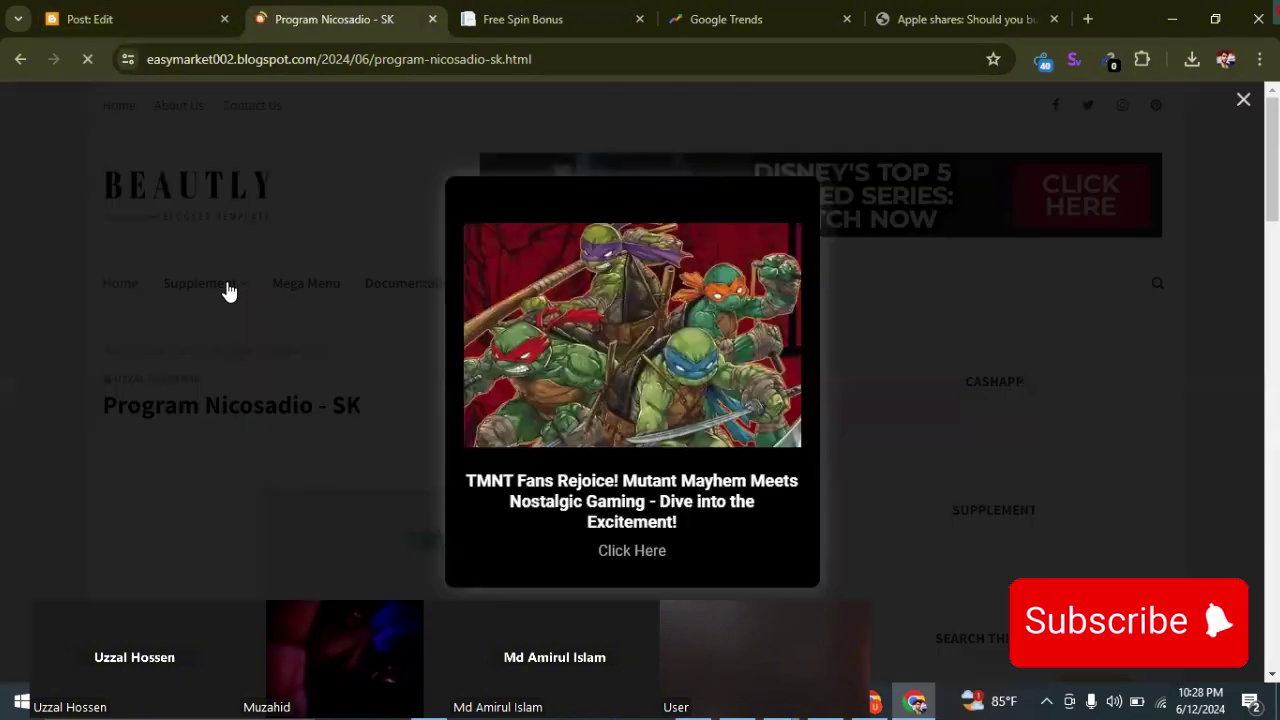
left_click(230, 289)
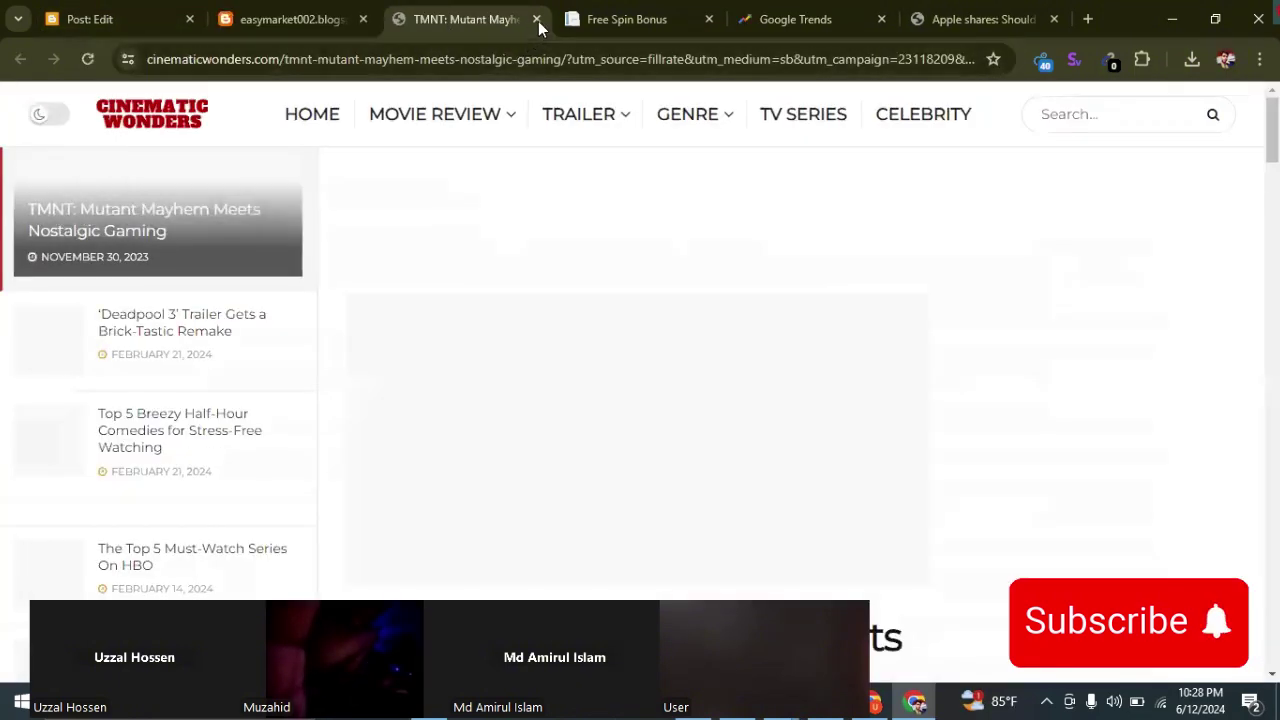
left_click(536, 19)
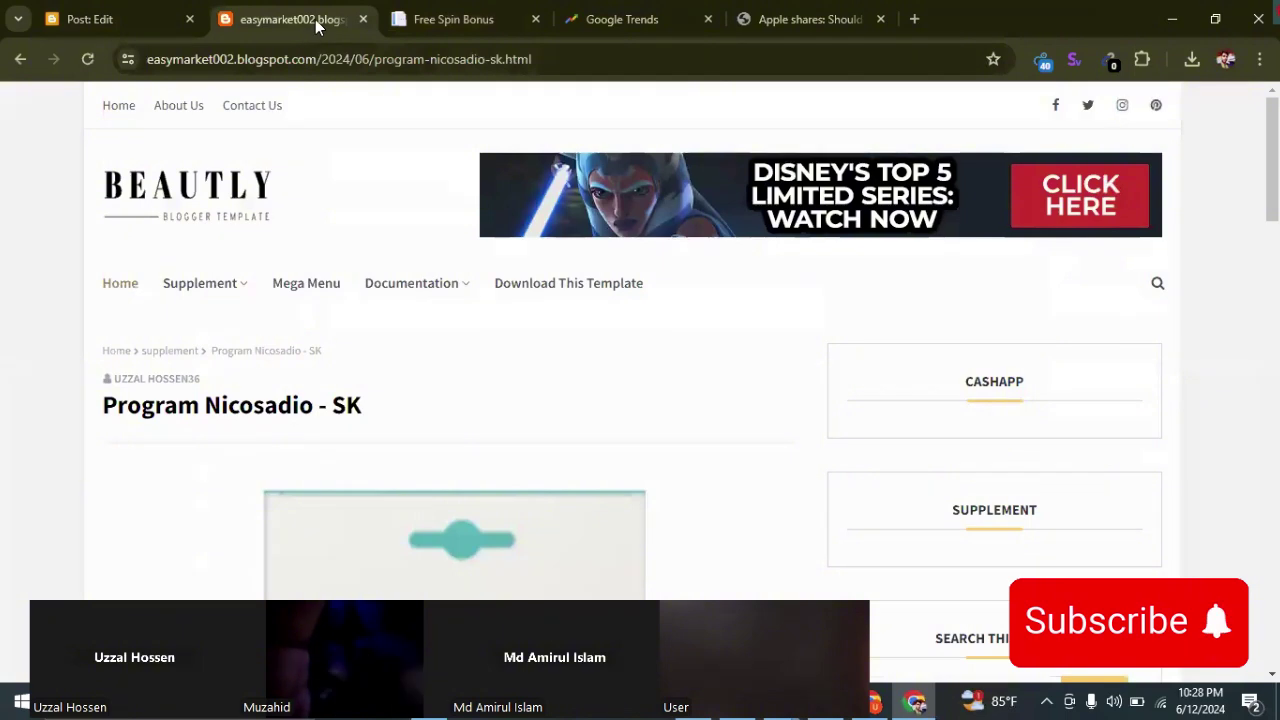
left_click(133, 22)
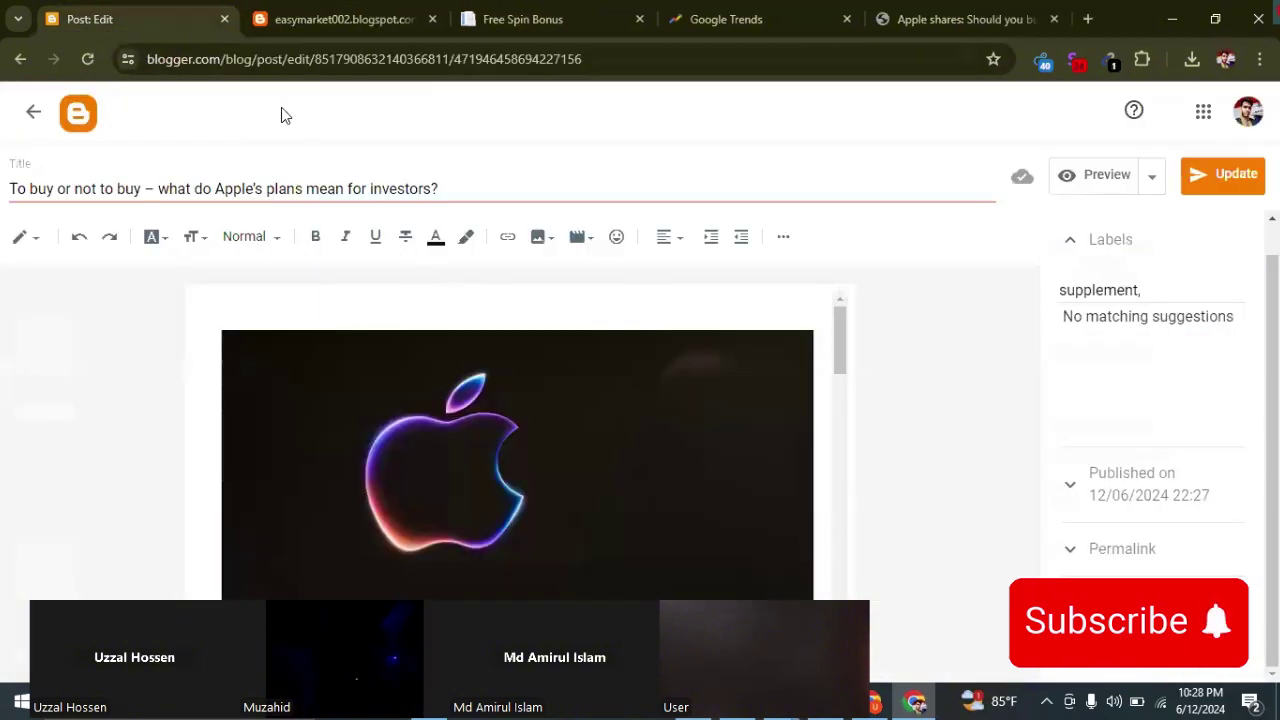
left_click(341, 28)
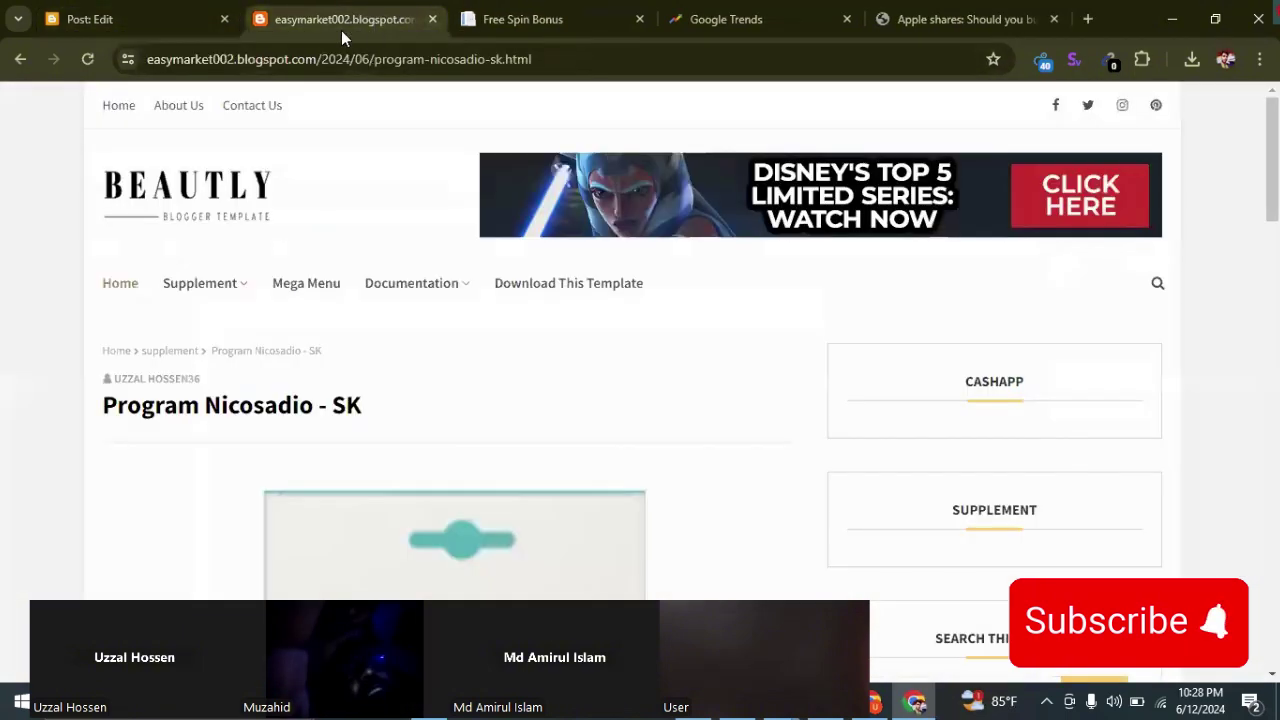
Return the live blog to its home page, bring Blogger back to its posts list, and select the blog's home address
left_click(19, 60)
left_click(80, 22)
left_click(20, 59)
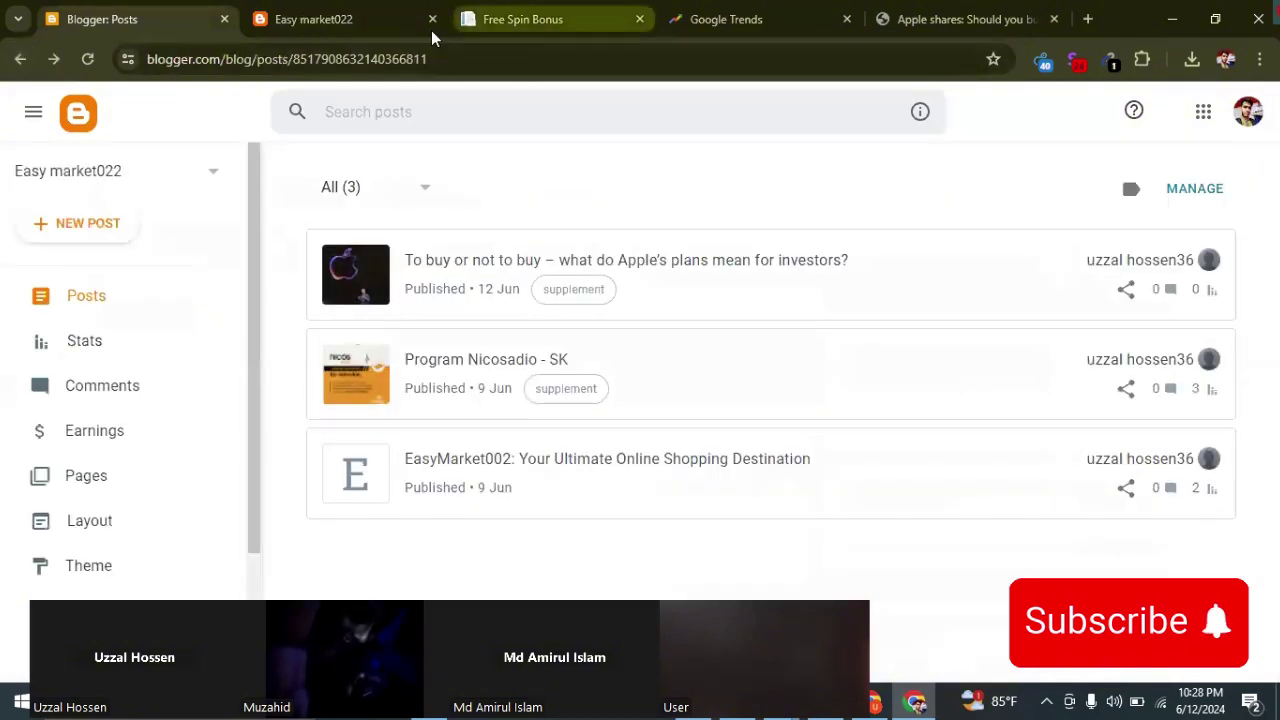
left_click(345, 24)
left_click(442, 57)
double_click(446, 55)
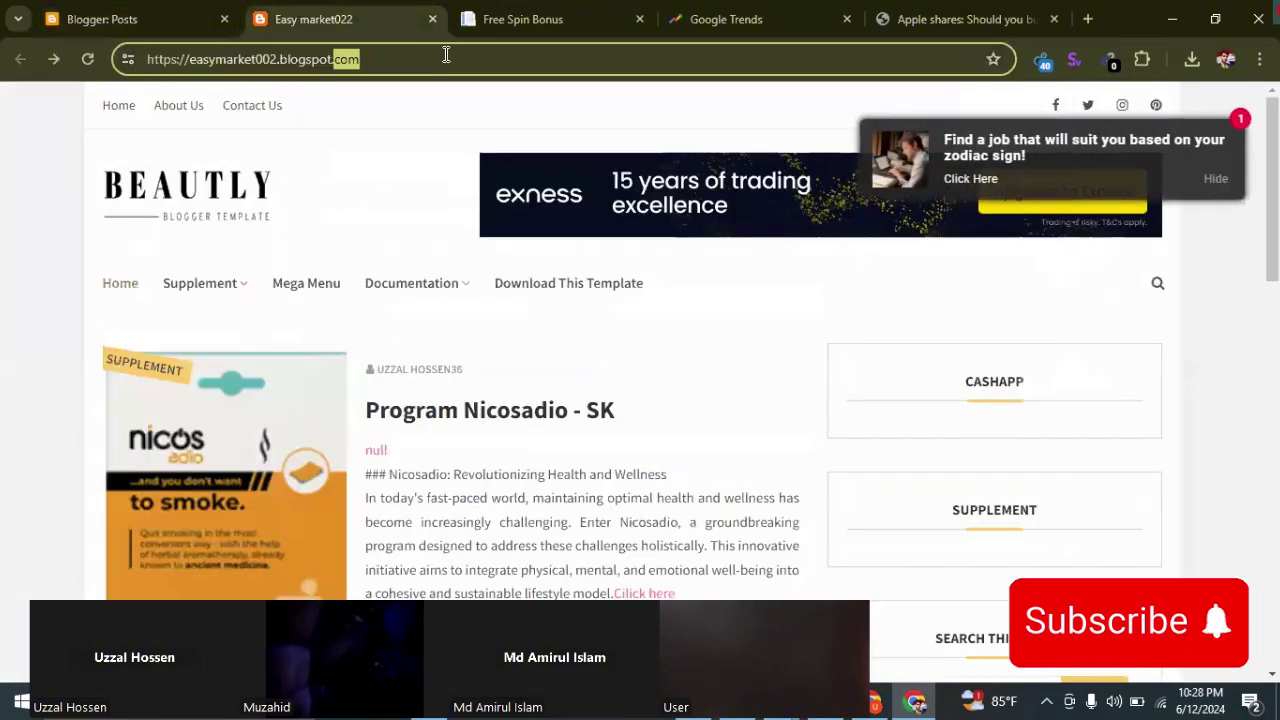
triple_click(446, 55)
Copy the view link of the post about Apple's plans for investors from the Blogger posts list
left_click(189, 13)
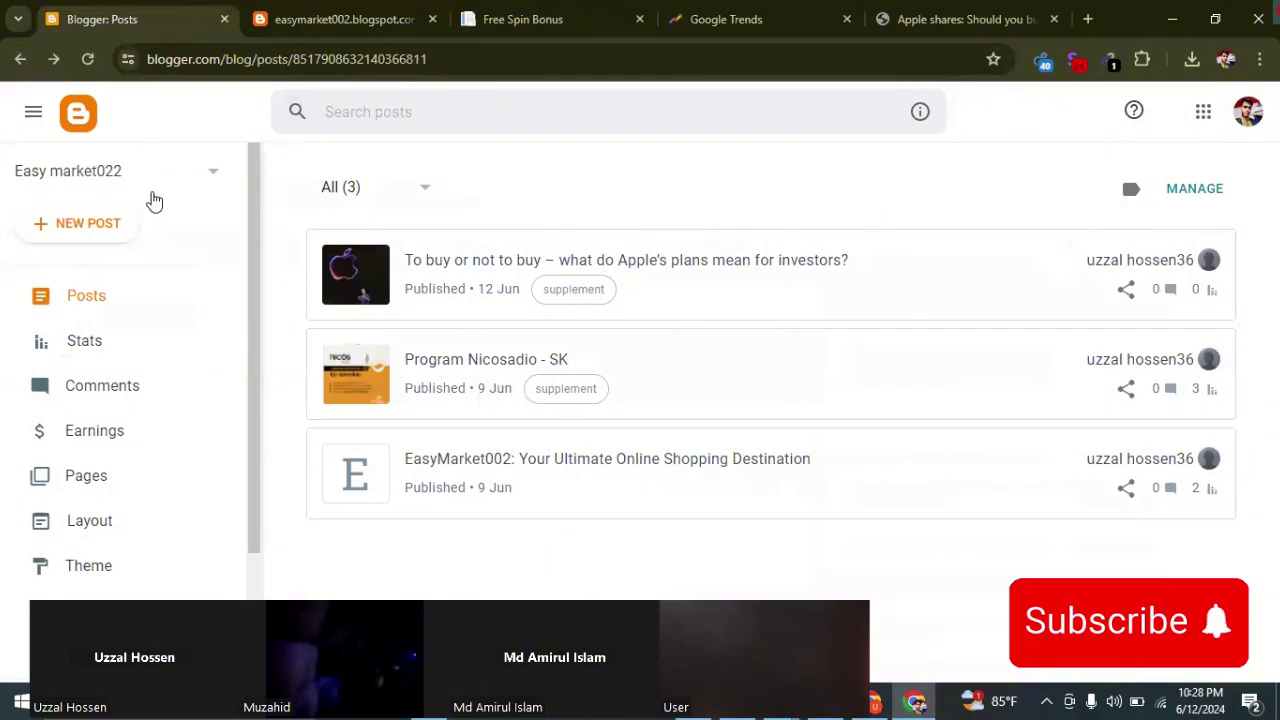
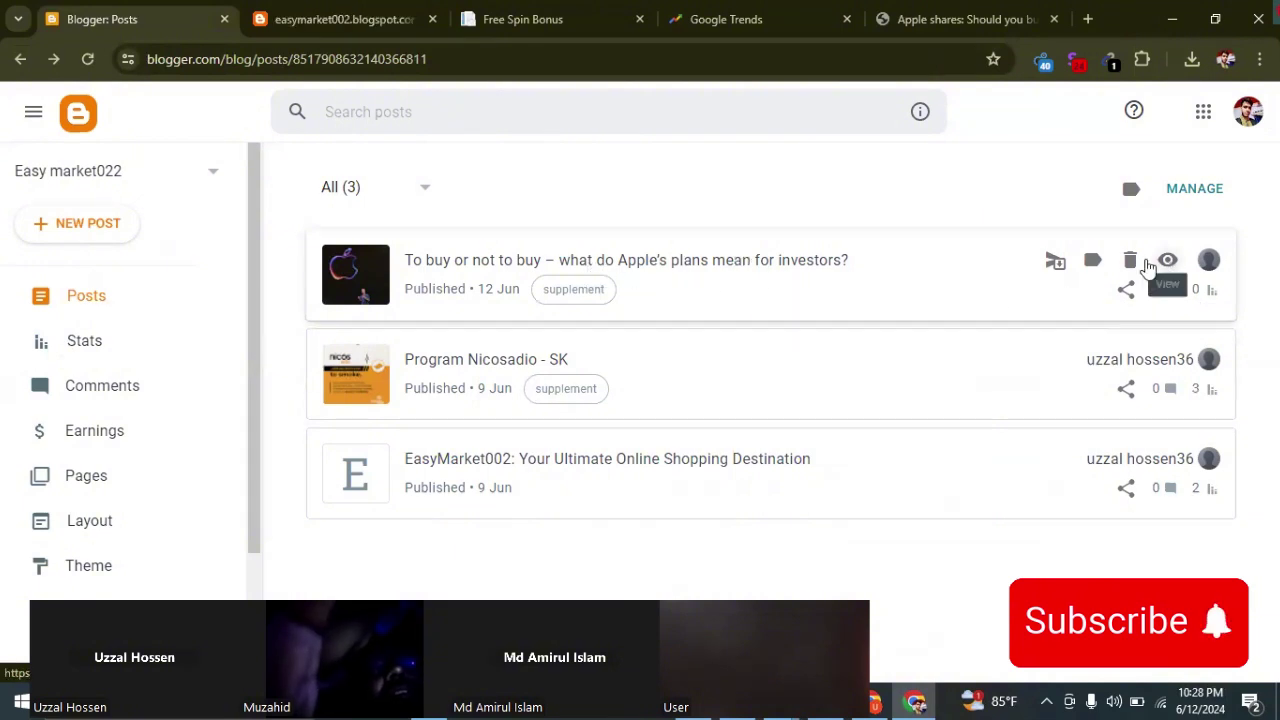
right_click(1165, 263)
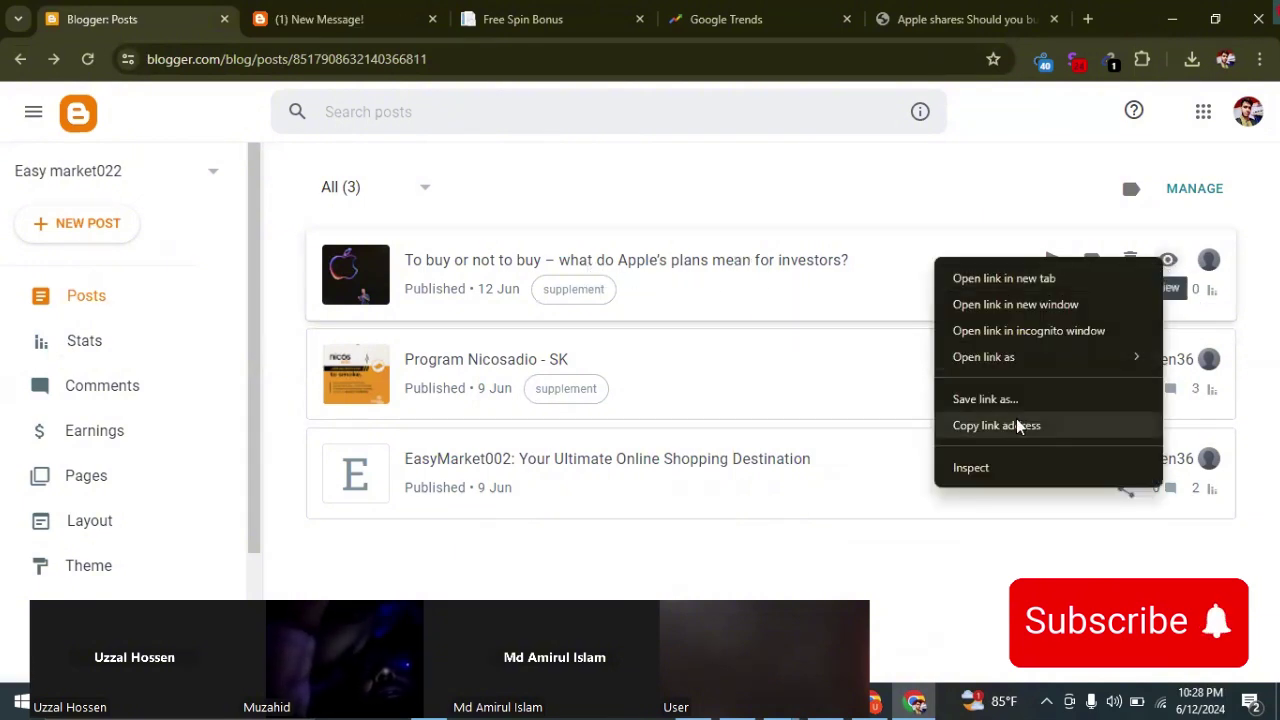
left_click(1016, 418)
Search Google for "link shortener" in a new tab, look through the results and open shortlink.net
left_click(1088, 18)
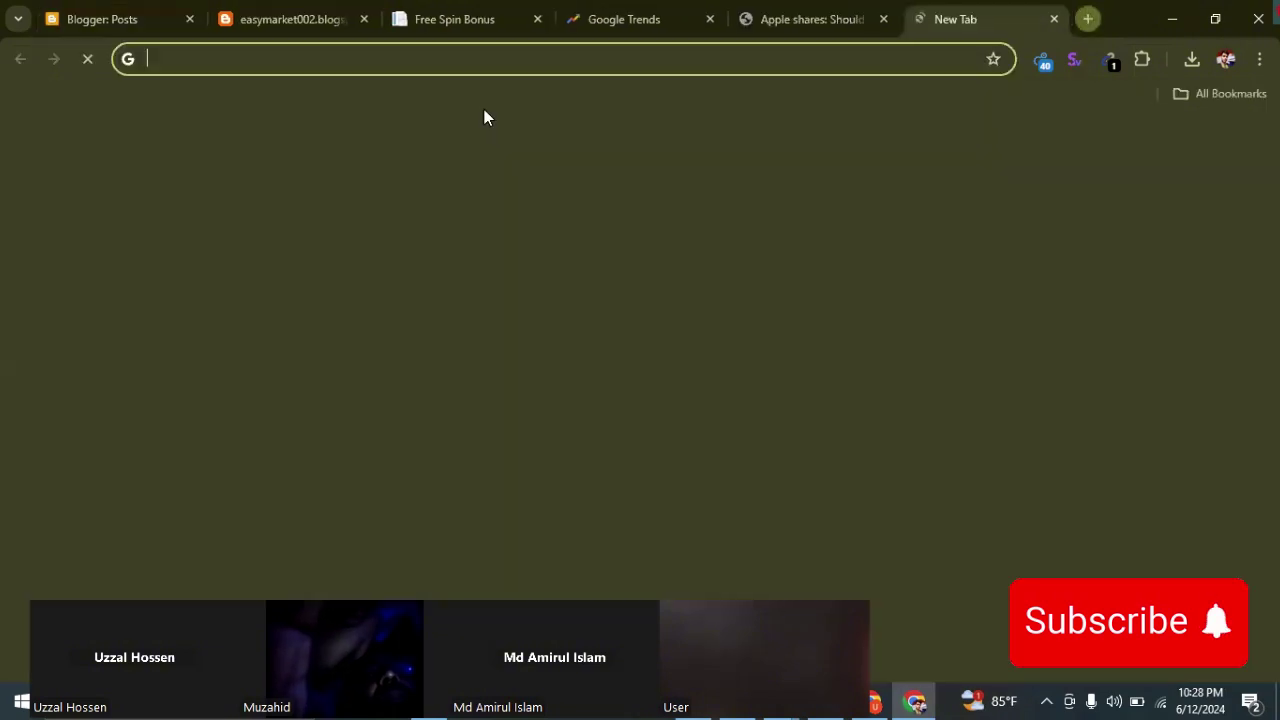
left_click(354, 57)
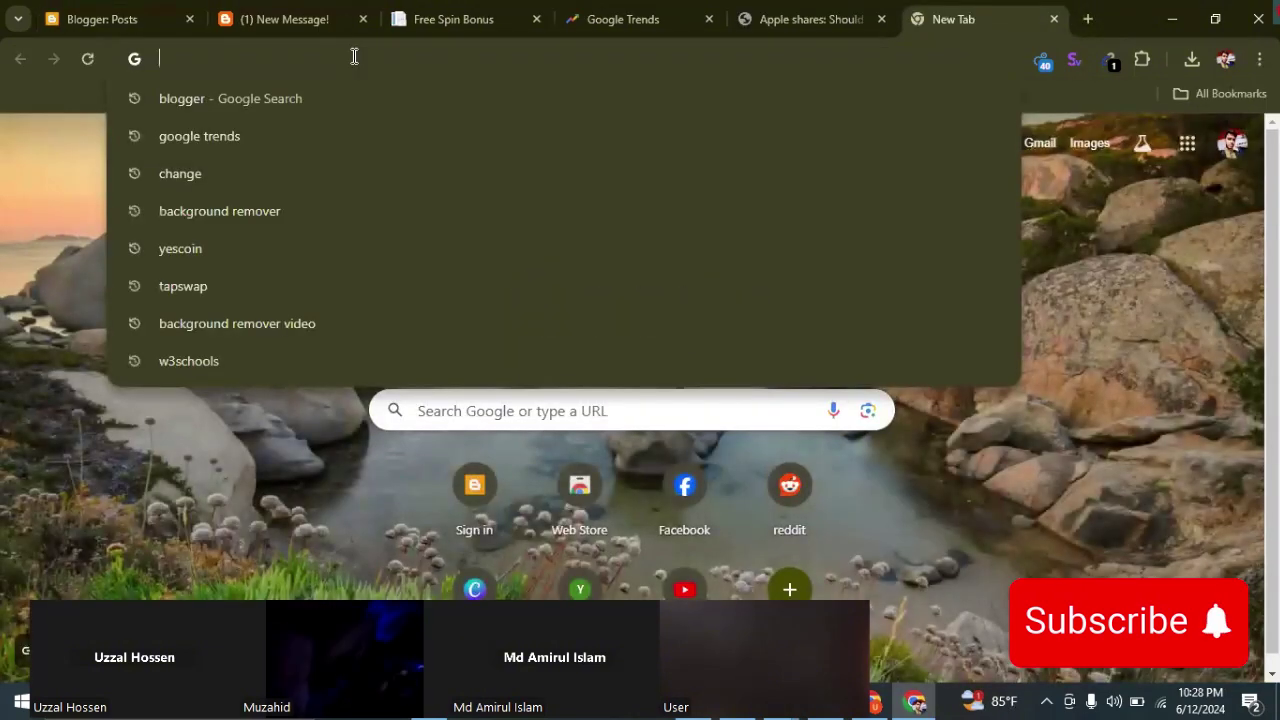
type("link")
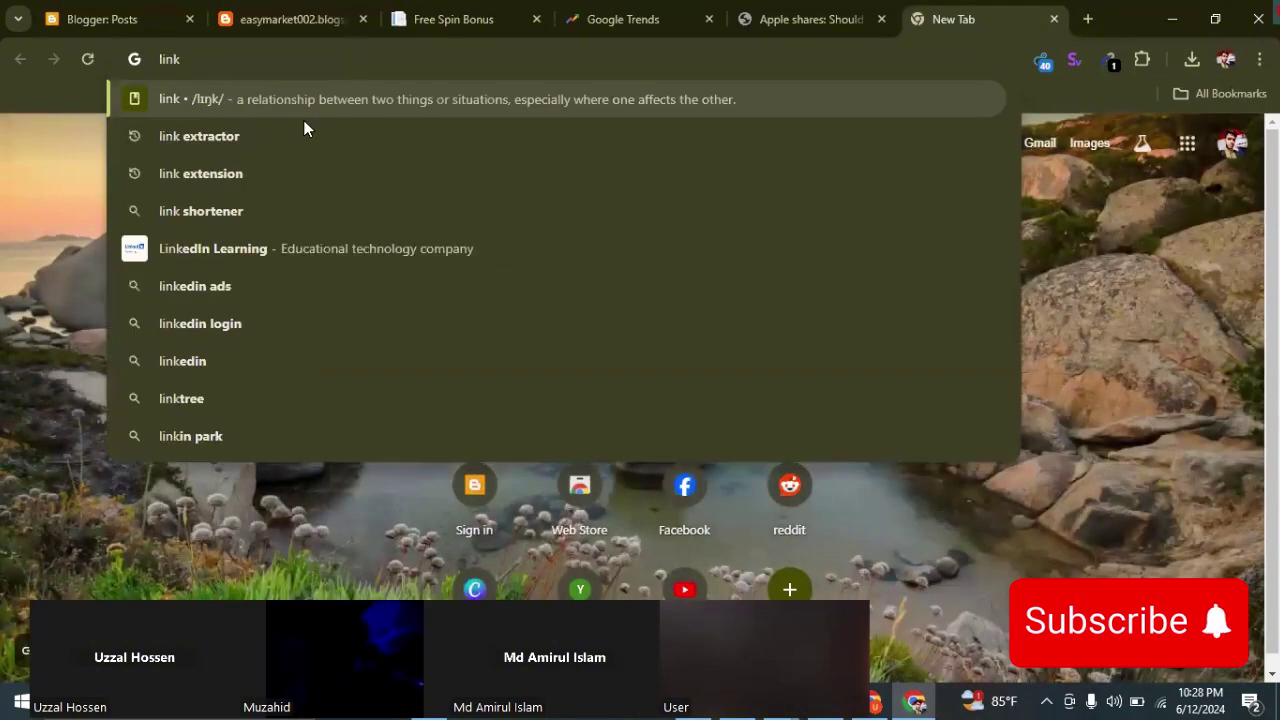
left_click(232, 212)
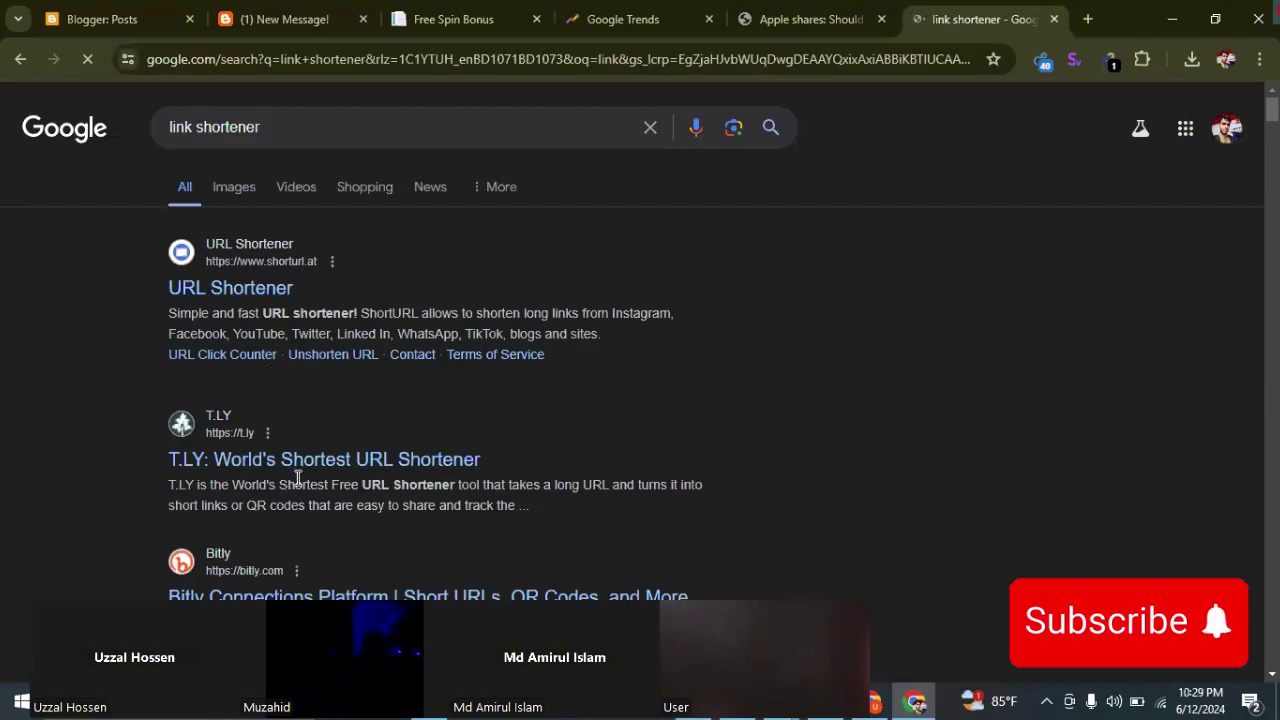
scroll(315, 540, "down", 5)
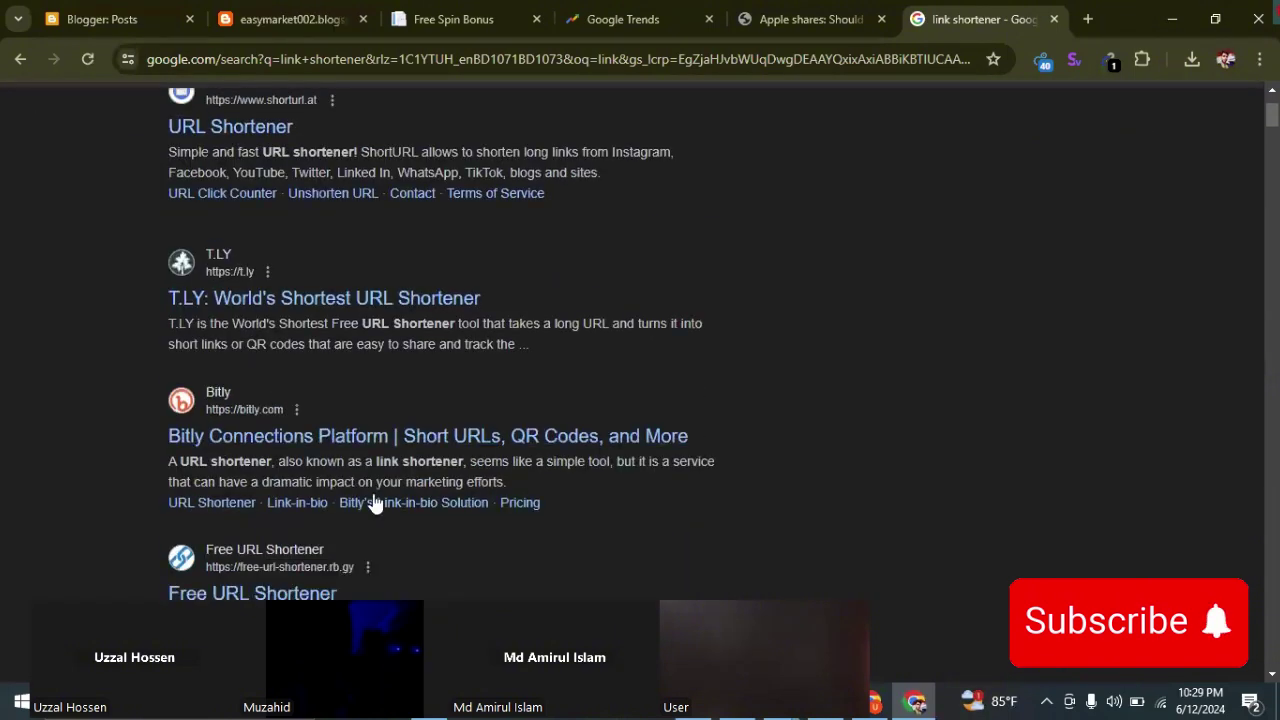
scroll(287, 343, "down", 4)
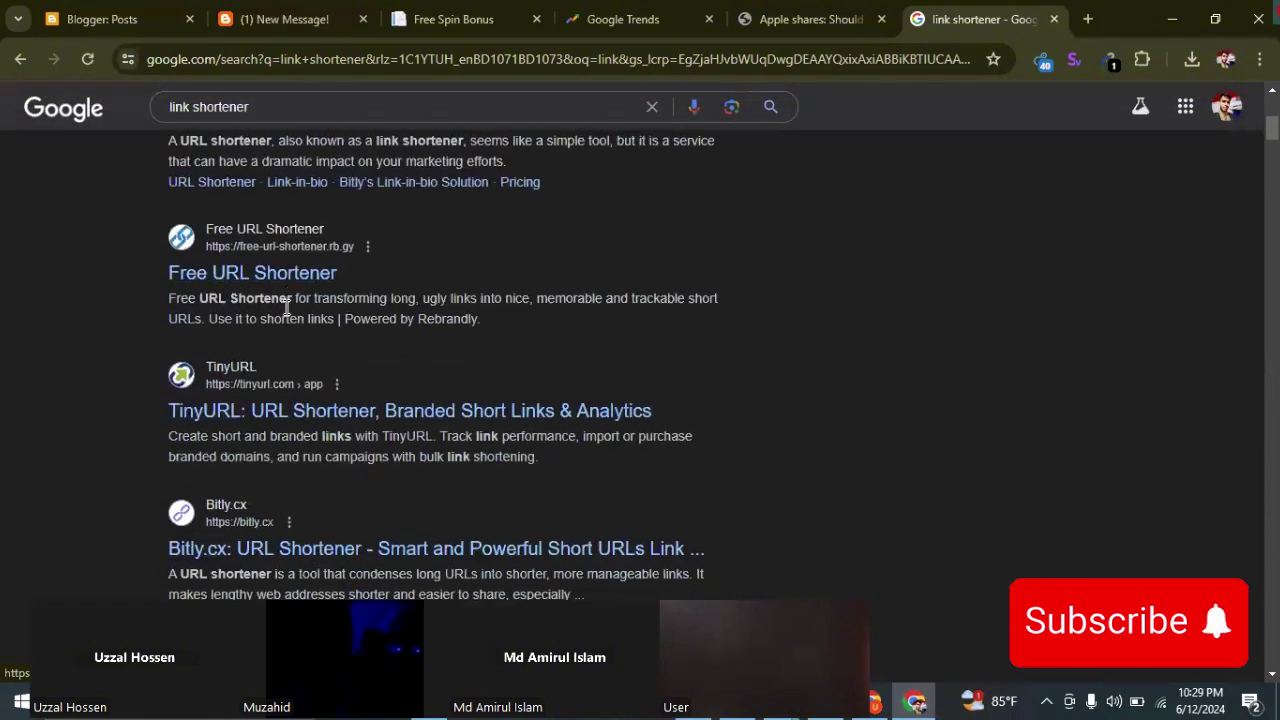
scroll(277, 363, "down", 2)
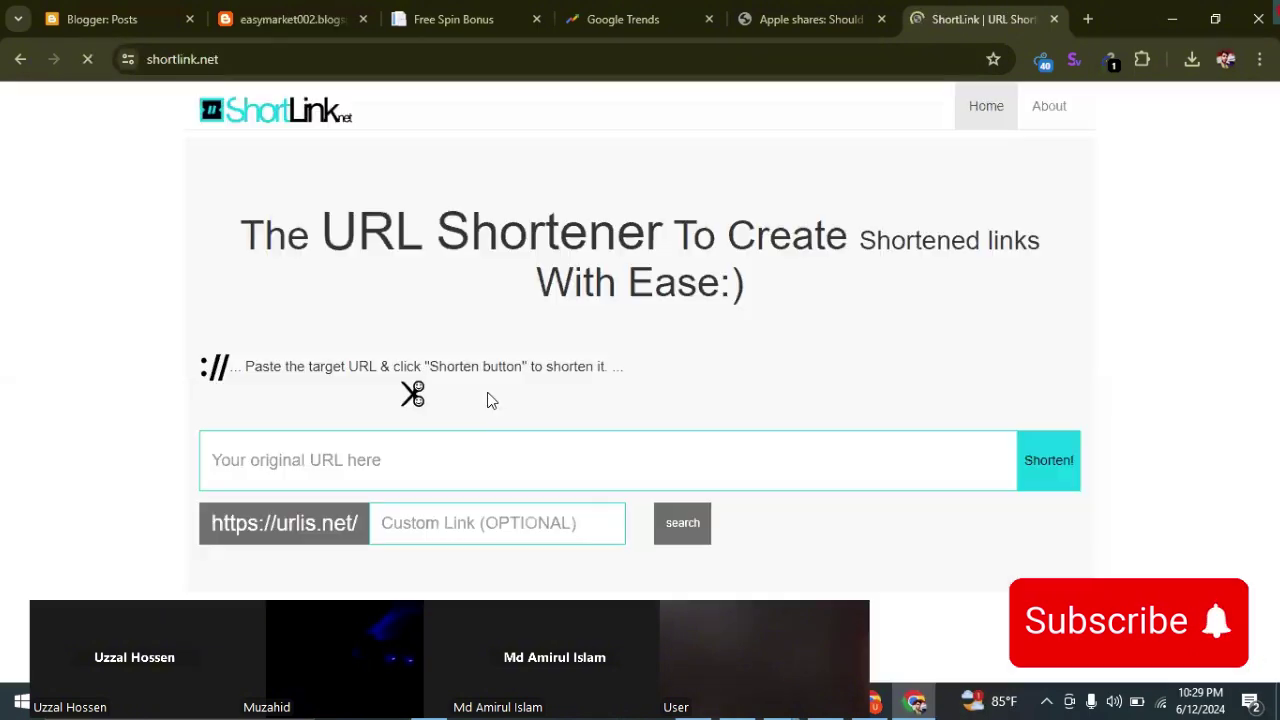
scroll(494, 326, "down", 3)
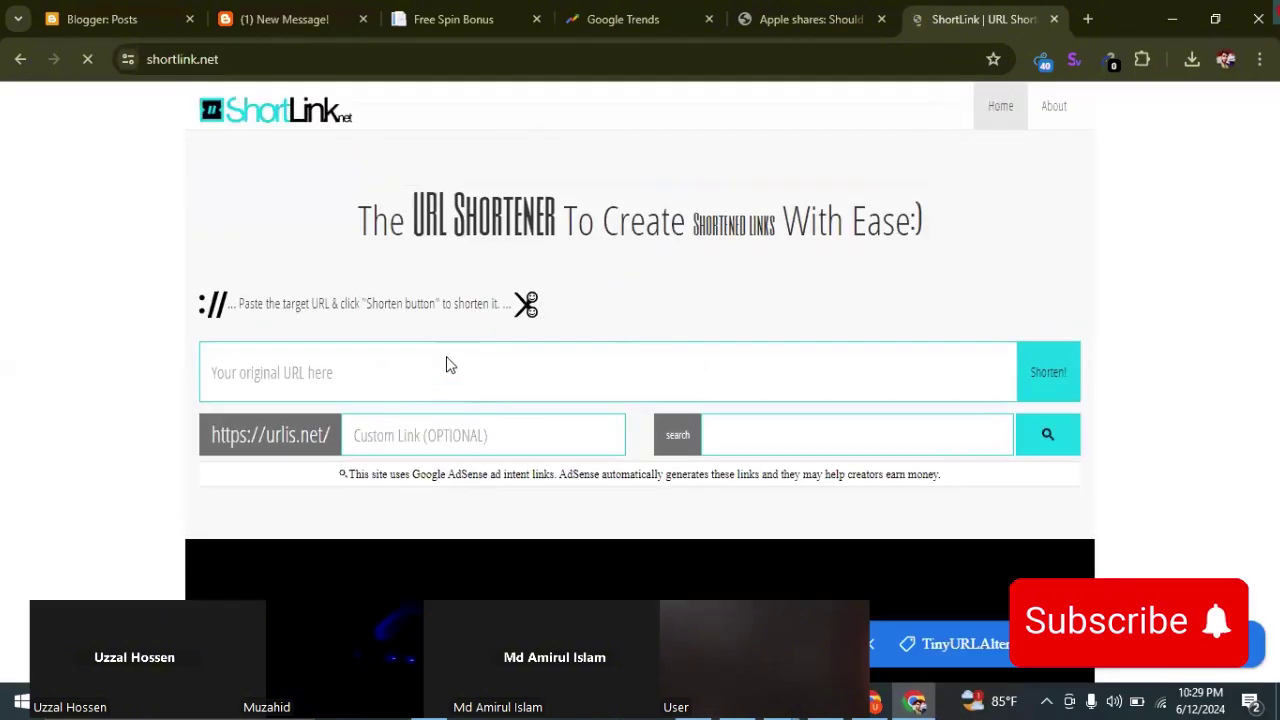
Shorten the copied Apple post link on ShortLink and copy the resulting short URL
right_click(395, 366)
left_click(425, 247)
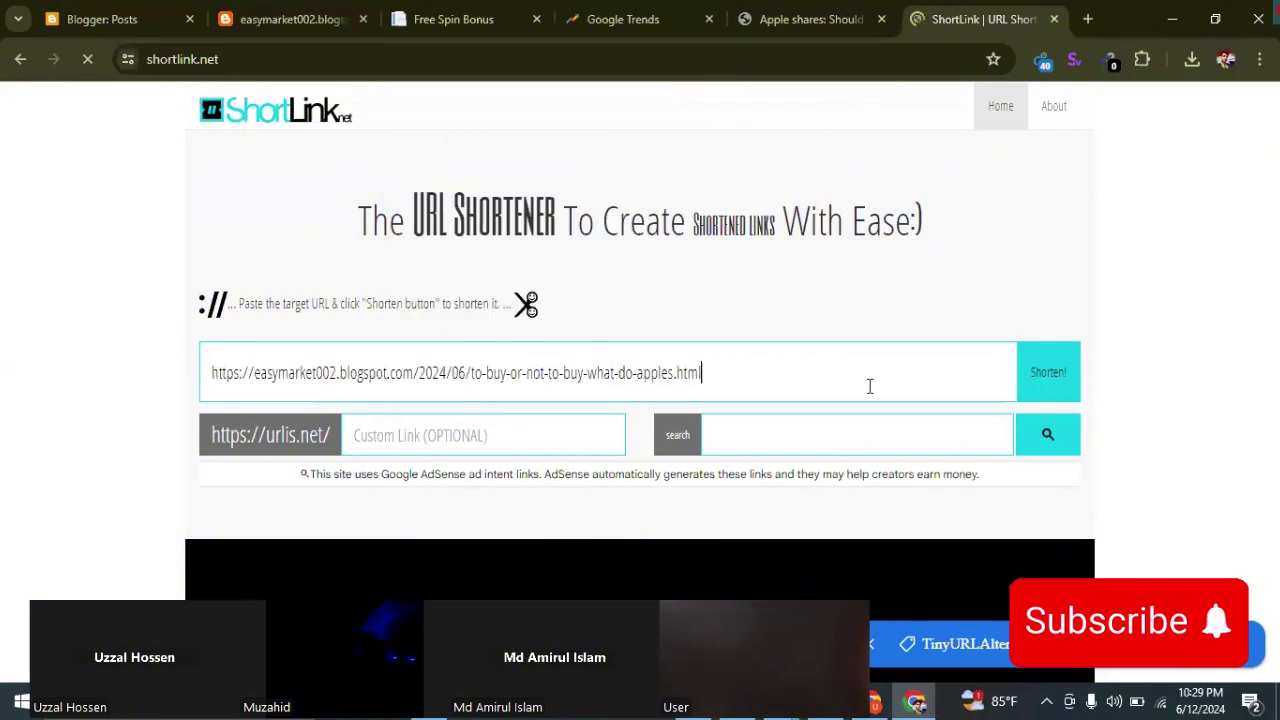
left_click(1050, 376)
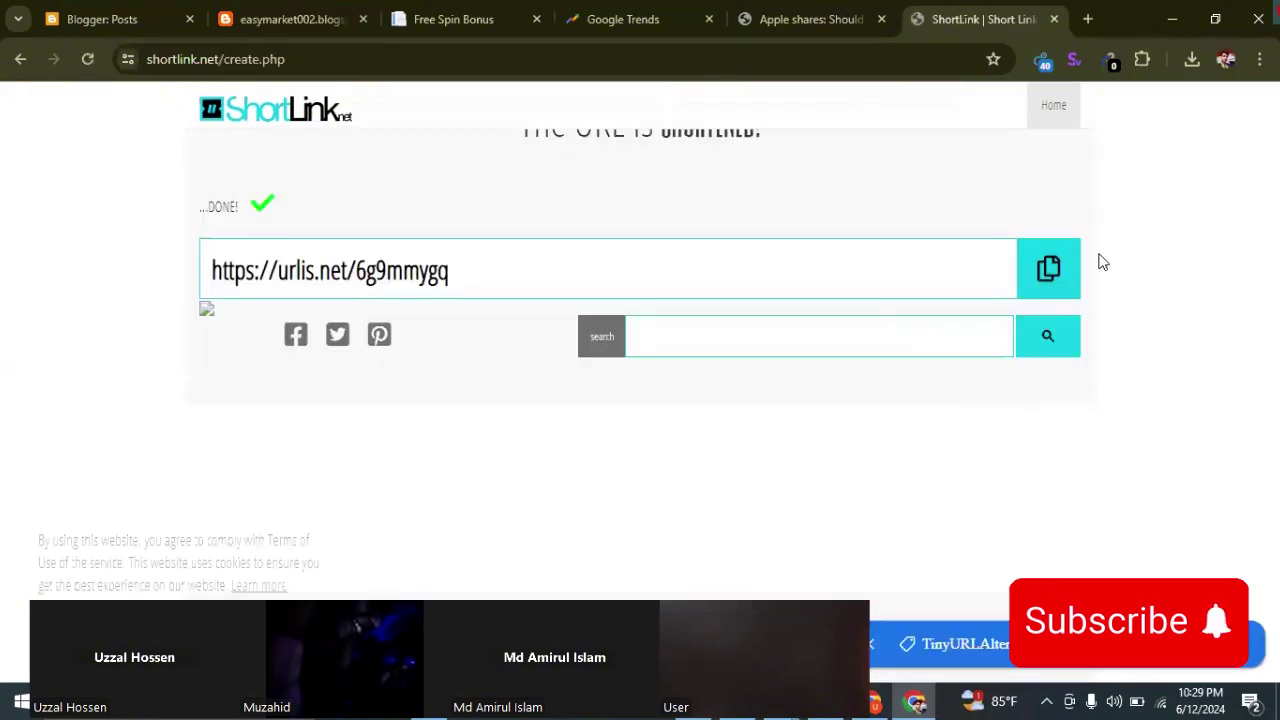
left_click(1045, 272)
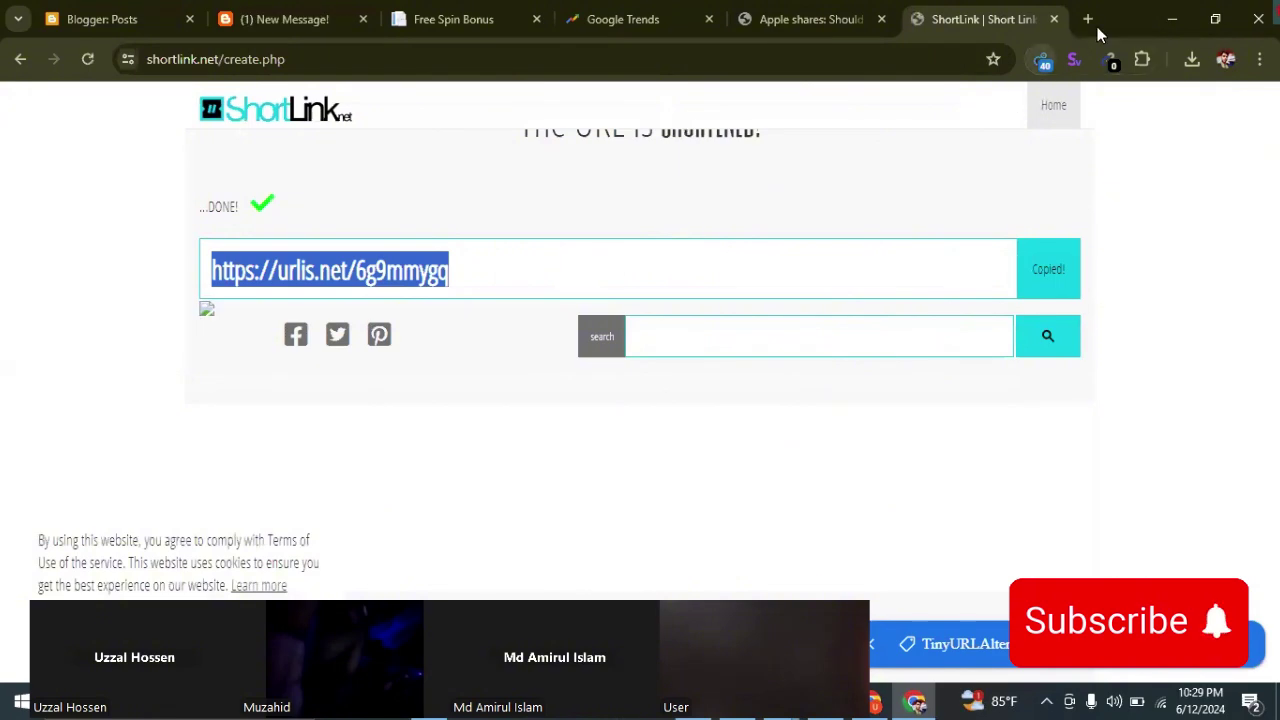
Switch to the other Chrome window holding Adsterra and ChatGPT and open Facebook in a new tab
left_click(1172, 20)
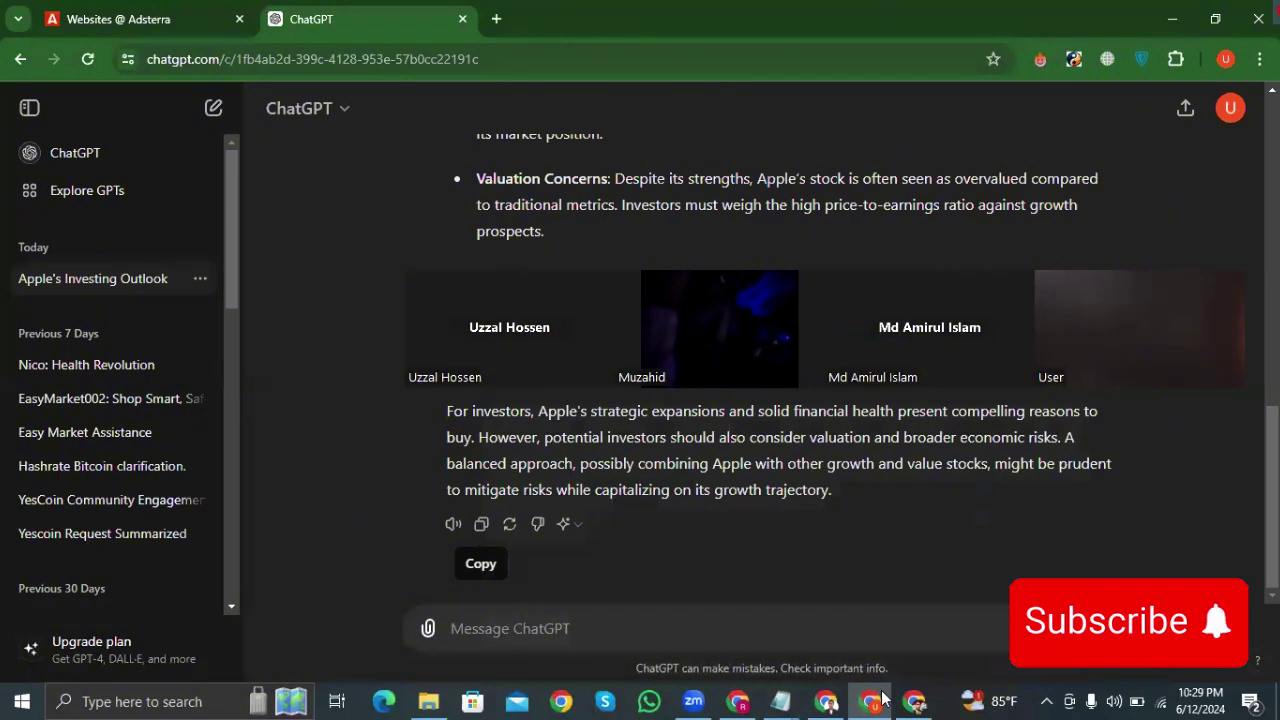
left_click(496, 18)
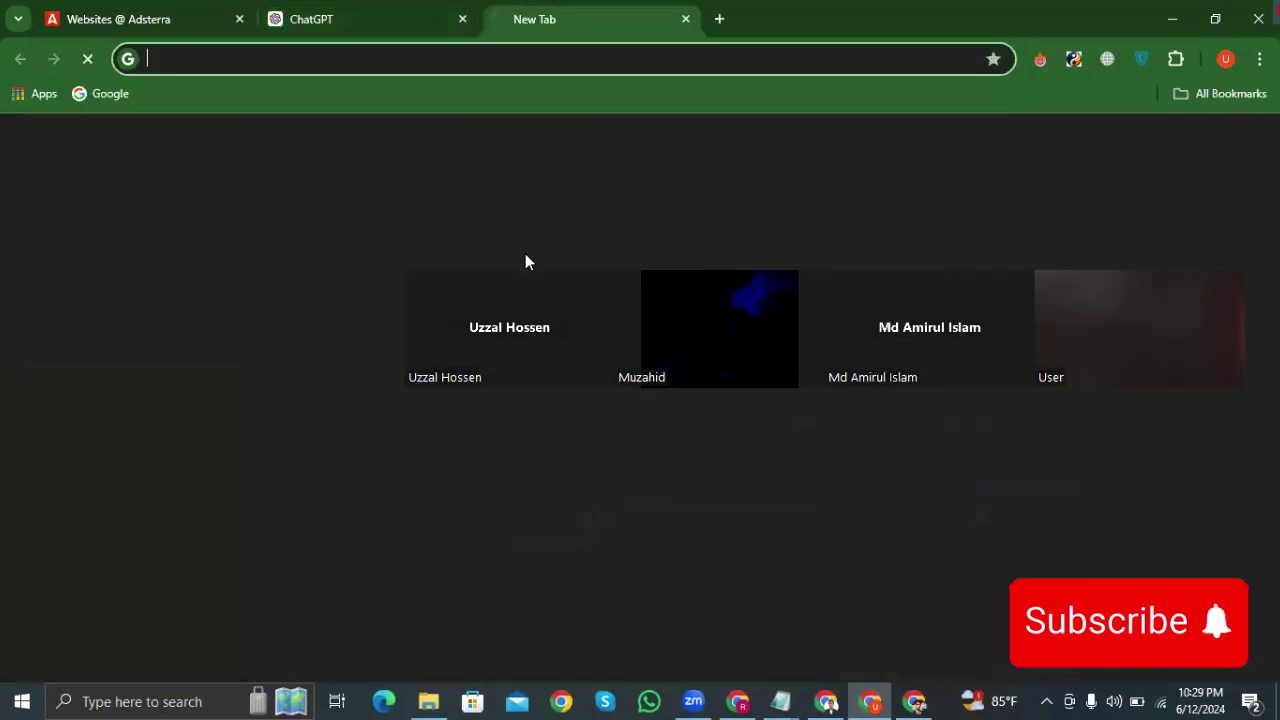
left_click(633, 510)
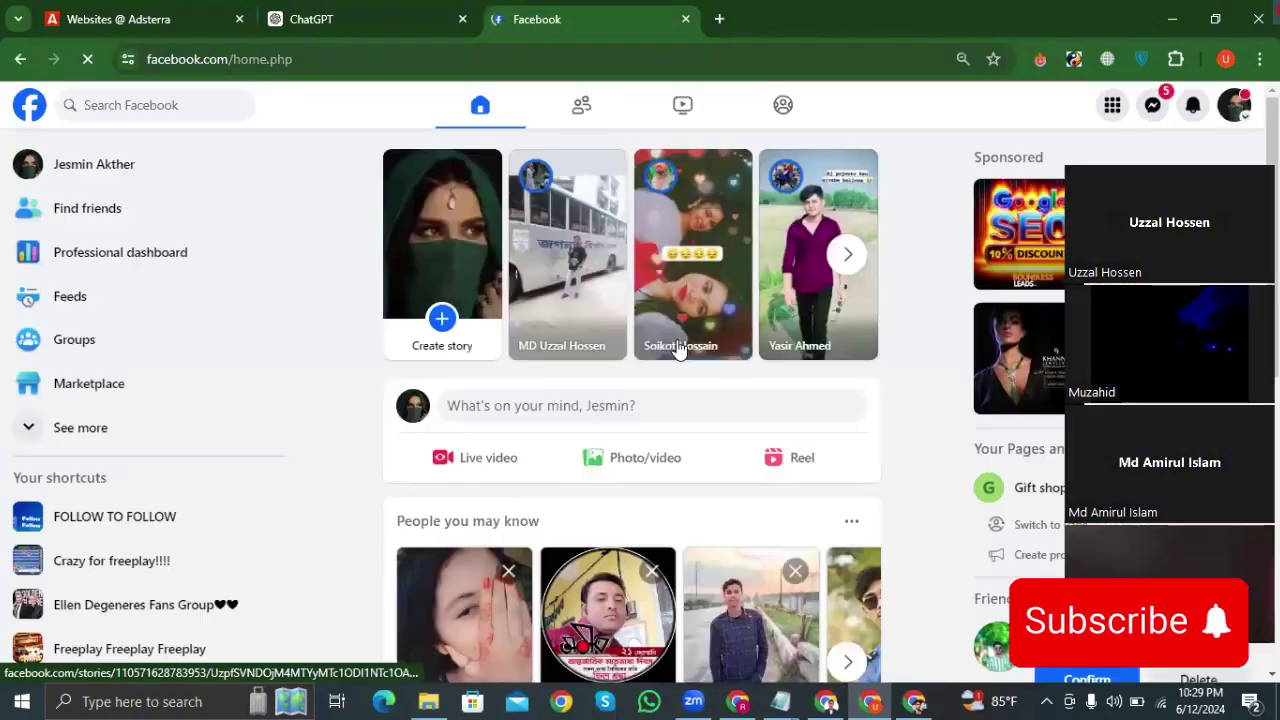
Search Facebook for "garmaney news"
left_click(191, 105)
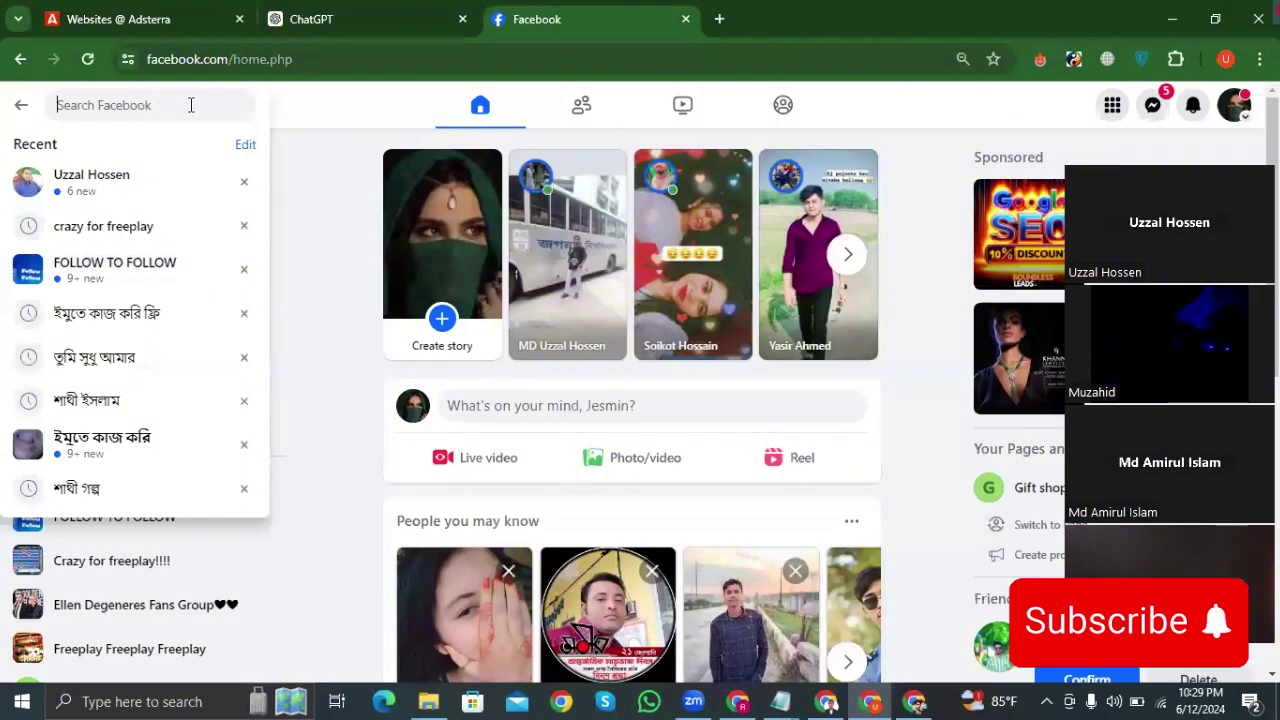
type("g")
key("BackSpace")
type("gar")
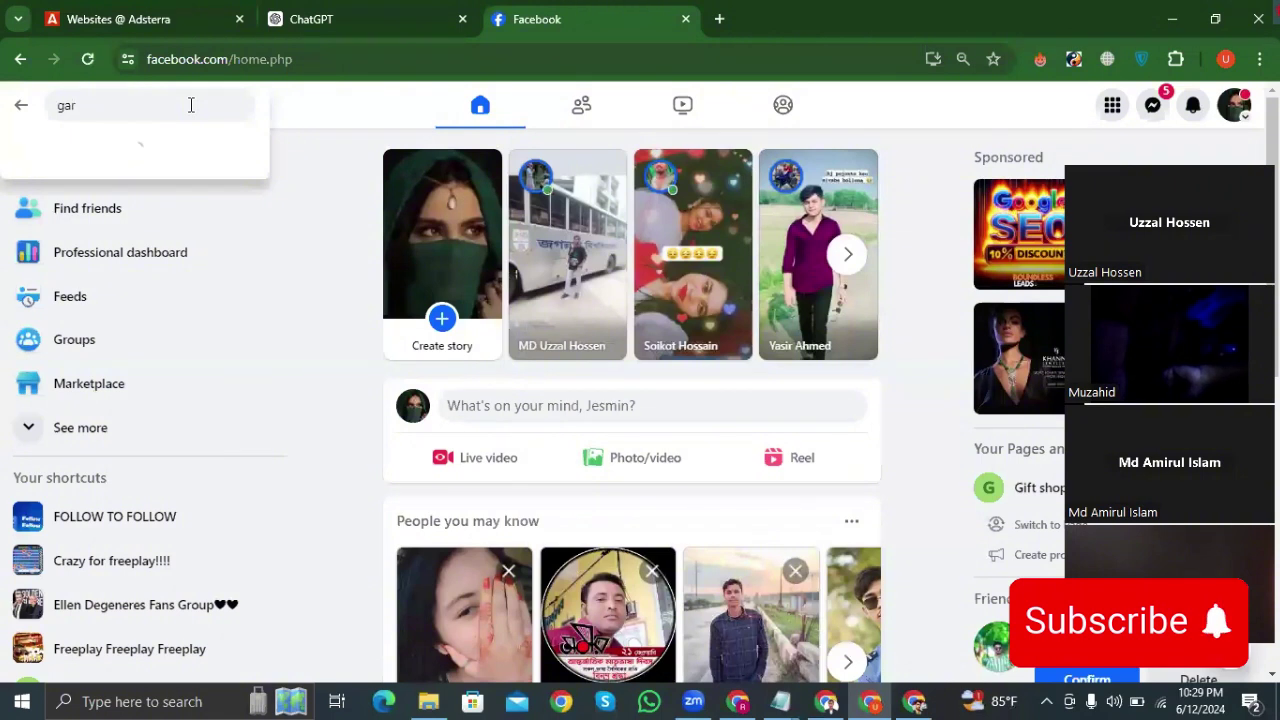
type("maney")
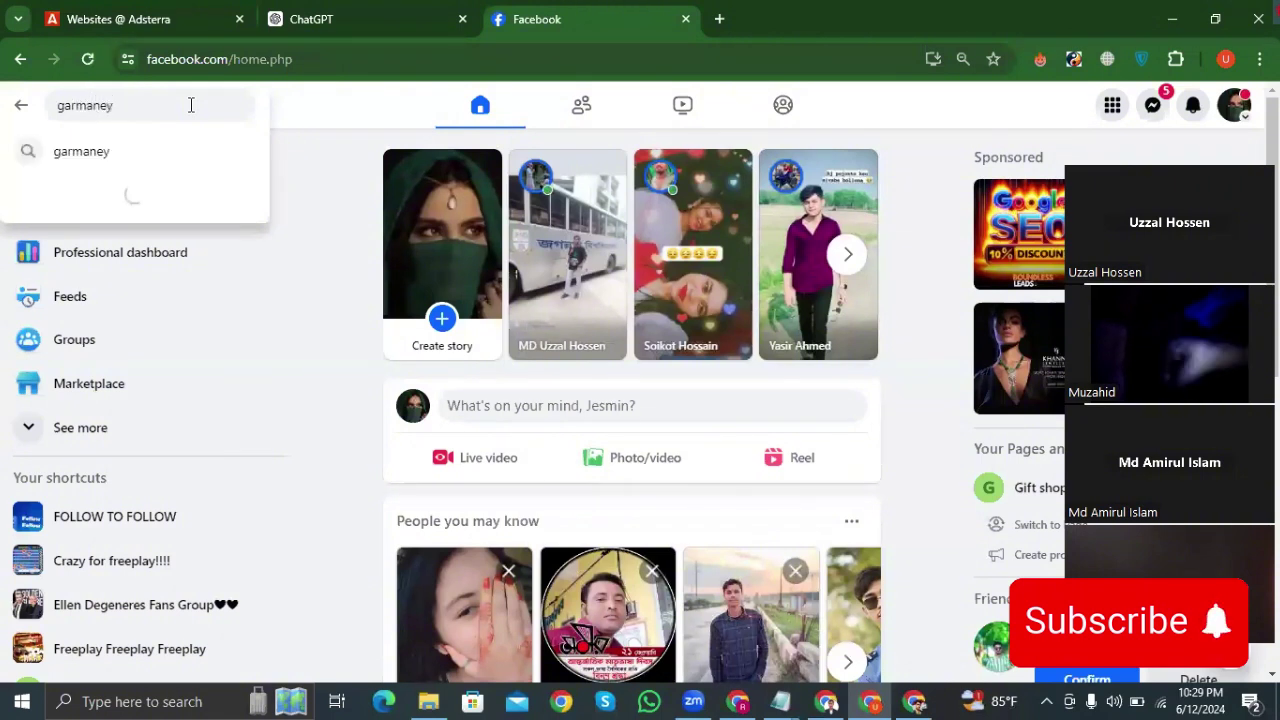
type(" n")
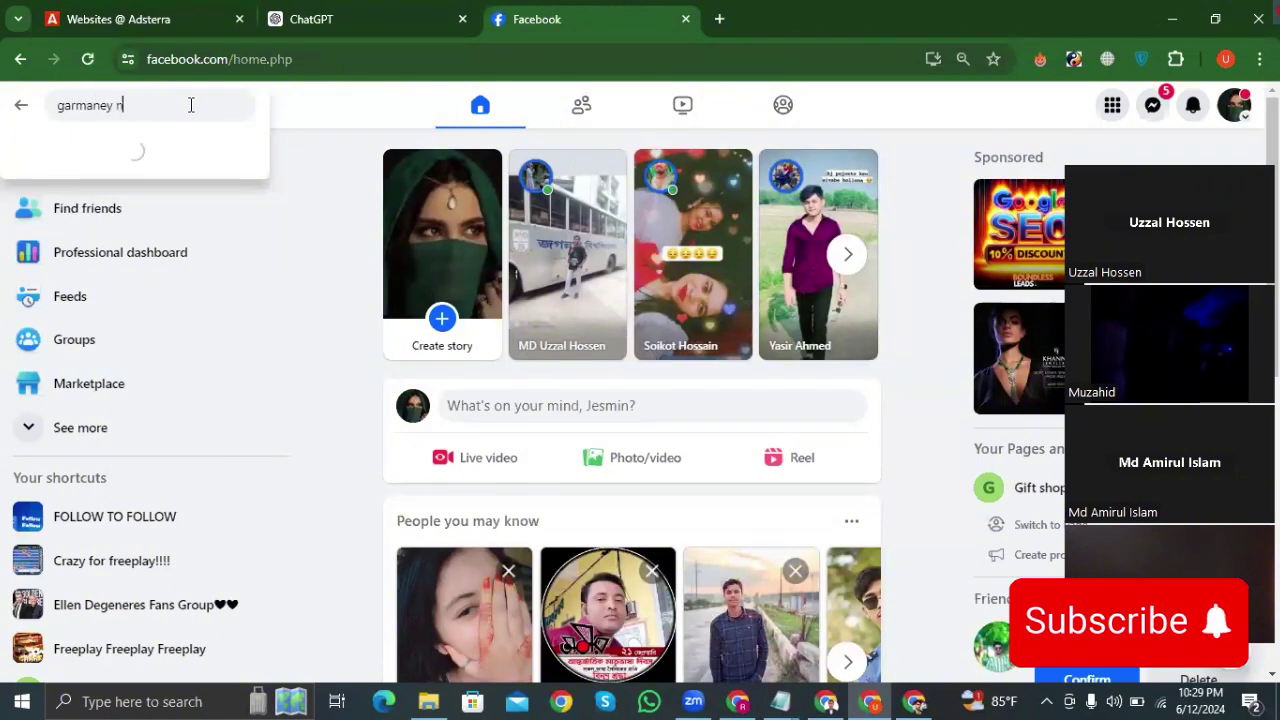
type("ews")
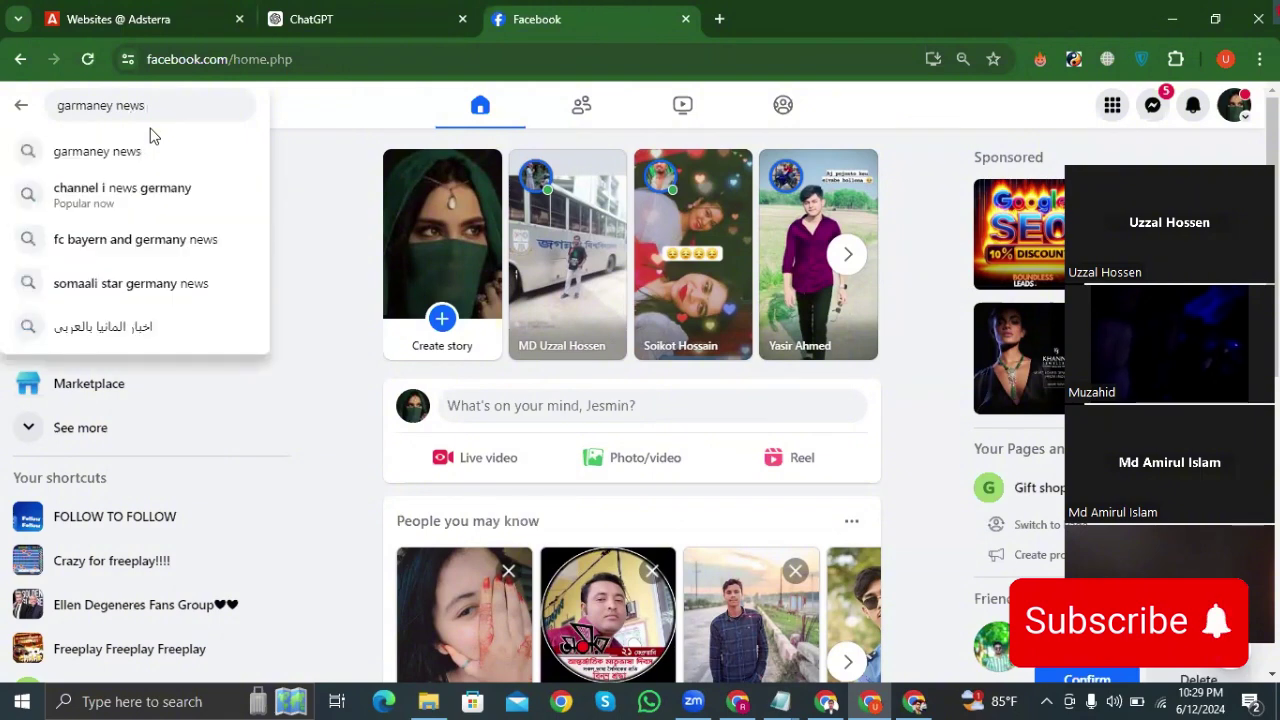
key("Return")
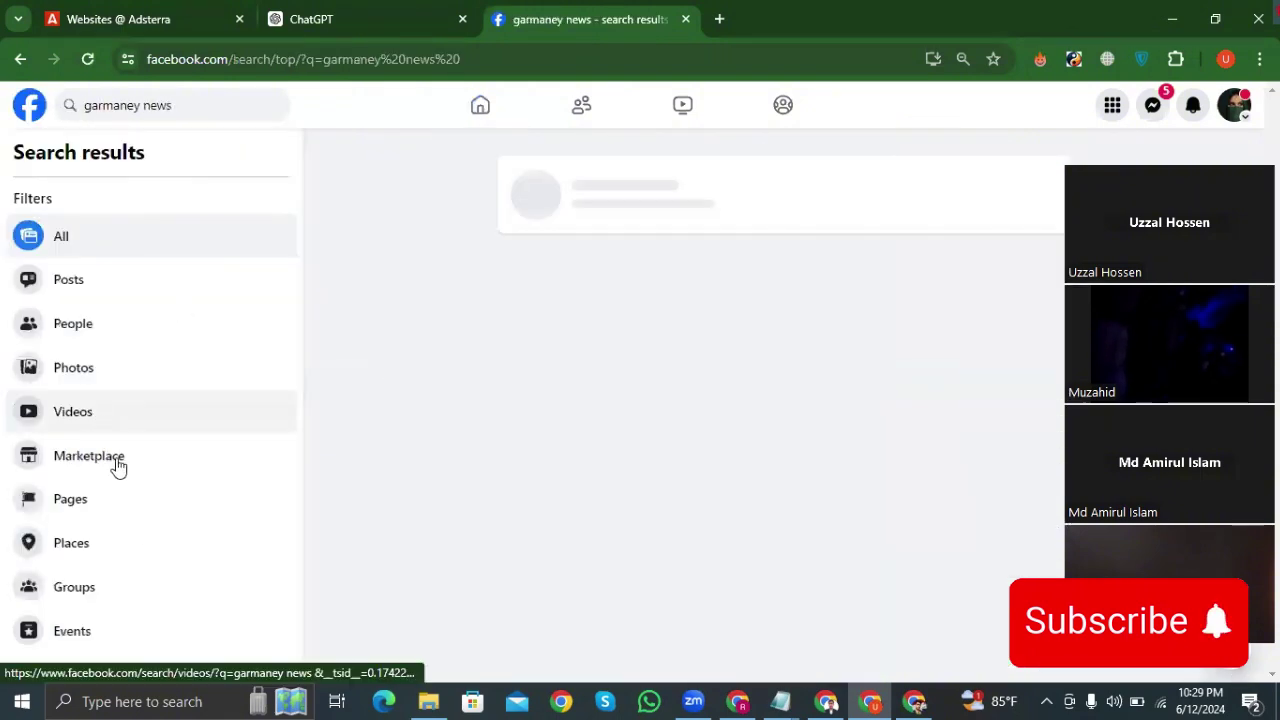
Limit the search results to groups and look through the listed German news groups
left_click(92, 590)
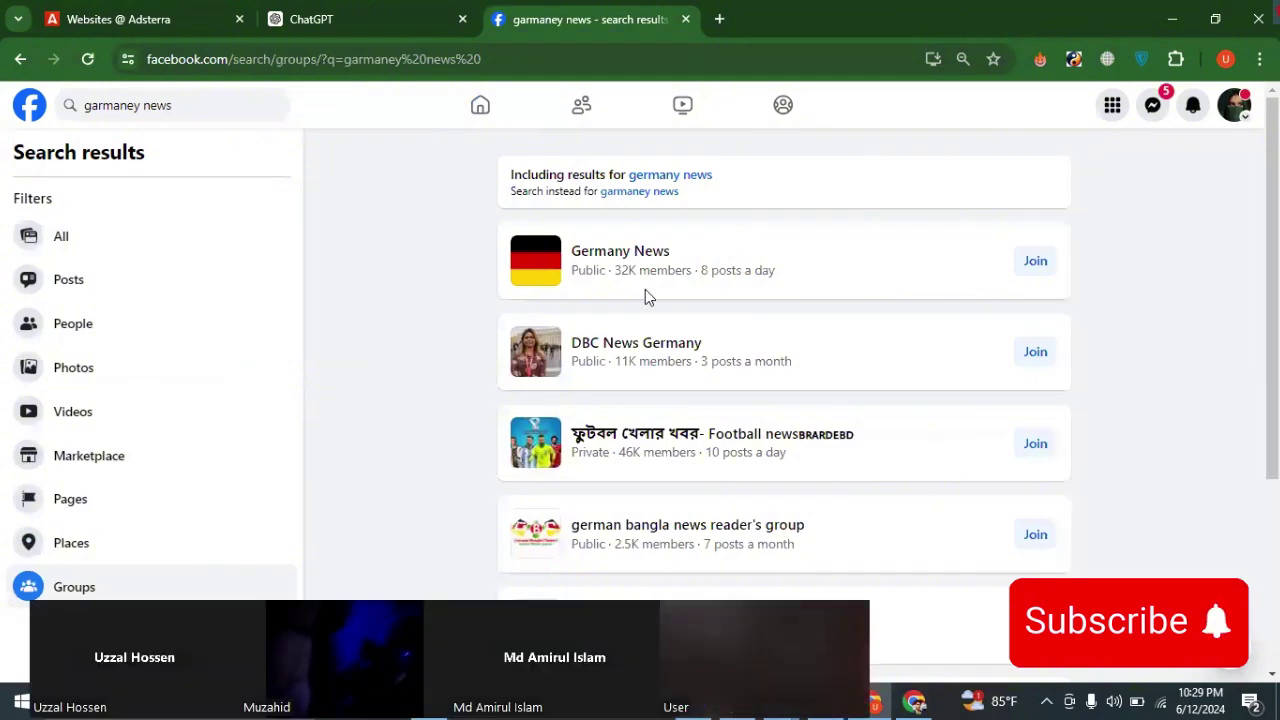
scroll(748, 299, "down", 1)
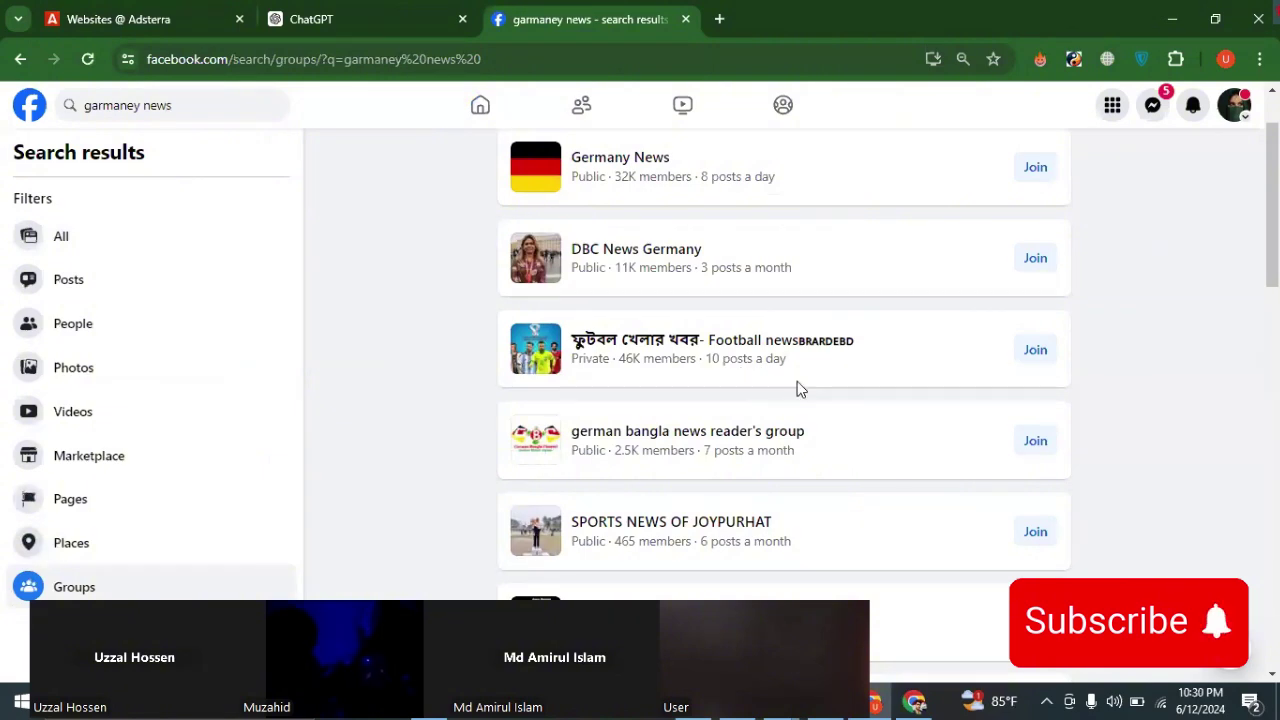
scroll(783, 407, "down", 2)
scroll(778, 380, "down", 2)
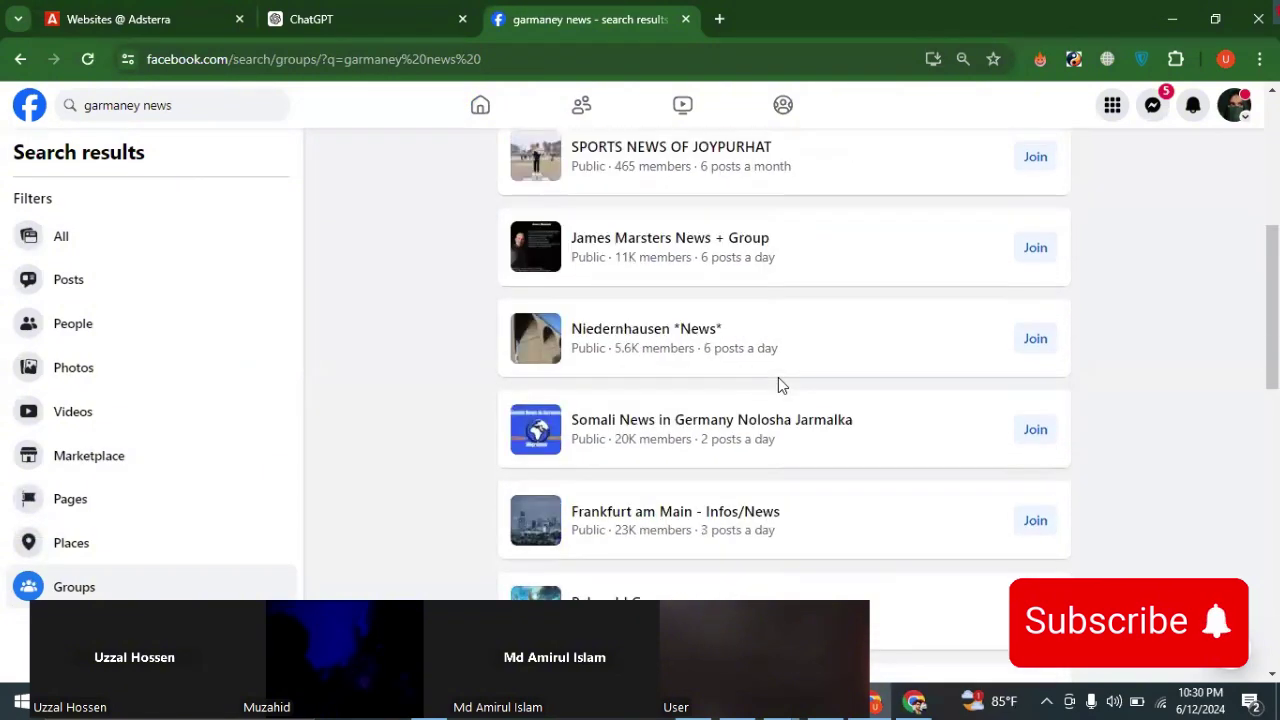
scroll(717, 363, "up", 2)
scroll(708, 362, "up", 2)
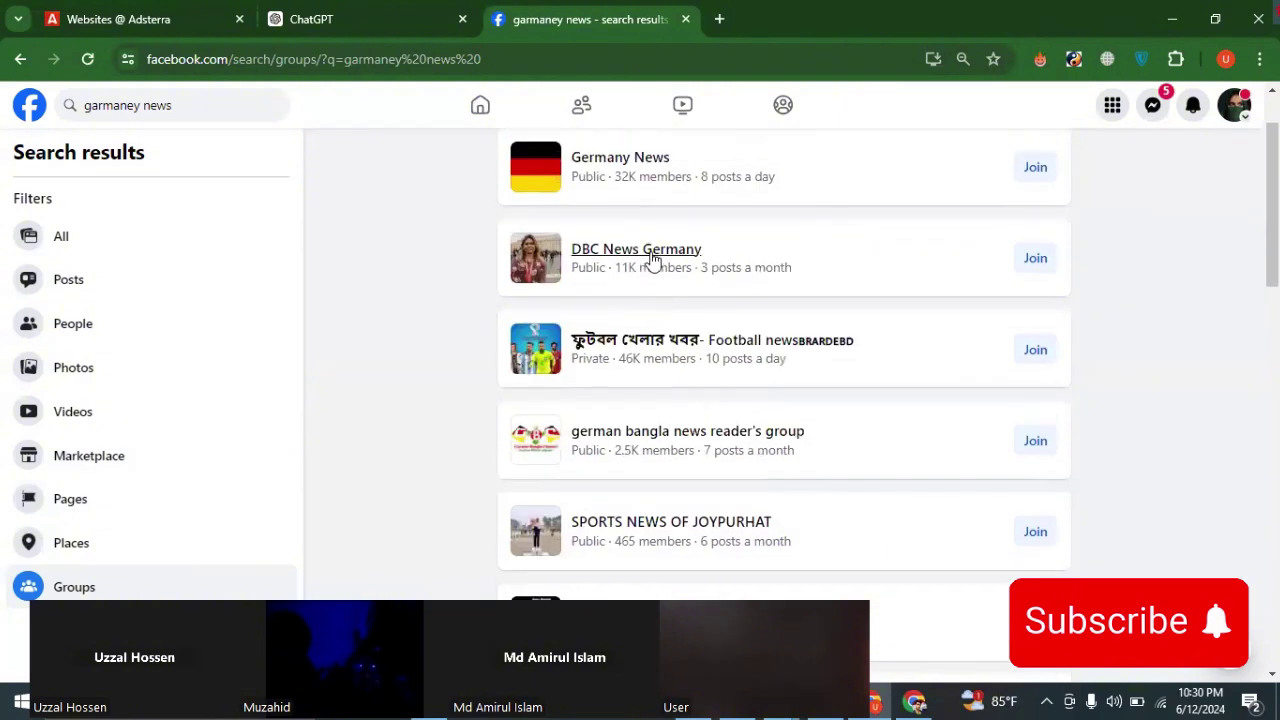
Open the Germany News group from the search results in a new tab and switch to it
right_click(617, 168)
left_click(635, 185)
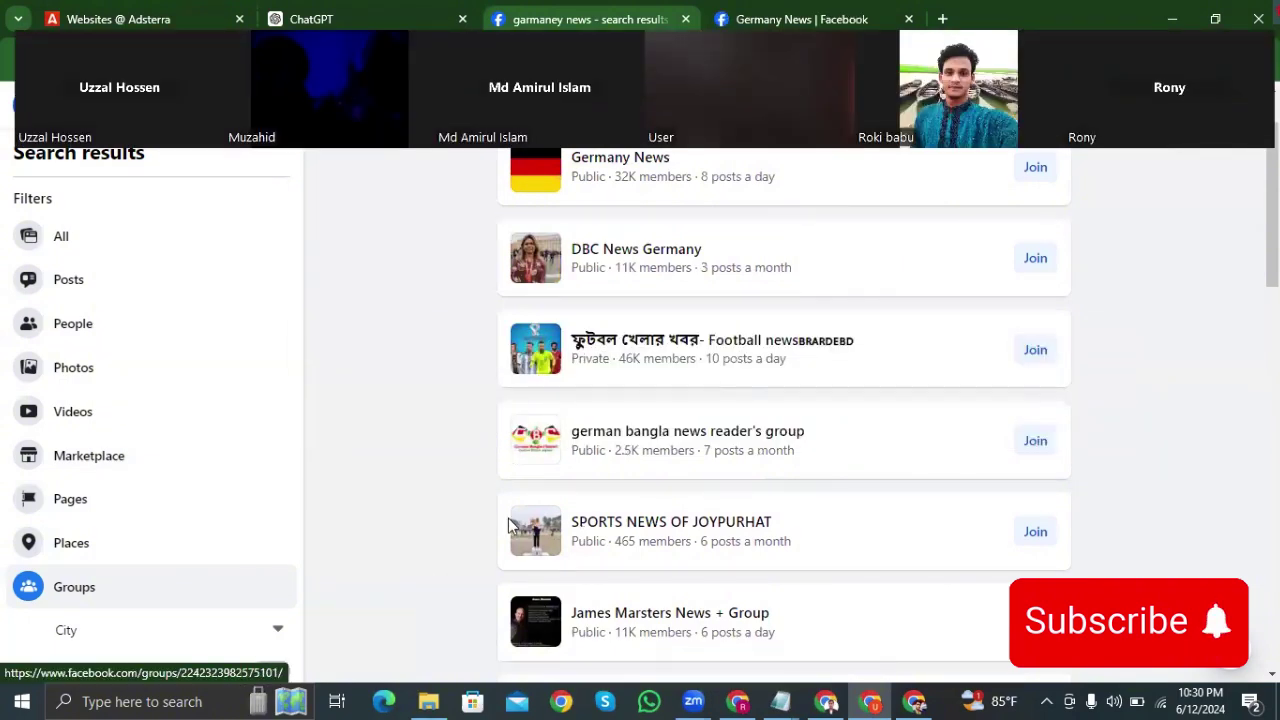
left_click(1167, 15)
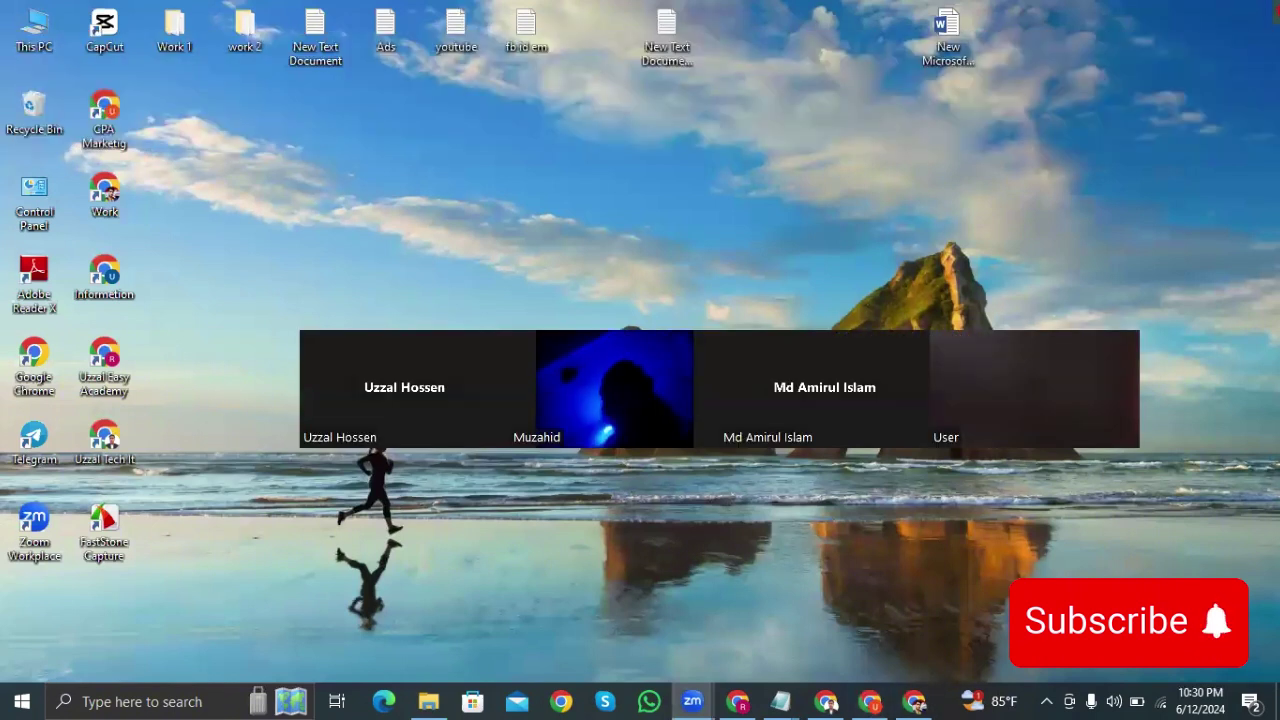
left_click(876, 701)
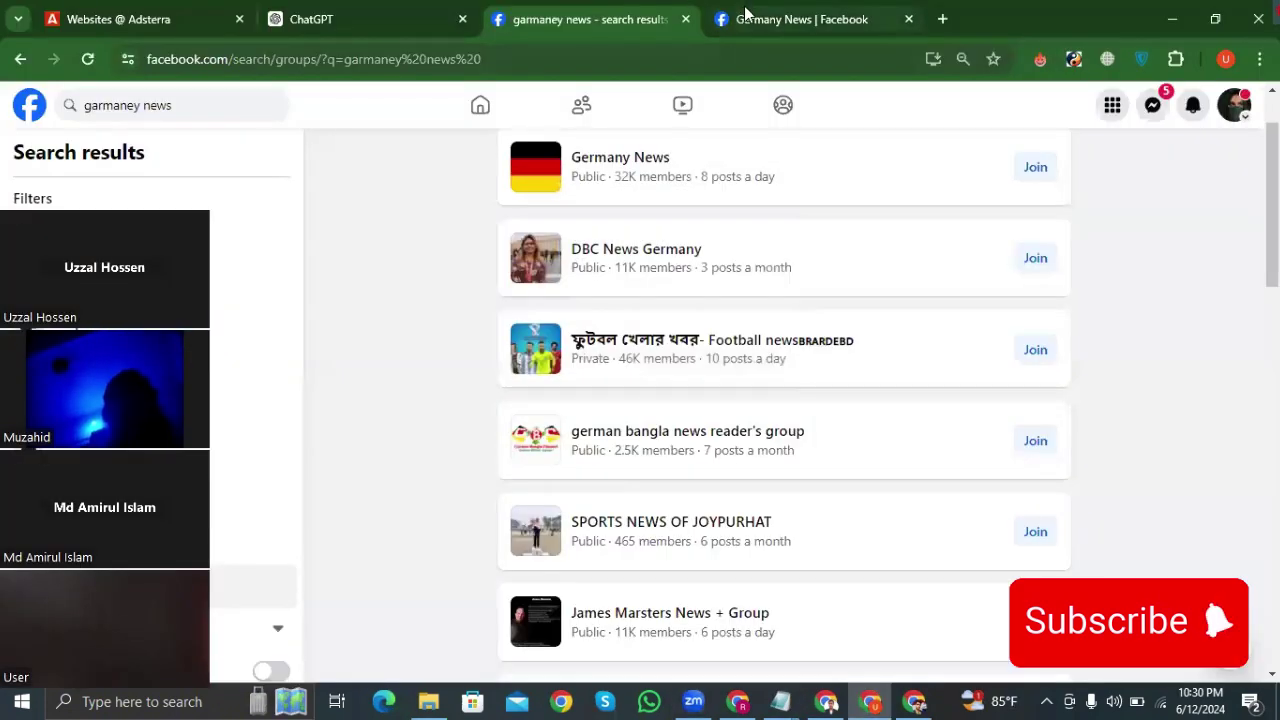
left_click(745, 14)
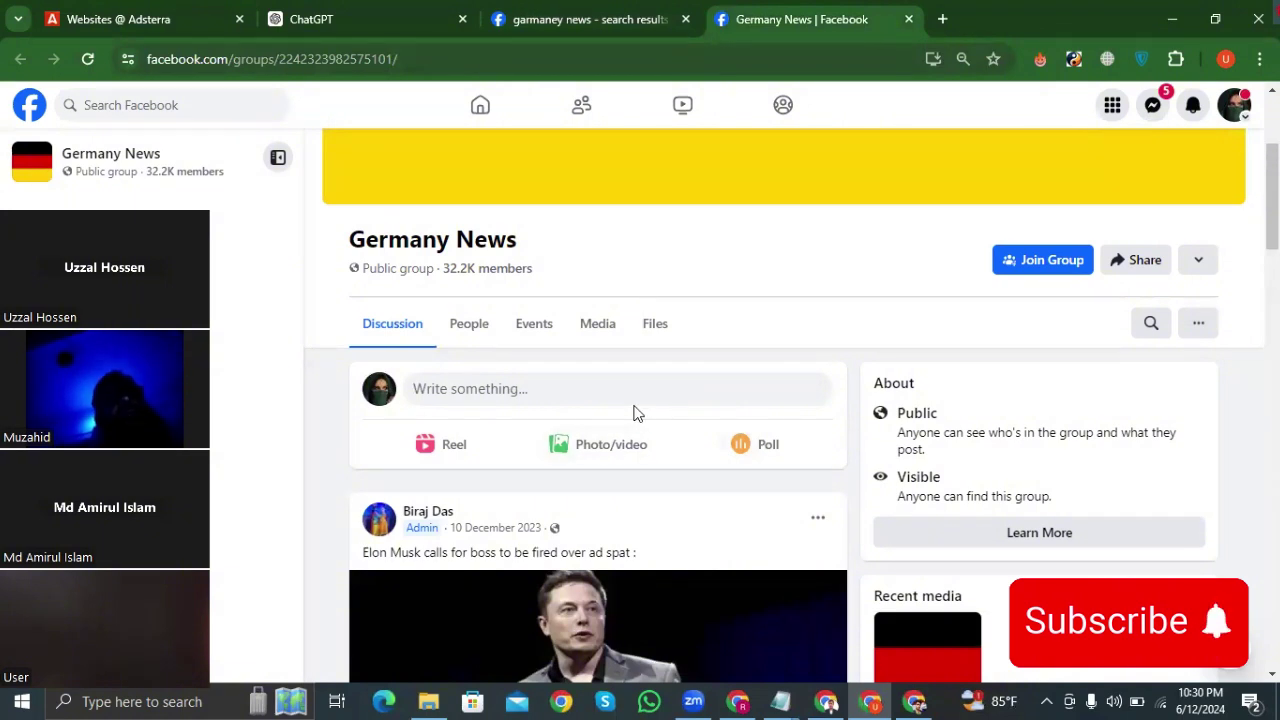
Start a photo post in the Germany News group with the Apple logo and presenter picture from Documents
scroll(633, 413, "down", 1)
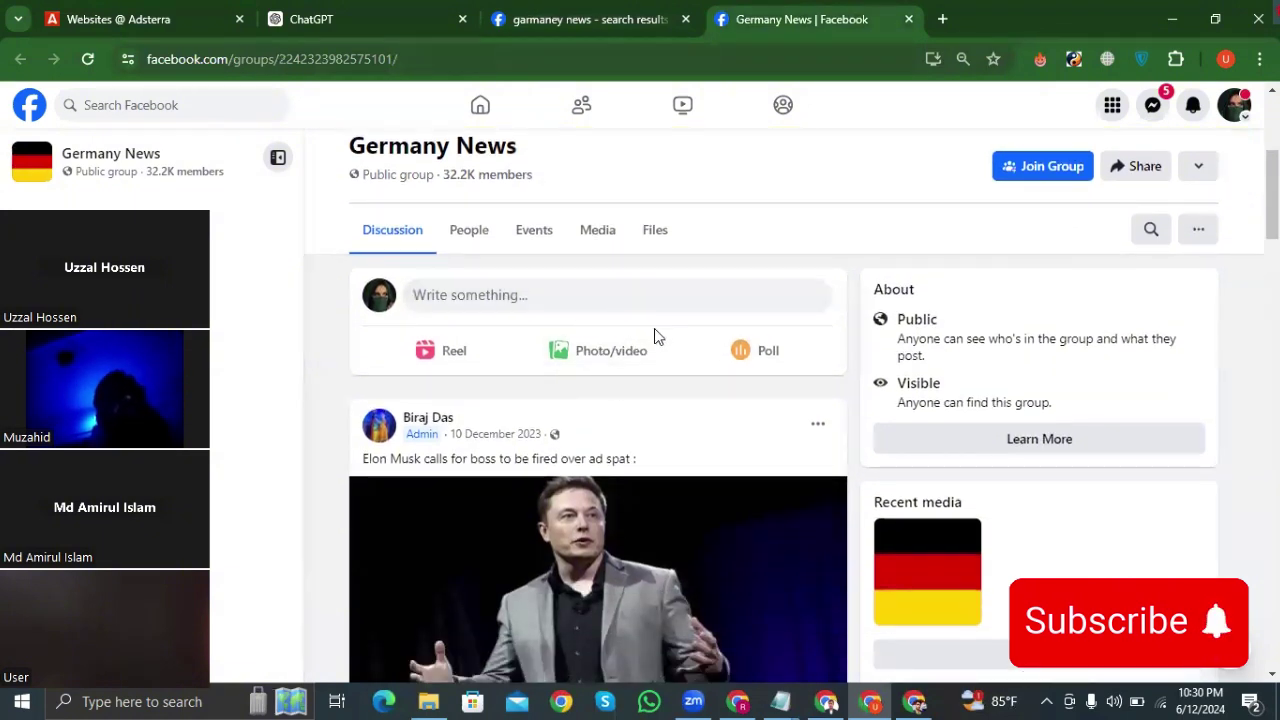
left_click(592, 362)
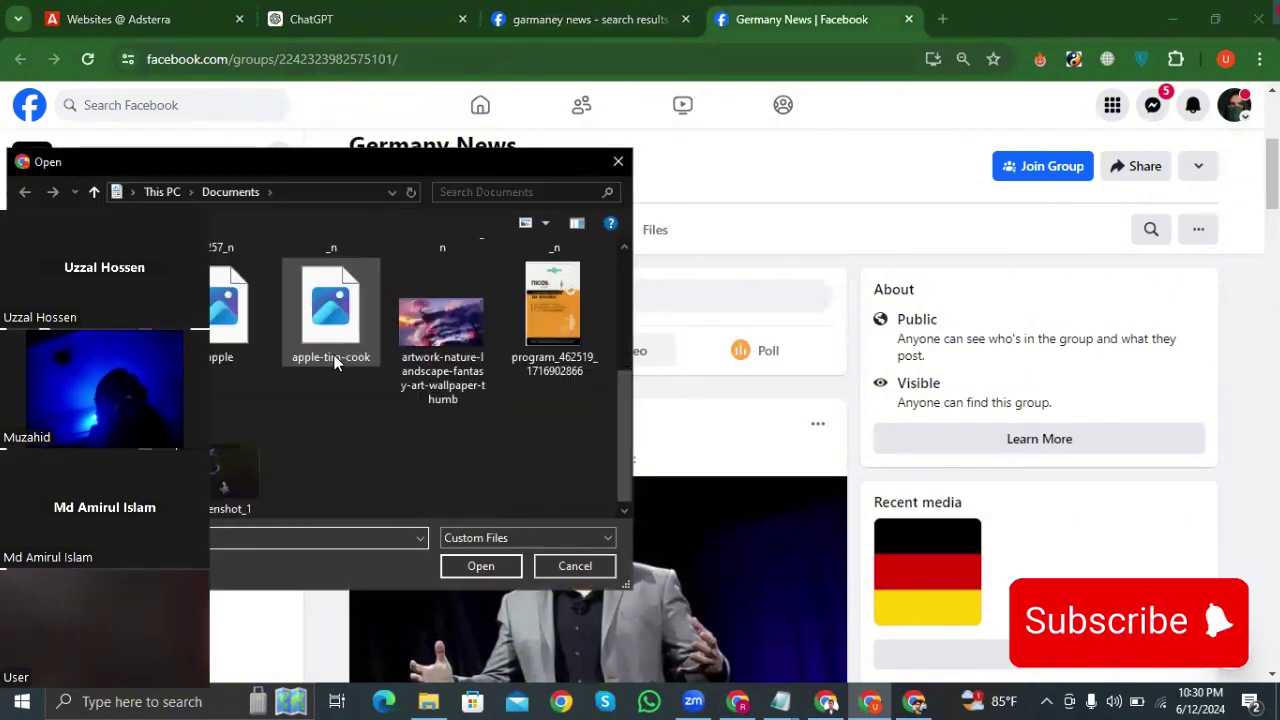
left_click(243, 461)
left_click(481, 566)
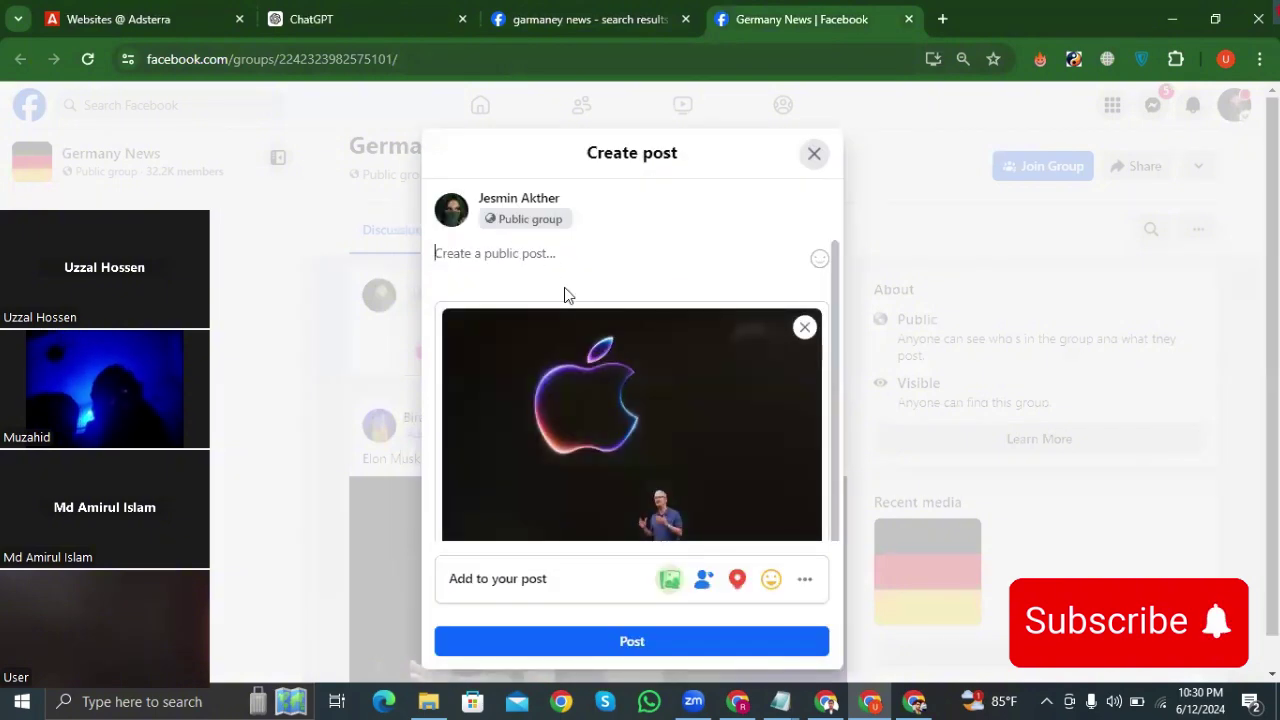
mouse_move(595, 352)
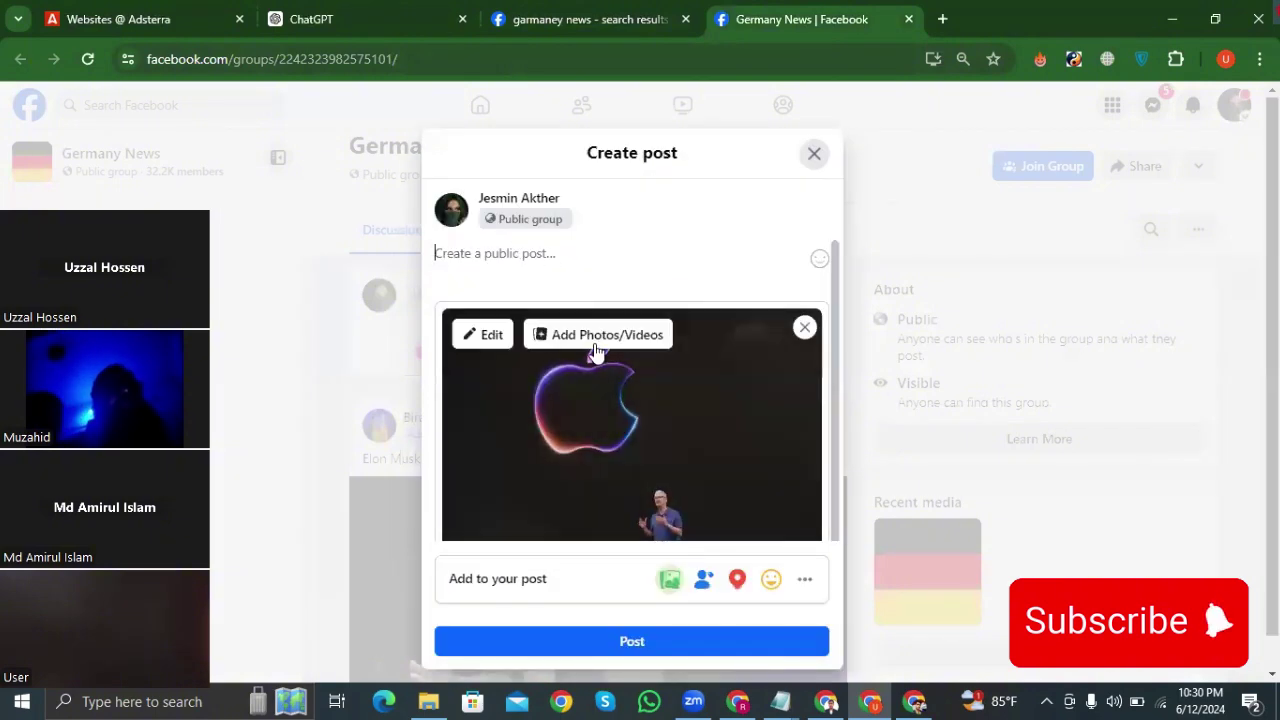
Switch to the Chrome window holding Blogger and look through the Program Nicosadio - SK article on the live blog
left_click(914, 701)
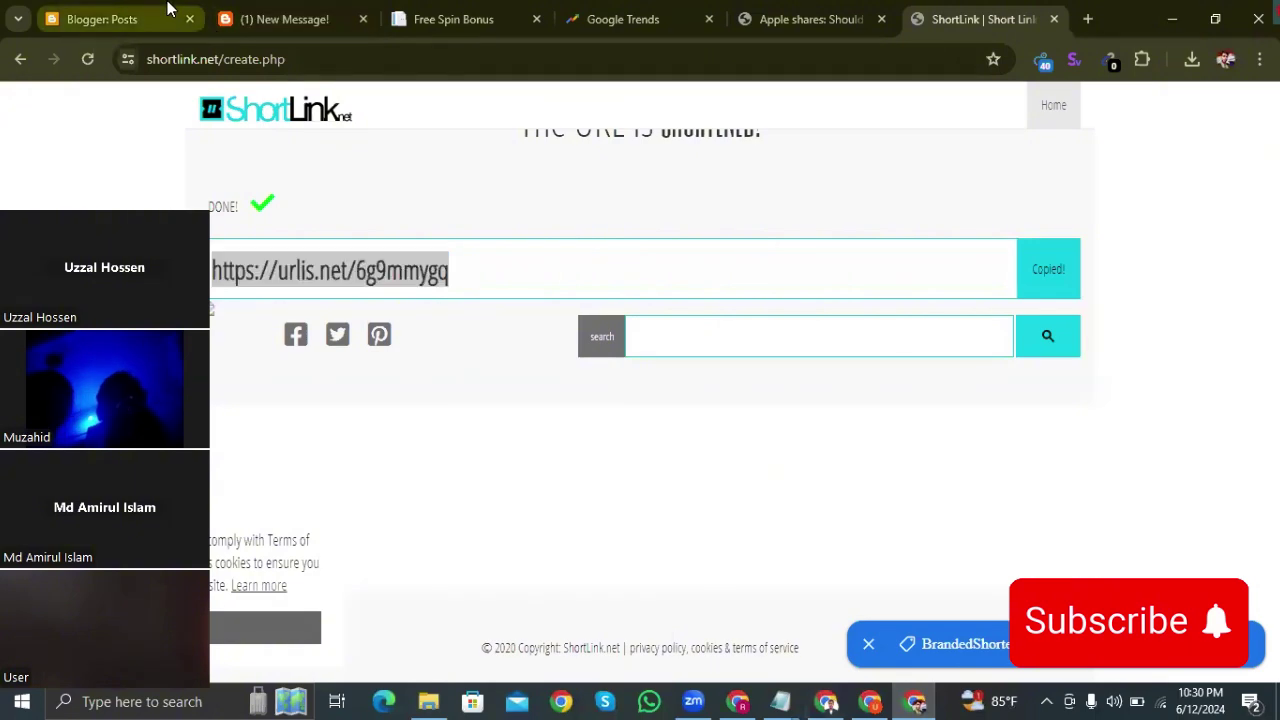
left_click(167, 10)
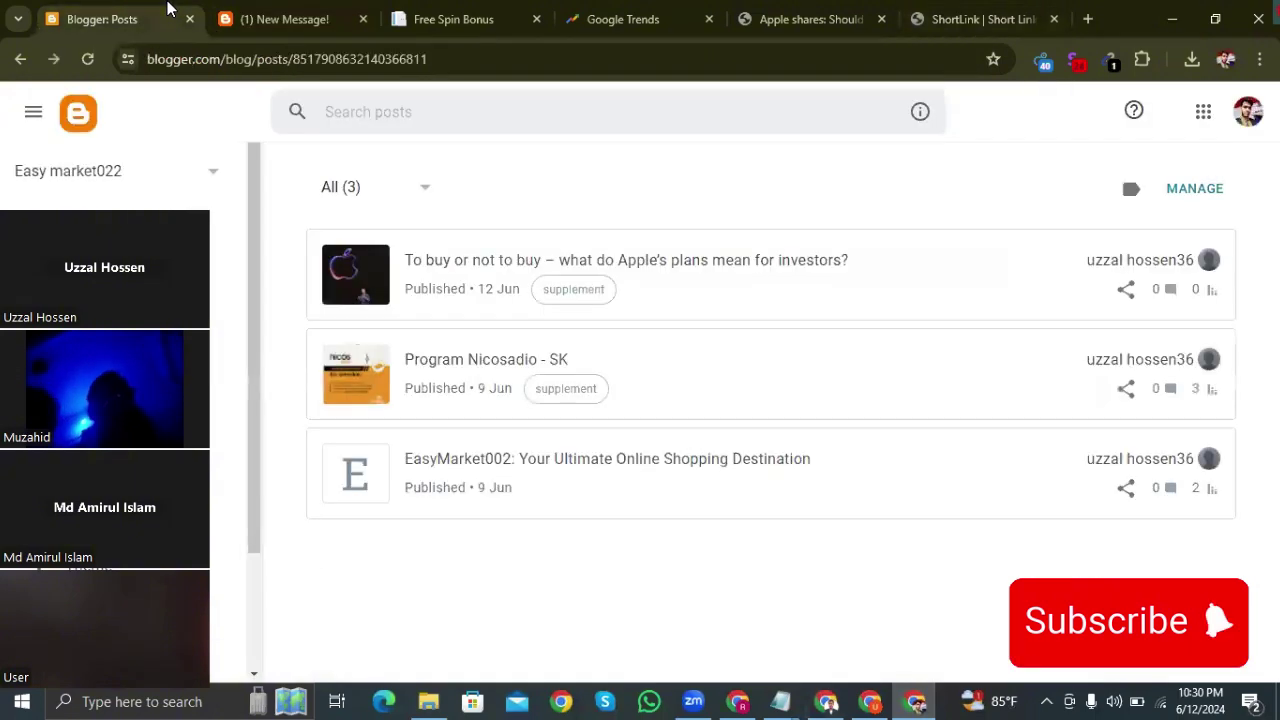
left_click(302, 21)
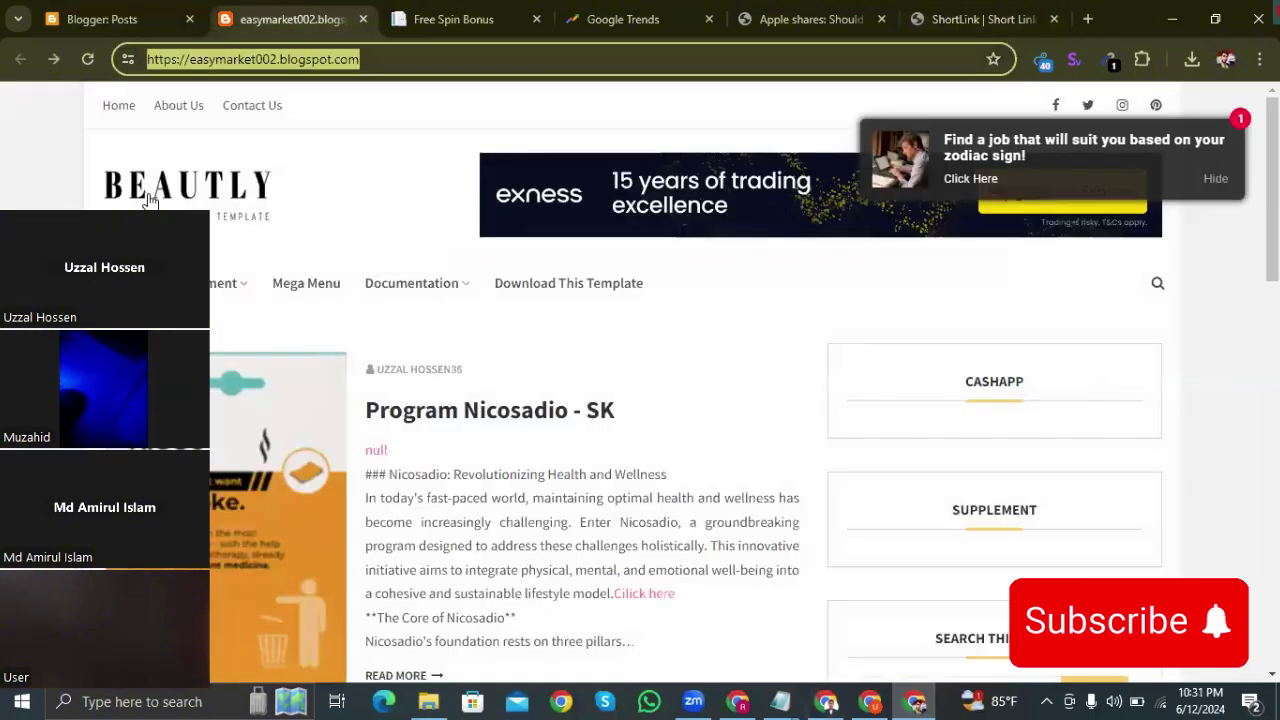
left_click(221, 294)
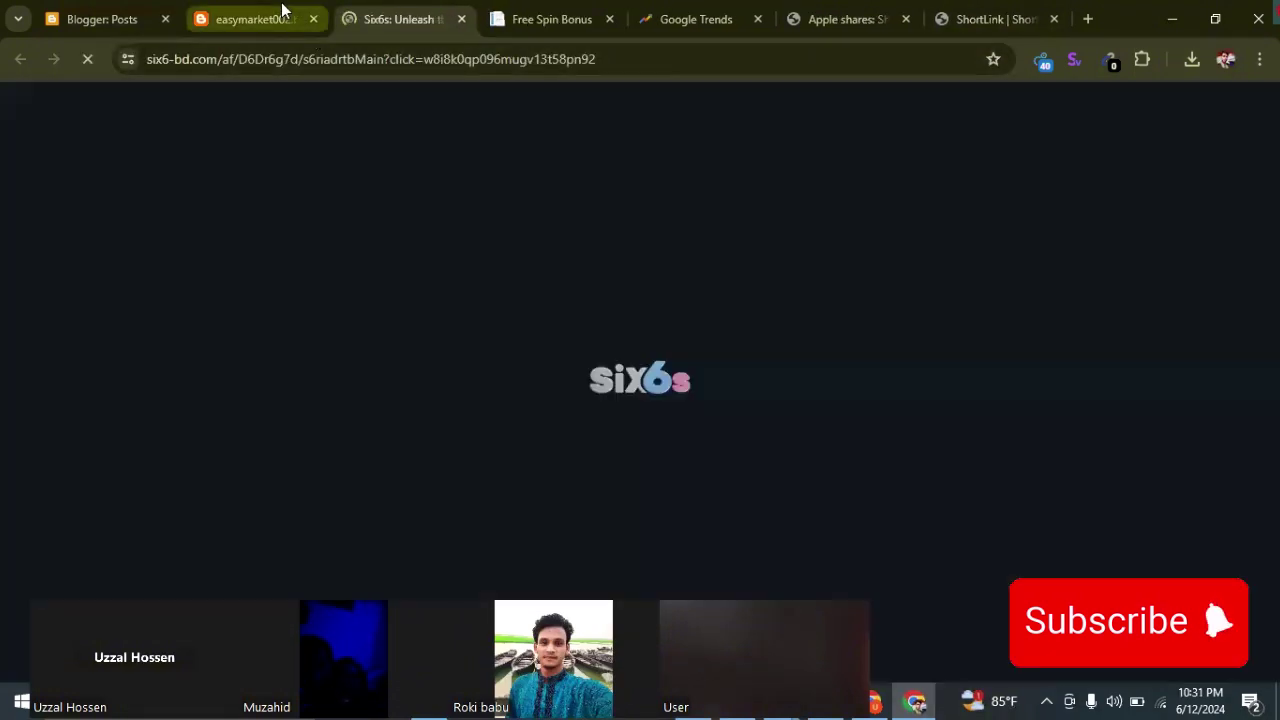
left_click(283, 10)
mouse_move(218, 290)
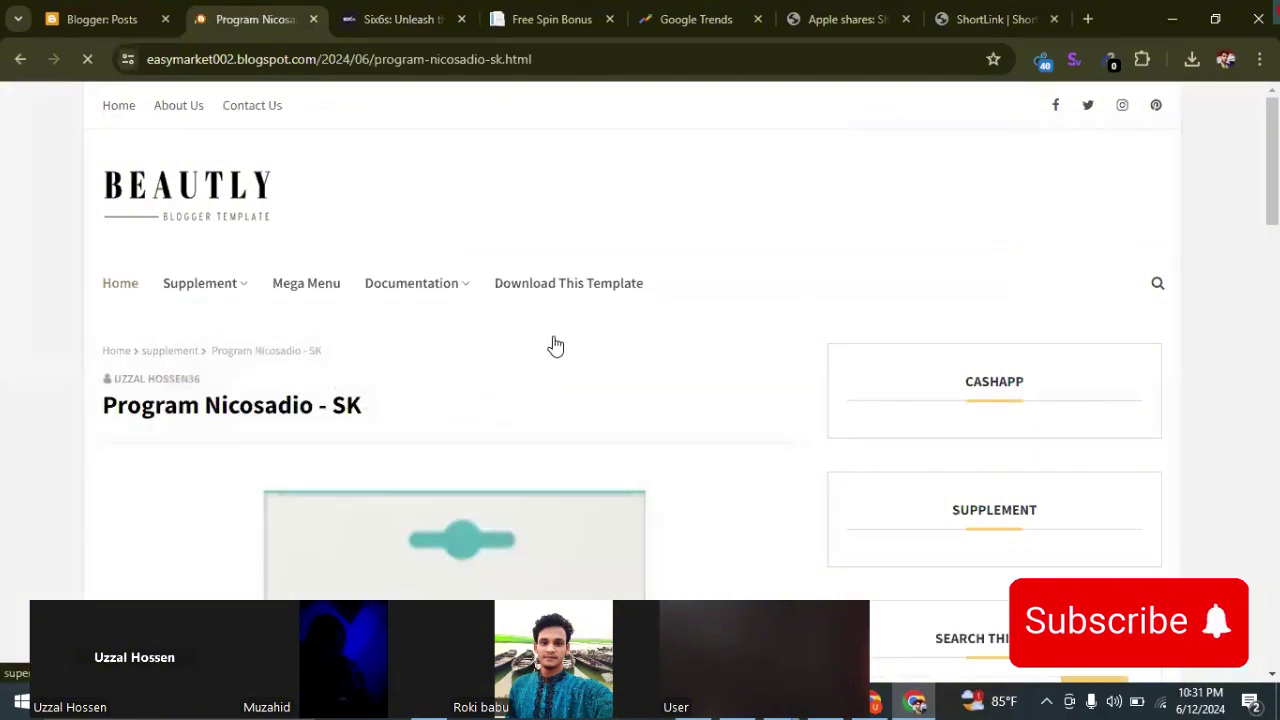
scroll(556, 345, "down", 1)
scroll(556, 345, "down", 20)
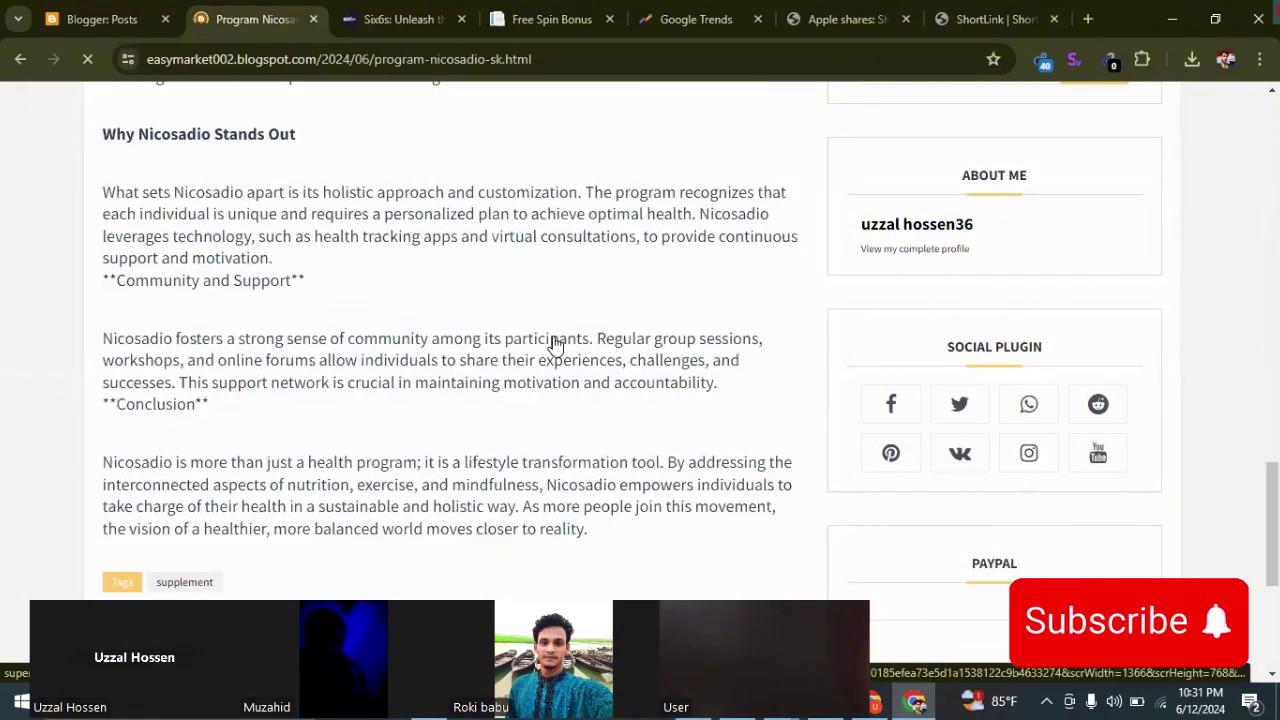
scroll(551, 343, "up", 20)
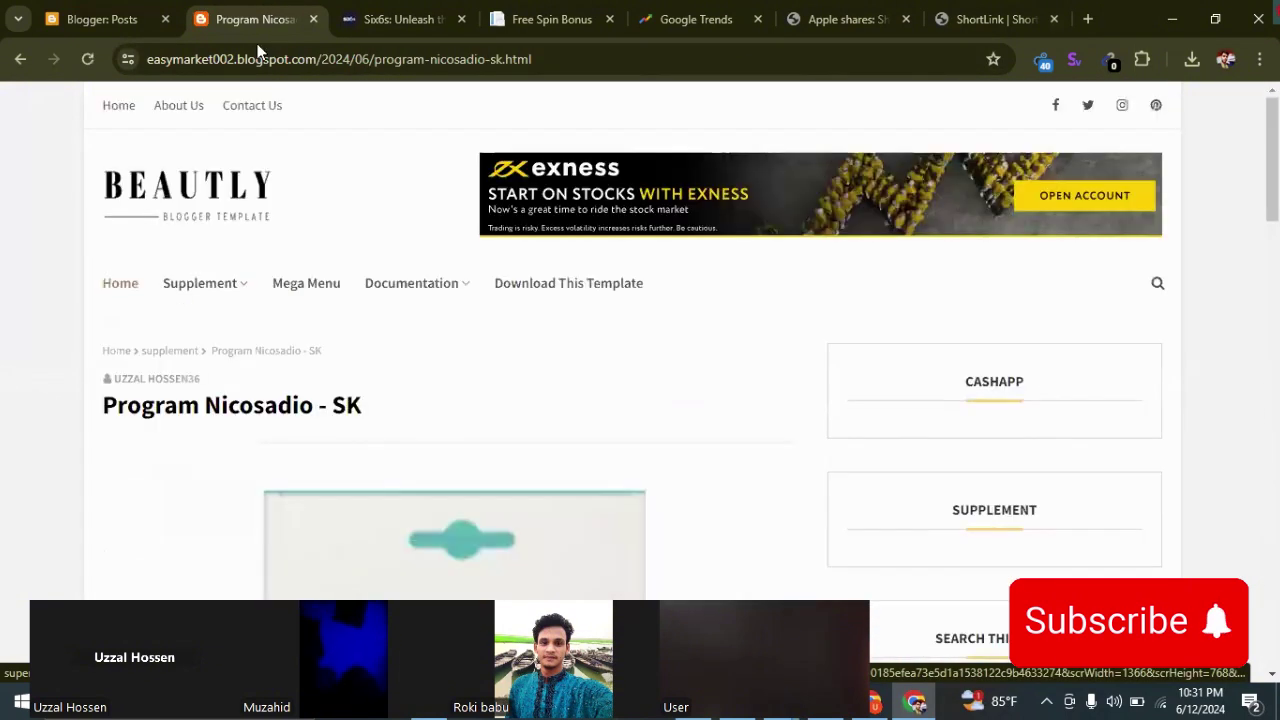
Close the live blog tab, open the Apple investors article for editing in Blogger, and copy its title
left_click(127, 25)
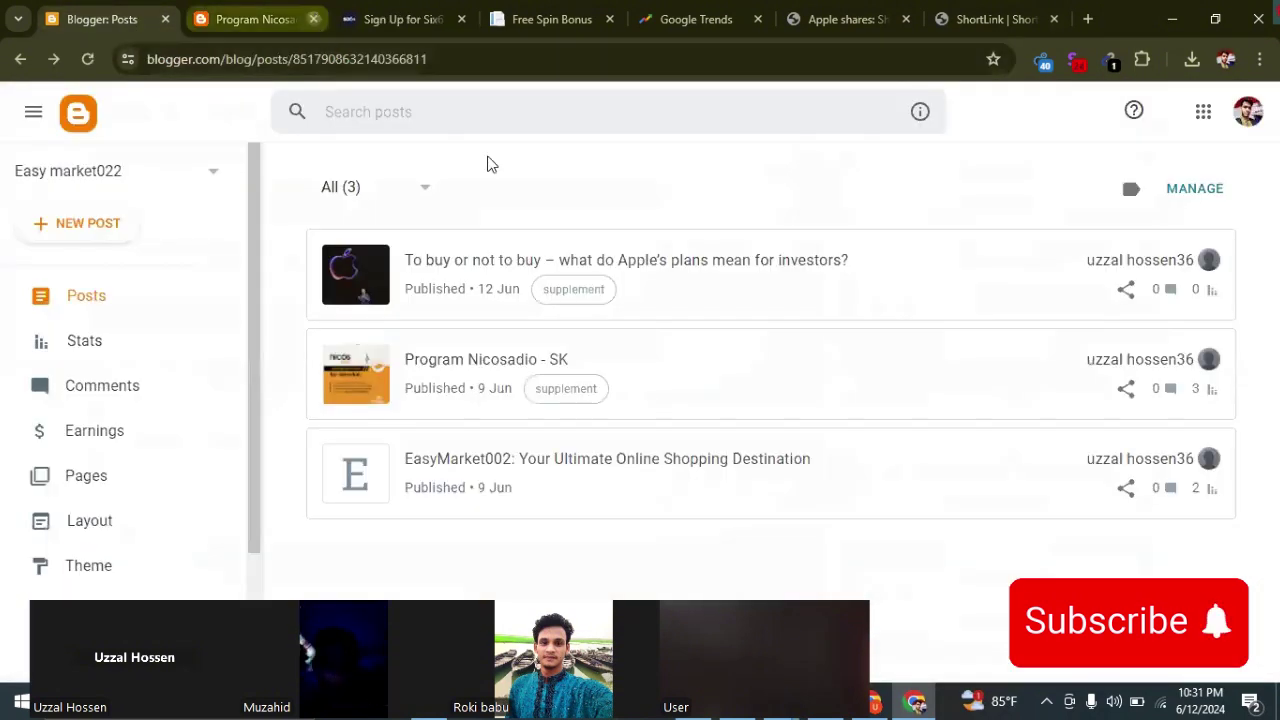
left_click(313, 19)
left_click(350, 272)
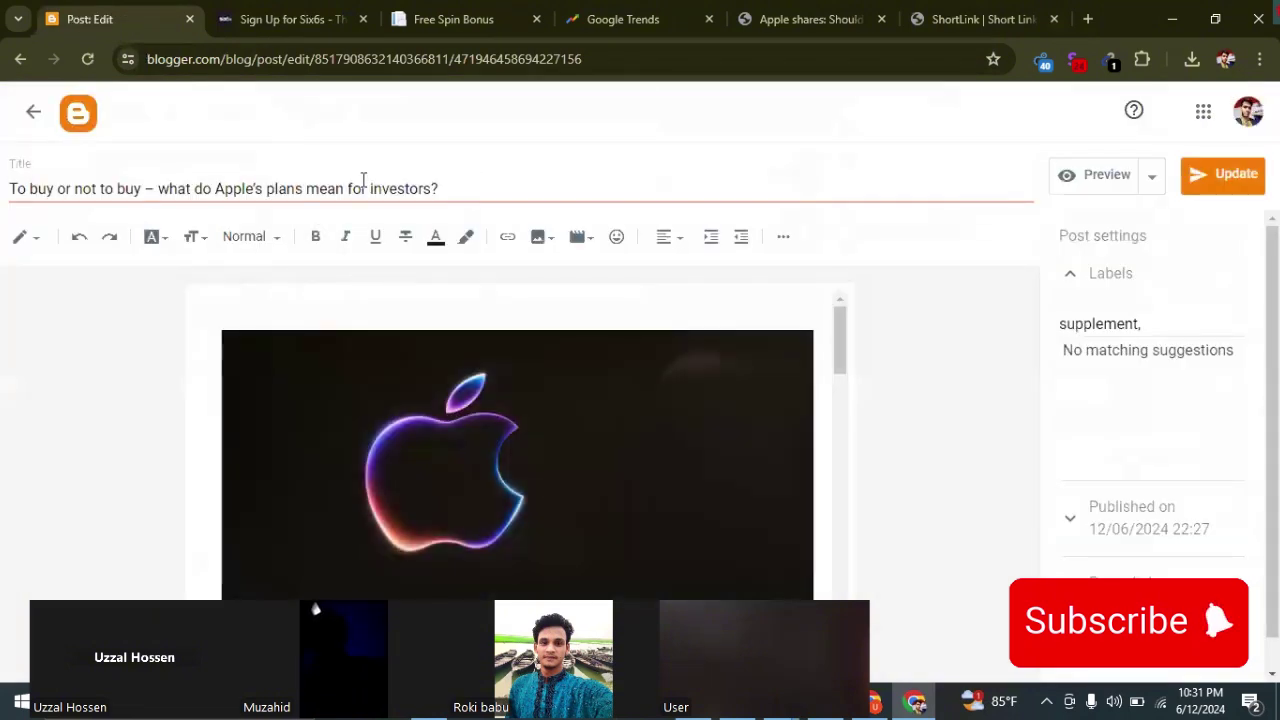
left_click_drag(440, 188, 3, 181)
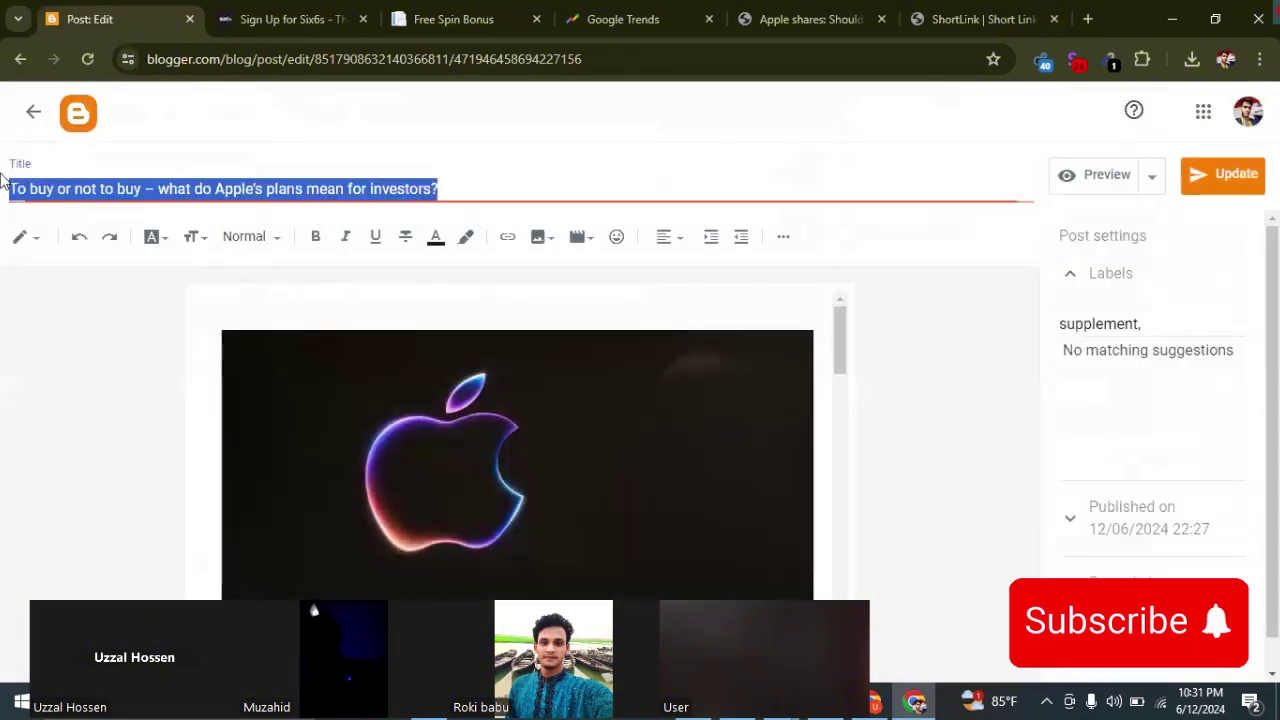
right_click(91, 189)
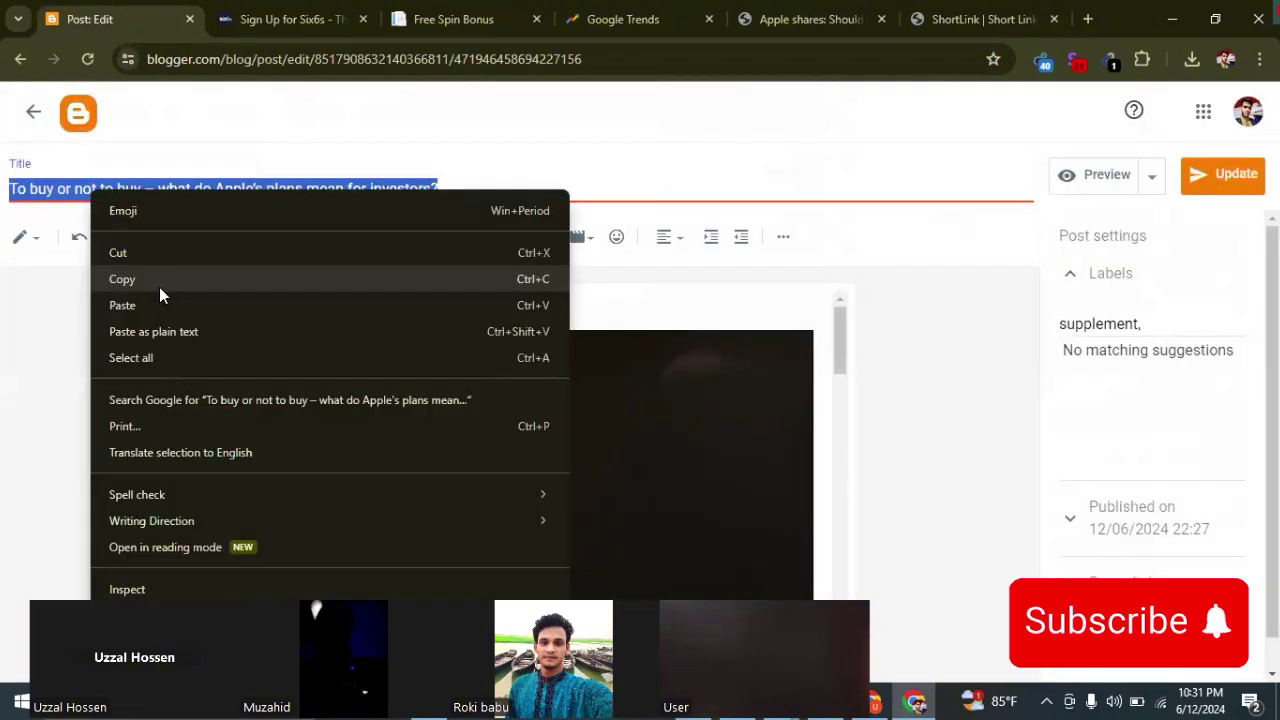
left_click(159, 287)
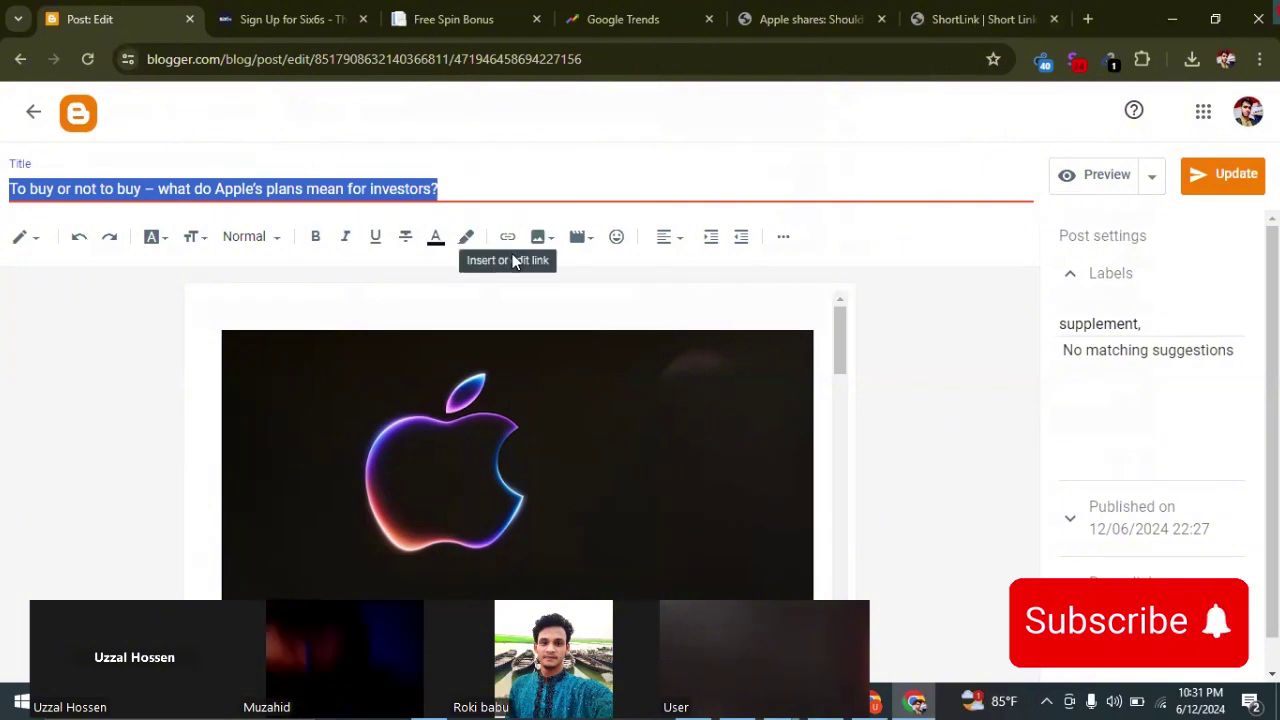
right_click(360, 189)
left_click(399, 279)
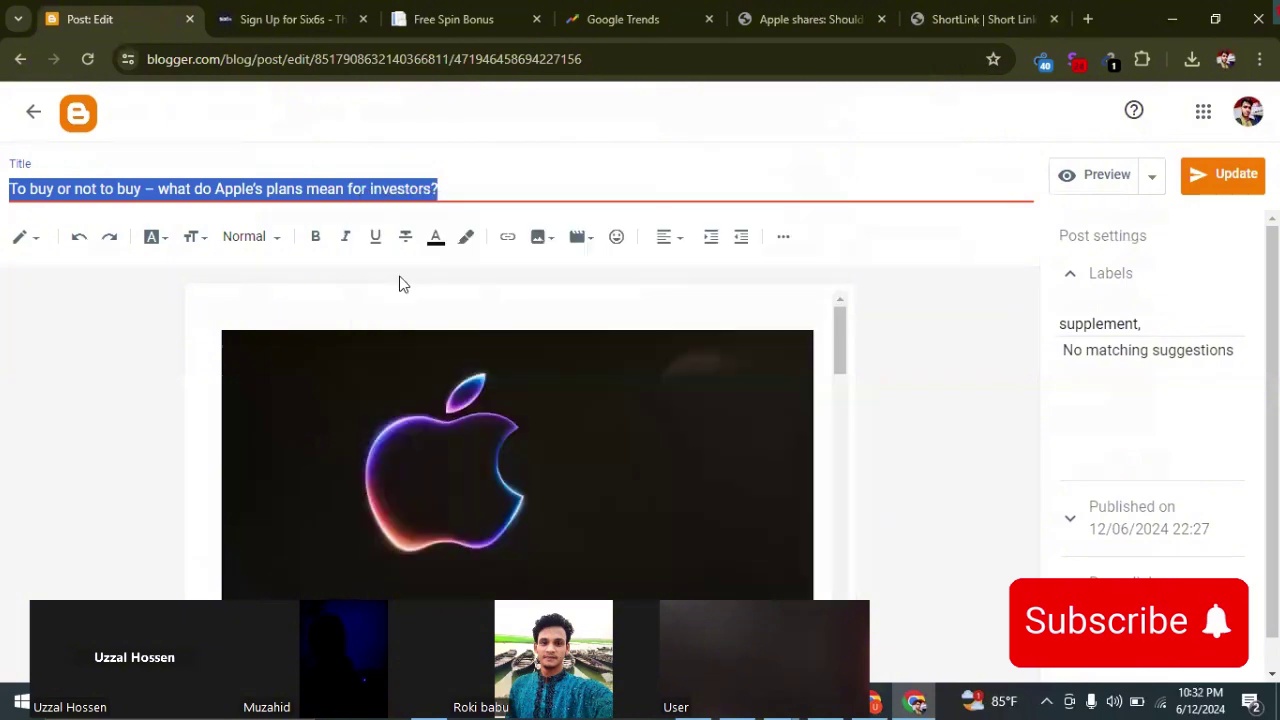
Return to the Germany News post, paste the article title as its text, and add "Click here" on a new line
key("alt+Tab")
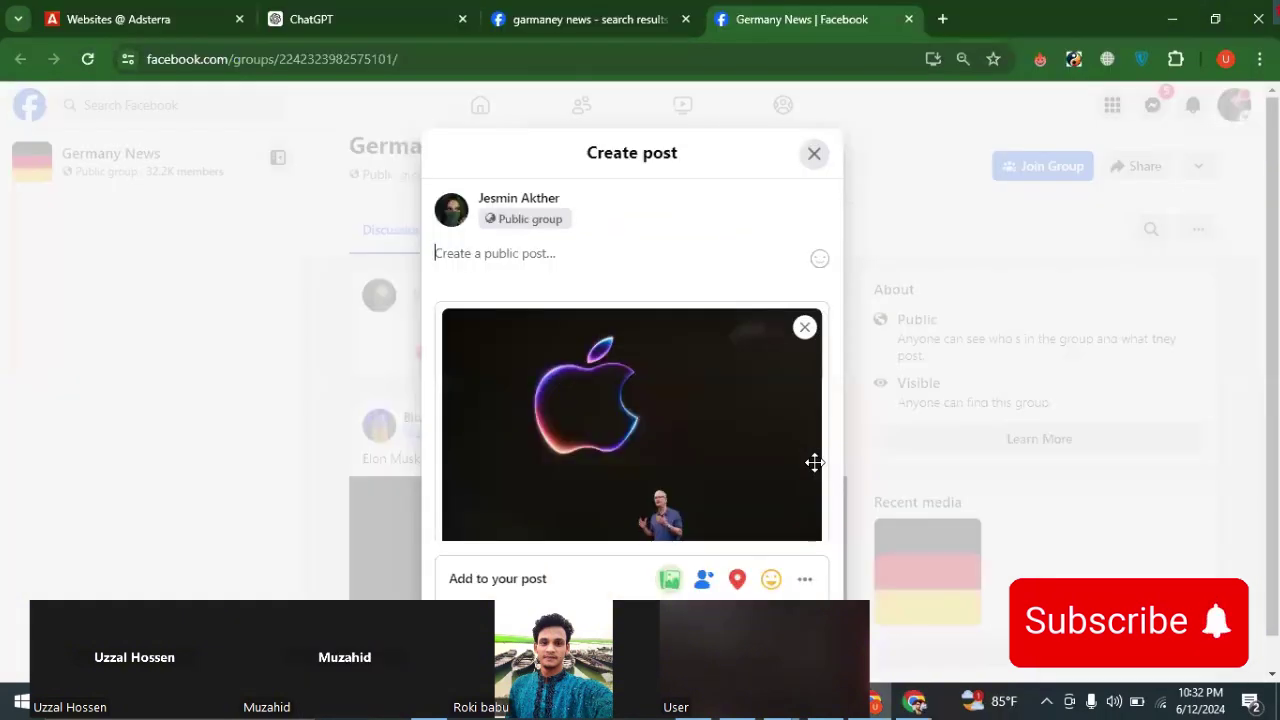
key("ctrl+v")
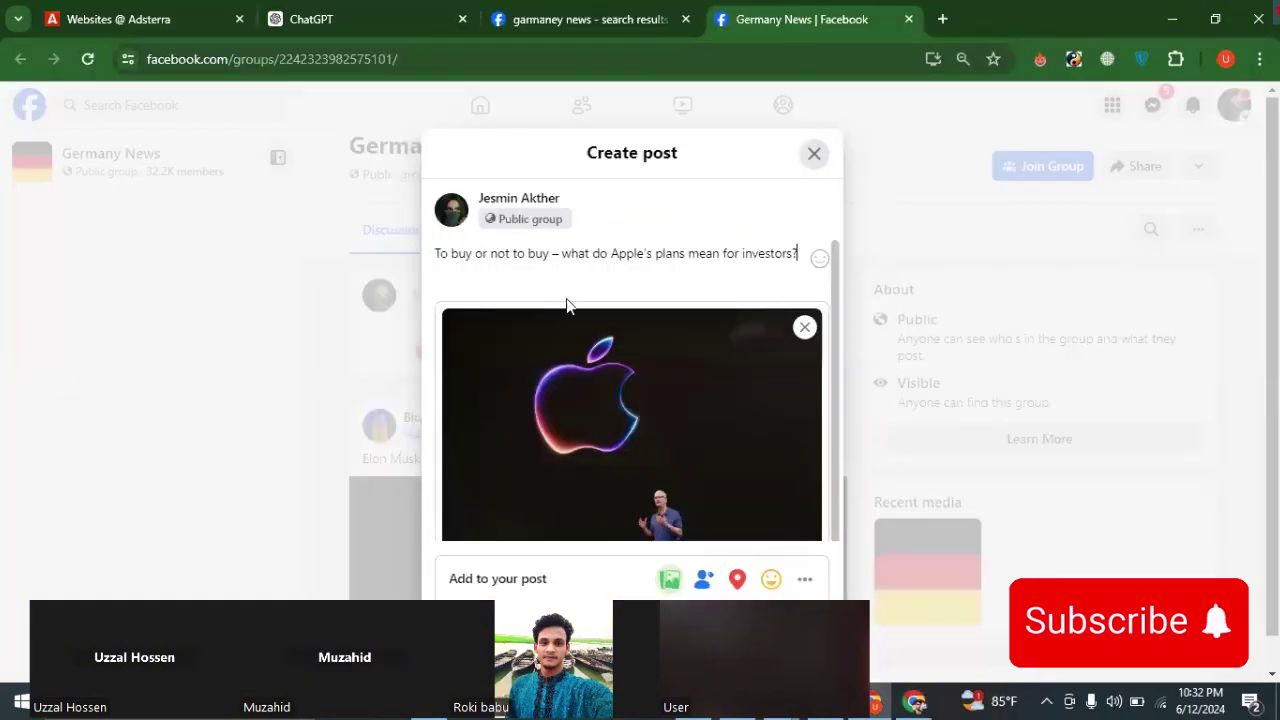
key("Return")
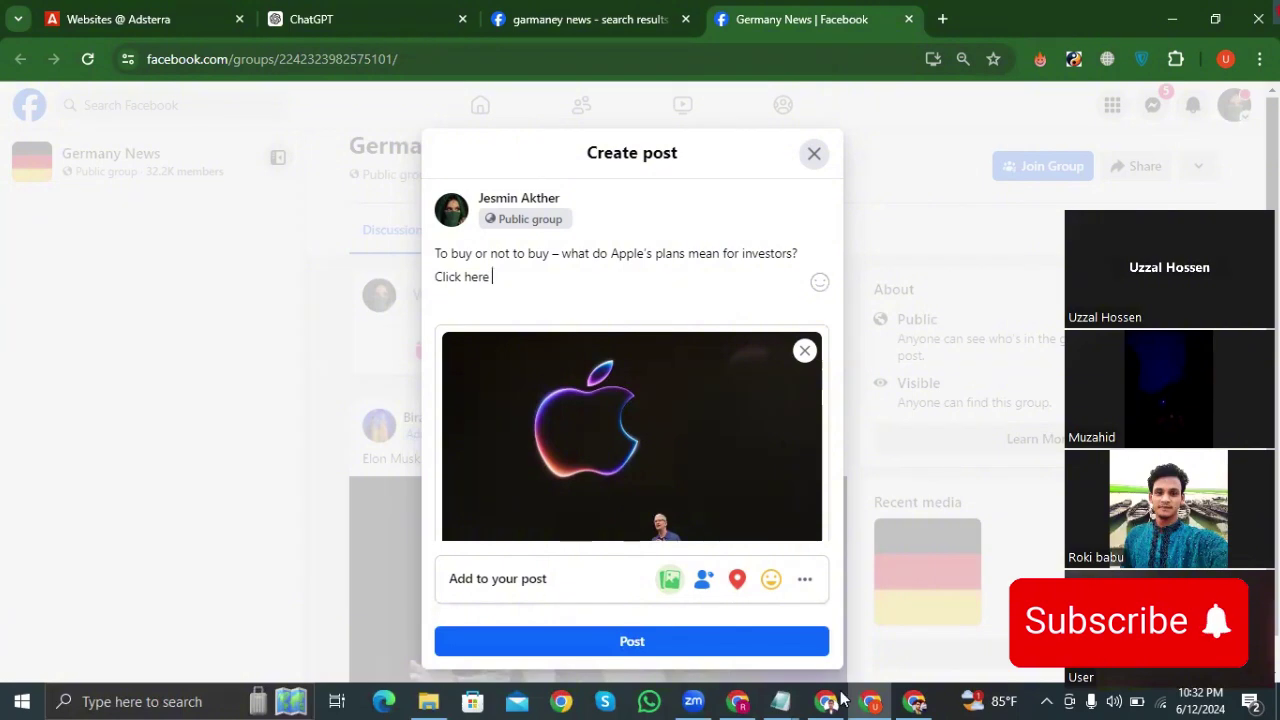
left_click(870, 701)
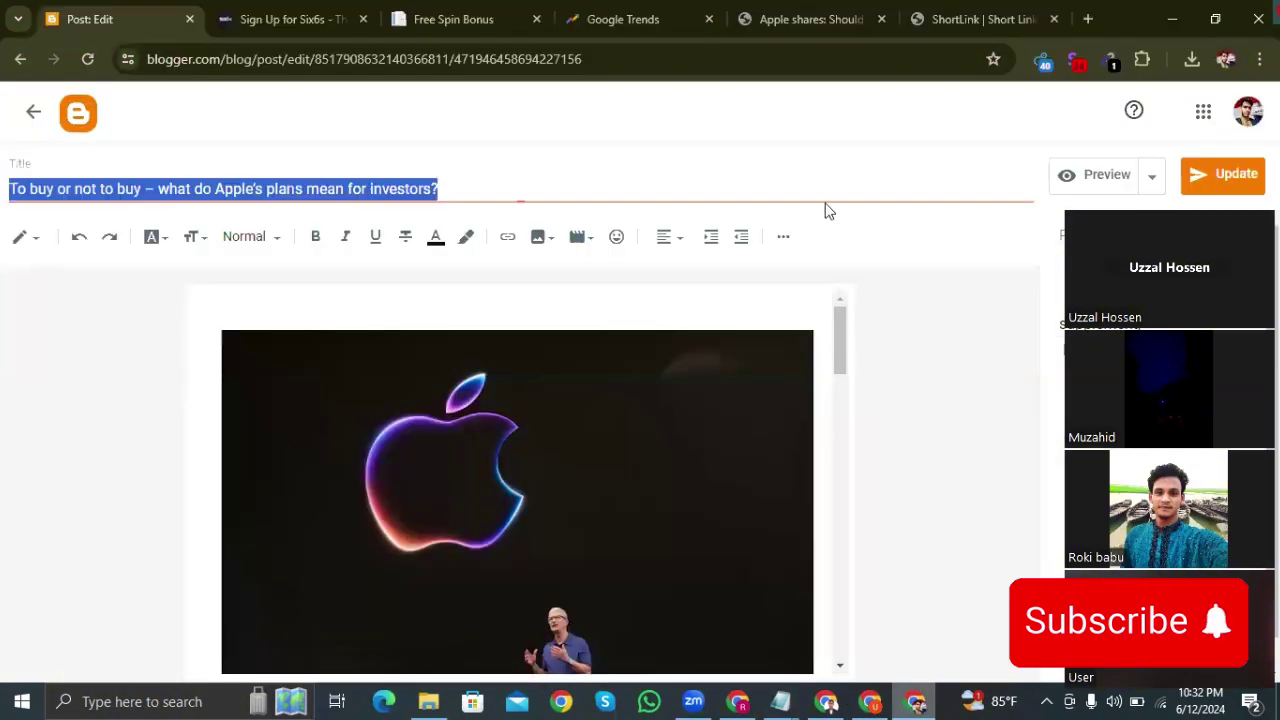
key("ctrl+shift+Tab")
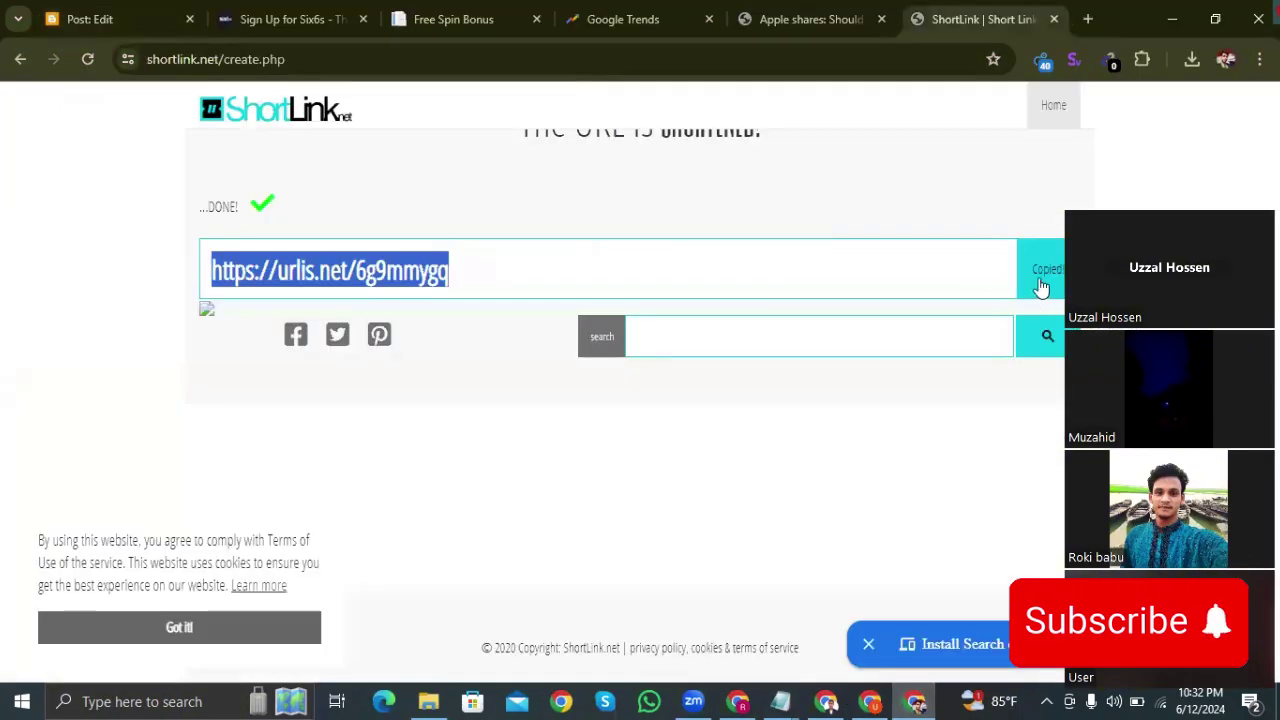
key("alt+Tab")
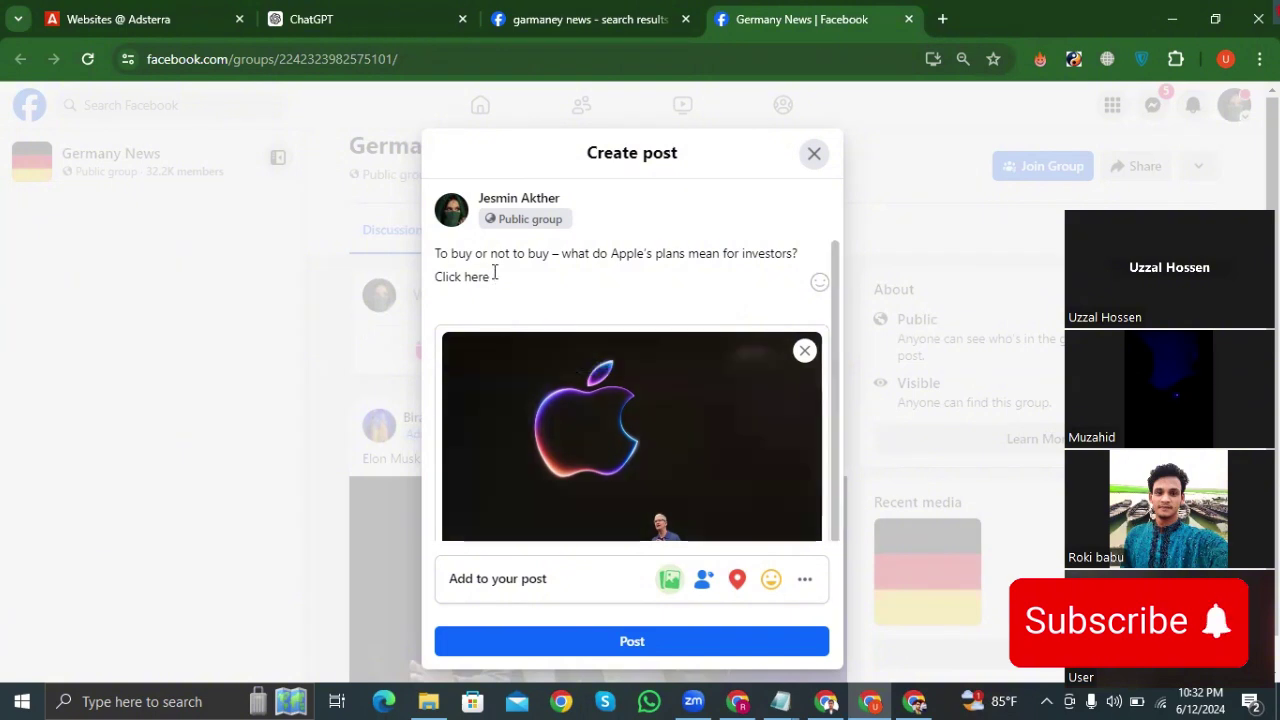
key("ctrl+v")
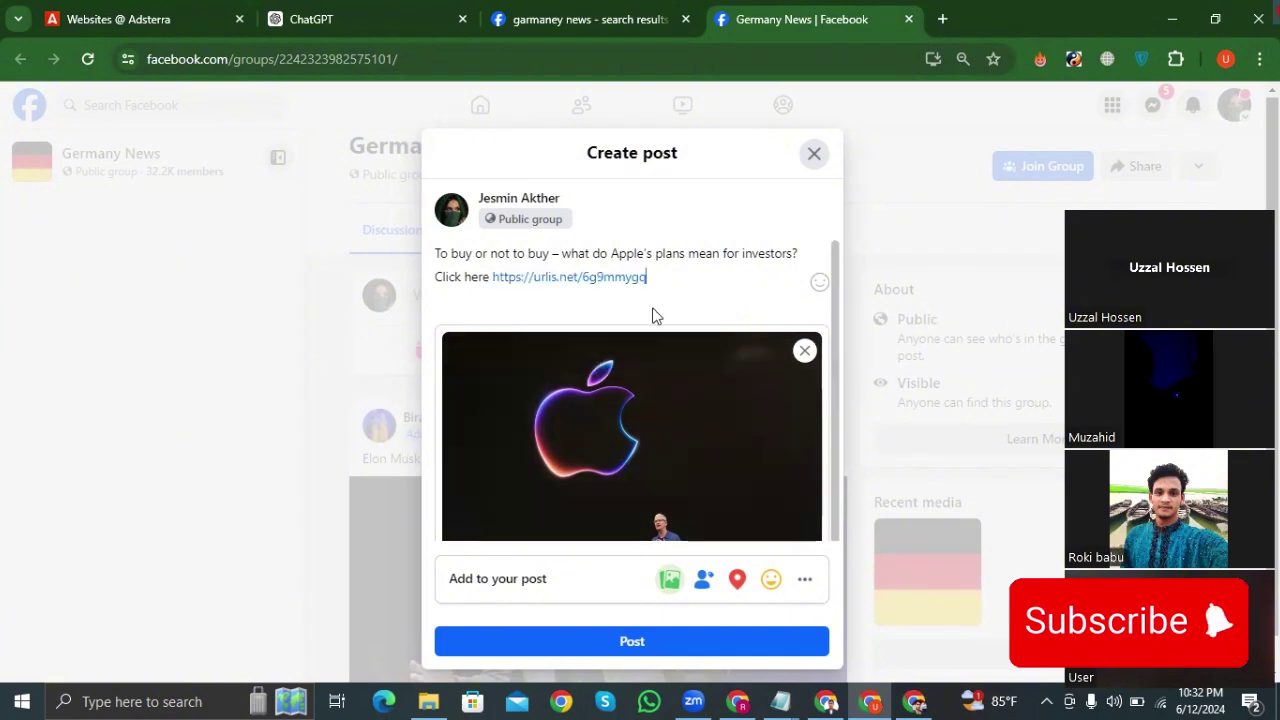
left_click(666, 648)
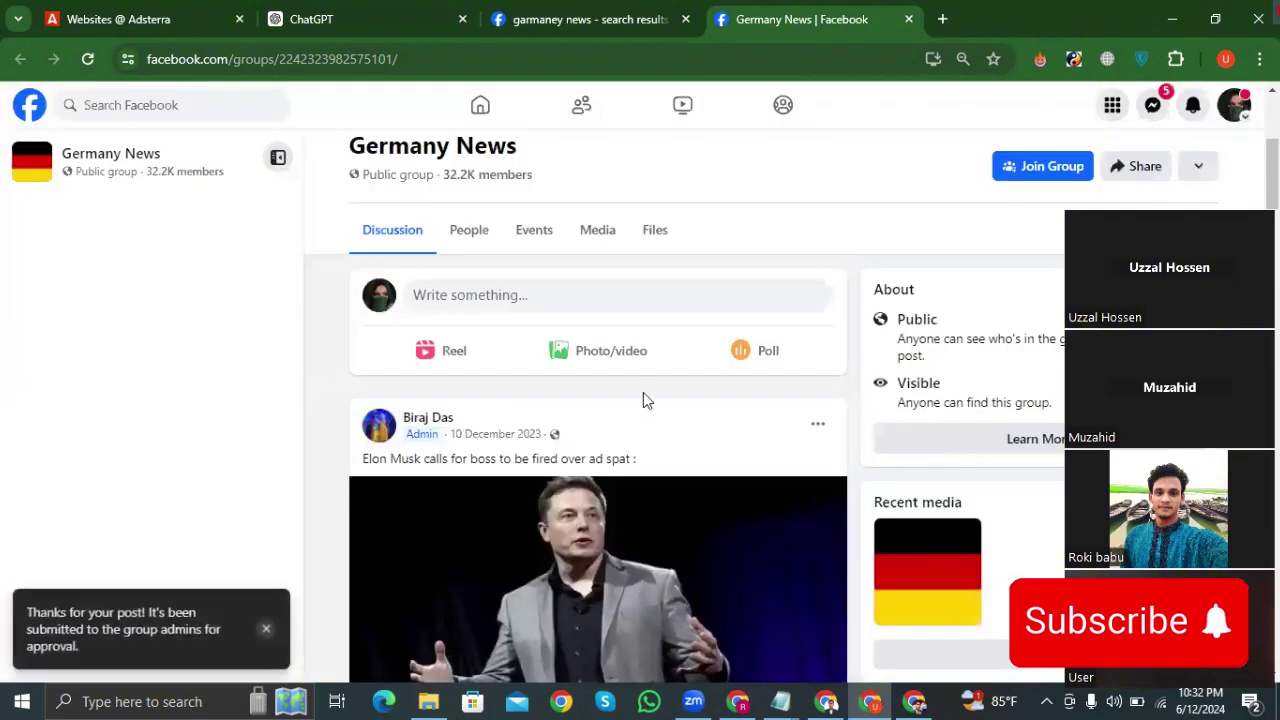
Check the submitted Apple post in the Germany News feed and look through the group's older posts
scroll(643, 397, "down", 5)
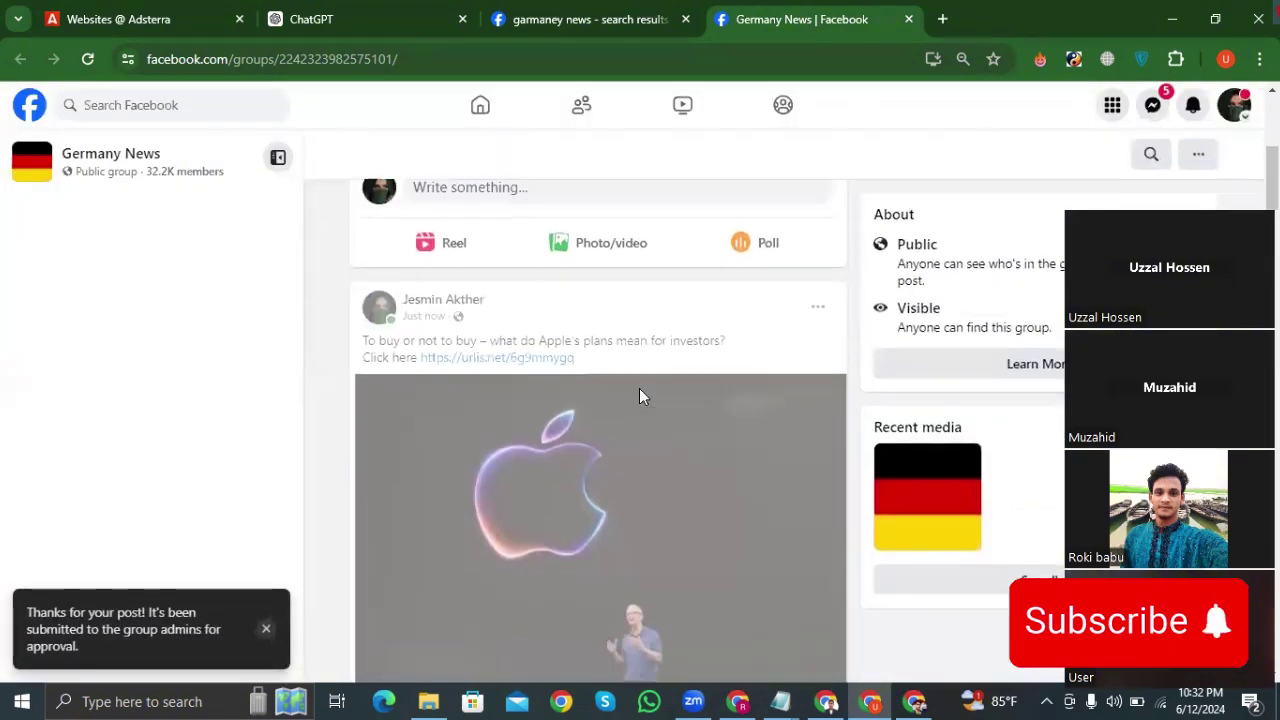
scroll(643, 397, "down", 6)
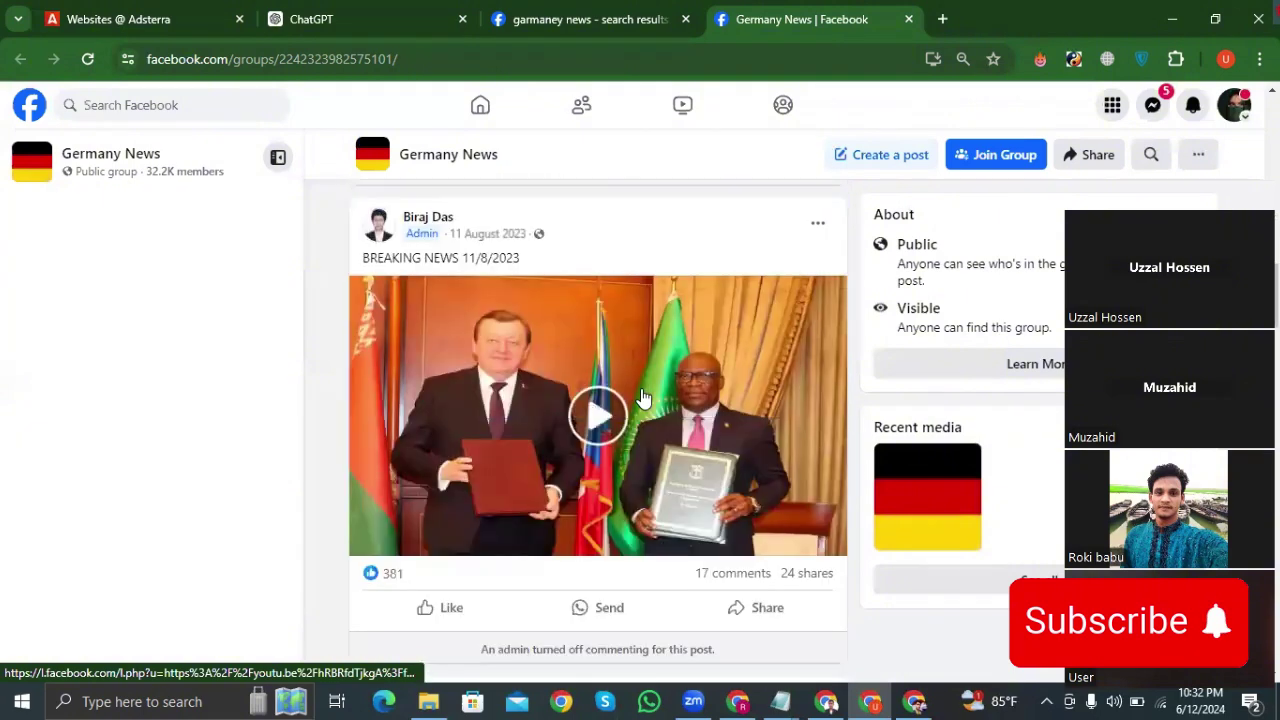
scroll(643, 397, "down", 3)
scroll(643, 397, "down", 3)
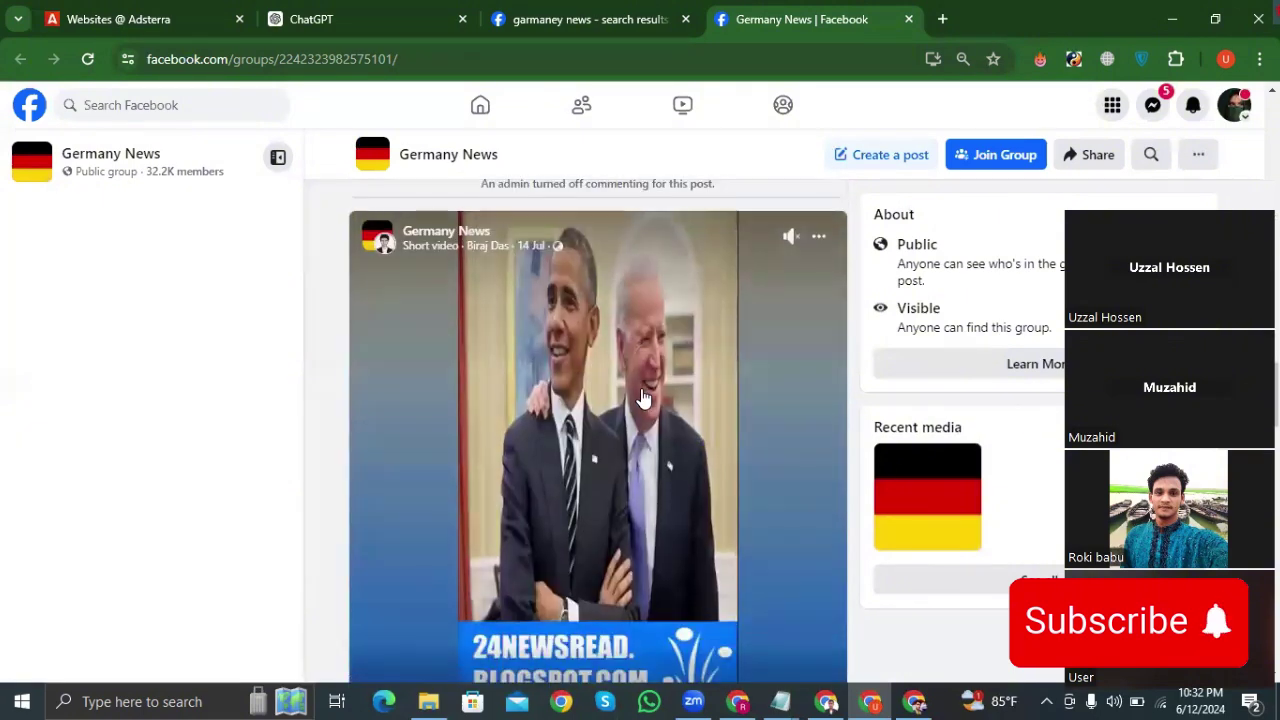
scroll(645, 393, "down", 10)
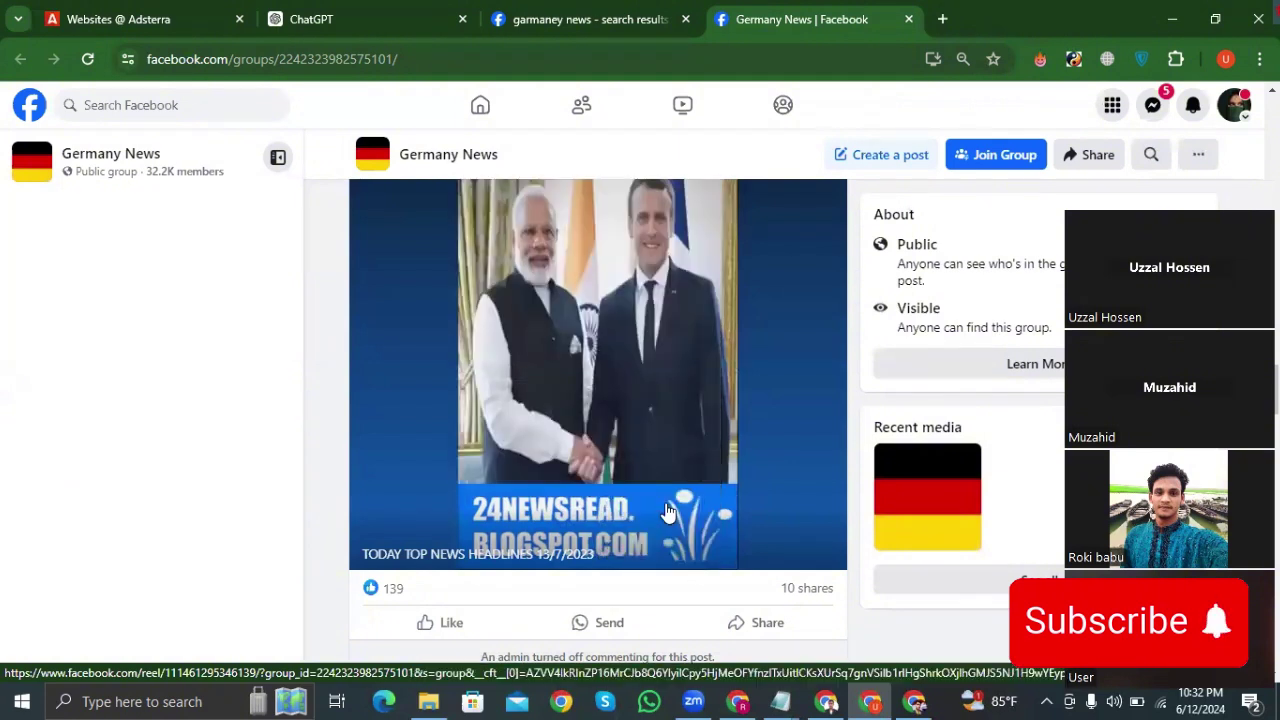
scroll(668, 511, "down", 1)
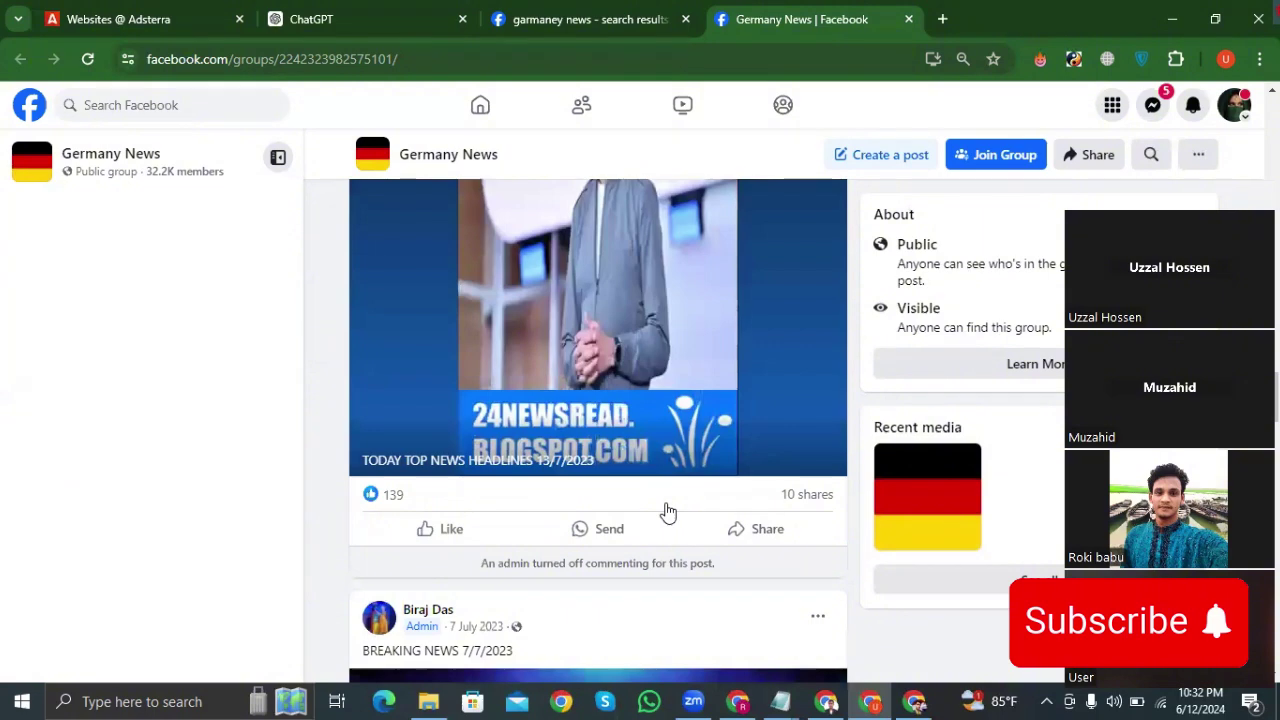
scroll(668, 511, "down", 5)
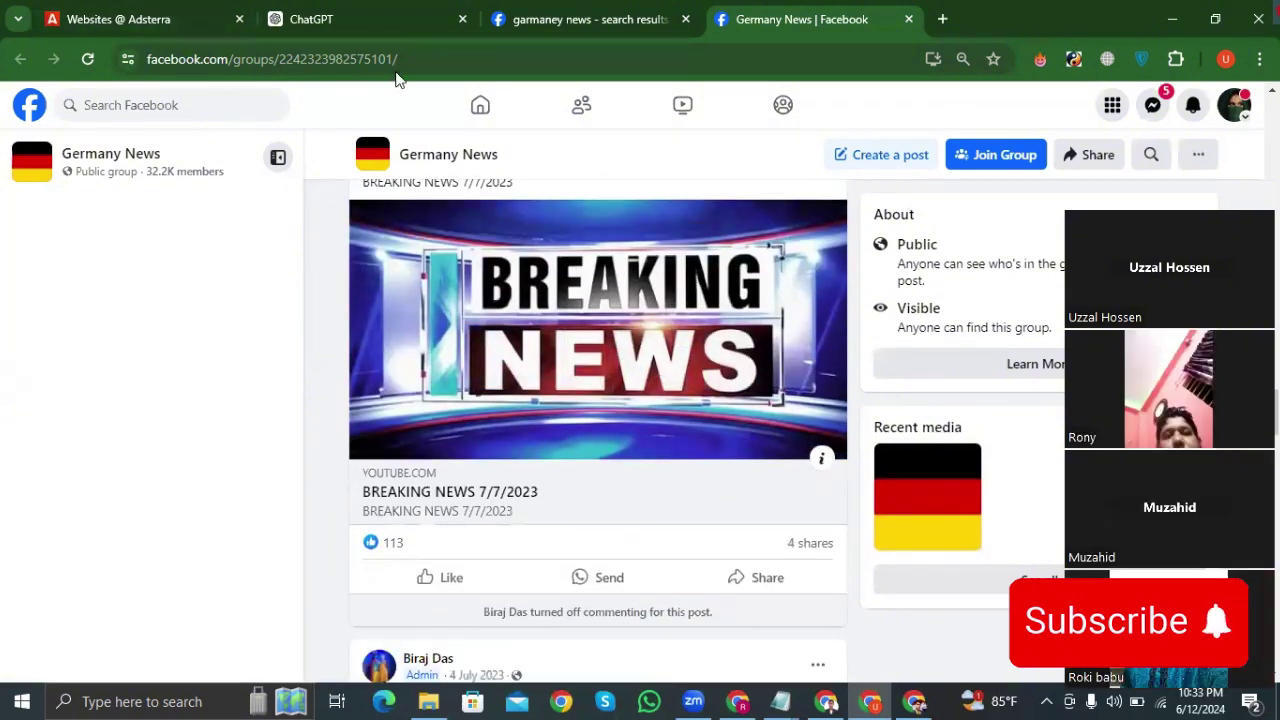
Return to the Facebook group search results and open the DBC News Germany group in a new tab
left_click(535, 20)
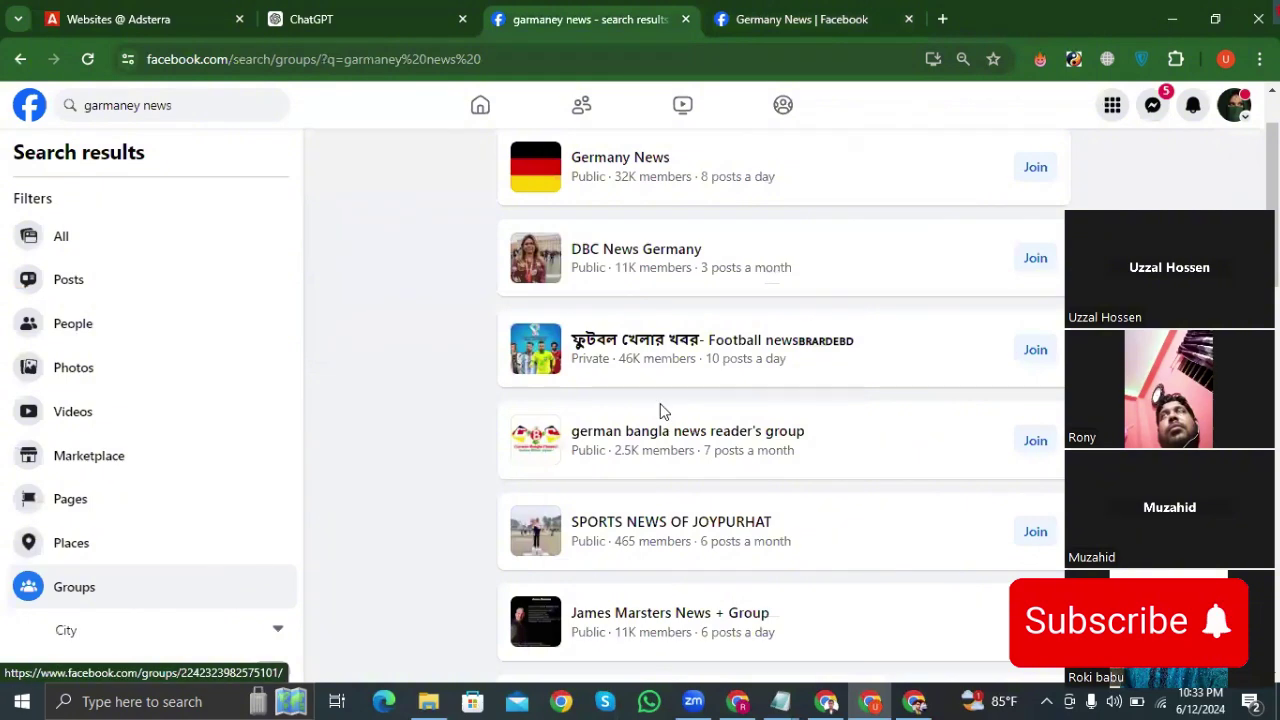
right_click(620, 260)
left_click(643, 283)
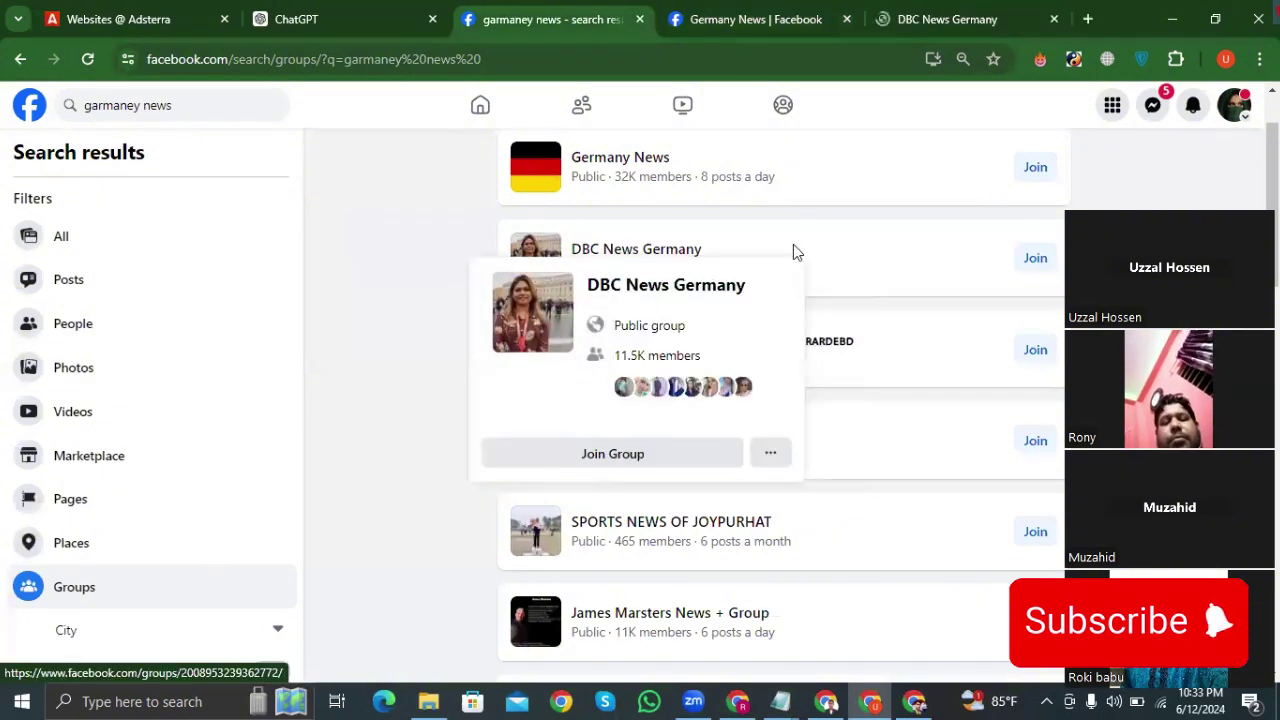
left_click(906, 20)
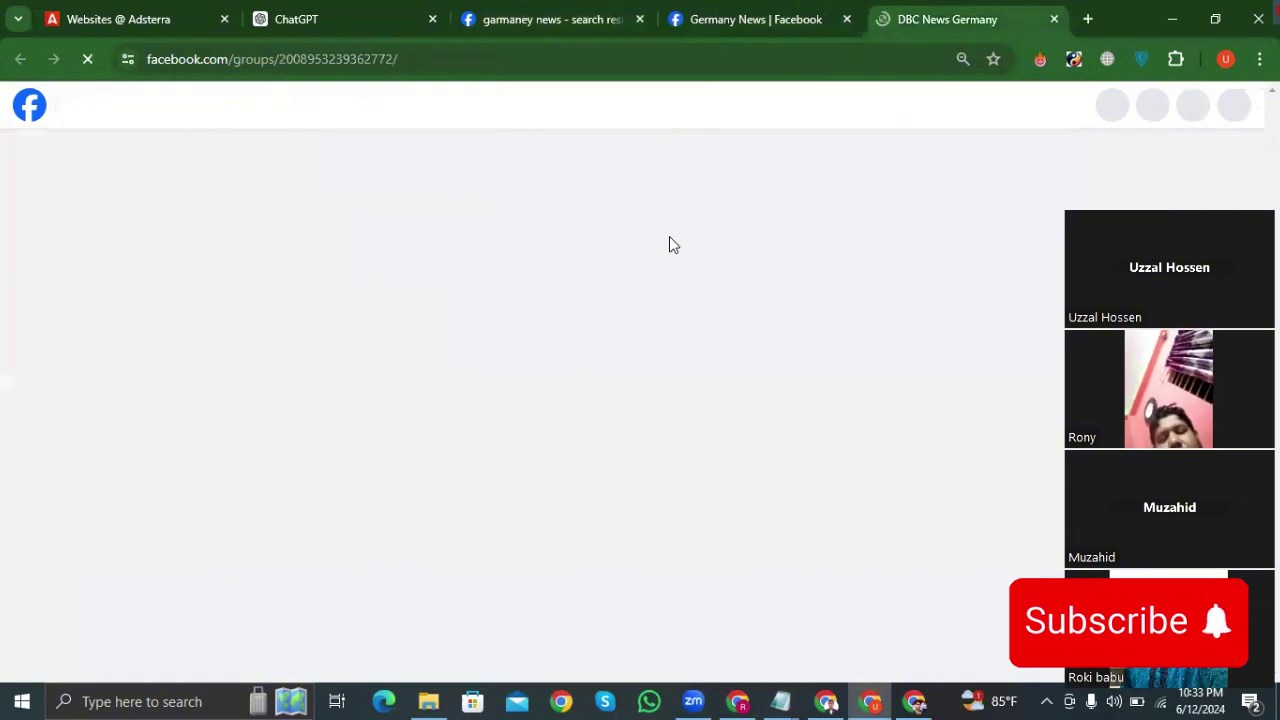
Look through the posts and engagement in the DBC News Germany group, and close its tab
scroll(680, 263, "down", 3)
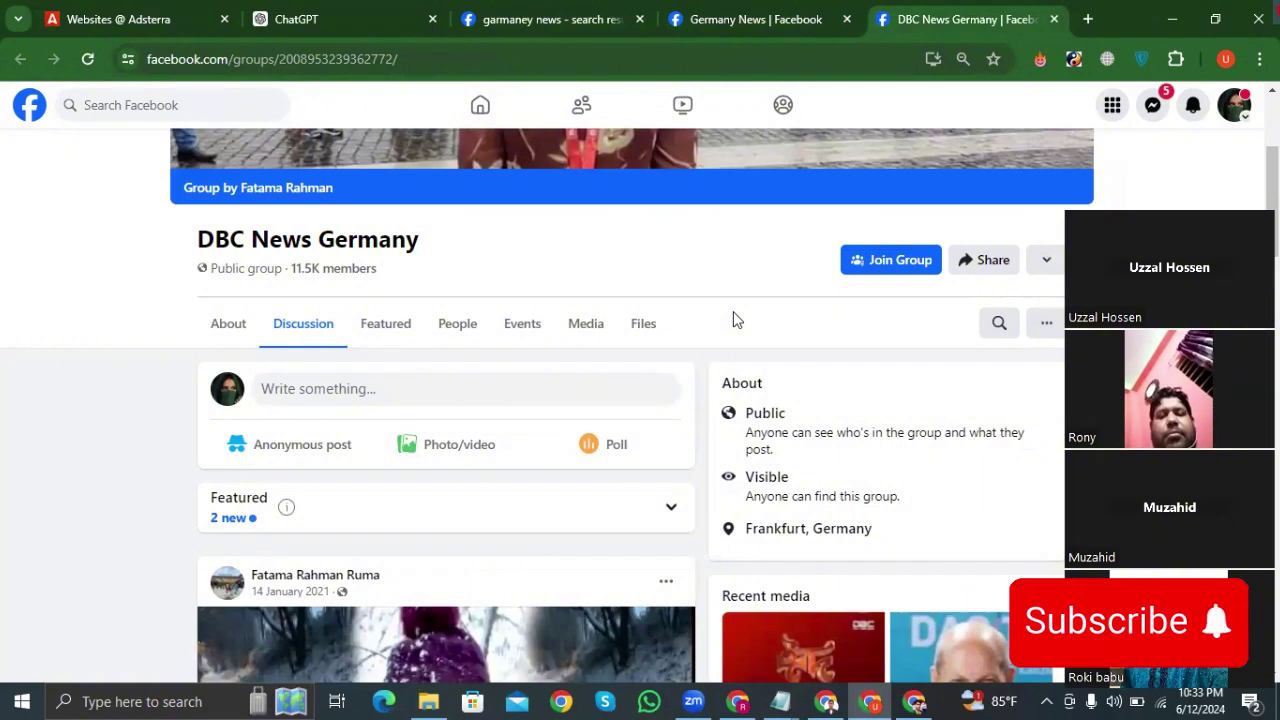
scroll(765, 333, "down", 2)
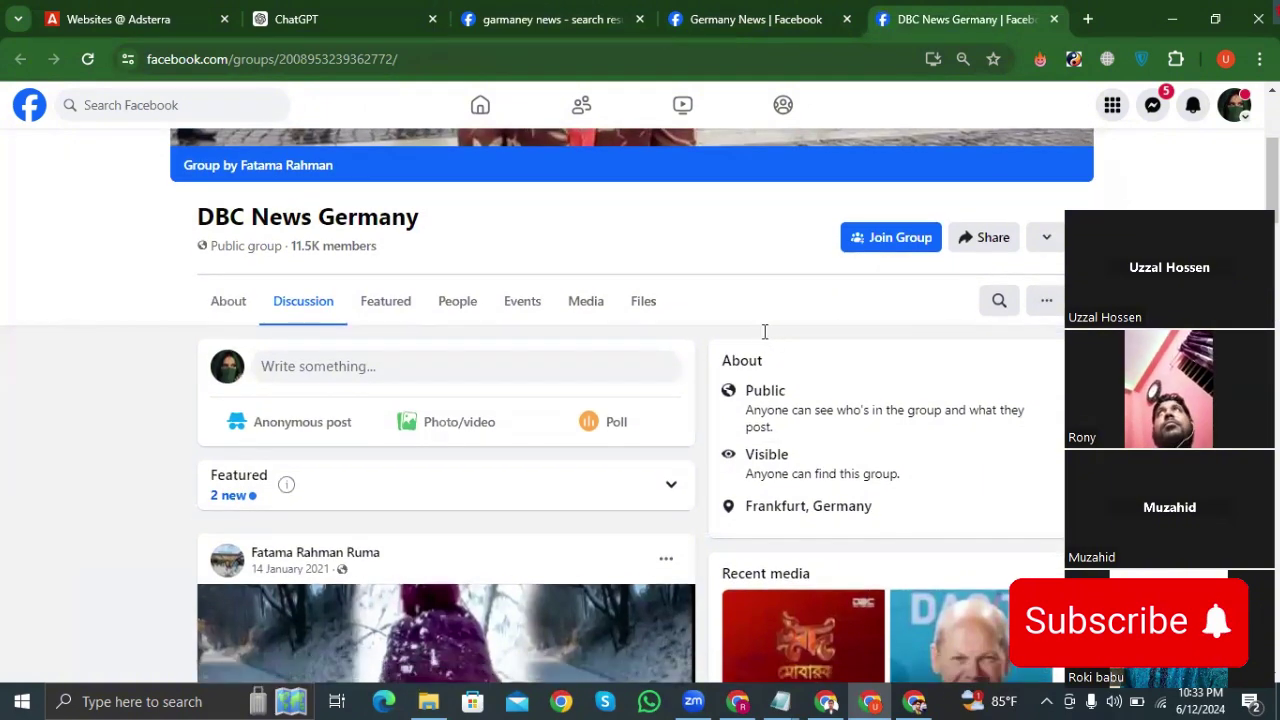
scroll(640, 349, "down", 5)
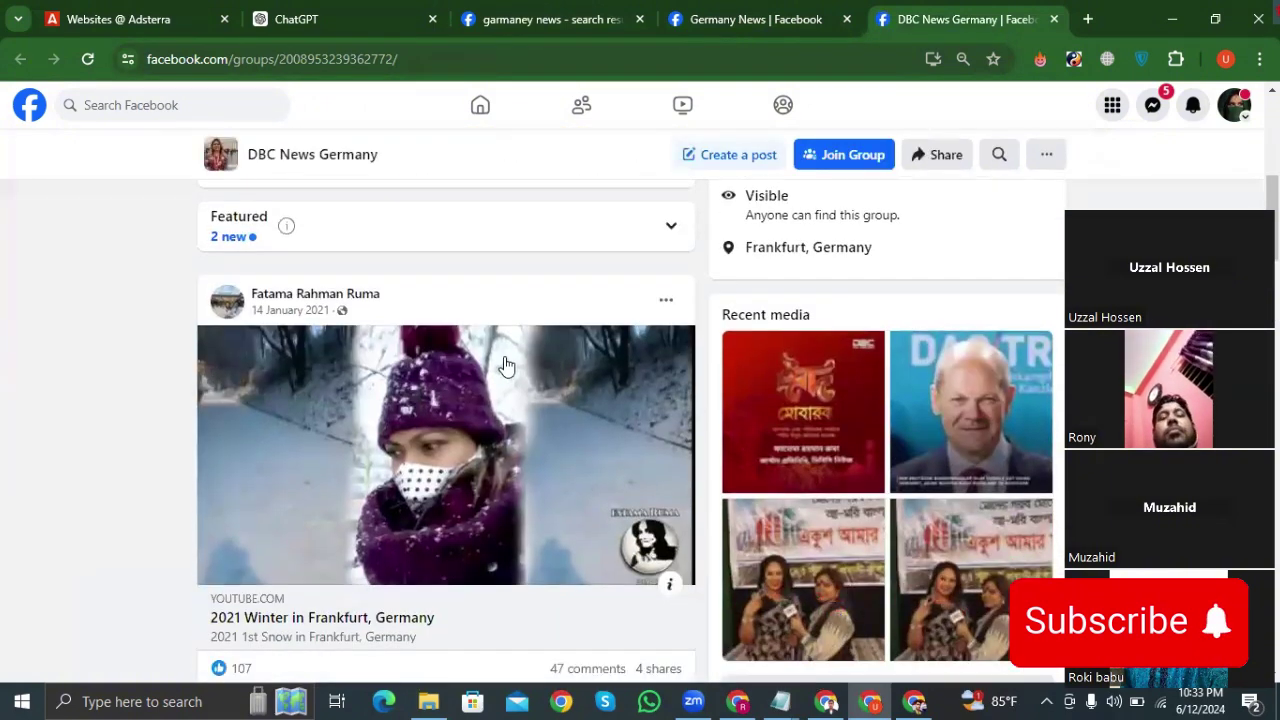
scroll(548, 390, "down", 10)
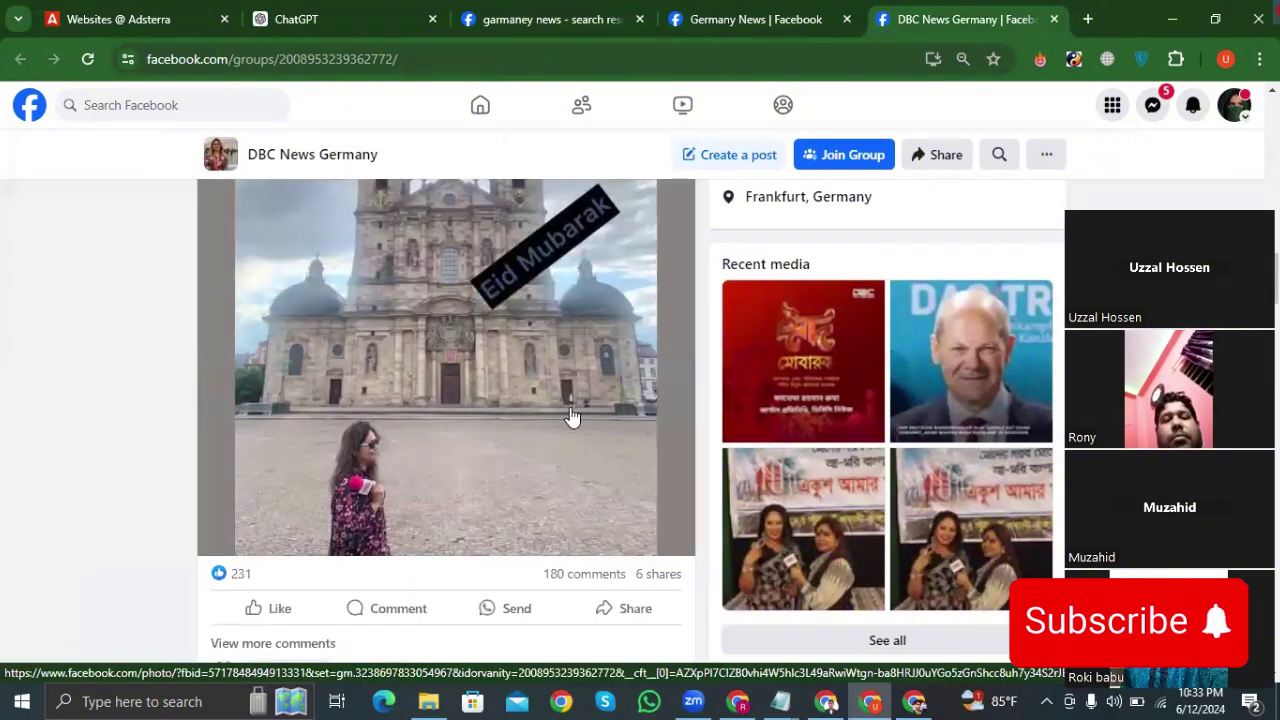
scroll(572, 418, "up", 4)
left_click(1058, 21)
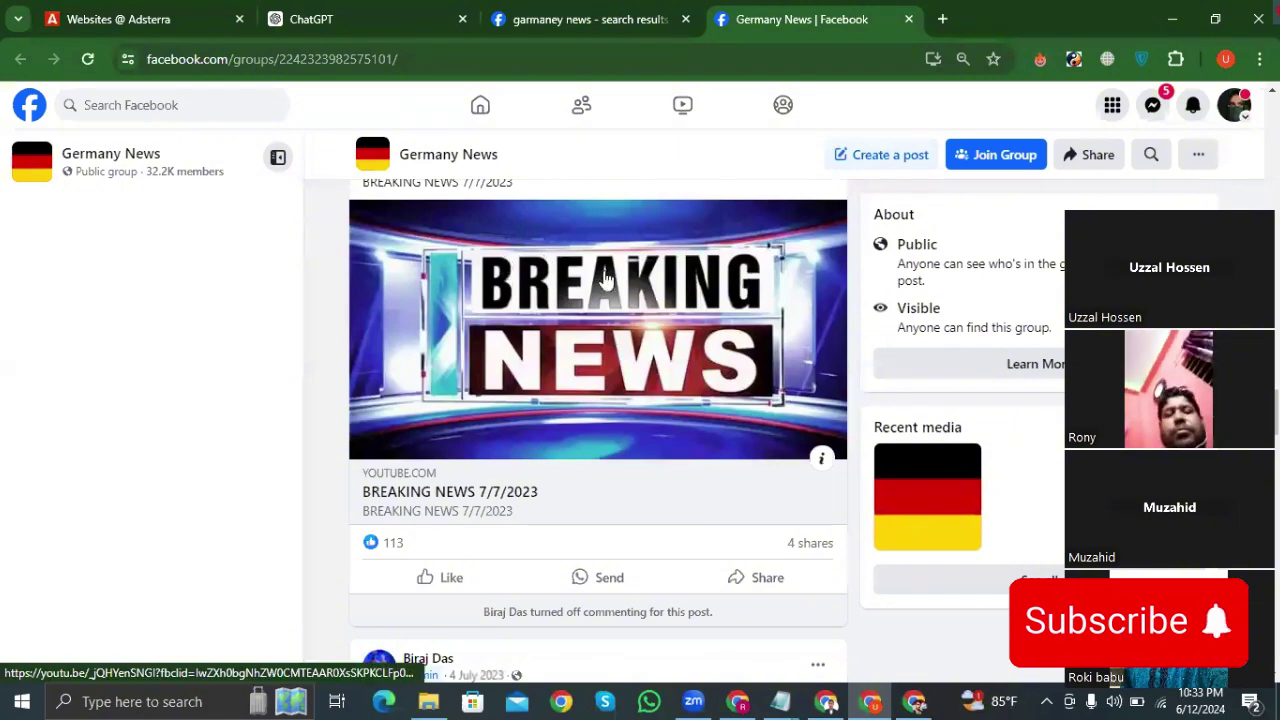
Search Google for "adsterra high cpm country" in a new tab
left_click(942, 20)
left_click(383, 60)
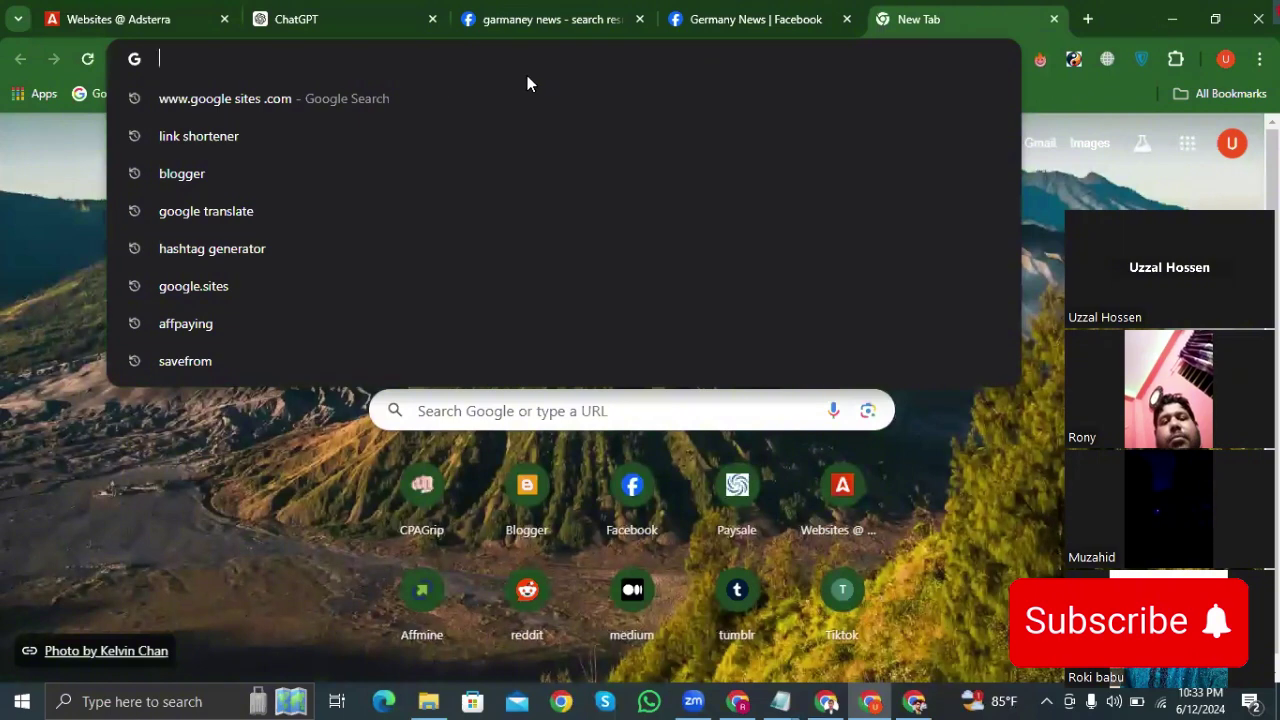
left_click(1003, 17)
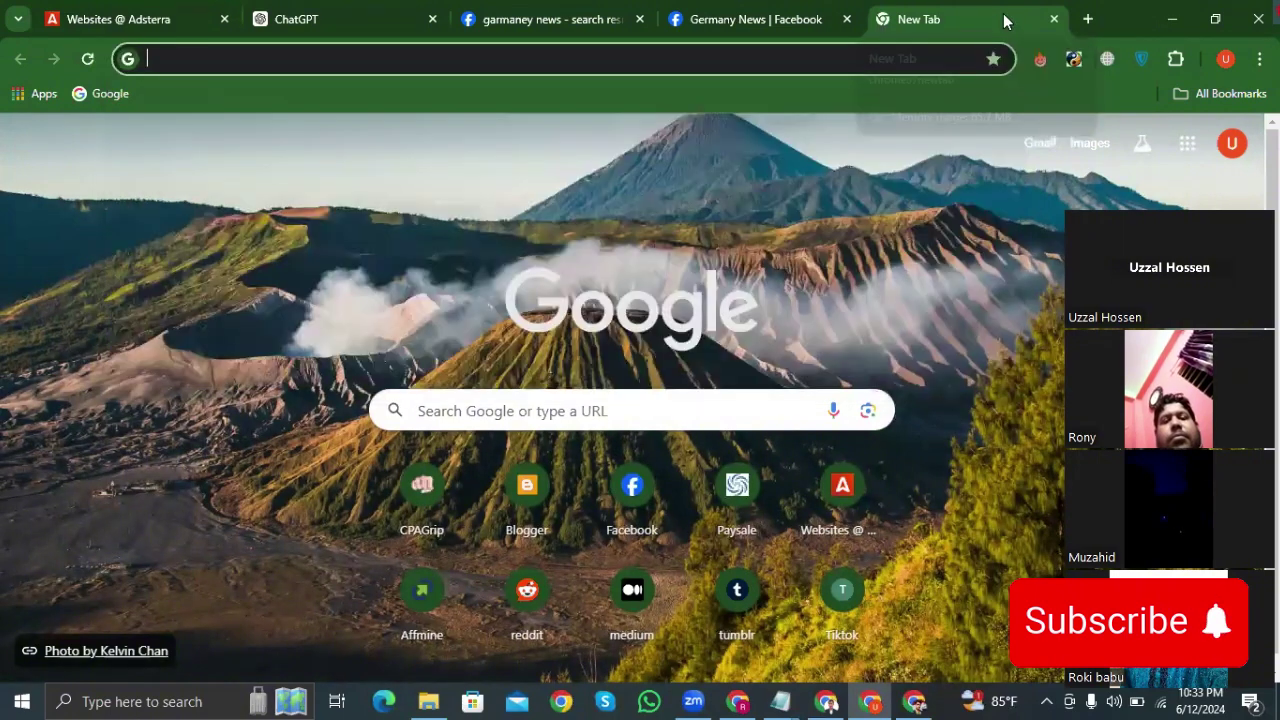
left_click(669, 52)
type("ads")
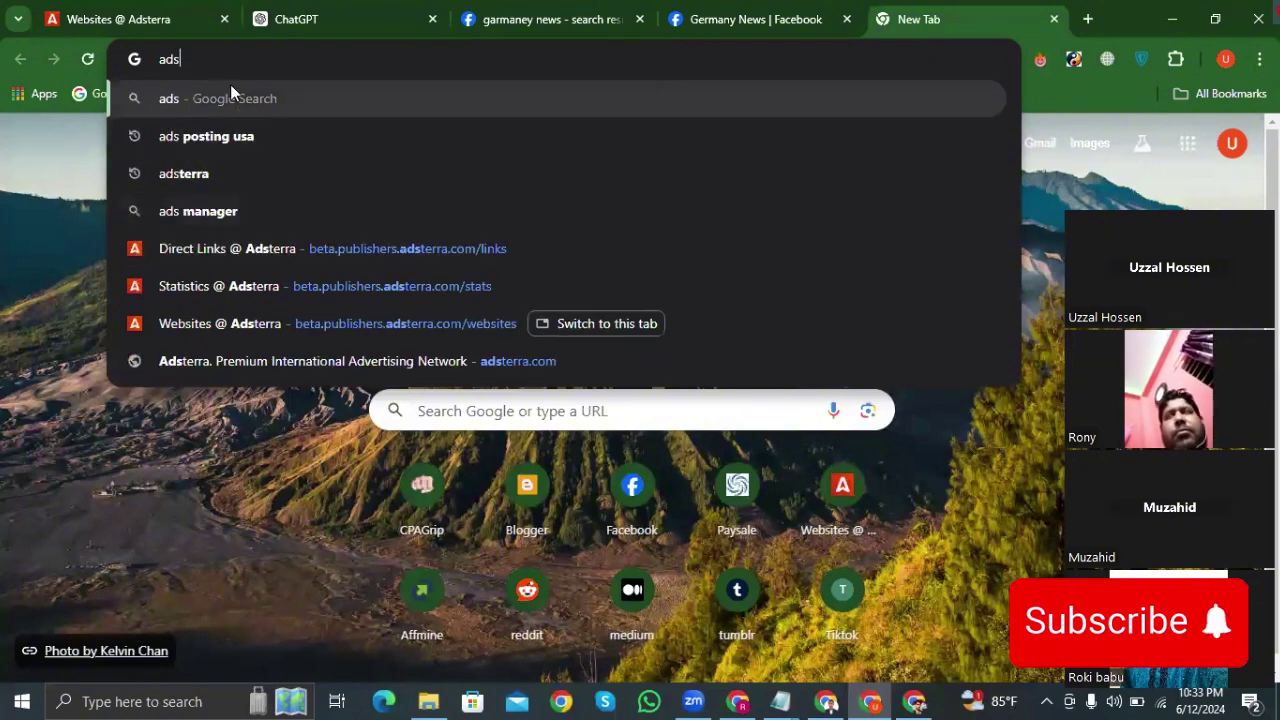
type("terra")
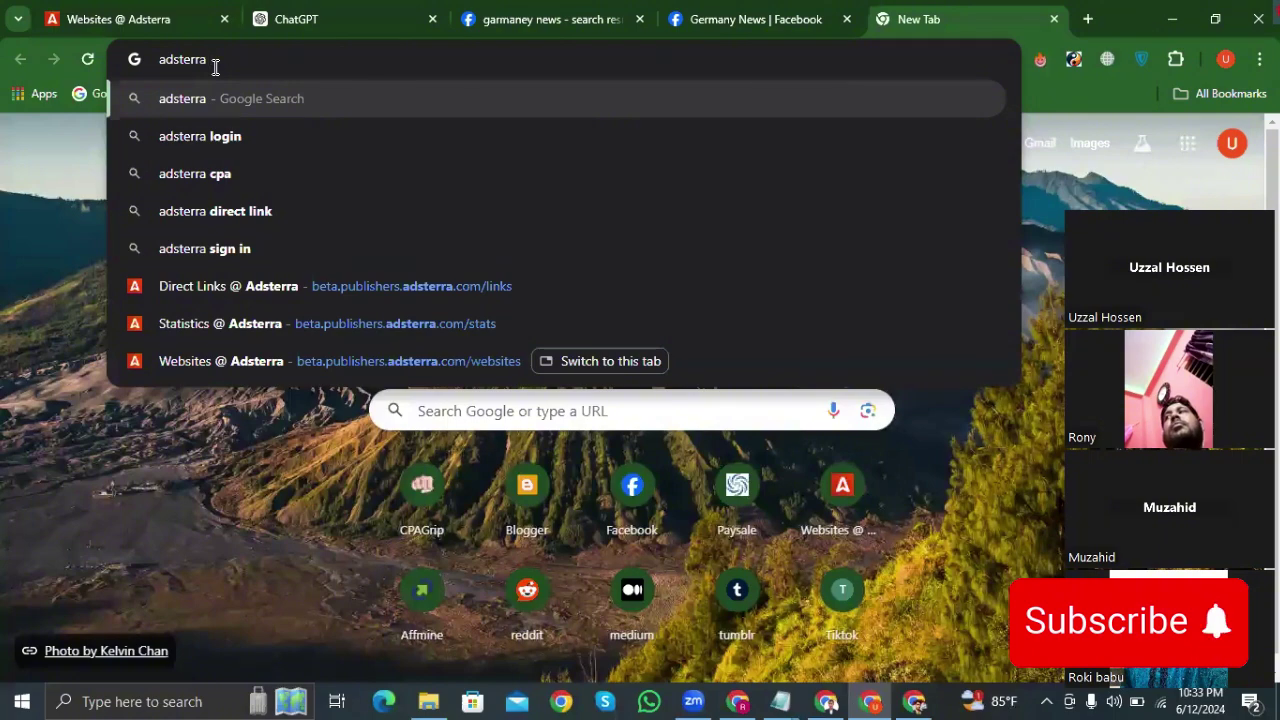
type(" high")
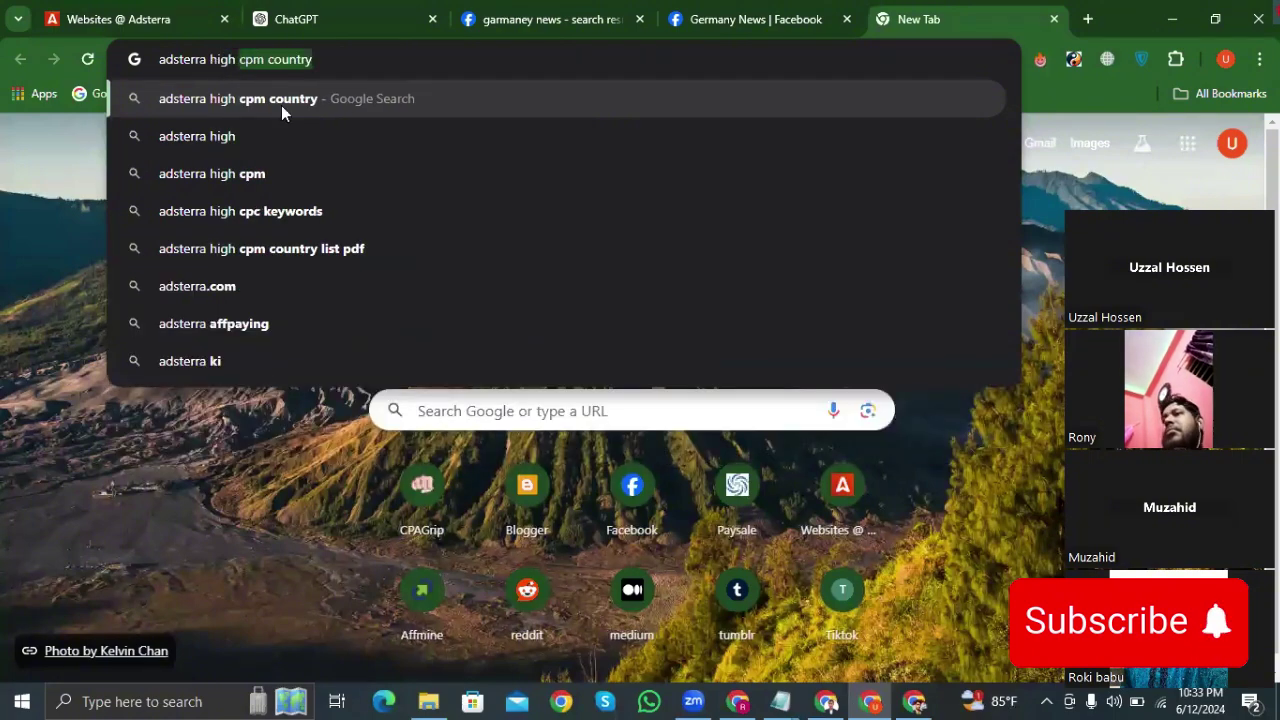
left_click(278, 94)
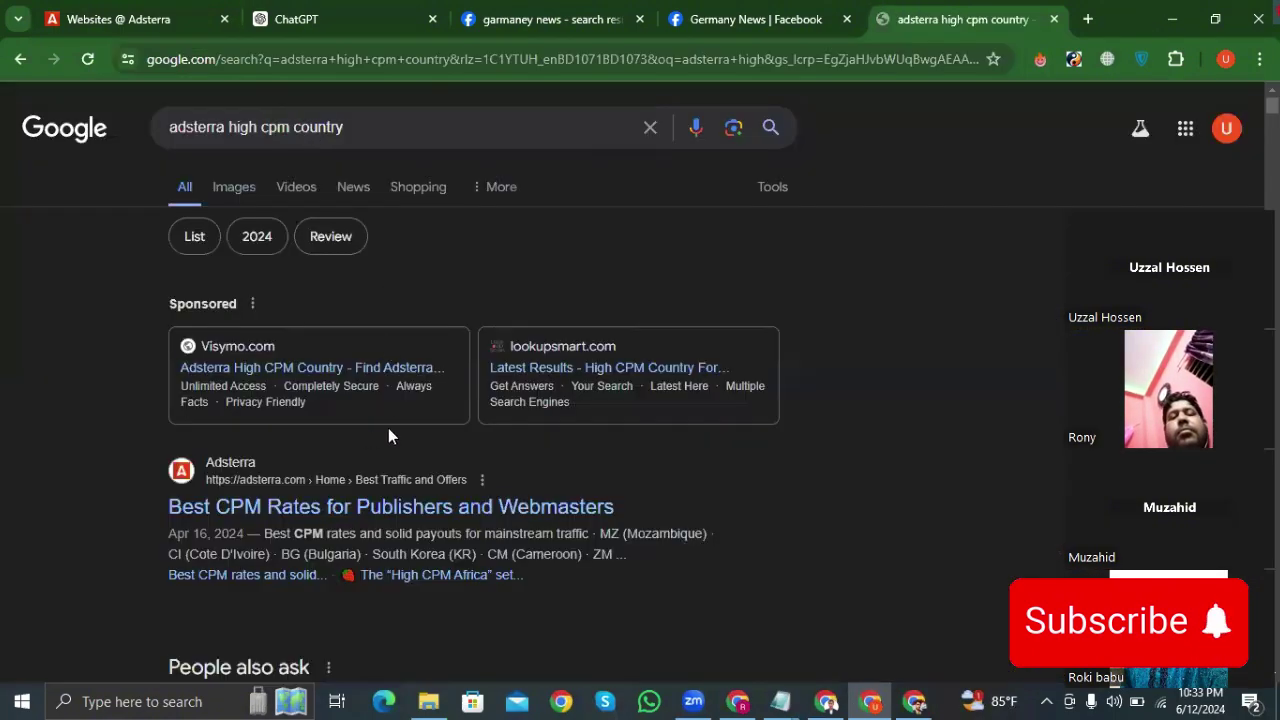
Browse the search results and open Adsterra's "Best Highest Paying CPM Ad Networks for Publishers" article
scroll(390, 436, "down", 6)
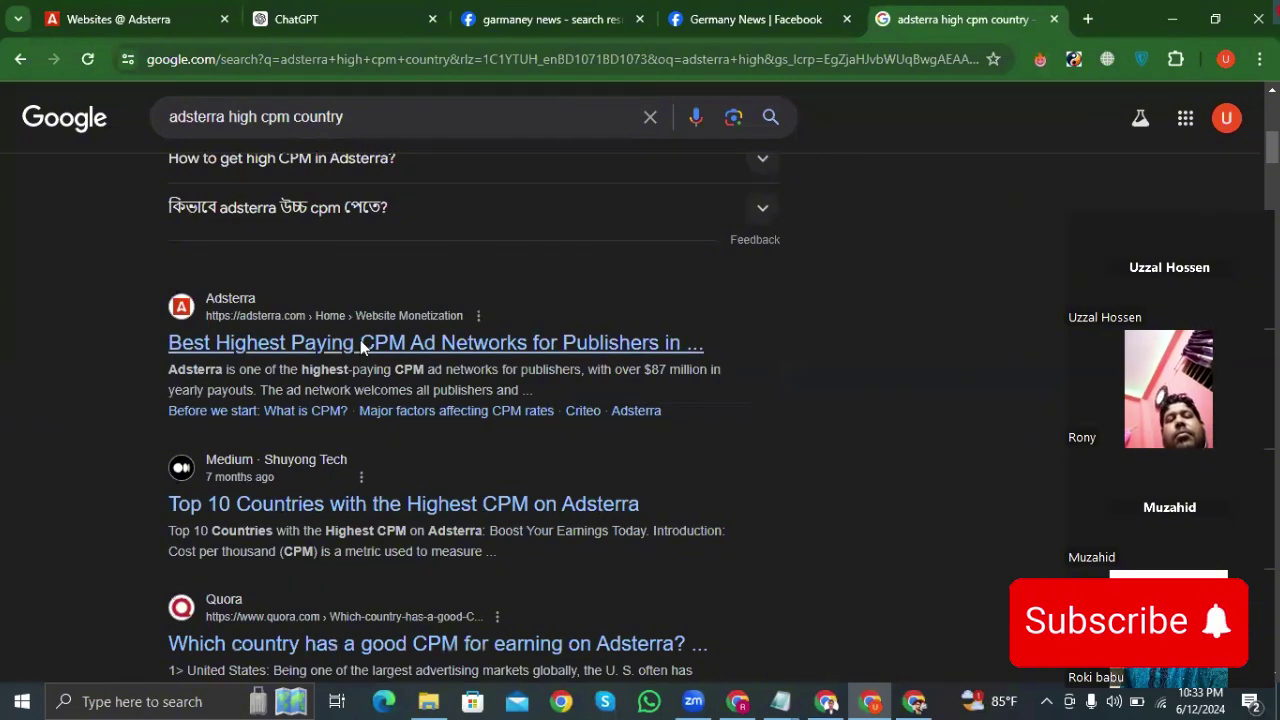
scroll(360, 345, "up", 5)
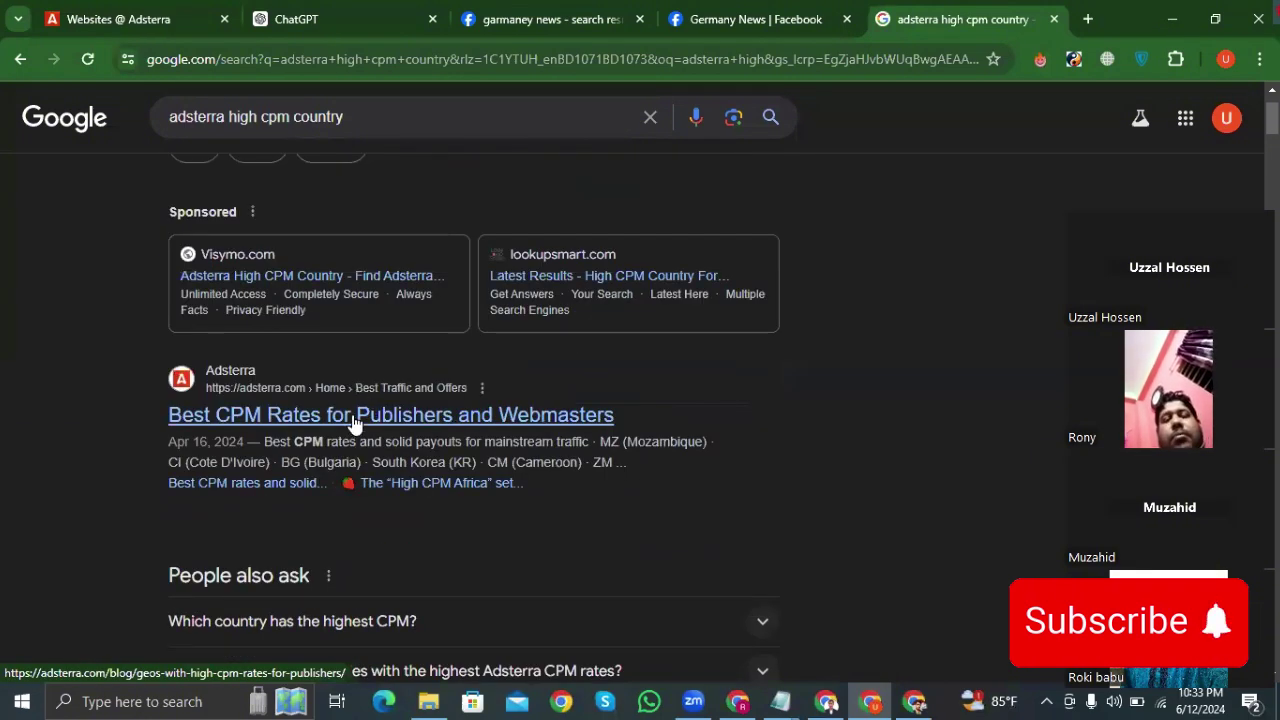
scroll(355, 424, "up", 1)
scroll(355, 424, "down", 5)
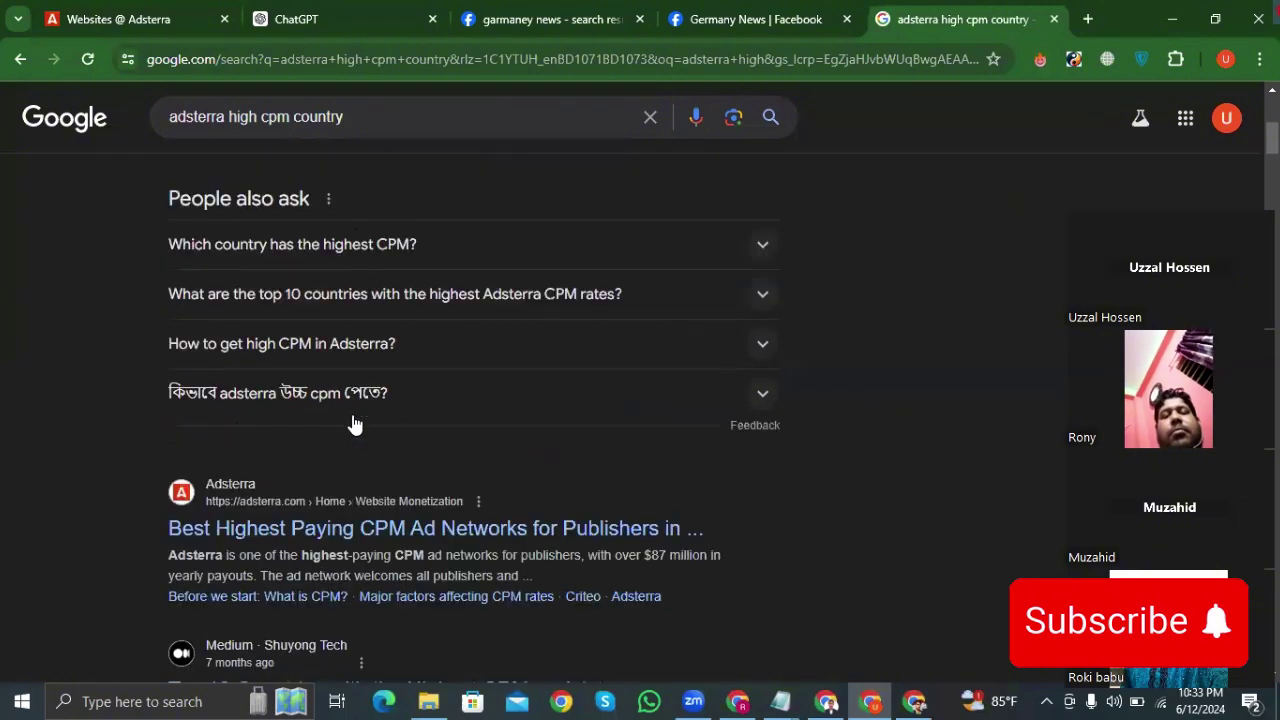
scroll(355, 424, "down", 1)
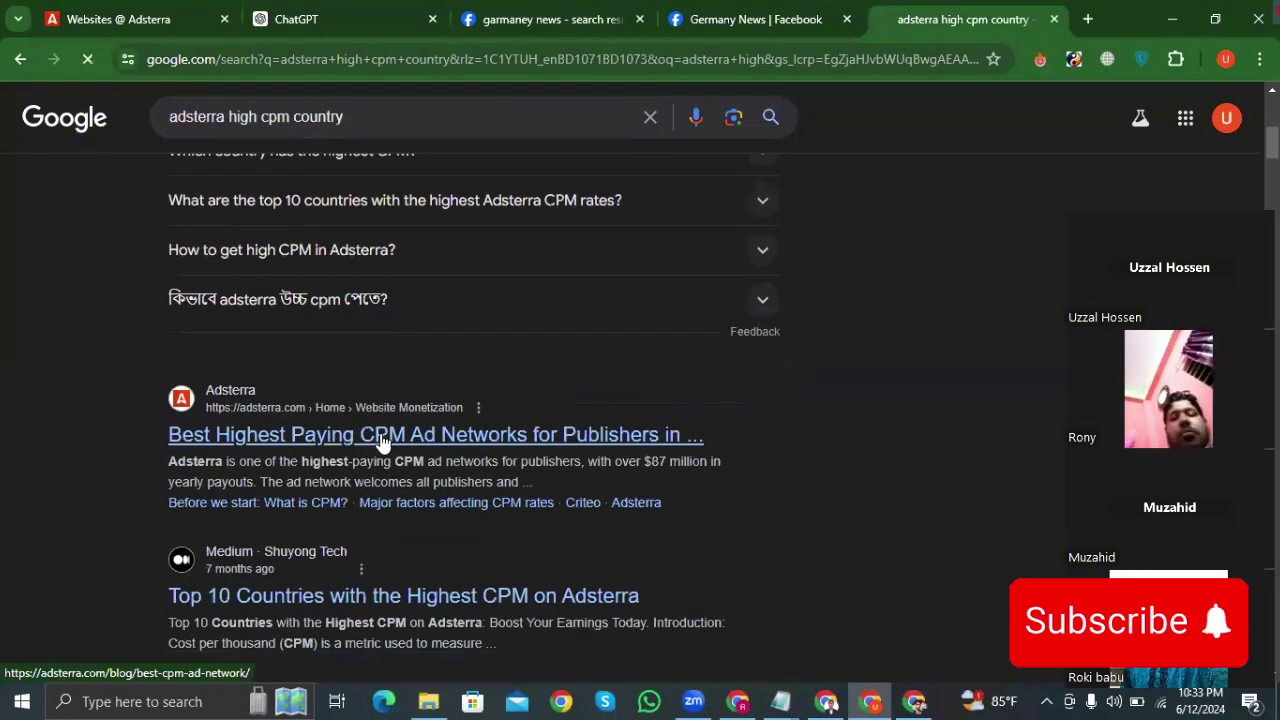
left_click(397, 435)
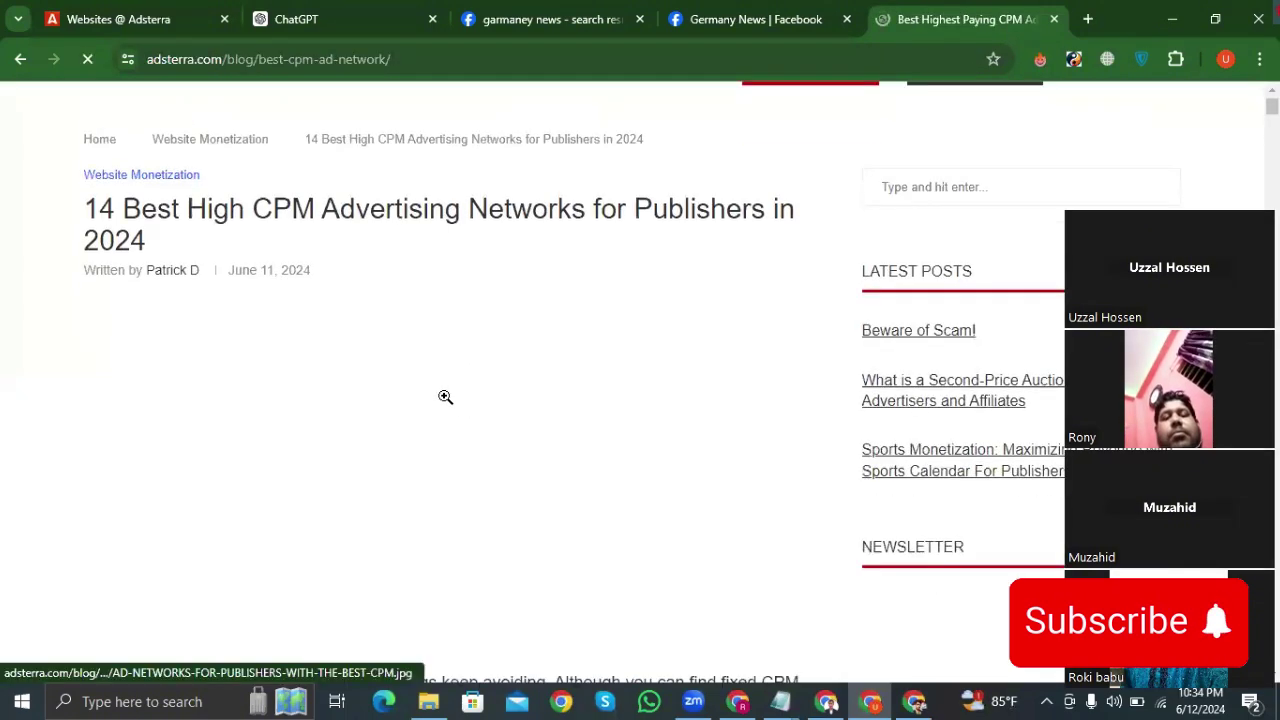
Examine the Adsterra ad networks article for country CPM rates and the factors affecting them, including the GEO & Location section
left_click(445, 397)
scroll(517, 407, "down", 6)
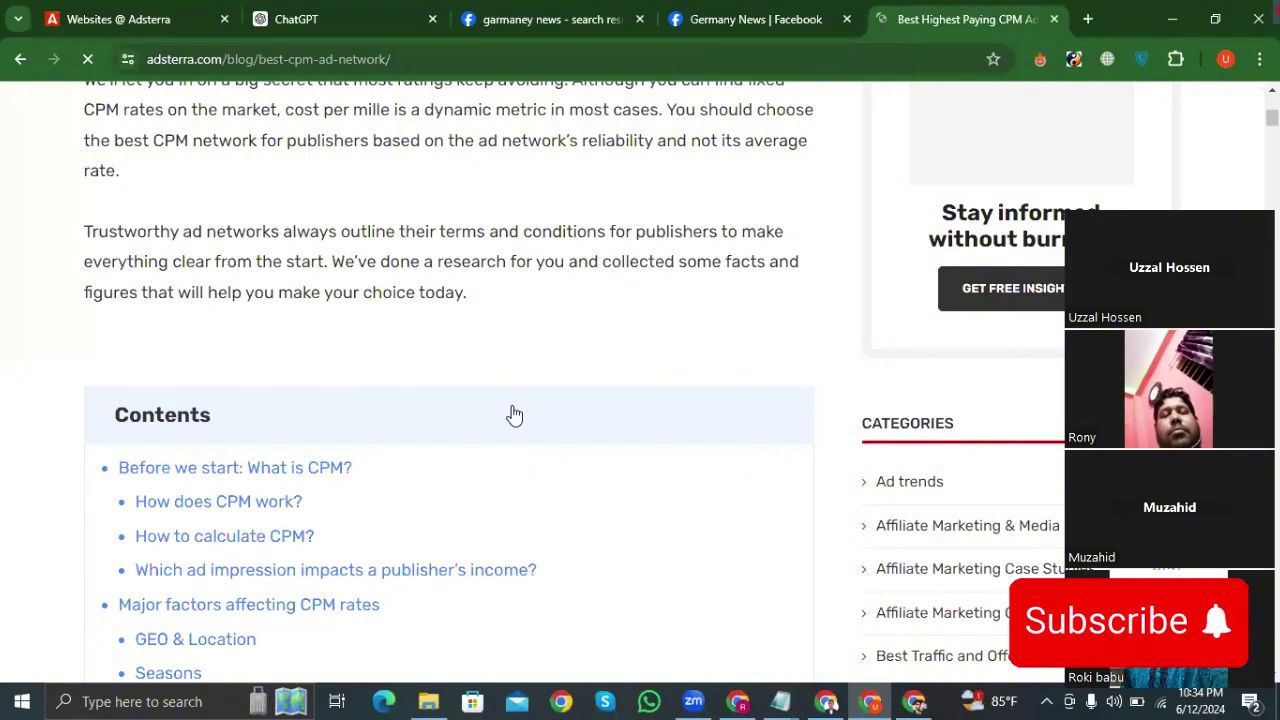
scroll(505, 408, "down", 10)
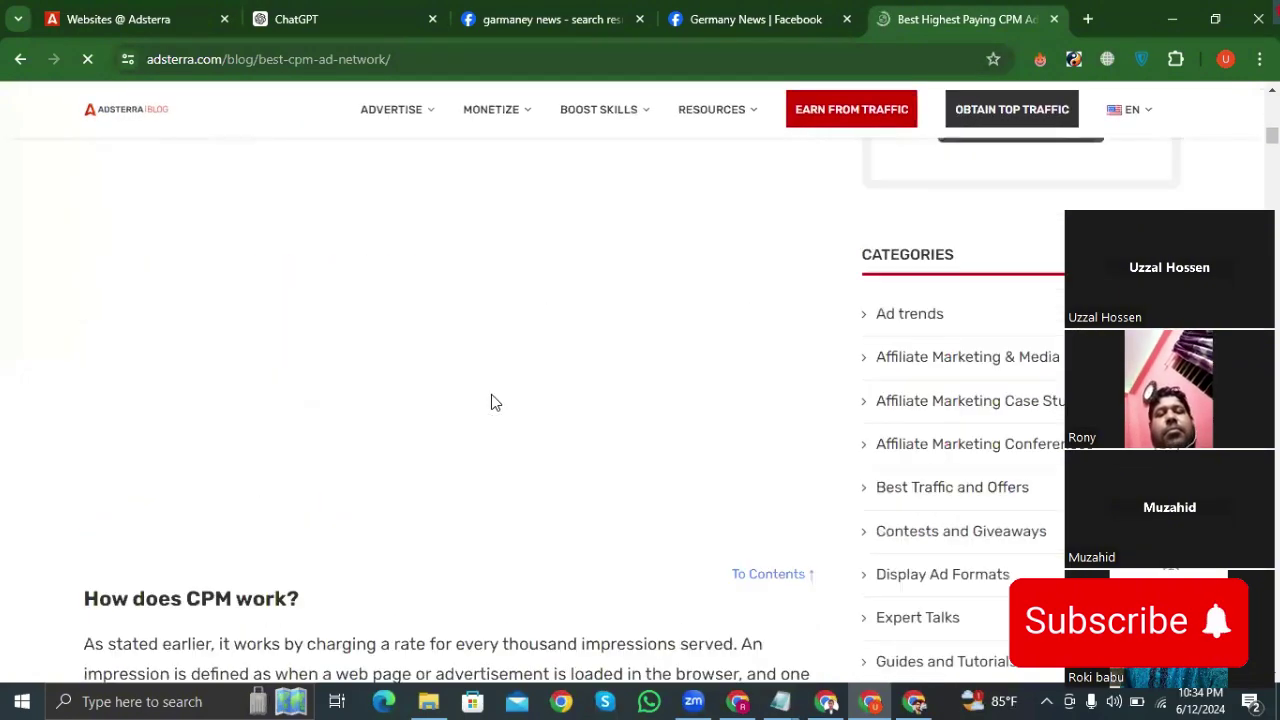
scroll(491, 400, "down", 15)
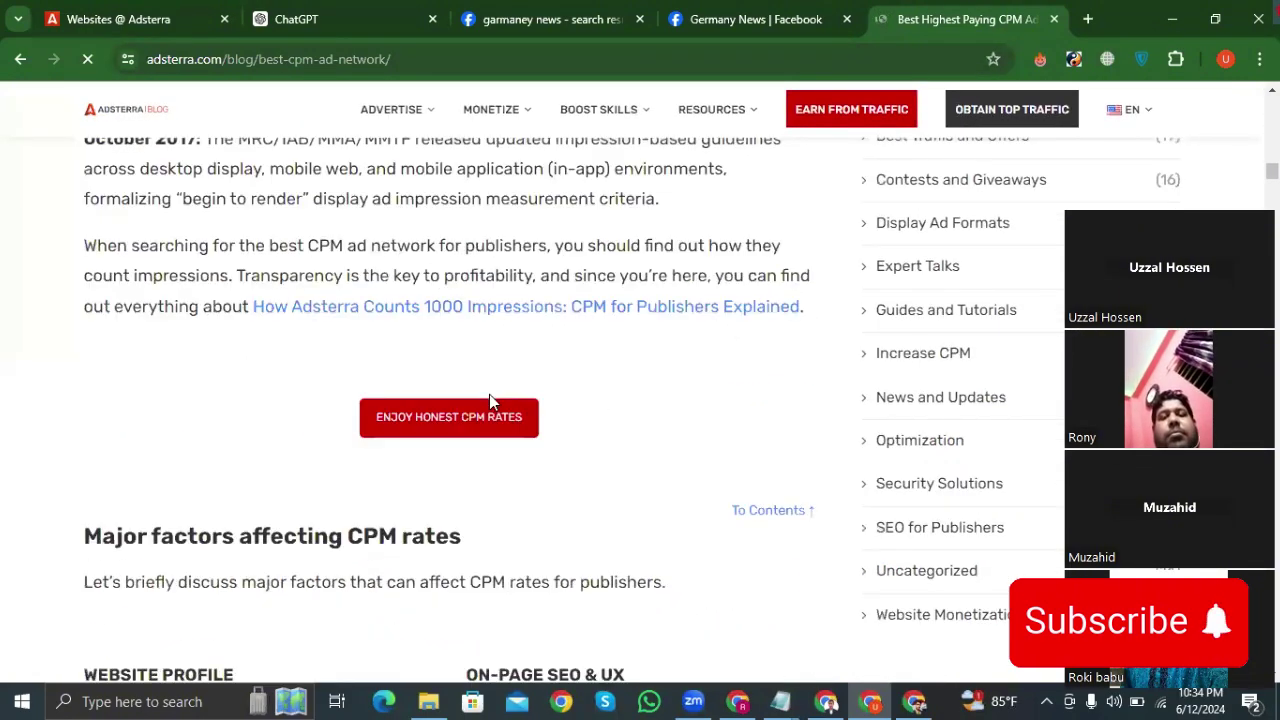
scroll(489, 400, "down", 5)
scroll(489, 400, "down", 15)
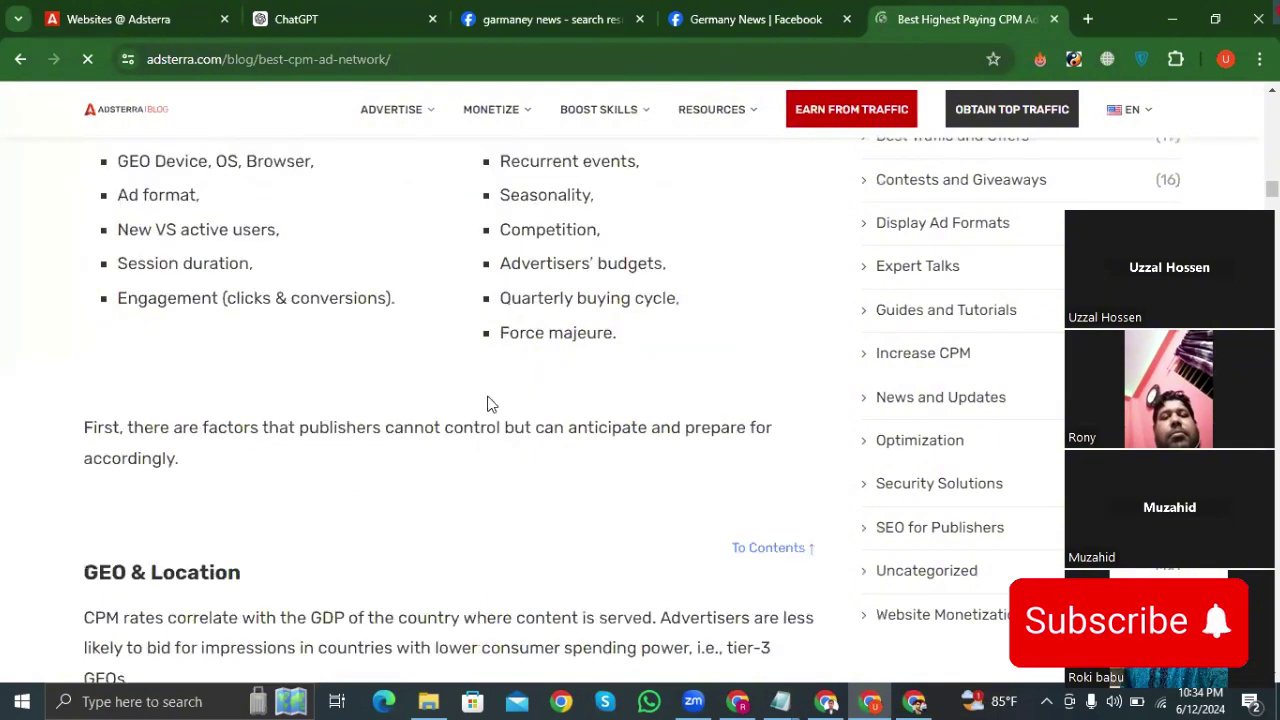
scroll(490, 400, "down", 15)
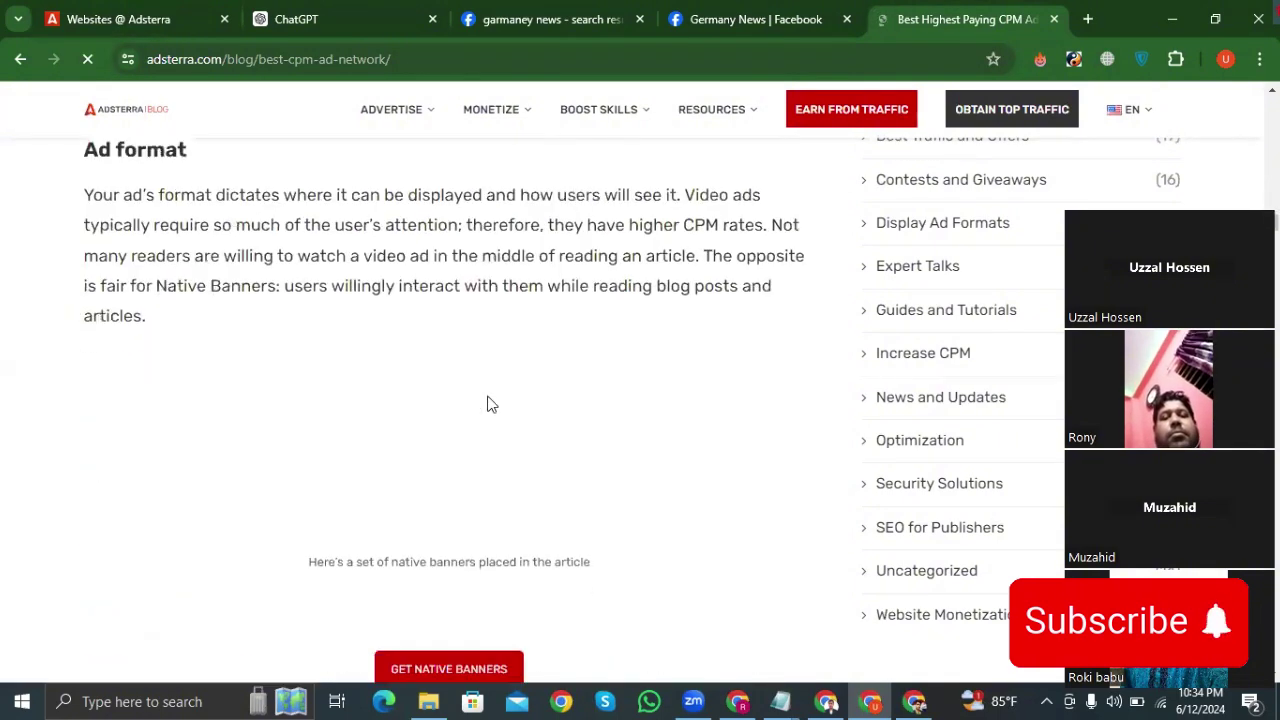
scroll(489, 400, "down", 15)
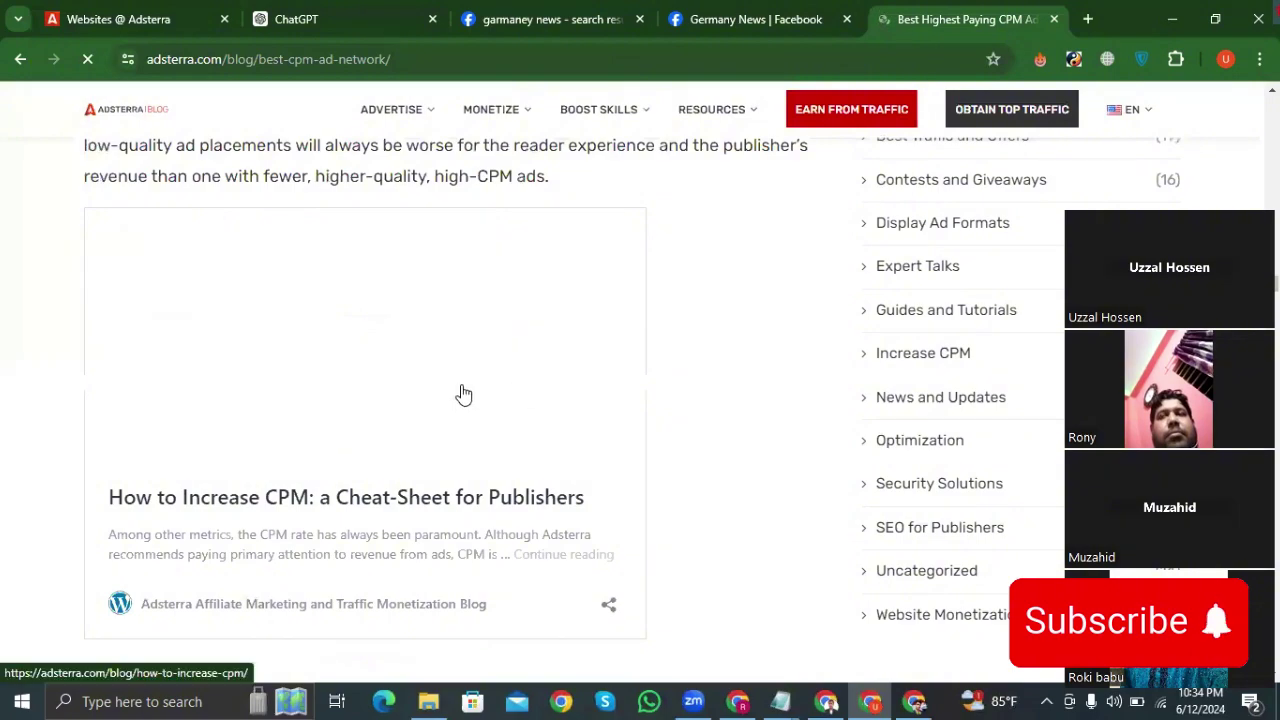
scroll(460, 390, "up", 10)
scroll(437, 350, "up", 20)
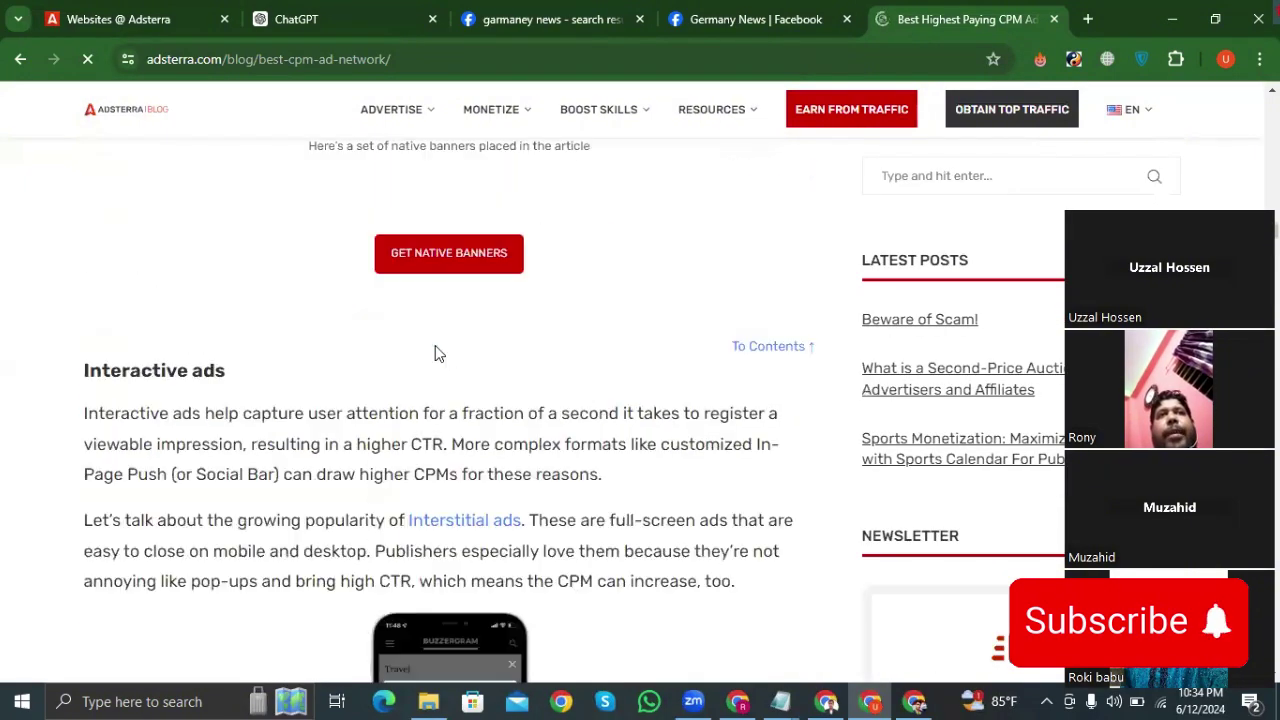
scroll(435, 350, "down", 10)
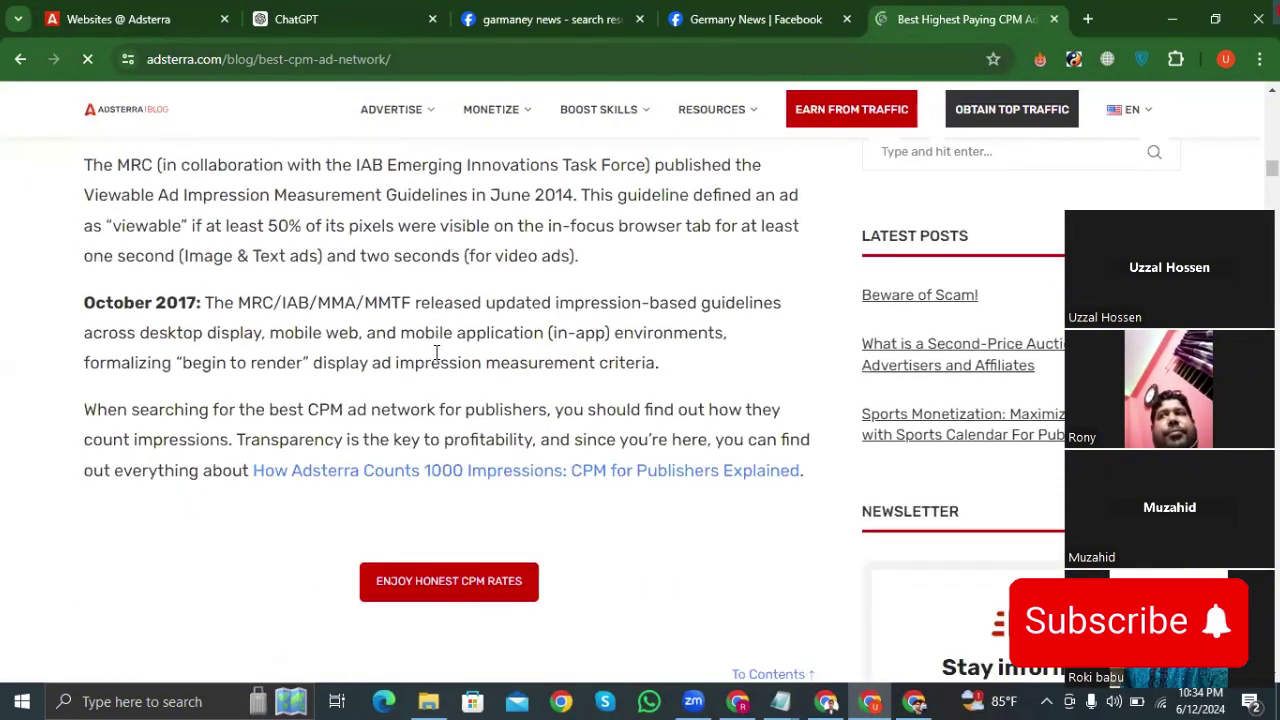
scroll(435, 360, "down", 9)
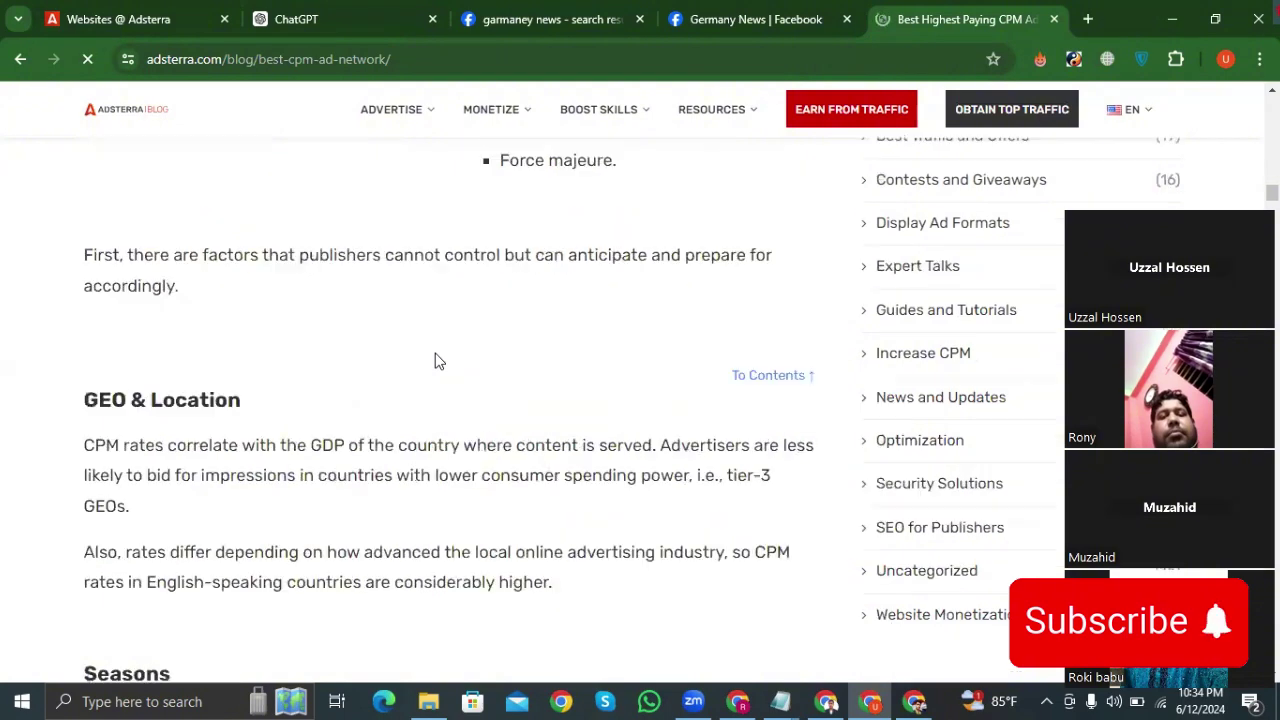
Go back to the search results and open Adsterra's "Best CPM Rates for Publishers and Webmasters" article
left_click(18, 59)
scroll(340, 333, "down", 2)
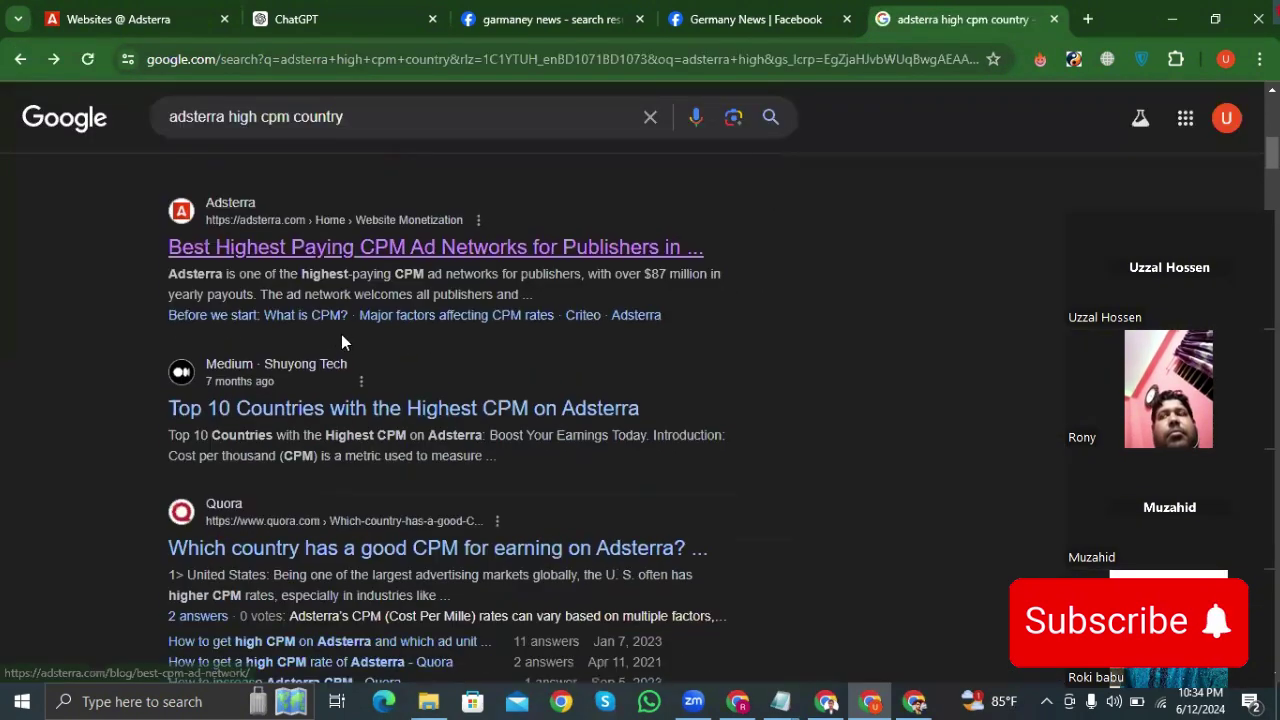
scroll(322, 432, "down", 6)
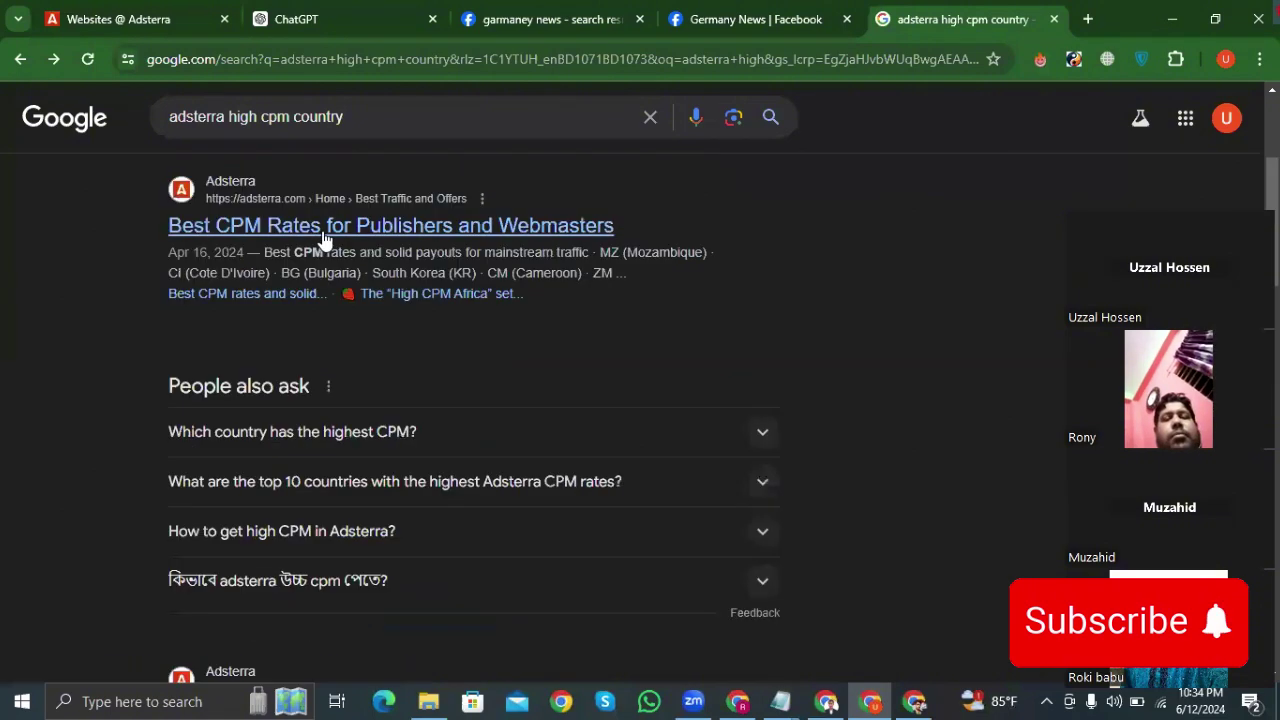
left_click(322, 237)
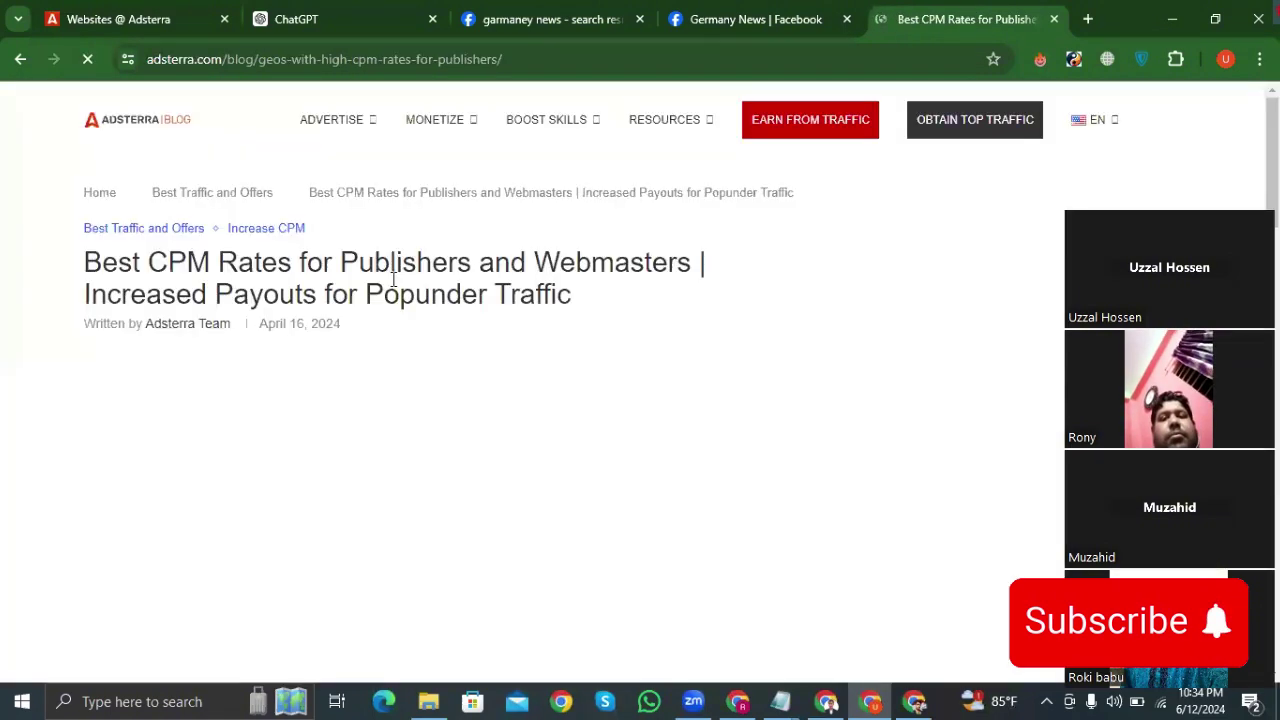
Find the popunder CPM rates for social traffic by country and highlight Germany's Android rate
scroll(421, 318, "down", 3)
scroll(421, 318, "down", 10)
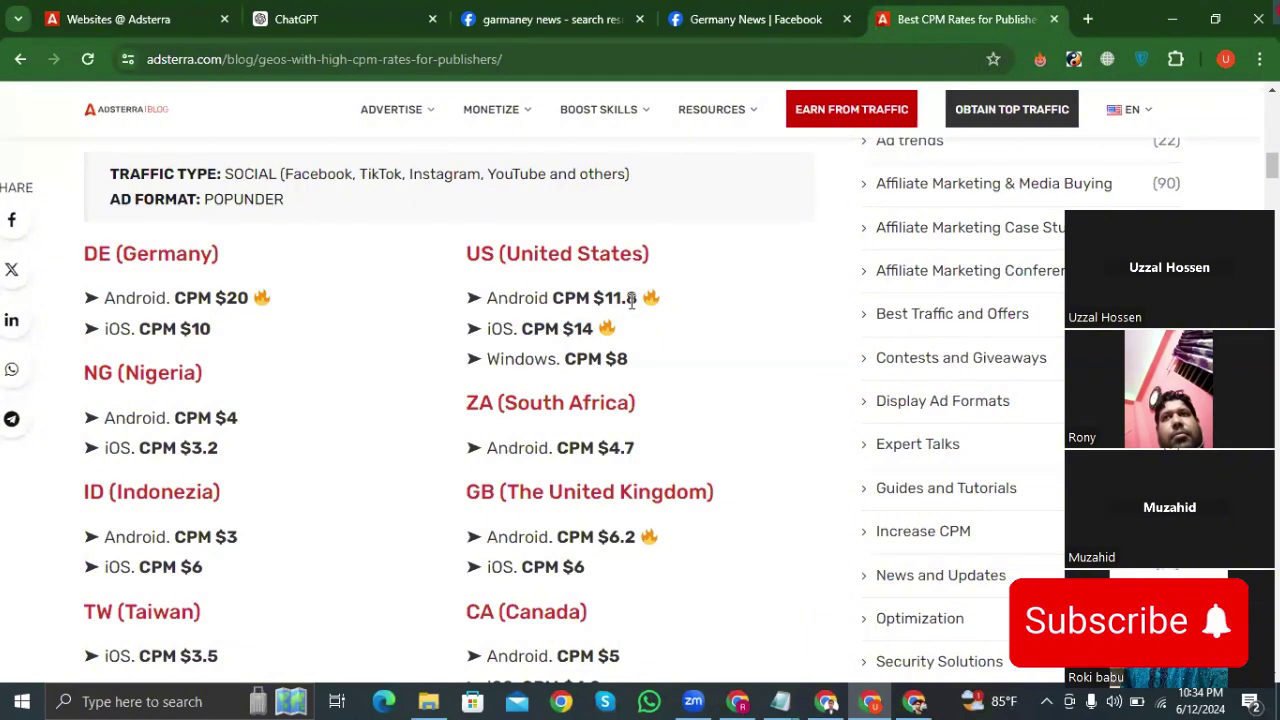
left_click_drag(270, 300, 106, 305)
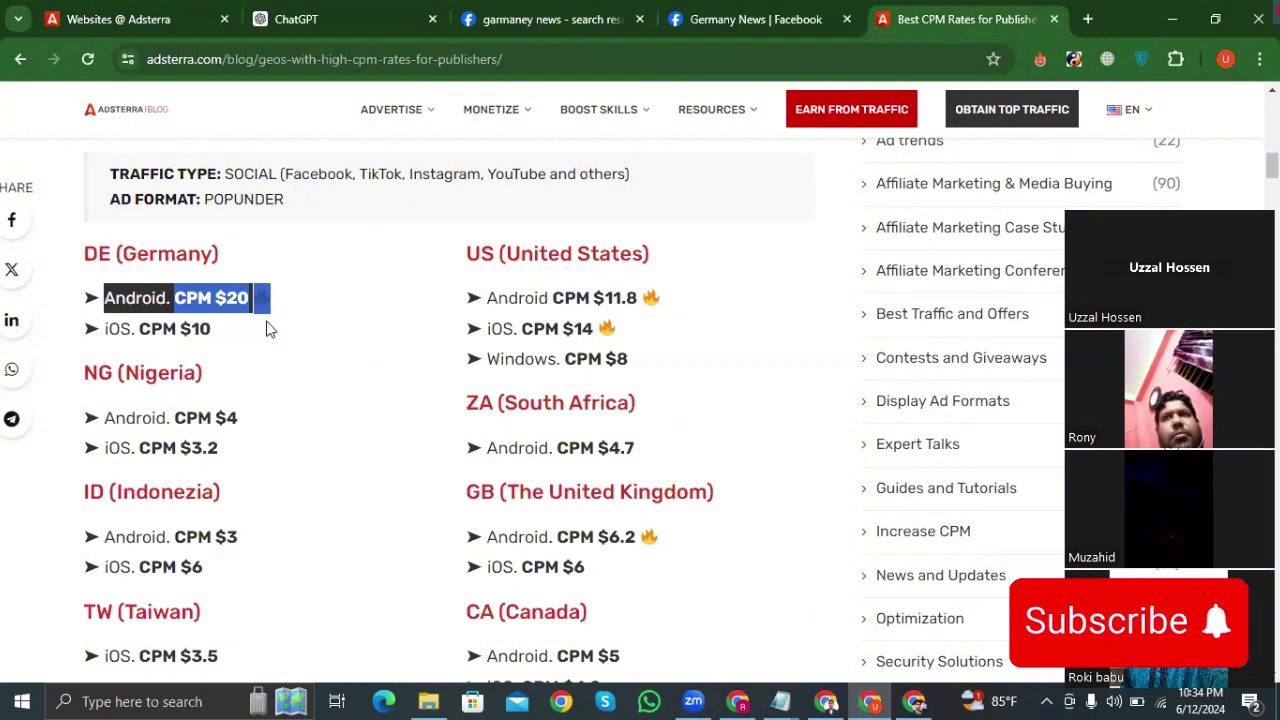
left_click(299, 295)
left_click_drag(270, 298, 107, 299)
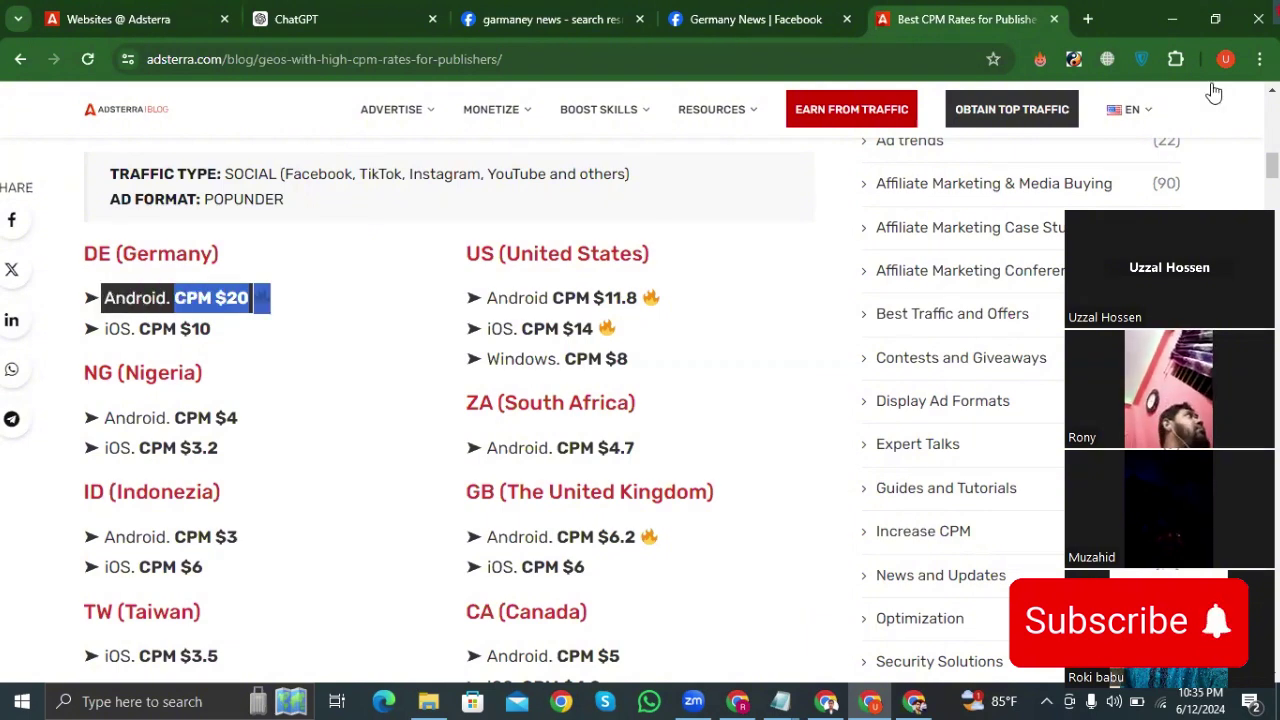
Open a new browser tab and look through the full bookmarks list
left_click(1088, 19)
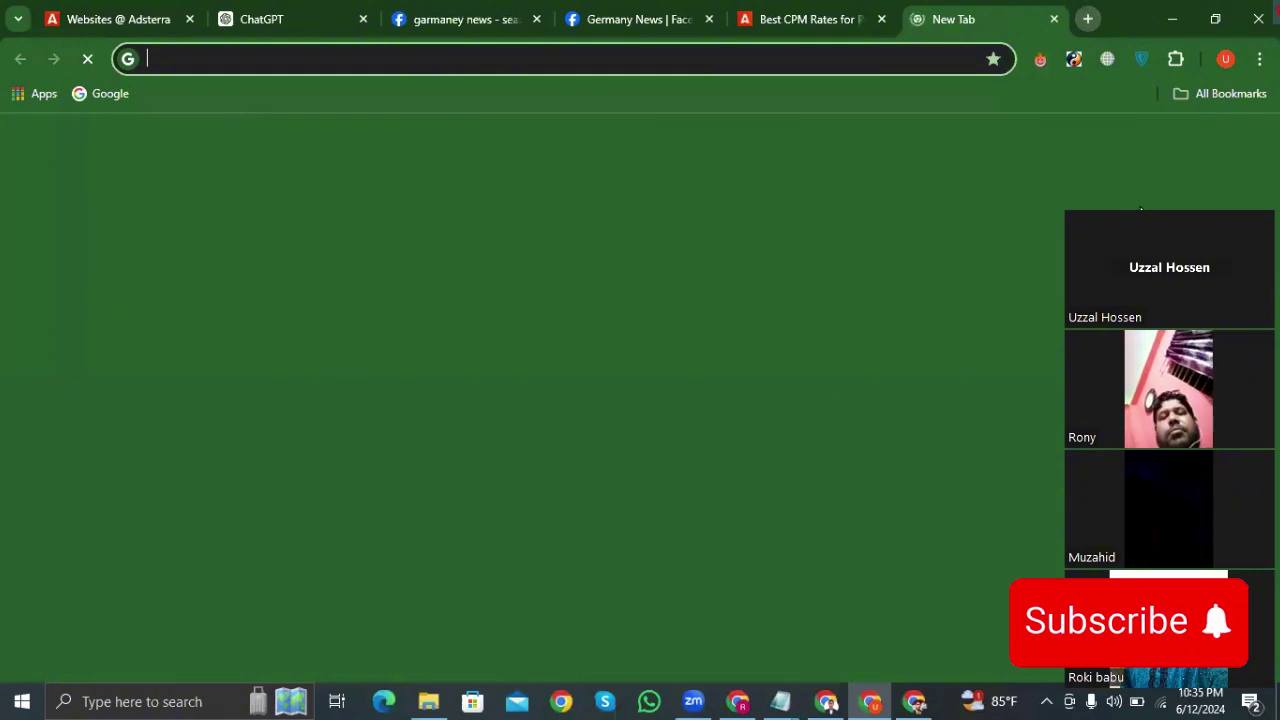
left_click_drag(1224, 217, 819, 202)
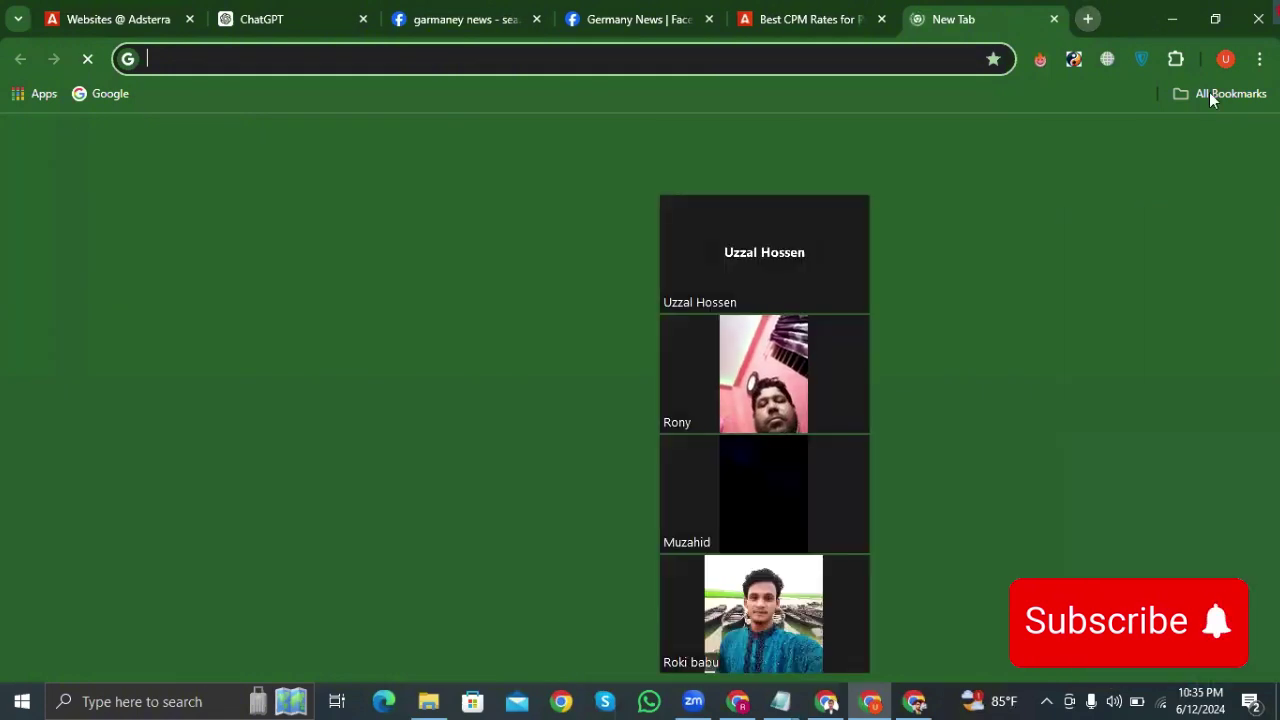
left_click(1209, 93)
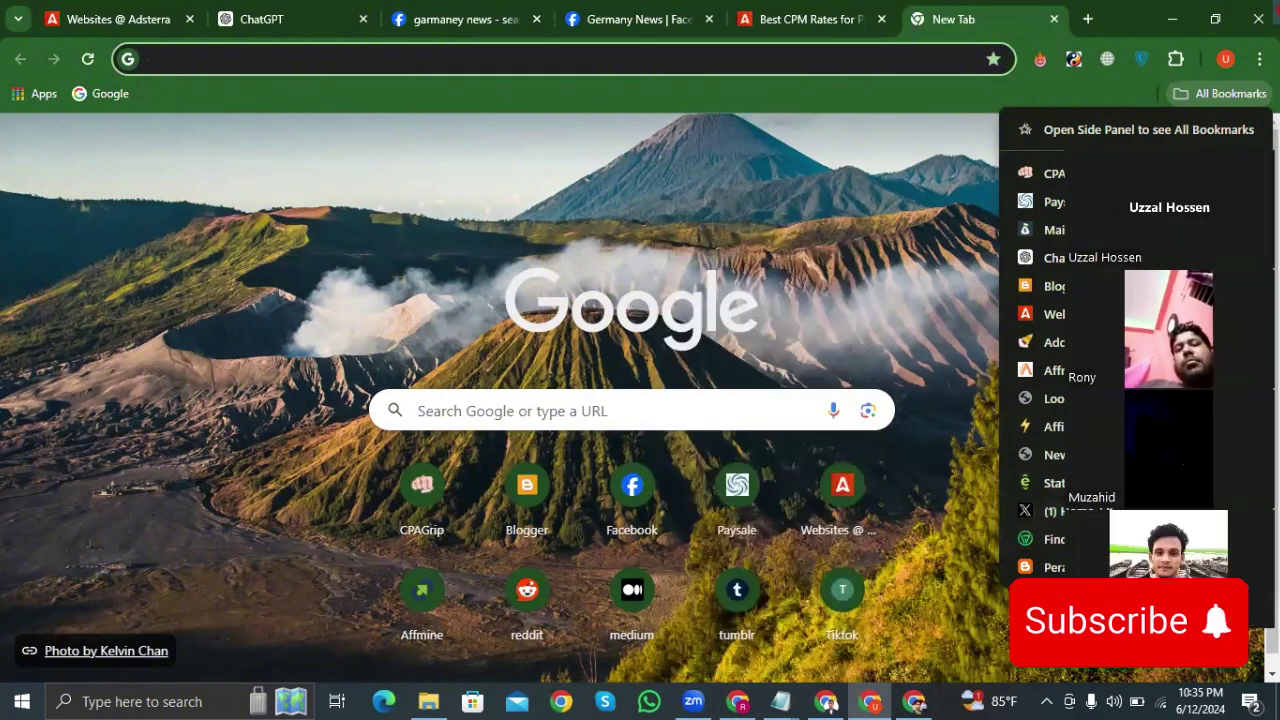
left_click(937, 362)
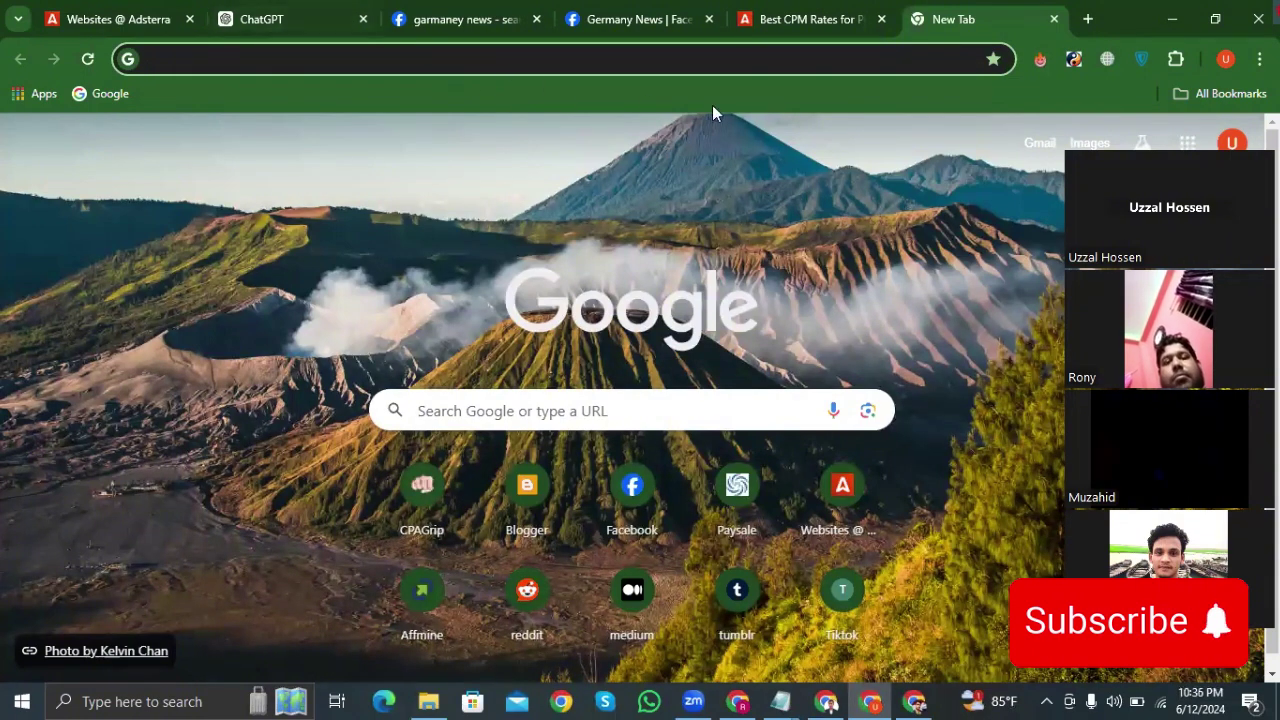
Review the Adsterra CPM article again, and look through the posts in the Germany News Facebook group
left_click(778, 16)
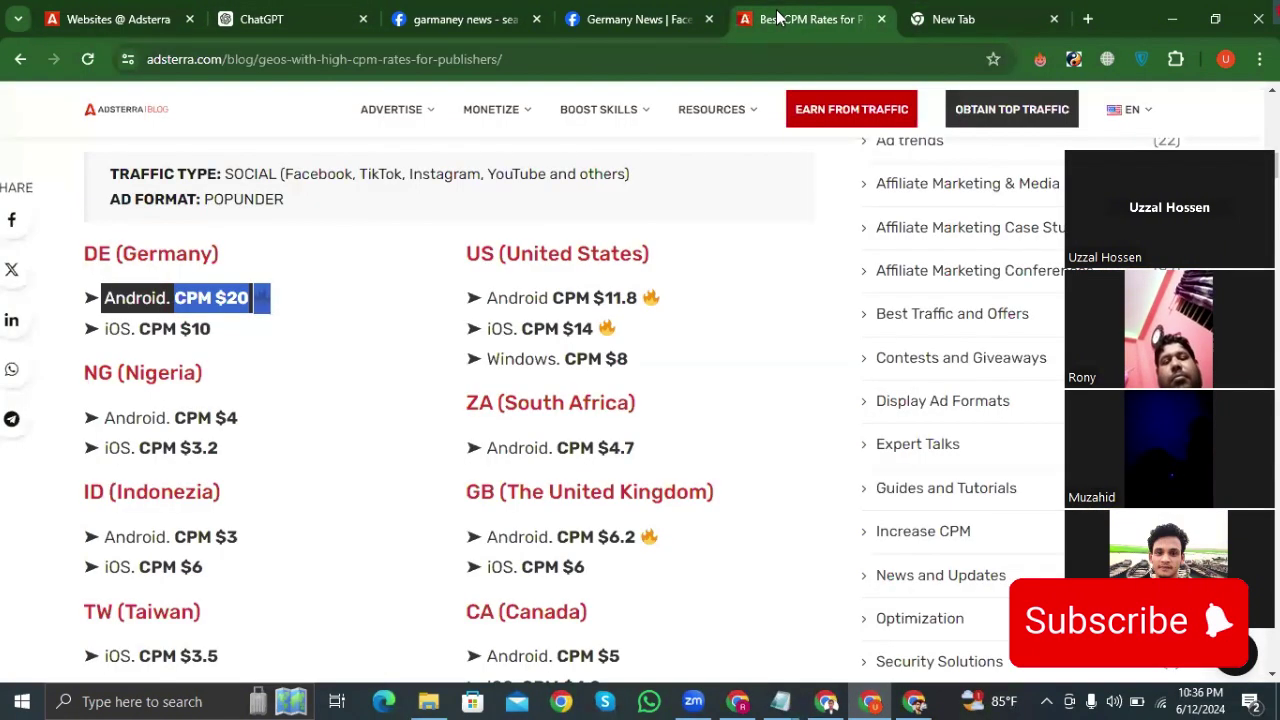
left_click(636, 20)
scroll(704, 262, "down", 5)
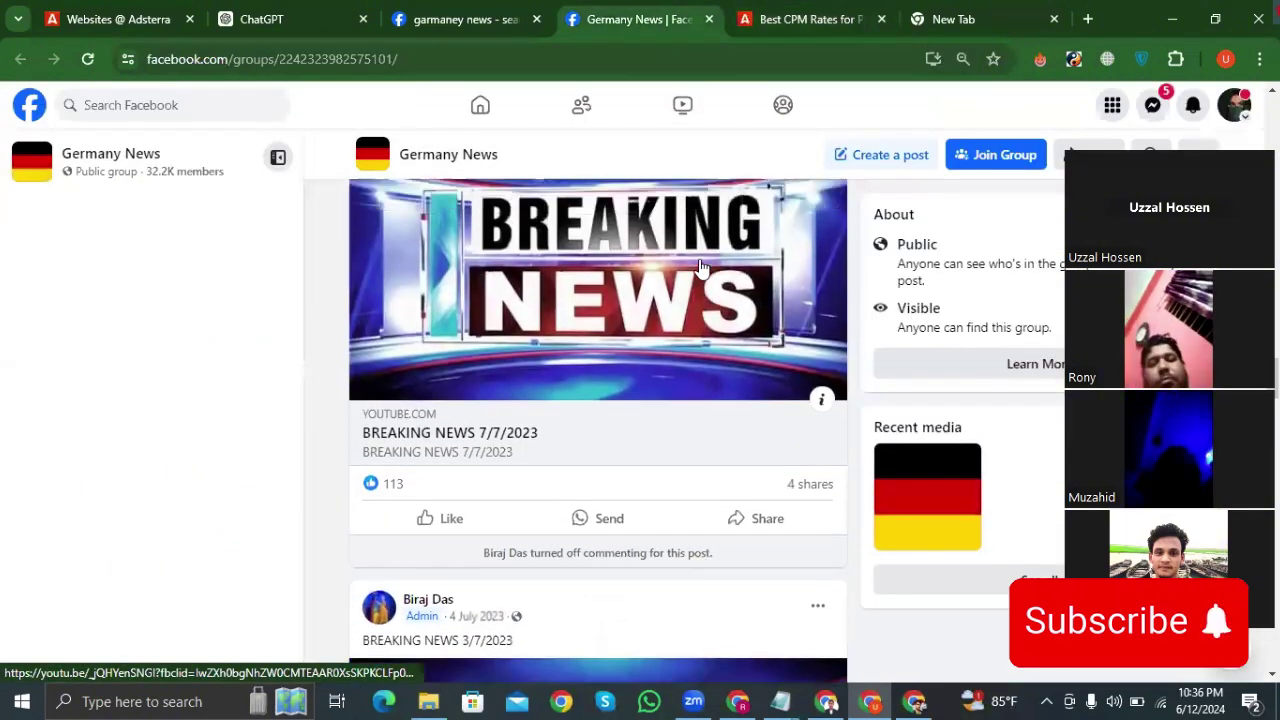
left_click(915, 701)
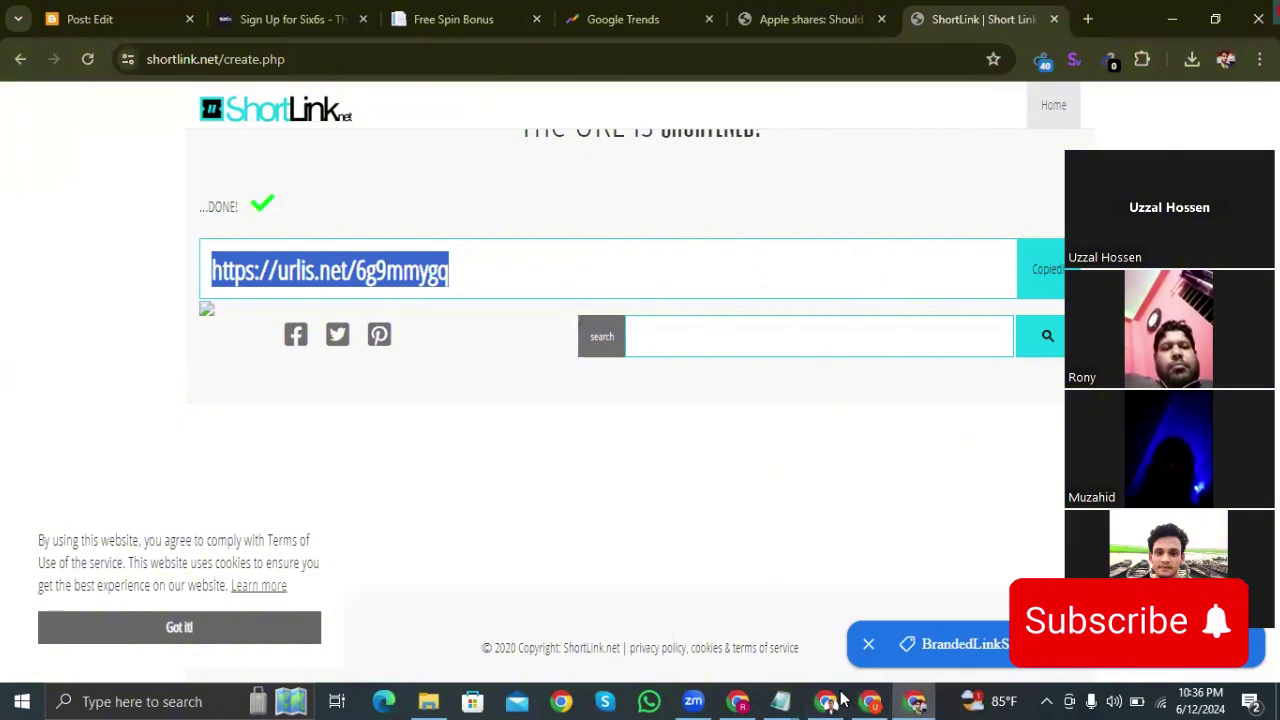
left_click(870, 701)
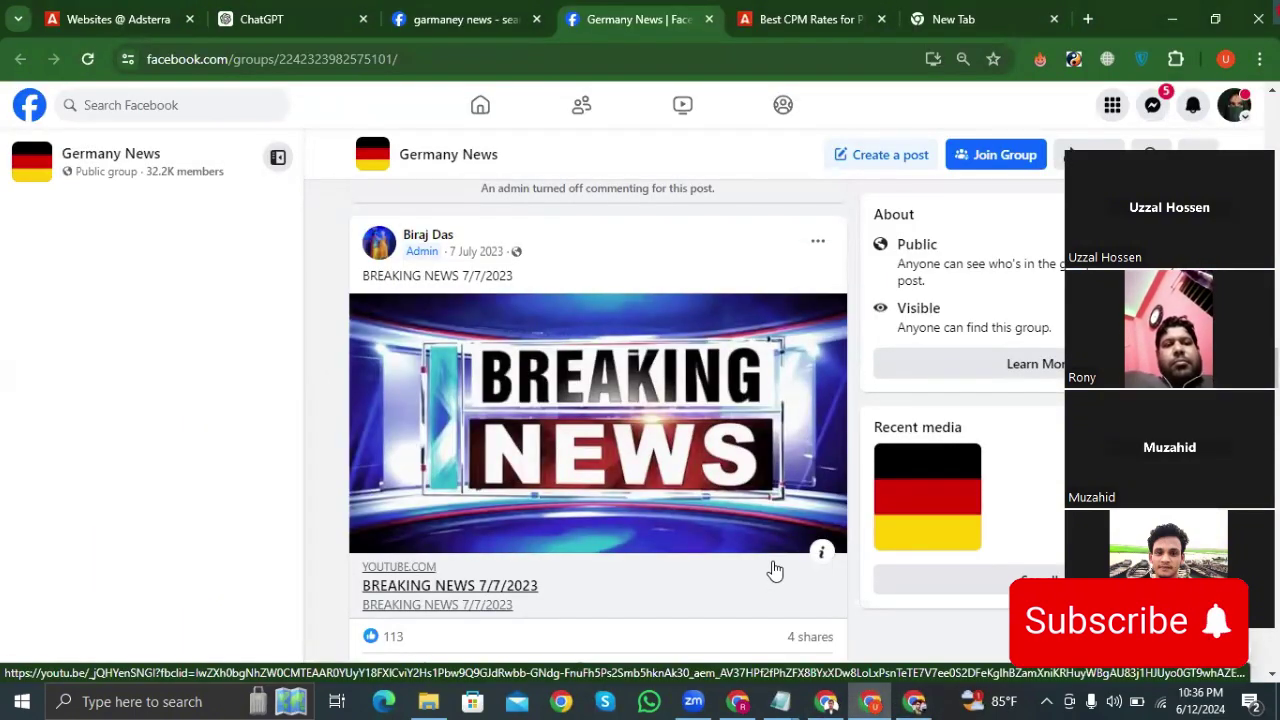
Switch to the browser window with the Blogger post, return to the posts list, and open the live blog in a new tab
left_click(918, 701)
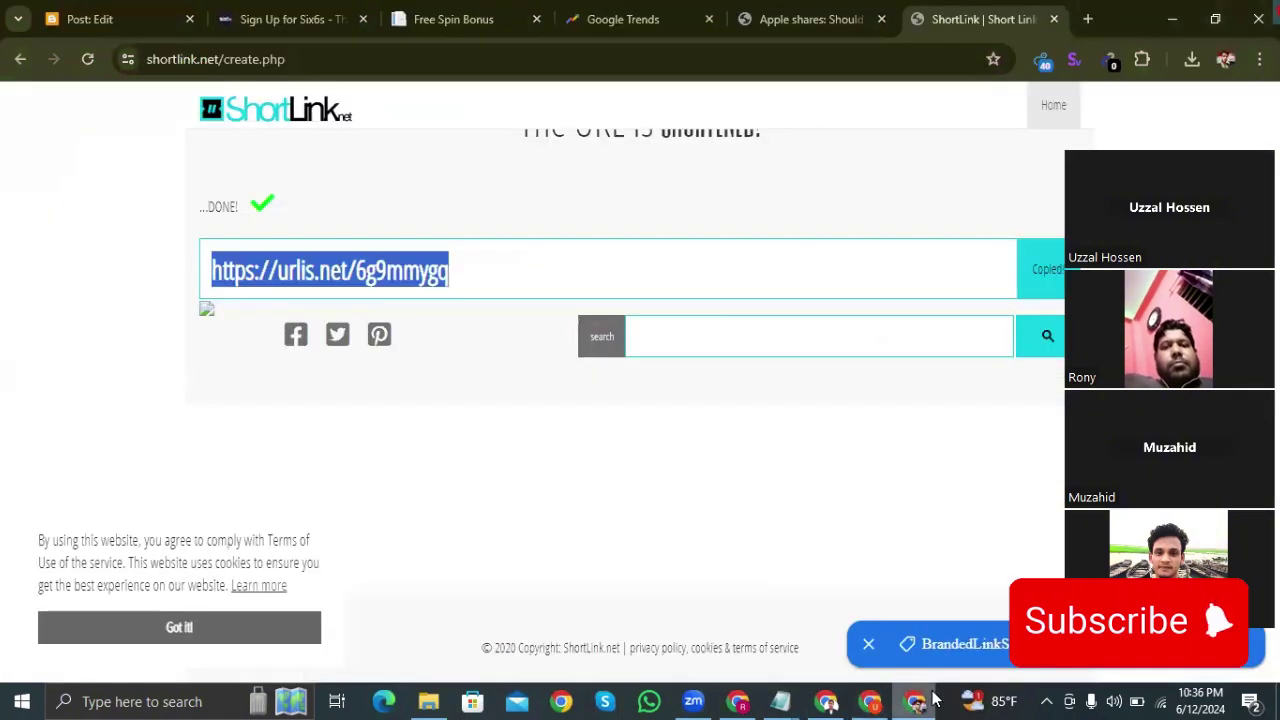
left_click(1118, 697)
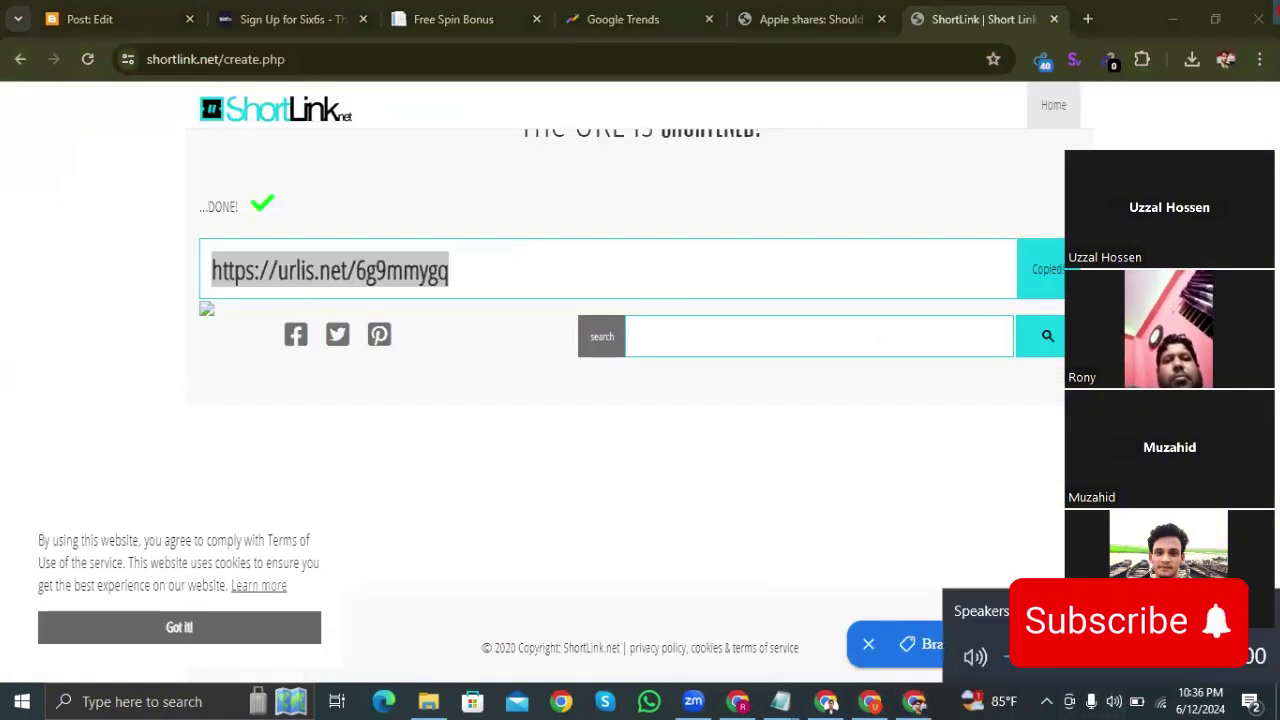
left_click(128, 17)
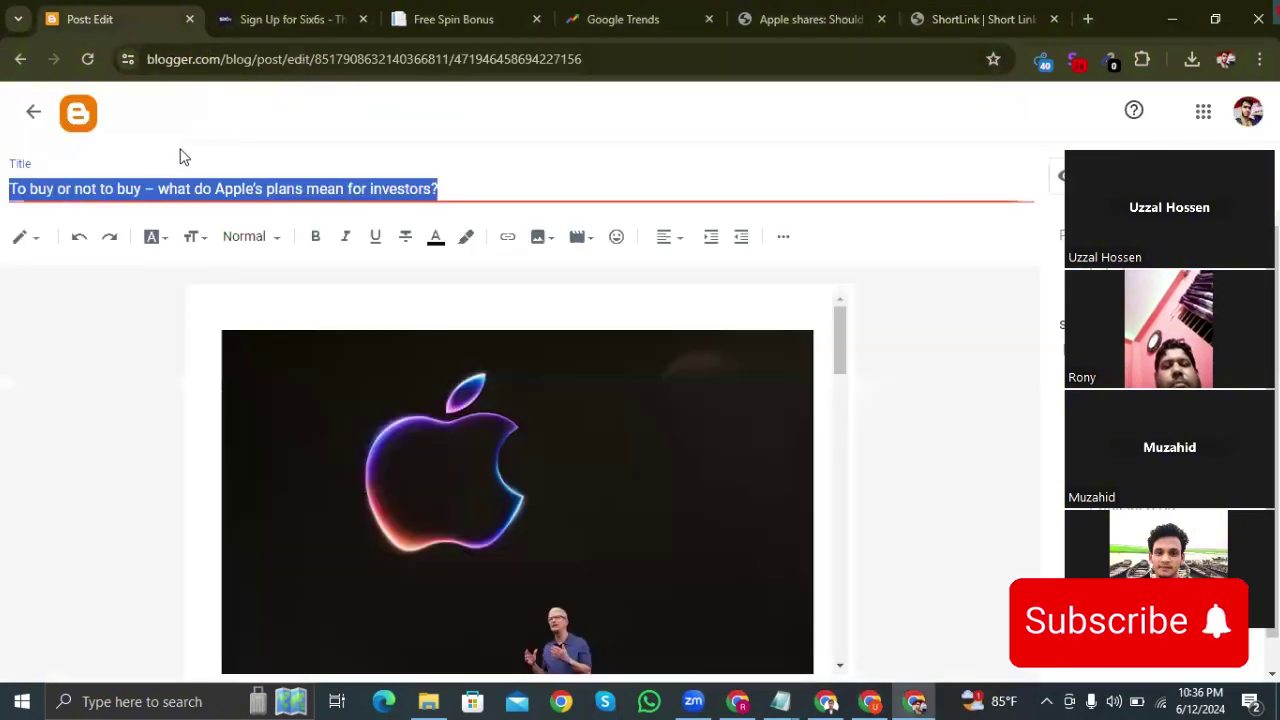
left_click(21, 64)
scroll(174, 523, "down", 3)
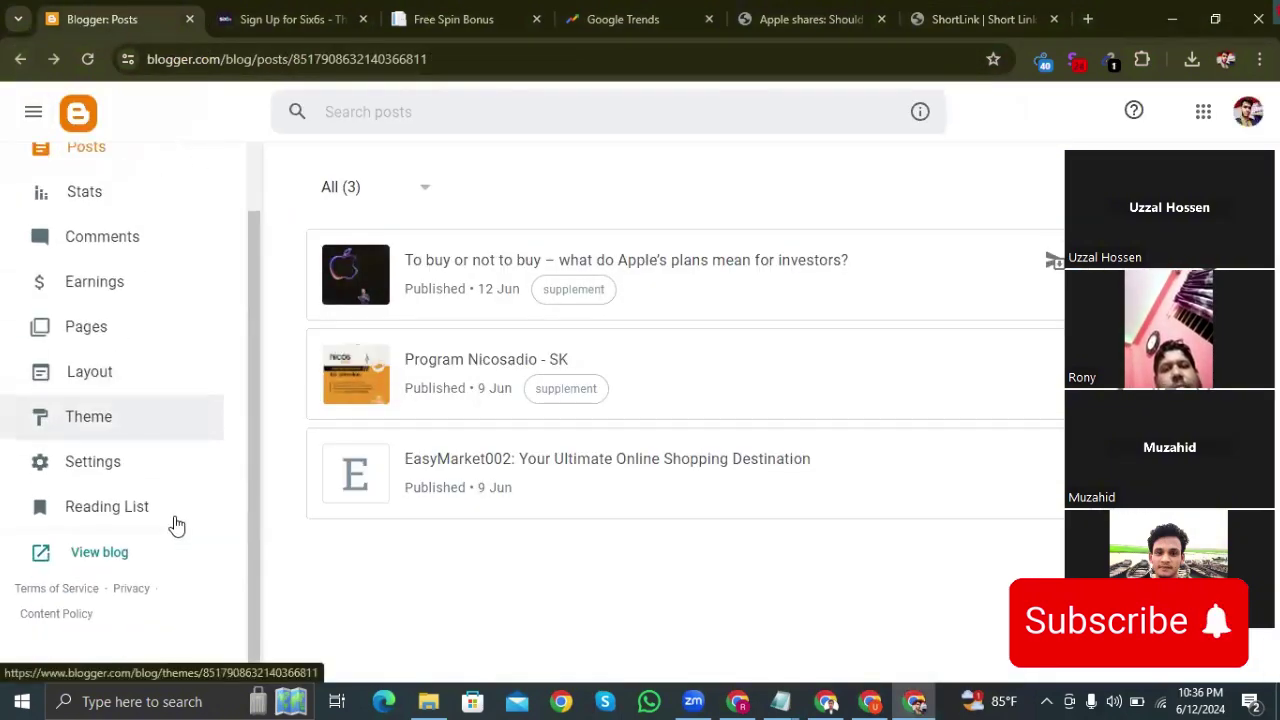
right_click(116, 558)
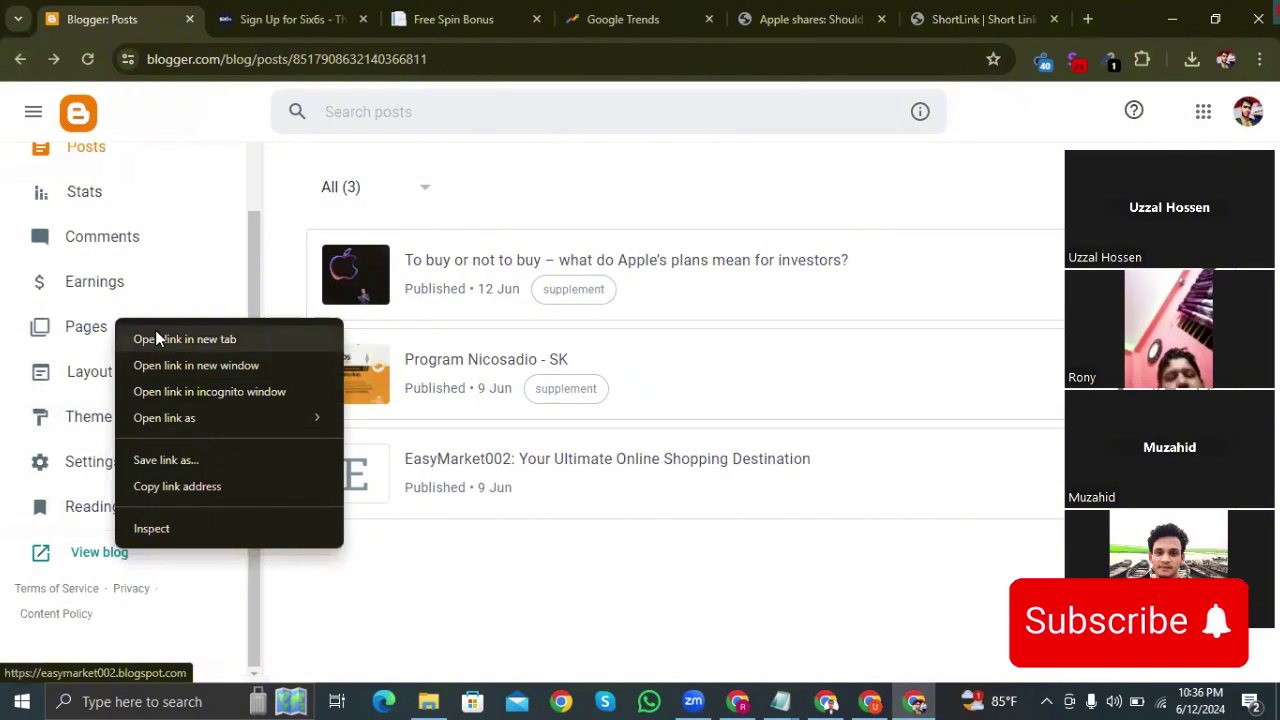
left_click(161, 343)
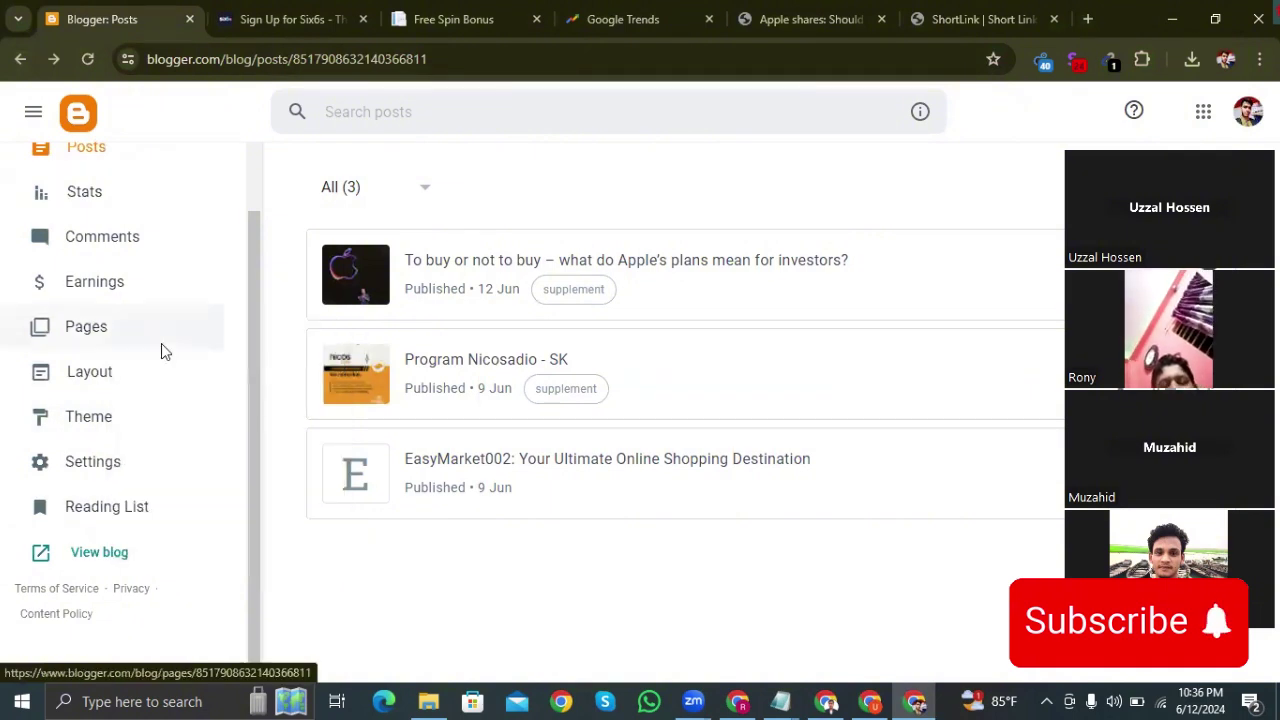
left_click(262, 19)
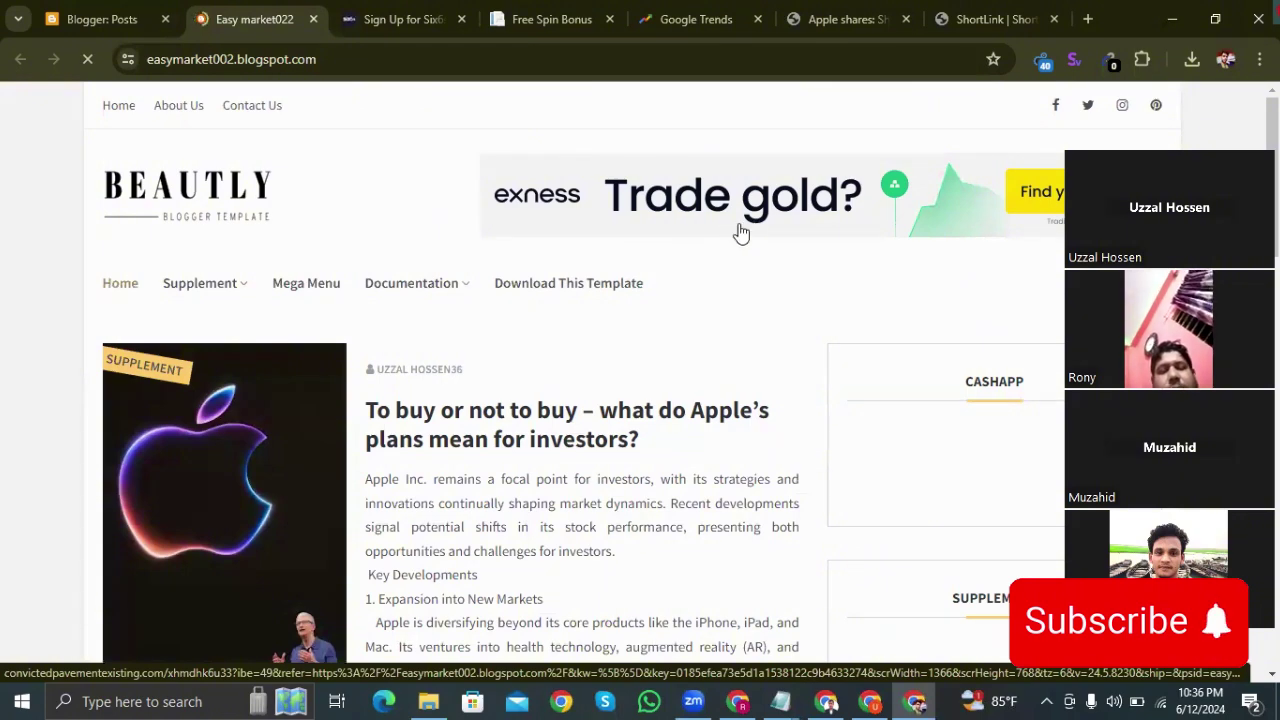
Examine the ad banners on the live blog from header to footer, and reload the page
scroll(740, 232, "down", 6)
scroll(740, 232, "down", 8)
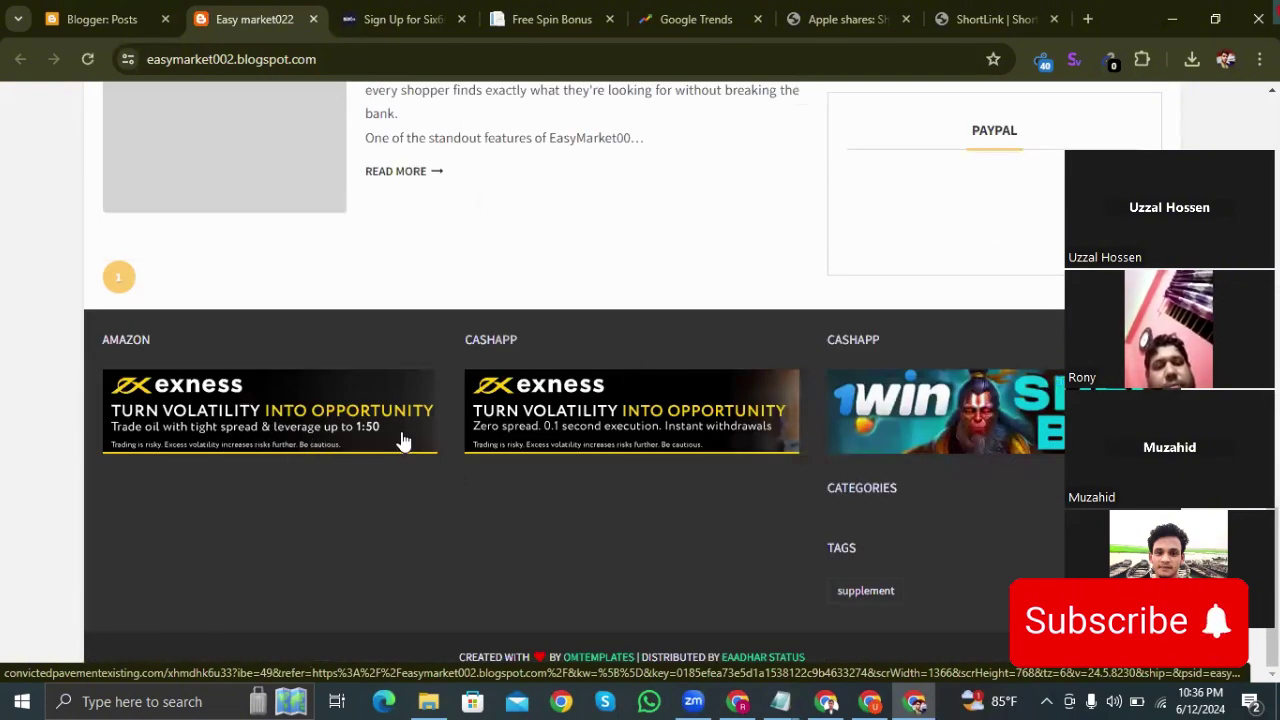
scroll(837, 400, "up", 15)
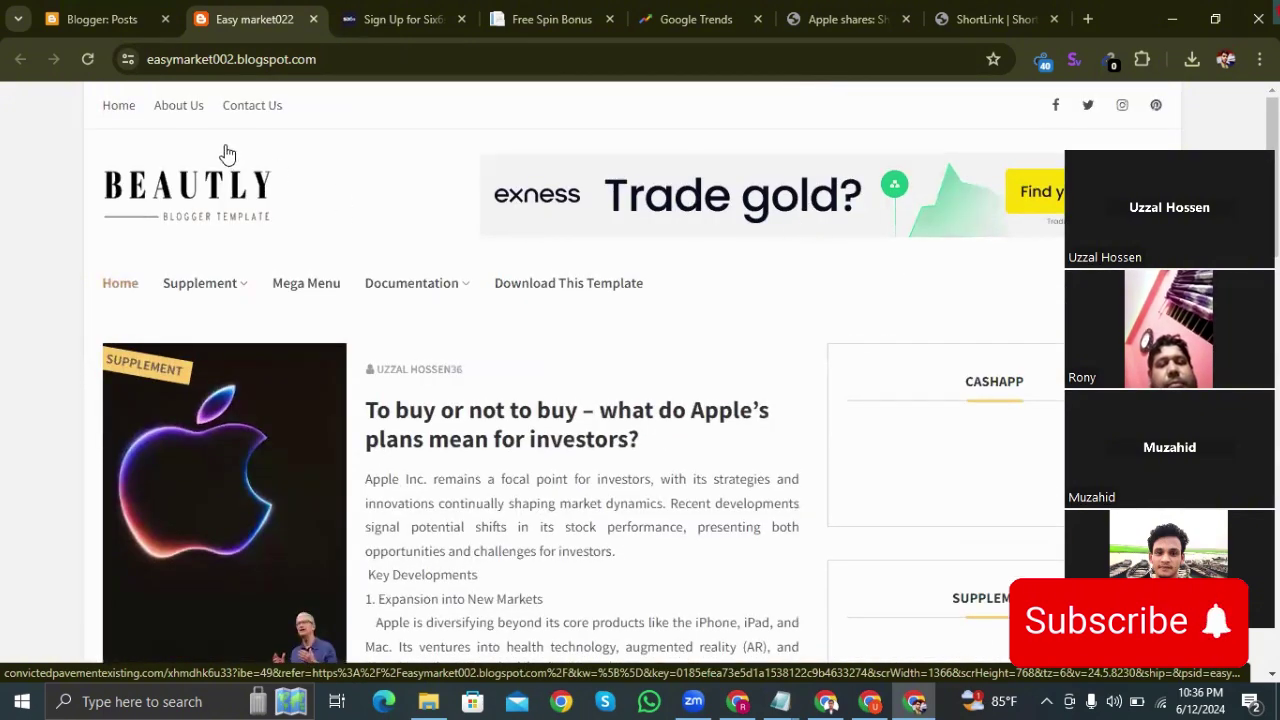
left_click(87, 59)
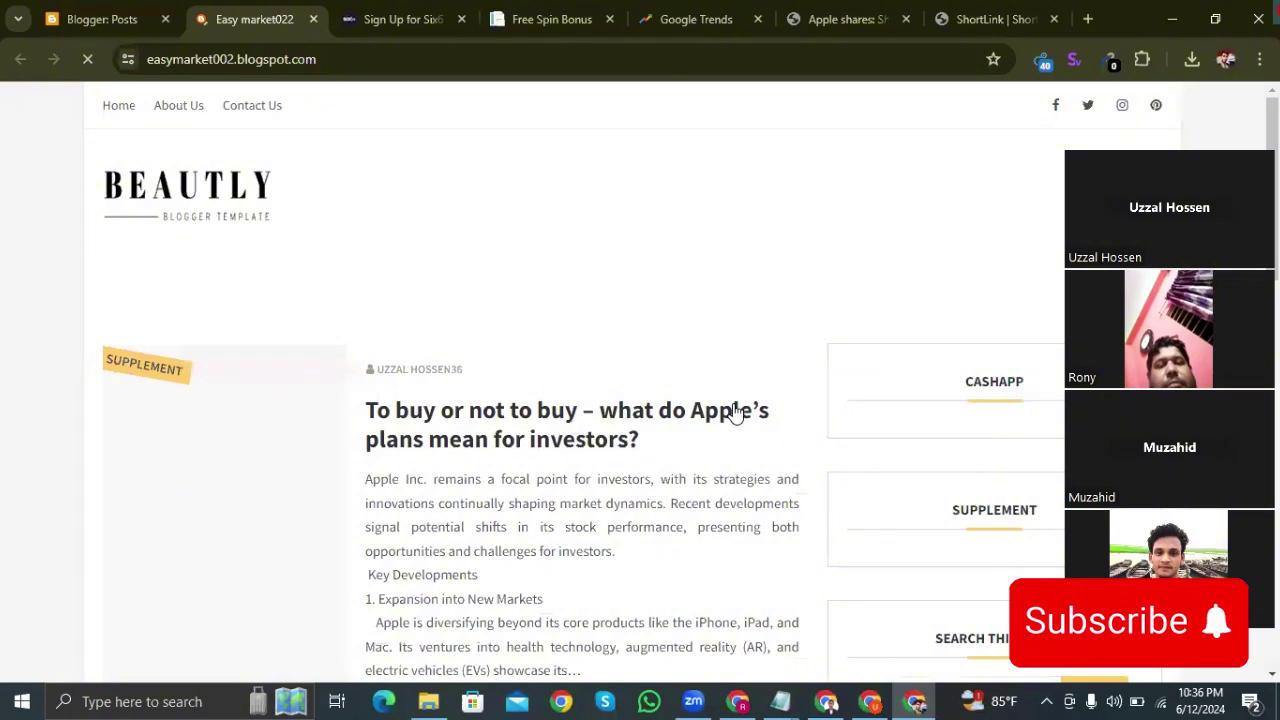
scroll(536, 353, "down", 5)
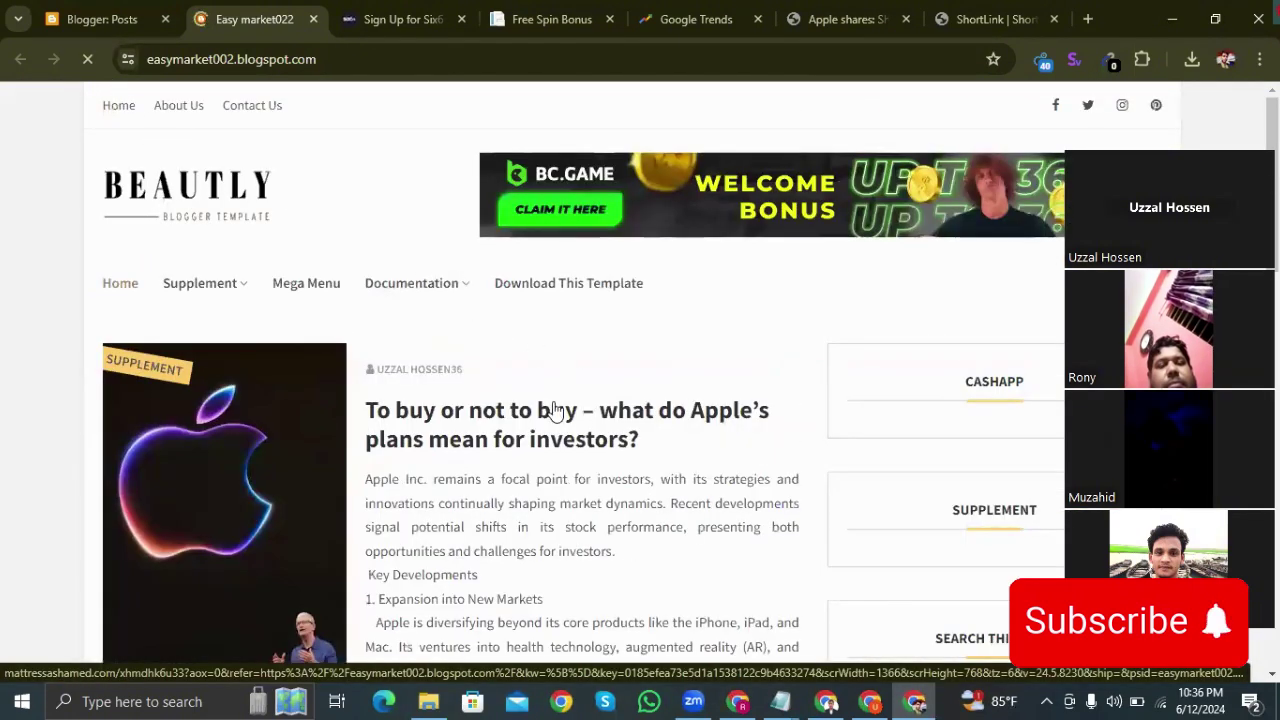
Try the blog's Supplement link, close the Babu88 ad tab, and reload the home page
left_click(234, 289)
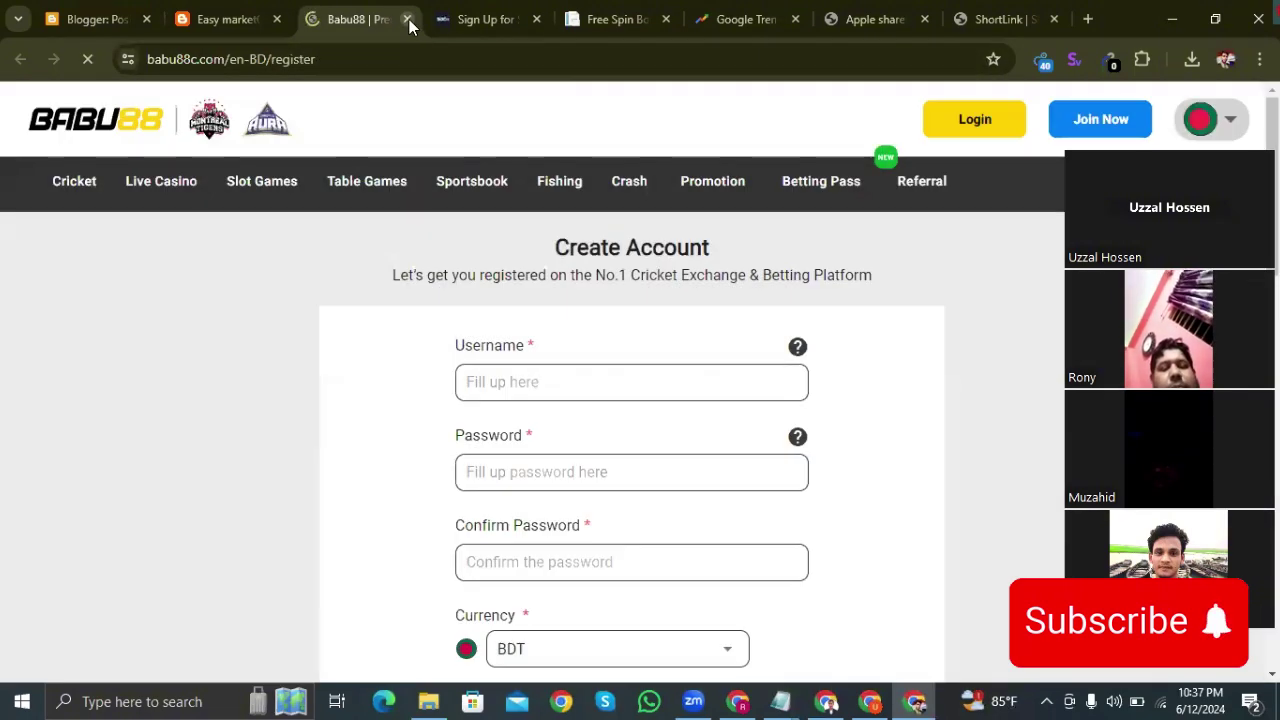
left_click(407, 20)
left_click(87, 59)
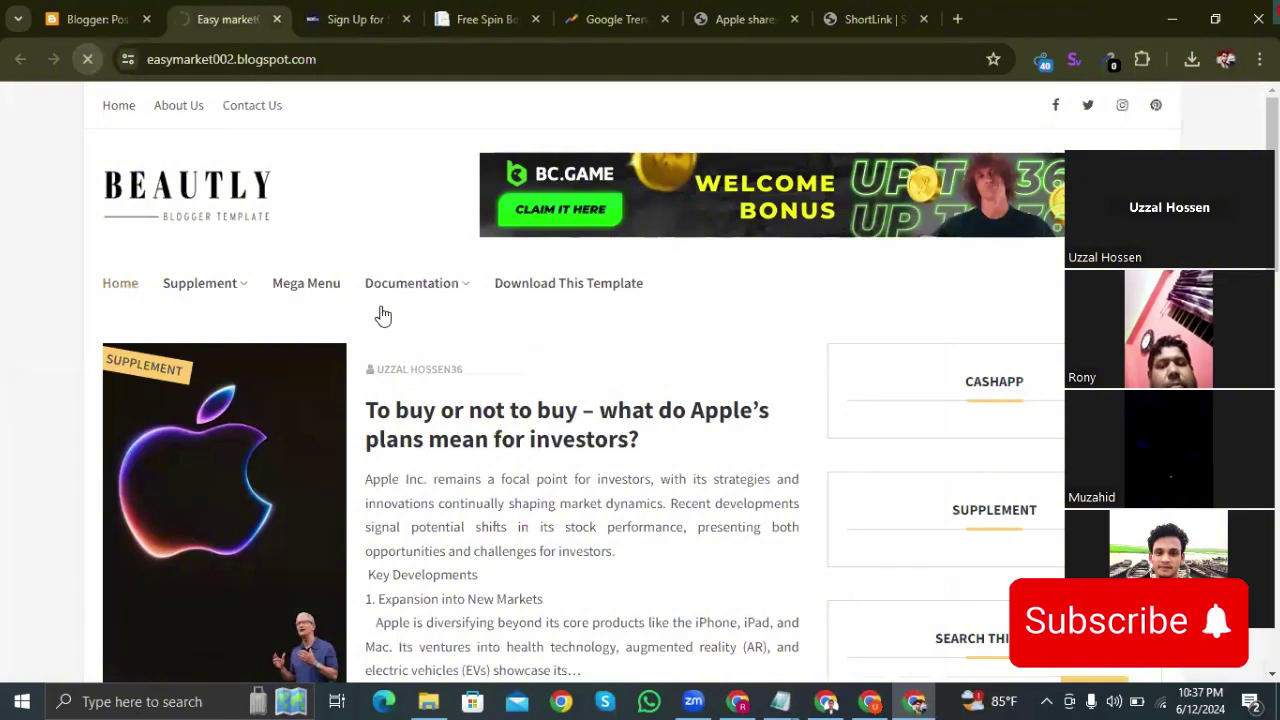
Check the reloaded home page's header banner and the Amazon and Cashapp footer ads
mouse_move(382, 300)
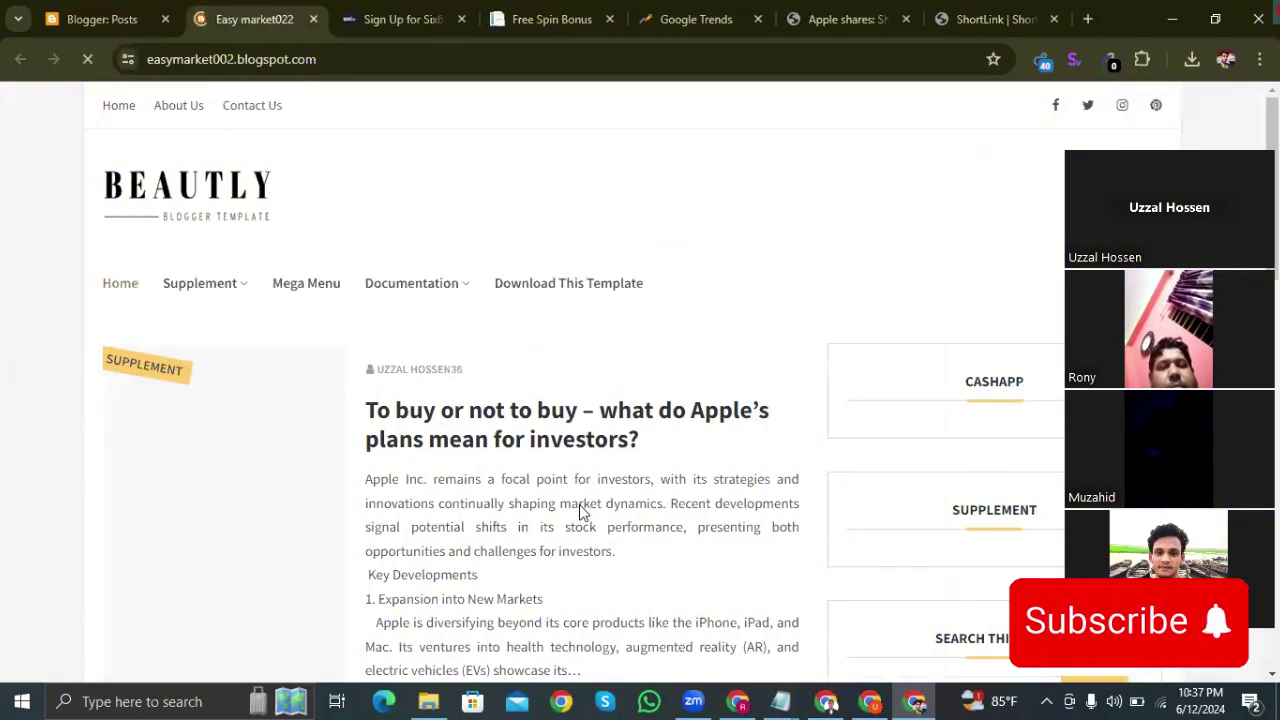
scroll(583, 511, "down", 8)
scroll(583, 511, "down", 6)
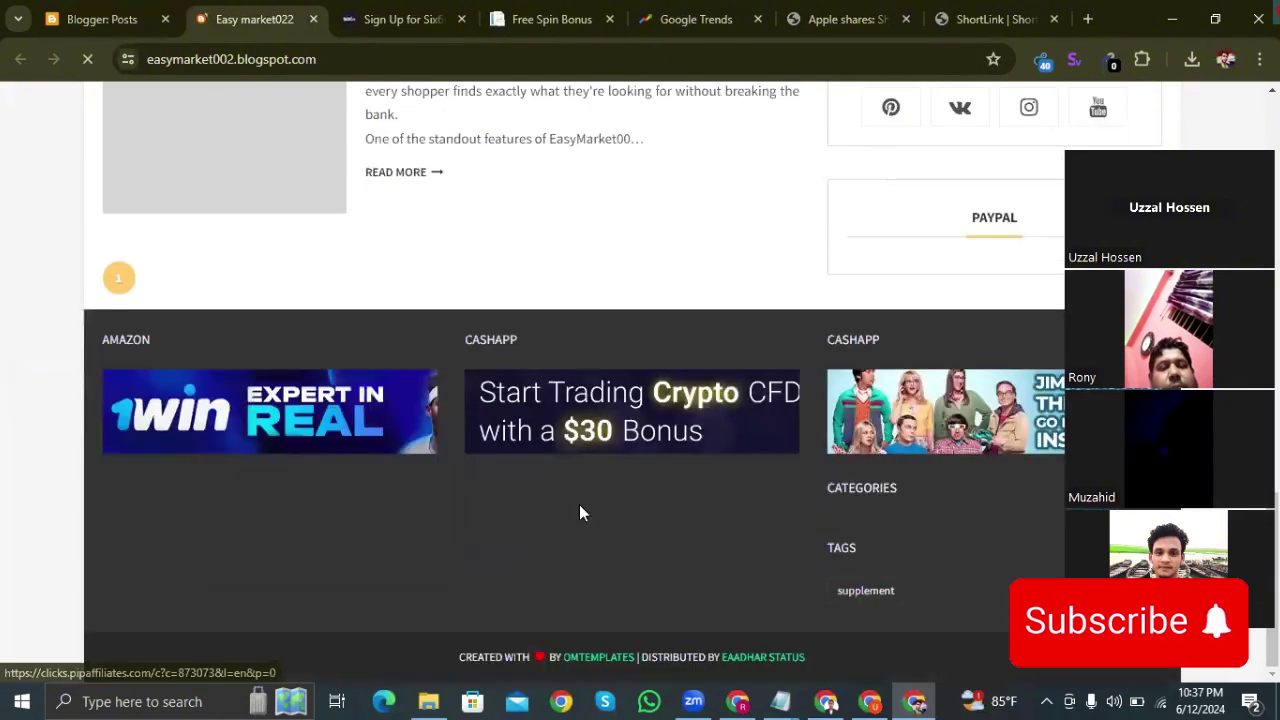
scroll(579, 512, "up", 15)
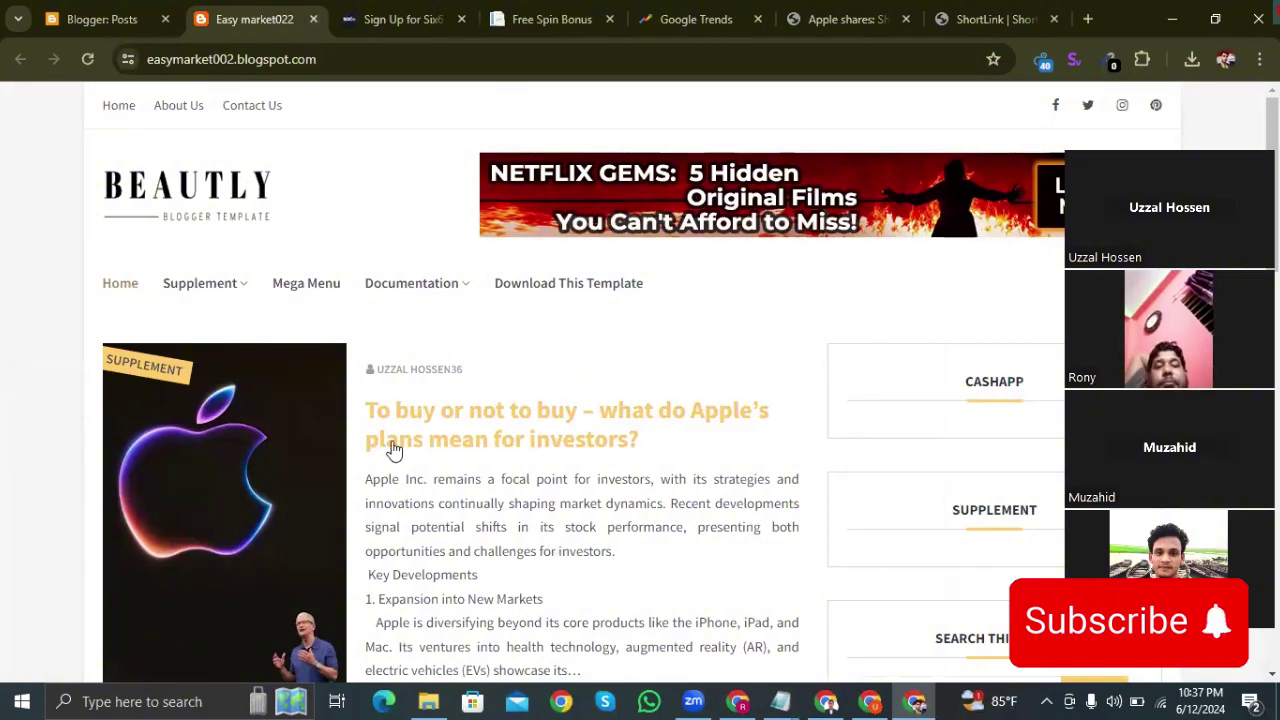
Open the article "To buy or not to buy – what do Apple's plans mean for investors?" on the live blog and view its beginning
scroll(491, 378, "down", 1)
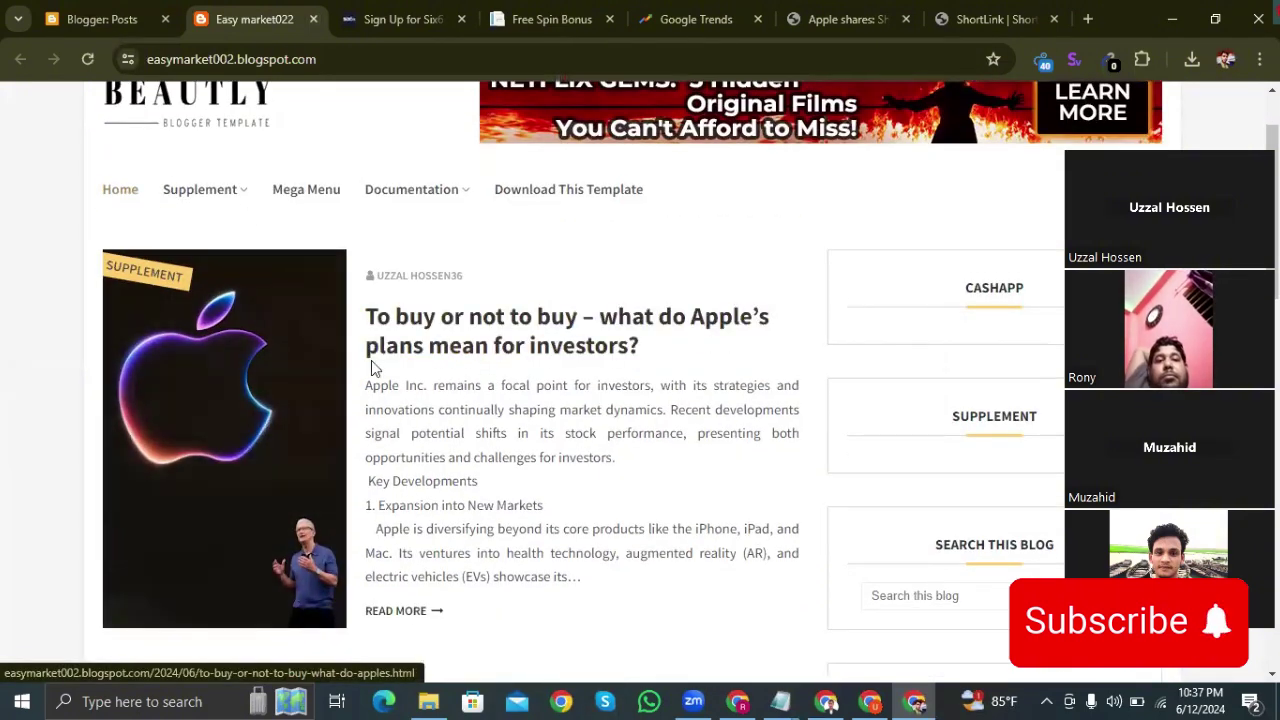
left_click(481, 339)
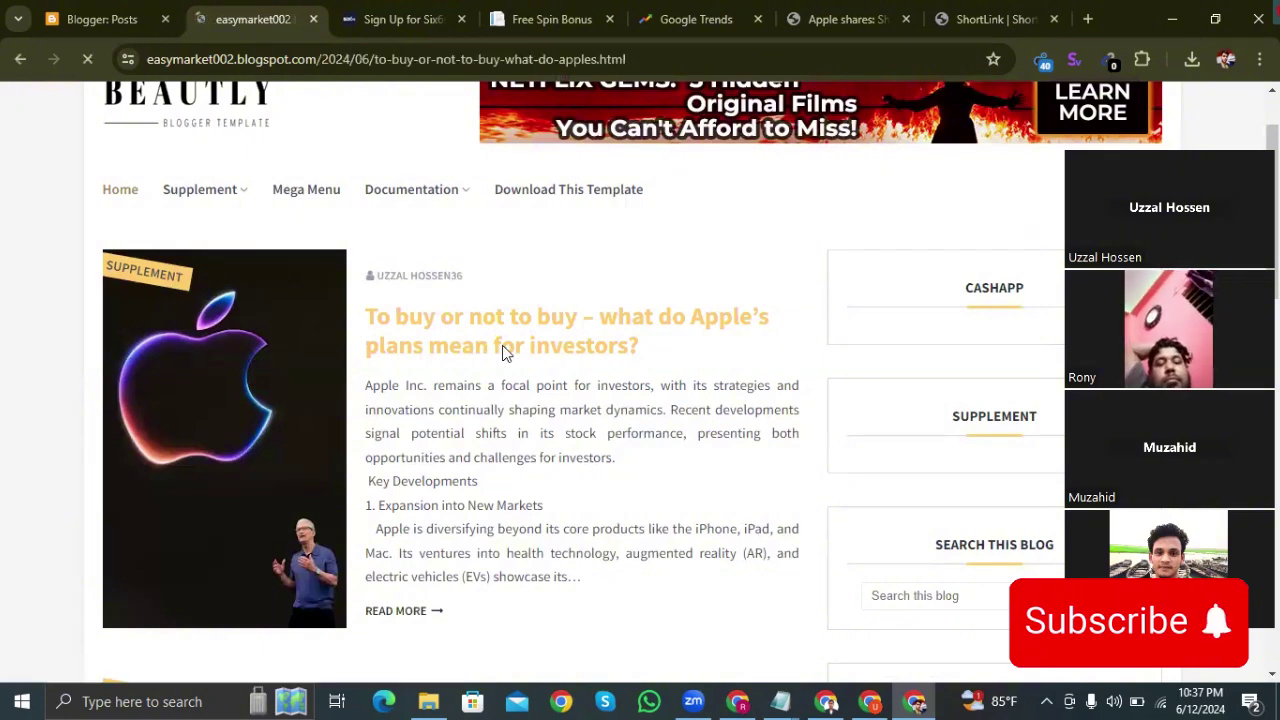
scroll(511, 377, "down", 3)
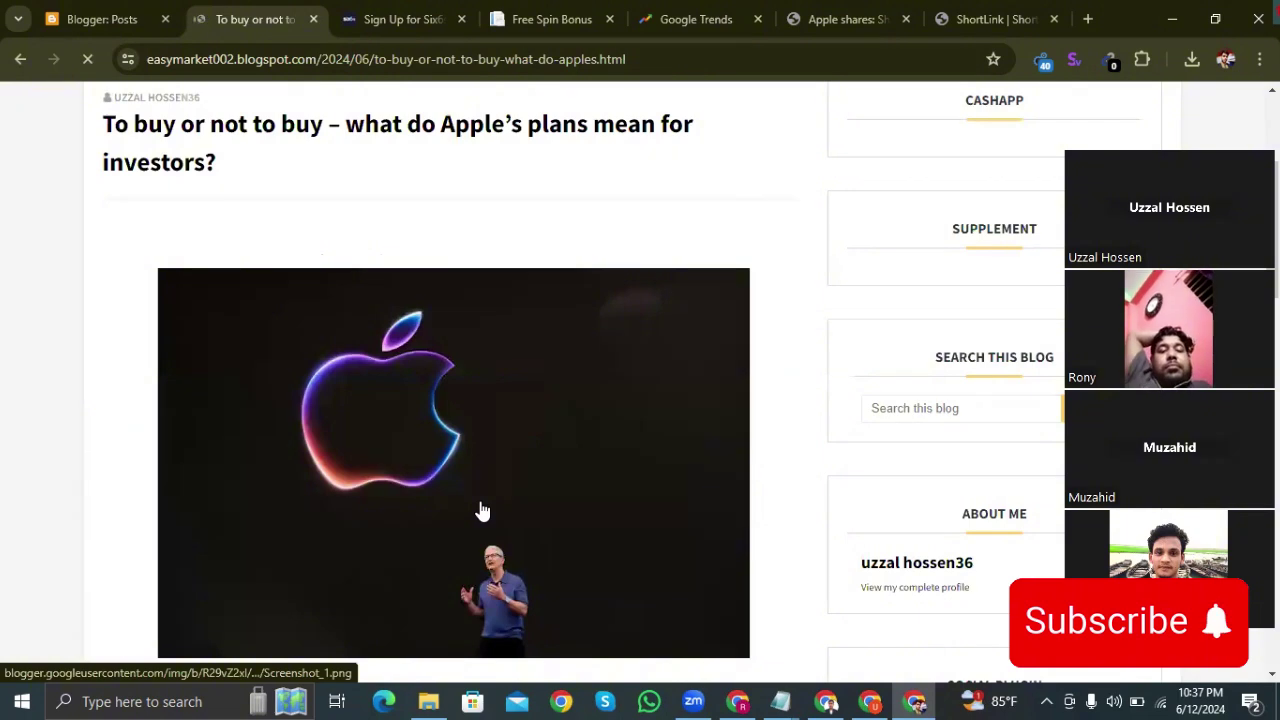
scroll(482, 511, "up", 1)
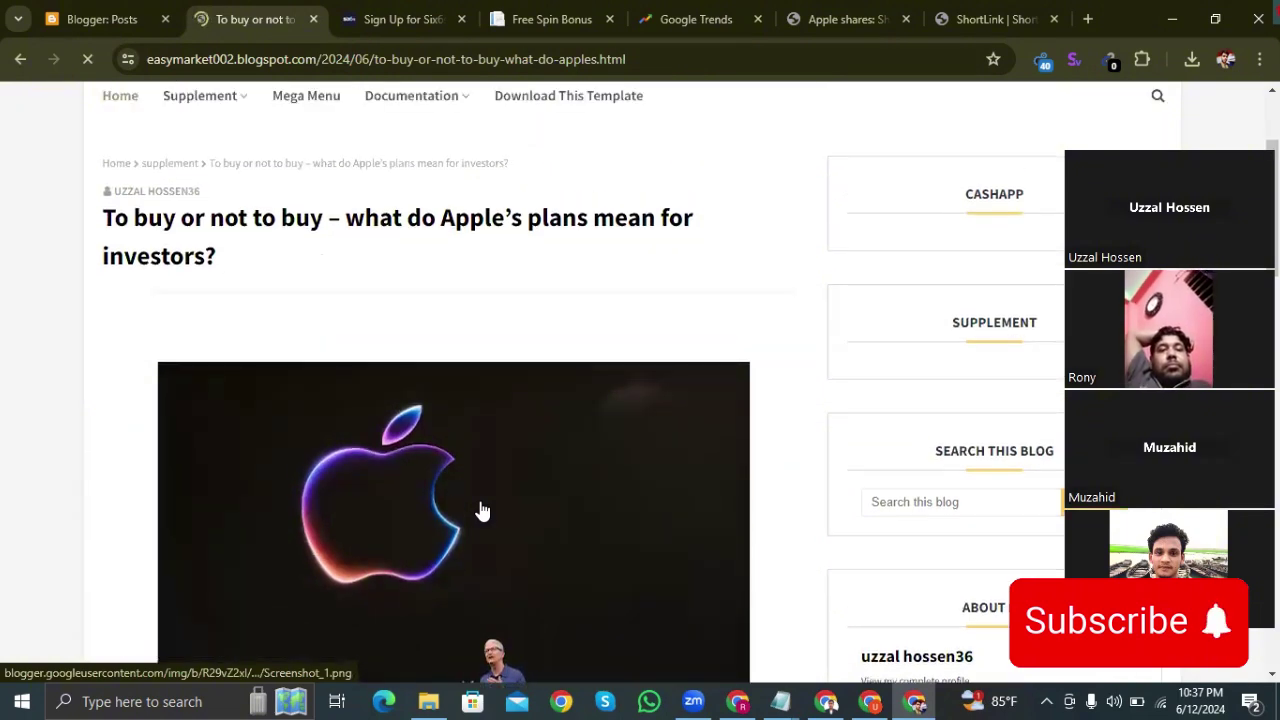
Return to the Blogger posts list and open the Apple investor post for editing
left_click(110, 19)
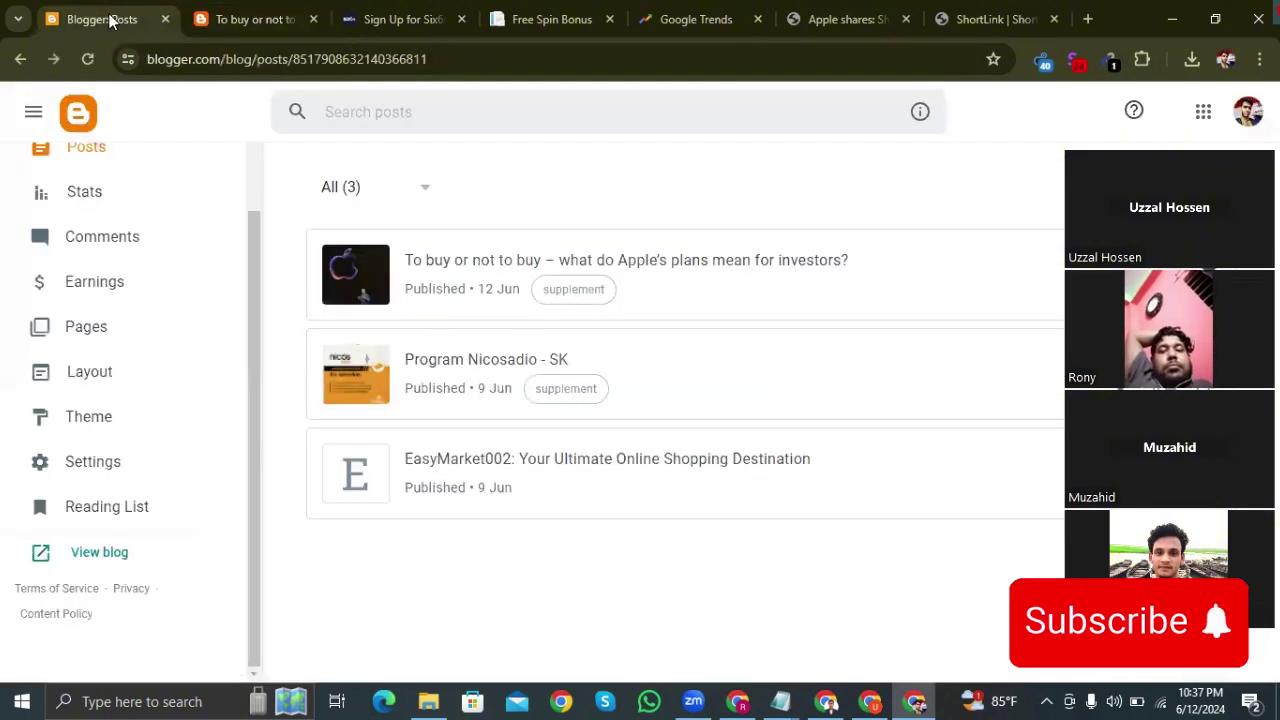
left_click(365, 287)
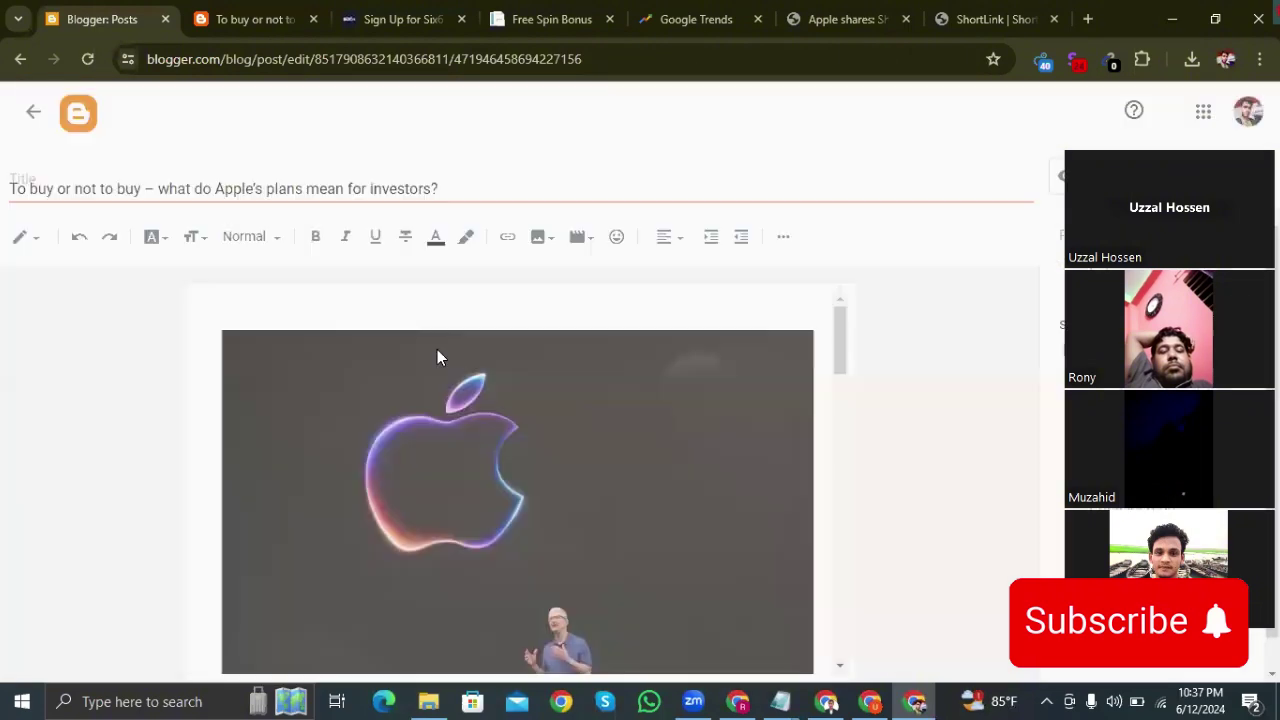
scroll(462, 412, "down", 1)
scroll(462, 412, "up", 1)
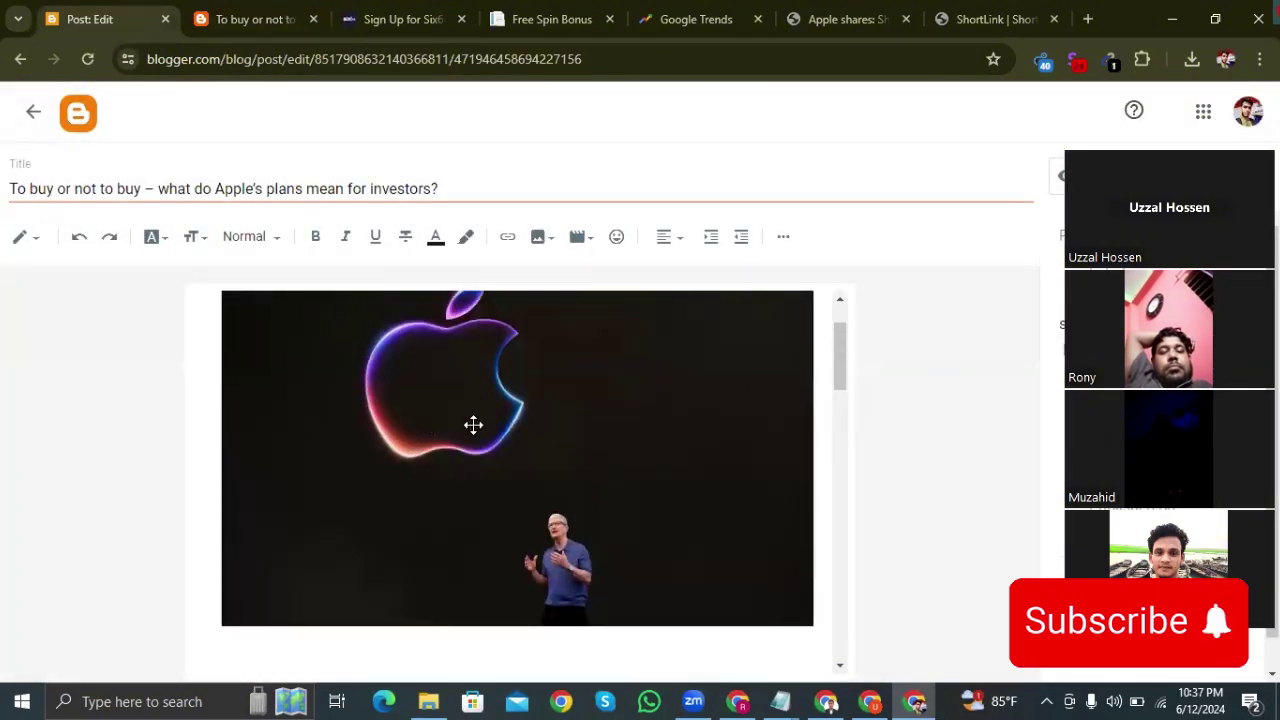
Review the Apple post's body text from Expansion into New Markets through Financial Health and Shareholder Returns, highlighting the start of the Services Revenue Growth paragraph
scroll(473, 425, "down", 4)
scroll(506, 531, "down", 1)
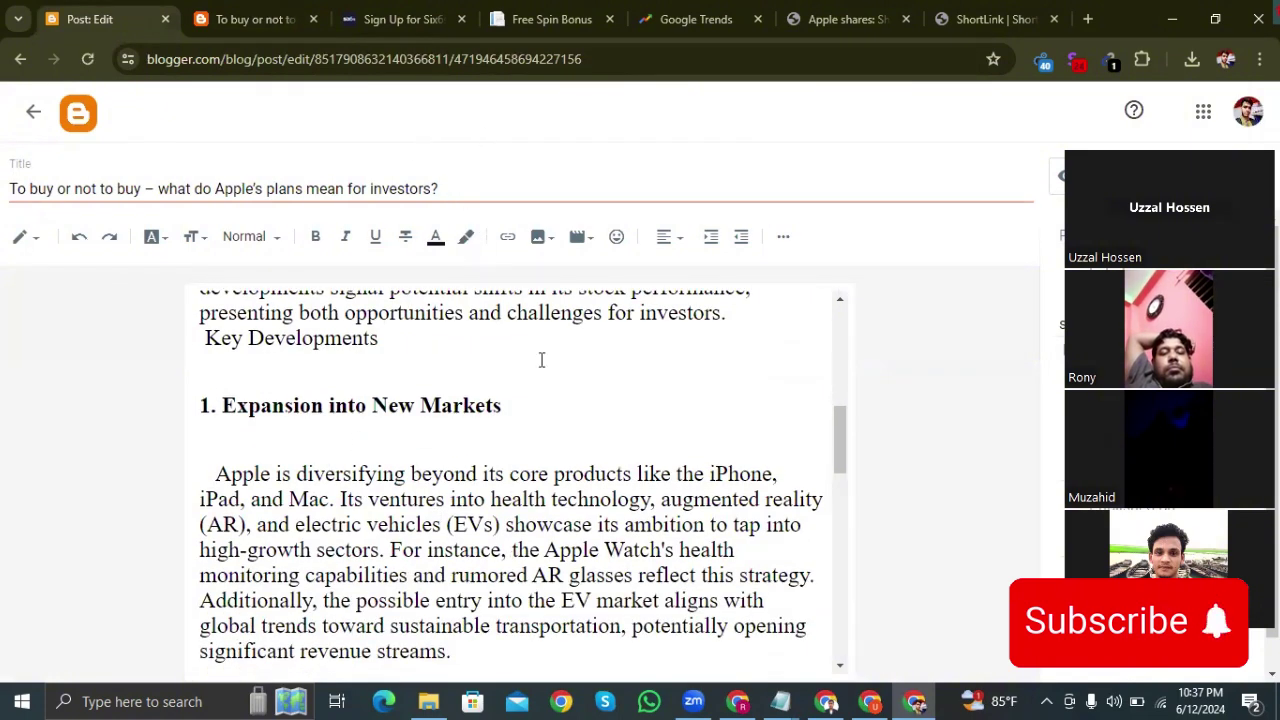
scroll(397, 382, "down", 4)
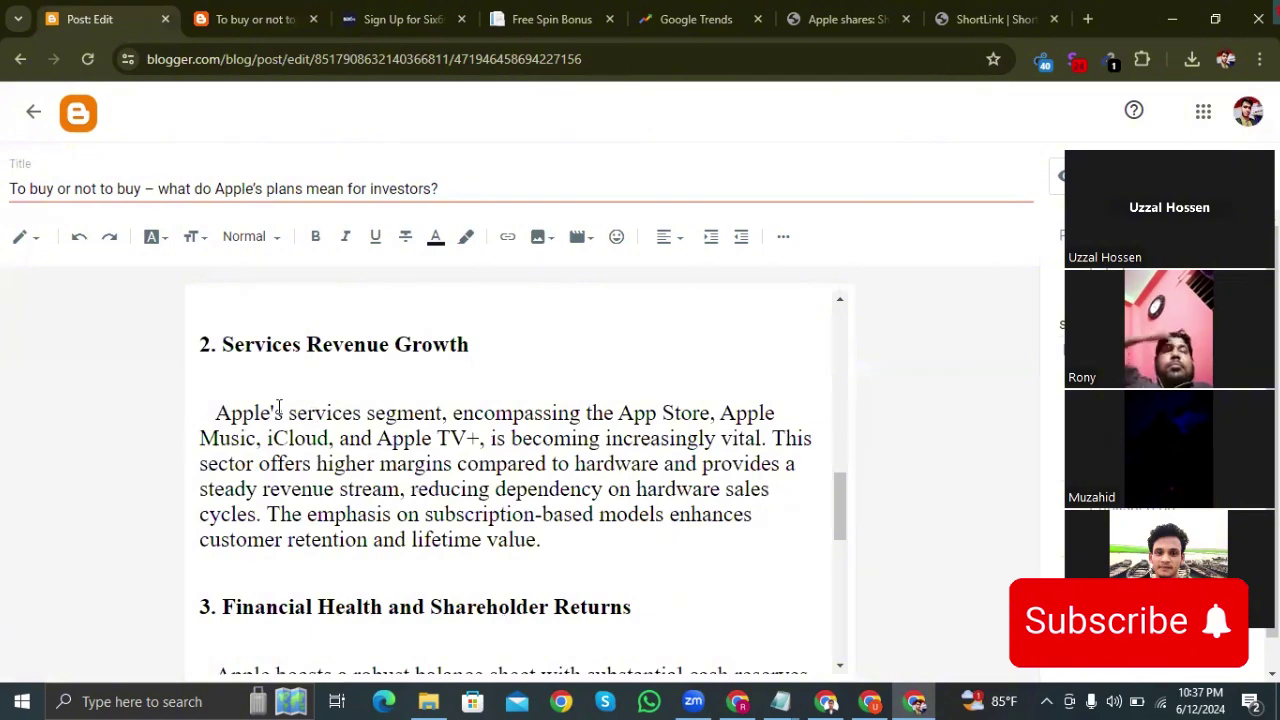
left_click_drag(356, 416, 200, 413)
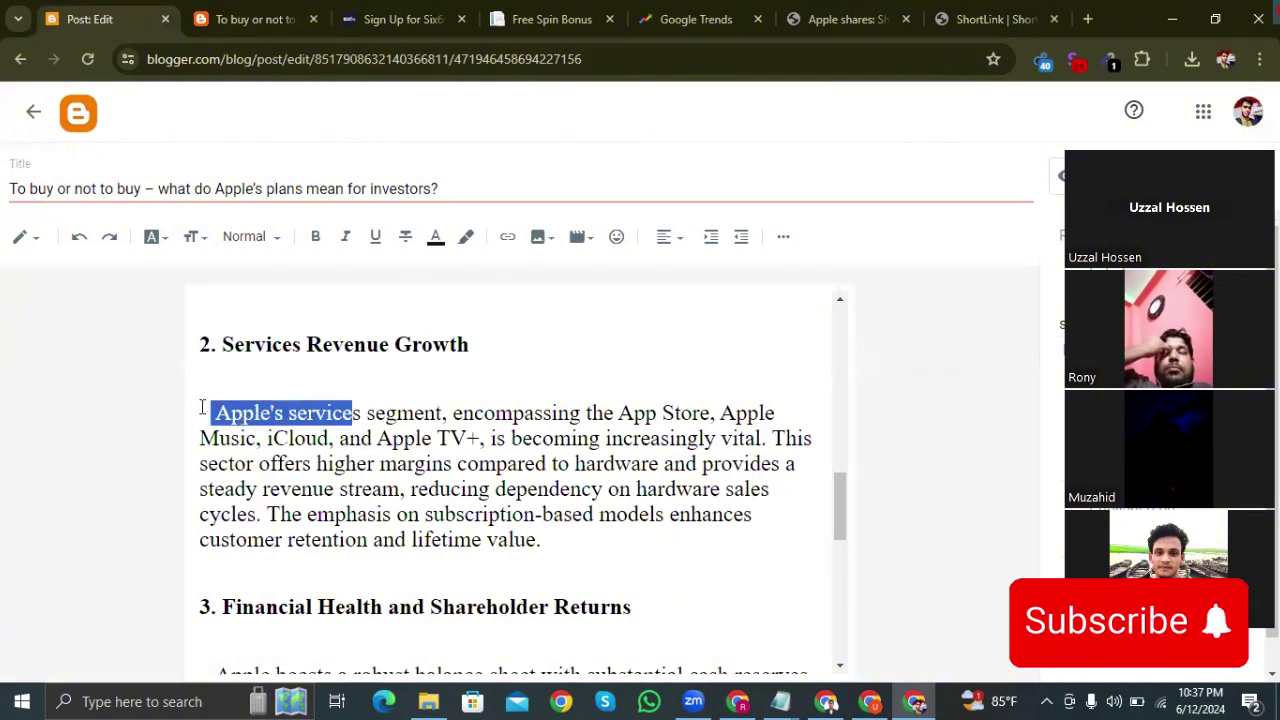
scroll(383, 468, "down", 3)
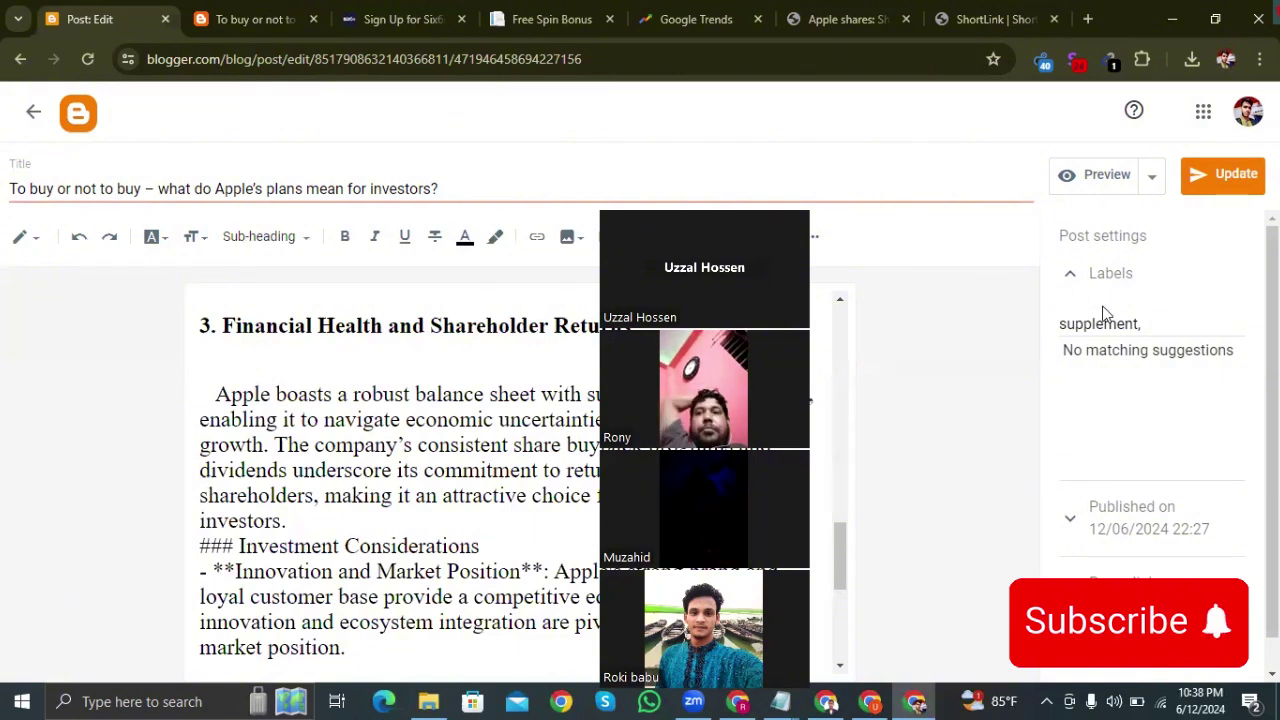
Set the Apple post's publication date to Automatic and expand its reader comment options
scroll(1133, 393, "down", 1)
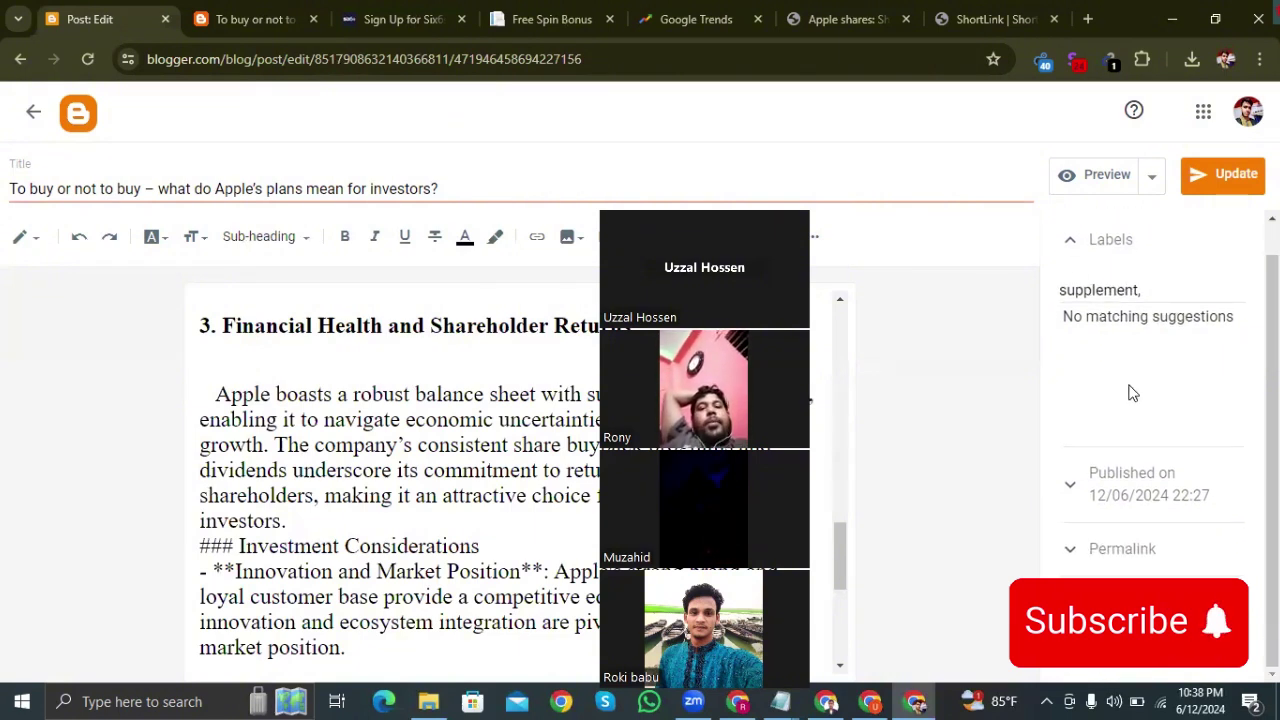
left_click(1100, 484)
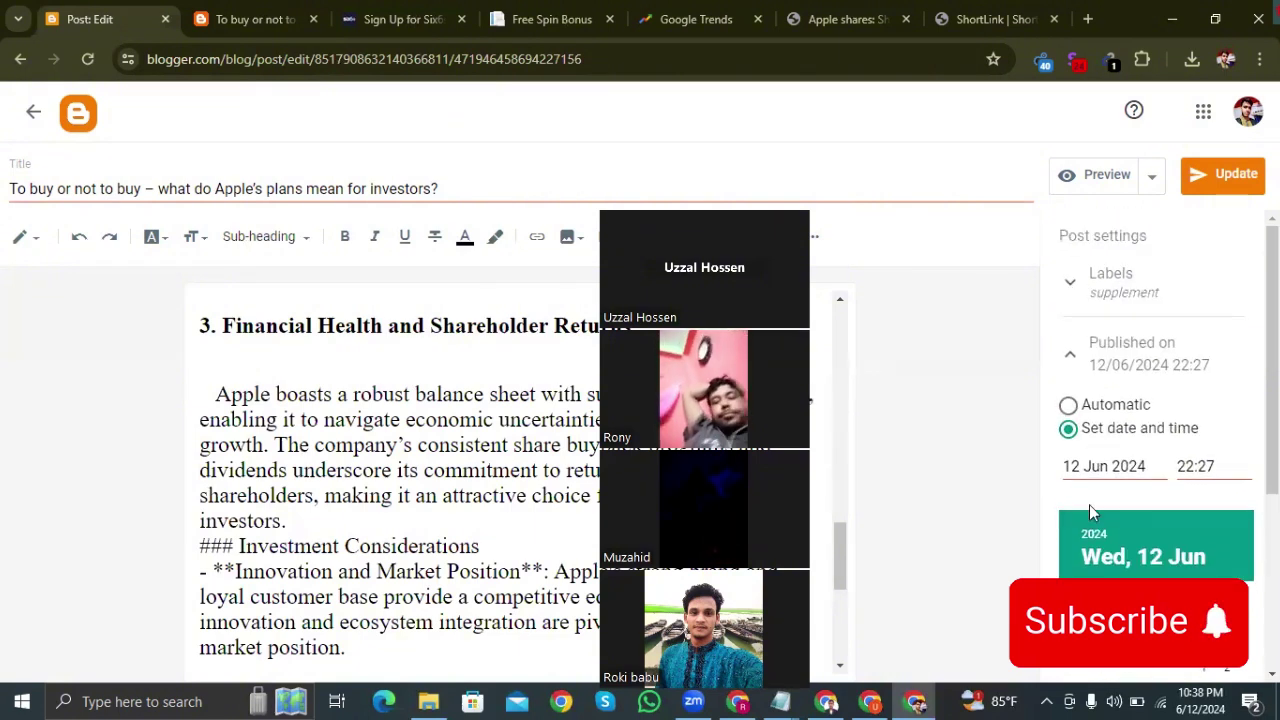
left_click(1069, 406)
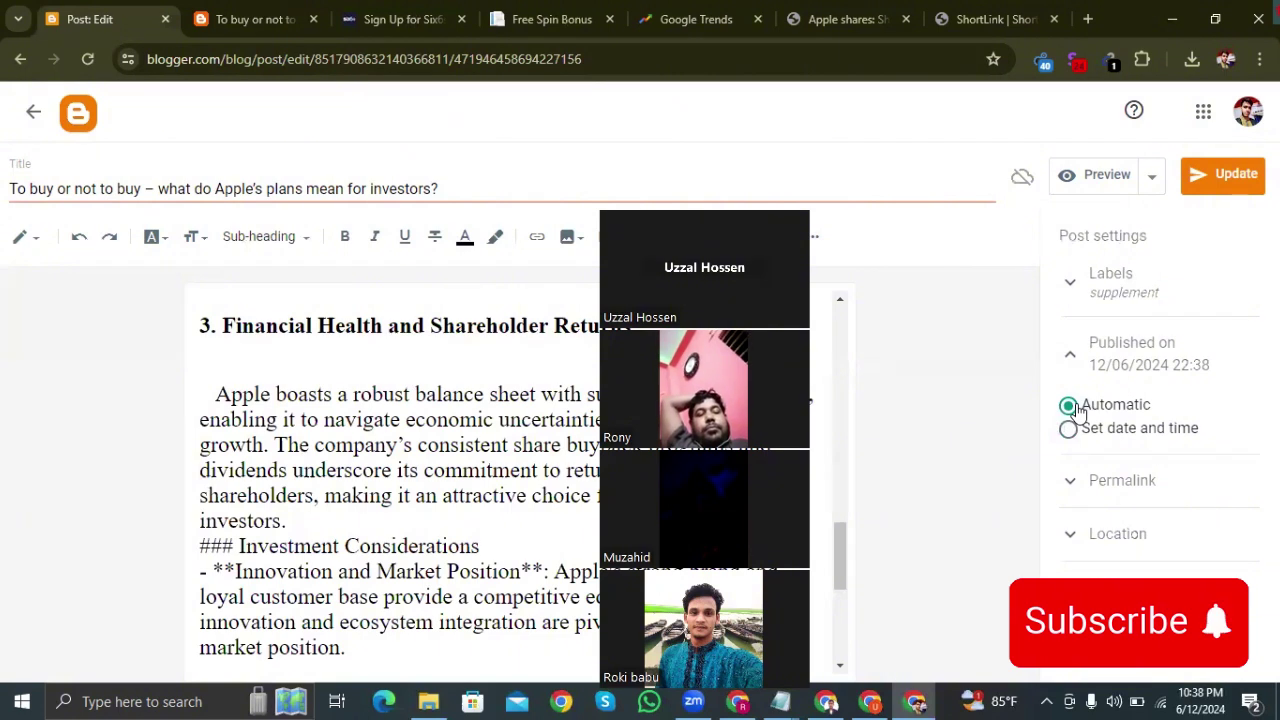
left_click(1130, 353)
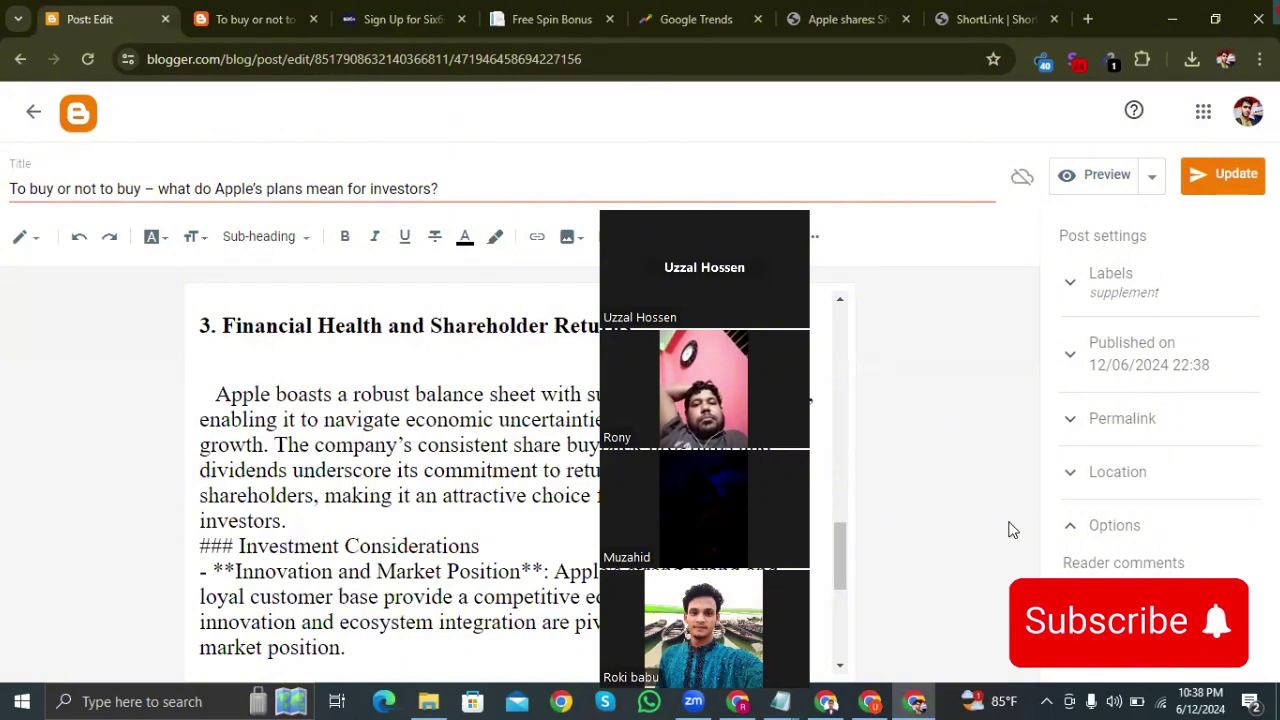
Review the Apple post's Financial Health and Investment Considerations text and display the post's HTML source
left_click_drag(776, 211, 1166, 211)
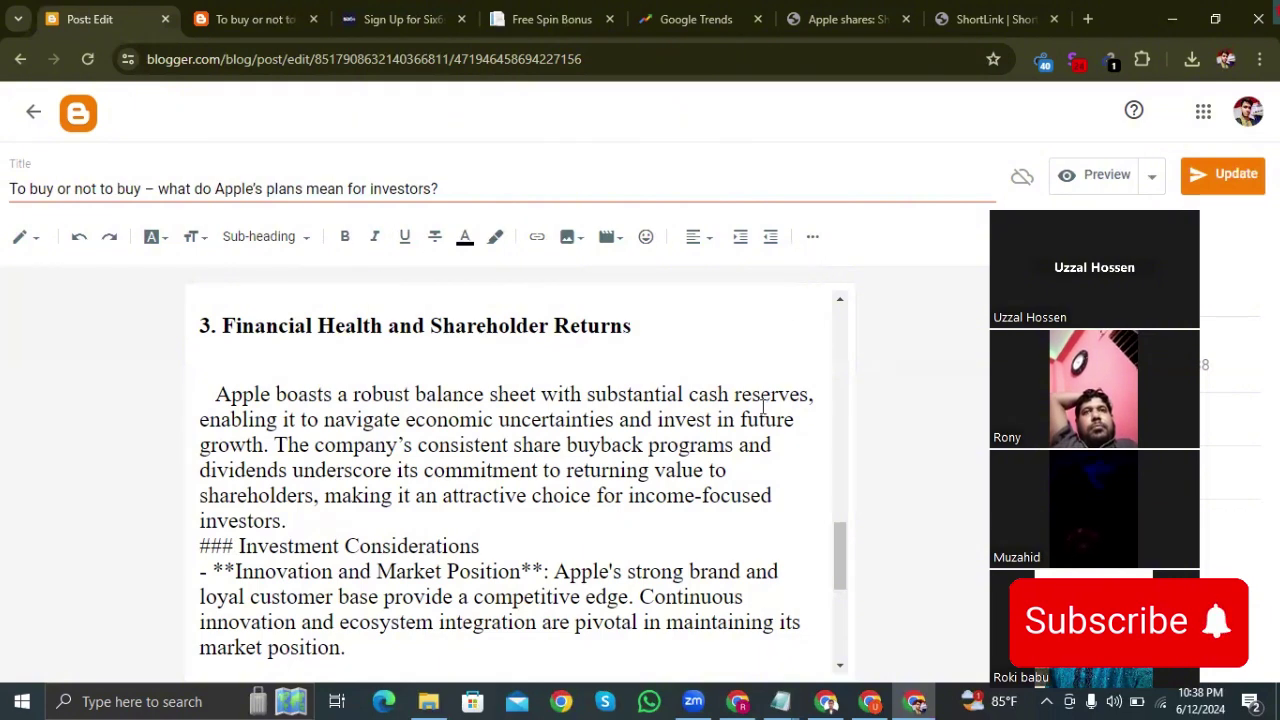
scroll(420, 419, "down", 1)
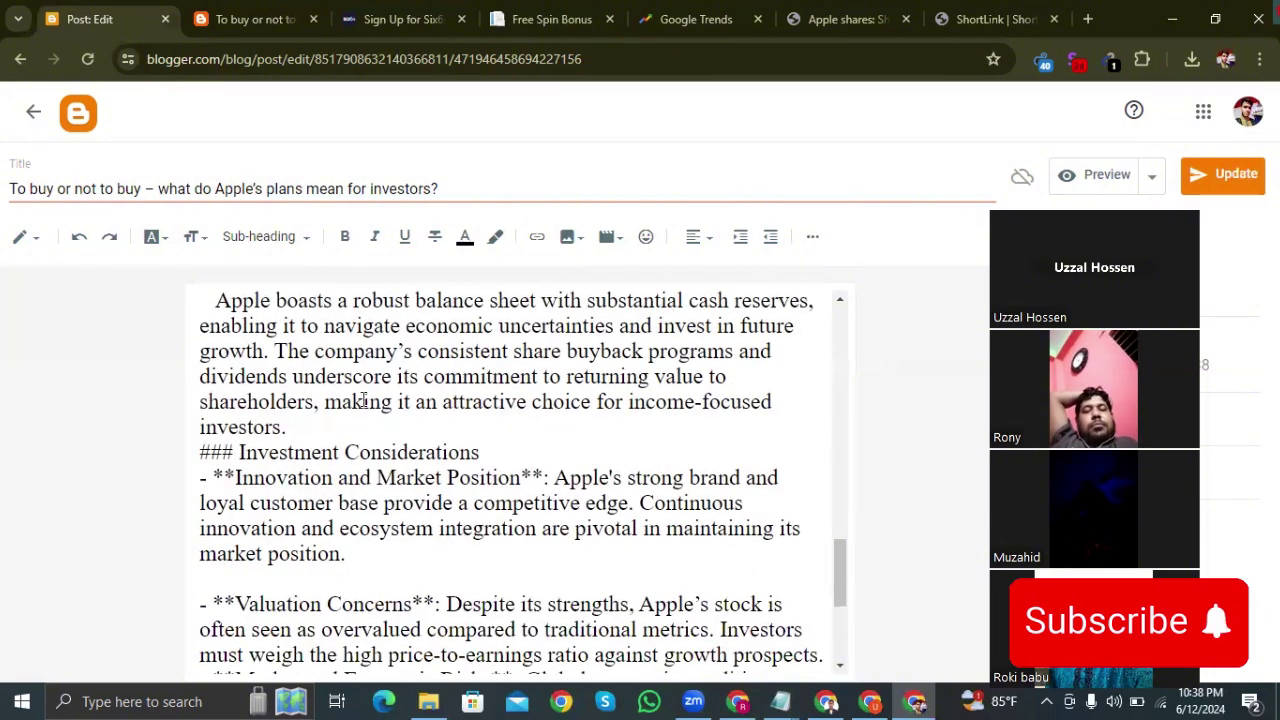
scroll(380, 422, "up", 2)
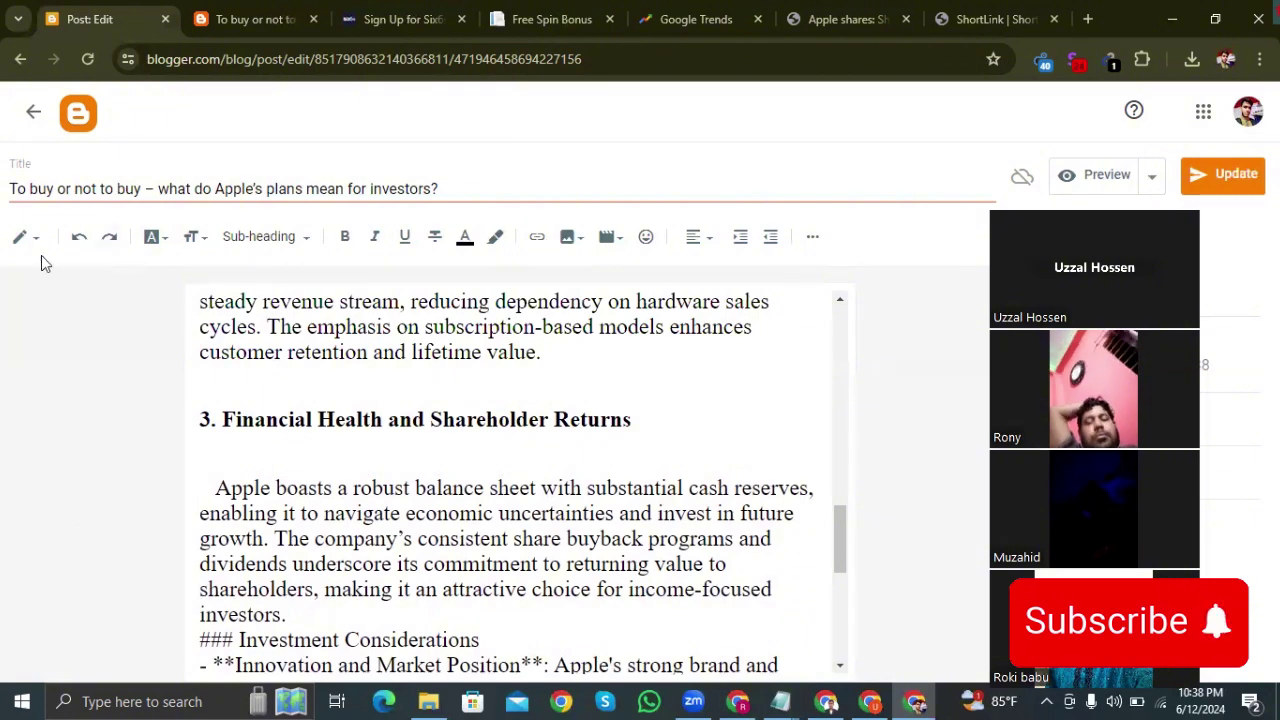
left_click(28, 237)
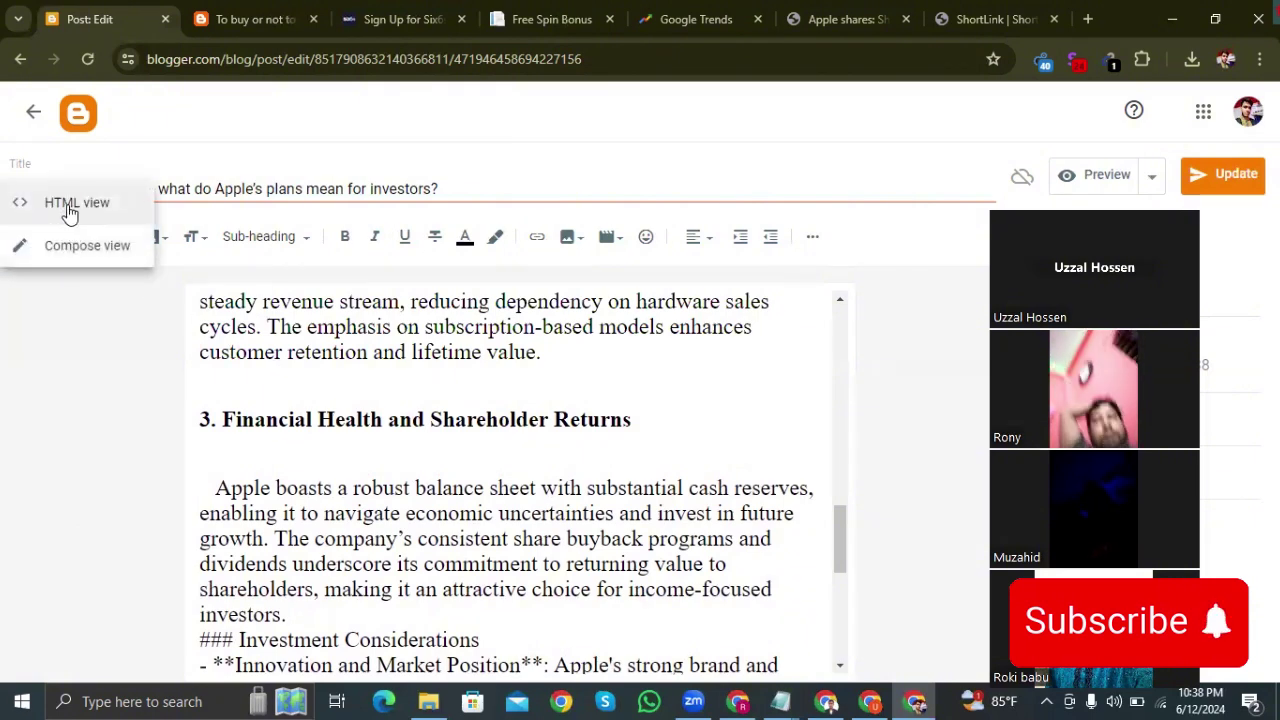
left_click(70, 210)
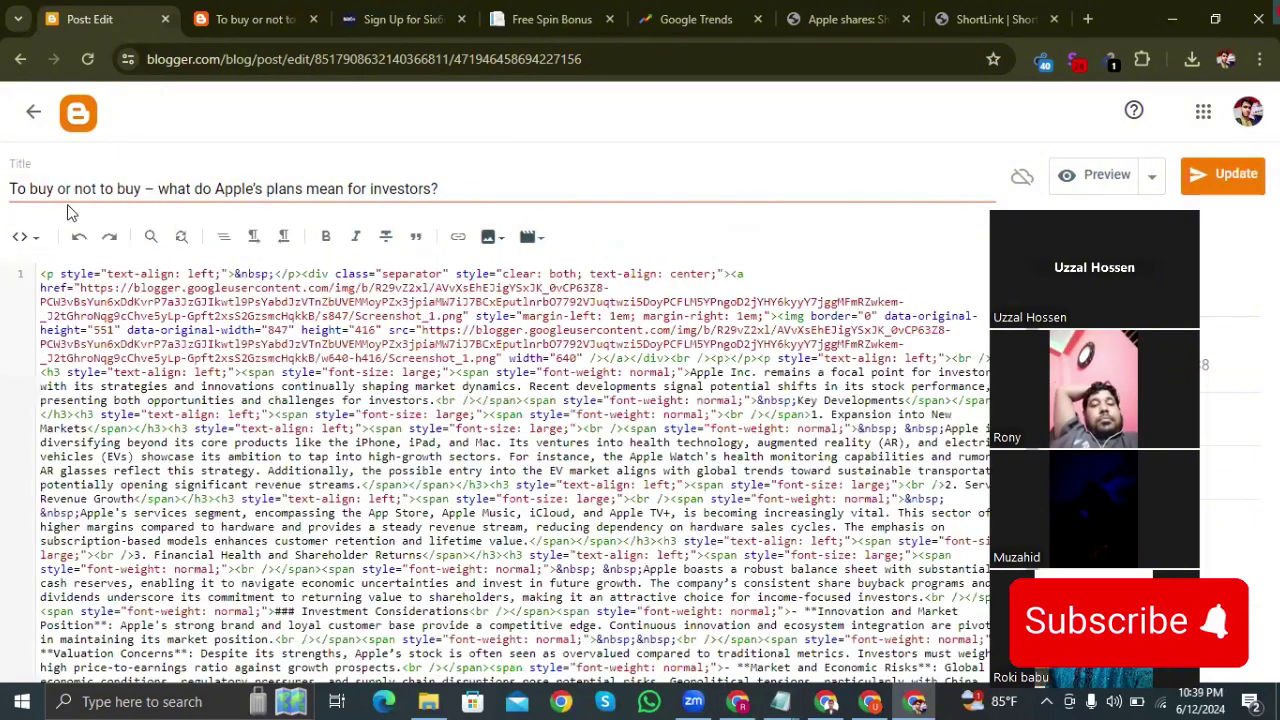
Insert a line break inside the opening image's link code and return the Apple post to compose view
left_click(614, 287)
key("Return")
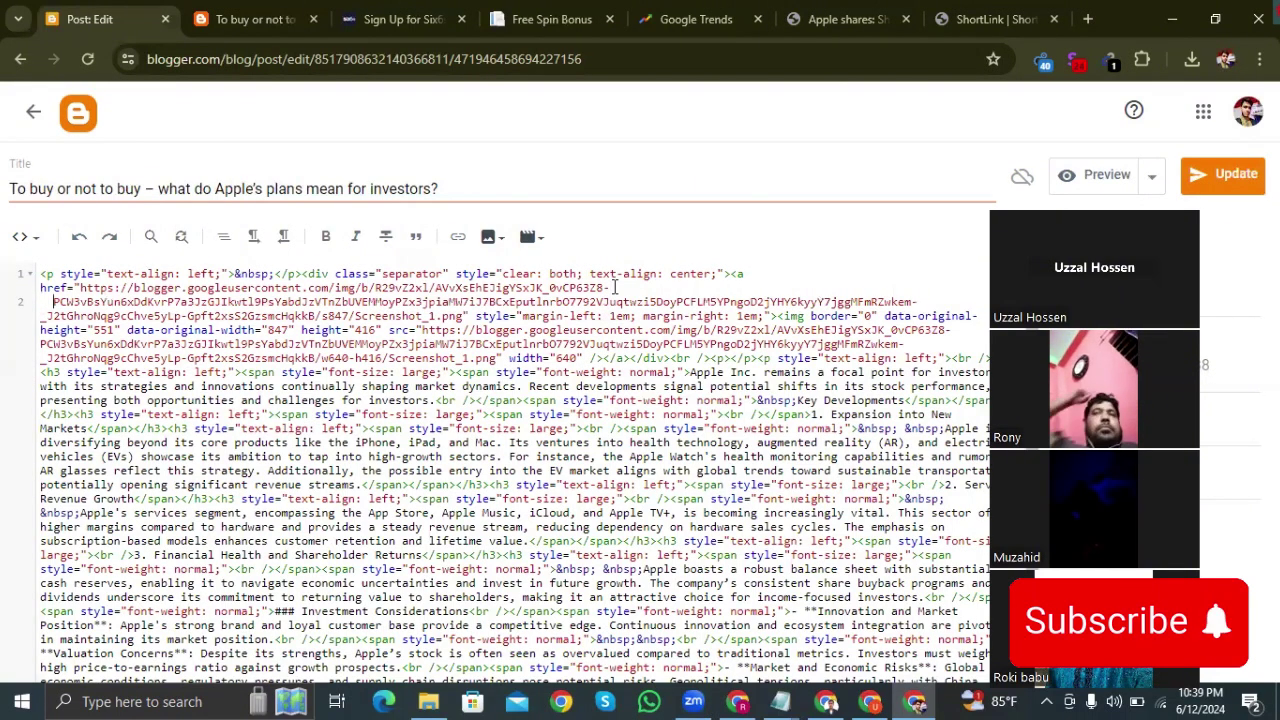
left_click(22, 237)
left_click(53, 290)
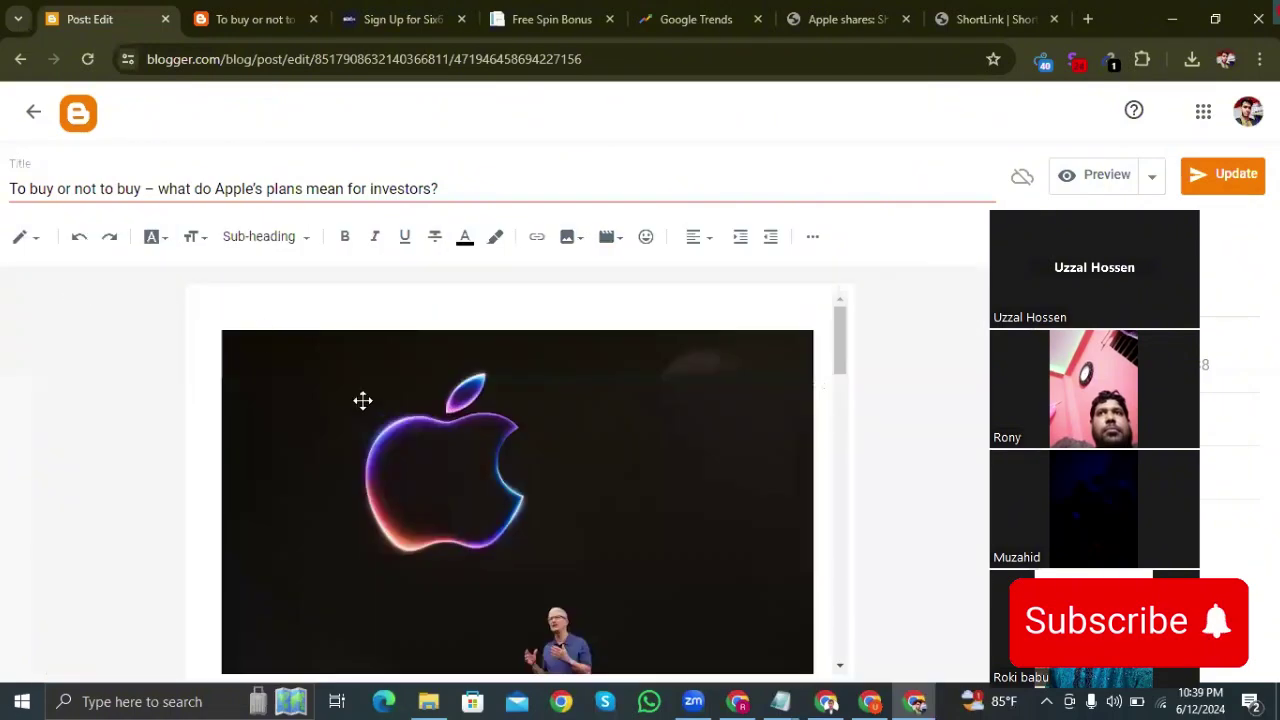
scroll(451, 486, "down", 5)
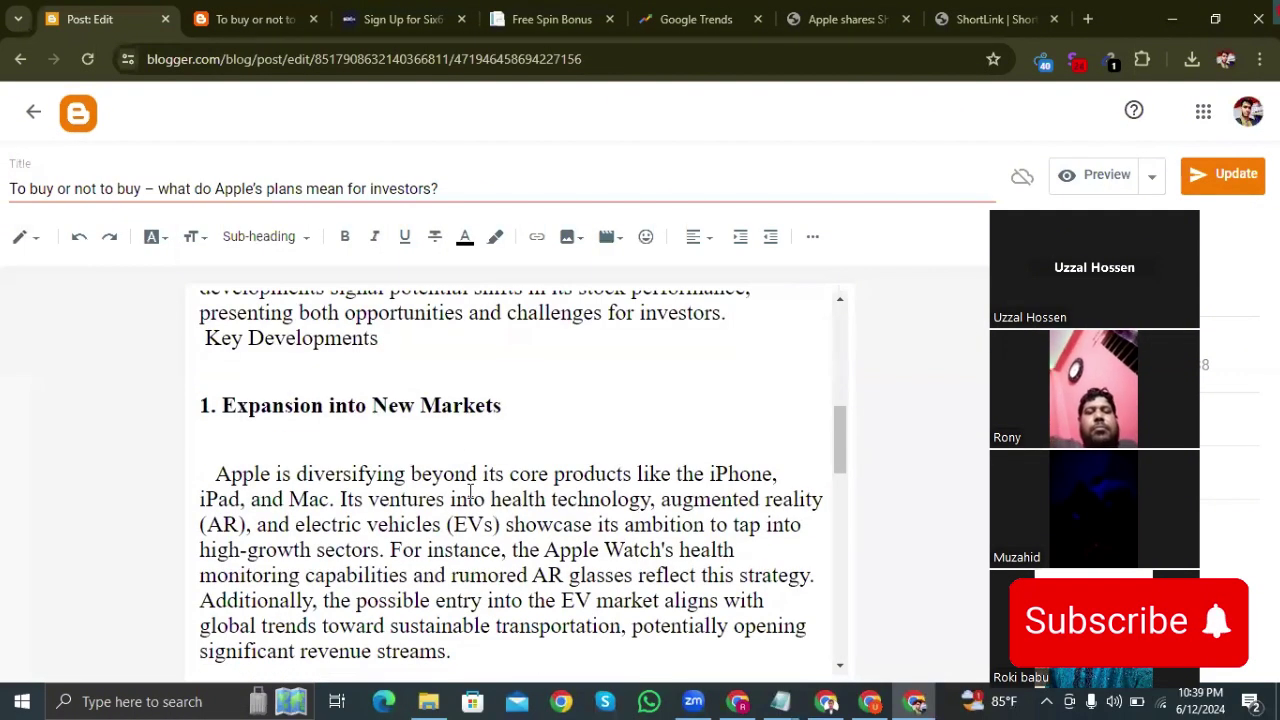
scroll(470, 493, "up", 4)
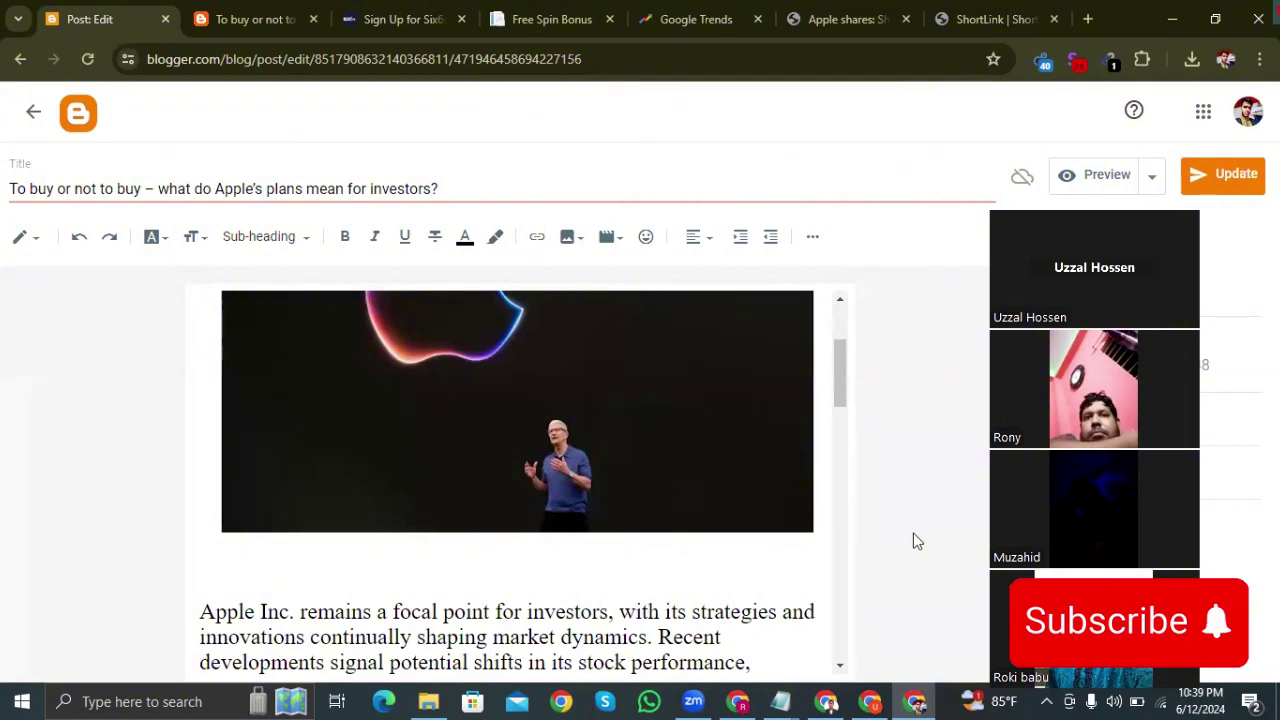
Examine the live Apple article's header banner, sidebar sections and the Amazon and Cashapp footer ads
left_click(268, 22)
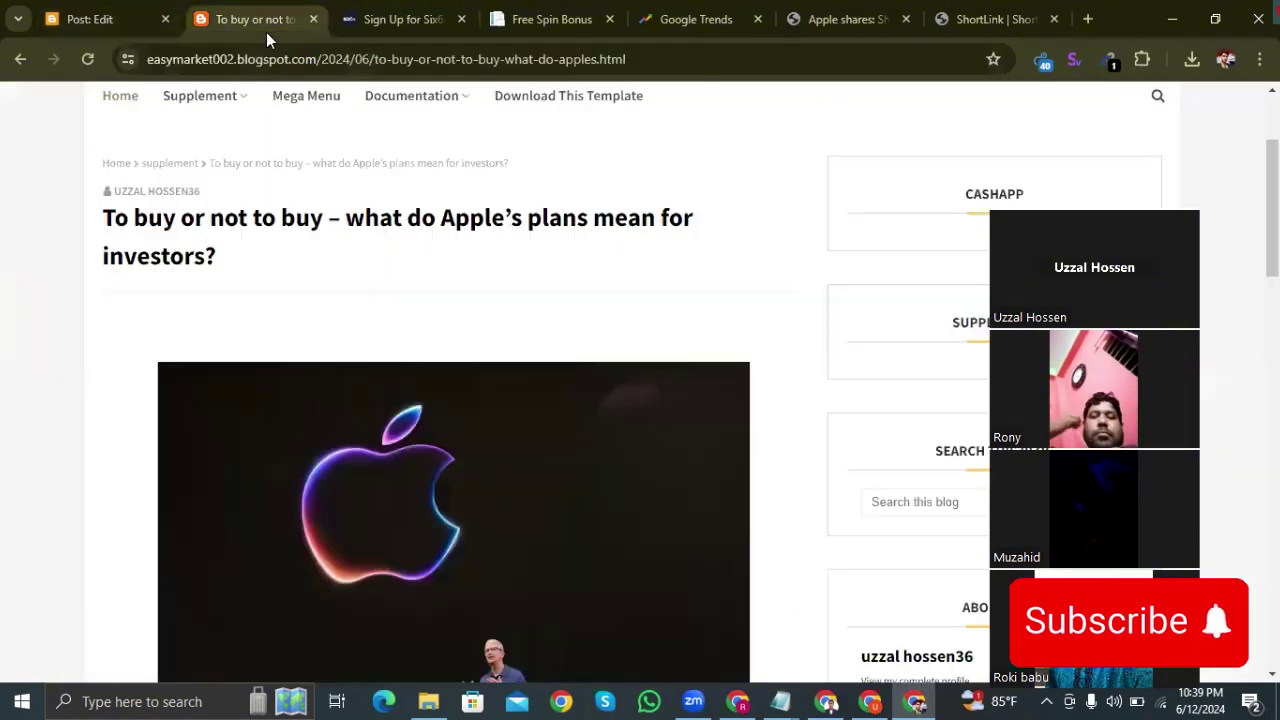
scroll(588, 335, "down", 3)
scroll(588, 335, "up", 5)
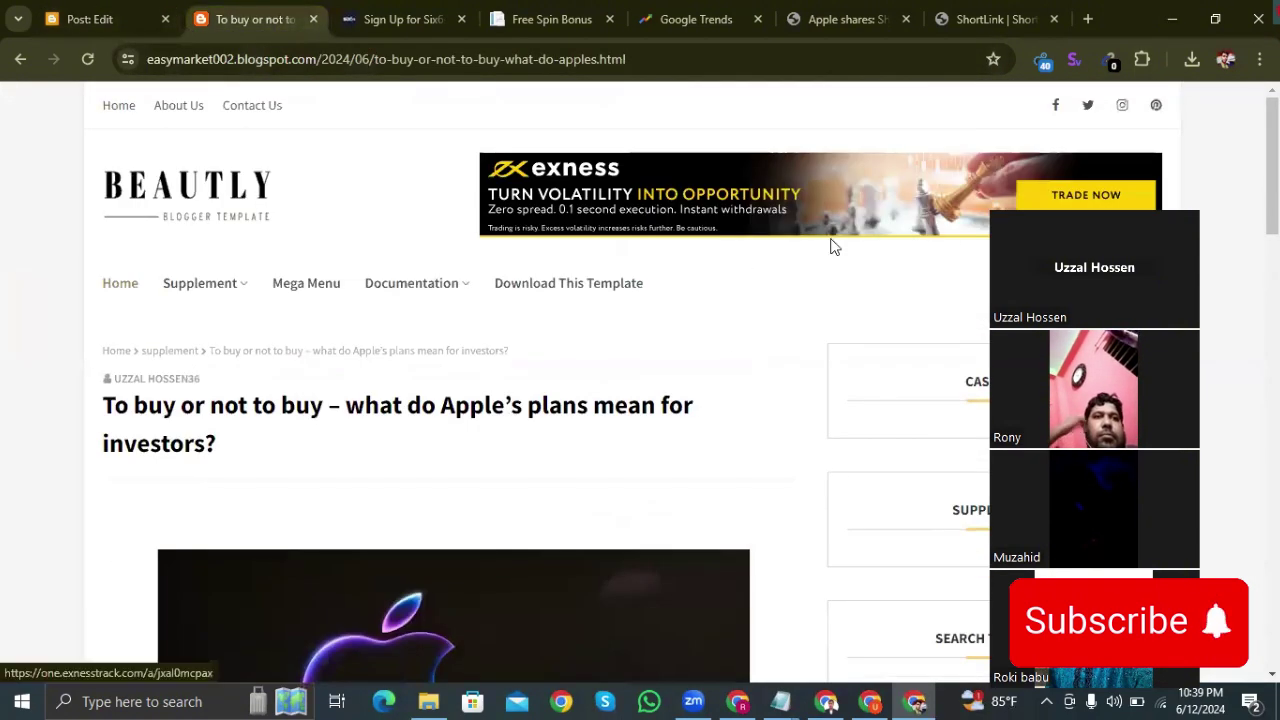
scroll(891, 251, "down", 7)
scroll(929, 149, "down", 6)
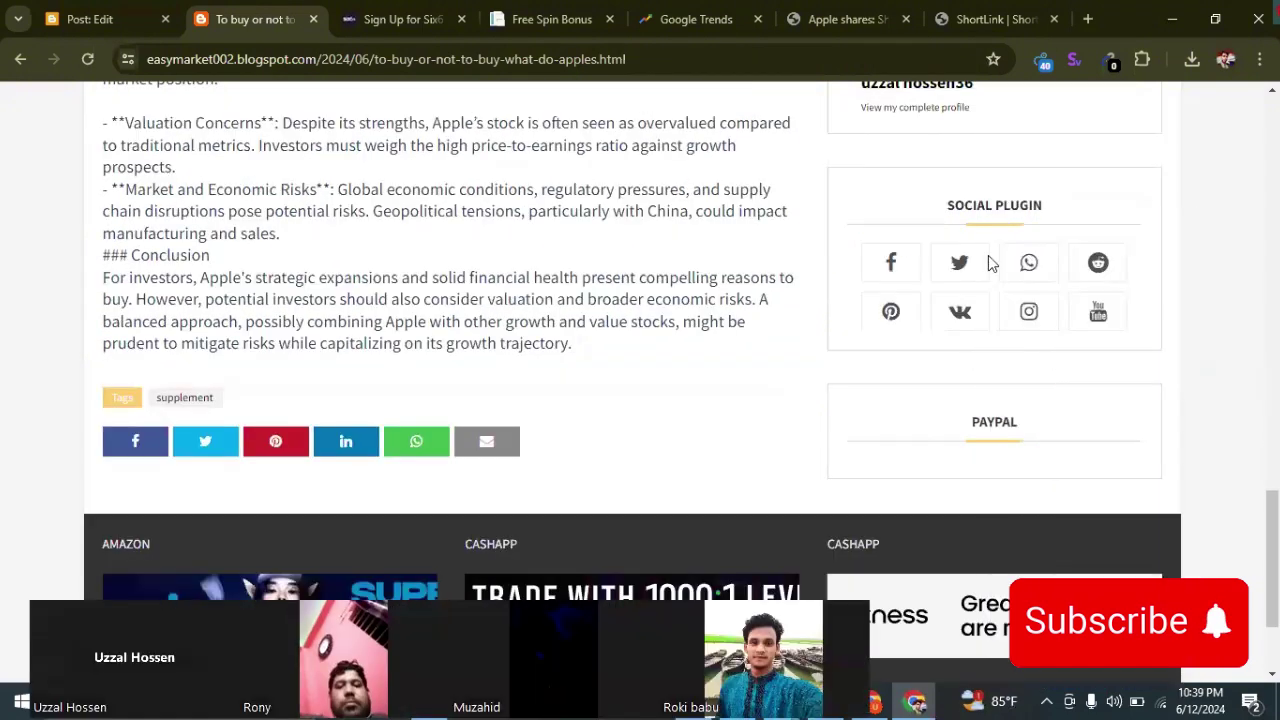
scroll(988, 262, "up", 15)
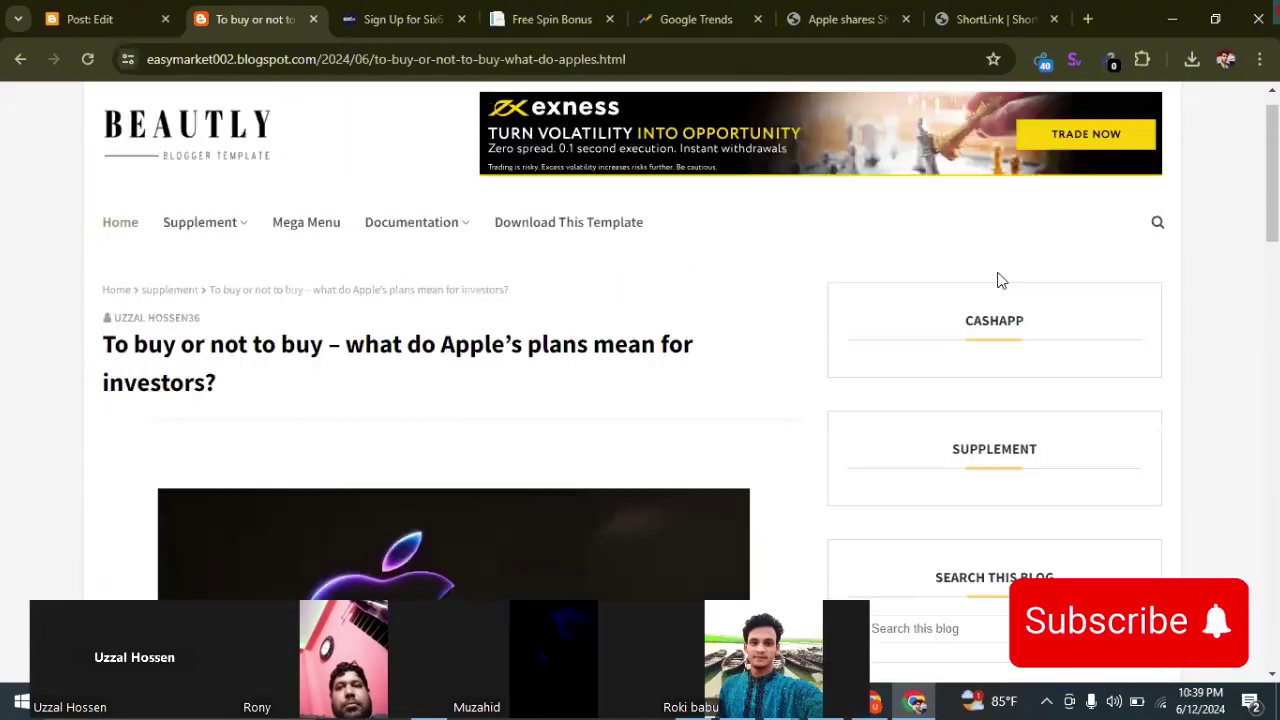
scroll(986, 366, "down", 5)
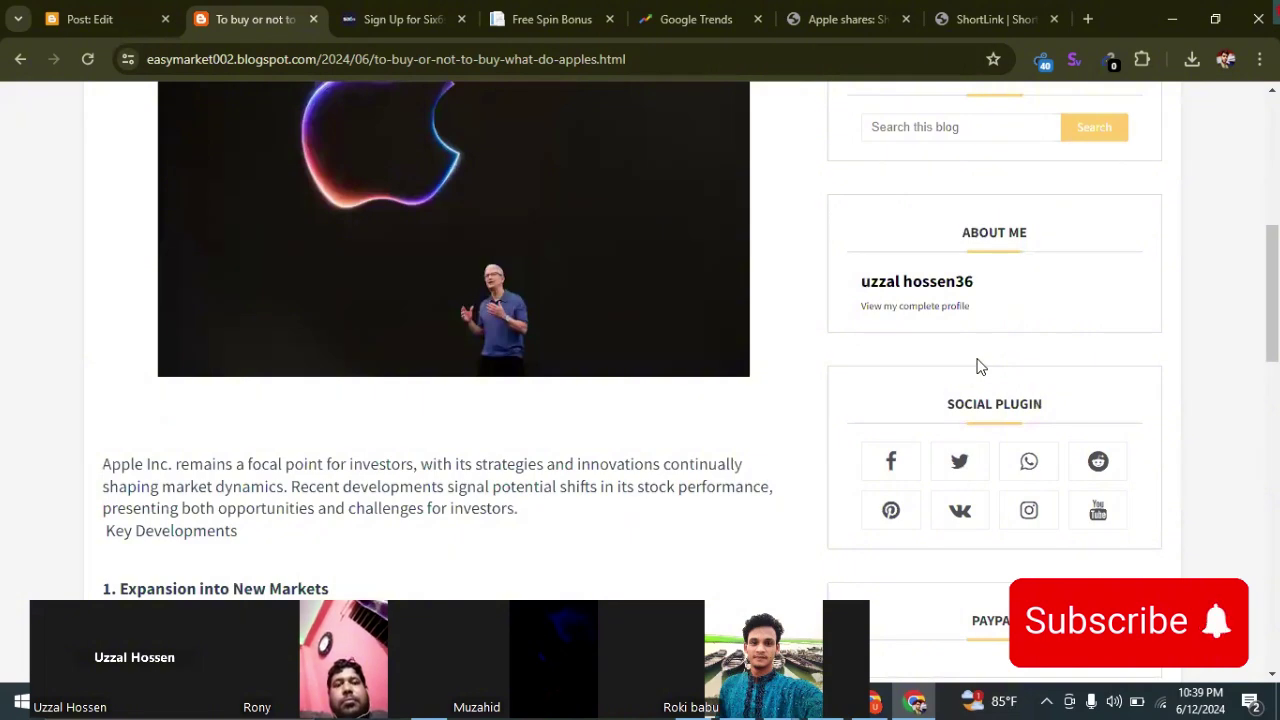
scroll(1000, 300, "down", 15)
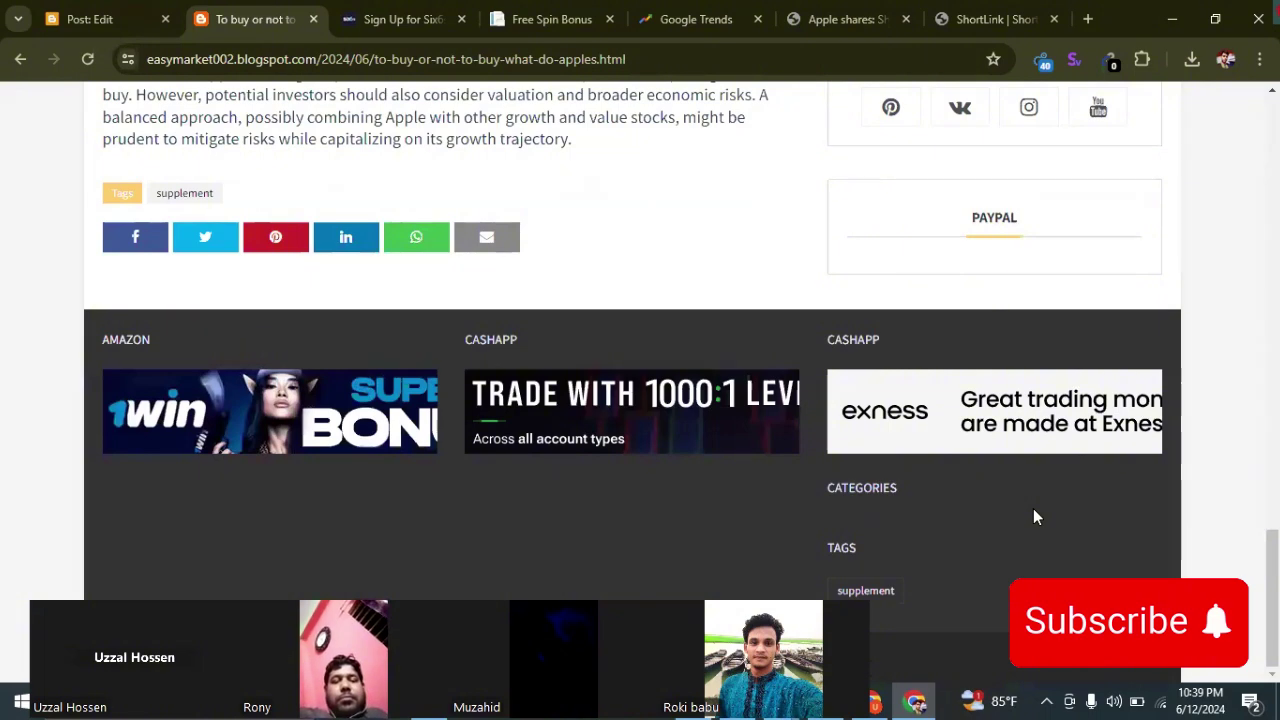
View the blog's Supplement post "Program Nicosadio - SK" and return to the blog's home page
scroll(472, 194, "up", 7)
scroll(472, 194, "up", 6)
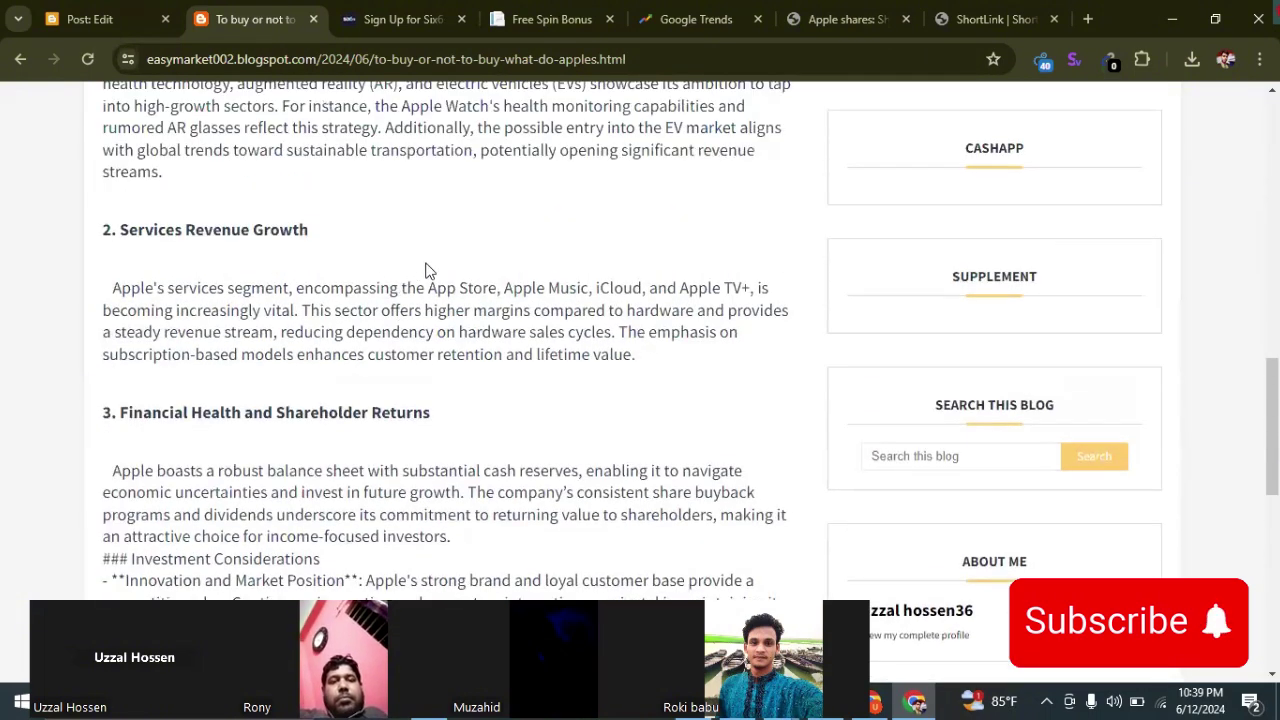
scroll(311, 316, "up", 5)
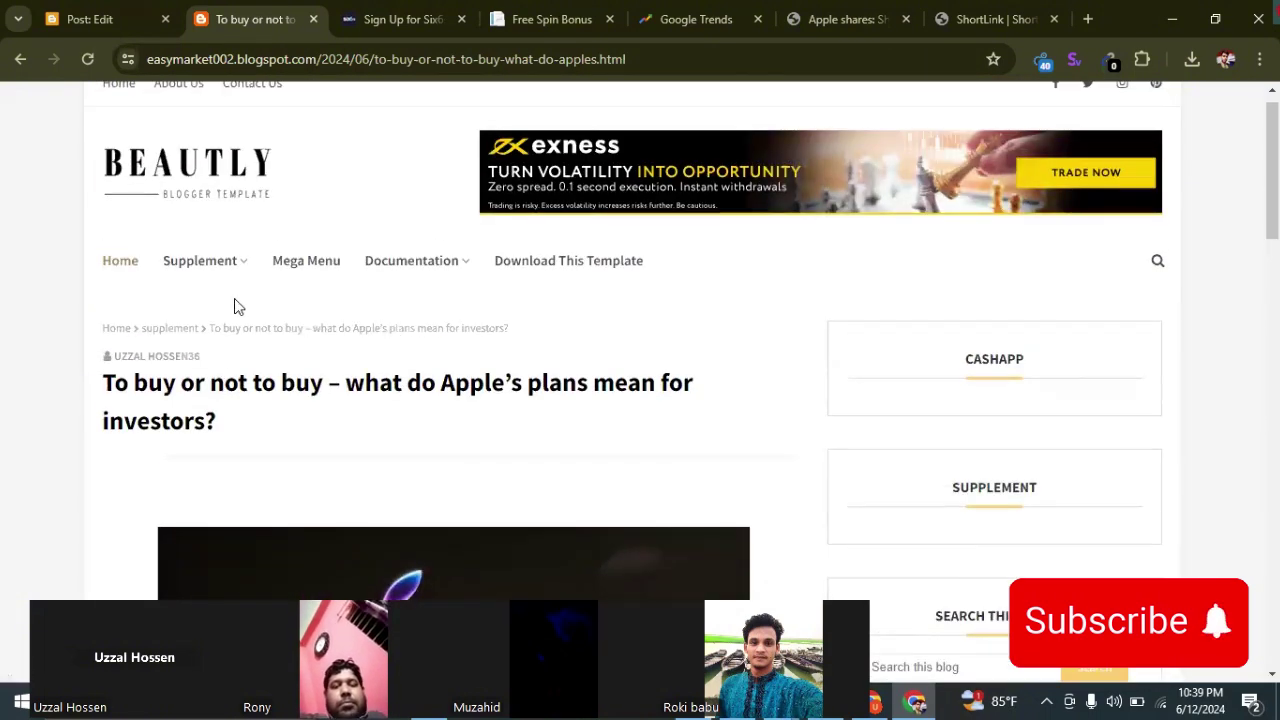
mouse_move(203, 275)
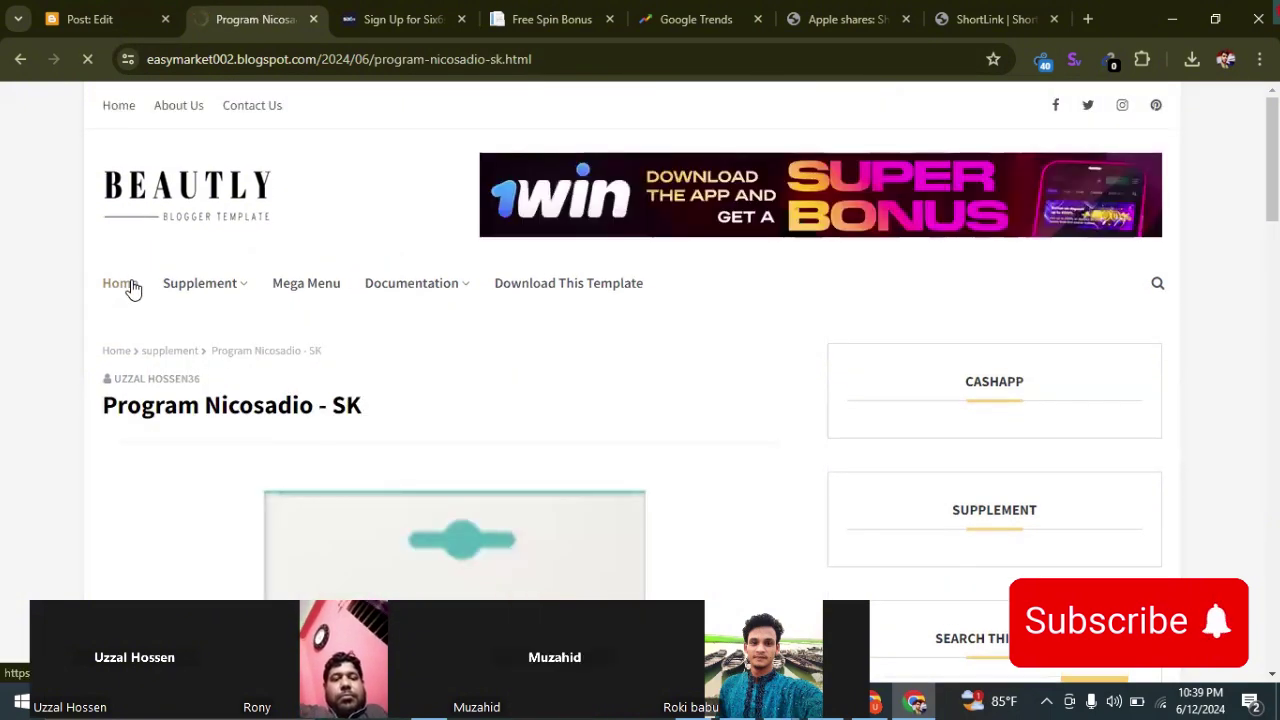
left_click(133, 287)
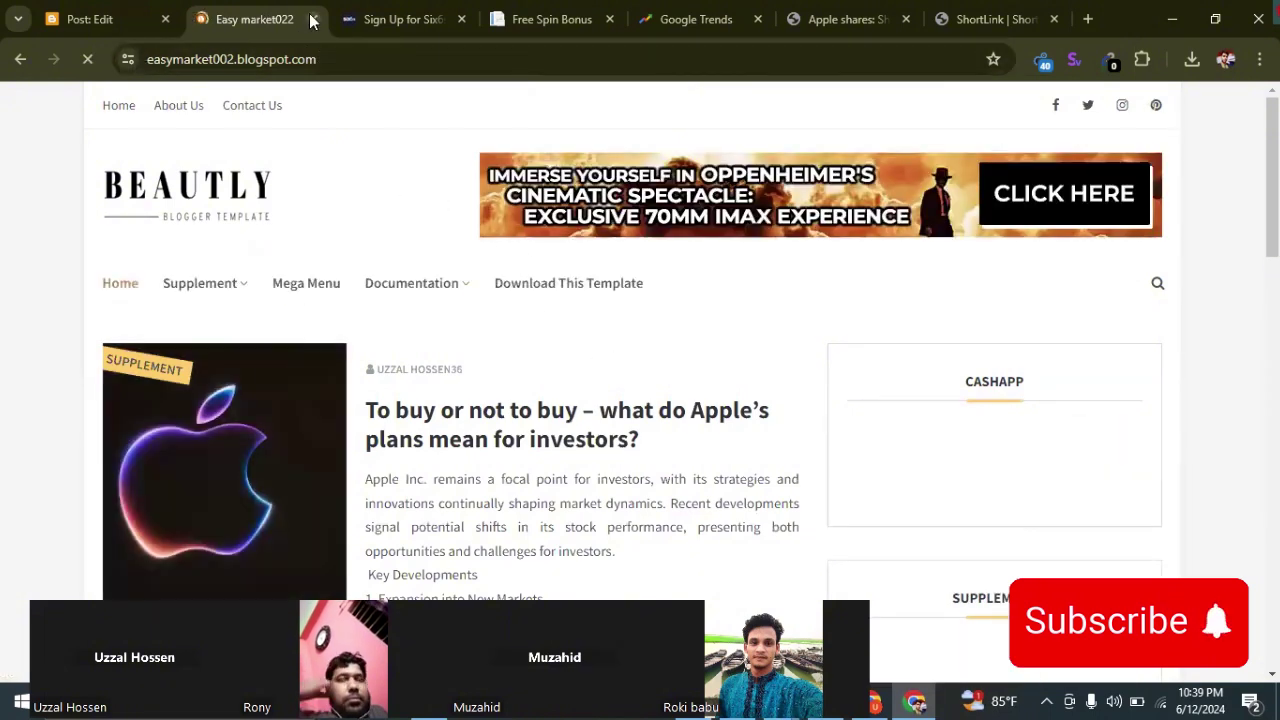
Close the blog, Six6s, Free Spin Bonus, Google Trends, Apple shares, ShortLink and post editor pages, ending that browser session
left_click(314, 20)
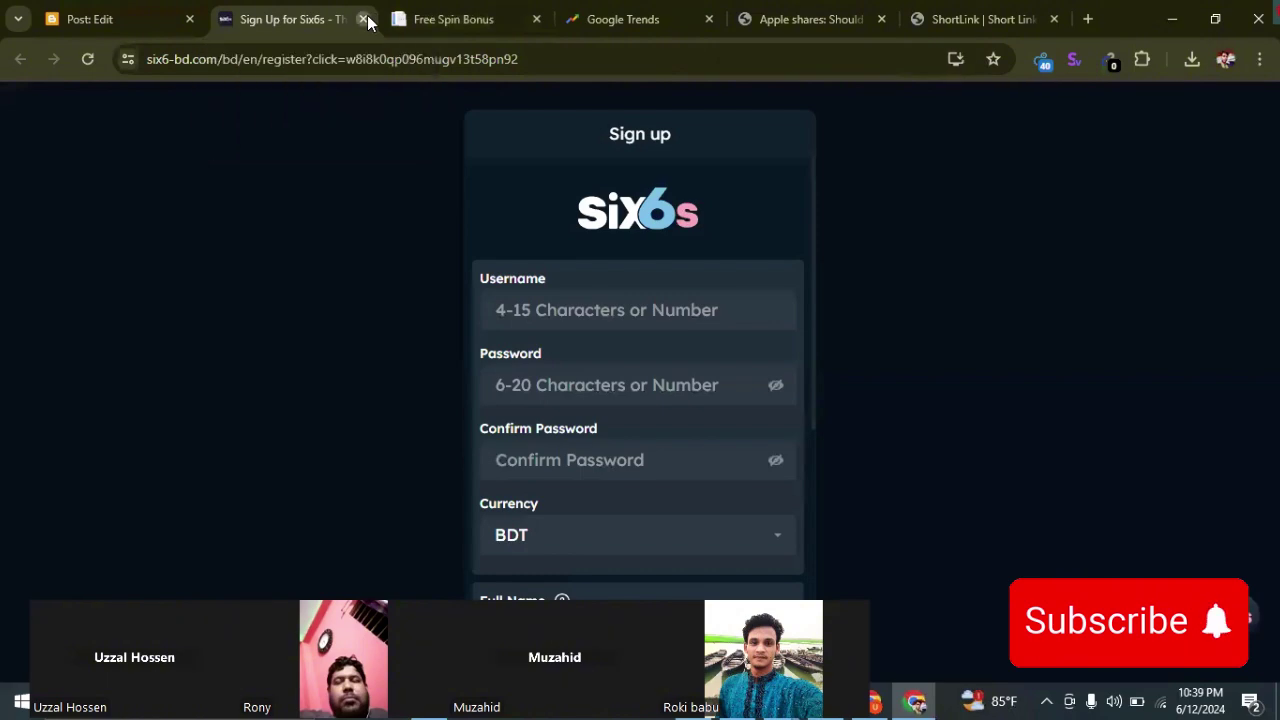
left_click(363, 20)
left_click(363, 20)
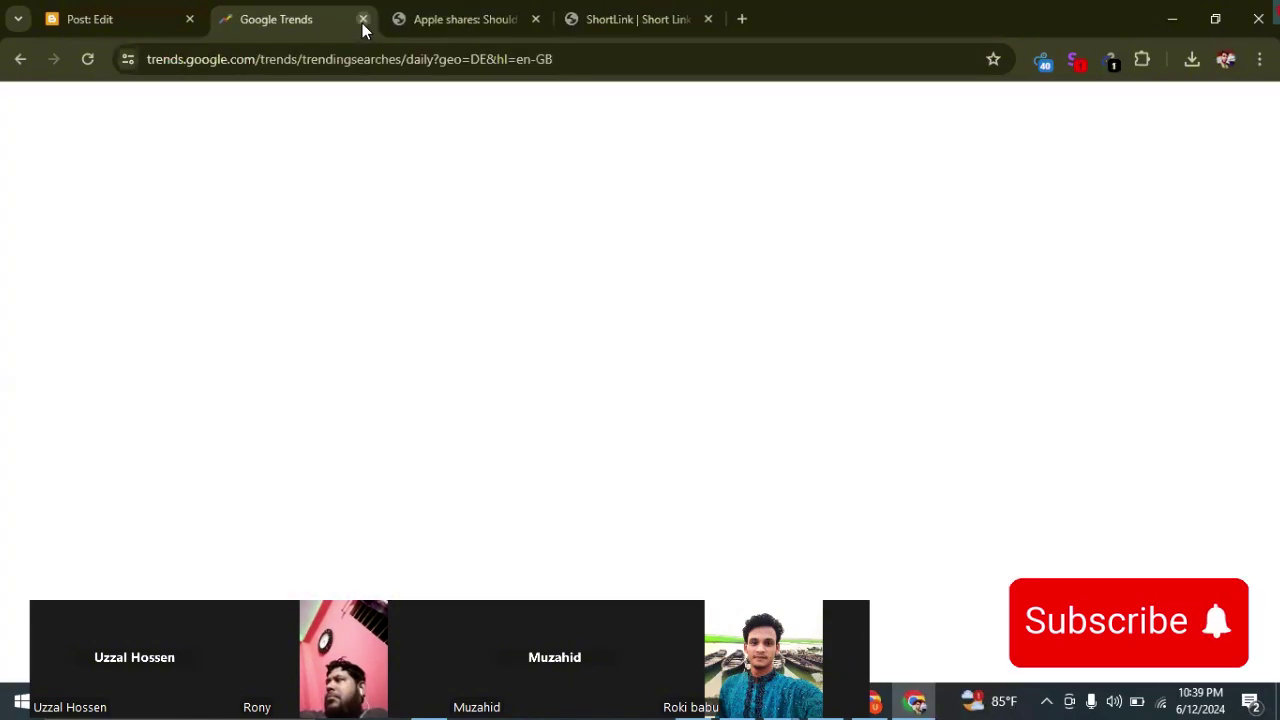
left_click(363, 20)
left_click(363, 20)
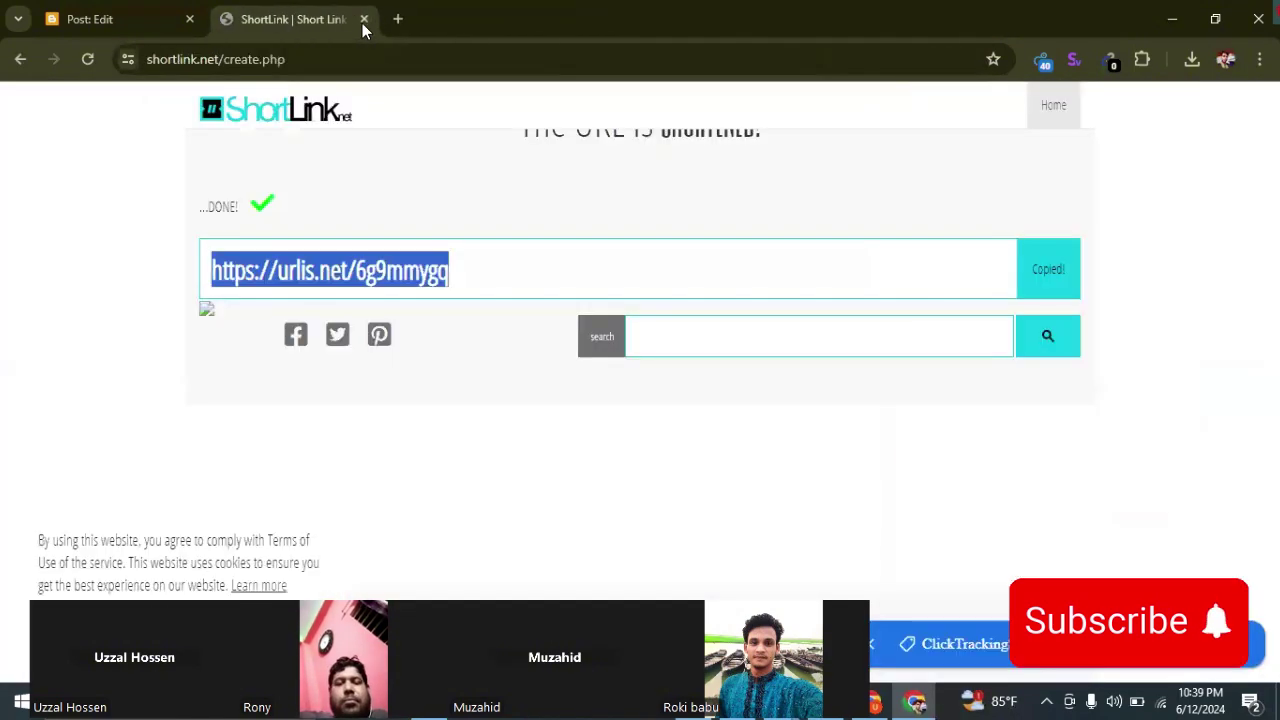
left_click(363, 20)
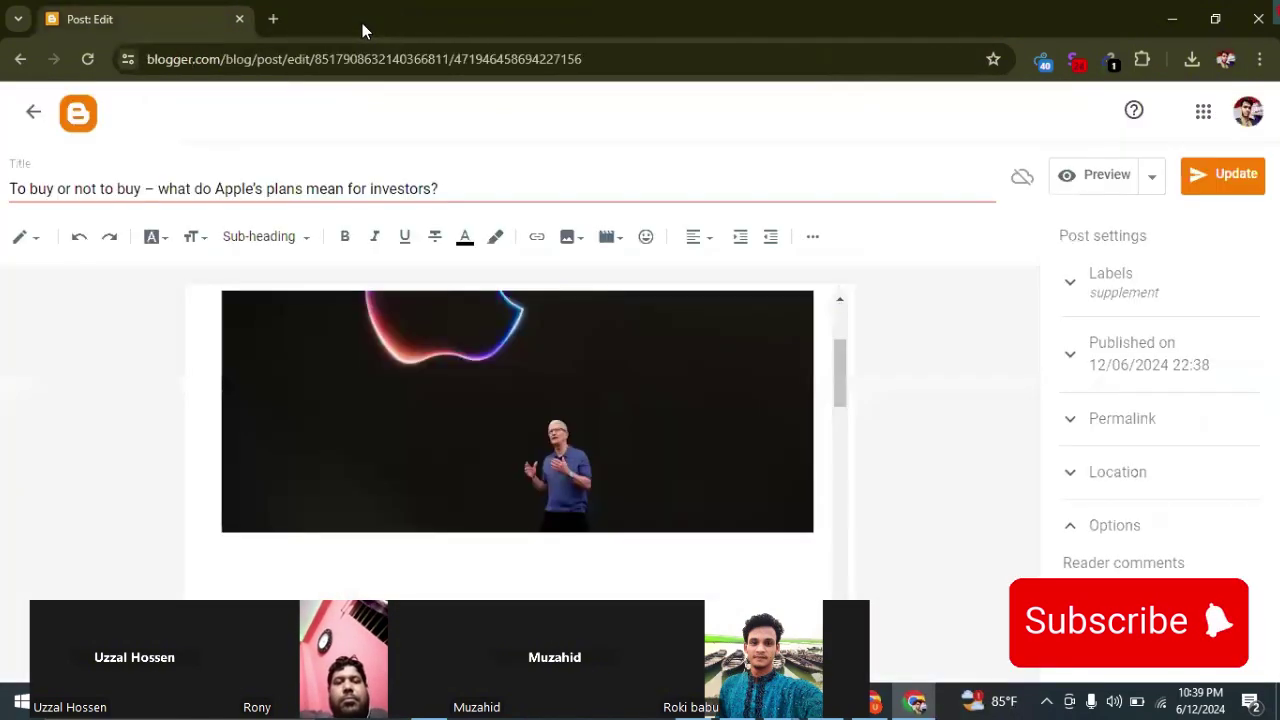
left_click(268, 22)
left_click(239, 20)
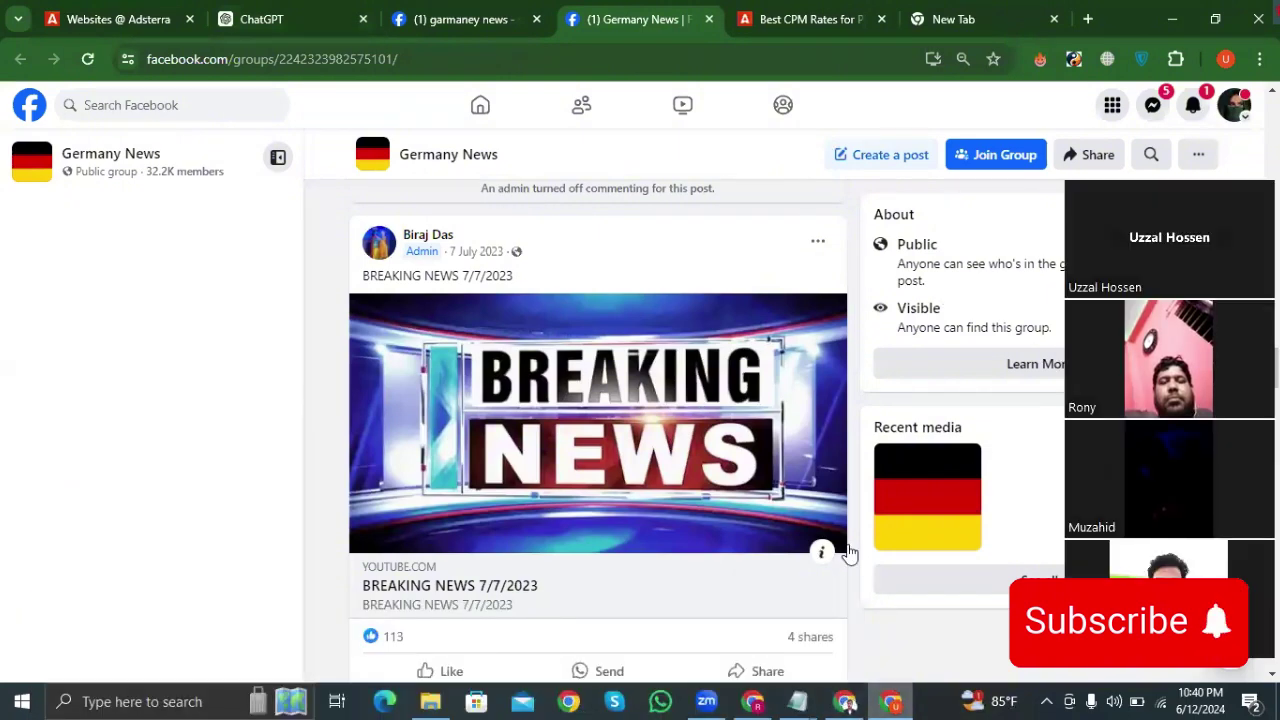
Start a maximized browser session with the Work profile from the desktop, search for "blogger" and open Blogger's posts list
left_click(1168, 20)
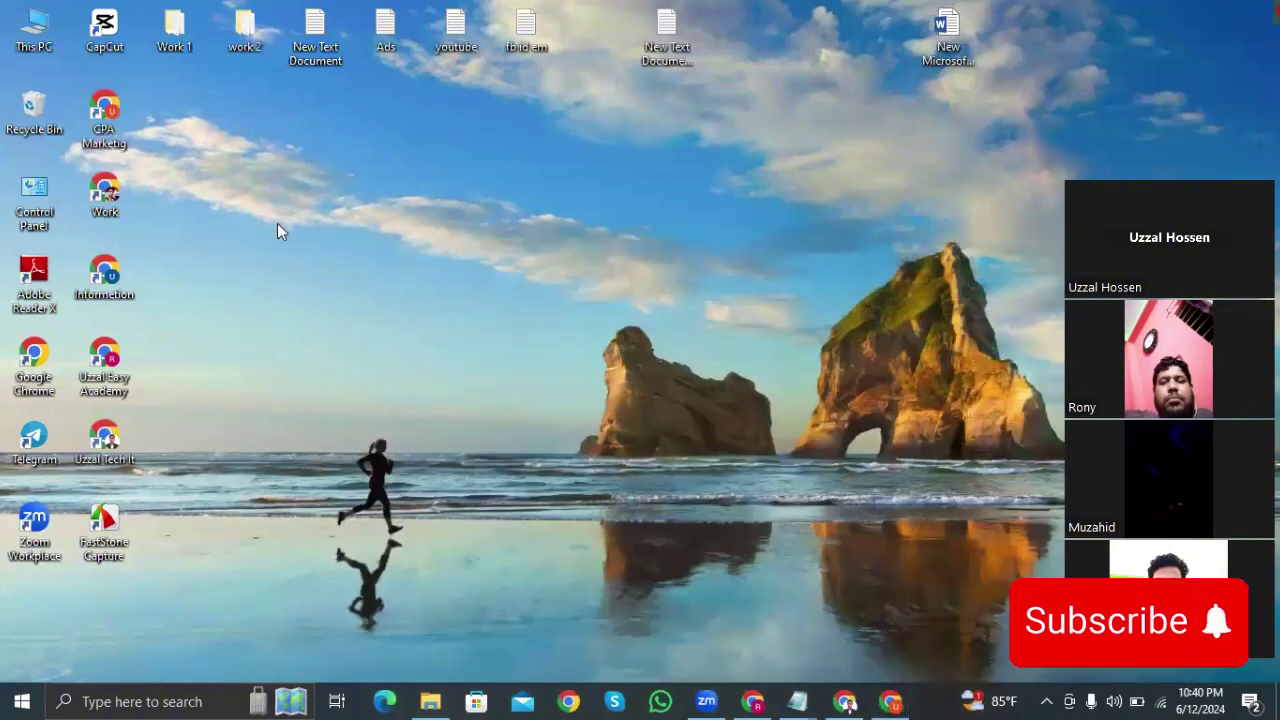
double_click(105, 190)
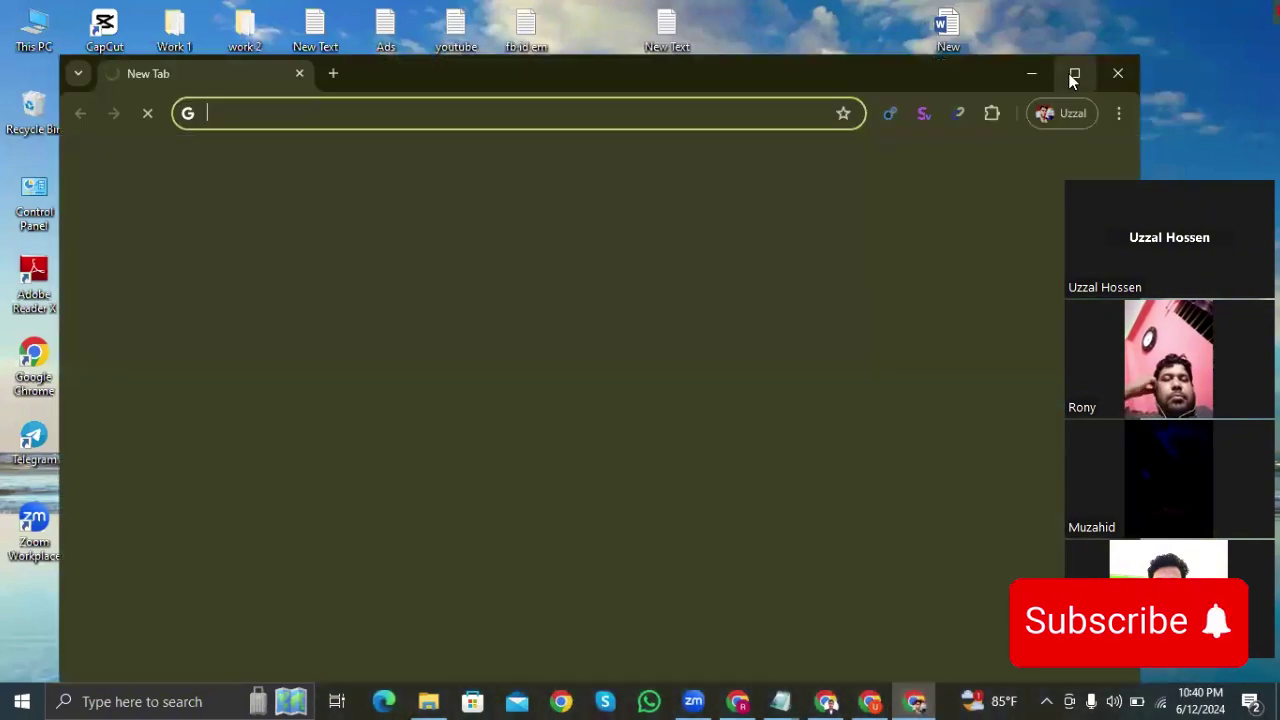
left_click(1074, 73)
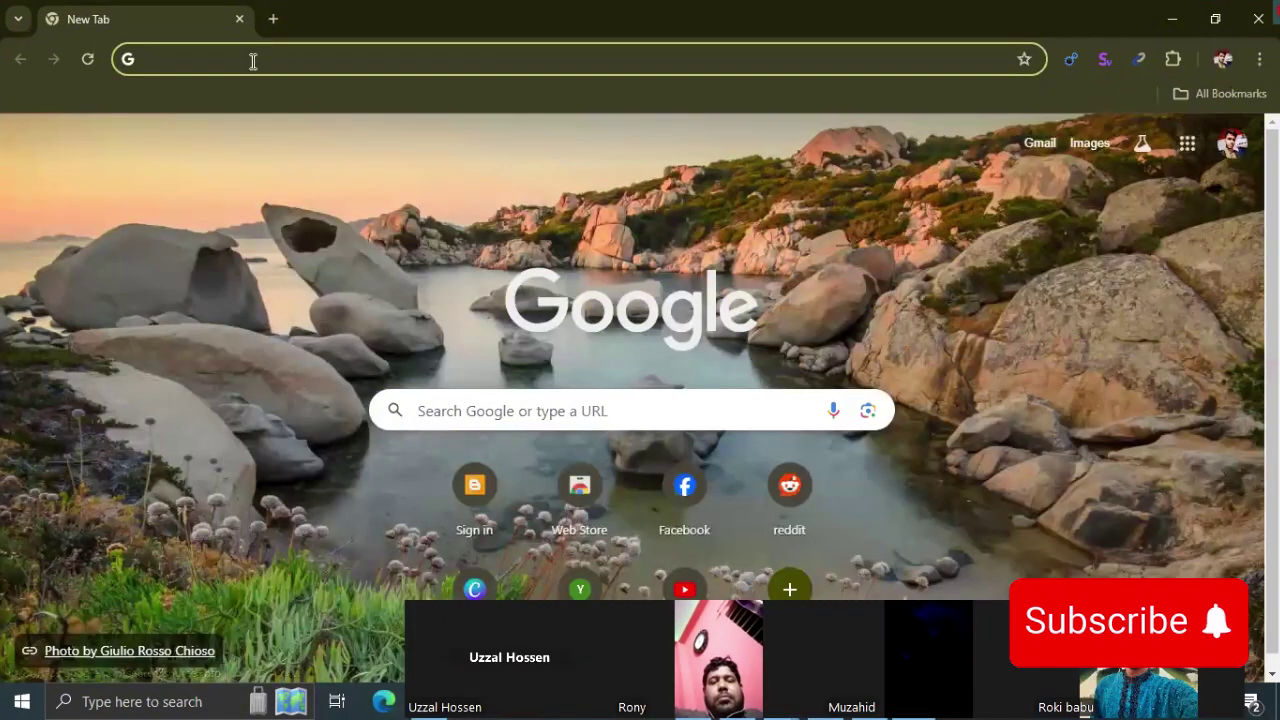
left_click(251, 57)
left_click(227, 103)
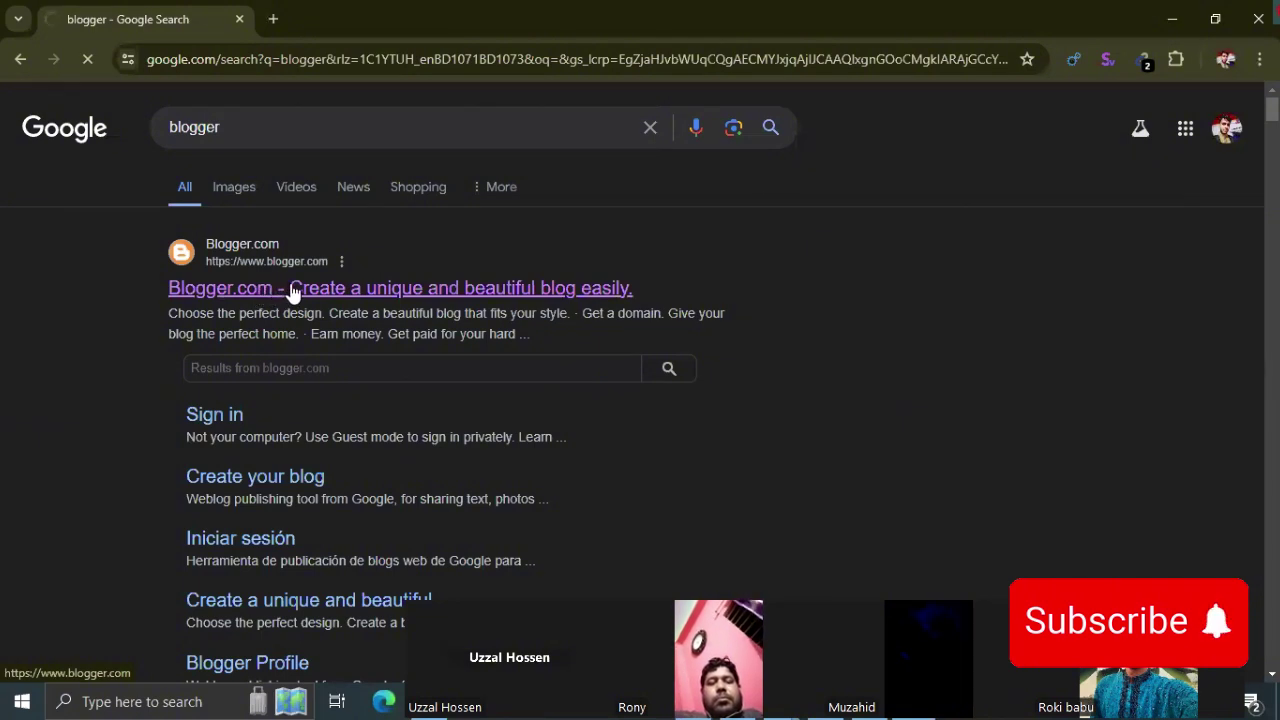
left_click(293, 289)
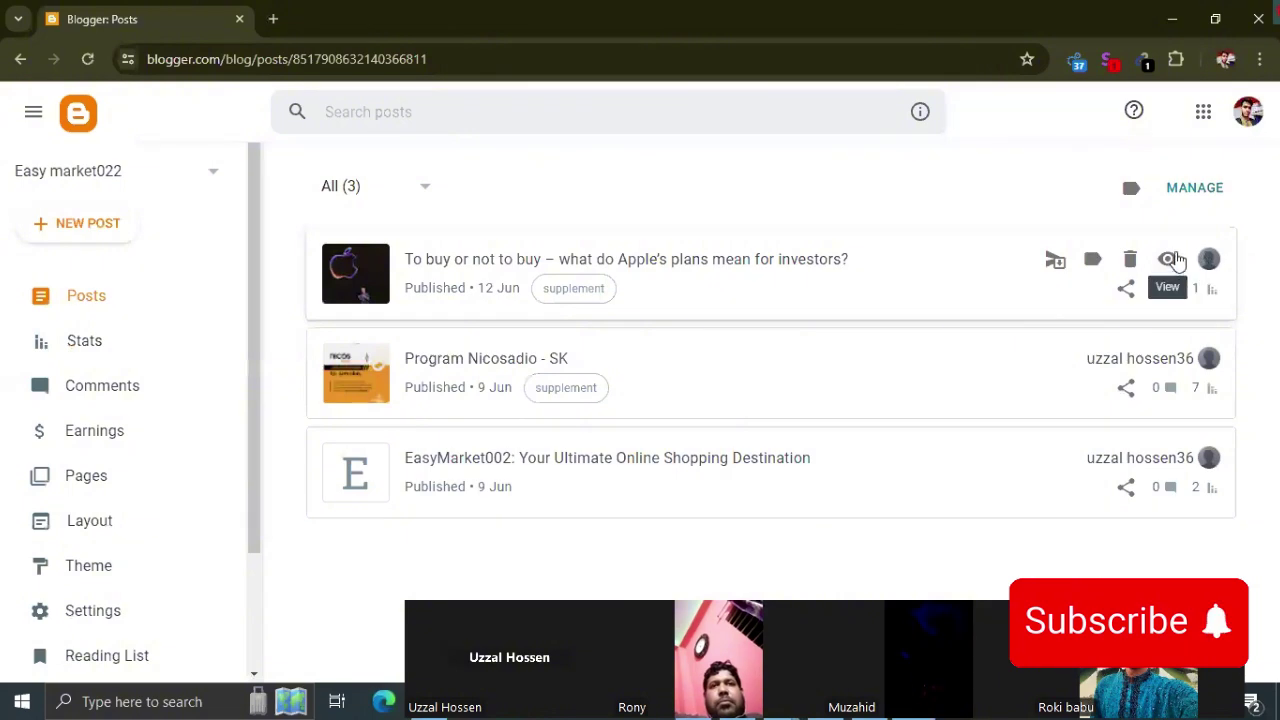
Copy the link of the published post "To buy or not to buy – what do Apple's plans mean for investors?" and load it in a new tab
right_click(1163, 270)
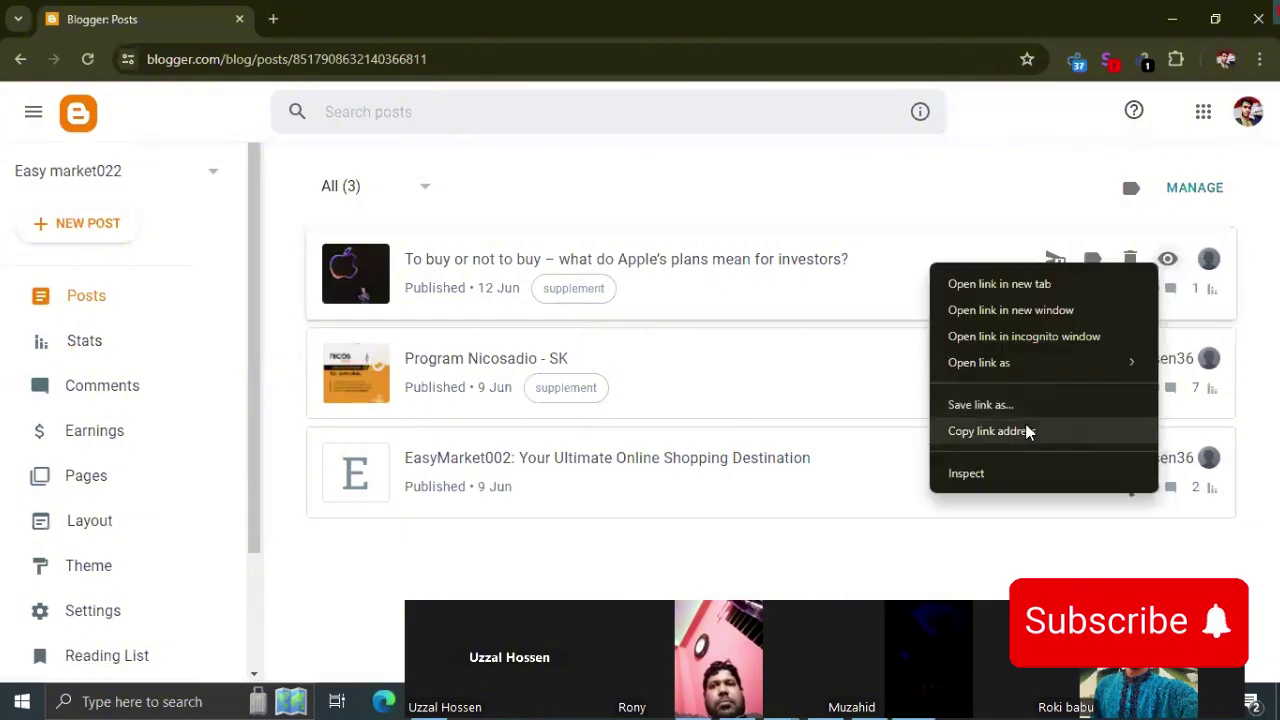
left_click(1029, 430)
left_click(272, 19)
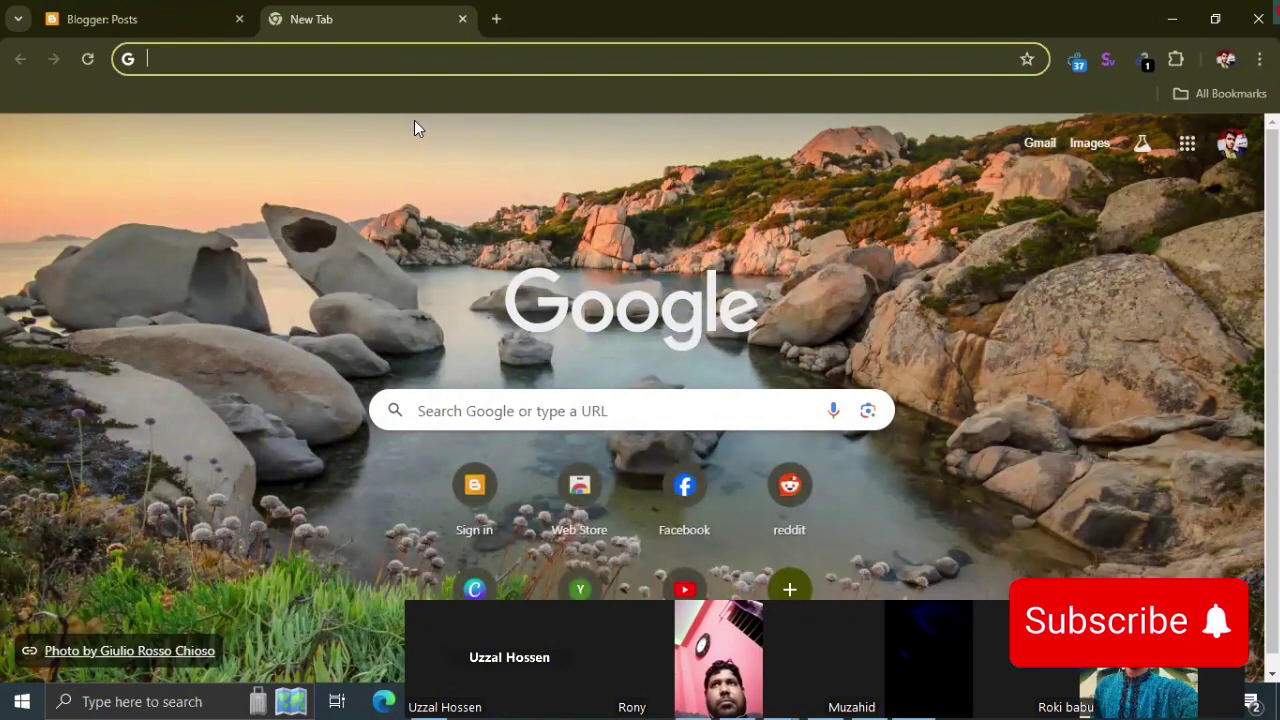
right_click(297, 60)
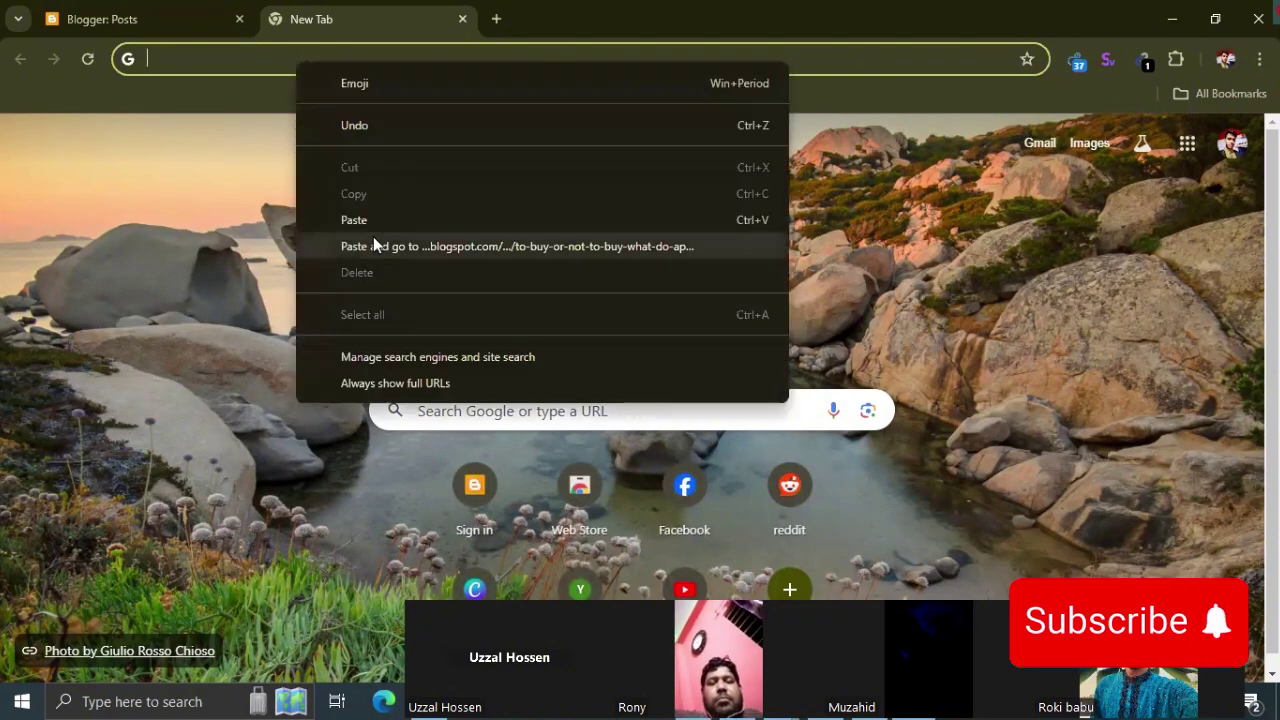
left_click(373, 238)
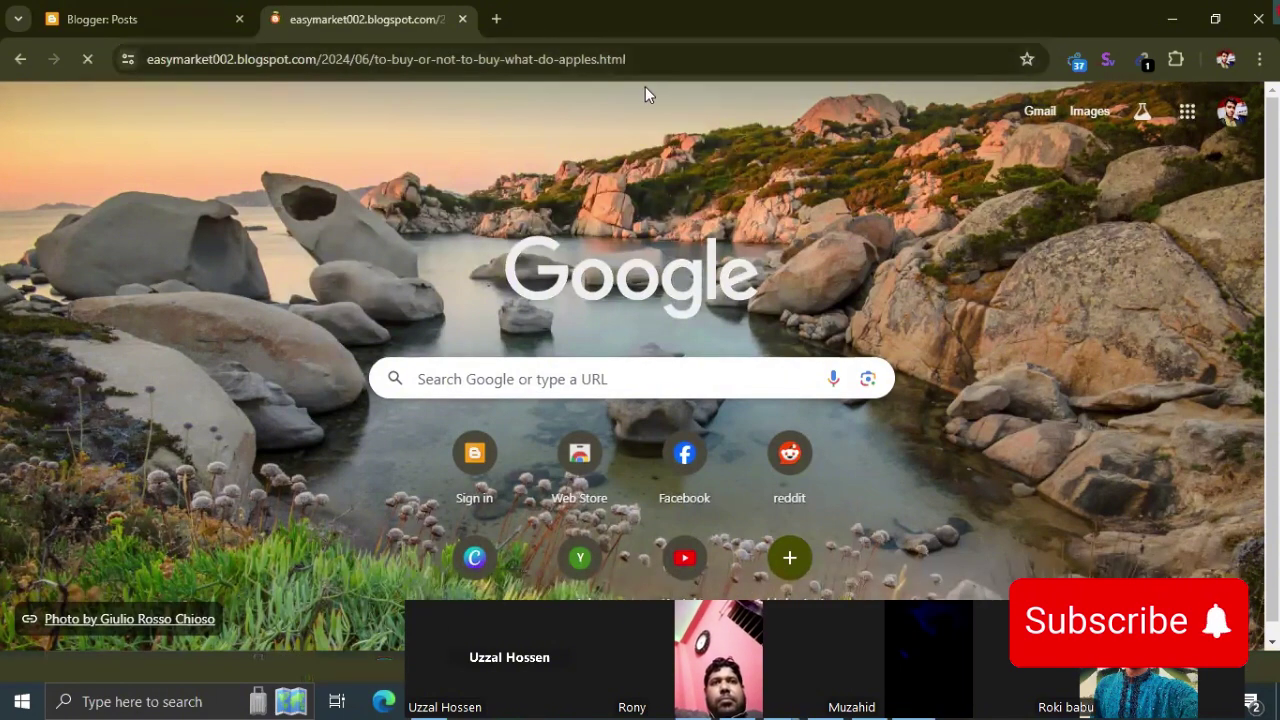
Look through the live Apple article down to its Amazon and Cashapp footer ads, and return to the Blogger posts list
scroll(380, 297, "down", 3)
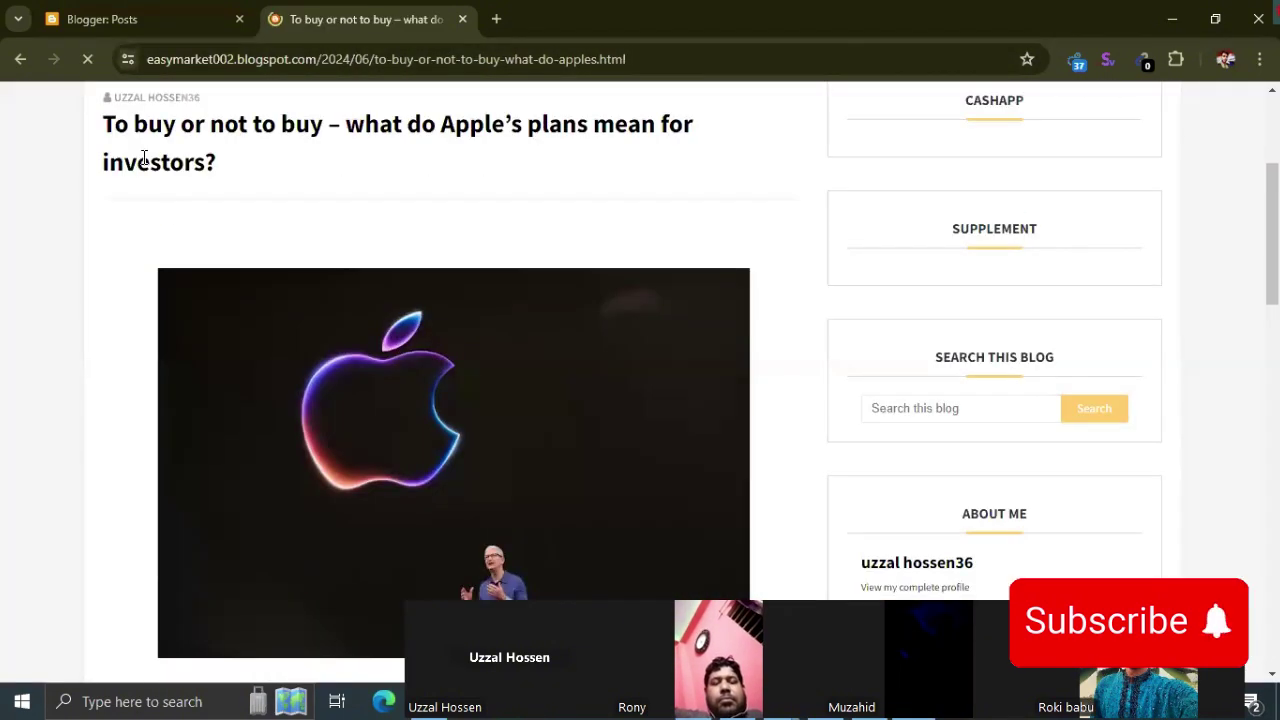
scroll(349, 186, "down", 1)
scroll(335, 224, "down", 10)
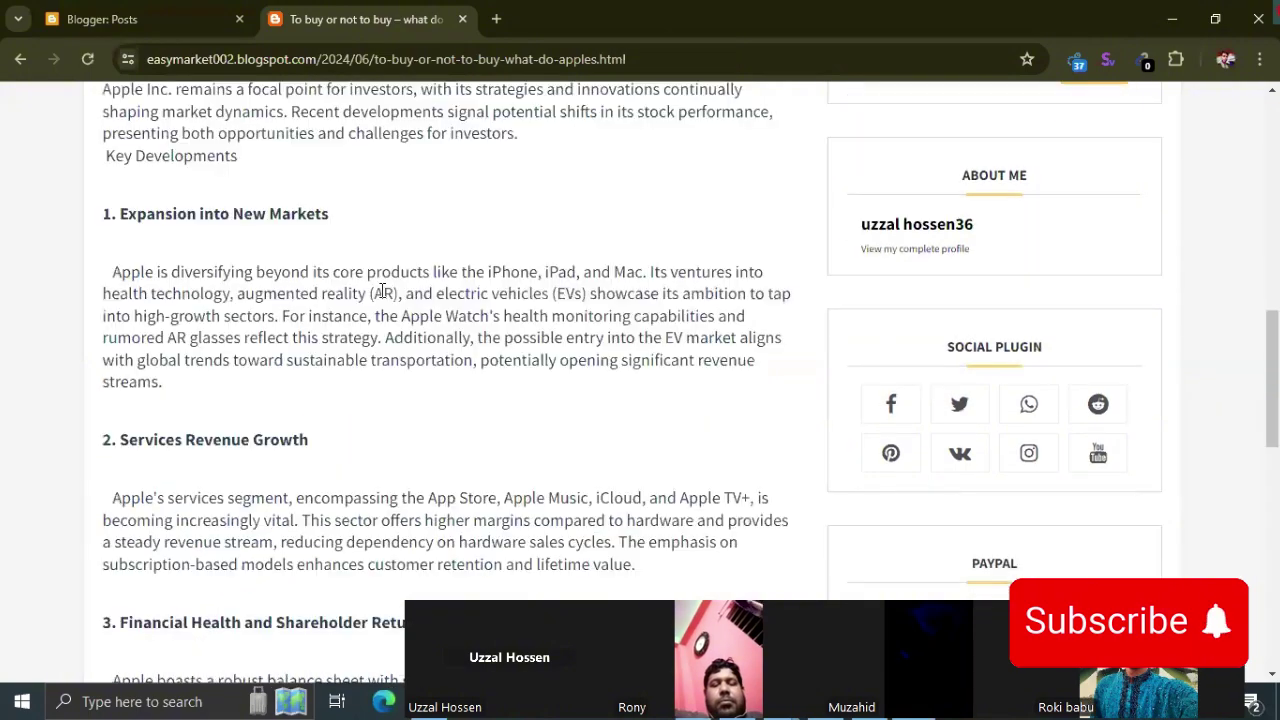
scroll(380, 313, "down", 3)
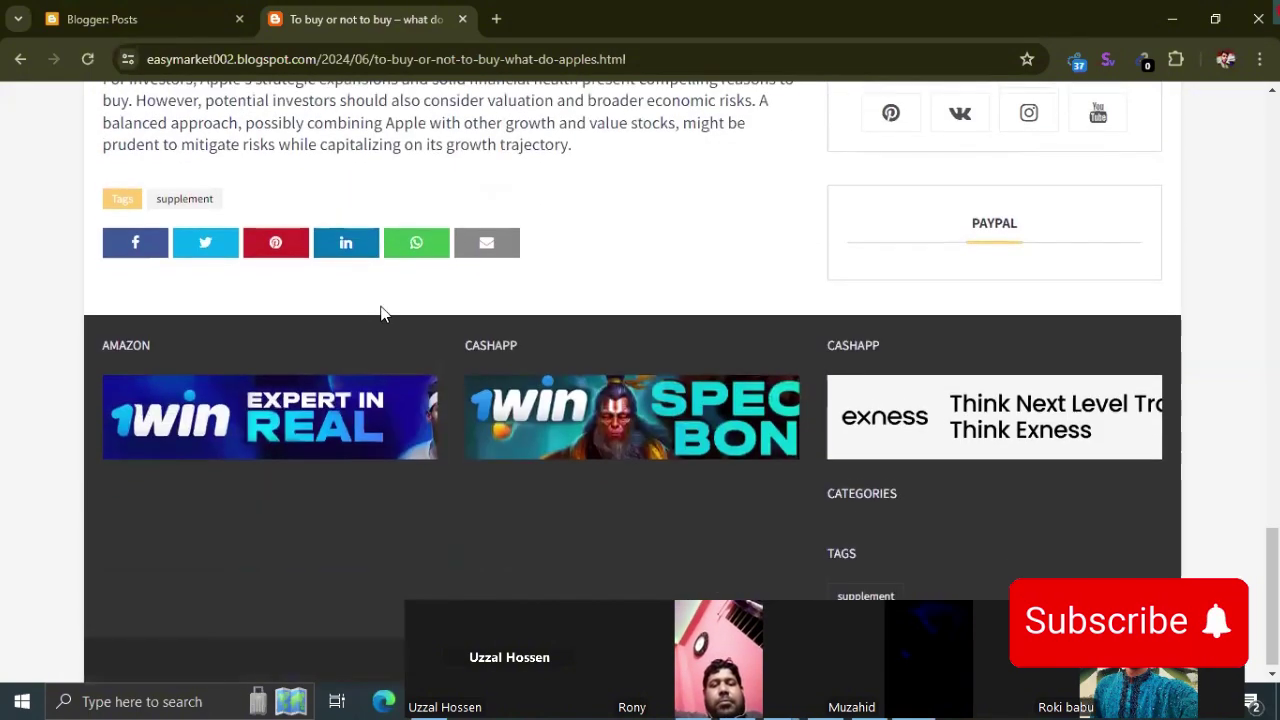
scroll(380, 310, "up", 15)
scroll(380, 316, "up", 2)
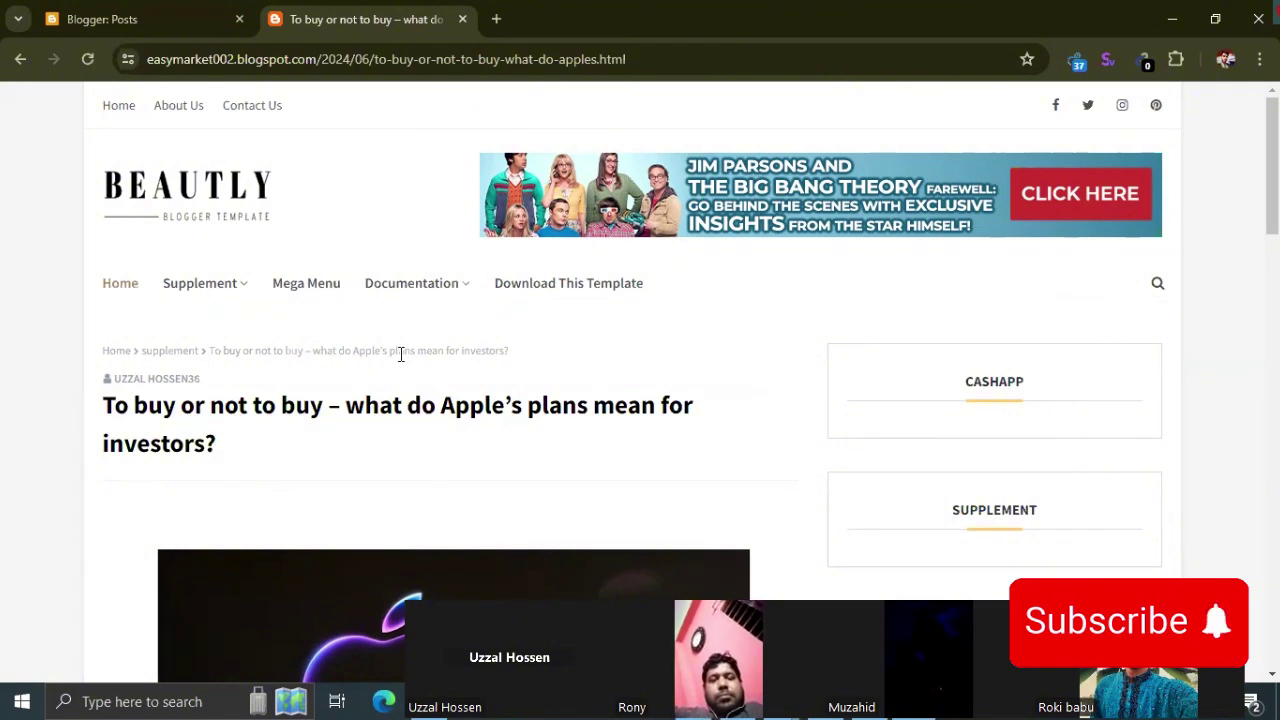
left_click(150, 15)
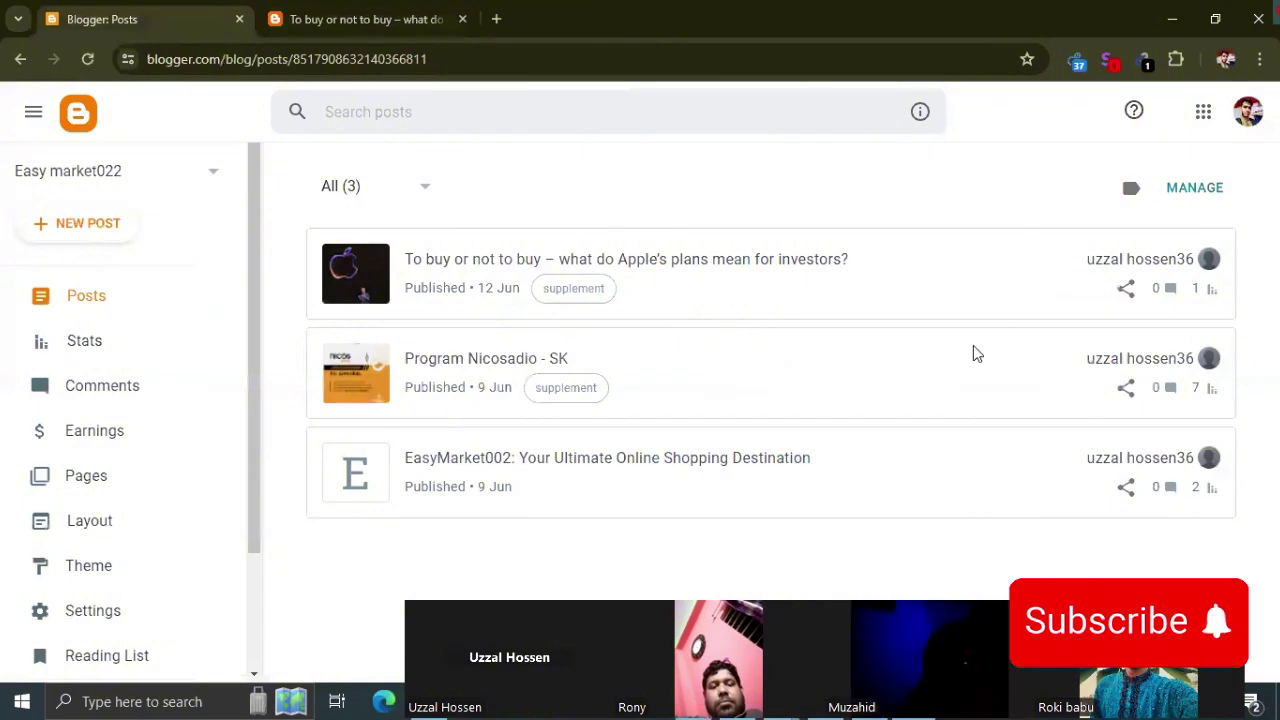
Reopen the live Apple article and examine its header banner, lead image, introduction and sidebar sections down to Social Plugin and PayPal
left_click(351, 15)
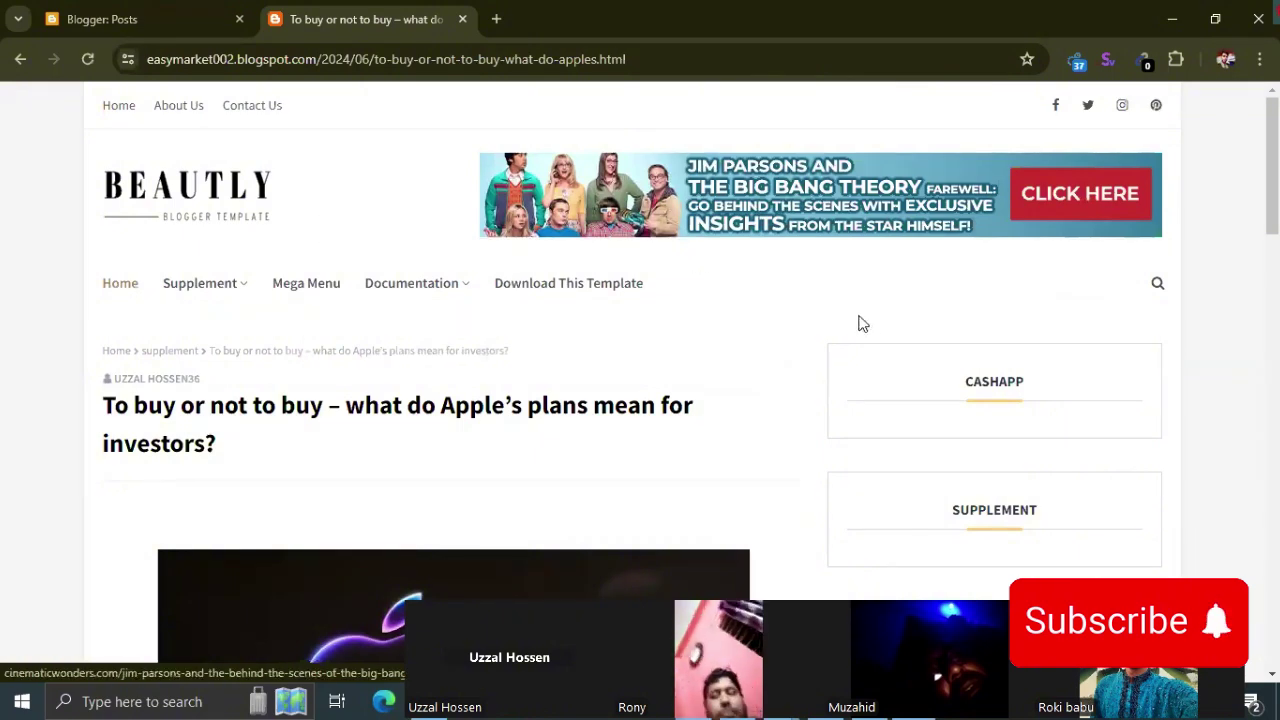
scroll(862, 335, "down", 4)
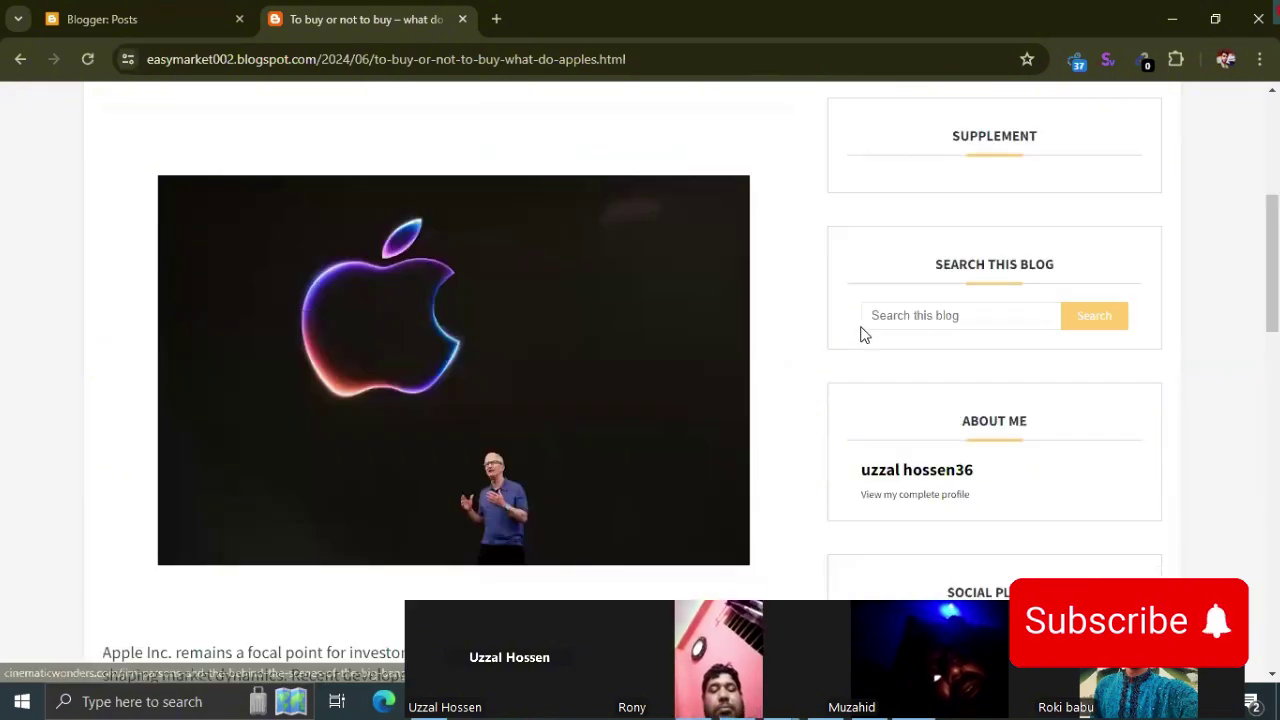
scroll(905, 397, "up", 1)
scroll(915, 400, "down", 4)
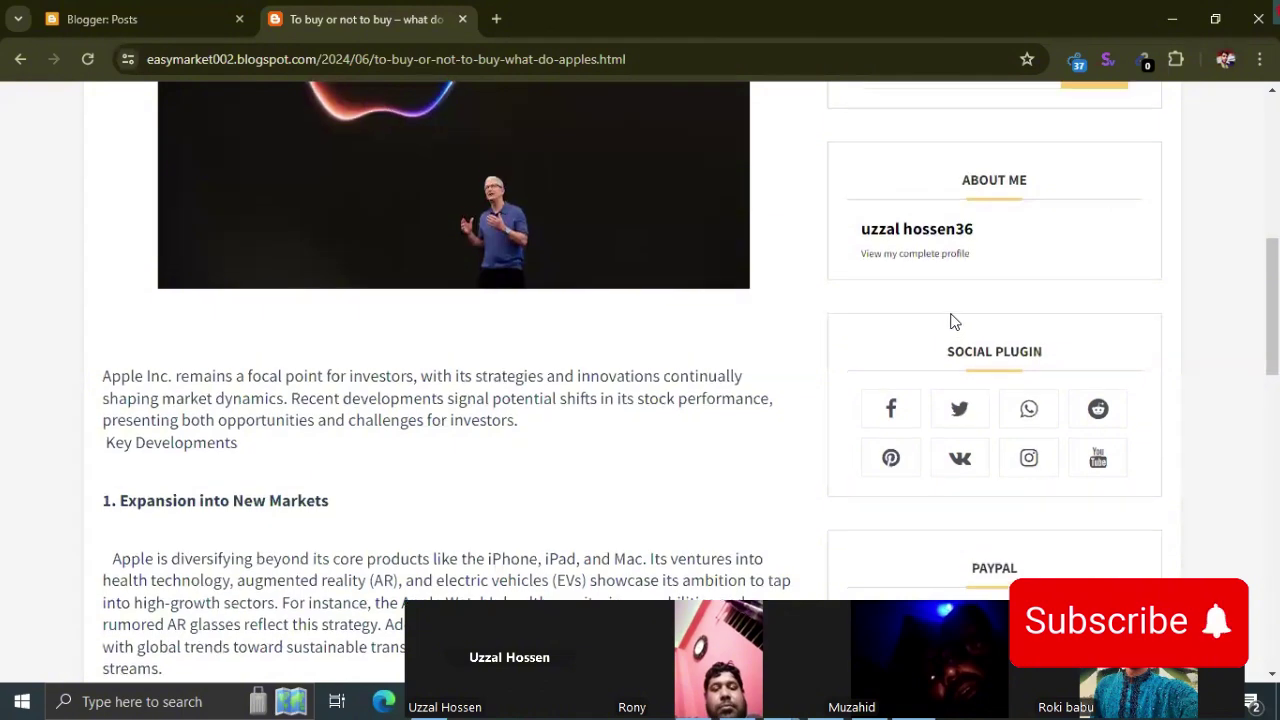
scroll(931, 335, "up", 7)
mouse_move(415, 283)
scroll(531, 340, "down", 2)
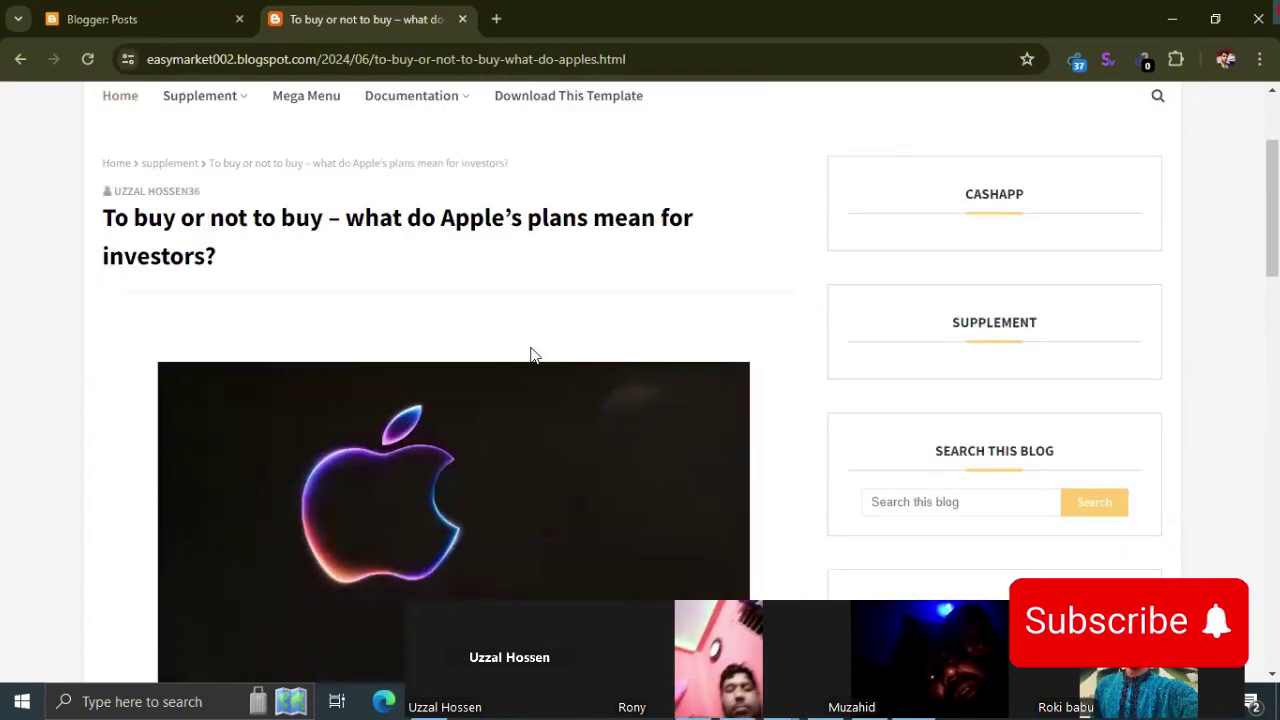
scroll(535, 370, "down", 3)
scroll(538, 367, "down", 3)
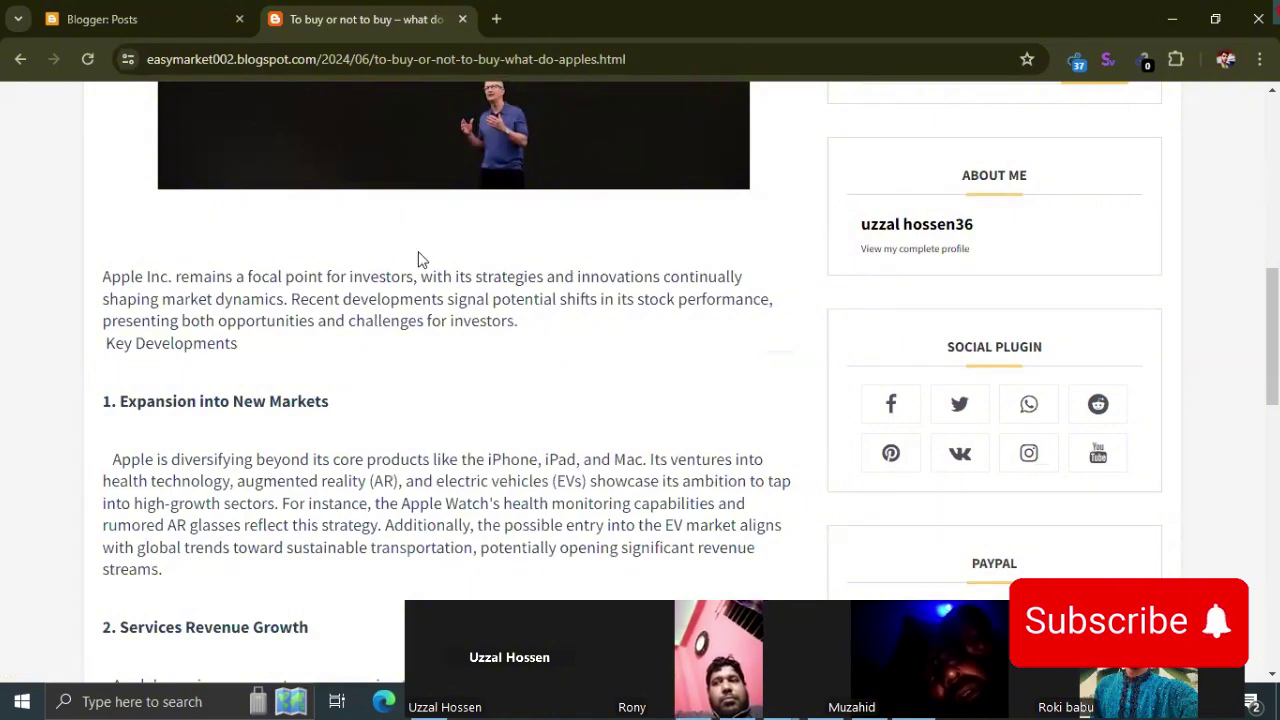
scroll(530, 325, "up", 8)
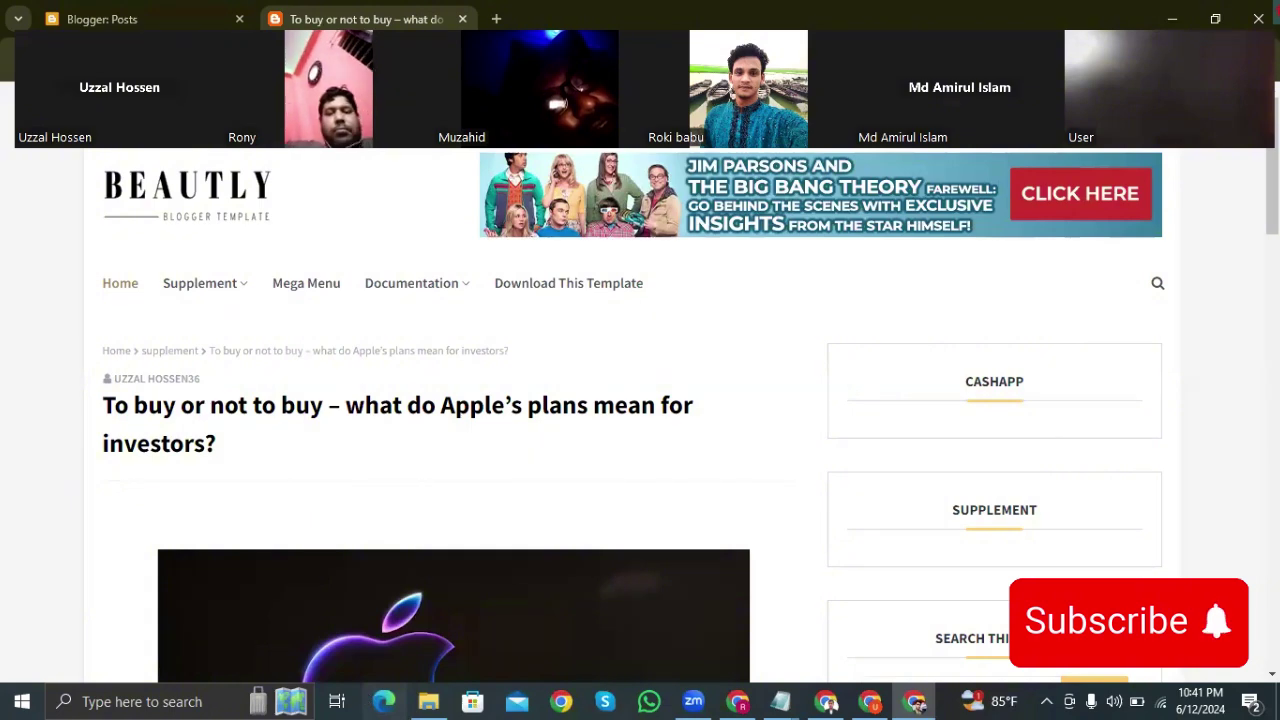
Minimize the browser window to the desktop and briefly check the system's speaker volume
left_click(1172, 20)
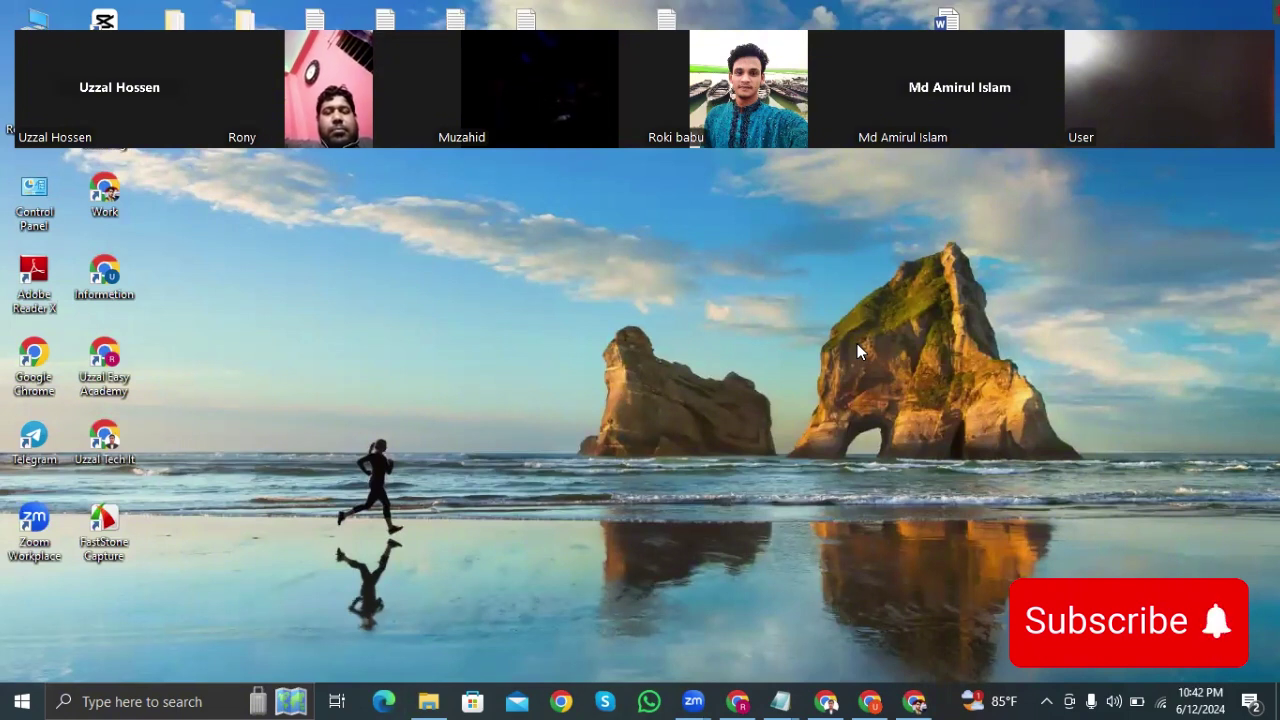
left_click(1114, 700)
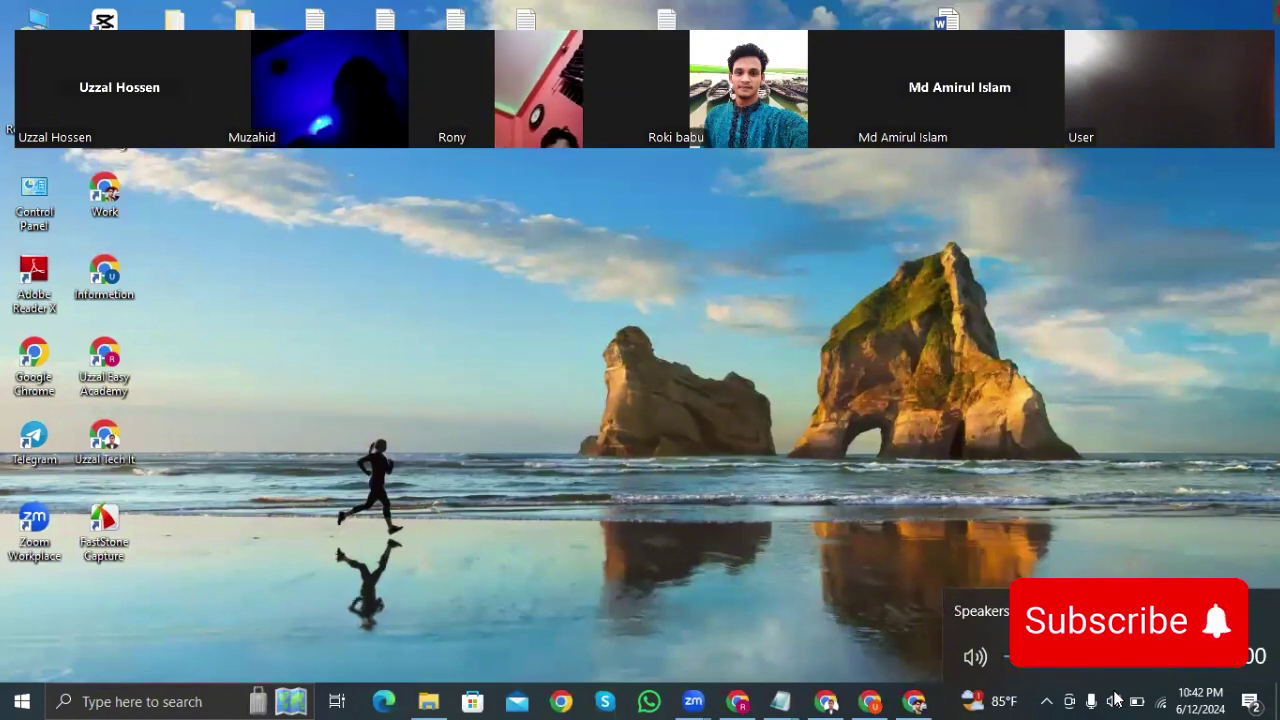
left_click(1114, 700)
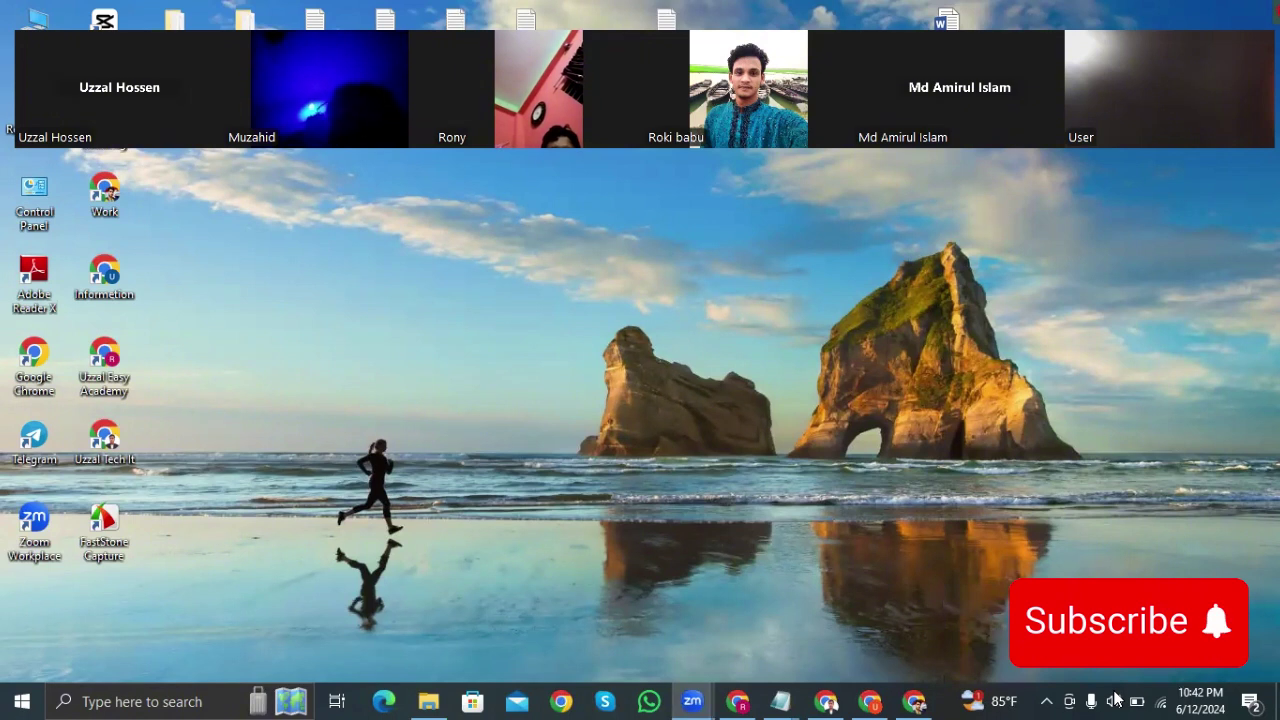